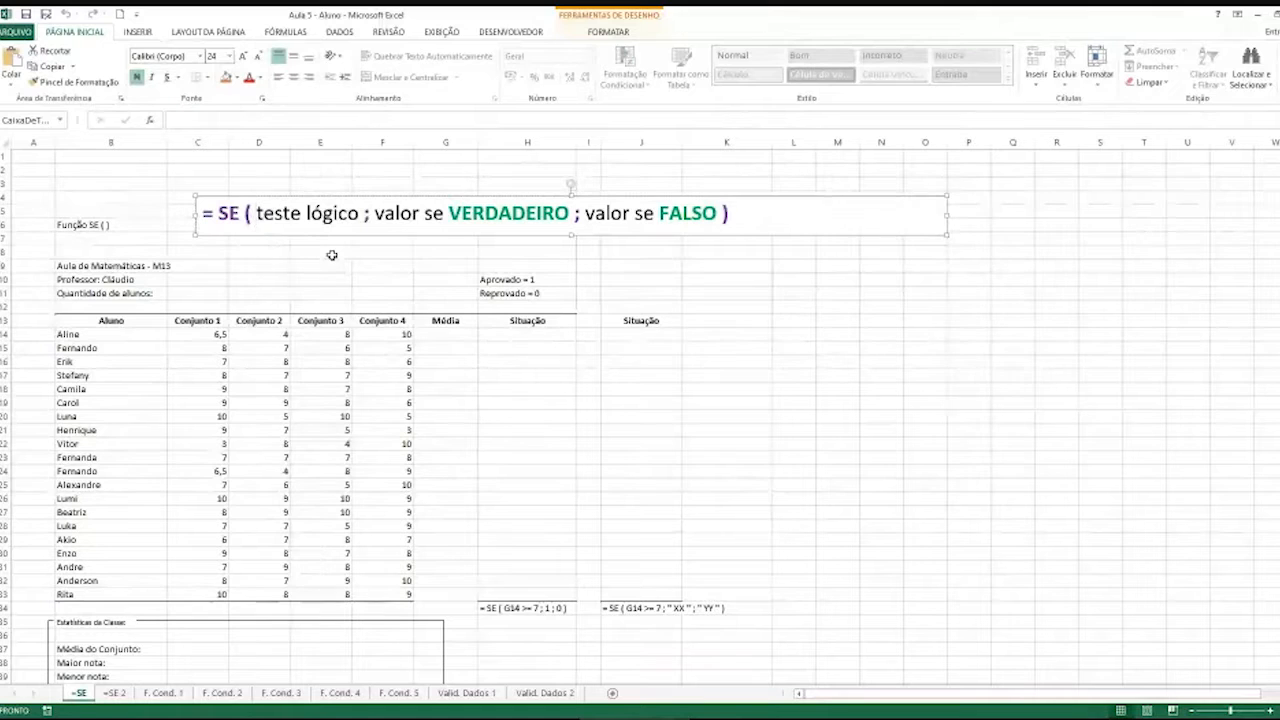
Examine the logical test, true value and false value arguments in the SE function syntax text box
{"action": "left_click_drag", "start_coordinate": [256, 213], "coordinate": [468, 220]}
{"action": "left_click", "coordinate": [378, 215]}
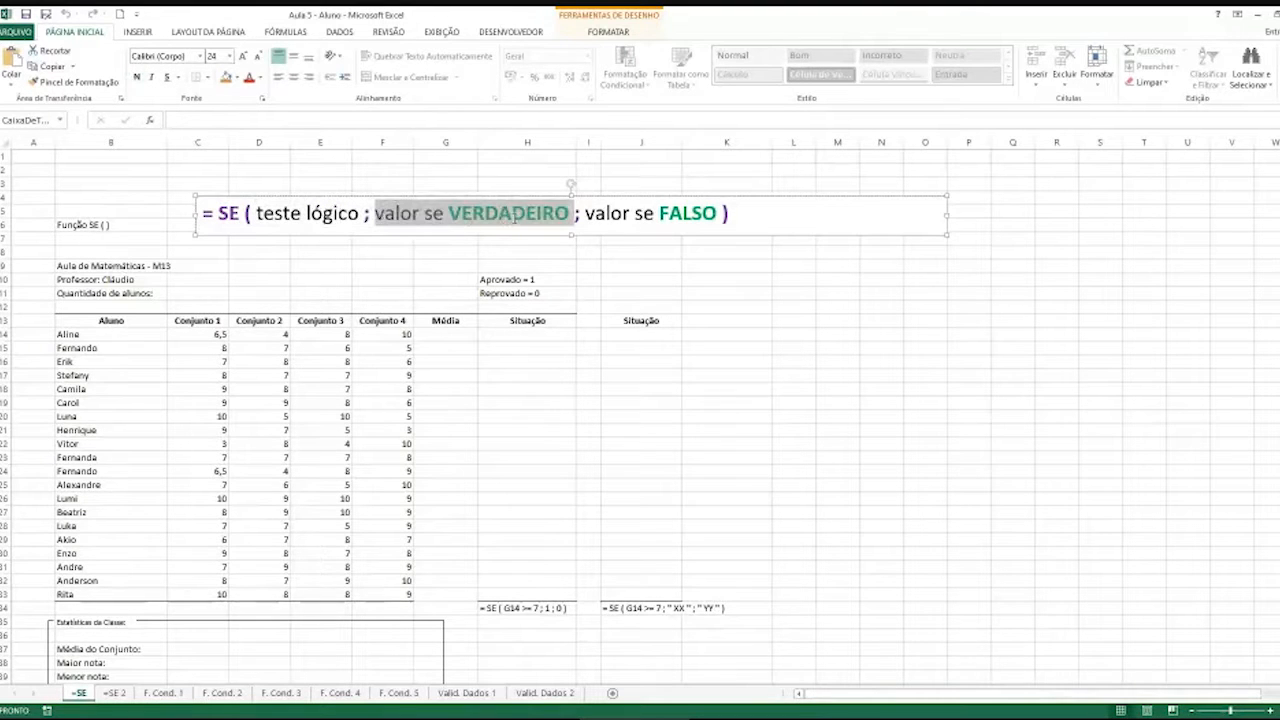
{"action": "left_click", "coordinate": [512, 214]}
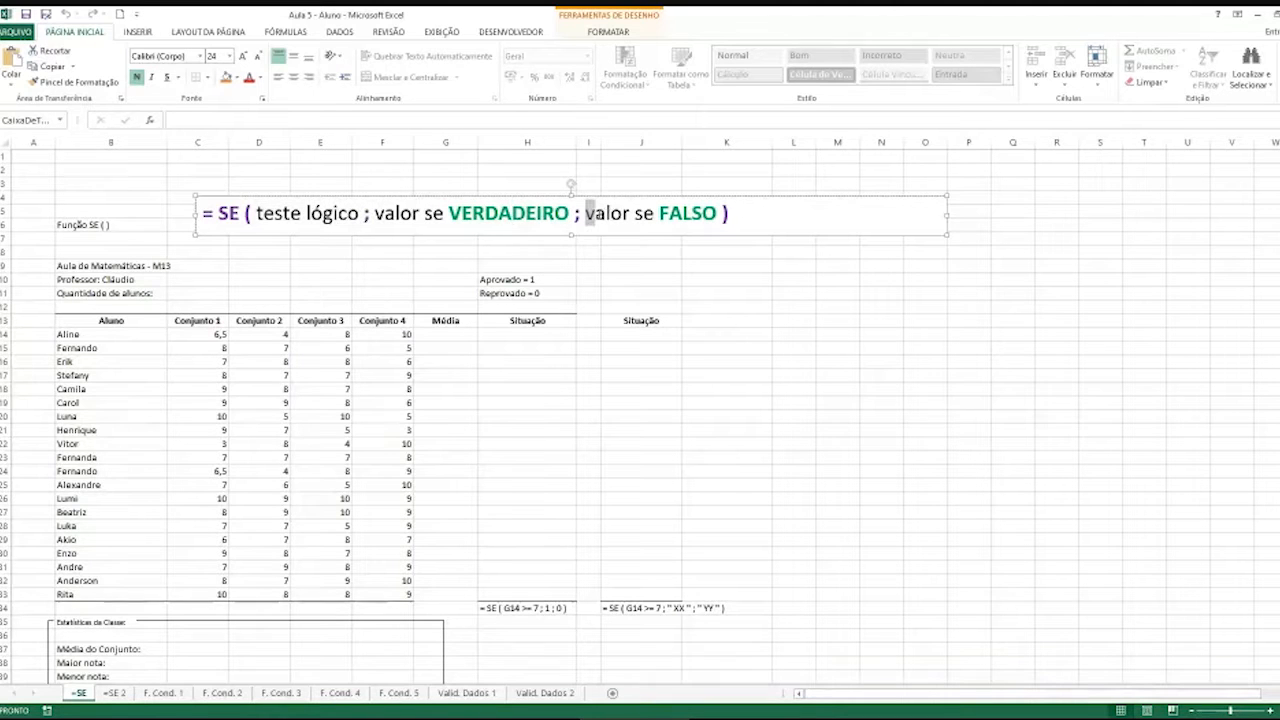
{"action": "left_click_drag", "start_coordinate": [588, 212], "coordinate": [708, 204]}
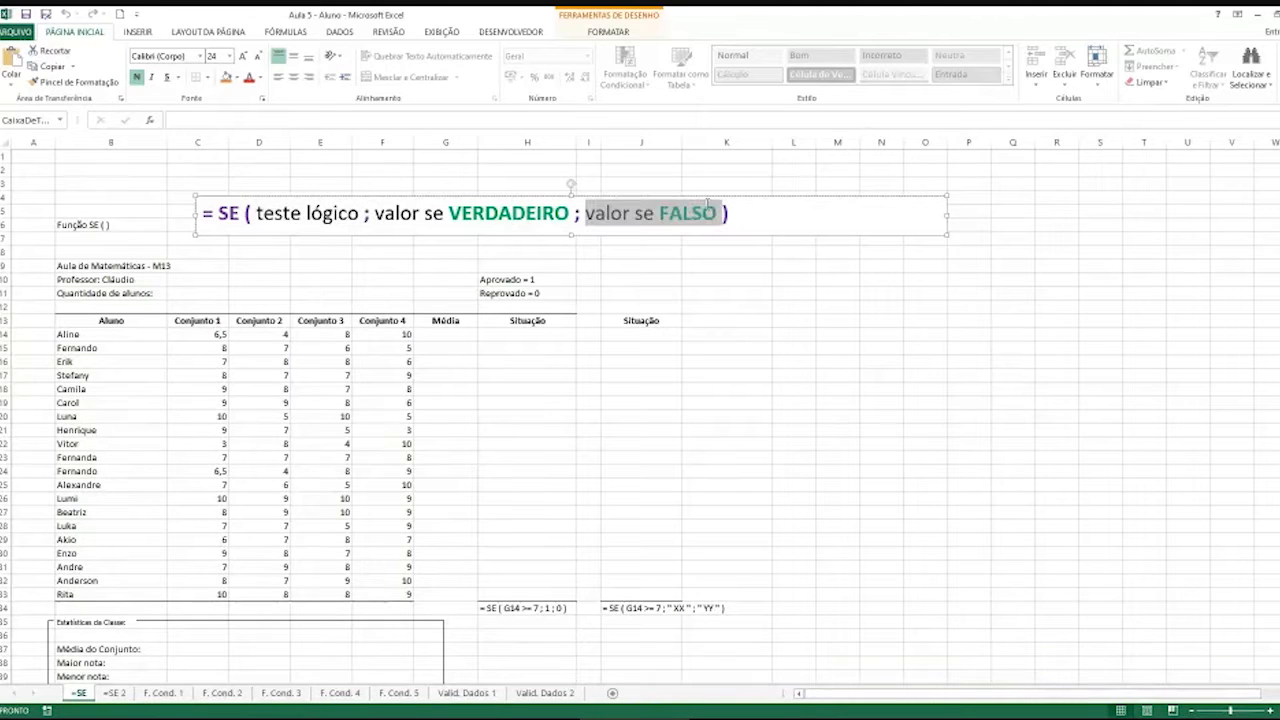
{"action": "left_click", "coordinate": [326, 244]}
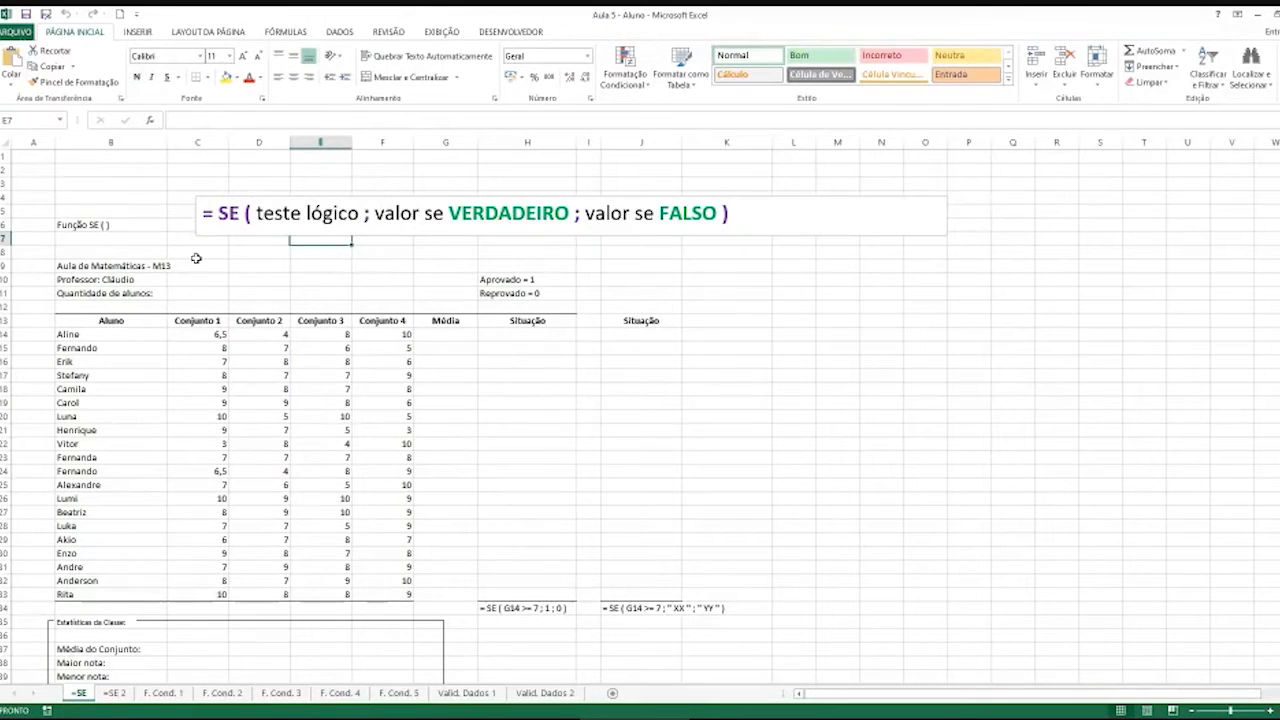
Examine the class header cells in rows 9 to 11, and select the student names in B14:B33 to check their count
{"action": "left_click", "coordinate": [101, 266]}
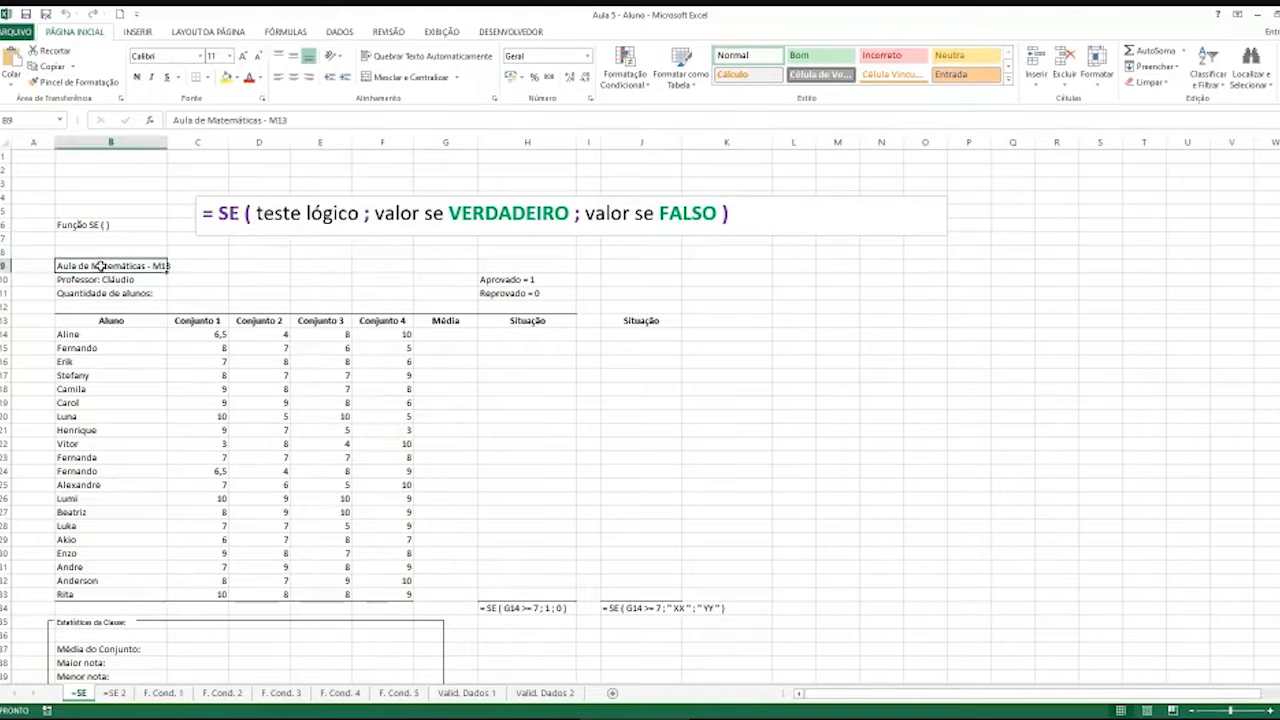
{"action": "left_click", "coordinate": [207, 266]}
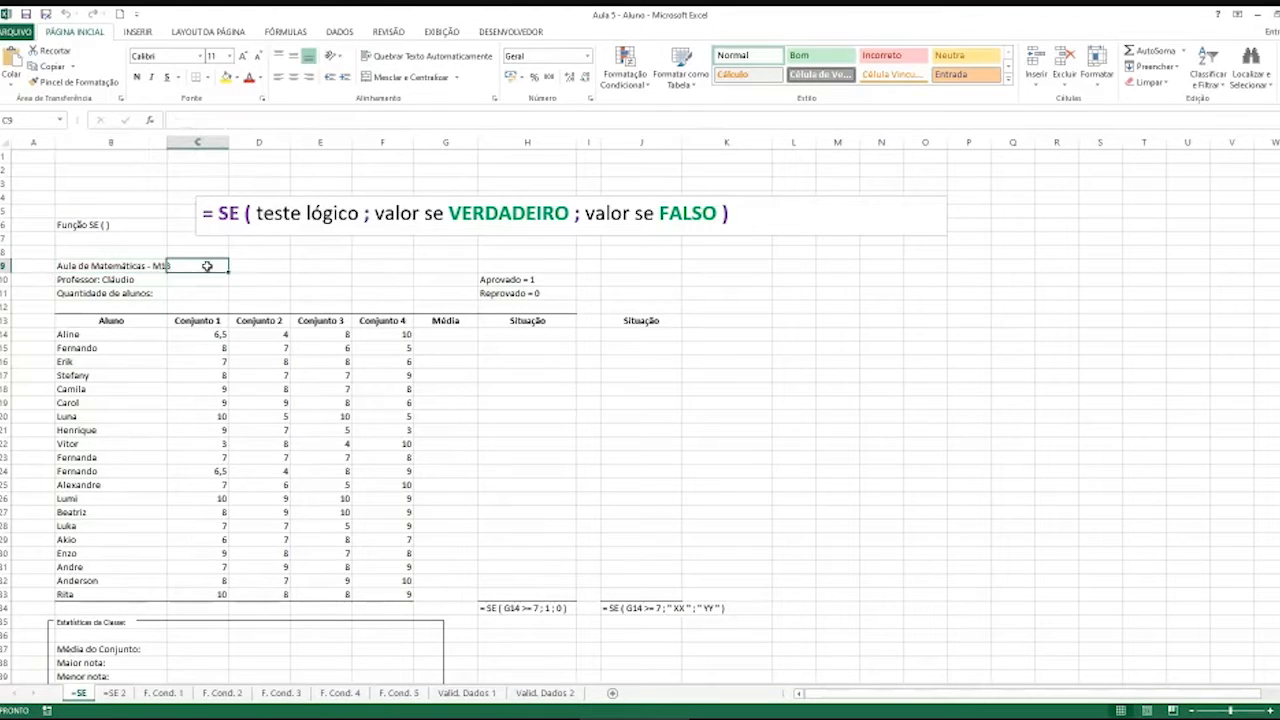
{"action": "left_click", "coordinate": [120, 278]}
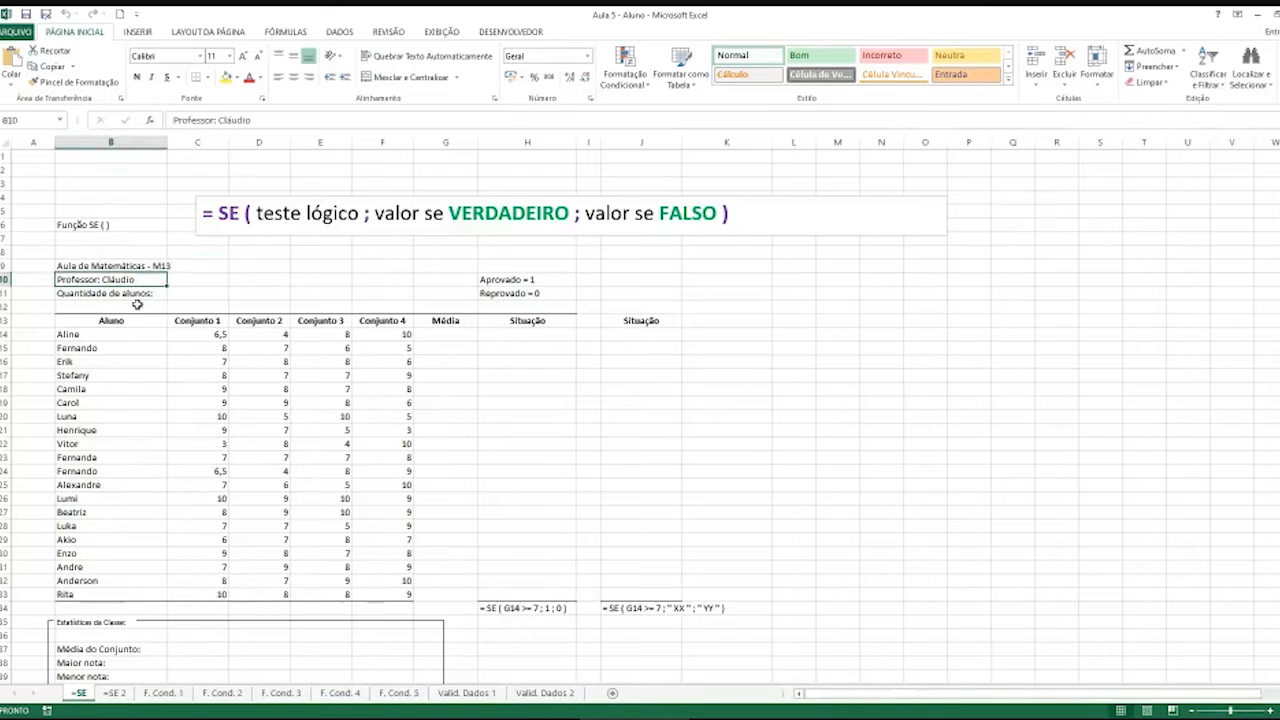
{"action": "left_click", "coordinate": [136, 291]}
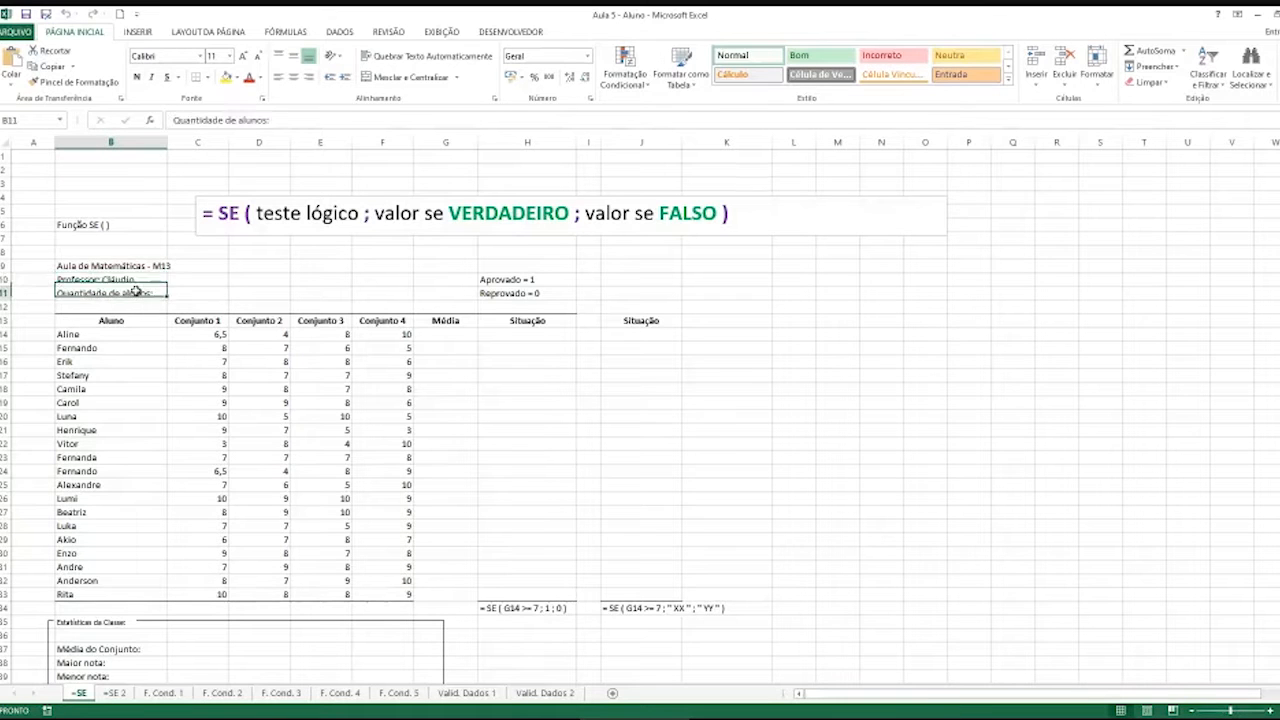
{"action": "left_click", "coordinate": [206, 292]}
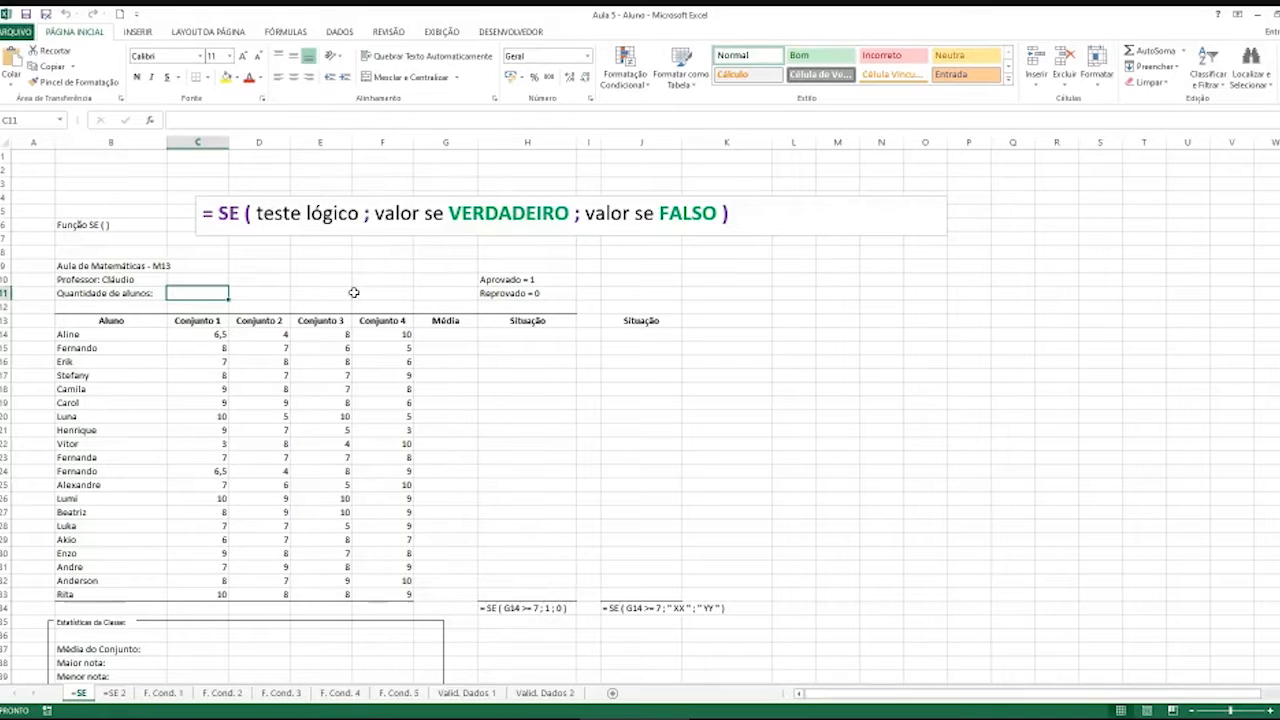
{"action": "left_click", "coordinate": [105, 335]}
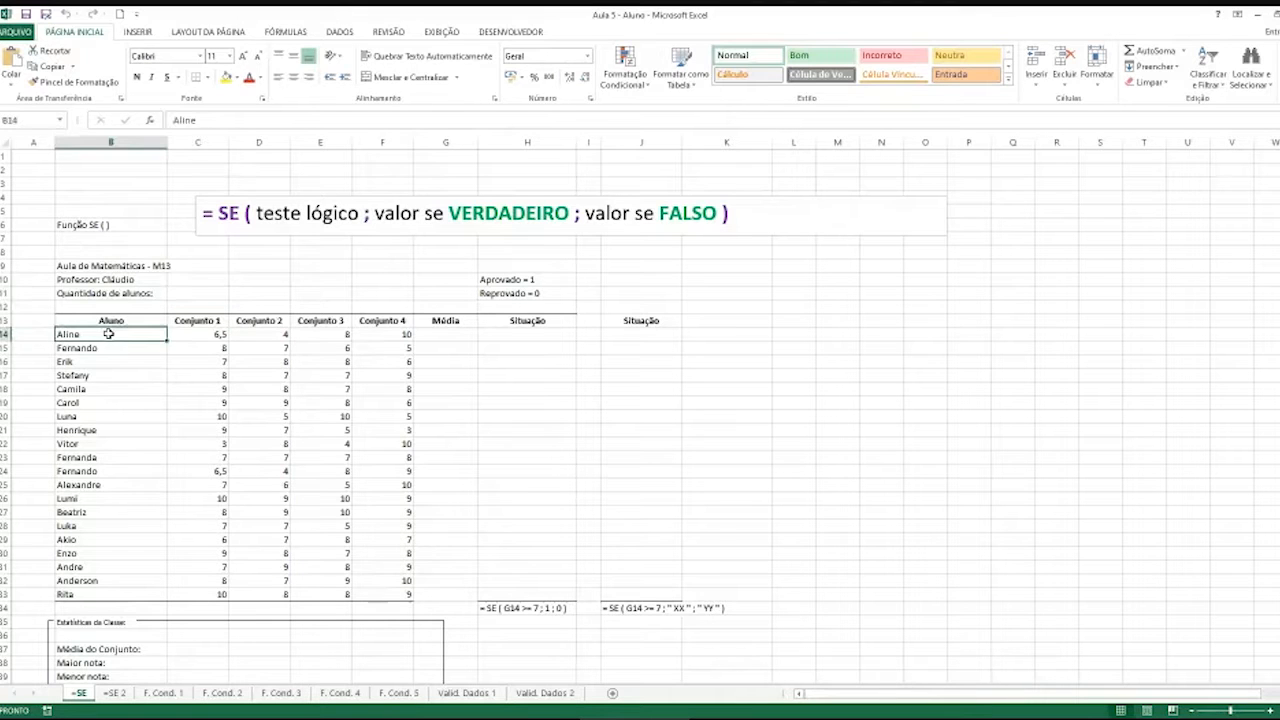
{"action": "left_click", "coordinate": [105, 347]}
{"action": "left_click", "coordinate": [102, 361]}
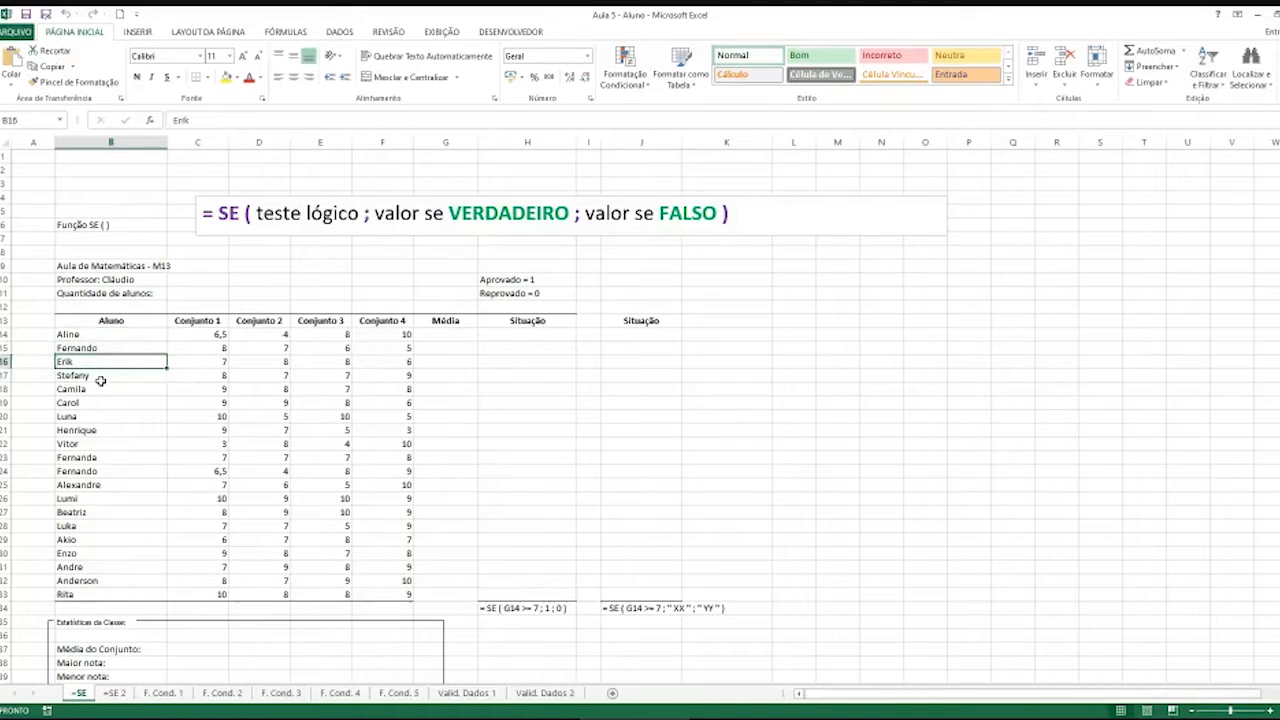
{"action": "left_click", "coordinate": [100, 378]}
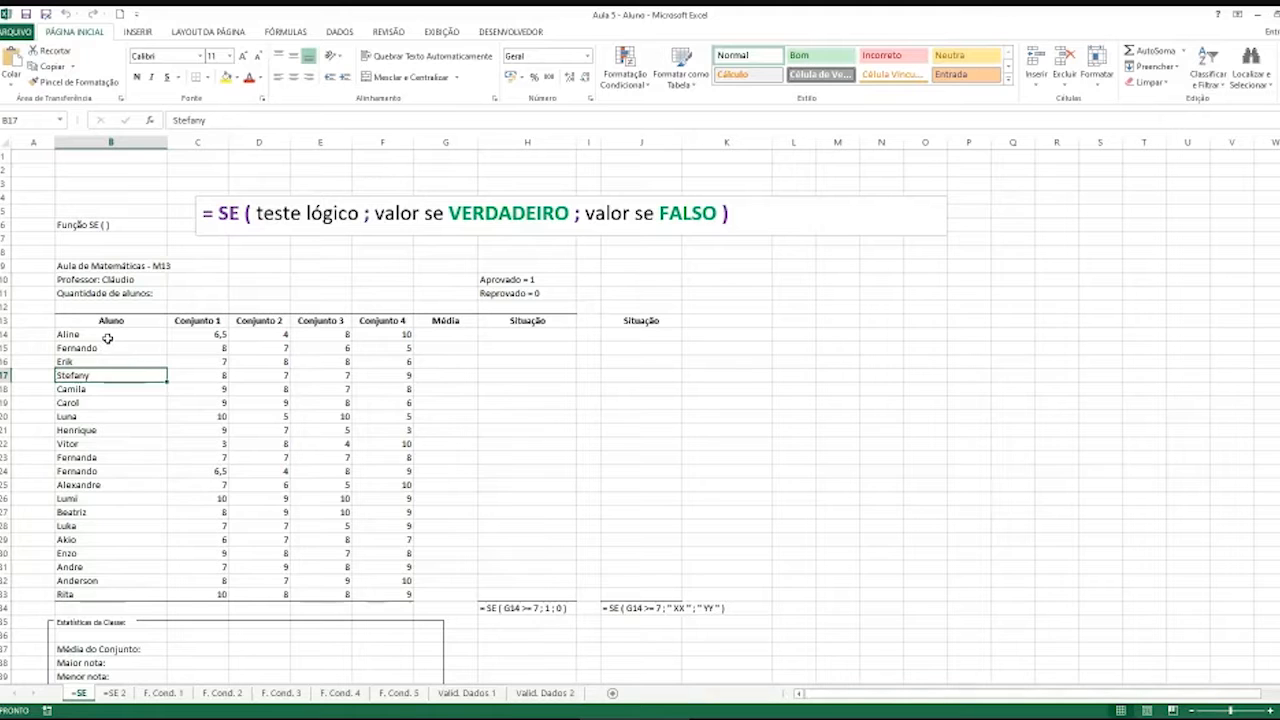
{"action": "left_click_drag", "start_coordinate": [107, 336], "coordinate": [100, 597]}
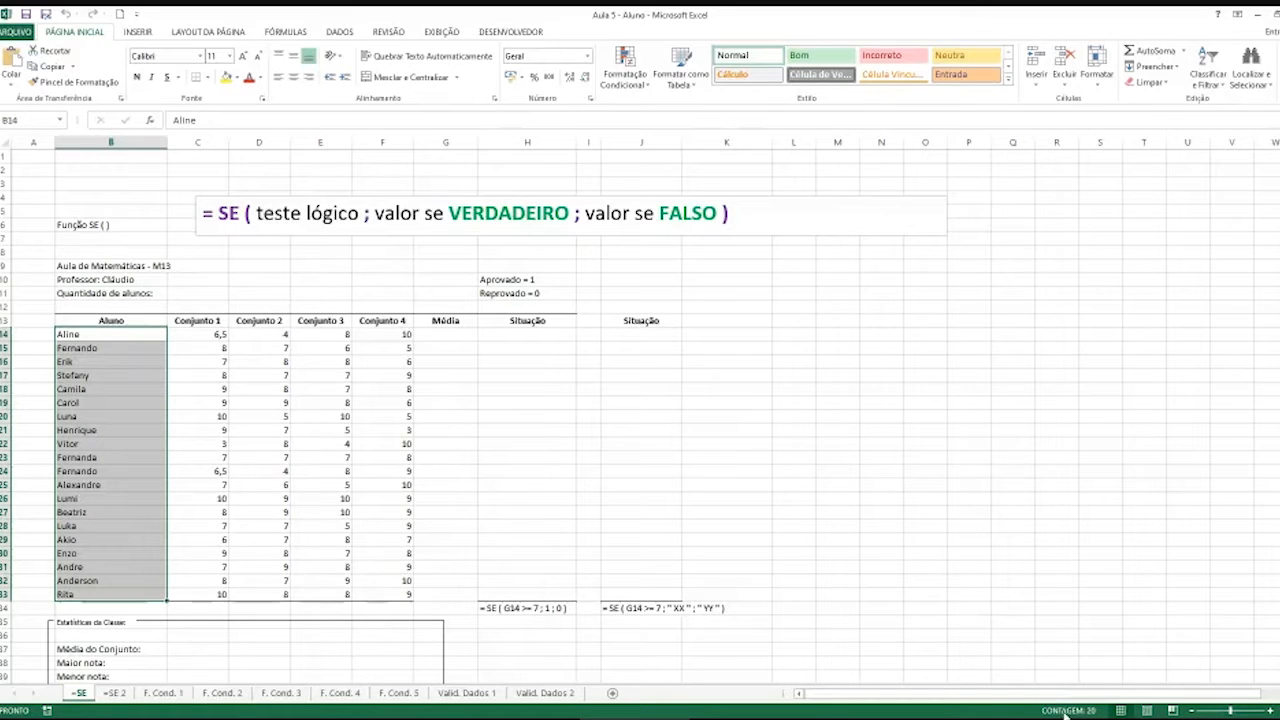
Count the students in cell C11 with a CONT.VALORES formula over the range B14:B33
{"action": "left_click", "coordinate": [206, 292]}
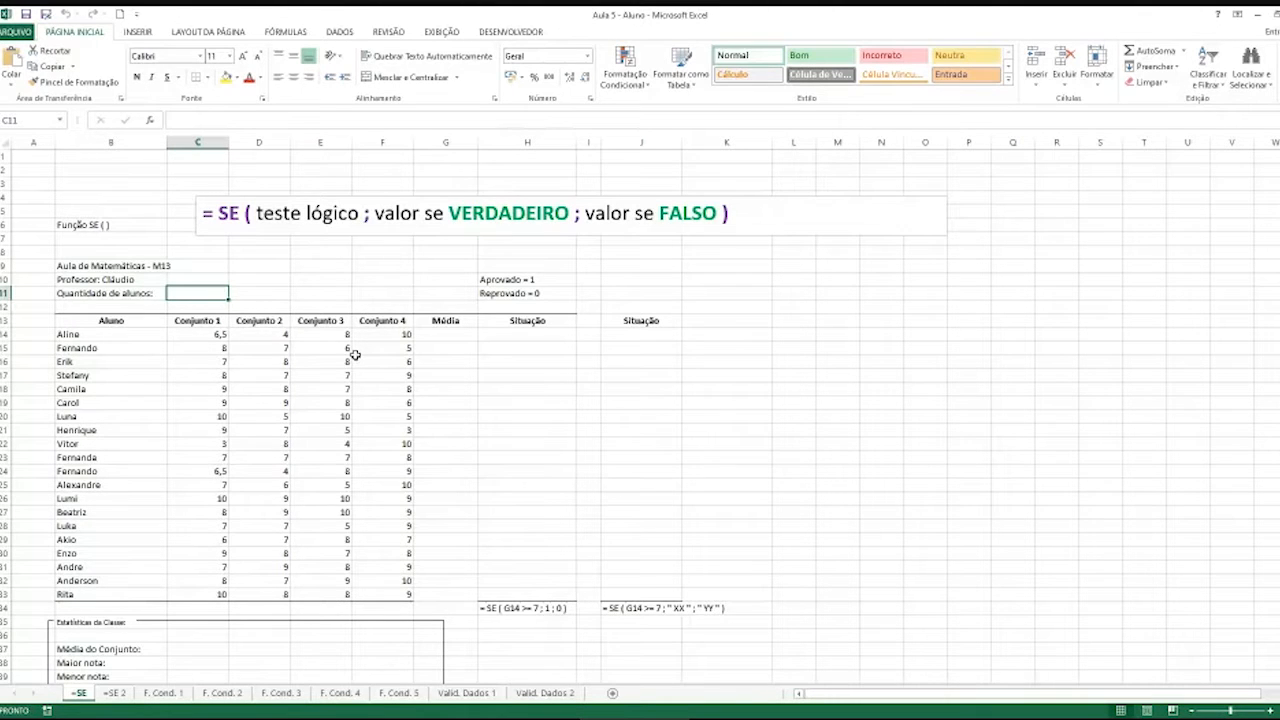
{"action": "type", "text": "="}
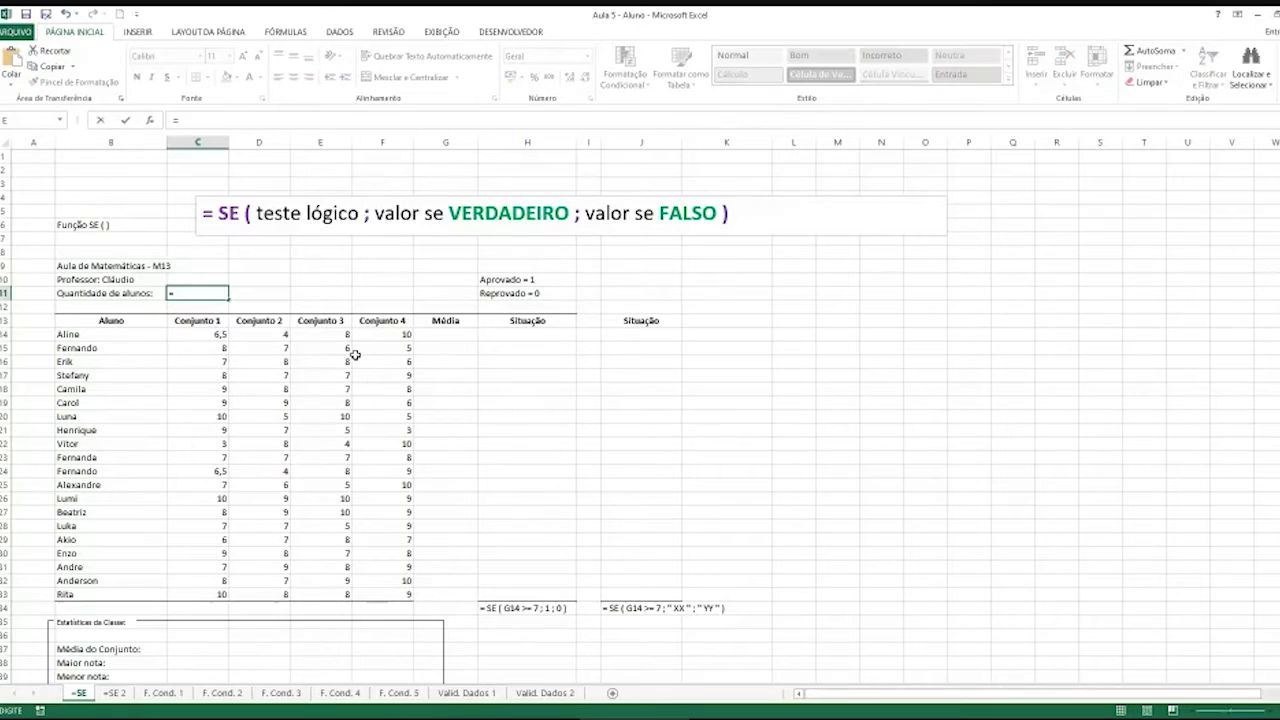
{"action": "type", "text": "cont"}
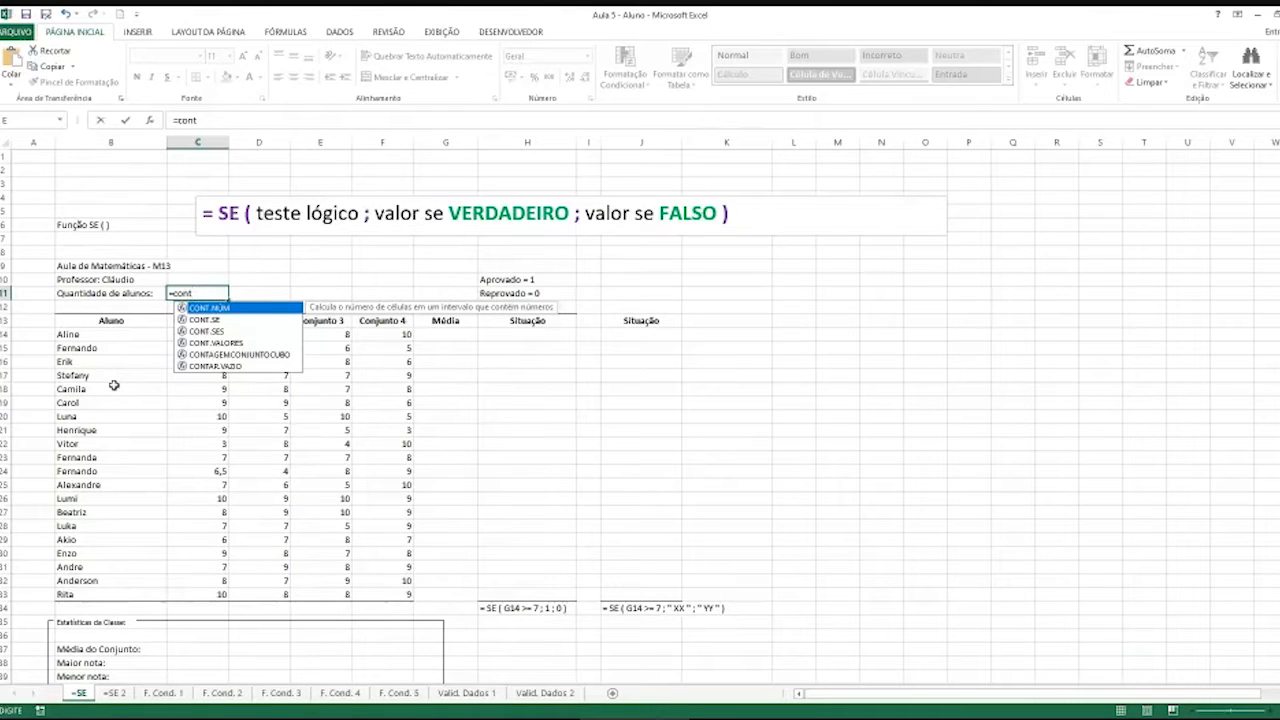
{"action": "key", "text": "Down"}
{"action": "key", "text": "Down"}
{"action": "key", "text": "Down"}
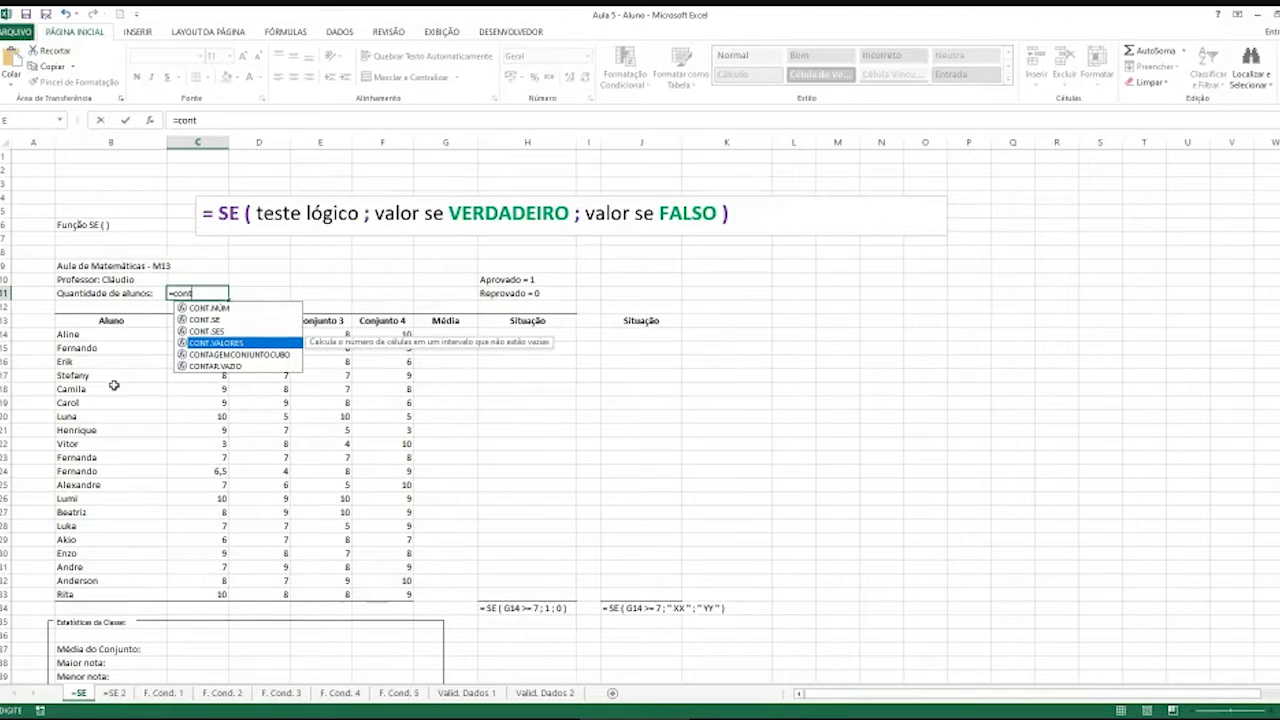
{"action": "key", "text": "Tab"}
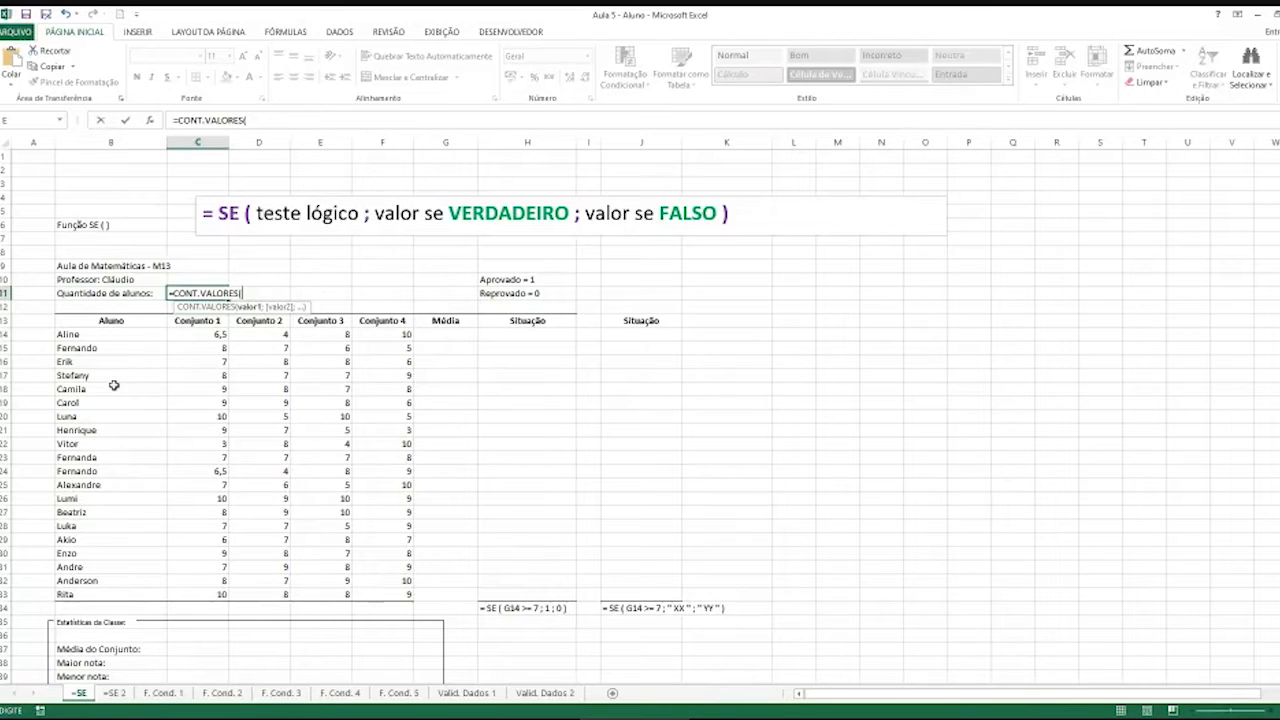
{"action": "left_click_drag", "start_coordinate": [100, 331], "coordinate": [82, 594]}
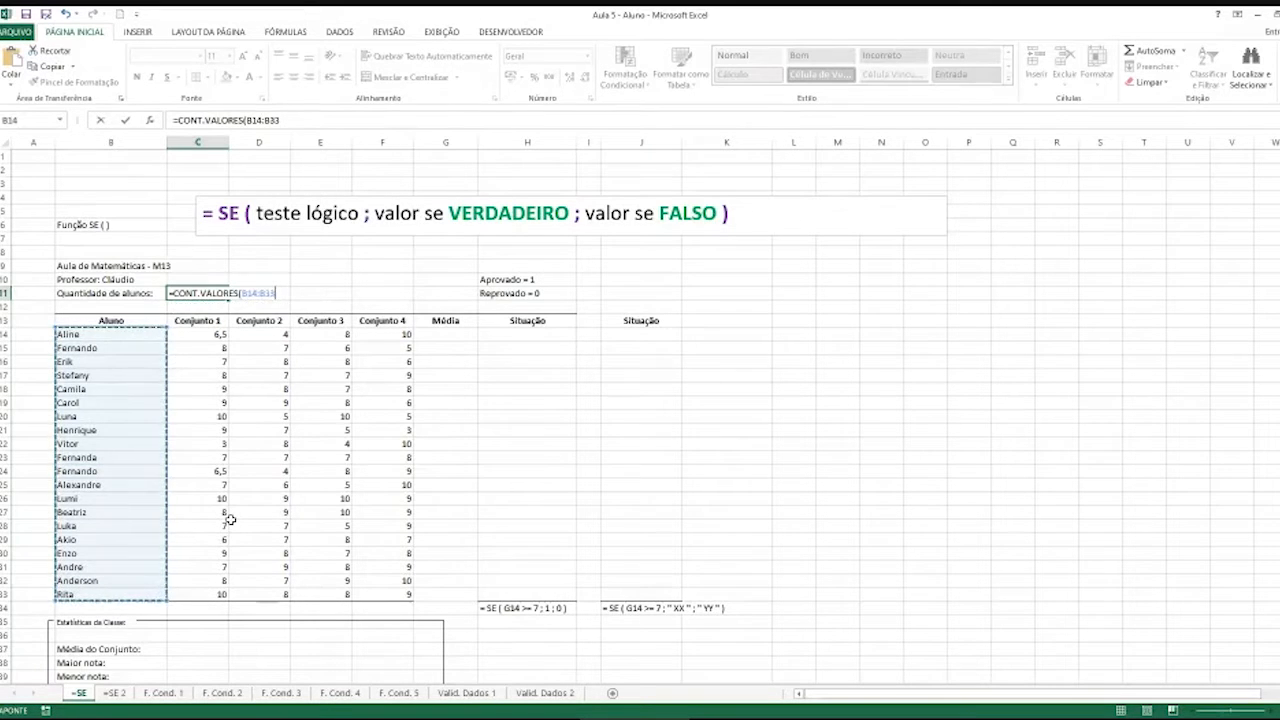
{"action": "key", "text": "Return"}
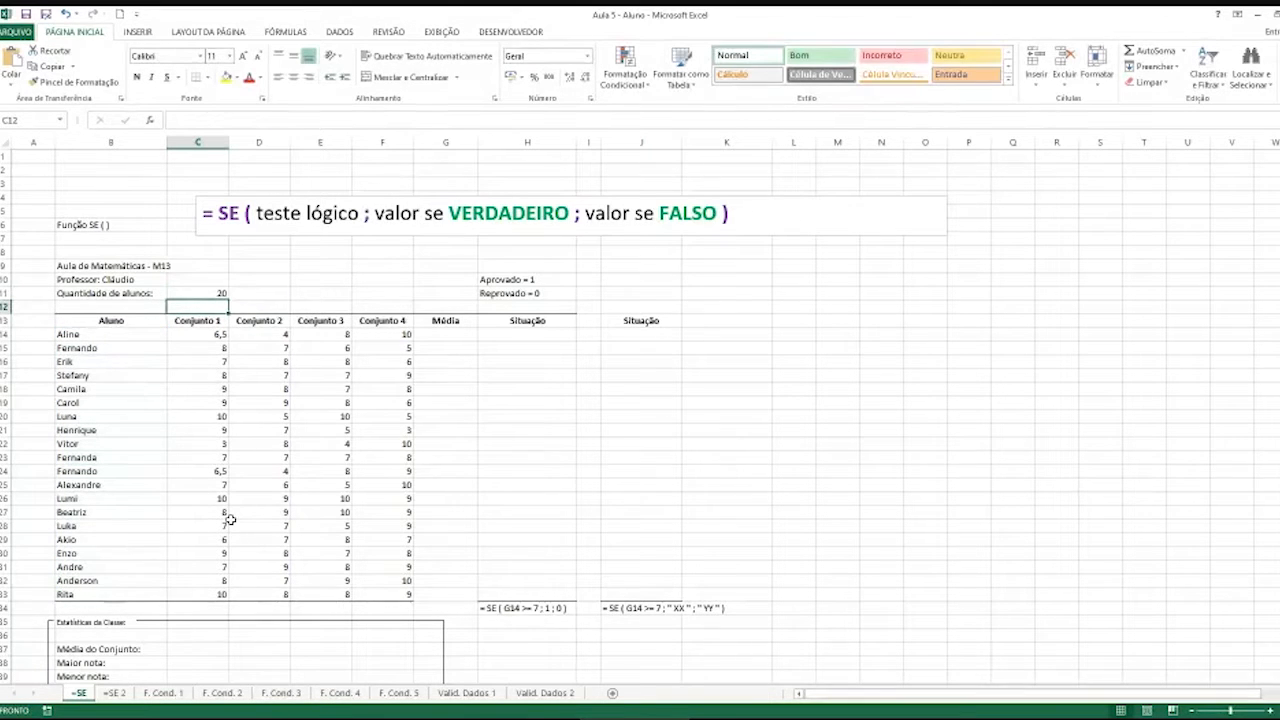
{"action": "key", "text": "Up"}
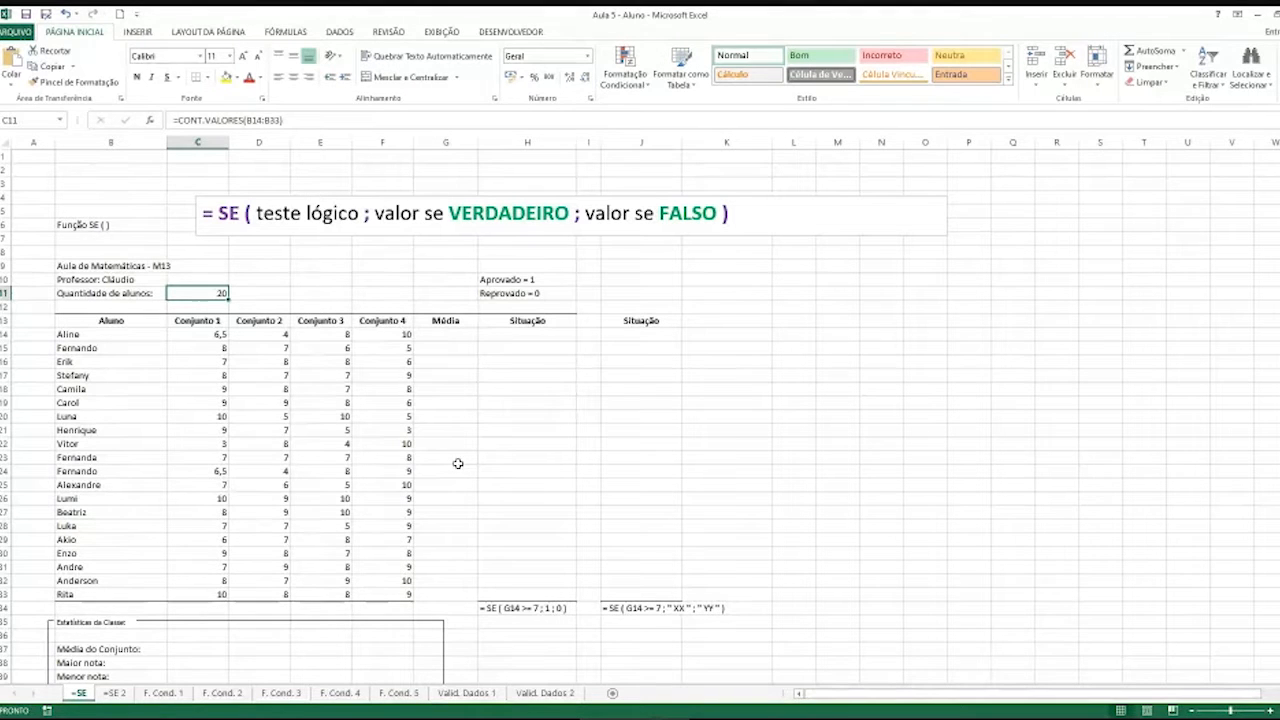
Examine the student names and their first grades in the Conjunto 1 and Conjunto 2 columns
{"action": "left_click", "coordinate": [452, 350]}
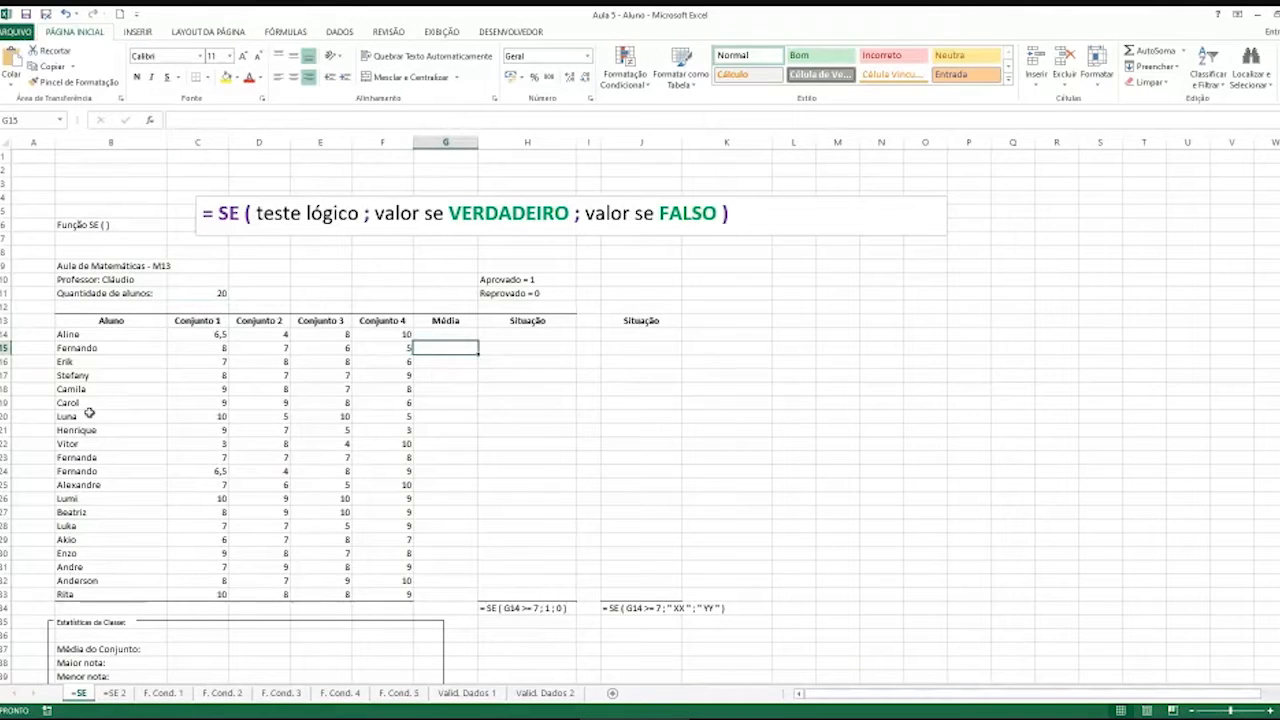
{"action": "left_click", "coordinate": [110, 347]}
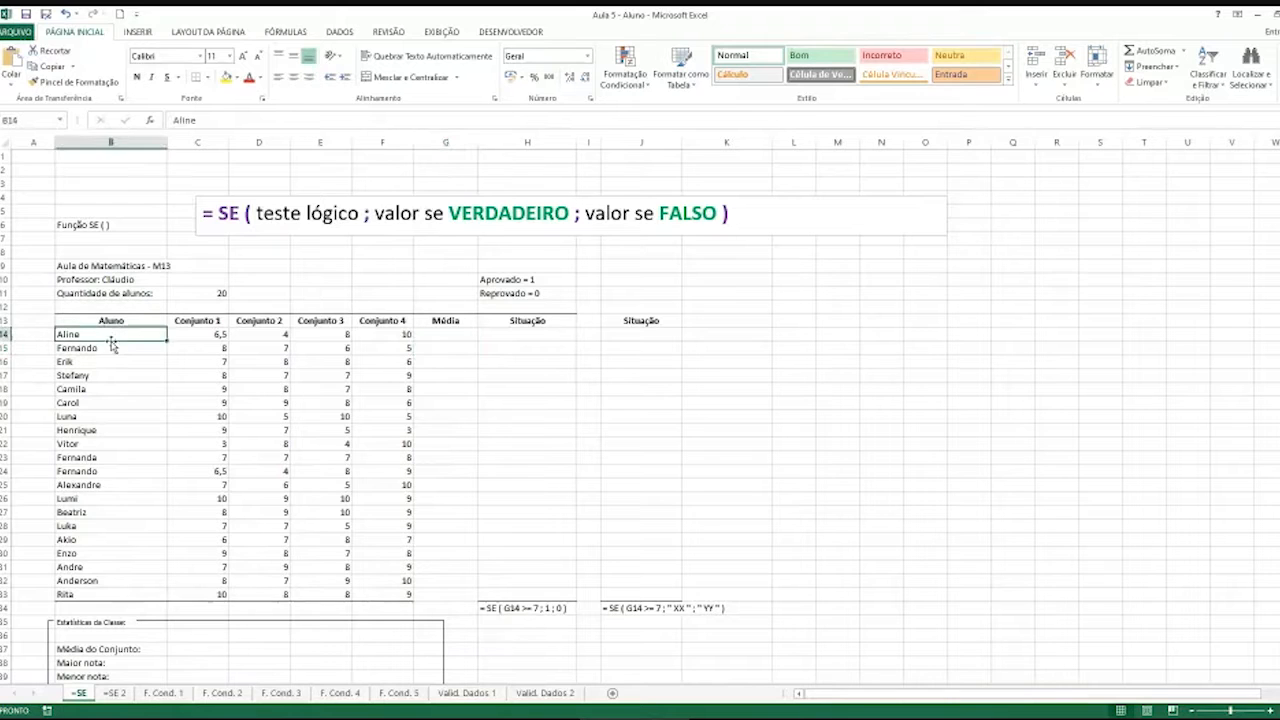
{"action": "left_click", "coordinate": [101, 362]}
{"action": "left_click", "coordinate": [100, 376]}
{"action": "left_click", "coordinate": [98, 389]}
{"action": "left_click", "coordinate": [97, 404]}
{"action": "left_click", "coordinate": [113, 419]}
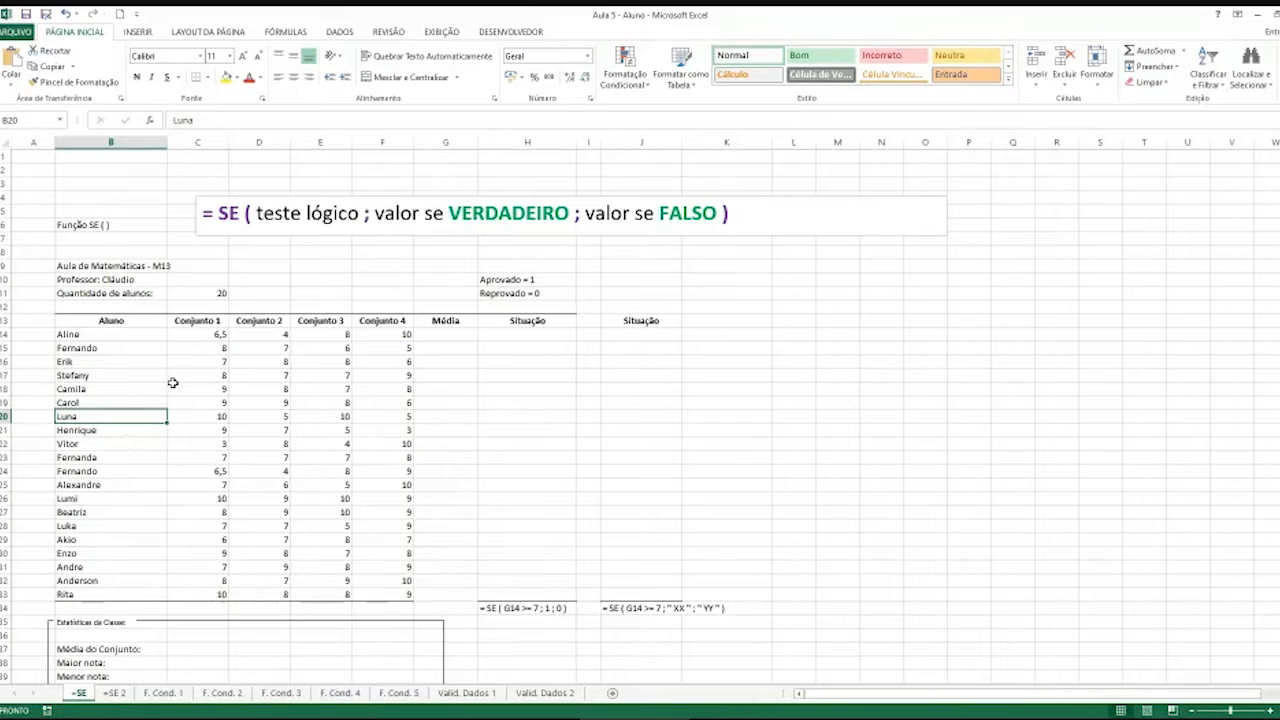
{"action": "left_click", "coordinate": [203, 338]}
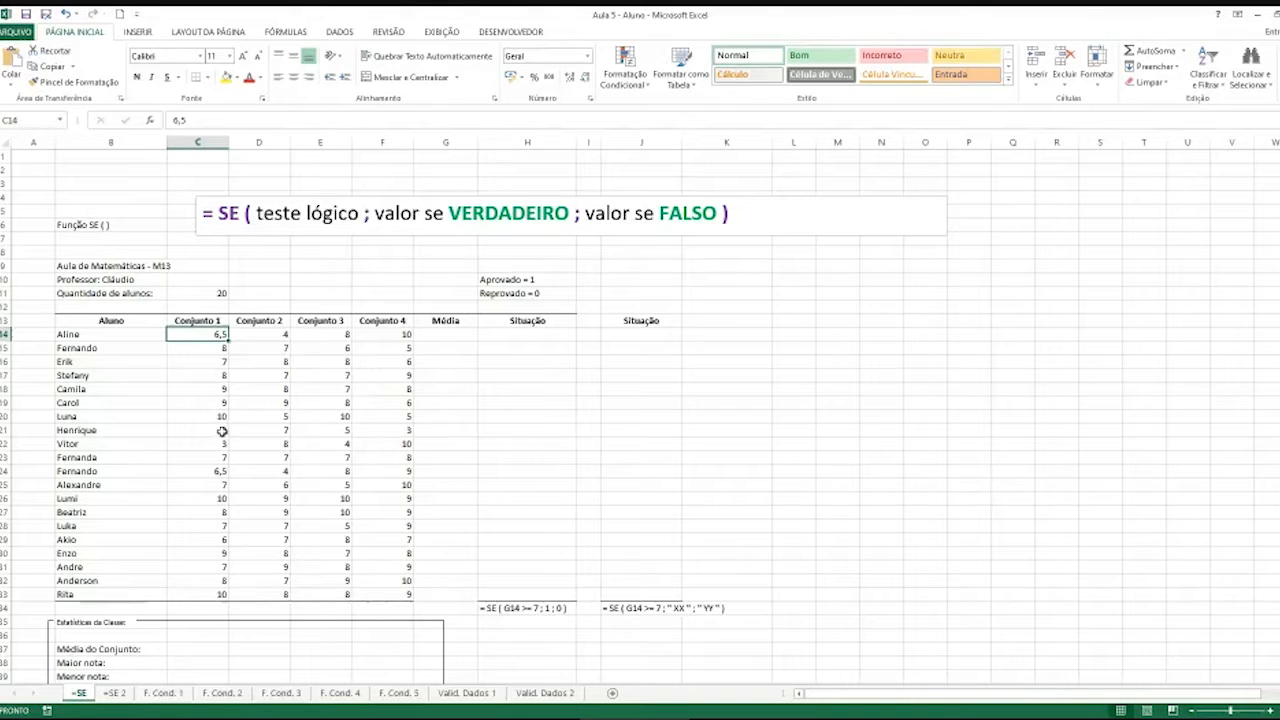
{"action": "left_click", "coordinate": [217, 348]}
{"action": "left_click", "coordinate": [216, 362]}
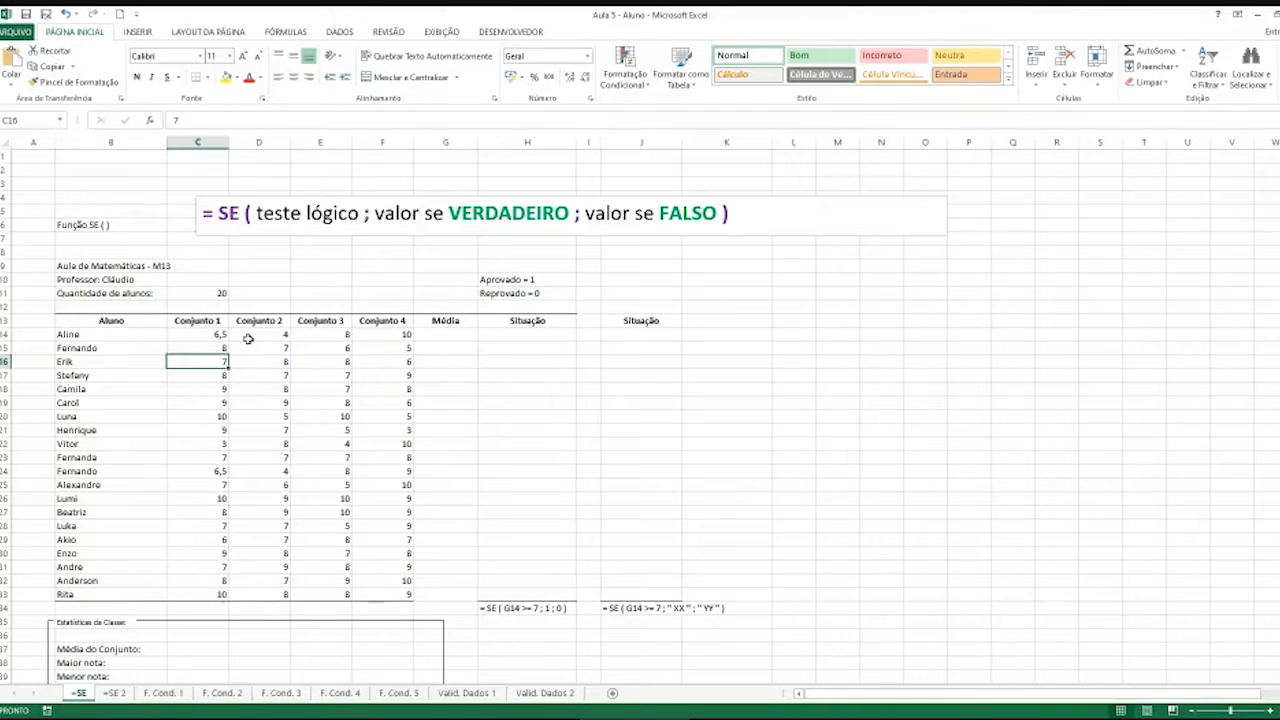
{"action": "left_click", "coordinate": [248, 338]}
{"action": "left_click", "coordinate": [249, 347]}
{"action": "left_click", "coordinate": [249, 360]}
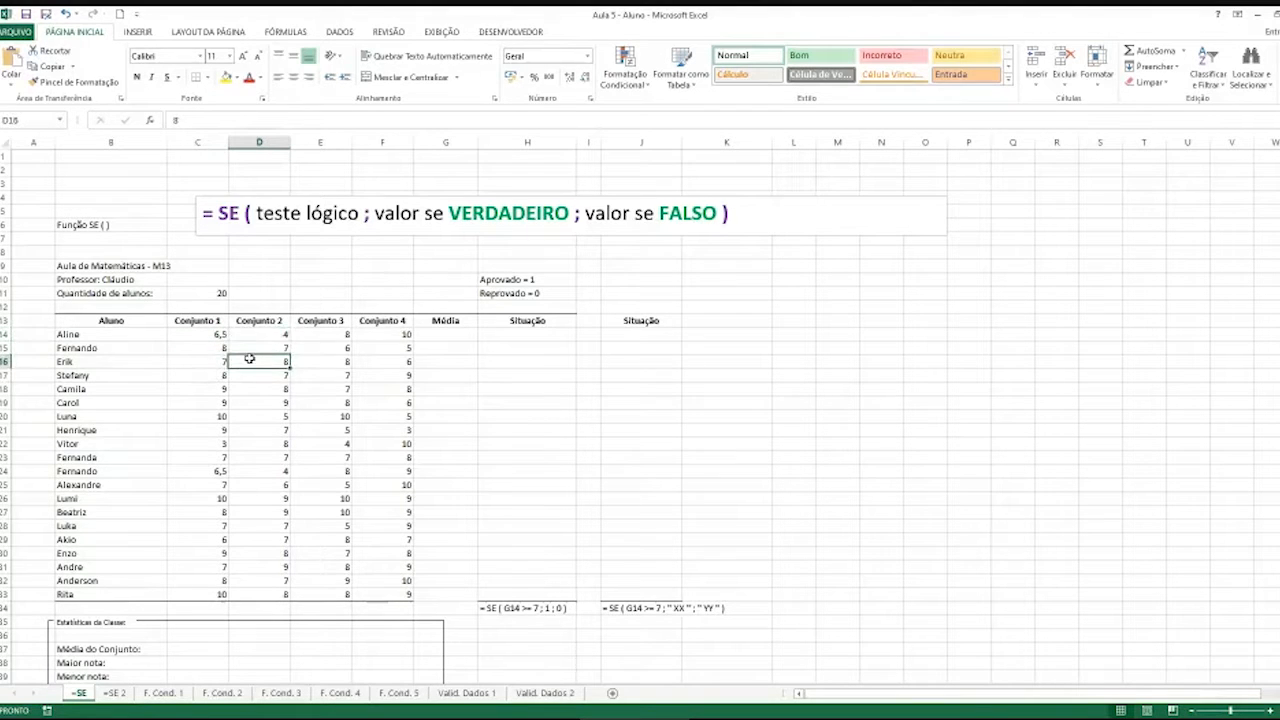
Calculate the first student's average in cell G14 with the formula =SOMA(C14:F14)/4
{"action": "left_click", "coordinate": [426, 335]}
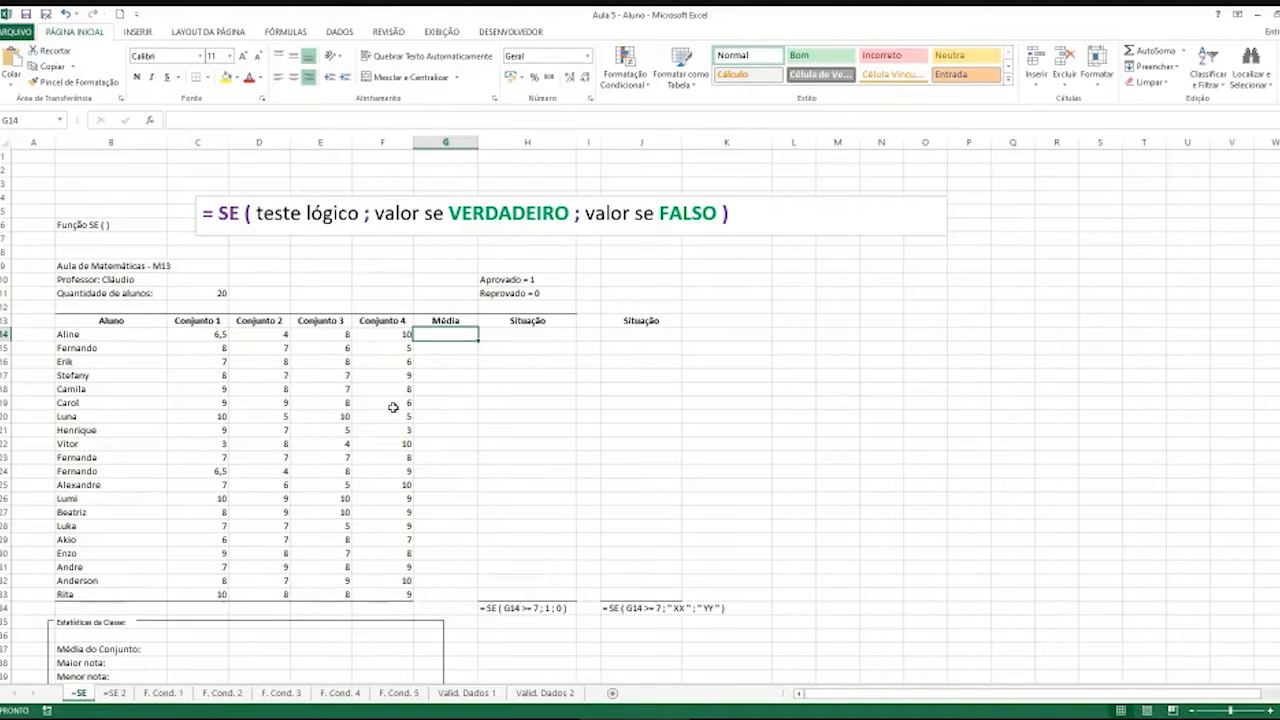
{"action": "type", "text": "=soma"}
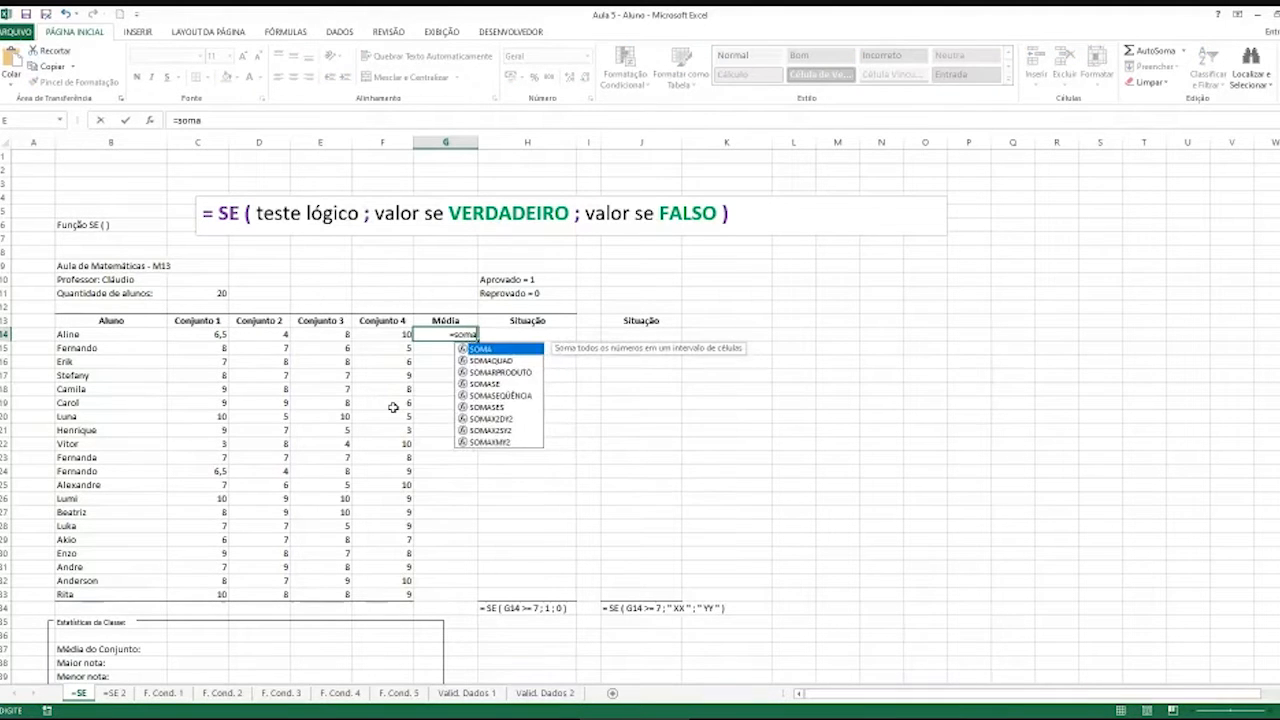
{"action": "key", "text": "Tab"}
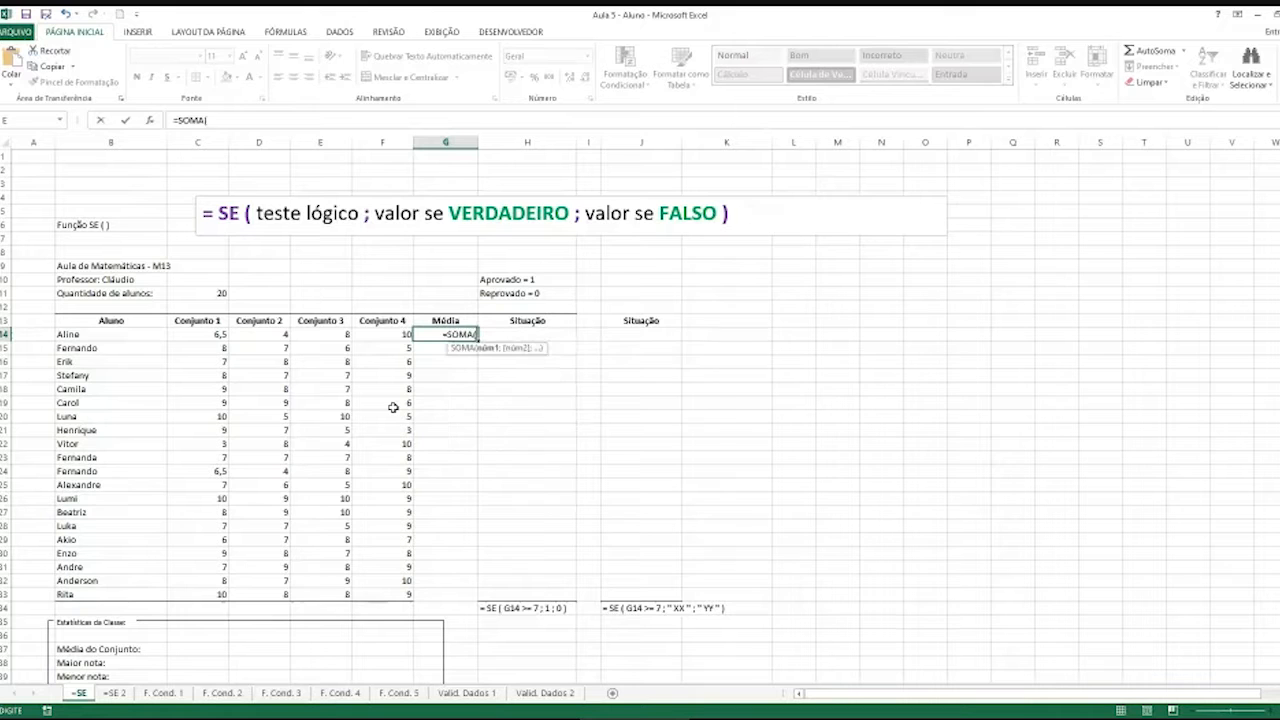
{"action": "left_click_drag", "start_coordinate": [218, 334], "coordinate": [368, 332]}
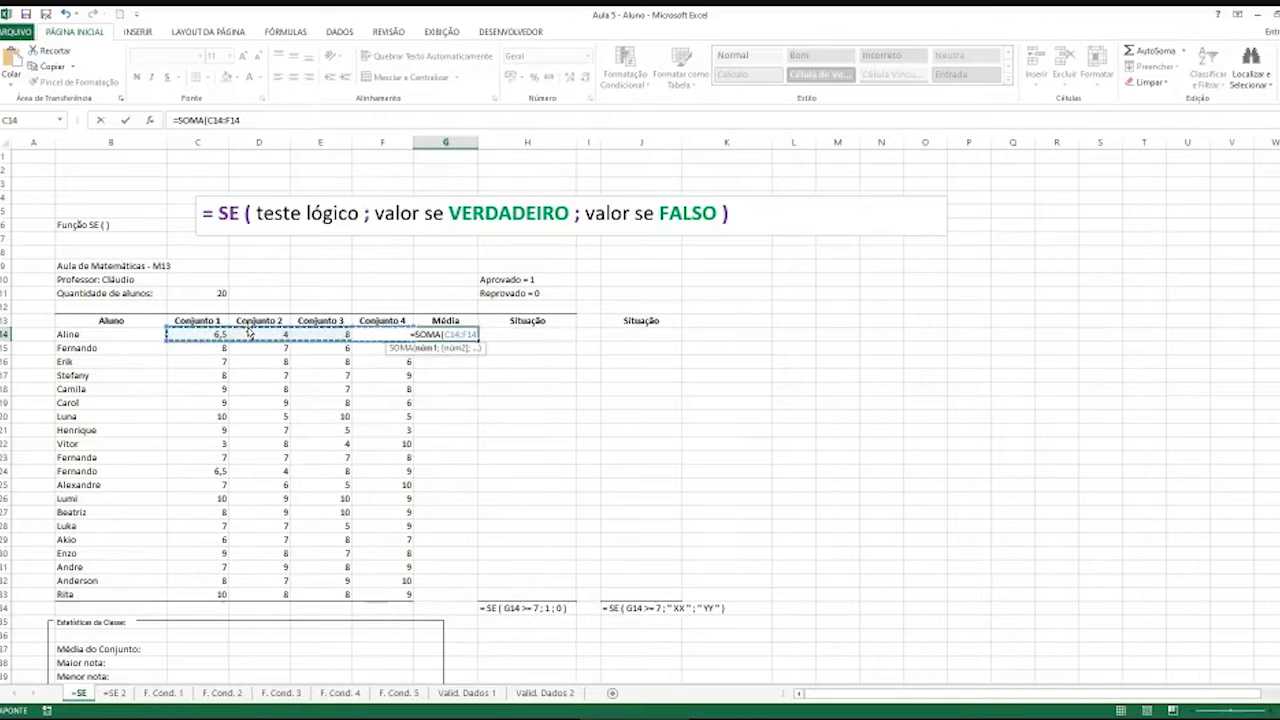
{"action": "type", "text": ")"}
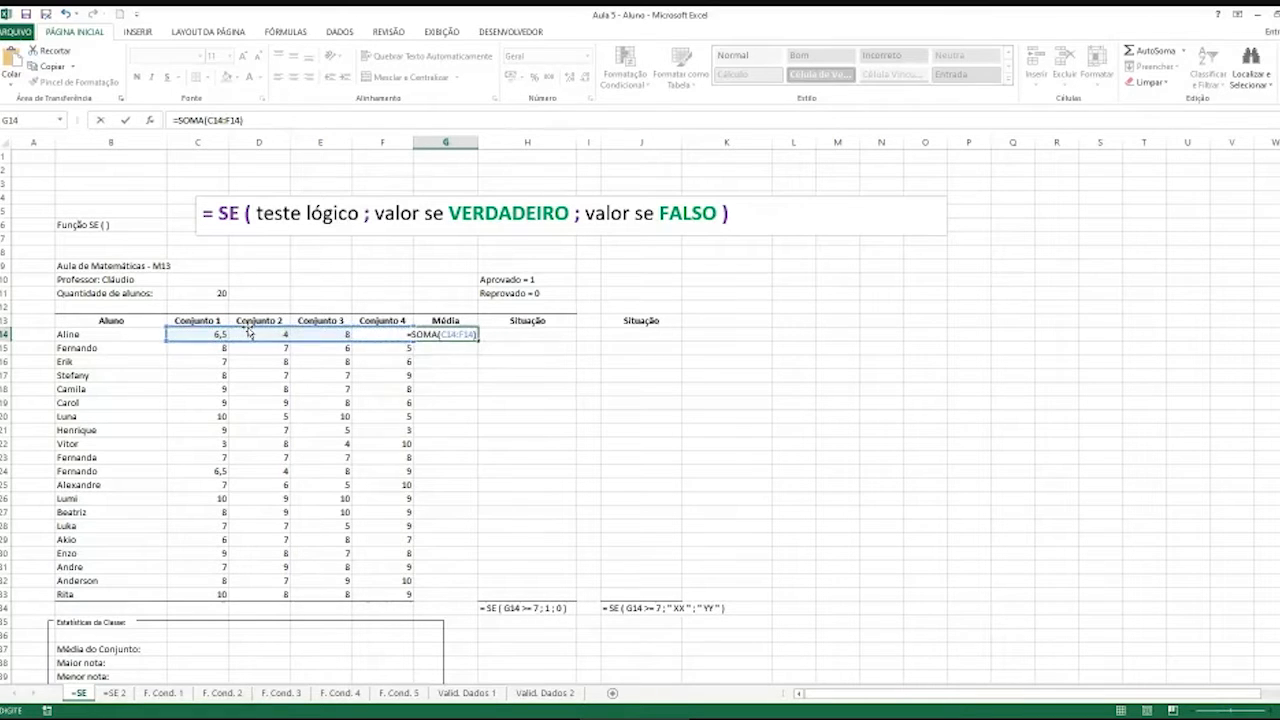
{"action": "type", "text": "/4"}
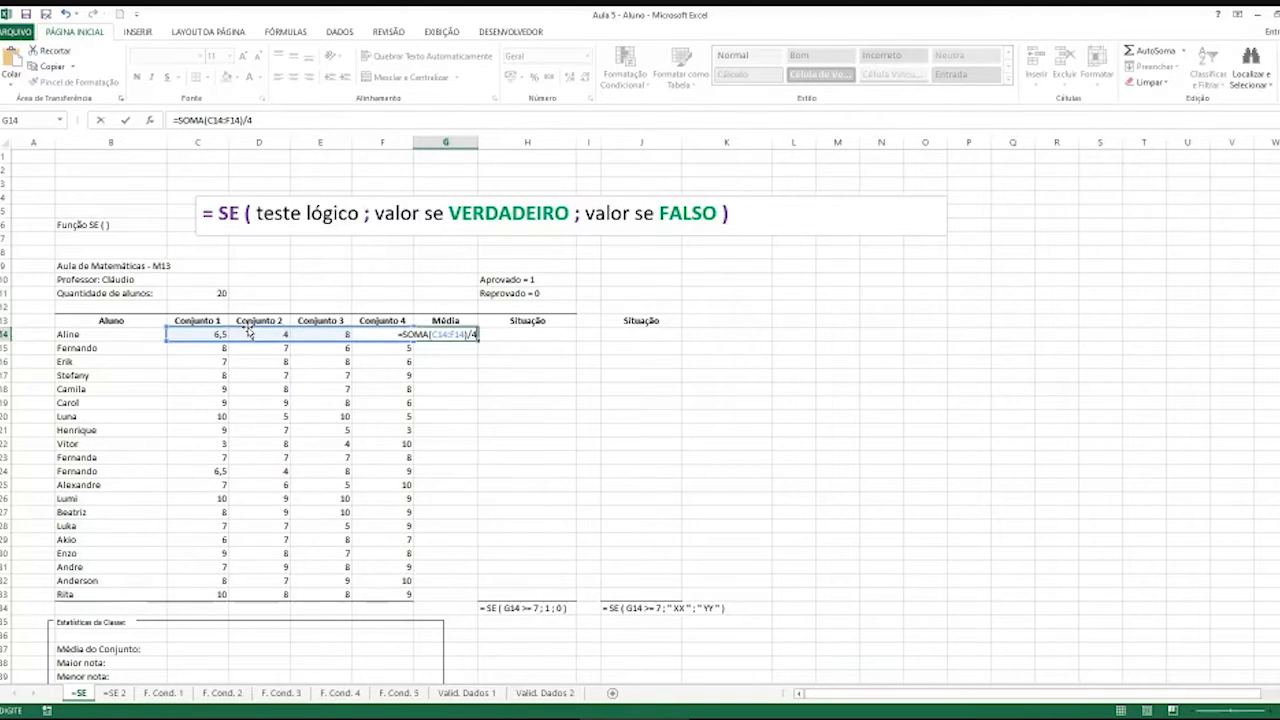
{"action": "key", "text": "Return"}
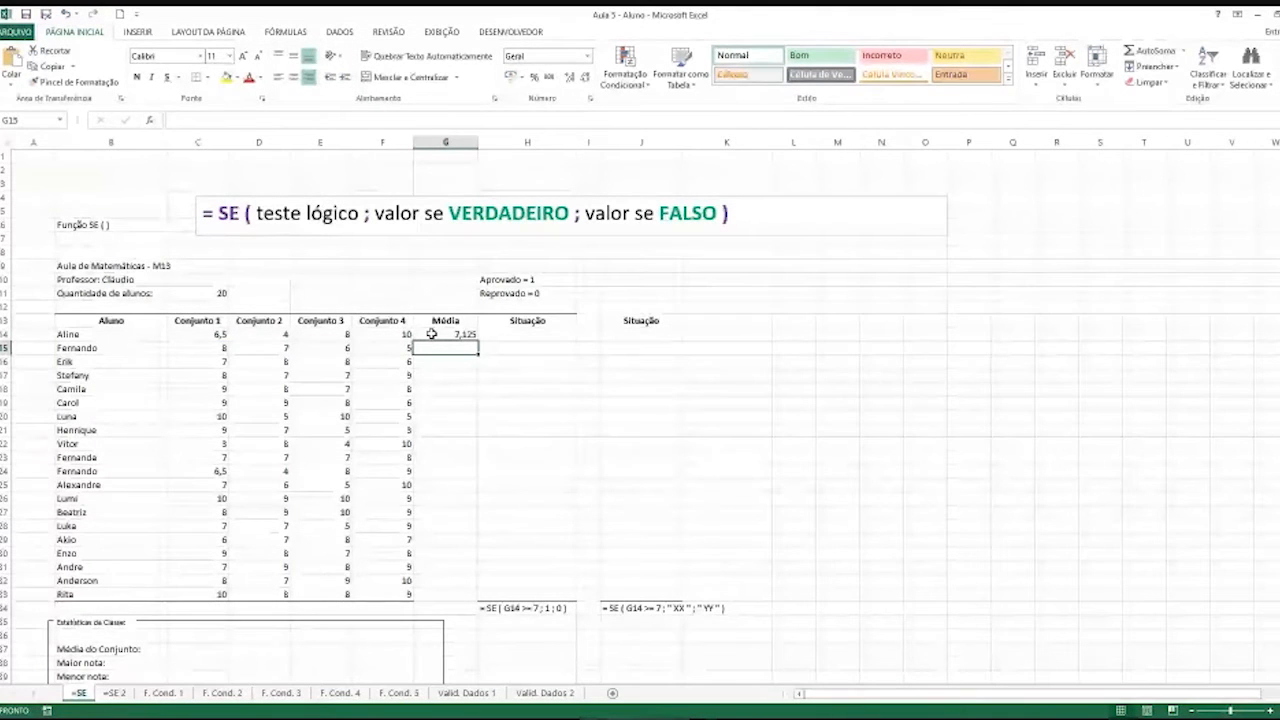
Reduce the first student's average in G14 to one decimal place
{"action": "left_click", "coordinate": [431, 334]}
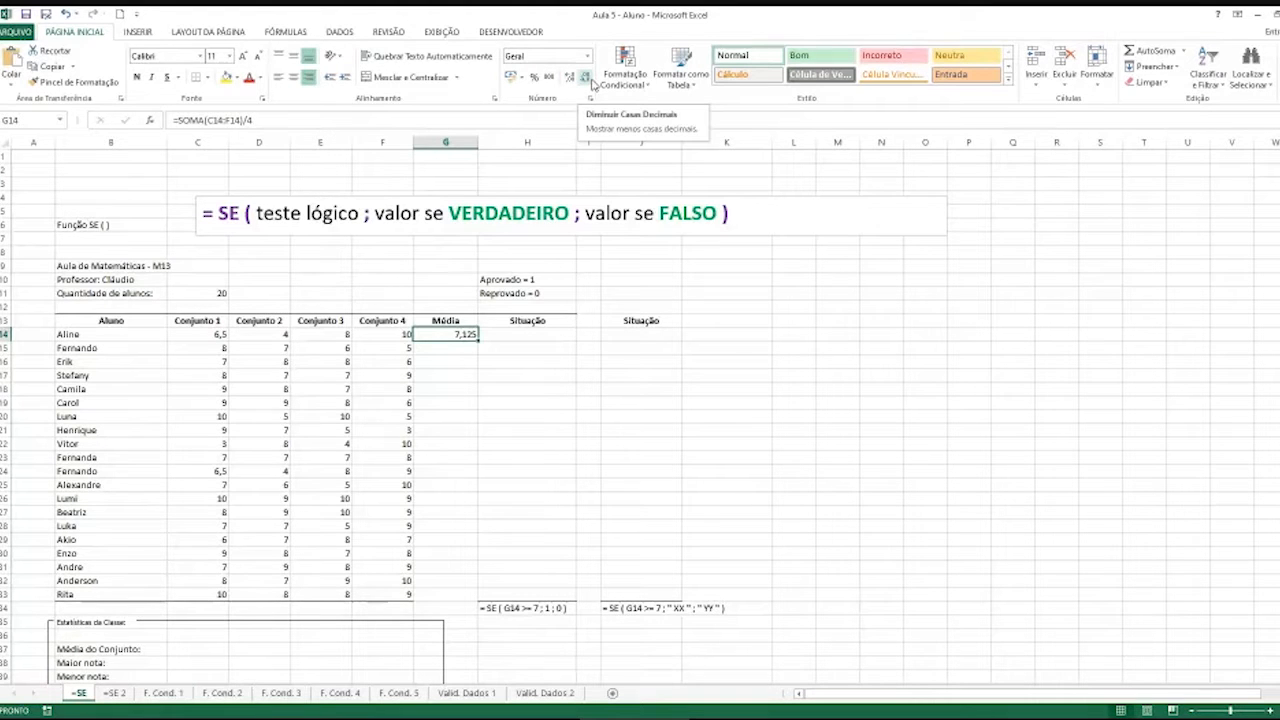
{"action": "left_click", "coordinate": [586, 78]}
{"action": "left_click", "coordinate": [587, 79]}
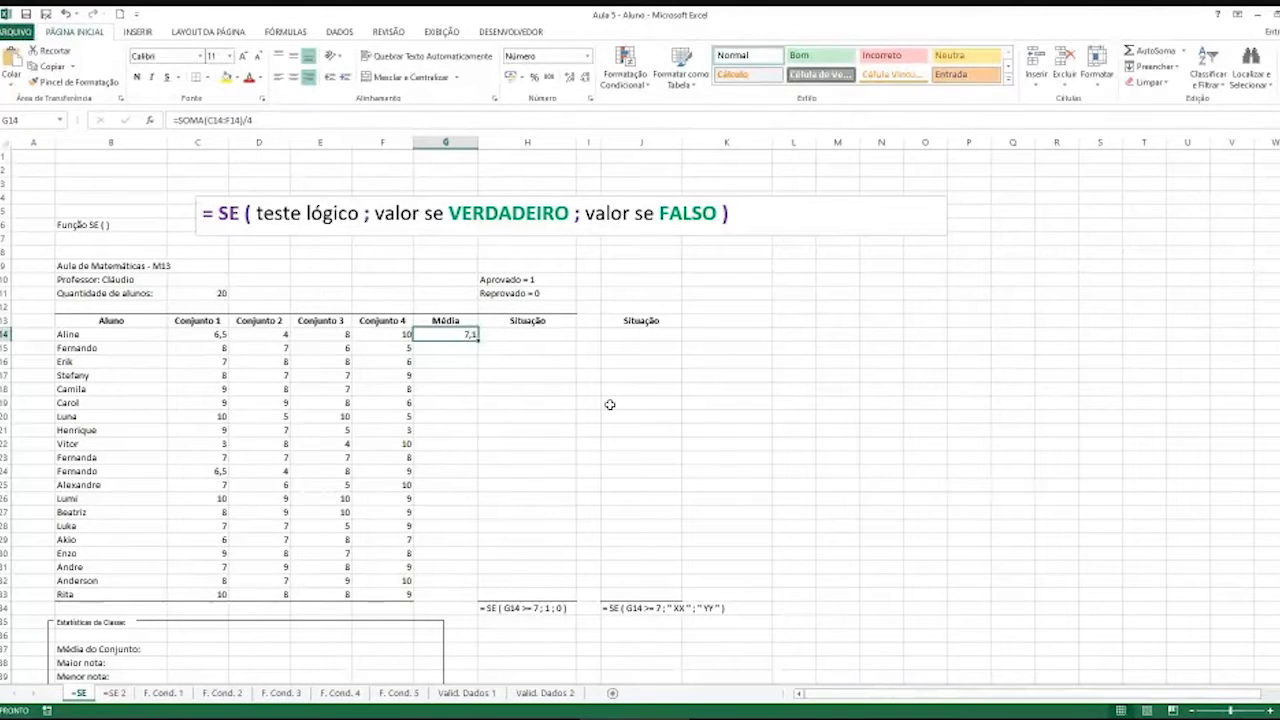
Replace the average formula in G14 with =MÉDIA(C14:F14)
{"action": "key", "text": "Delete"}
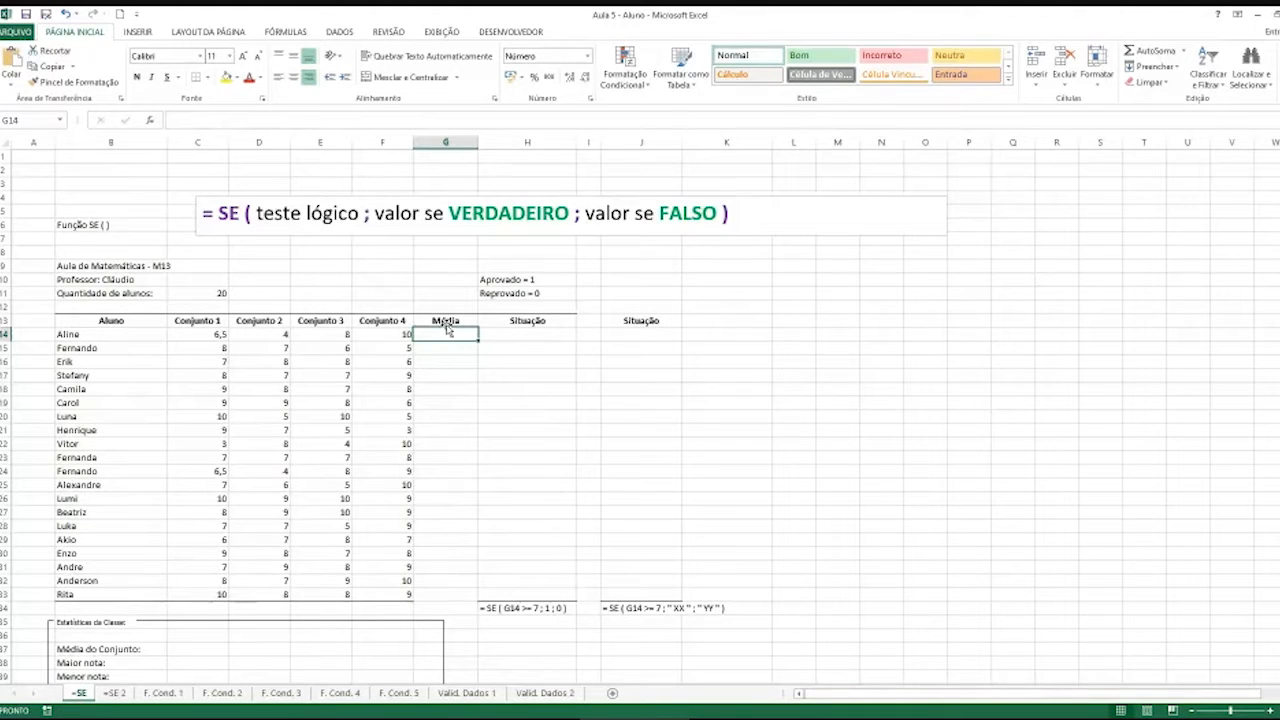
{"action": "type", "text": "="}
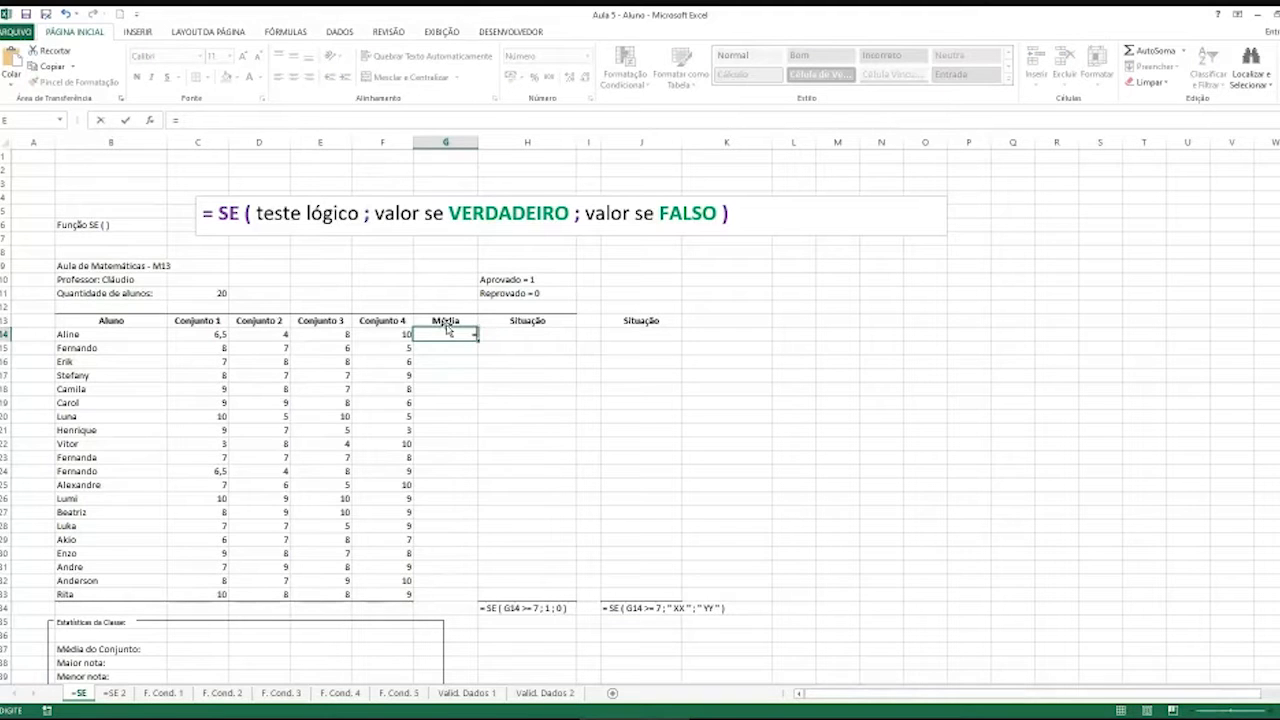
{"action": "type", "text": "m"}
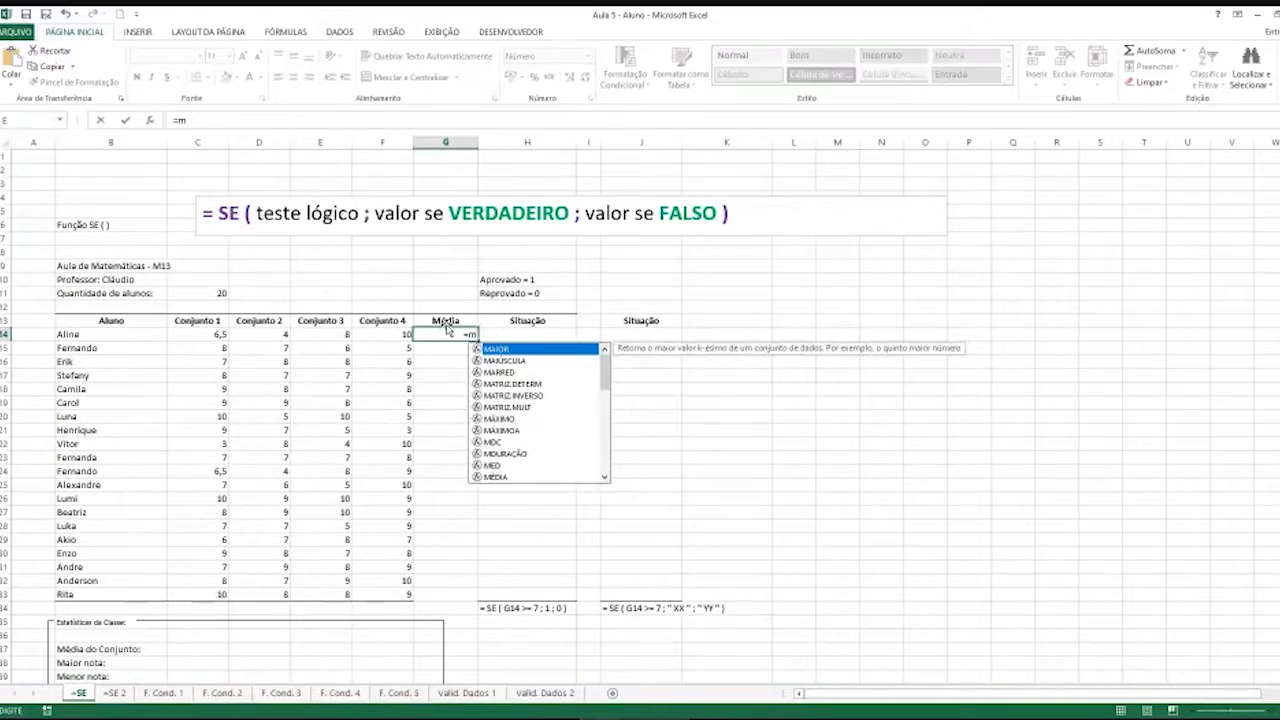
{"action": "type", "text": "é"}
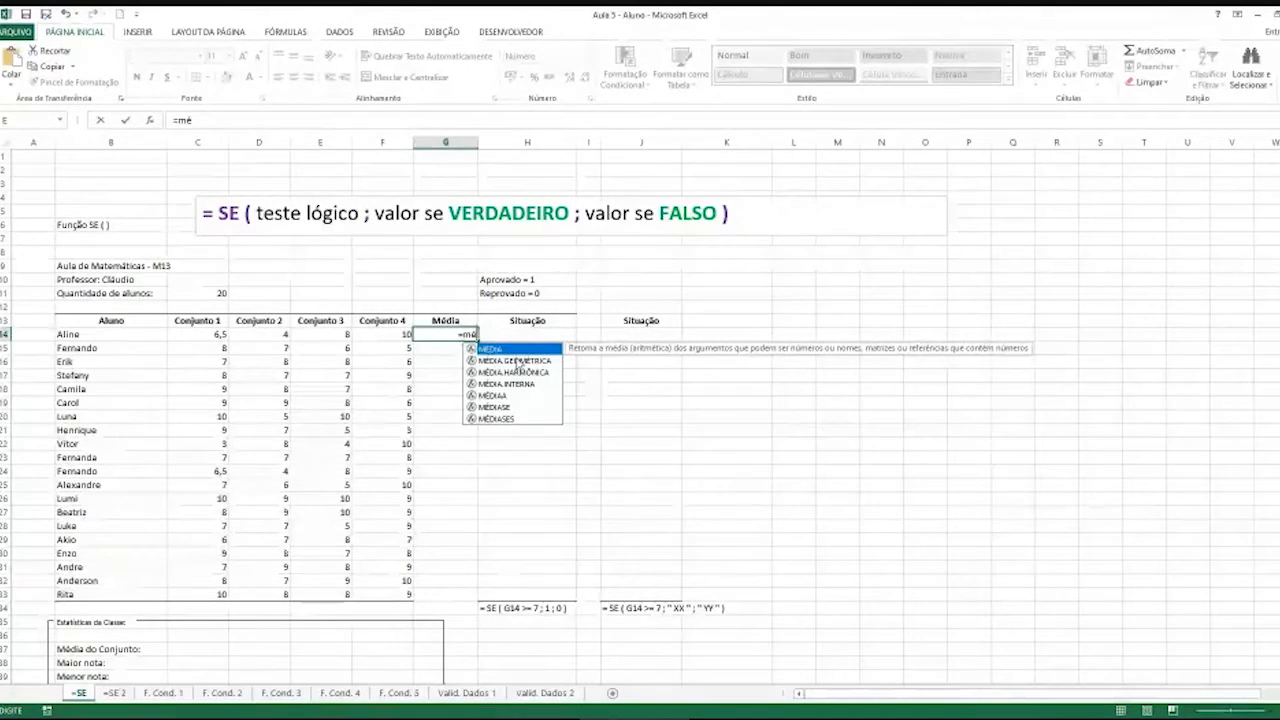
{"action": "key", "text": "Tab"}
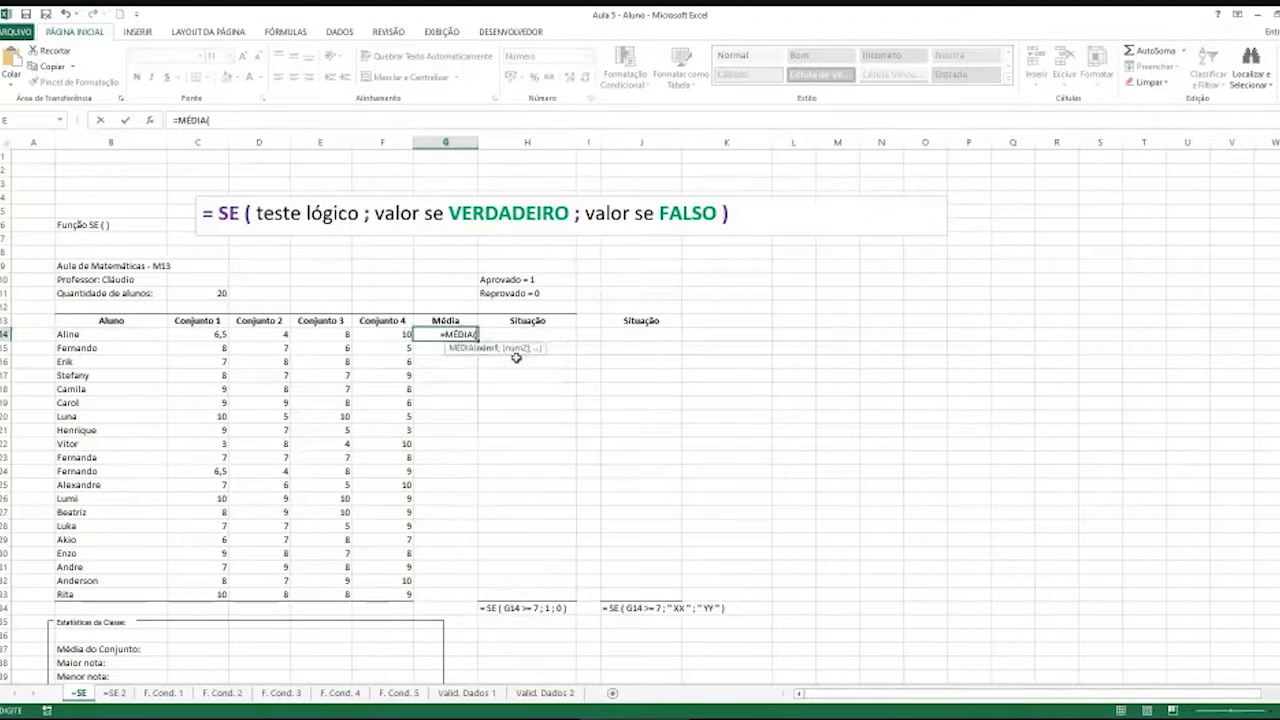
{"action": "left_click_drag", "start_coordinate": [224, 336], "coordinate": [363, 337]}
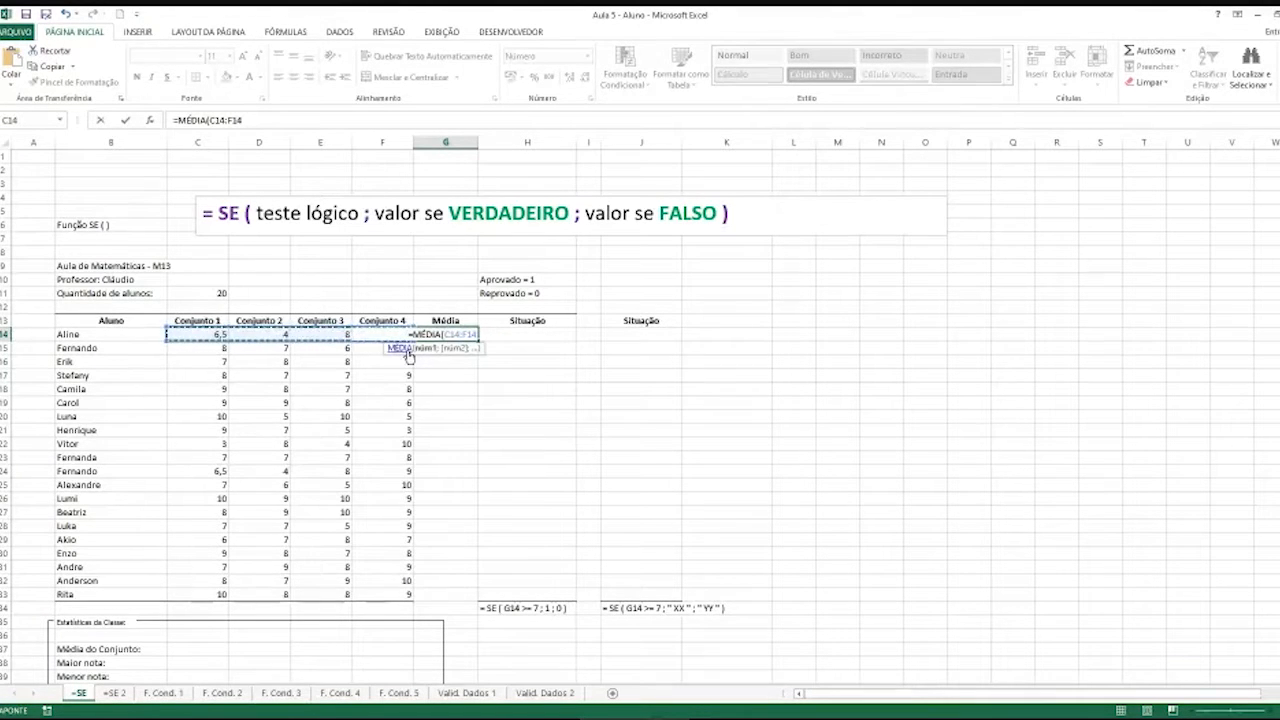
{"action": "key", "text": "Return"}
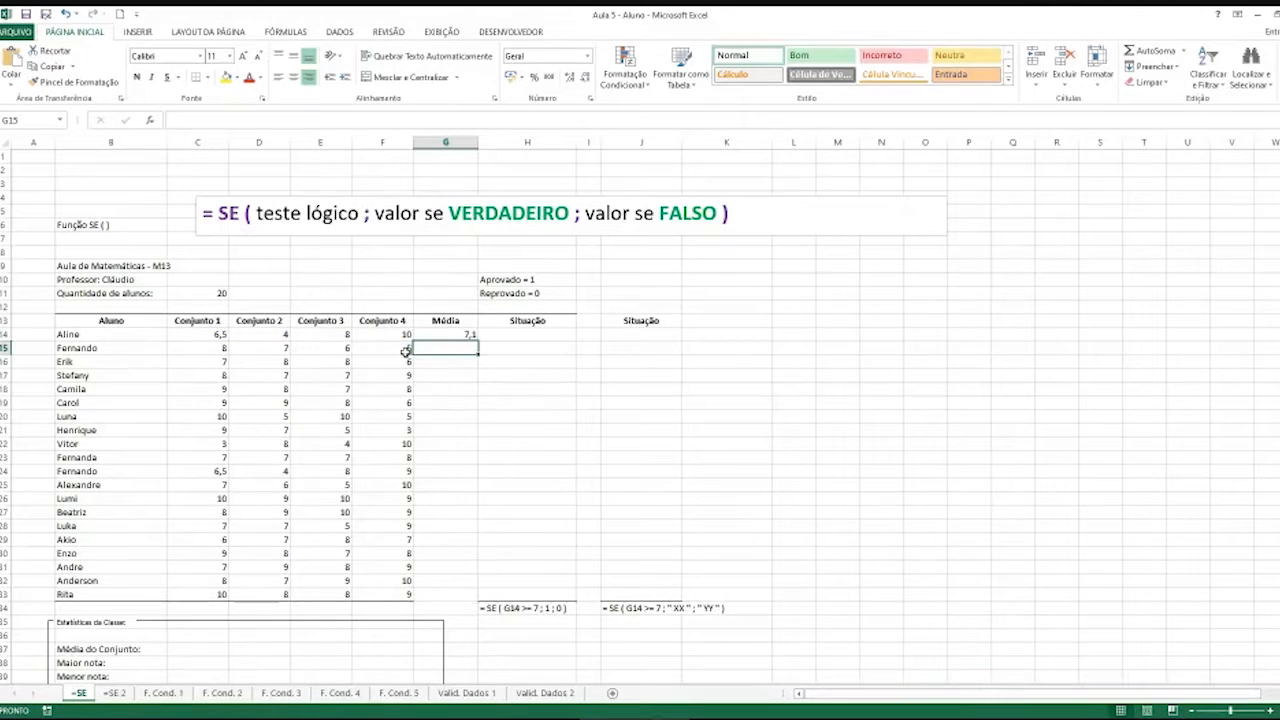
{"action": "left_click", "coordinate": [466, 337]}
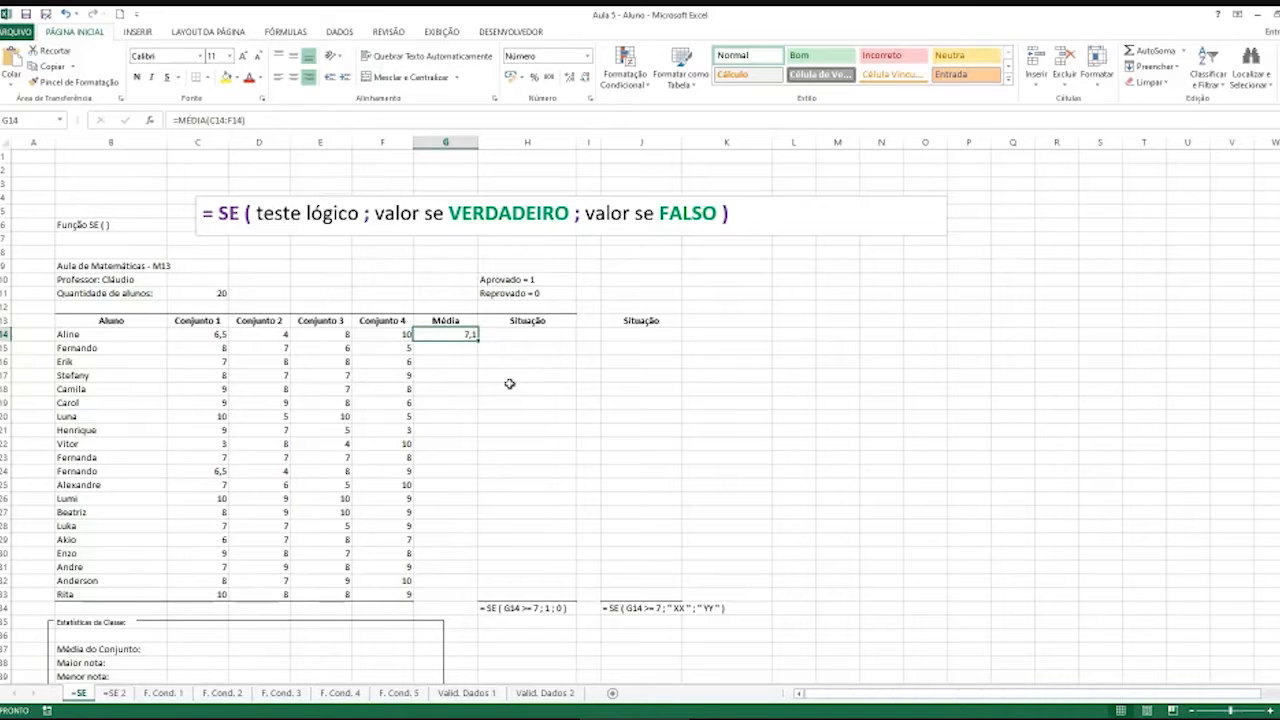
Fill the MÉDIA formula from G14 down the Média column for all students, and clear the surplus copy in G34
{"action": "left_click", "coordinate": [449, 348]}
{"action": "left_click", "coordinate": [452, 365]}
{"action": "left_click", "coordinate": [450, 390]}
{"action": "left_click", "coordinate": [453, 334]}
{"action": "left_click_drag", "start_coordinate": [478, 340], "coordinate": [478, 605]}
{"action": "key", "text": "ctrl+z"}
{"action": "double_click", "coordinate": [480, 340]}
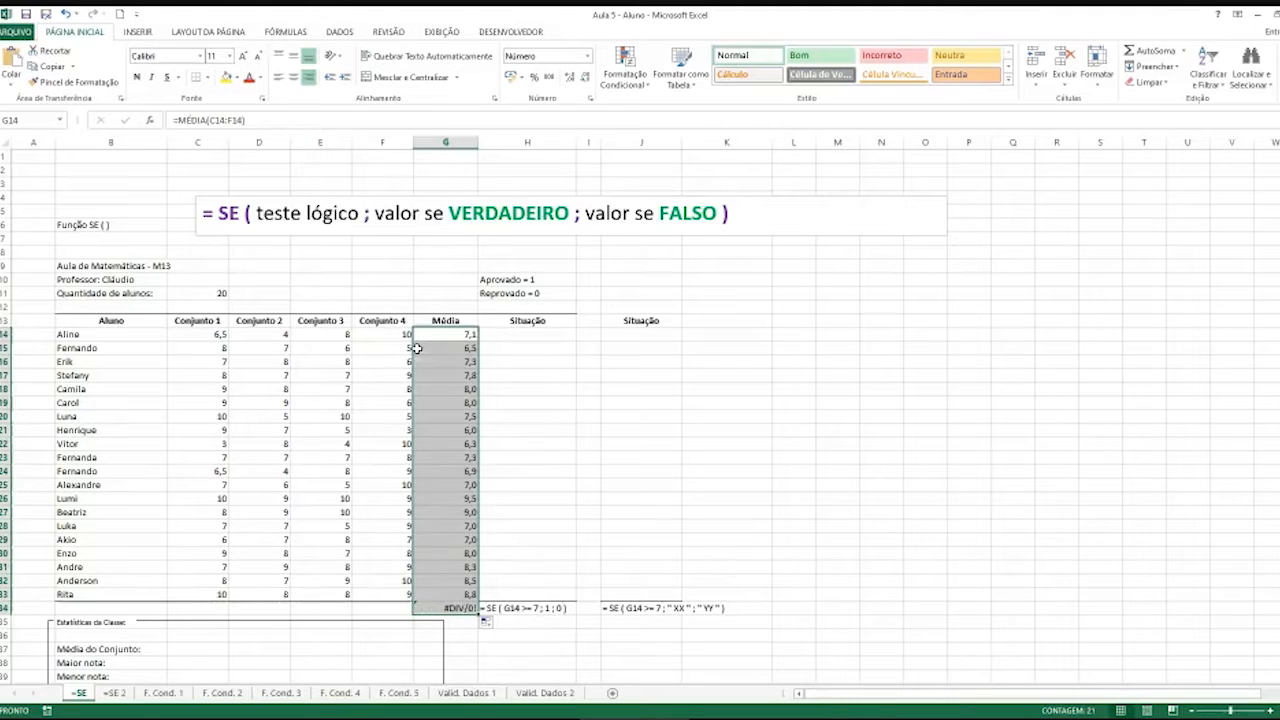
{"action": "left_click", "coordinate": [470, 608]}
{"action": "key", "text": "Delete"}
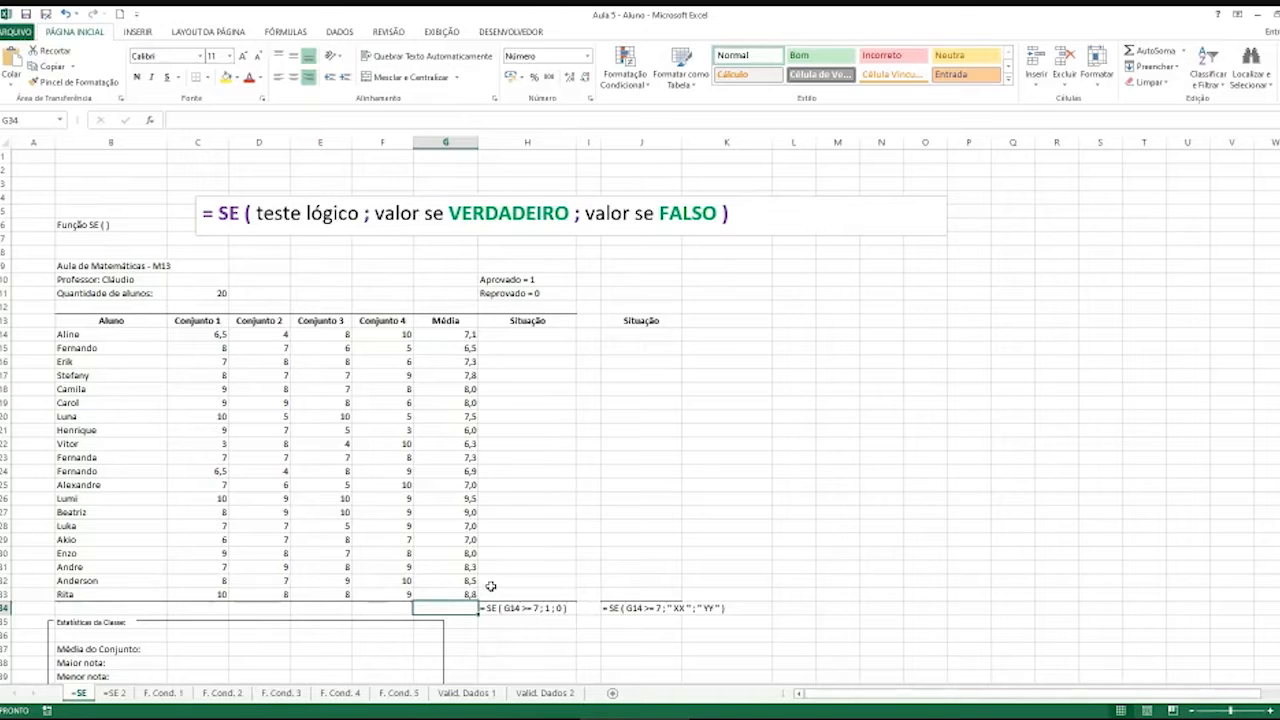
Enter the situation codes 1, 0, 1 and 1 by hand in H14:H17, and clear them again
{"action": "left_click", "coordinate": [514, 335]}
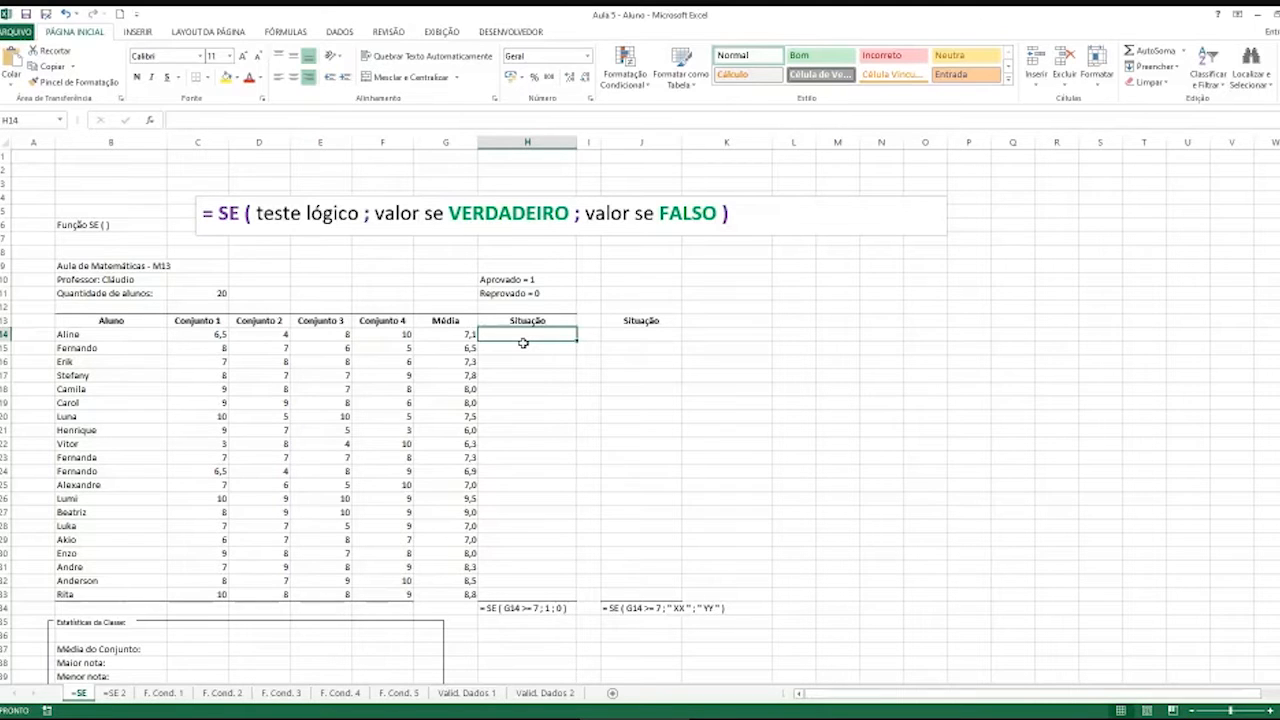
{"action": "type", "text": "1"}
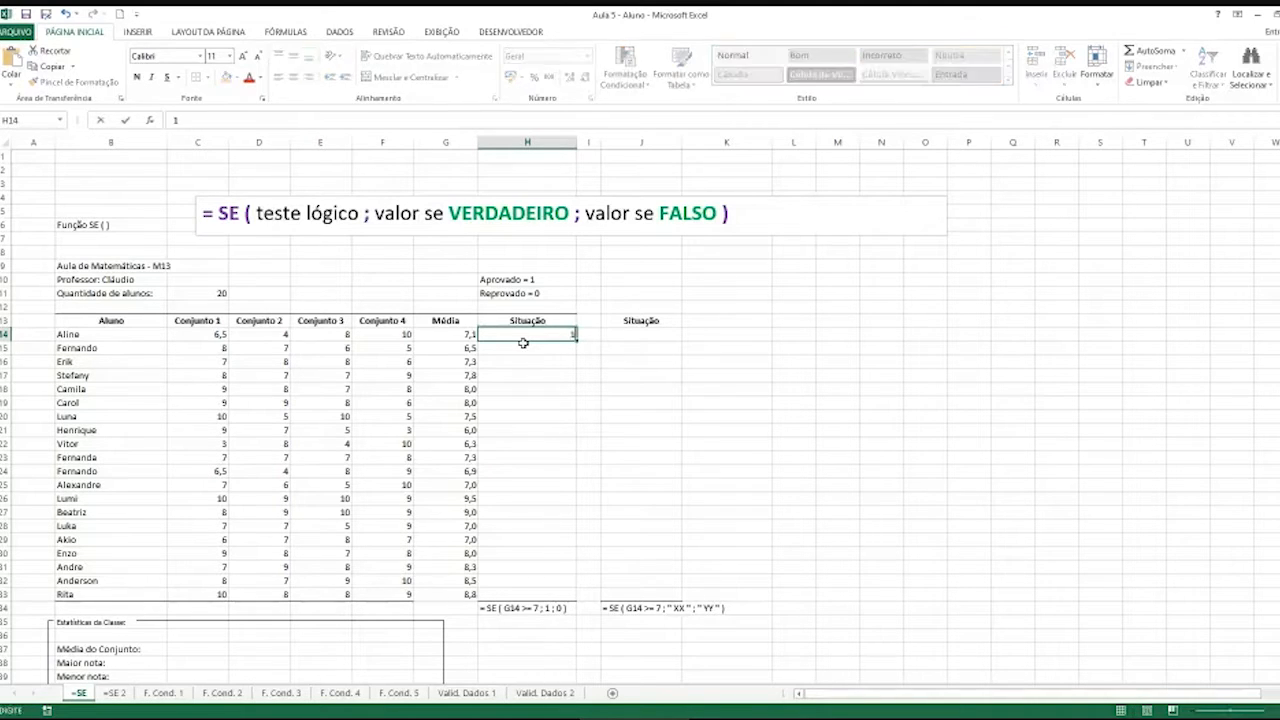
{"action": "key", "text": "Return"}
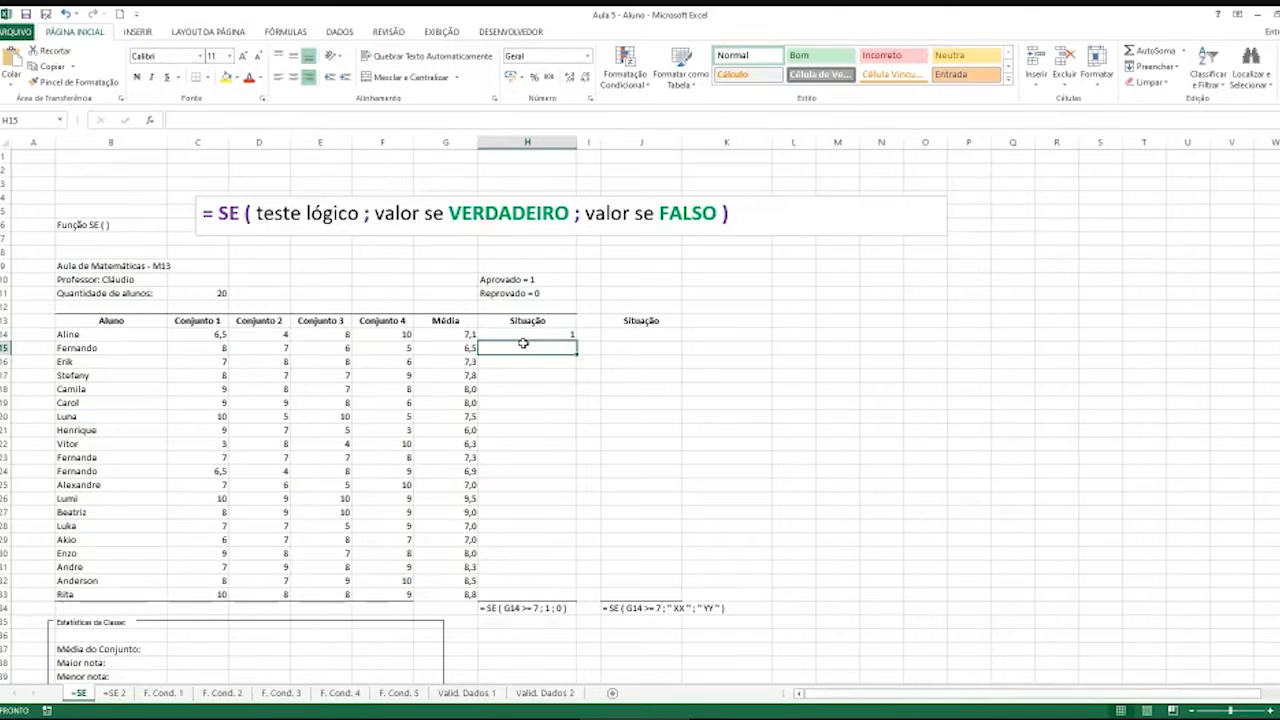
{"action": "type", "text": "0"}
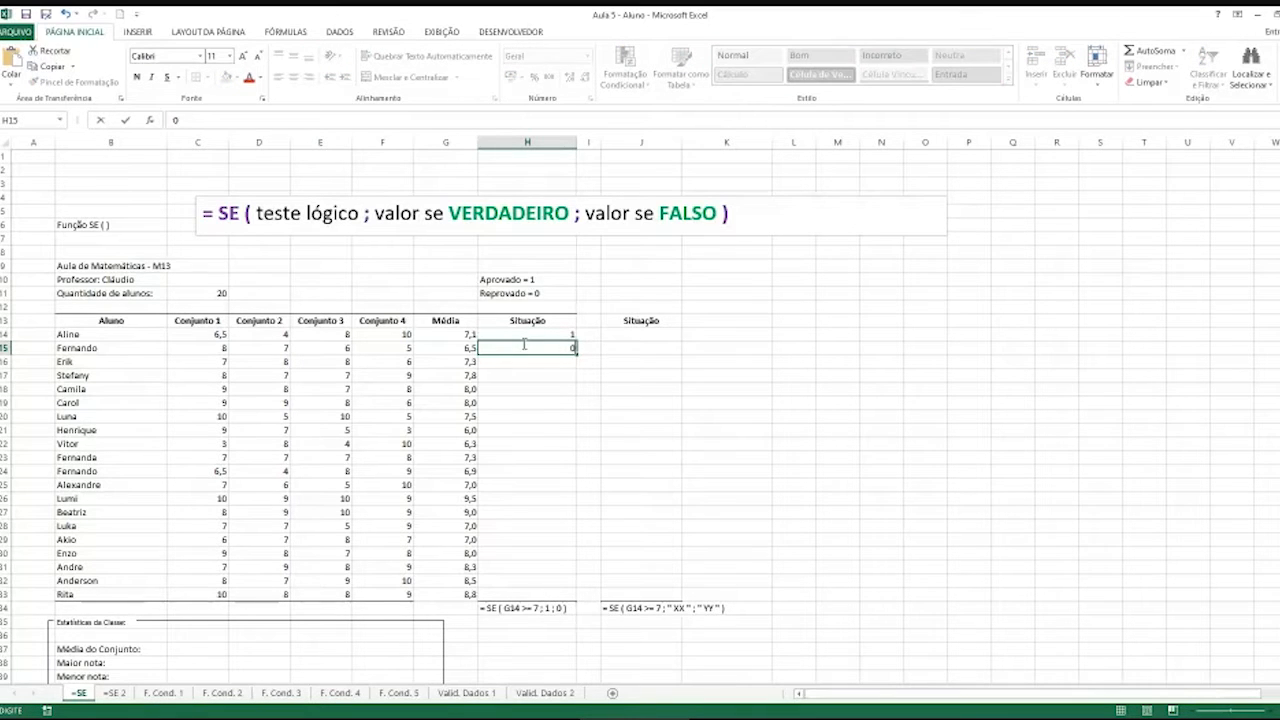
{"action": "key", "text": "Return"}
{"action": "type", "text": "1"}
{"action": "key", "text": "Return"}
{"action": "type", "text": "1"}
{"action": "key", "text": "Return"}
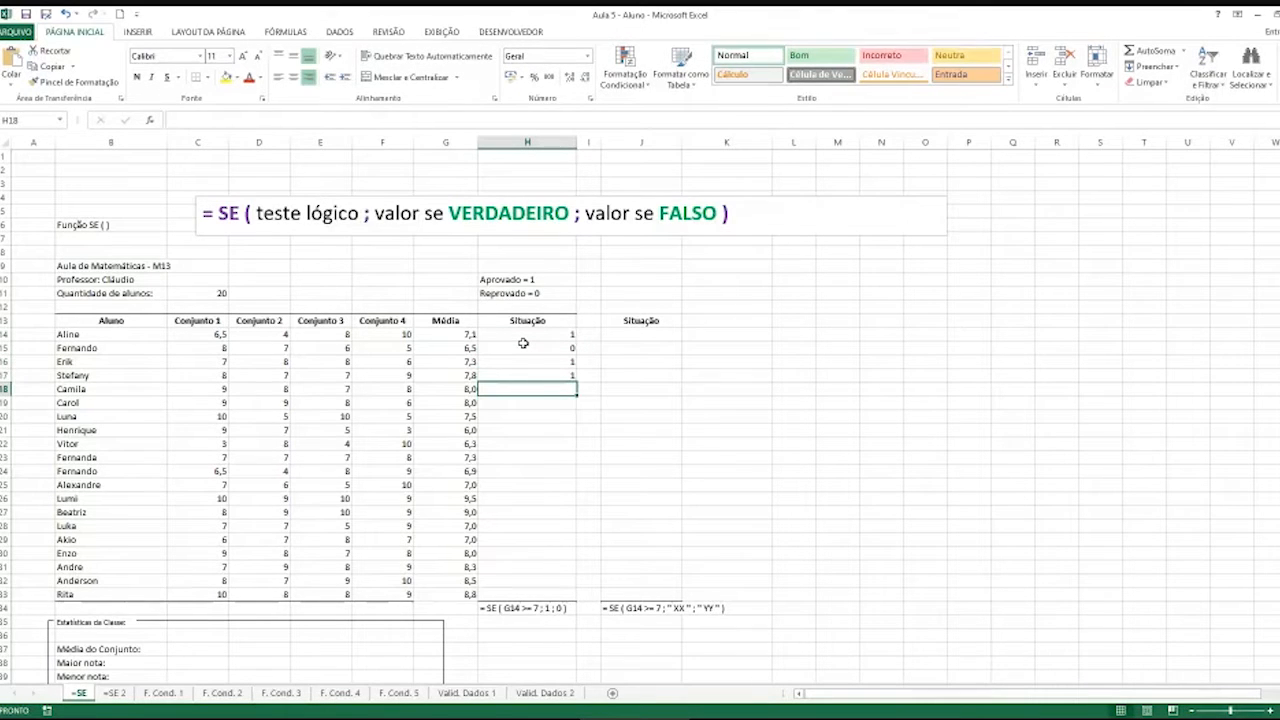
{"action": "left_click_drag", "start_coordinate": [523, 346], "coordinate": [516, 388]}
{"action": "key", "text": "Delete"}
Determine the first student's situation in H14 with the formula =SE(G14>=7;1;0)
{"action": "left_click", "coordinate": [532, 335]}
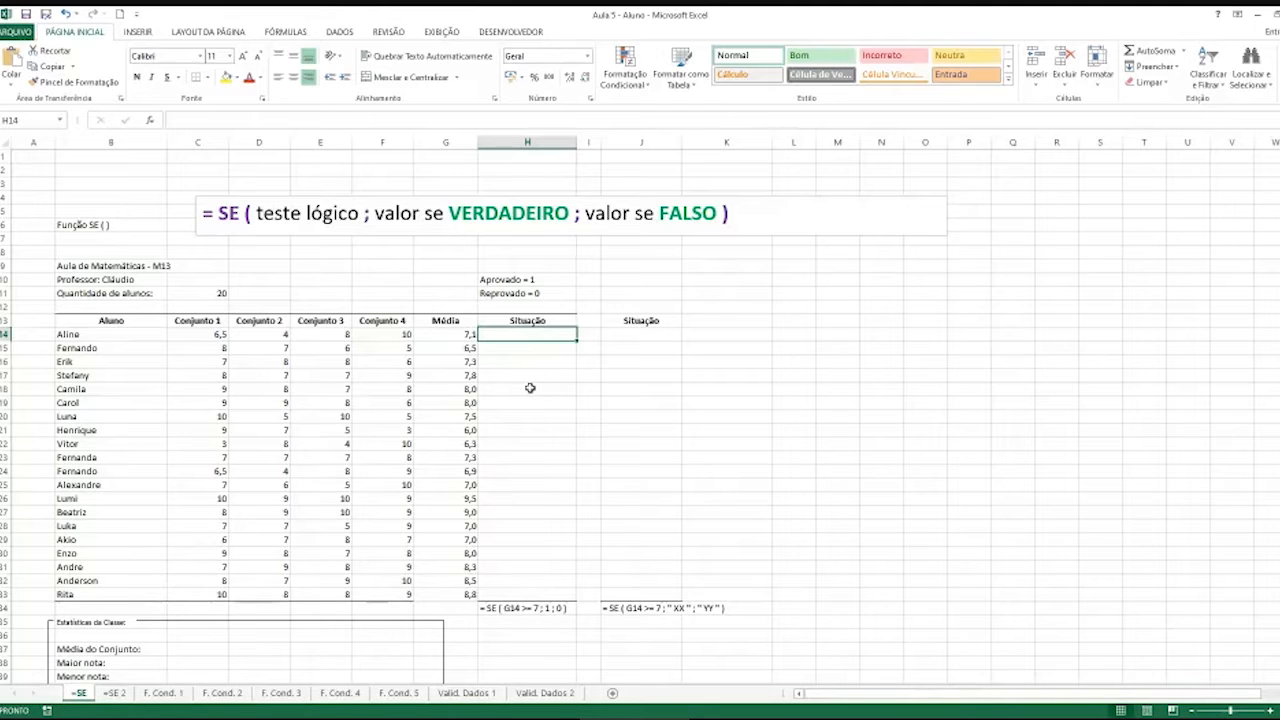
{"action": "type", "text": "="}
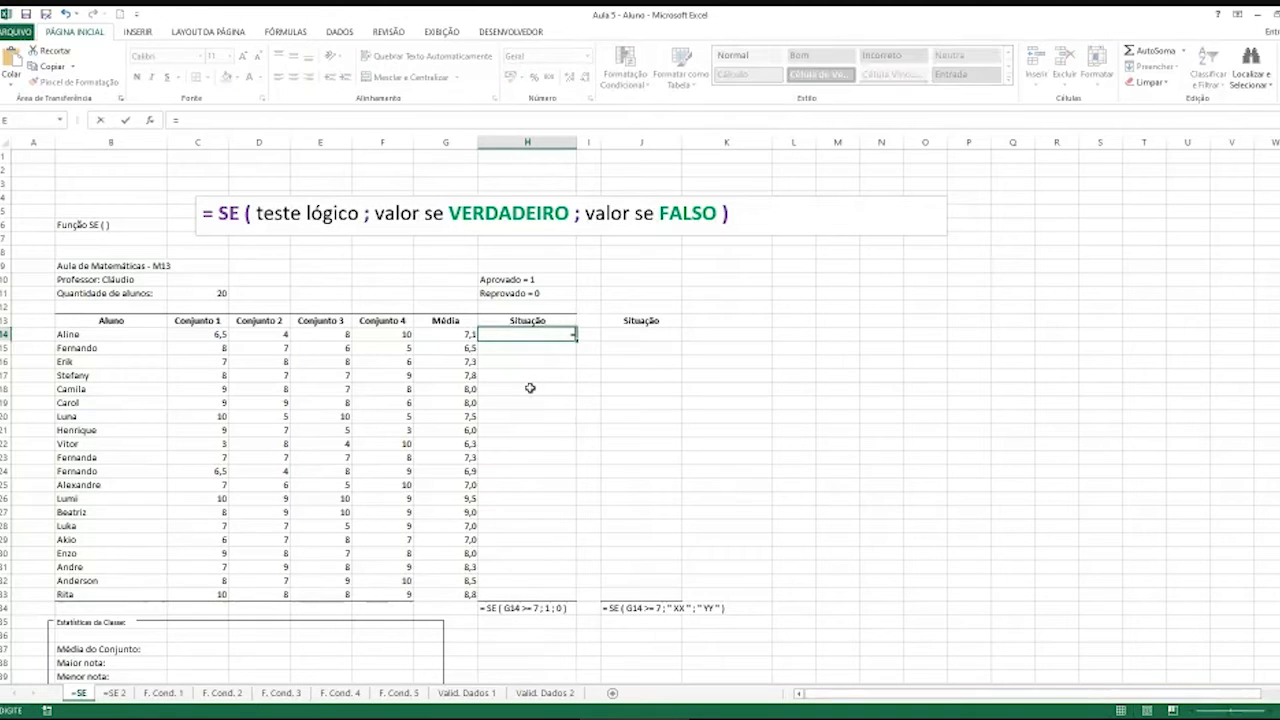
{"action": "type", "text": "se"}
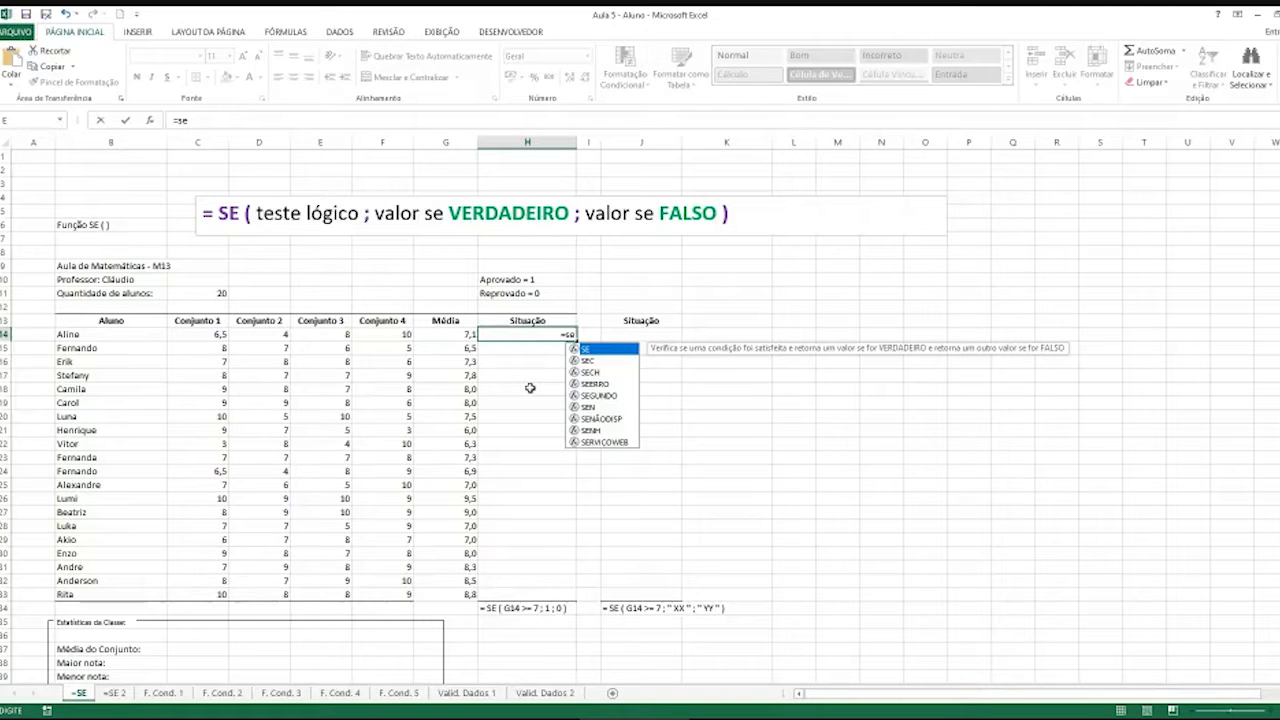
{"action": "key", "text": "Tab"}
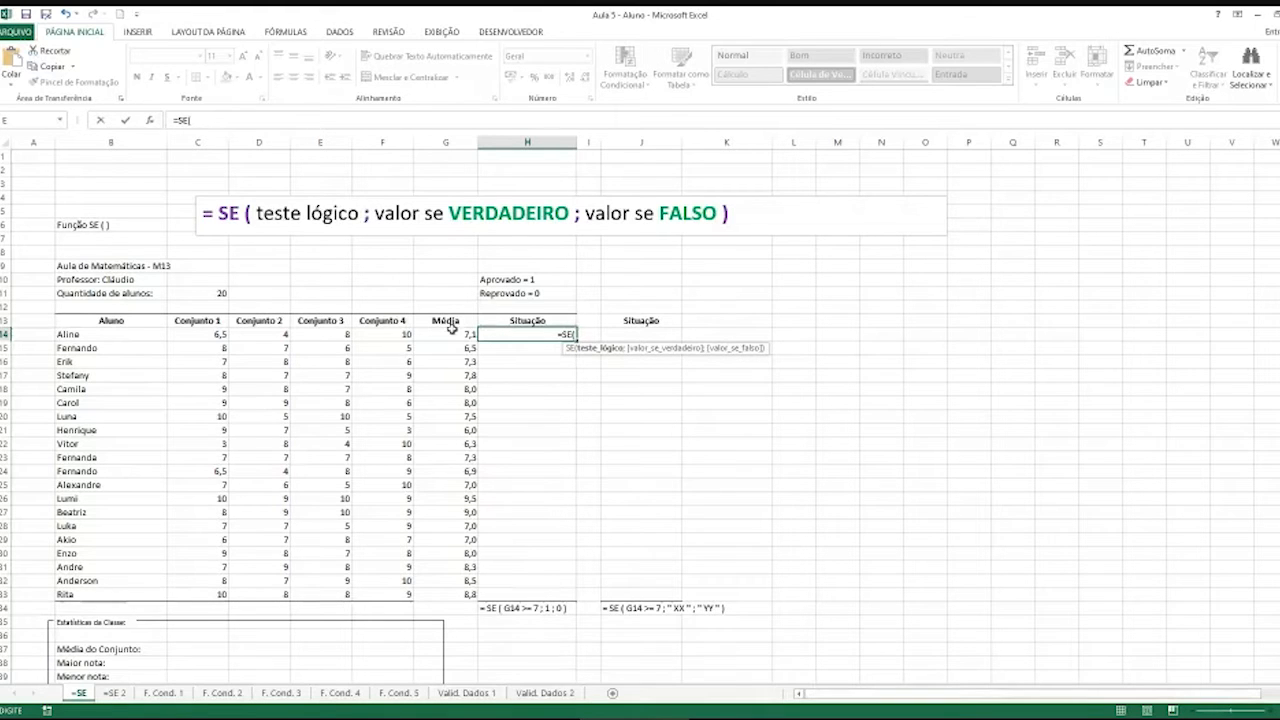
{"action": "left_click", "coordinate": [451, 333]}
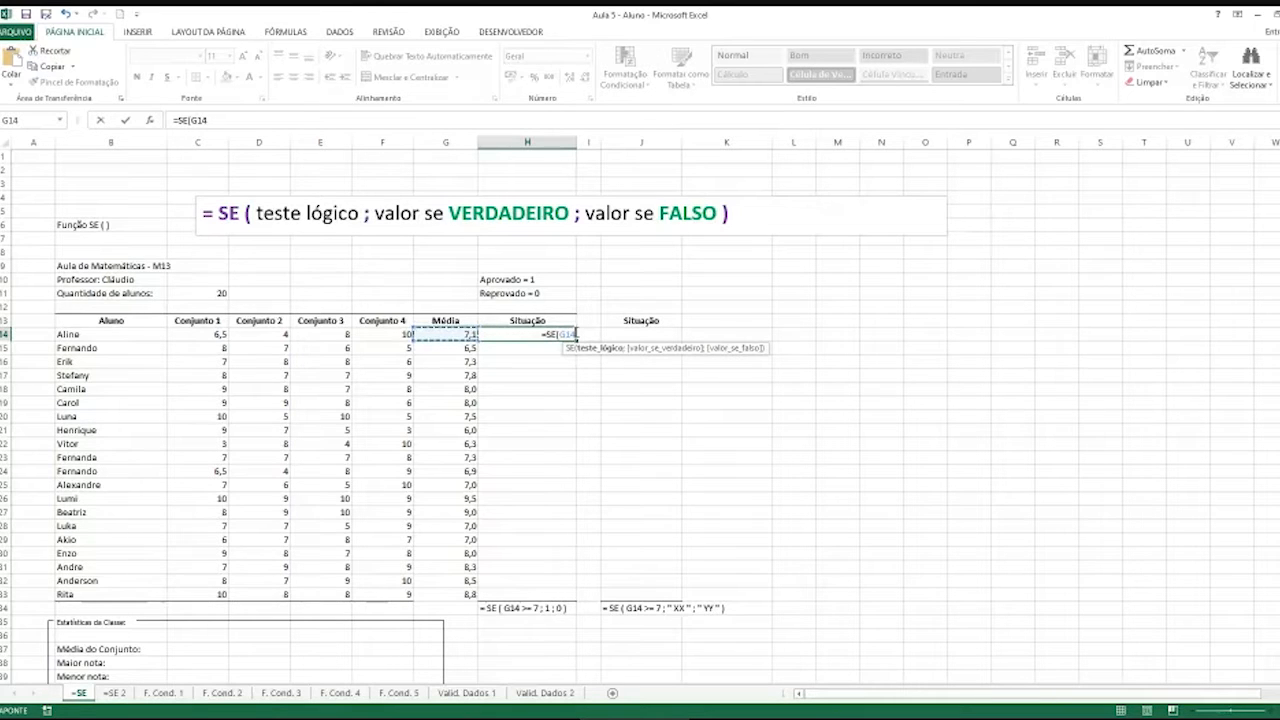
{"action": "type", "text": ">"}
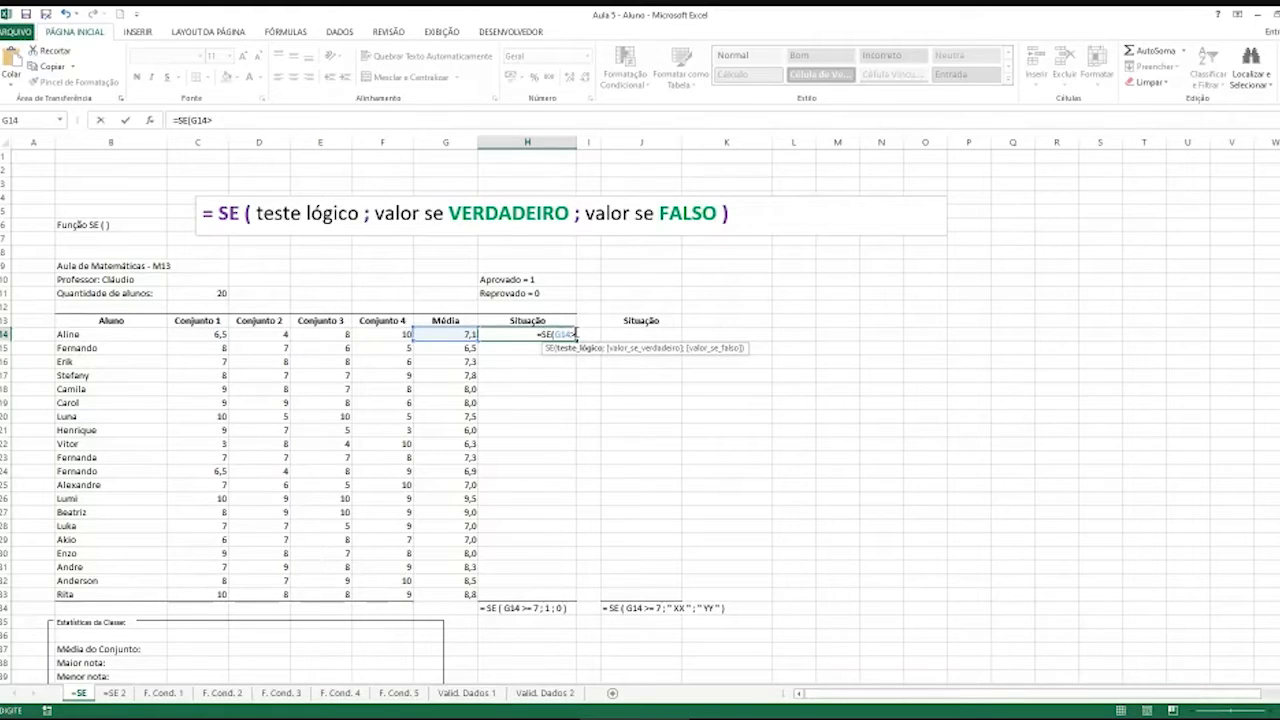
{"action": "type", "text": "="}
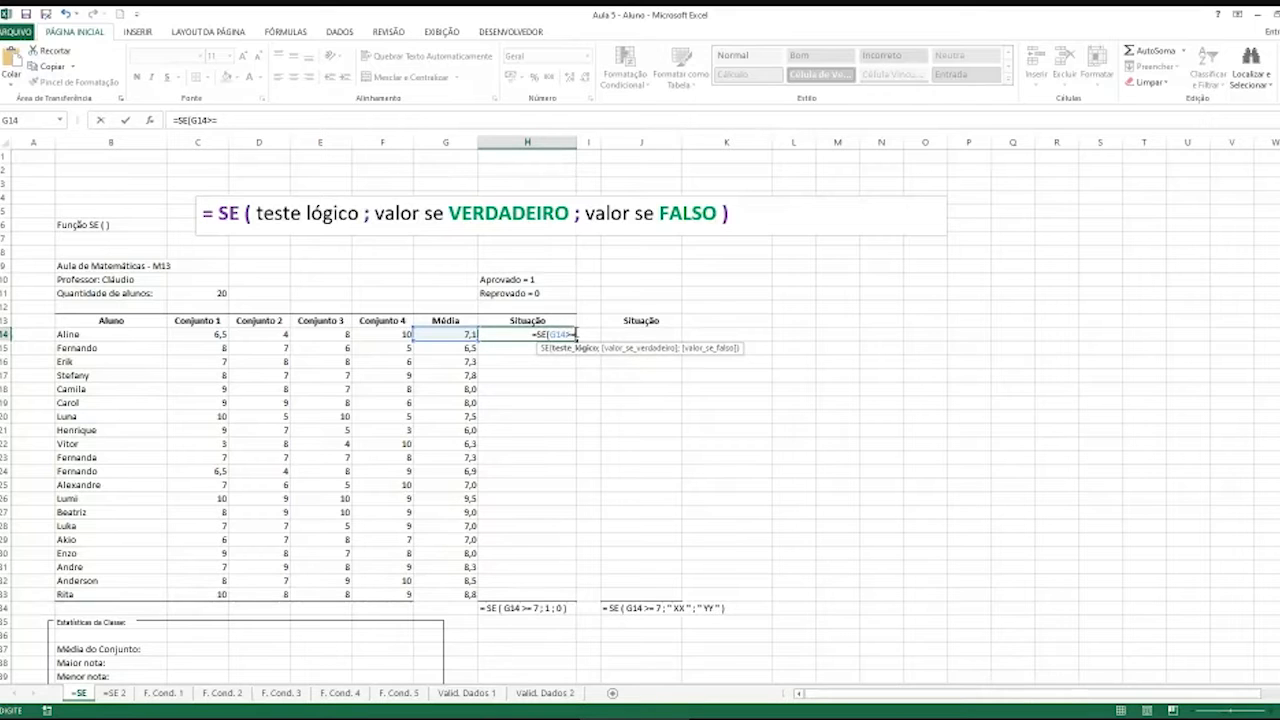
{"action": "type", "text": "7"}
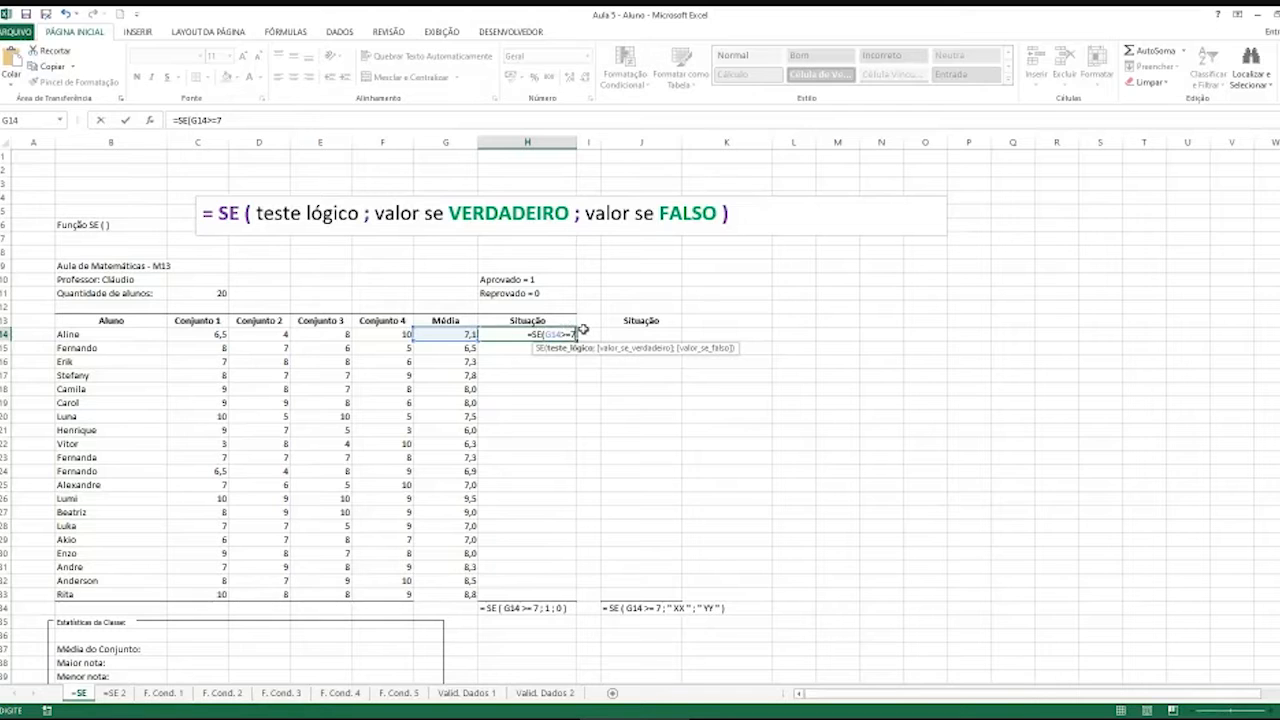
{"action": "type", "text": ";"}
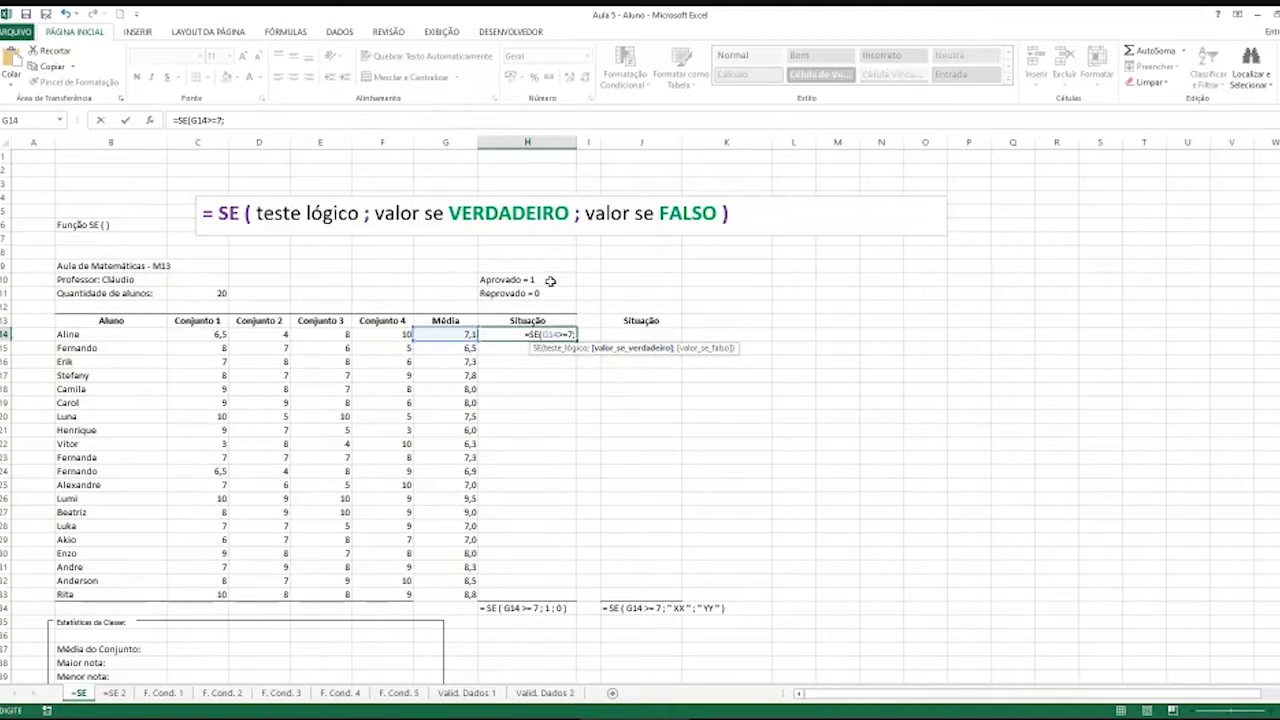
{"action": "type", "text": "1"}
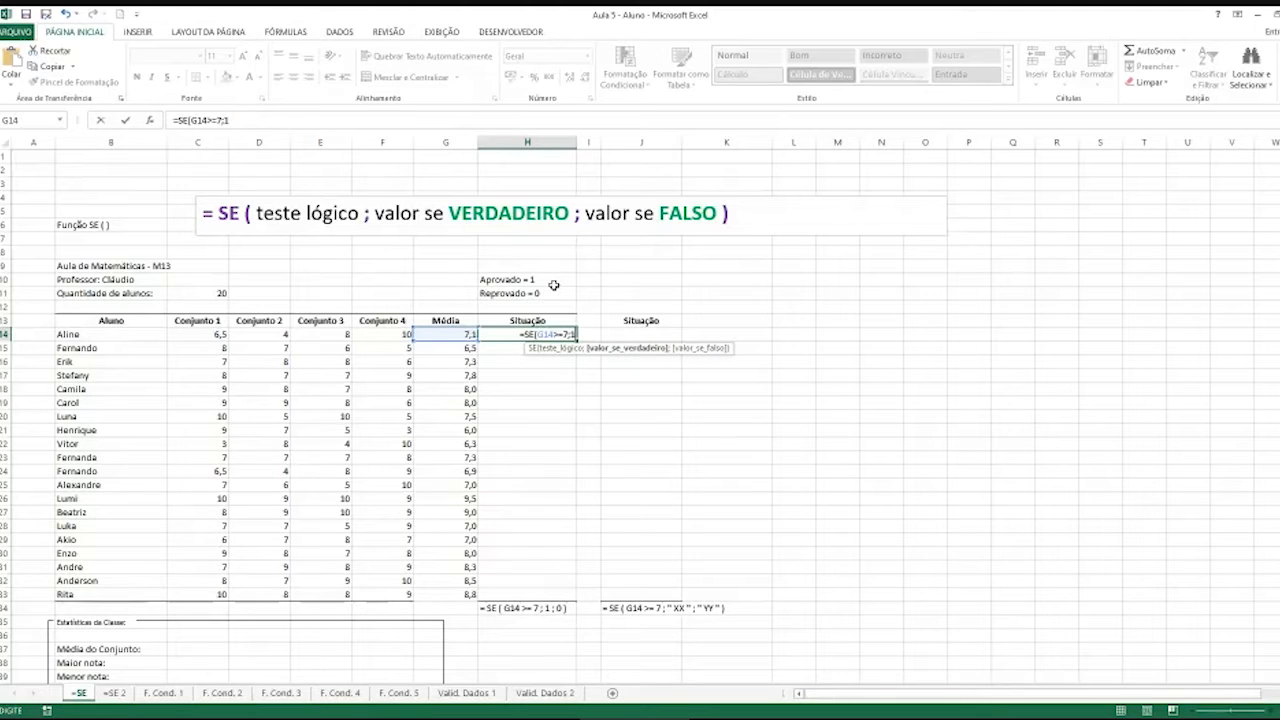
{"action": "type", "text": ";"}
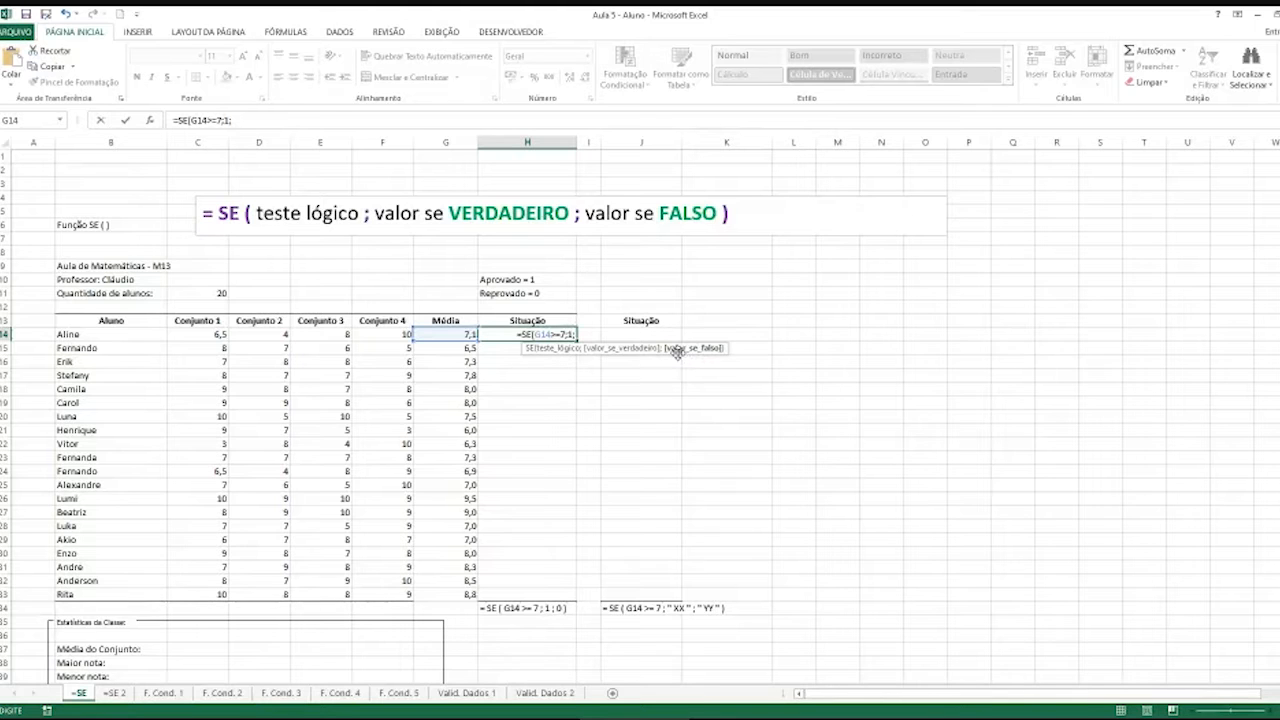
{"action": "type", "text": "0"}
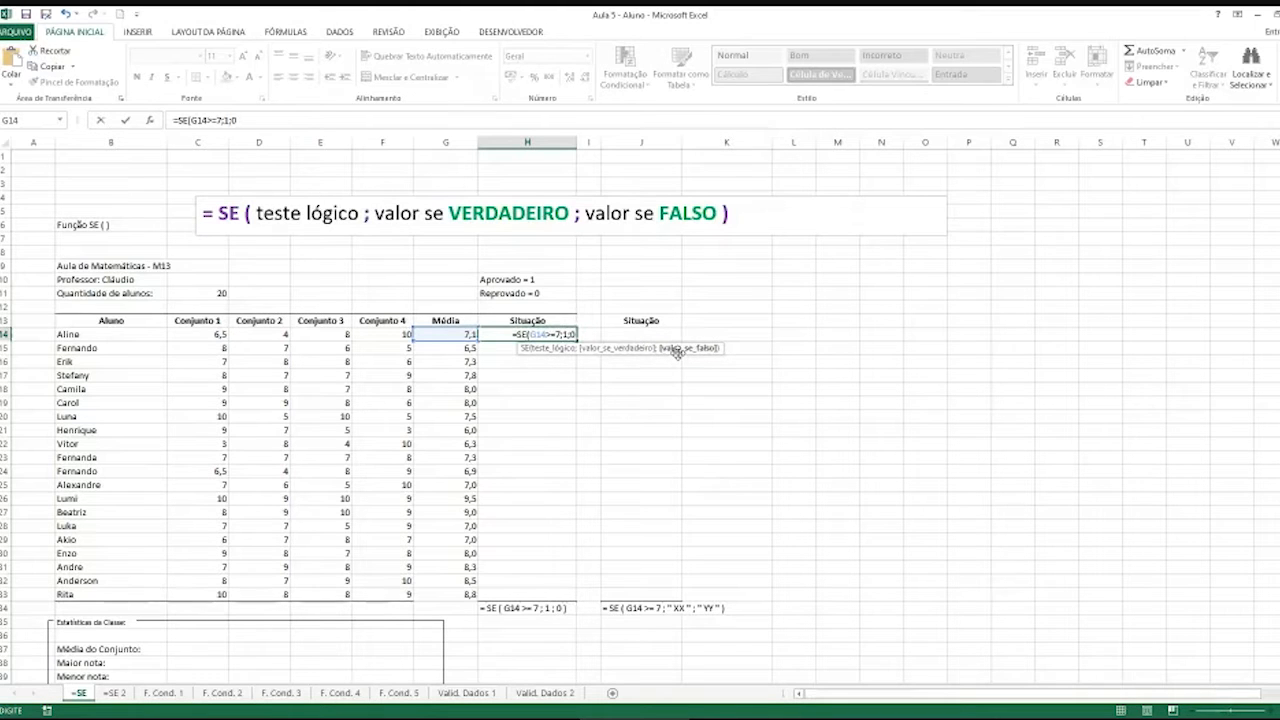
{"action": "key", "text": "Return"}
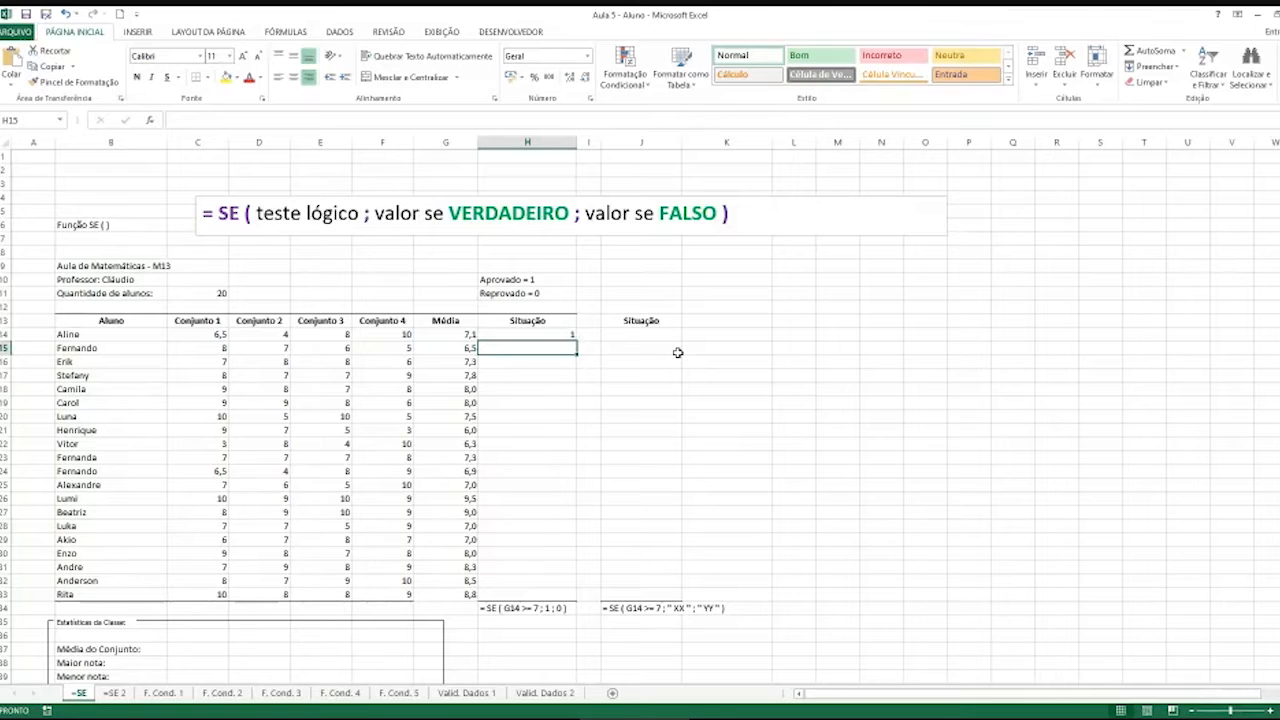
Fill the SE formula from H14 down the Situação column to H33
{"action": "left_click", "coordinate": [567, 325]}
{"action": "left_click", "coordinate": [568, 335]}
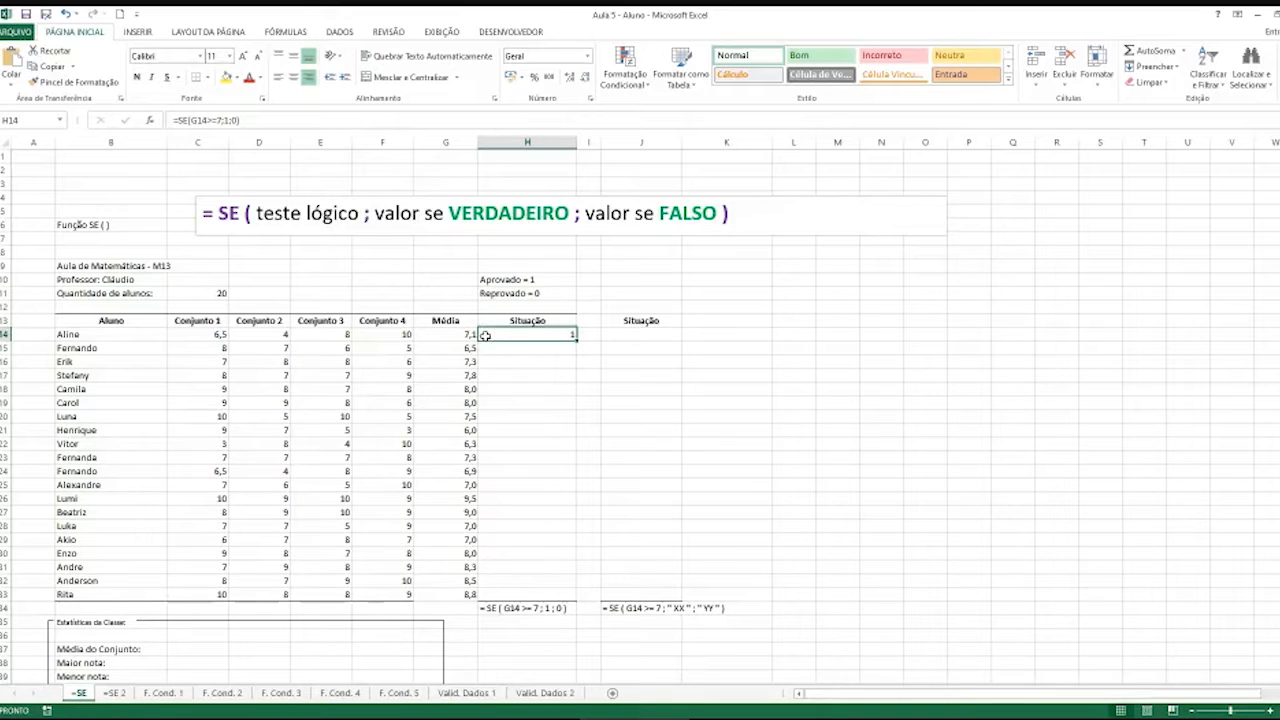
{"action": "double_click", "coordinate": [577, 340]}
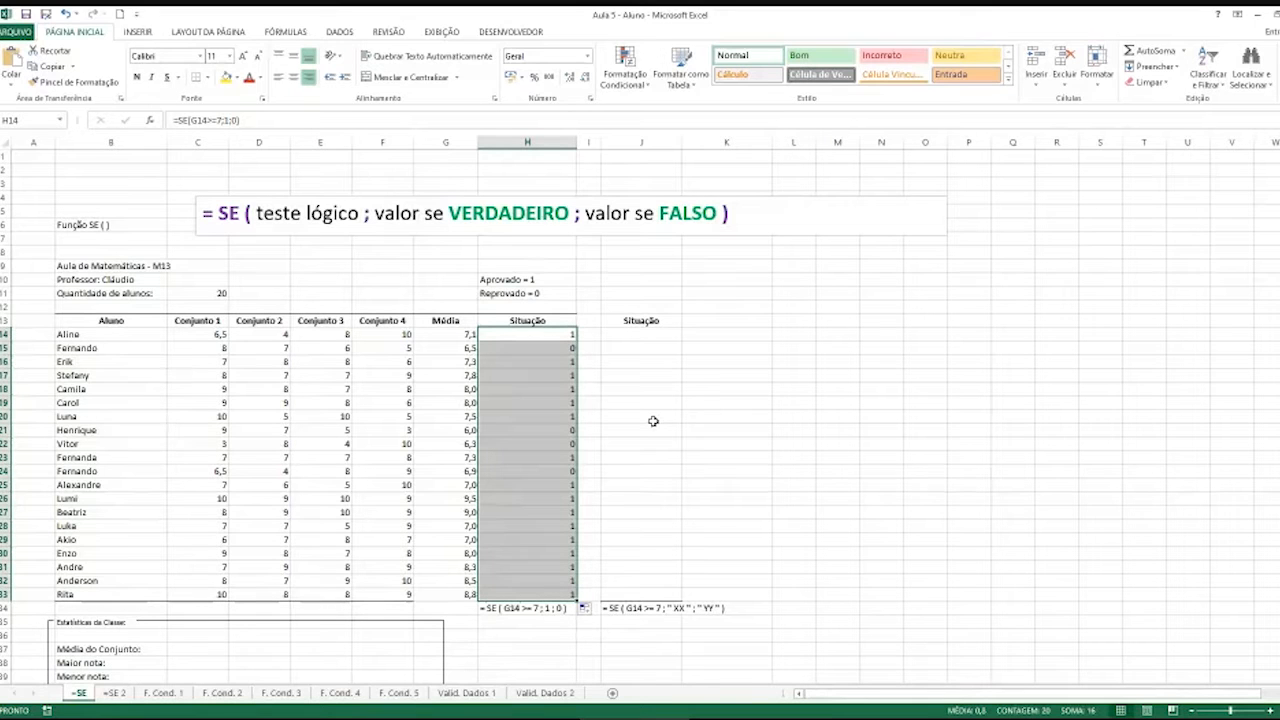
Examine the copied SE formula in H15 and compare it with the average in G15
{"action": "double_click", "coordinate": [552, 349]}
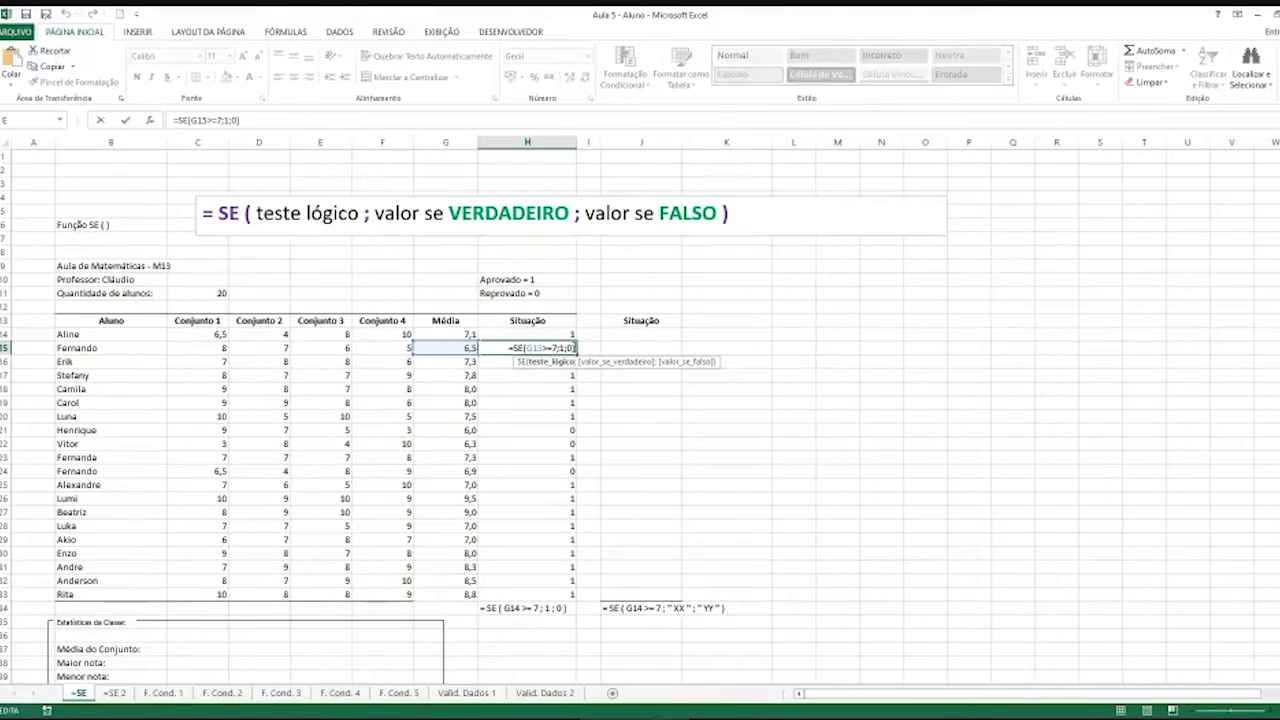
{"action": "key", "text": "Return"}
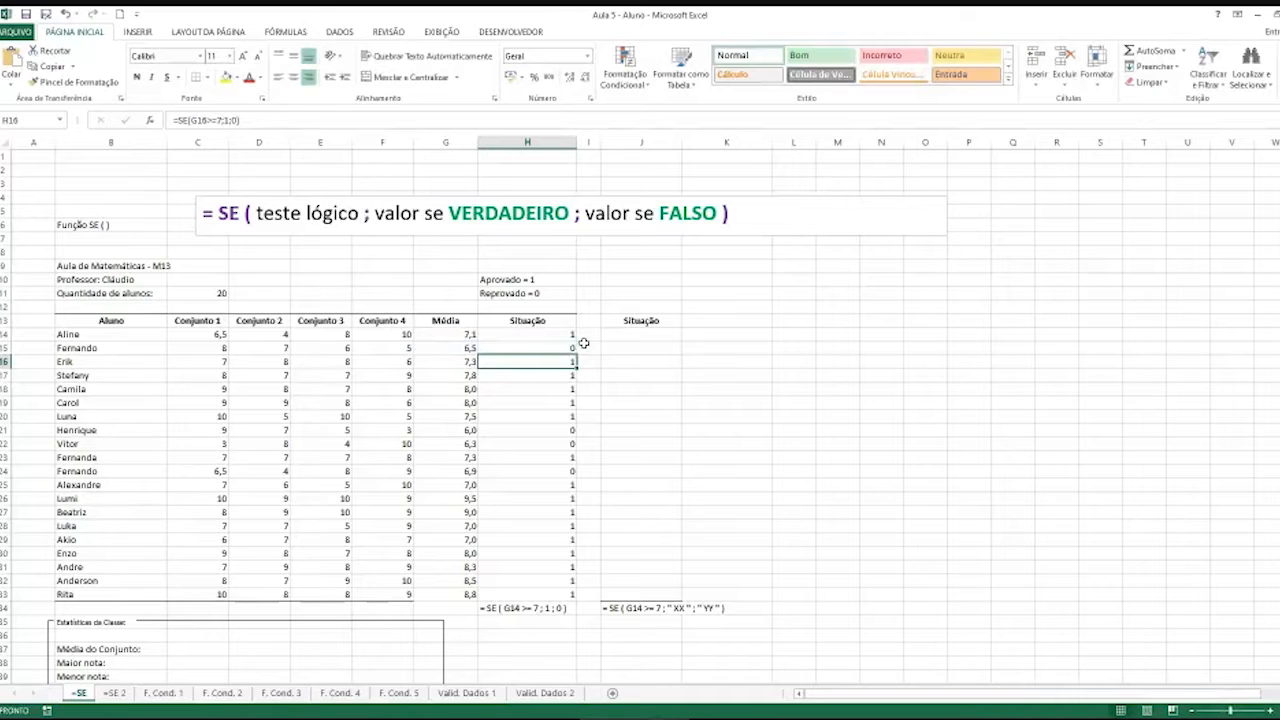
{"action": "left_click", "coordinate": [455, 346]}
{"action": "left_click", "coordinate": [565, 352]}
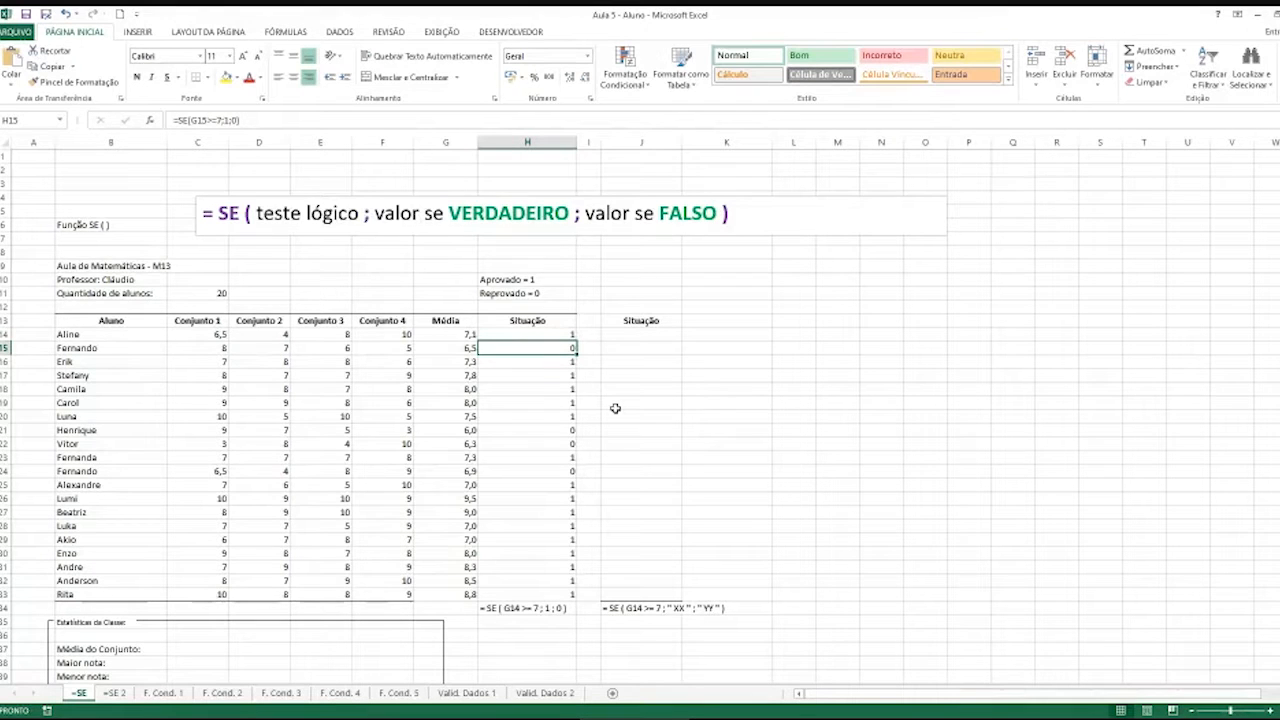
{"action": "left_click", "coordinate": [634, 339]}
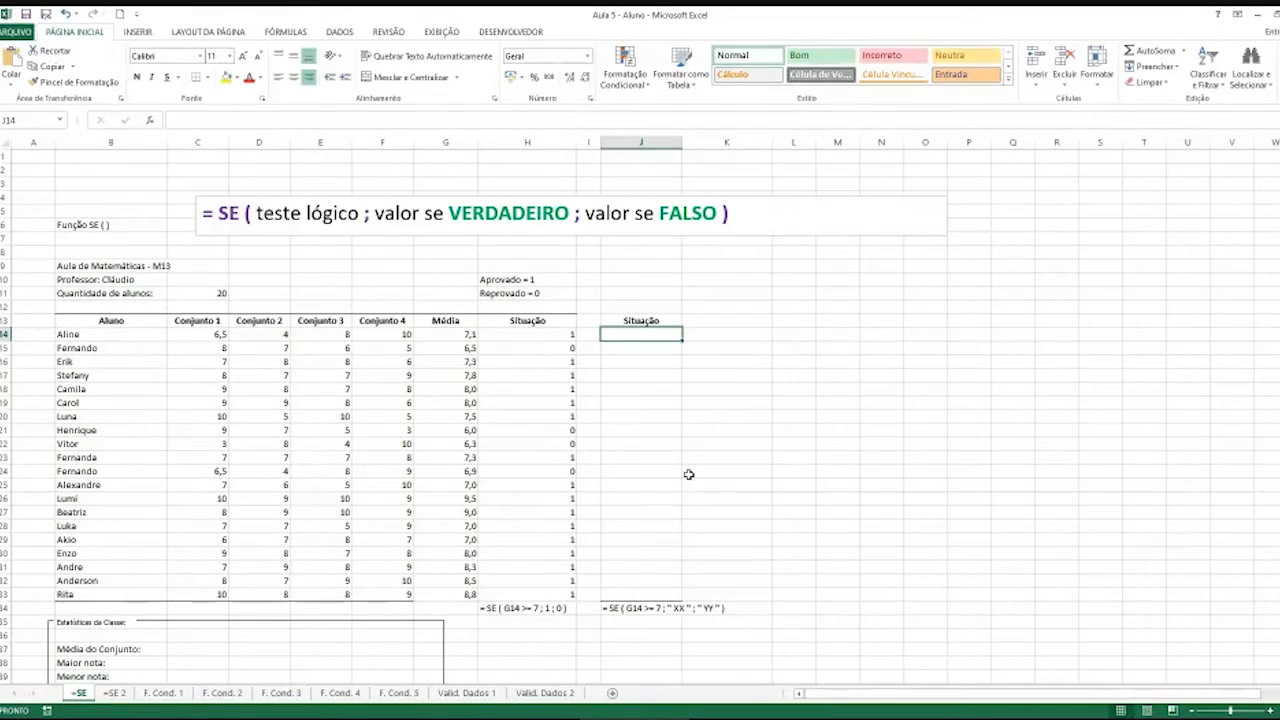
{"action": "type", "text": "="}
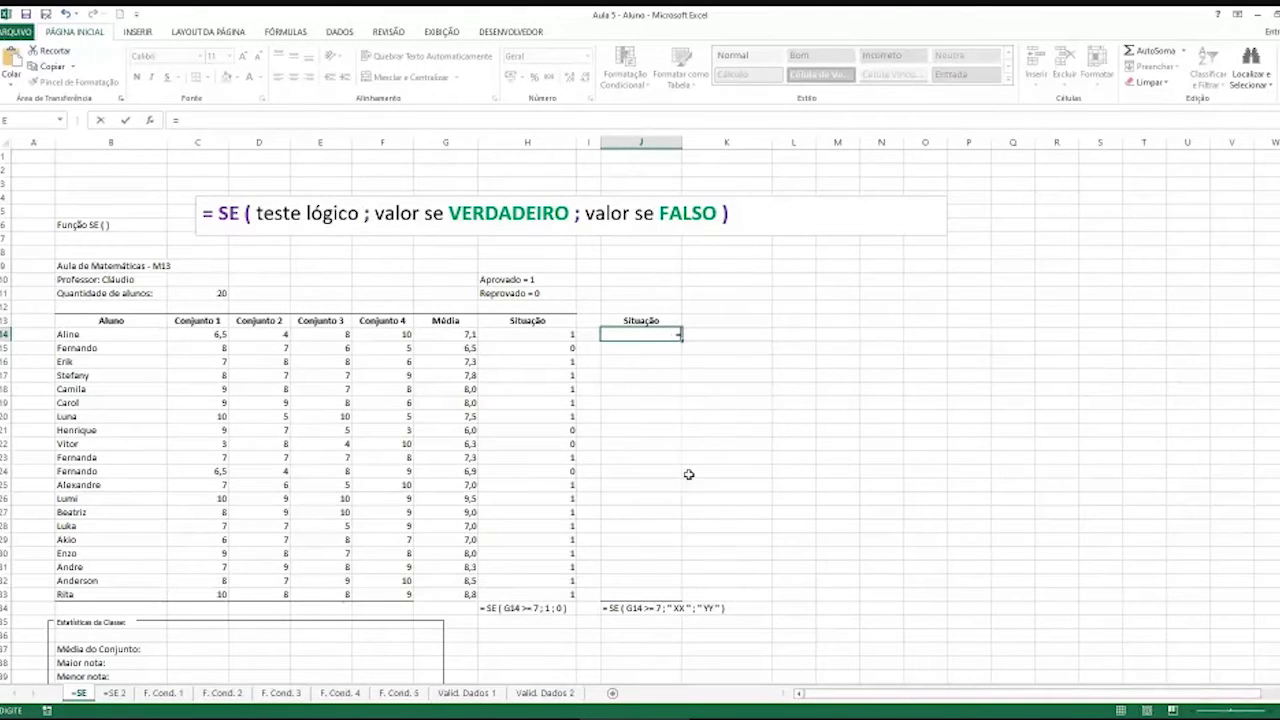
{"action": "type", "text": "se"}
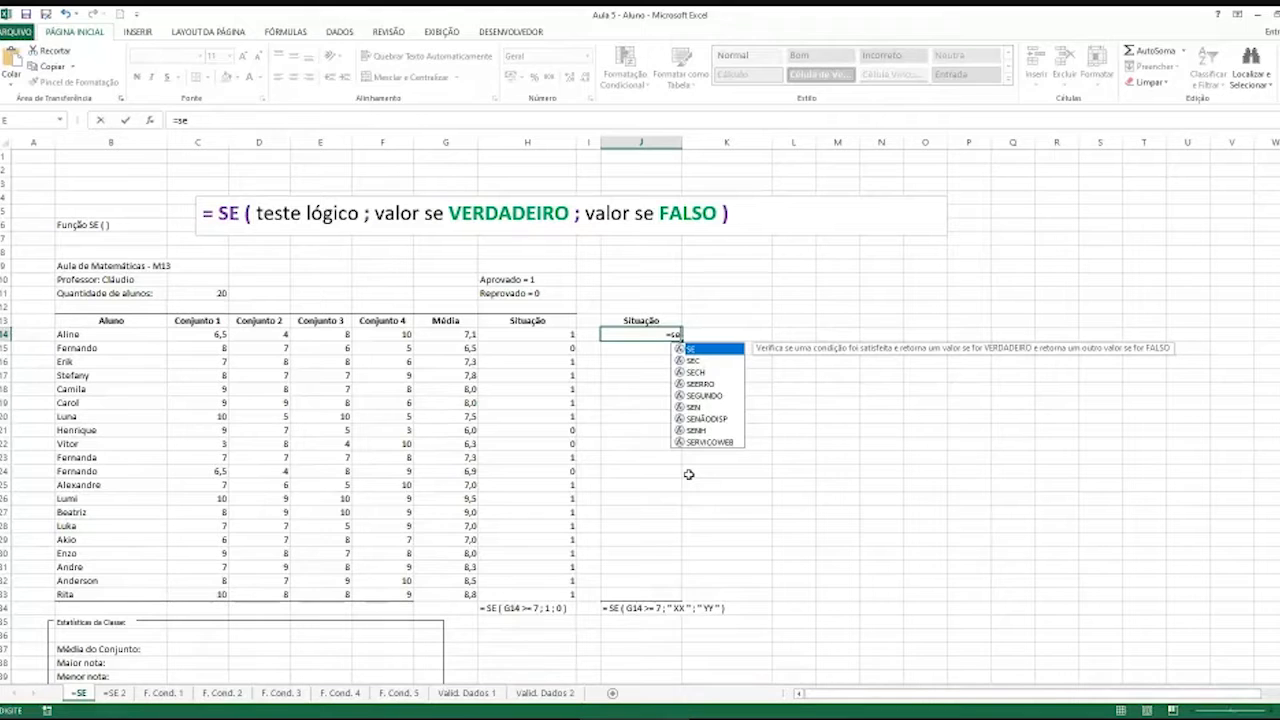
{"action": "key", "text": "Tab"}
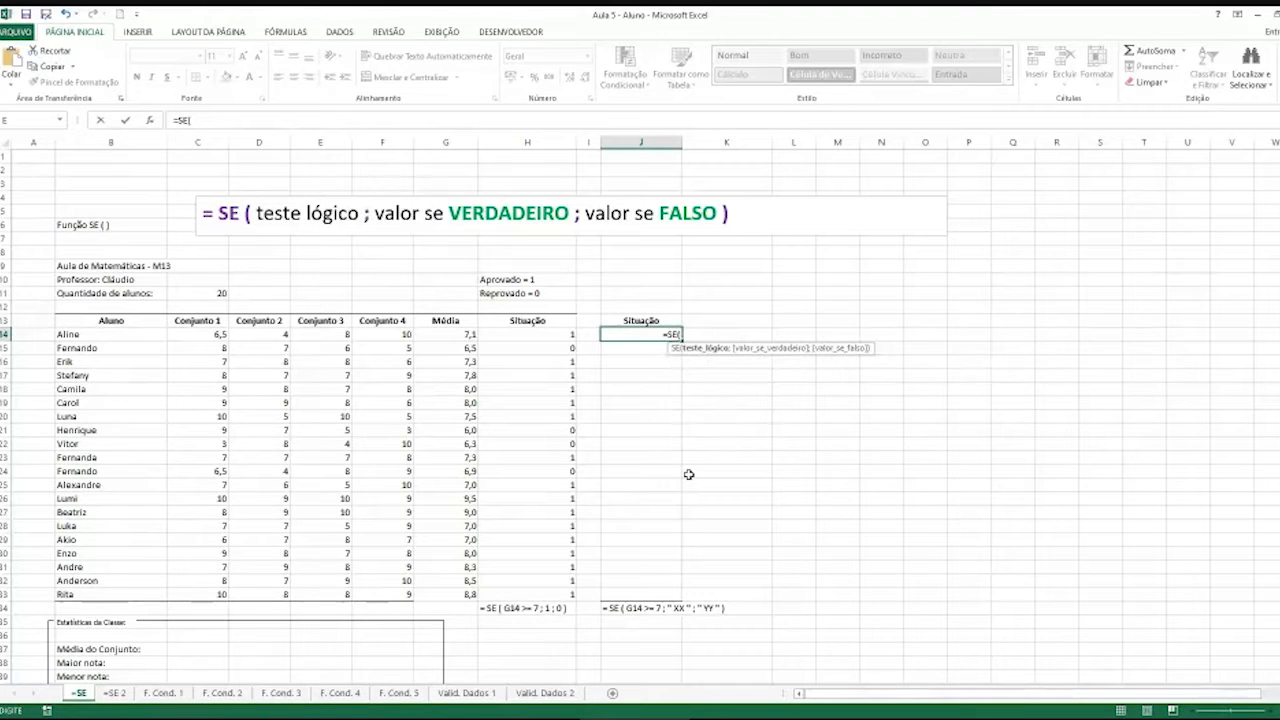
{"action": "left_click", "coordinate": [458, 336]}
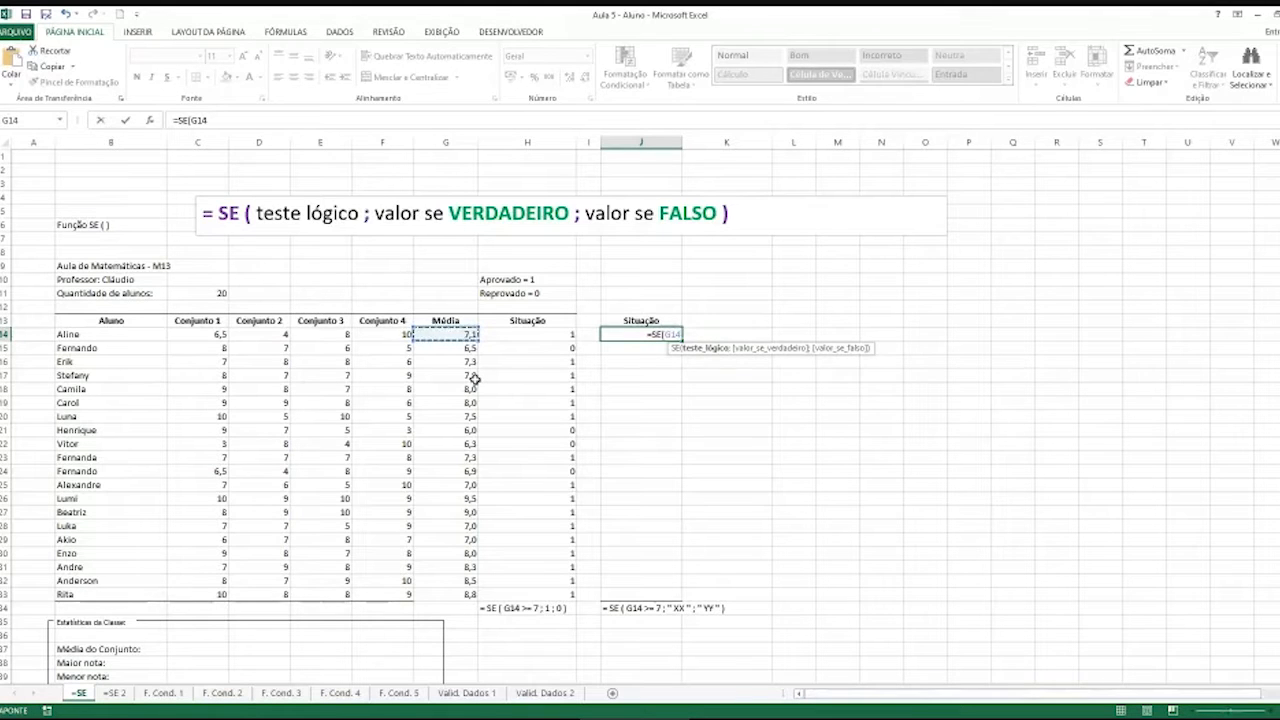
{"action": "type", "text": ">=7"}
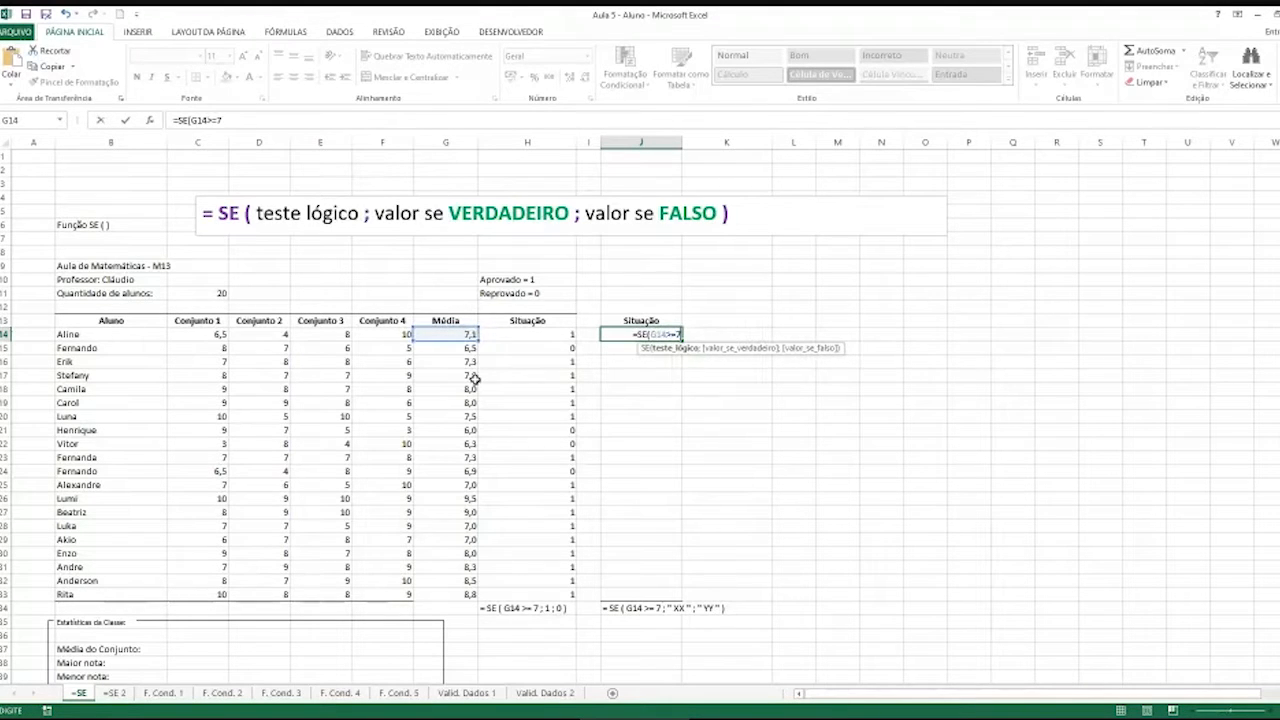
{"action": "type", "text": ";"}
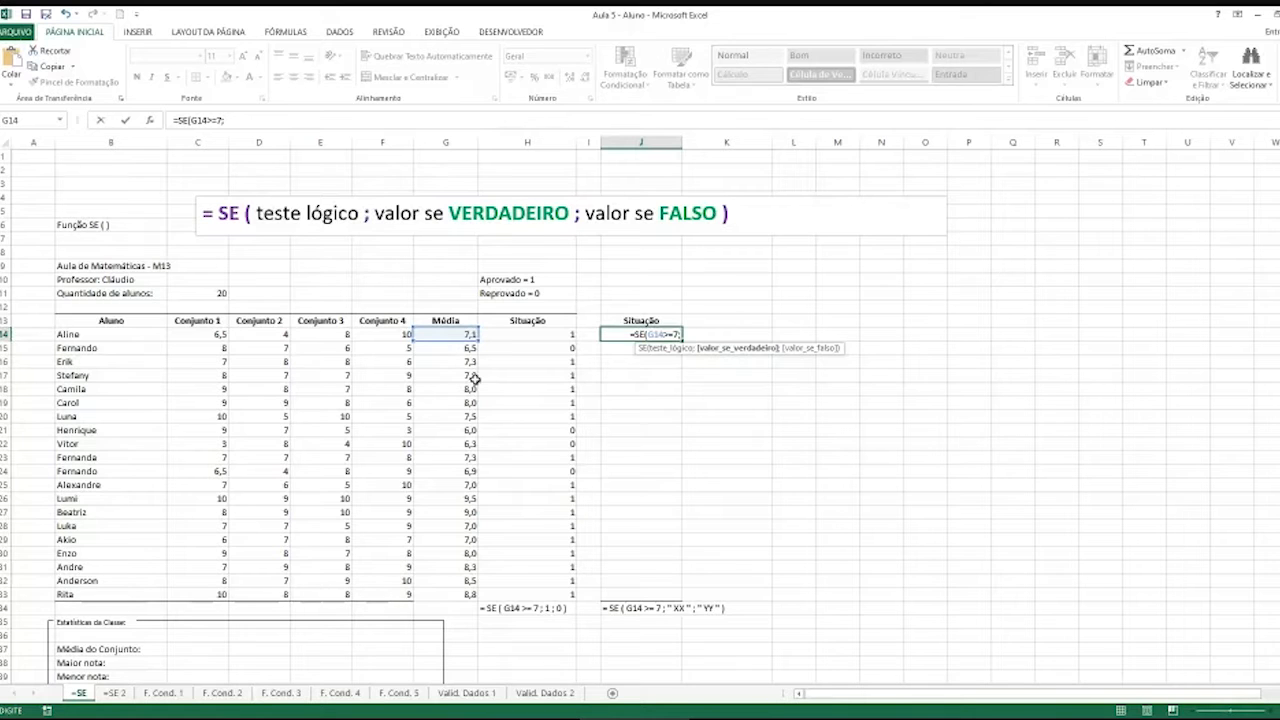
{"action": "type", "text": "\""}
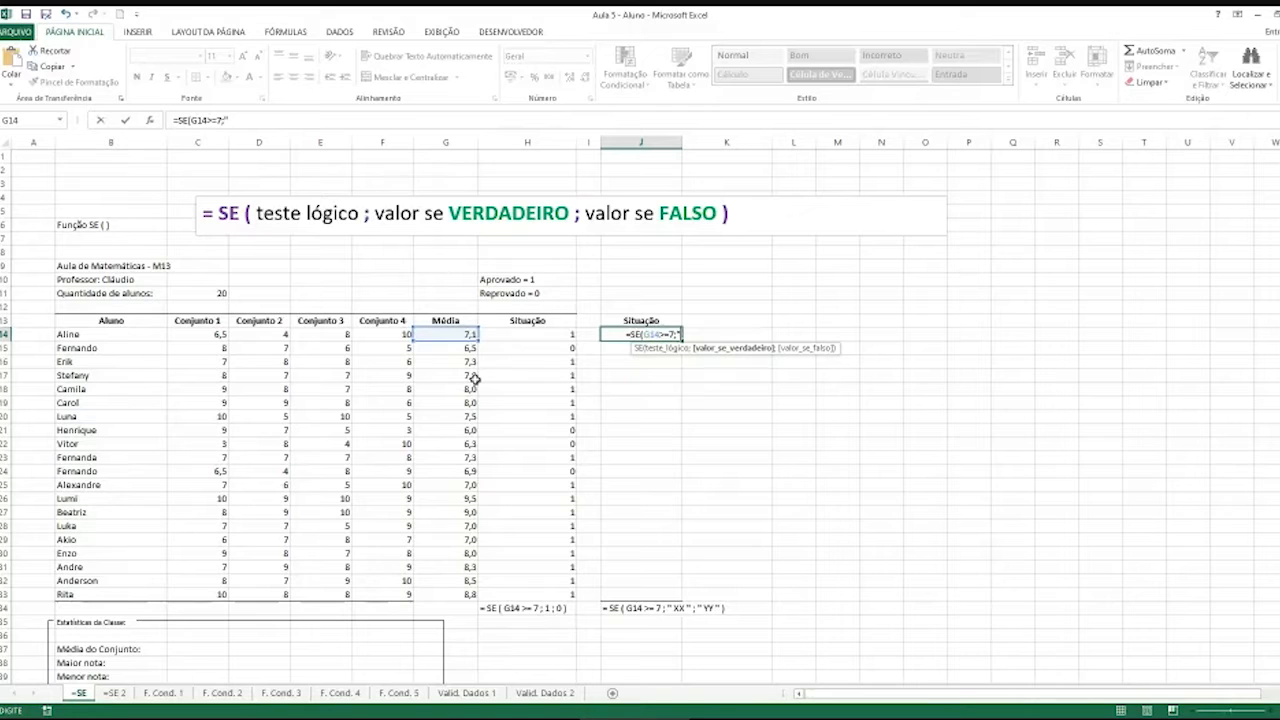
{"action": "type", "text": "Aprovado"}
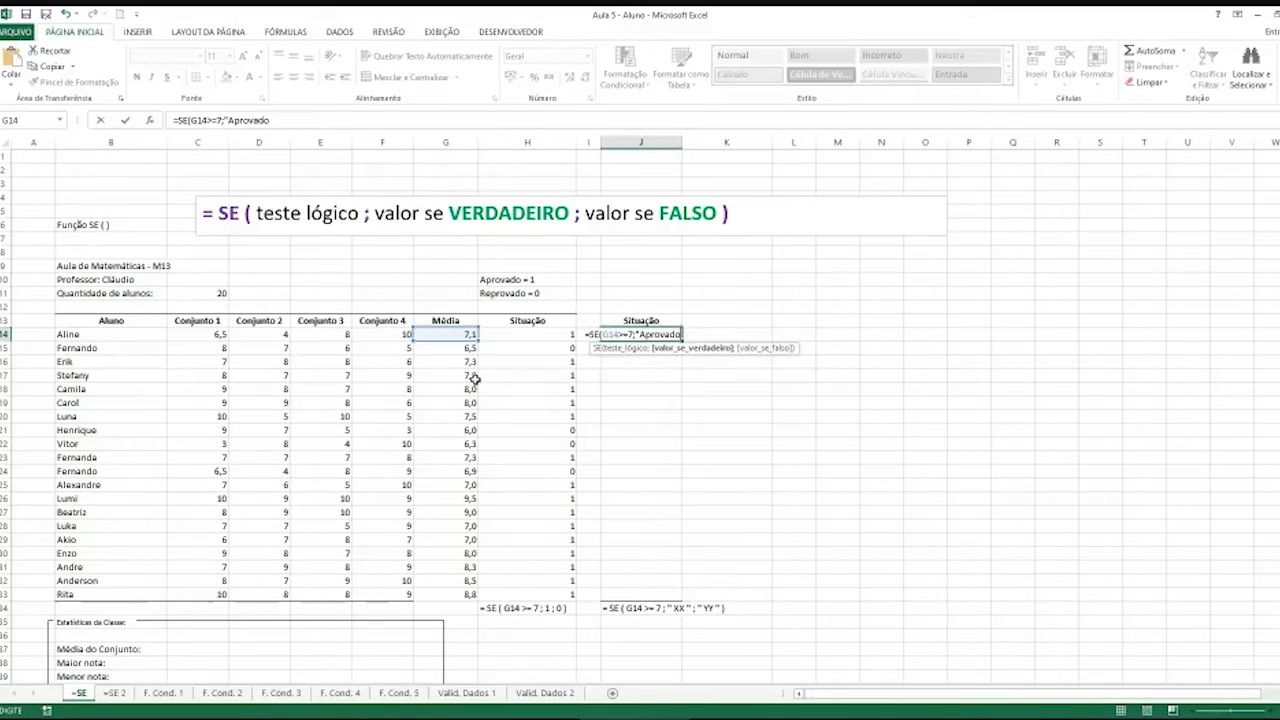
{"action": "type", "text": "\""}
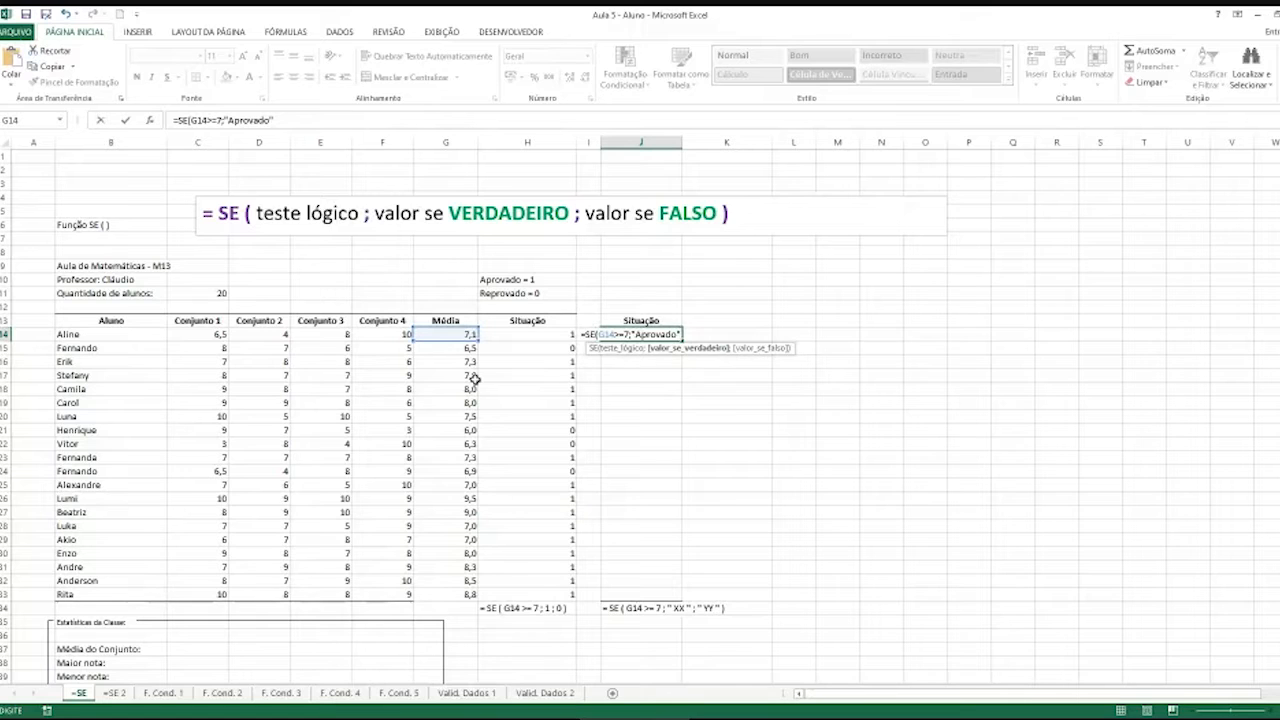
{"action": "type", "text": ";"}
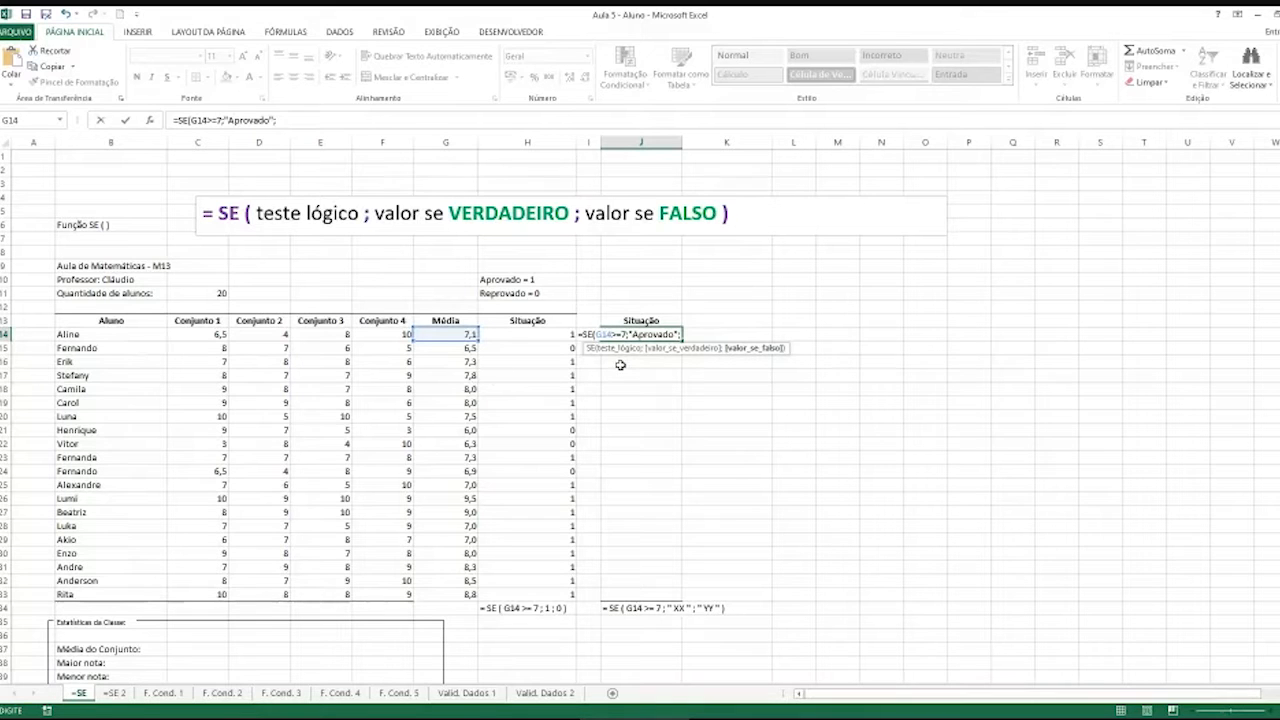
{"action": "key", "text": "Escape"}
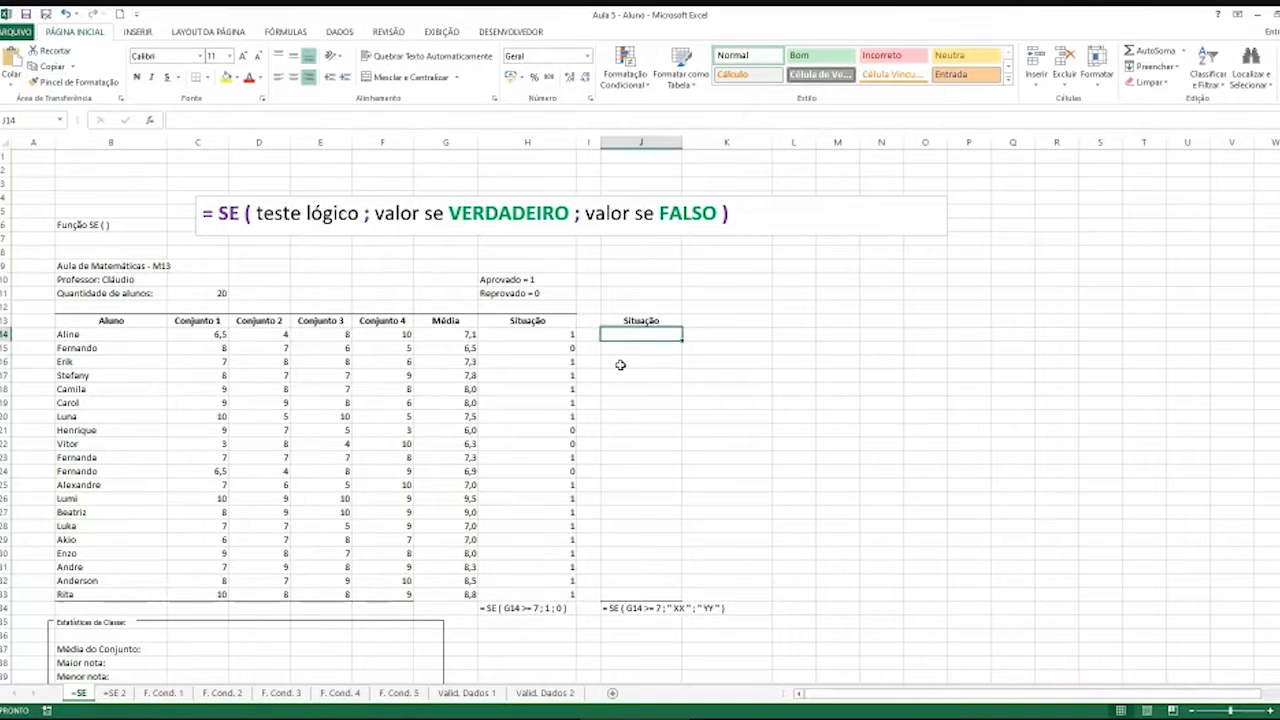
{"action": "left_click", "coordinate": [572, 346]}
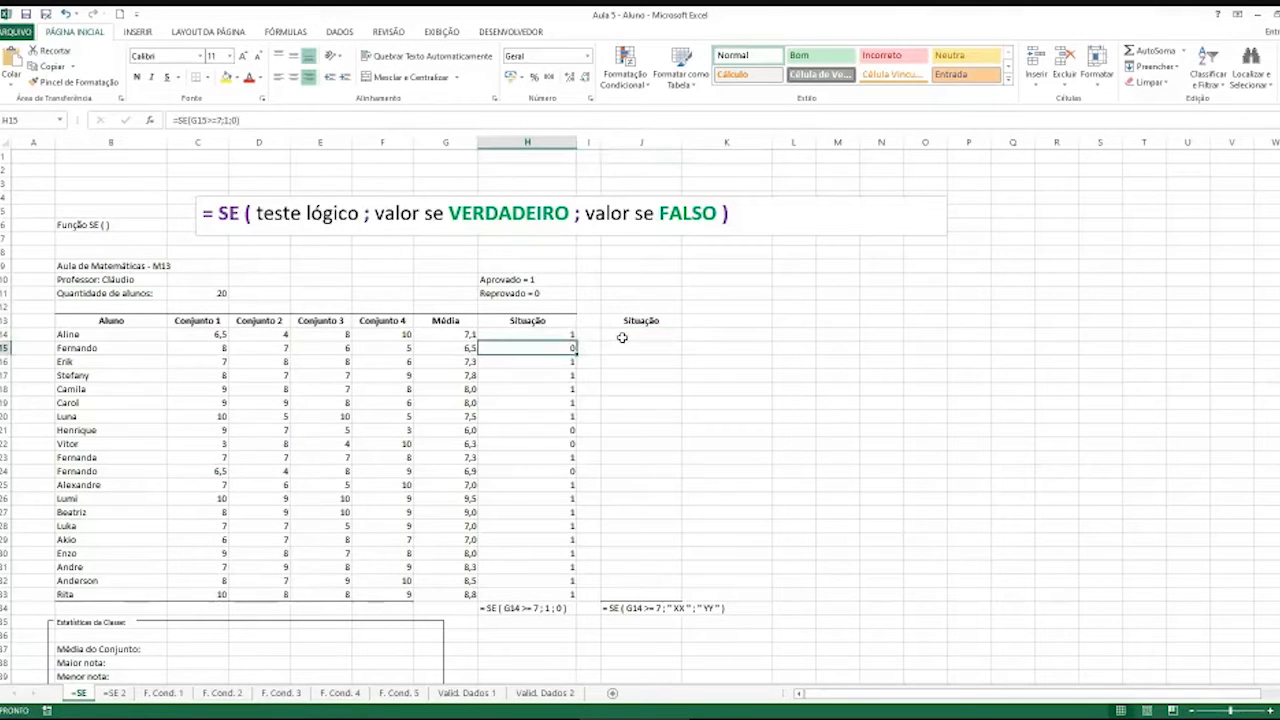
Determine the first student's situation as text in J14 with the formula =SE(G14>=7;"Aprovado";"Reprovado")
{"action": "left_click", "coordinate": [622, 338]}
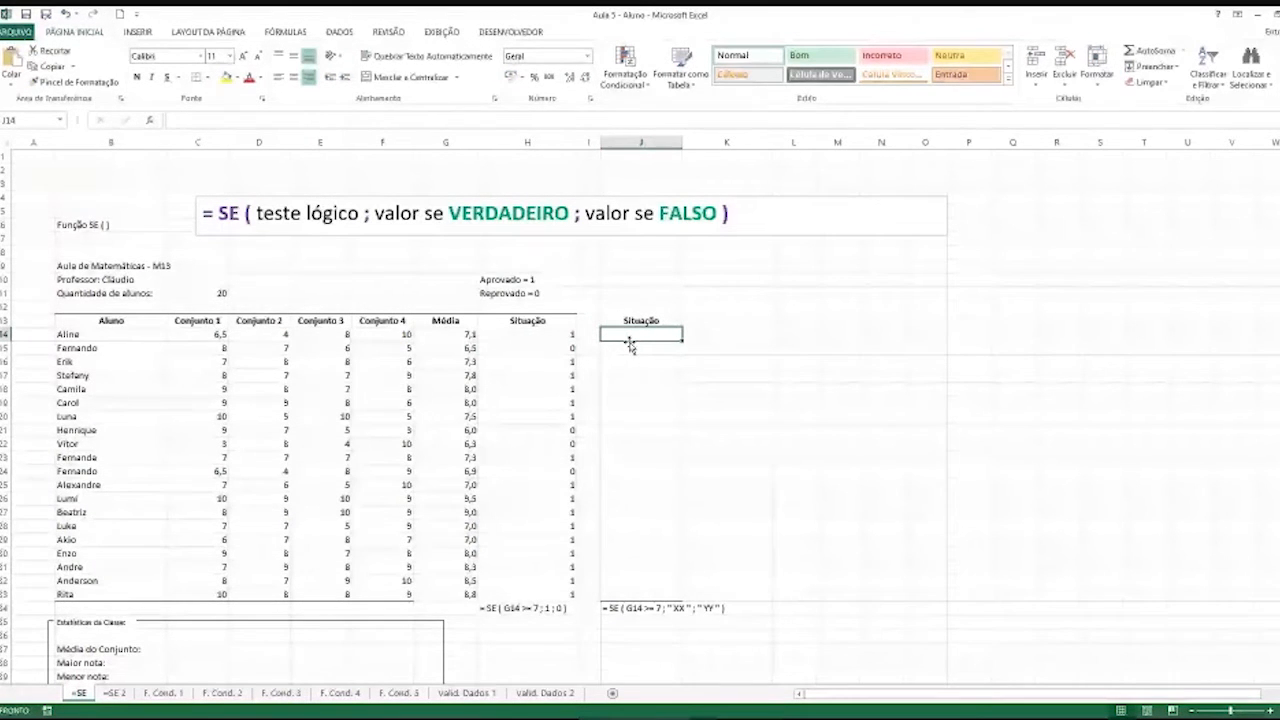
{"action": "type", "text": "=SE("}
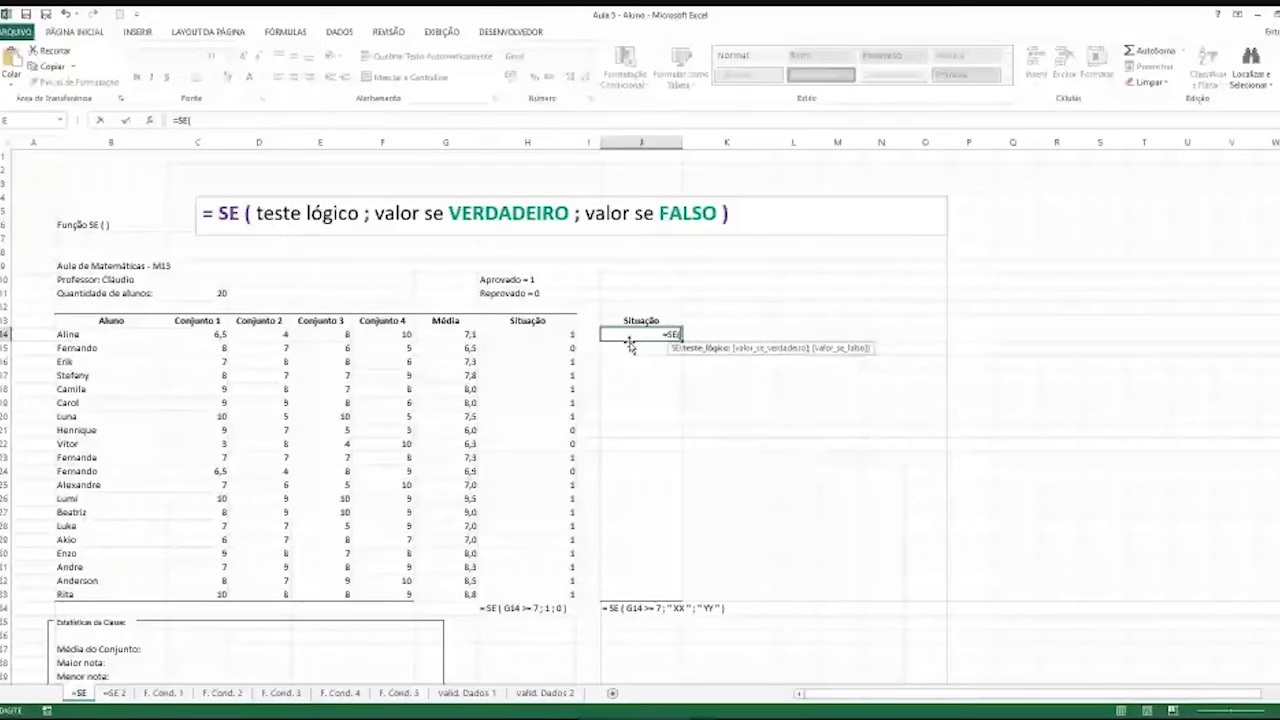
{"action": "left_click", "coordinate": [469, 339]}
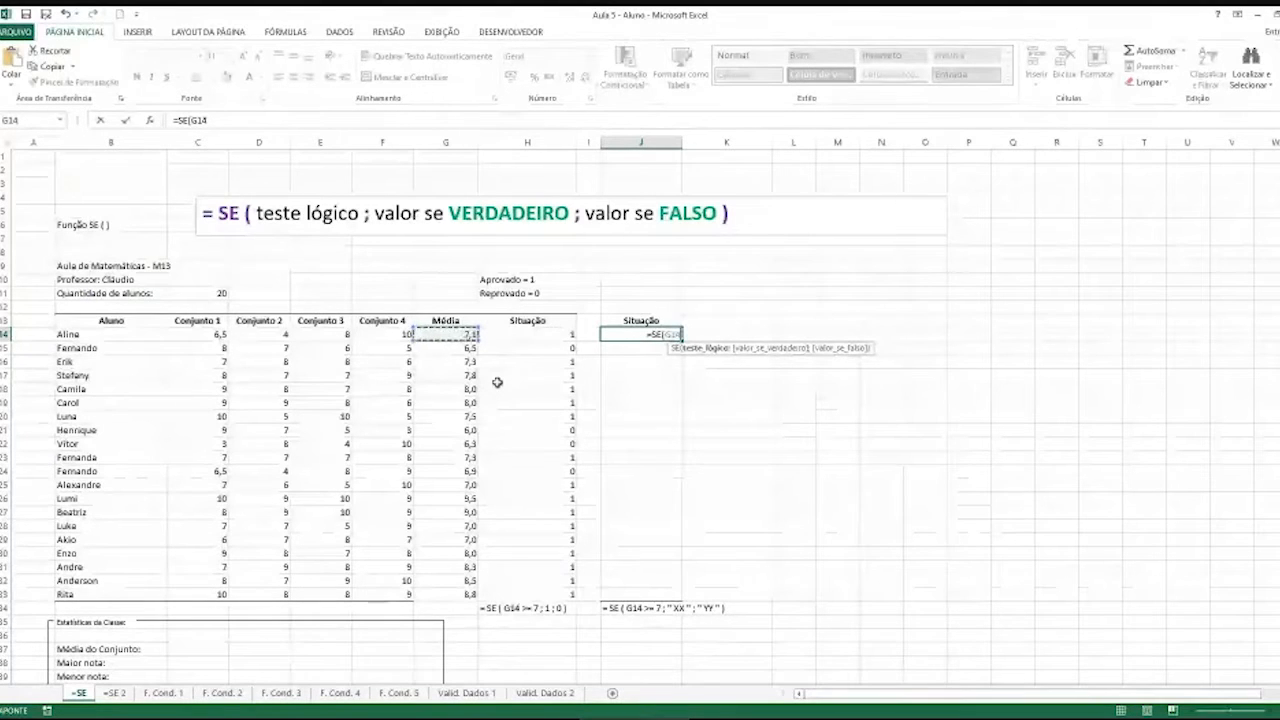
{"action": "type", "text": ">=7"}
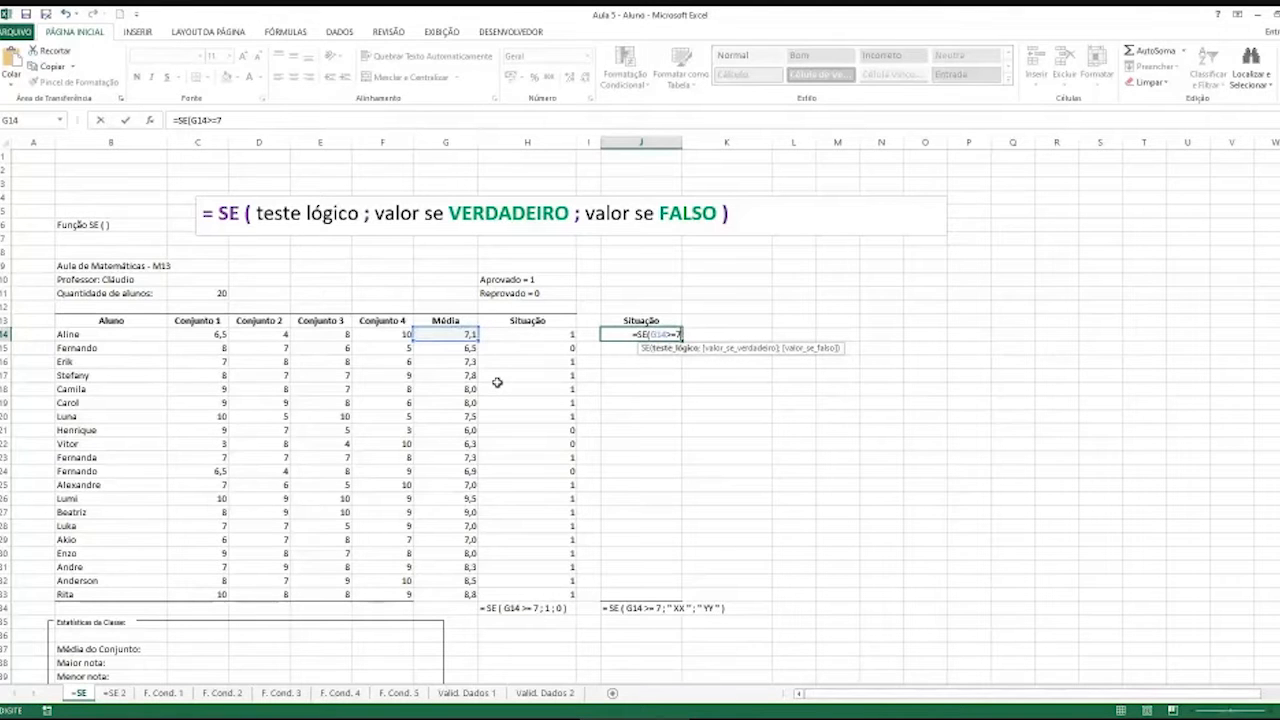
{"action": "type", "text": ";"}
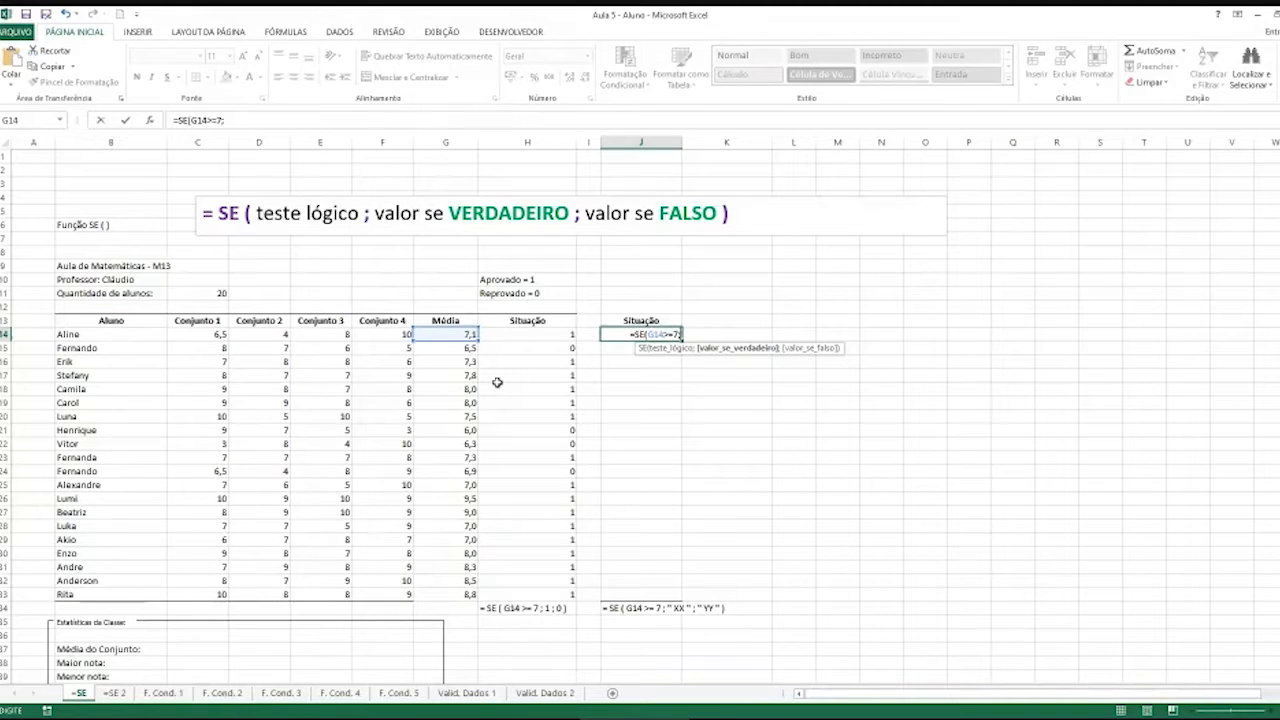
{"action": "type", "text": "\""}
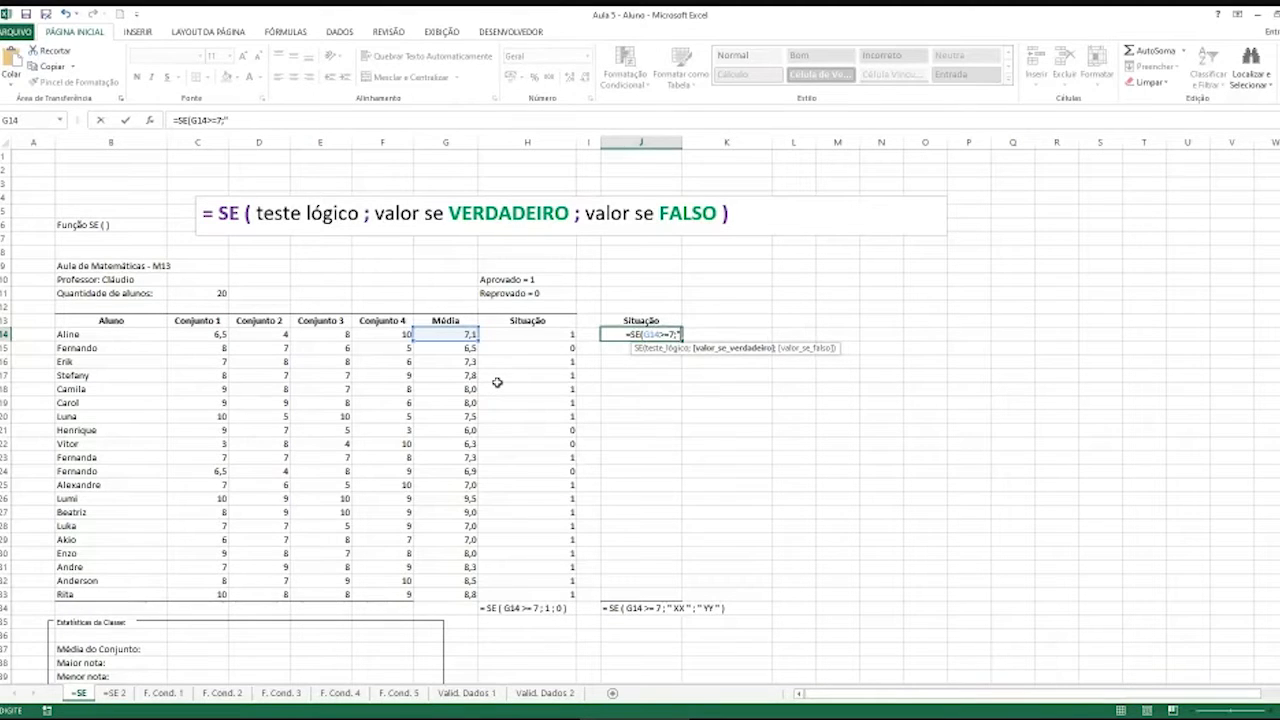
{"action": "type", "text": "Apr"}
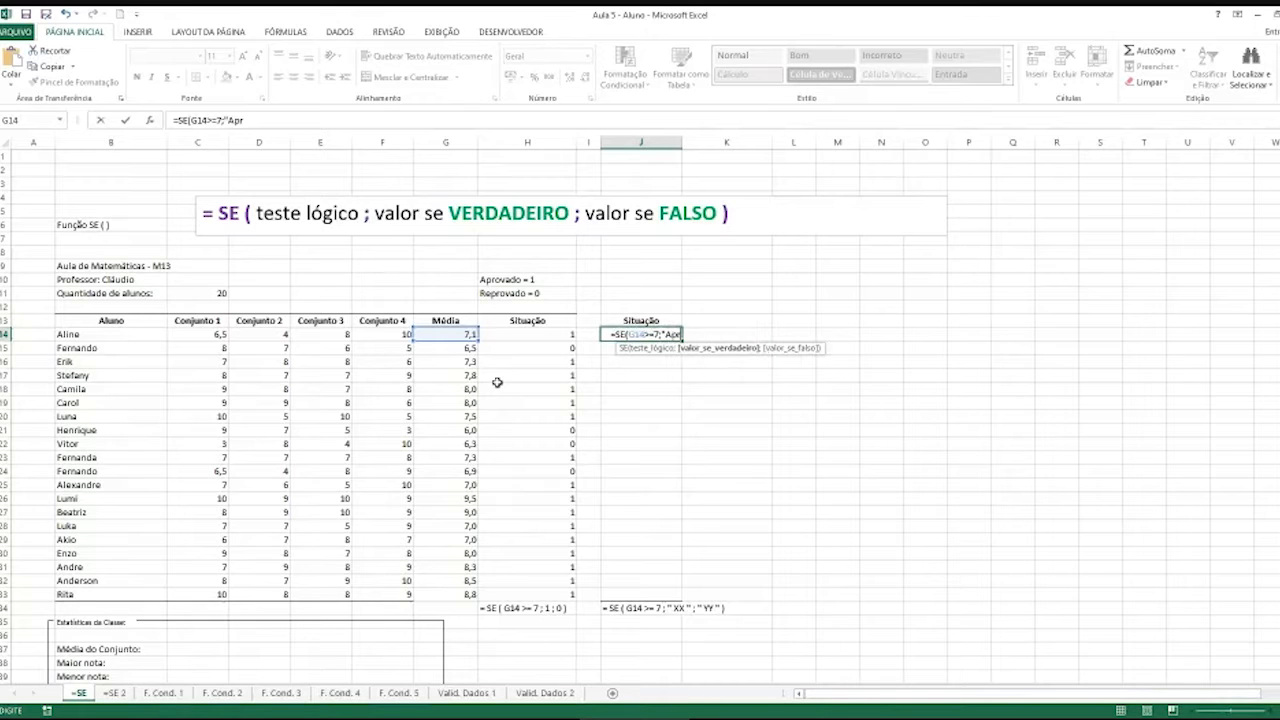
{"action": "type", "text": "ovado\""}
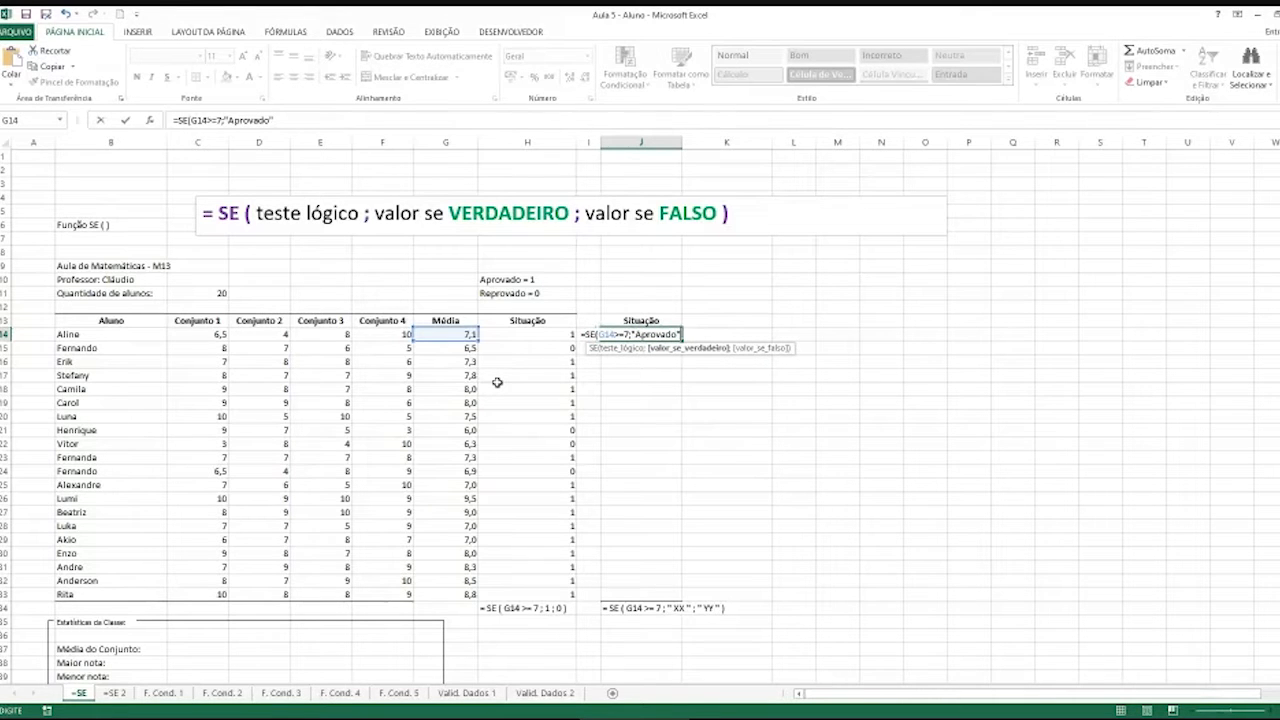
{"action": "type", "text": ";"}
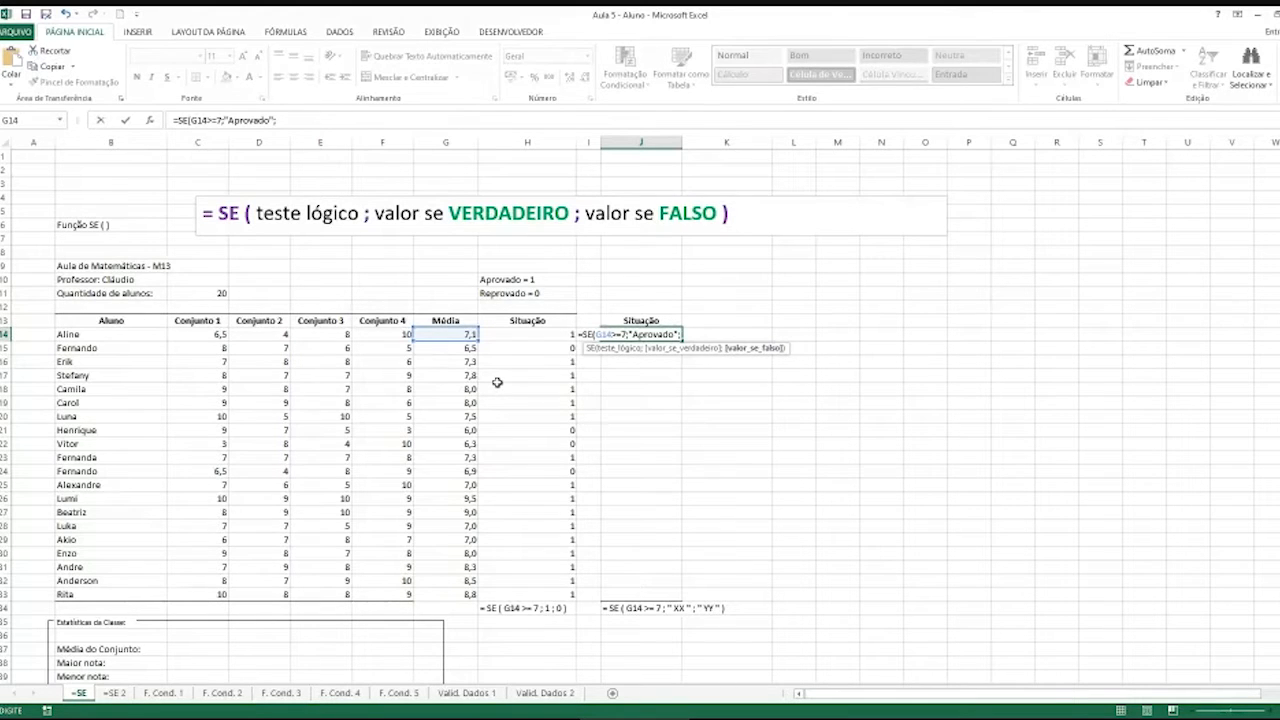
{"action": "type", "text": "\"E"}
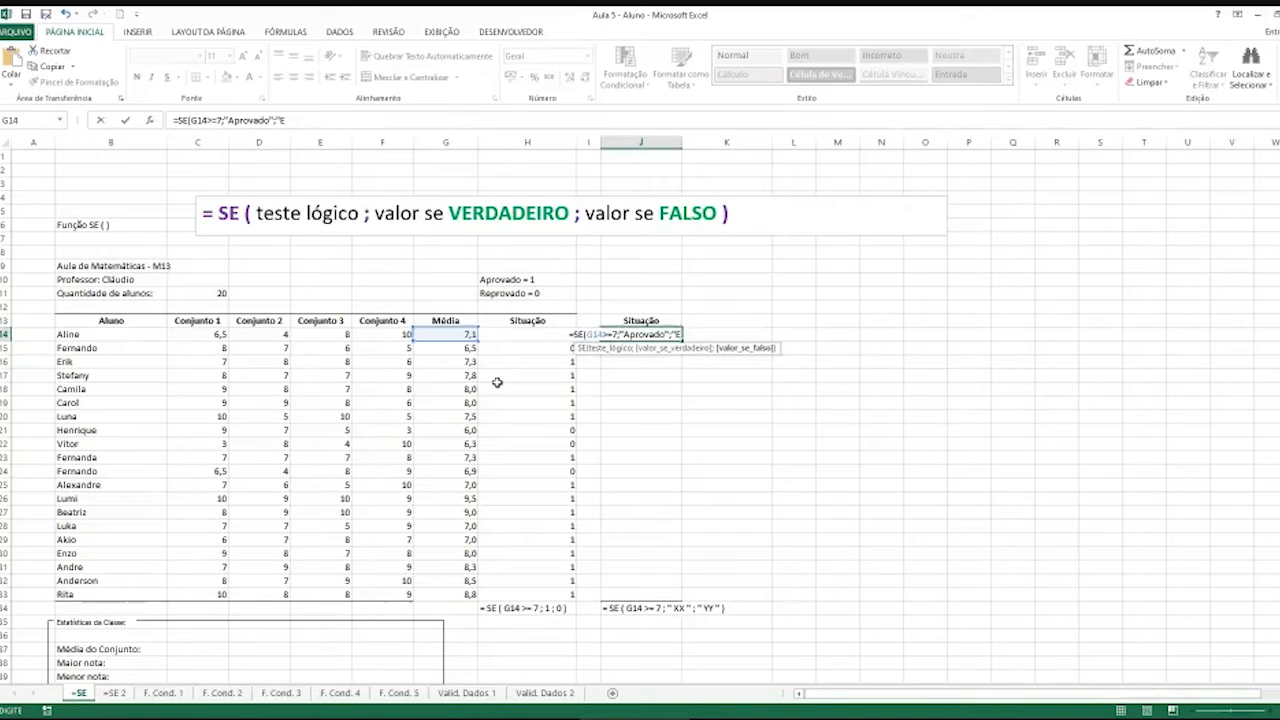
{"action": "type", "text": "eprova"}
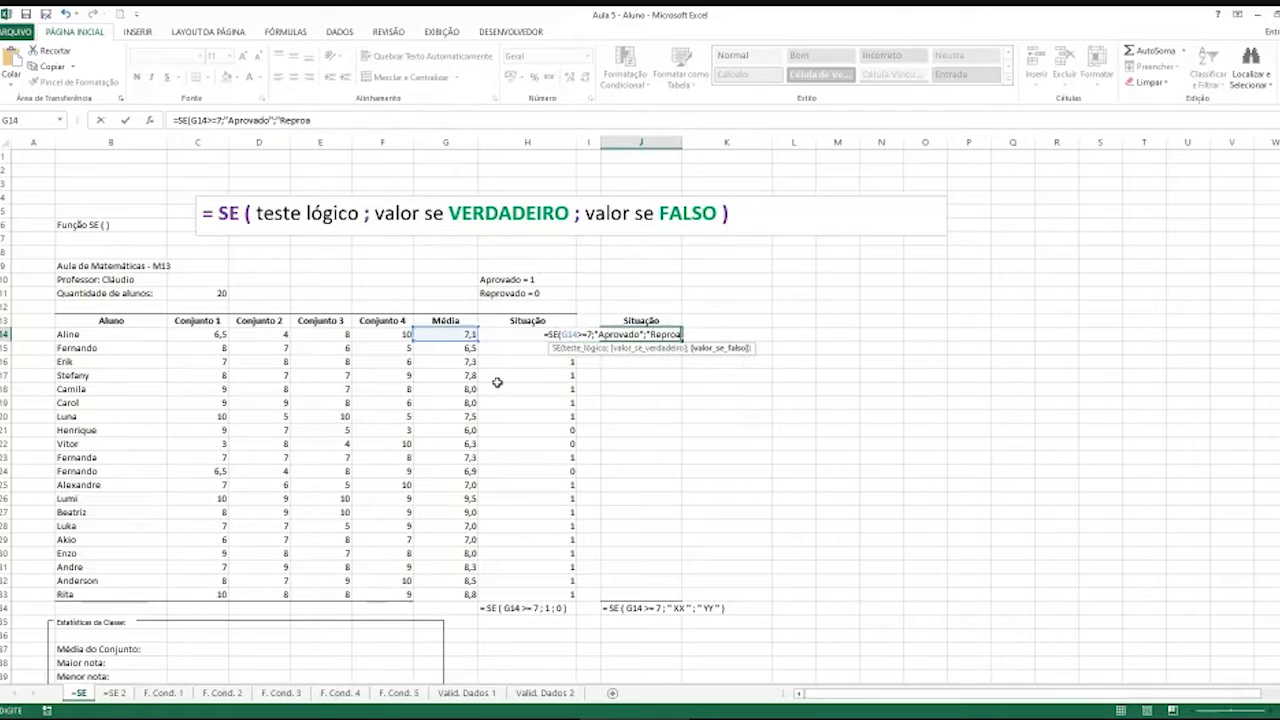
{"action": "type", "text": "do\""}
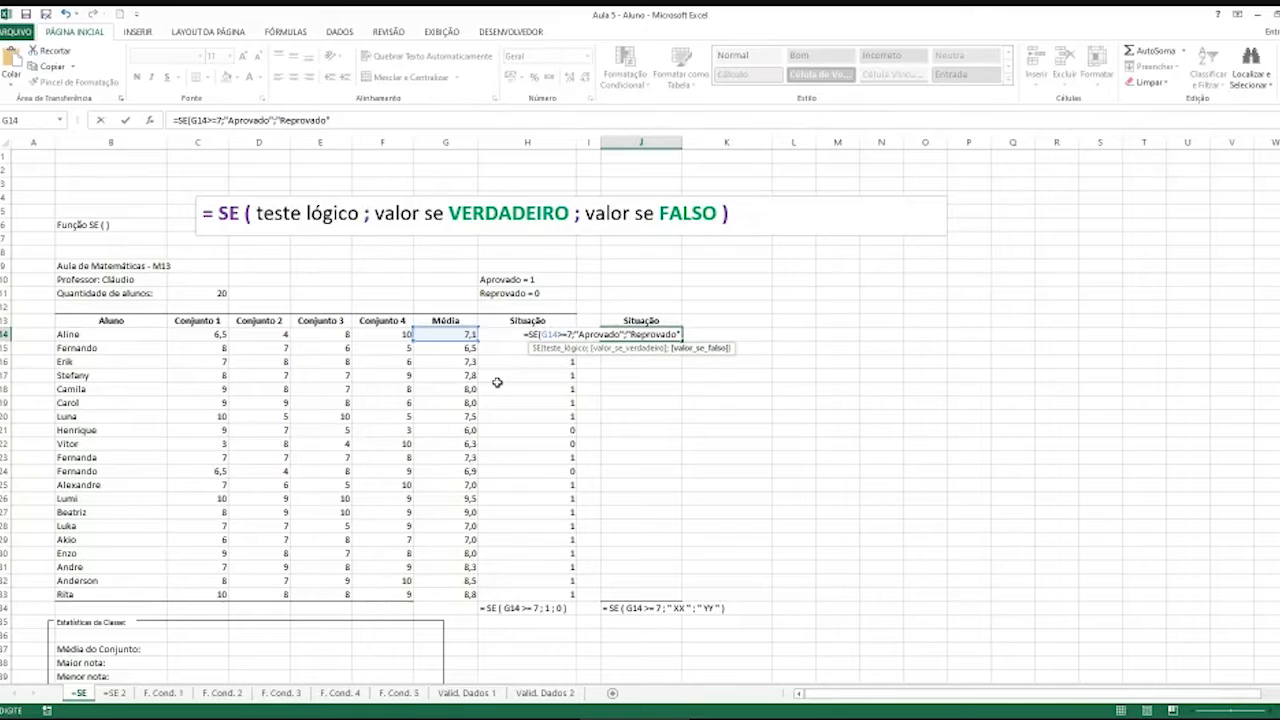
{"action": "key", "text": "Return"}
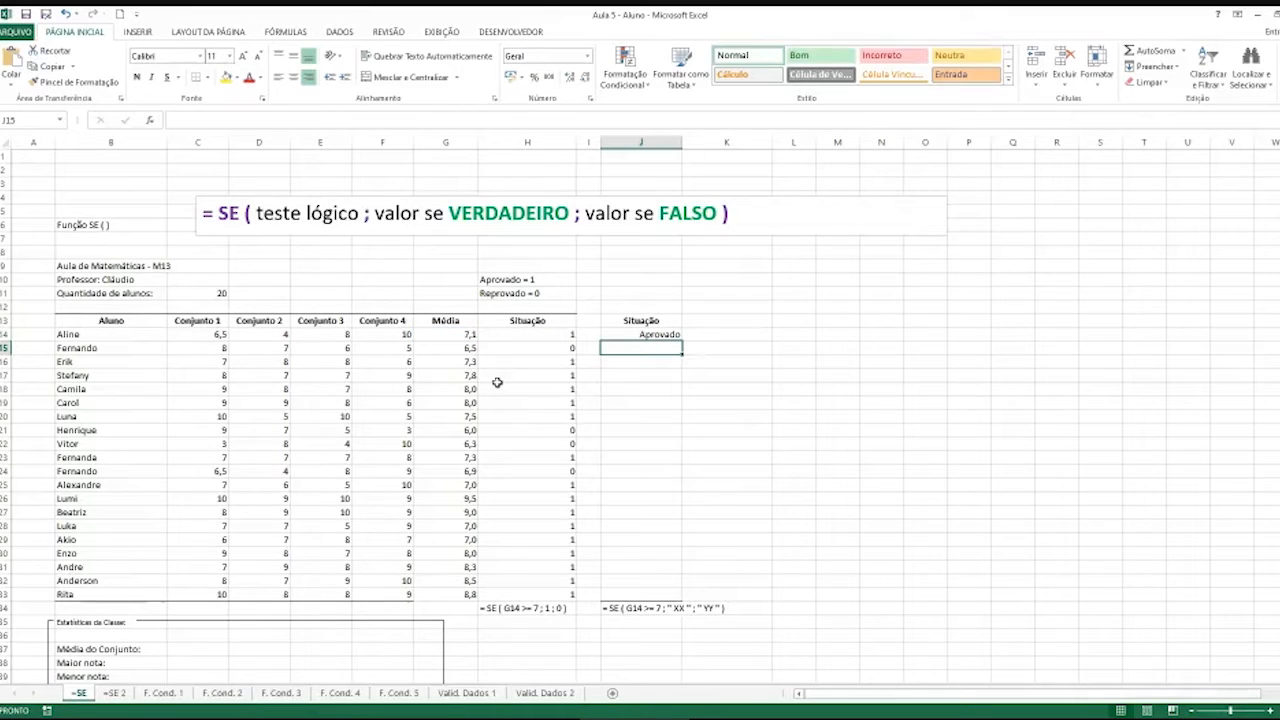
Fill the text-based SE formula from J14 down the second Situação column to J33
{"action": "left_click", "coordinate": [469, 337]}
{"action": "left_click", "coordinate": [666, 340]}
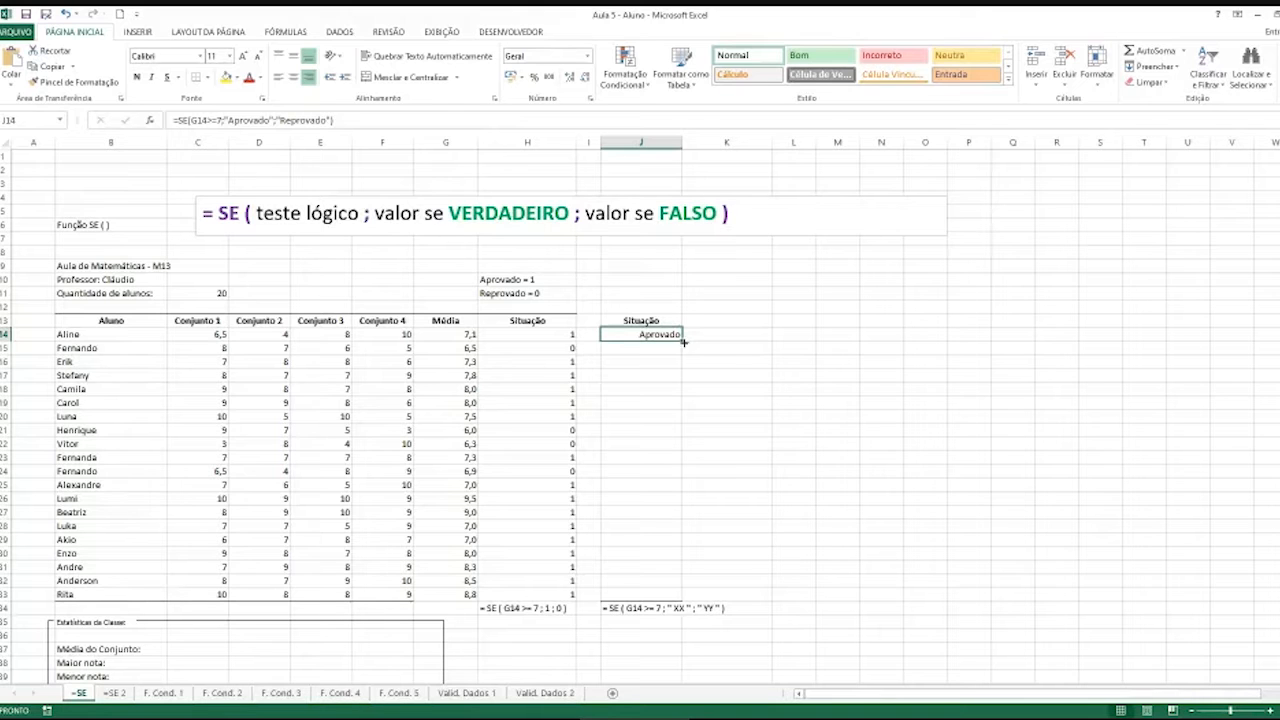
{"action": "left_click_drag", "start_coordinate": [590, 320], "coordinate": [586, 608]}
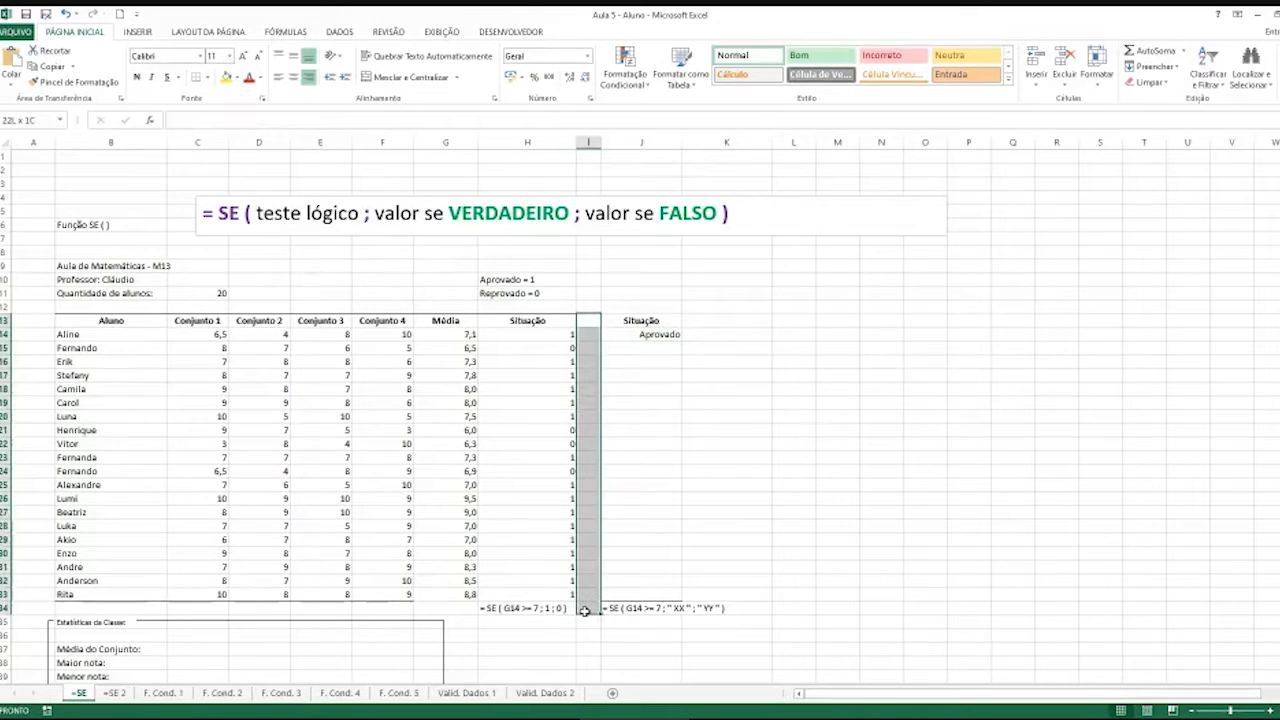
{"action": "left_click", "coordinate": [586, 608]}
{"action": "left_click_drag", "start_coordinate": [585, 318], "coordinate": [587, 630]}
{"action": "left_click", "coordinate": [588, 634]}
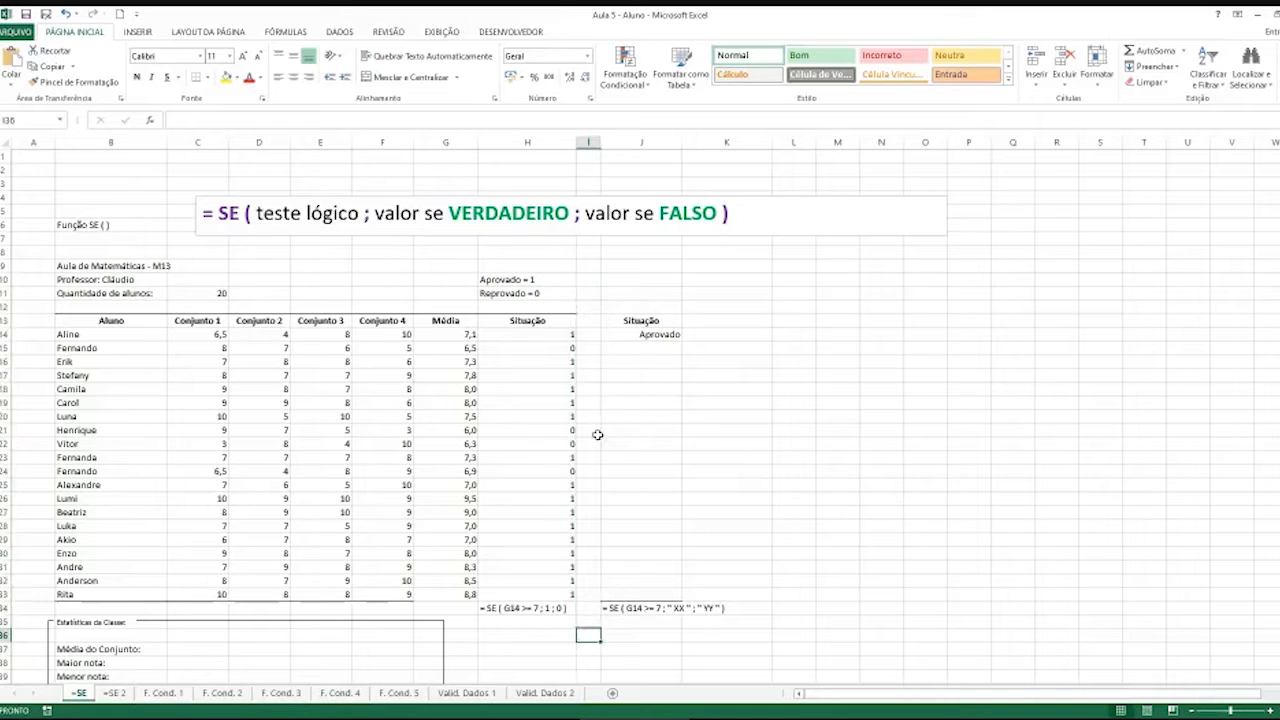
{"action": "left_click", "coordinate": [610, 334]}
{"action": "left_click_drag", "start_coordinate": [683, 340], "coordinate": [686, 604]}
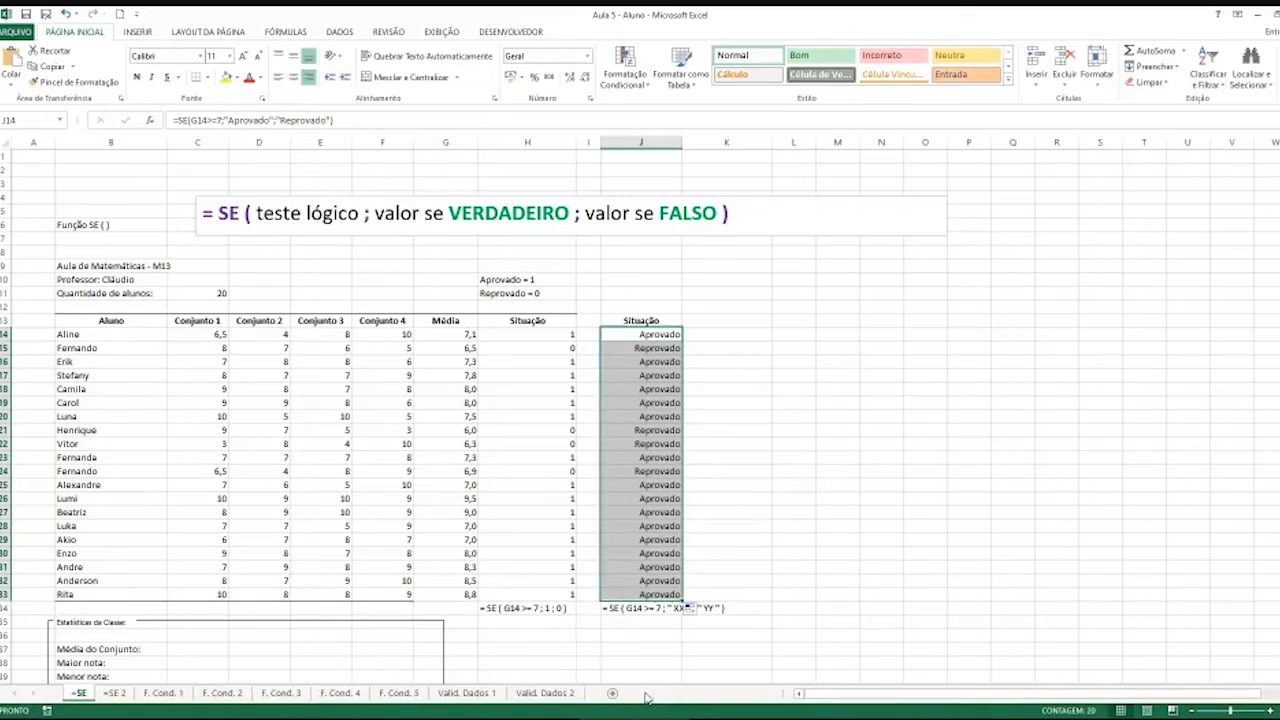
Examine the copied SE formulas in J15 and J21 and compare them with the averages in their rows
{"action": "left_click", "coordinate": [675, 350]}
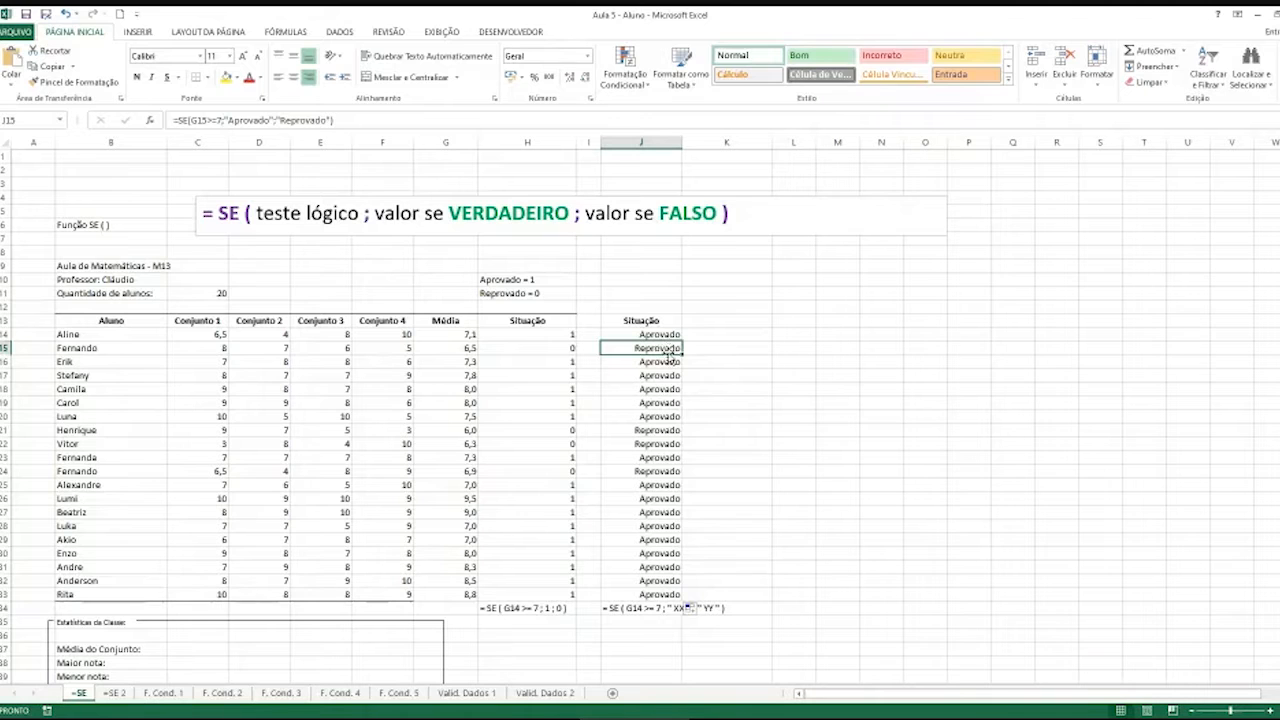
{"action": "double_click", "coordinate": [670, 347]}
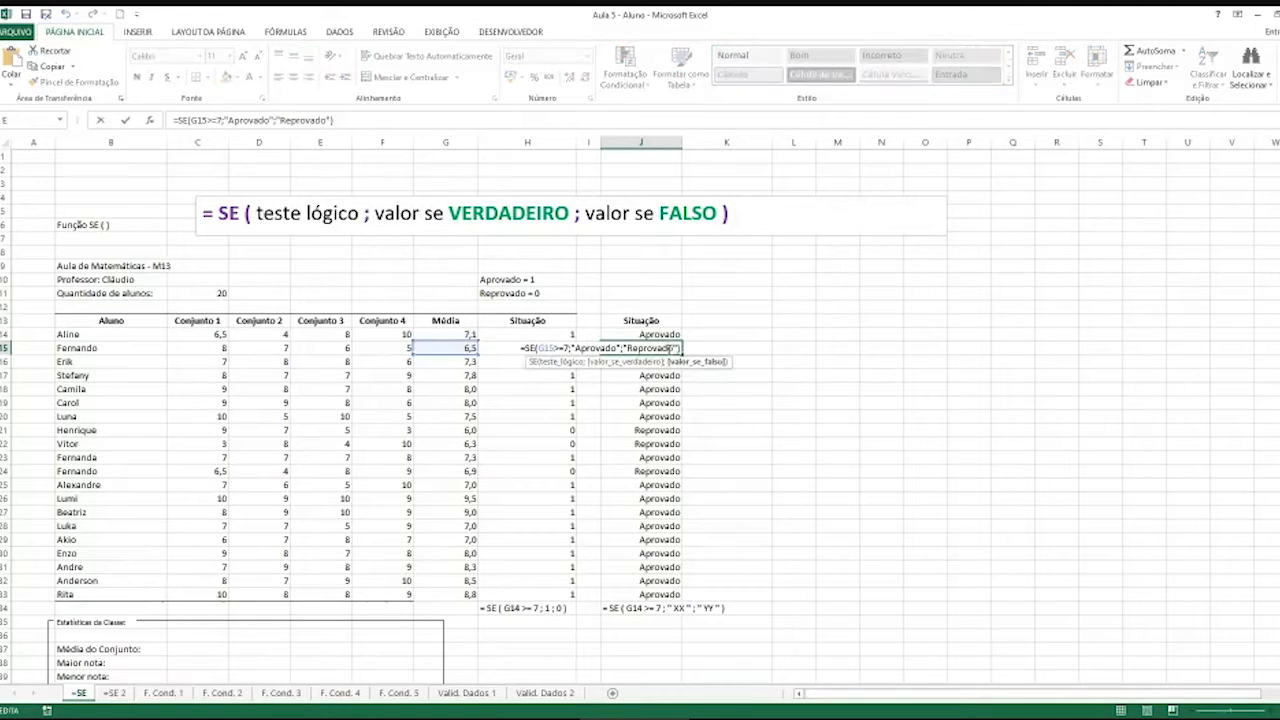
{"action": "left_click", "coordinate": [465, 348]}
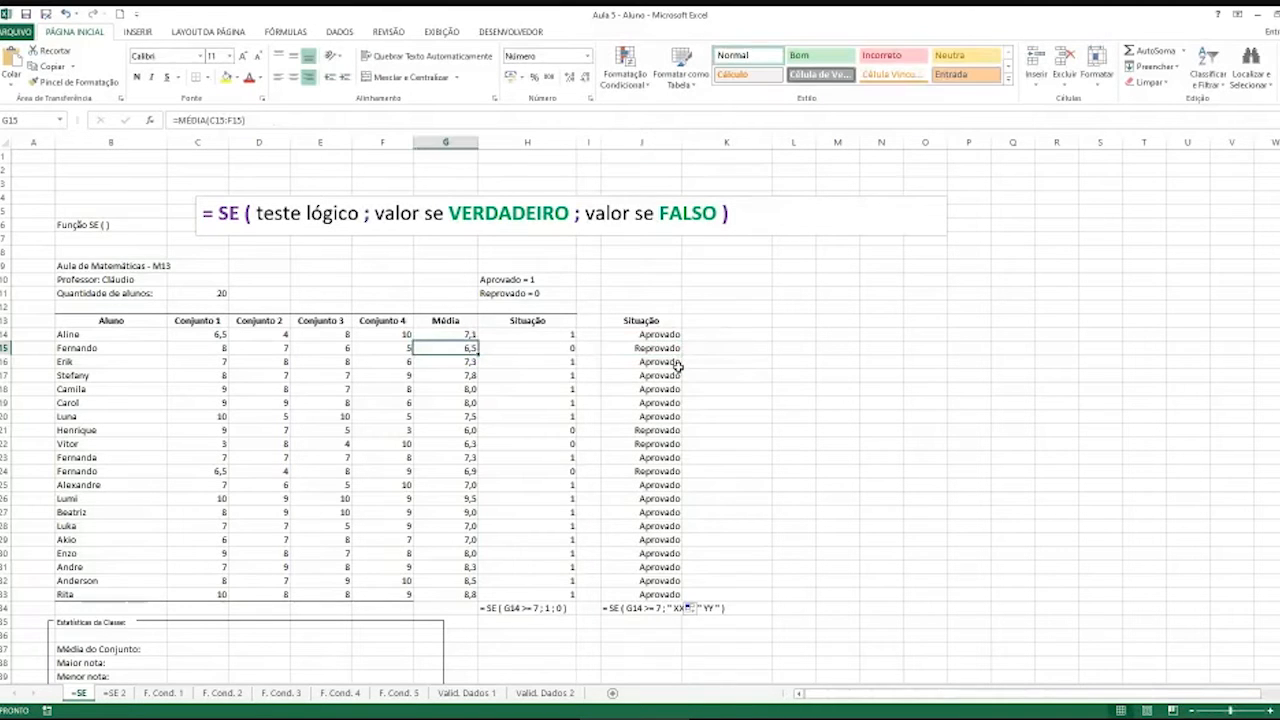
{"action": "left_click", "coordinate": [657, 427]}
{"action": "left_click_drag", "start_coordinate": [657, 427], "coordinate": [131, 429]}
{"action": "left_click", "coordinate": [634, 429]}
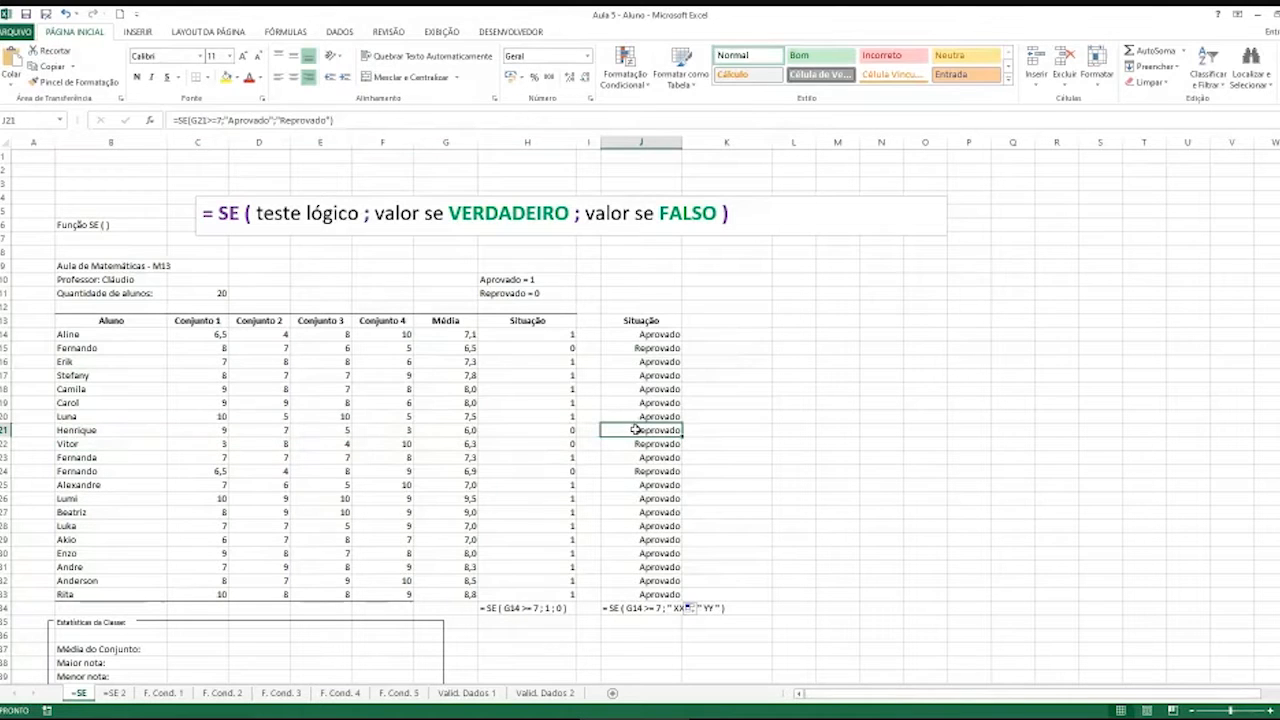
{"action": "double_click", "coordinate": [634, 429]}
{"action": "key", "text": "Escape"}
{"action": "scroll", "coordinate": [358, 580], "scroll_direction": "down", "scroll_amount": 2}
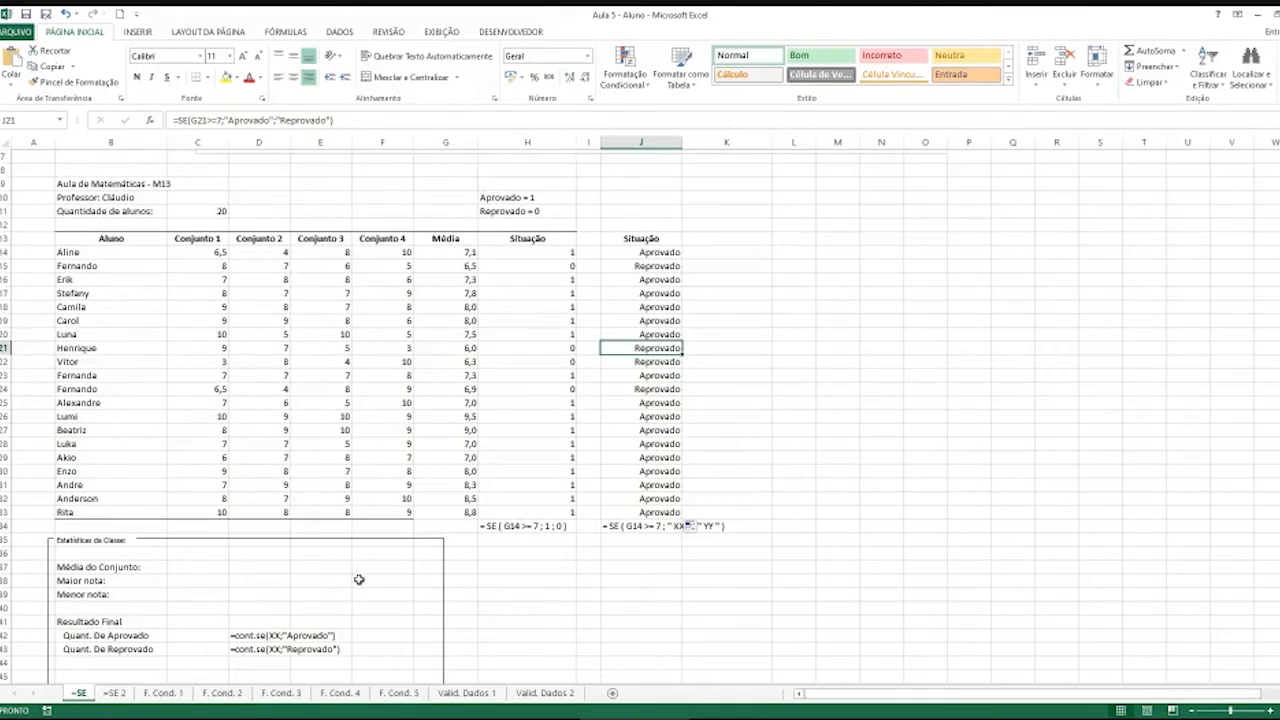
Calculate the class average for Conjunto 1 in C37 with the formula =MÉDIA(C14:C33)
{"action": "left_click", "coordinate": [201, 570]}
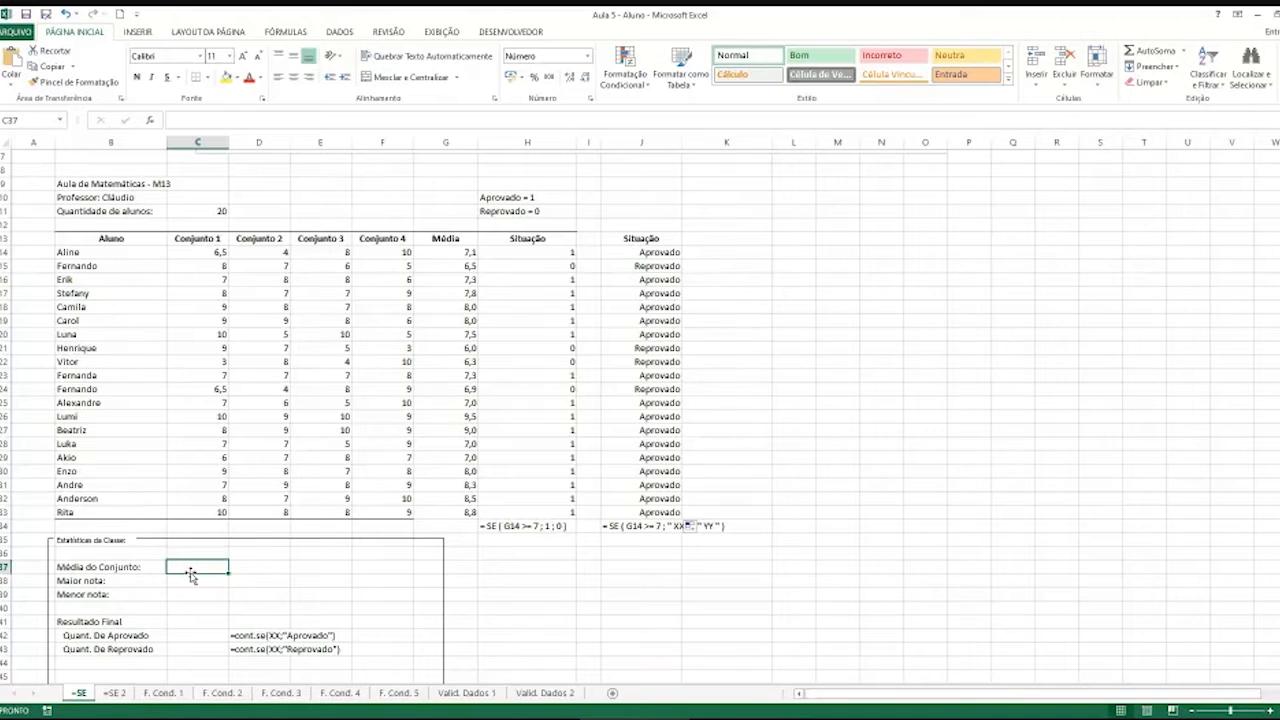
{"action": "left_click_drag", "start_coordinate": [189, 251], "coordinate": [216, 514]}
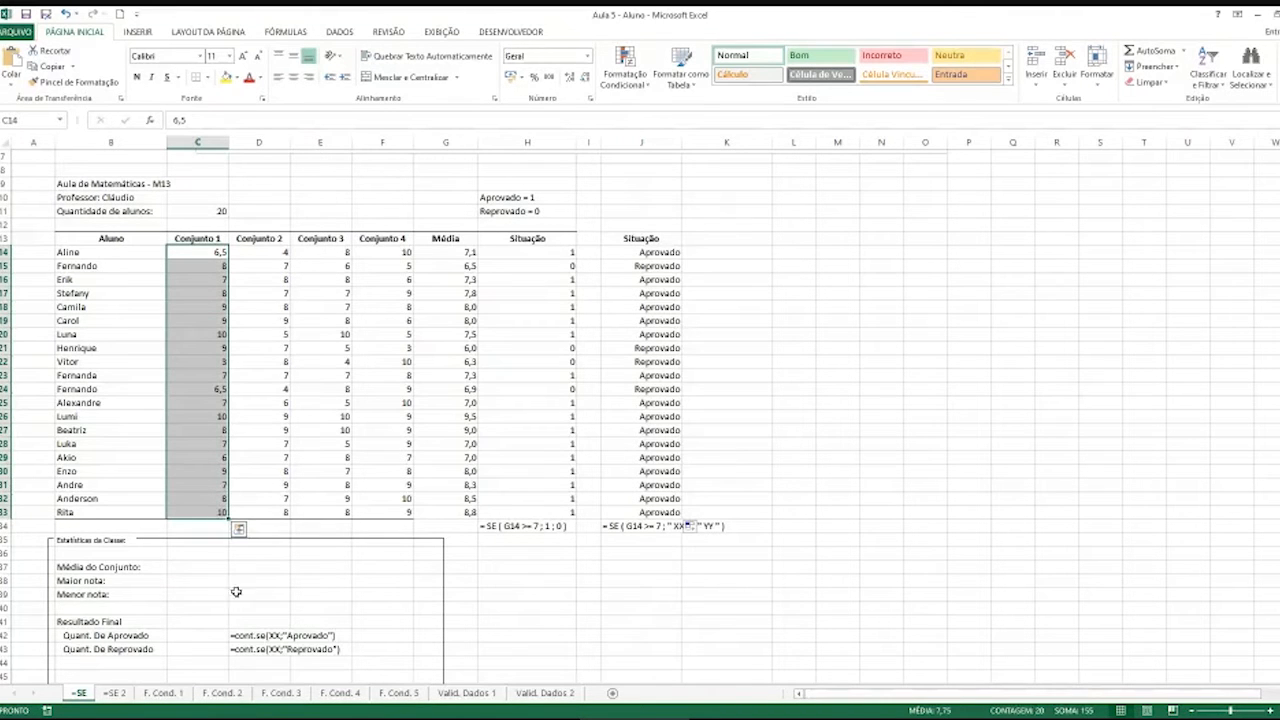
{"action": "left_click", "coordinate": [196, 567]}
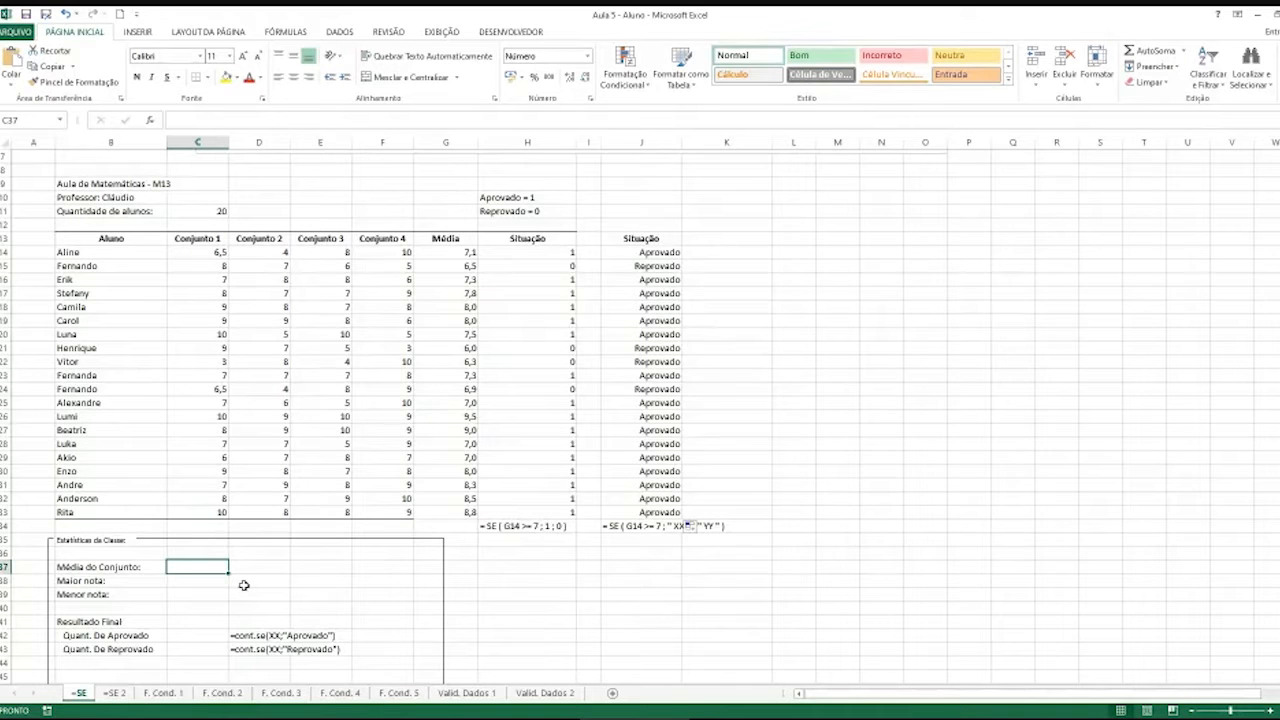
{"action": "type", "text": "=mé"}
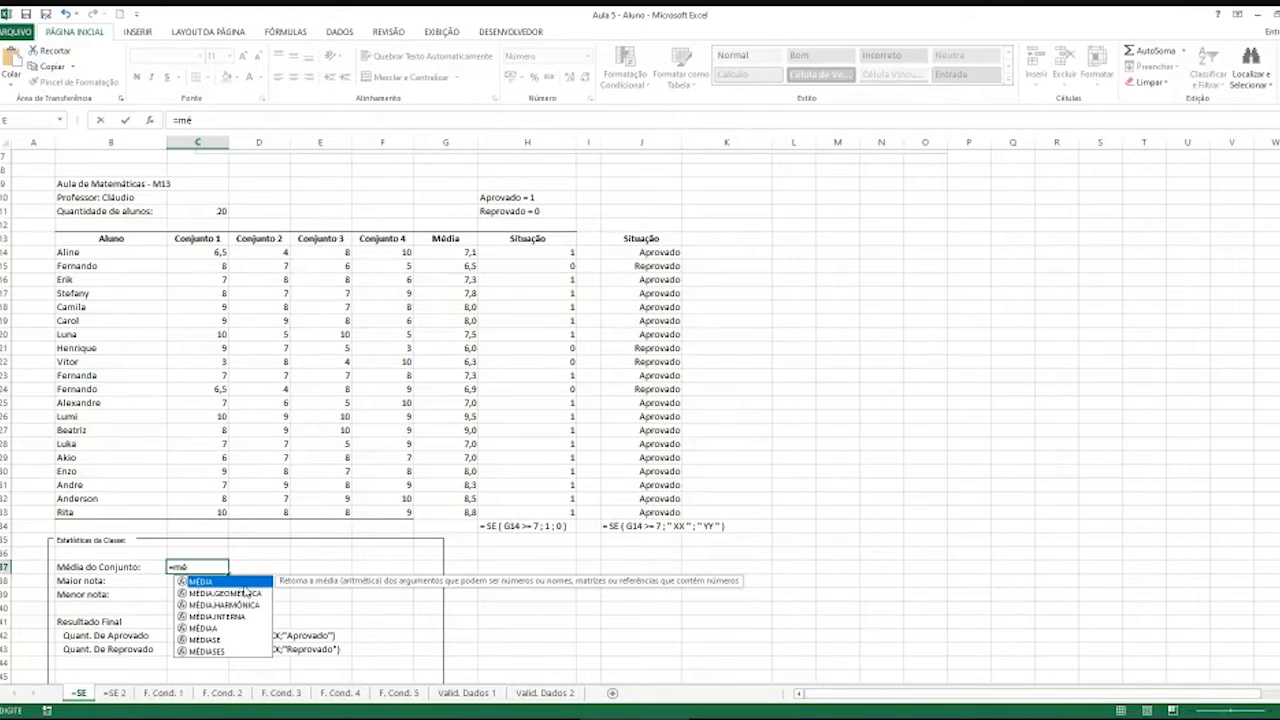
{"action": "key", "text": "Tab"}
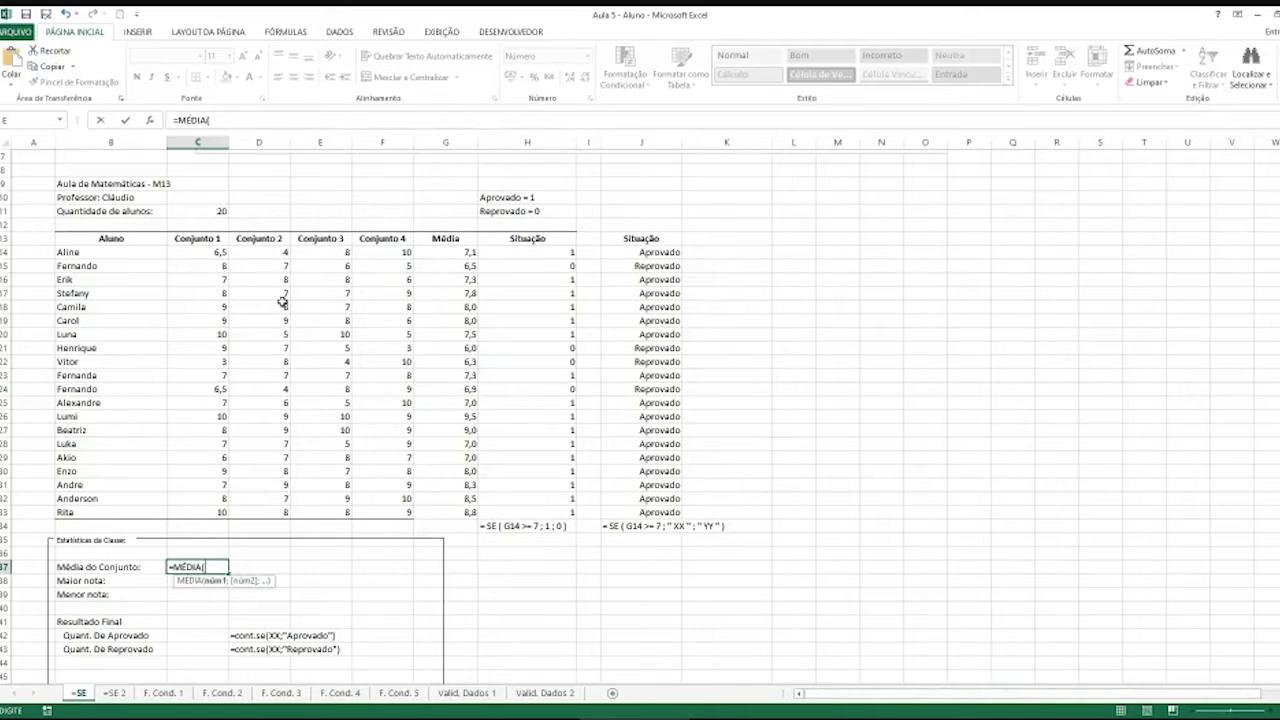
{"action": "left_click_drag", "start_coordinate": [199, 252], "coordinate": [197, 514]}
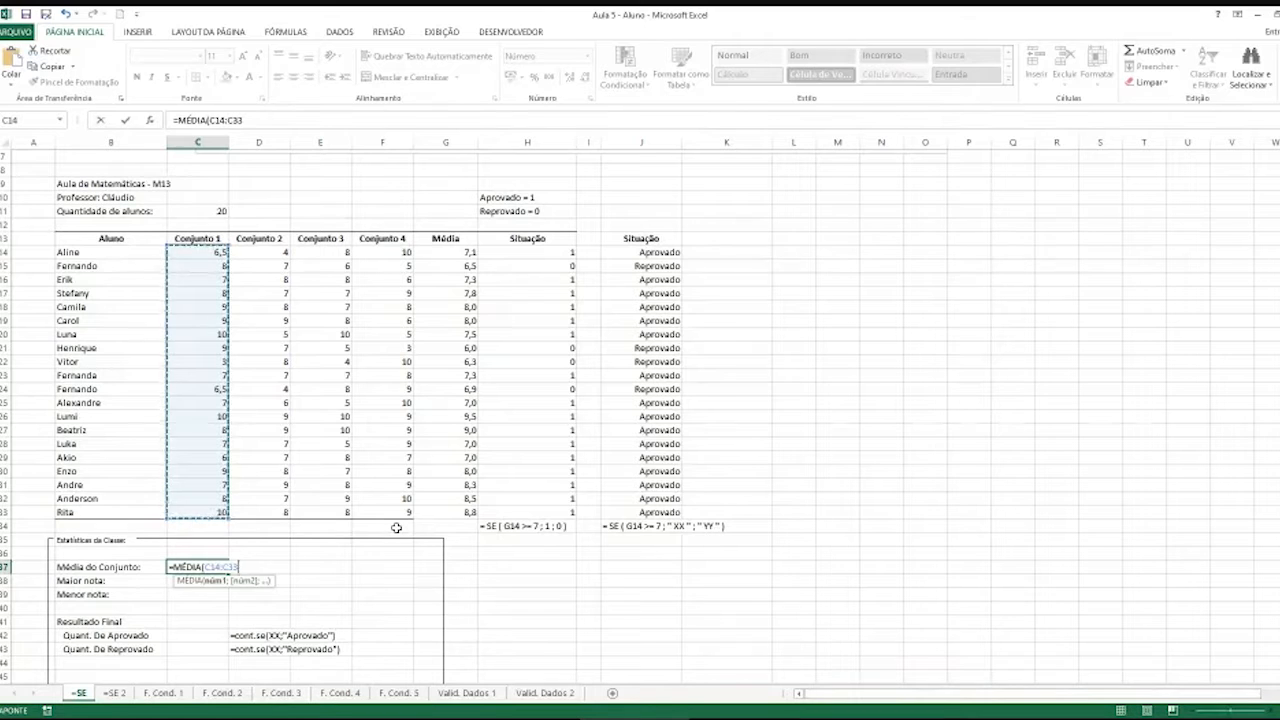
{"action": "key", "text": "Return"}
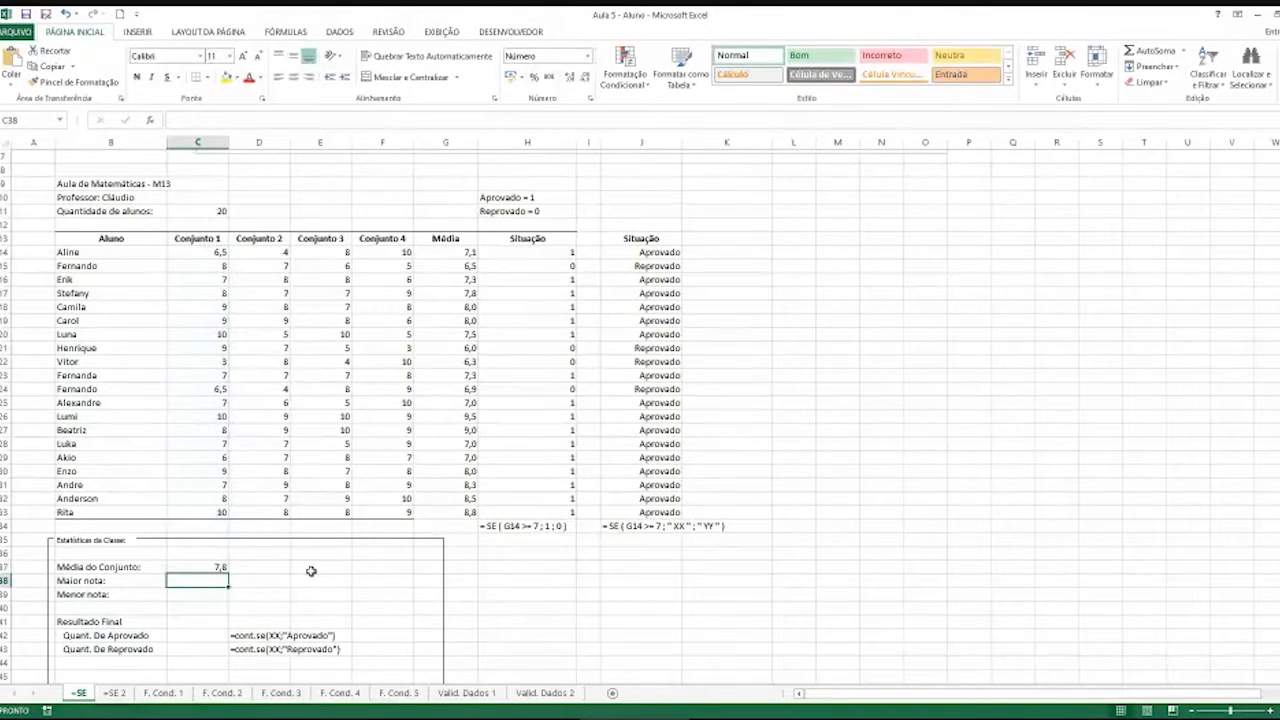
Fill the average formula from C37 across to F37 and check the copied formulas in D37 and F37
{"action": "left_click", "coordinate": [210, 569]}
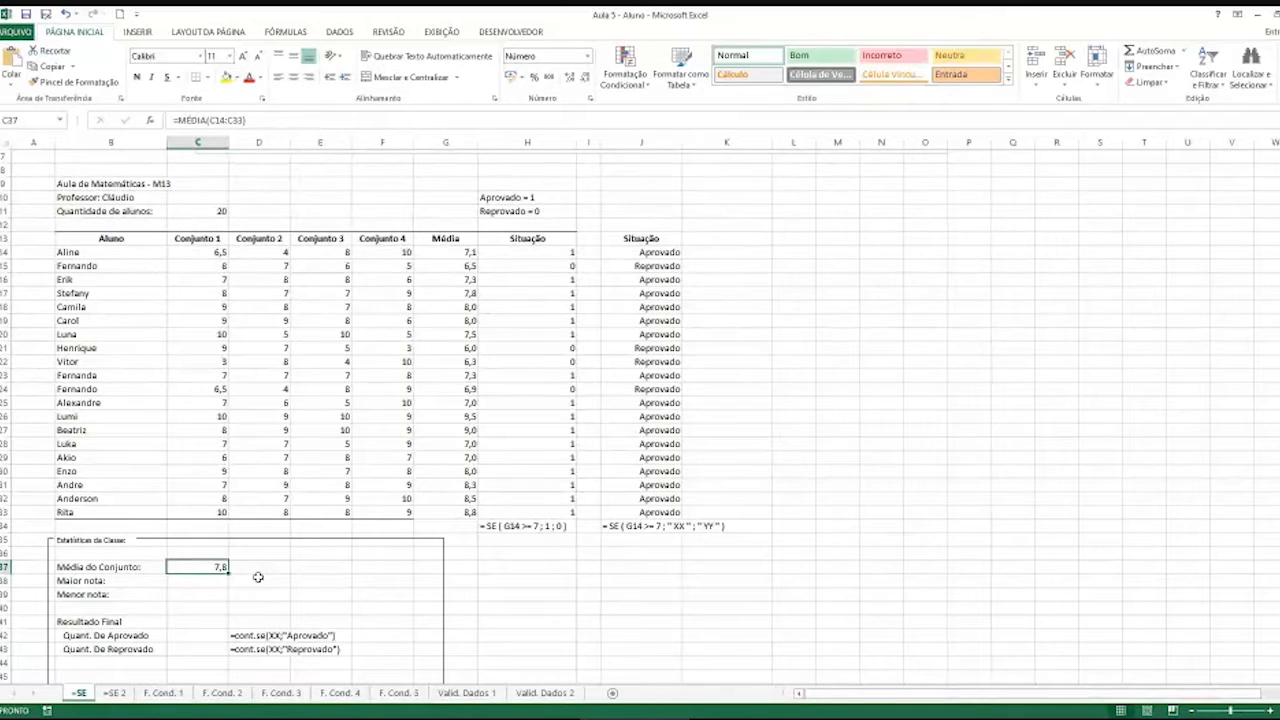
{"action": "left_click_drag", "start_coordinate": [227, 570], "coordinate": [400, 572]}
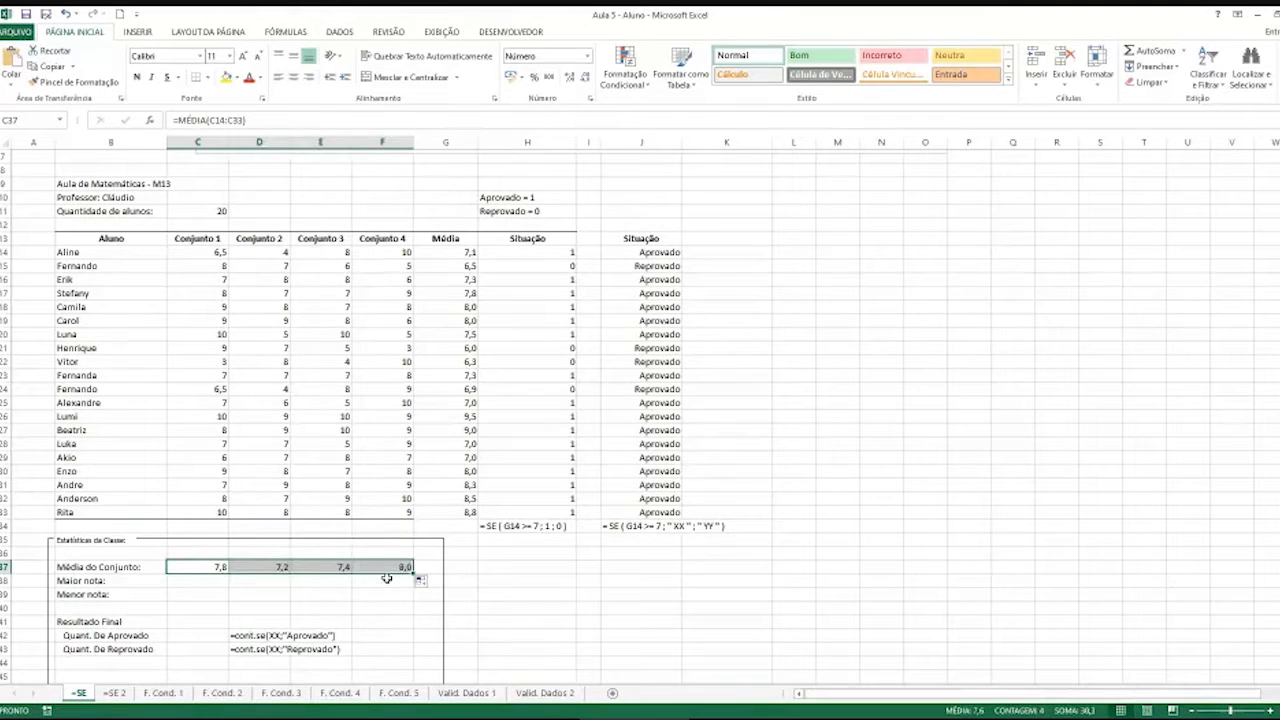
{"action": "left_click", "coordinate": [382, 582]}
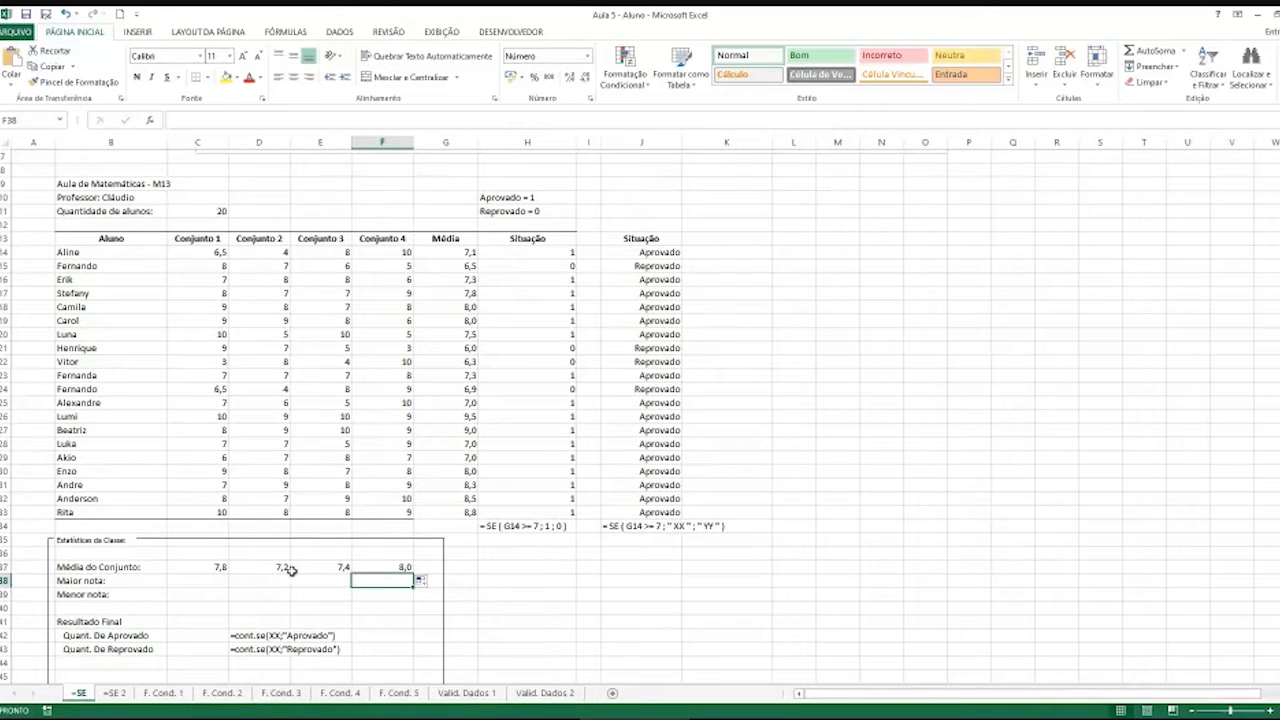
{"action": "left_click", "coordinate": [283, 567]}
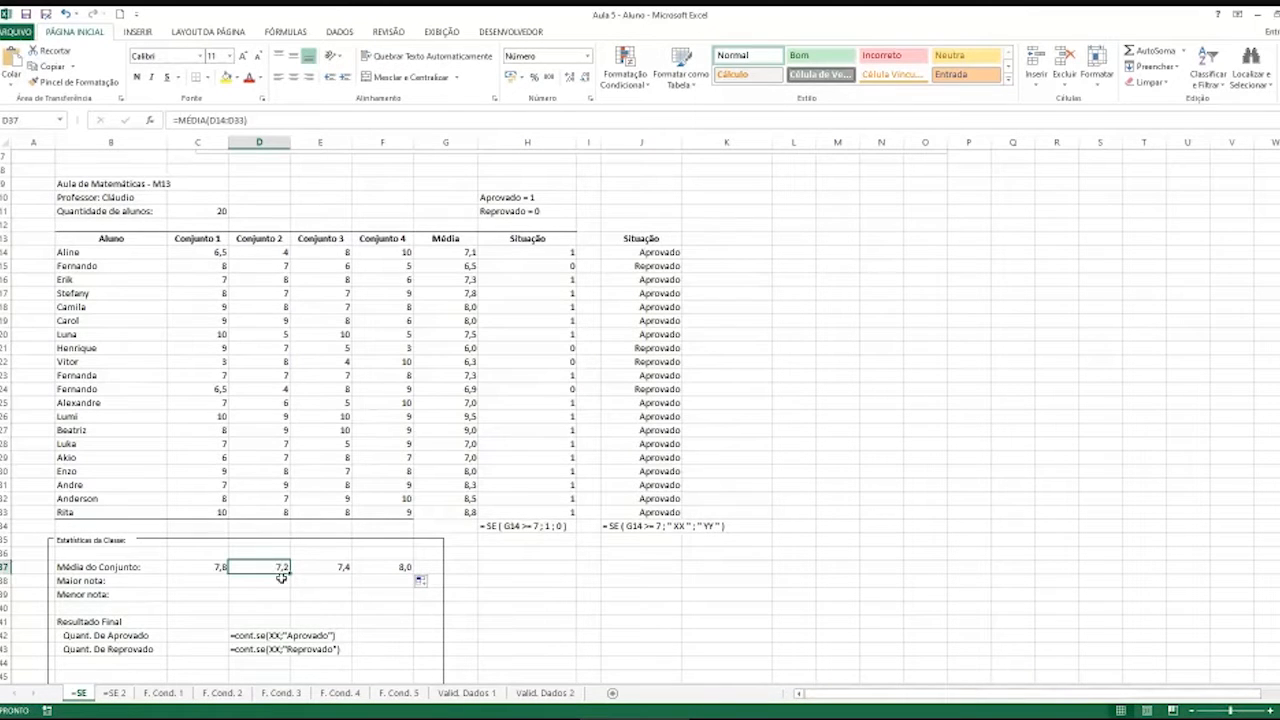
{"action": "left_click", "coordinate": [370, 568]}
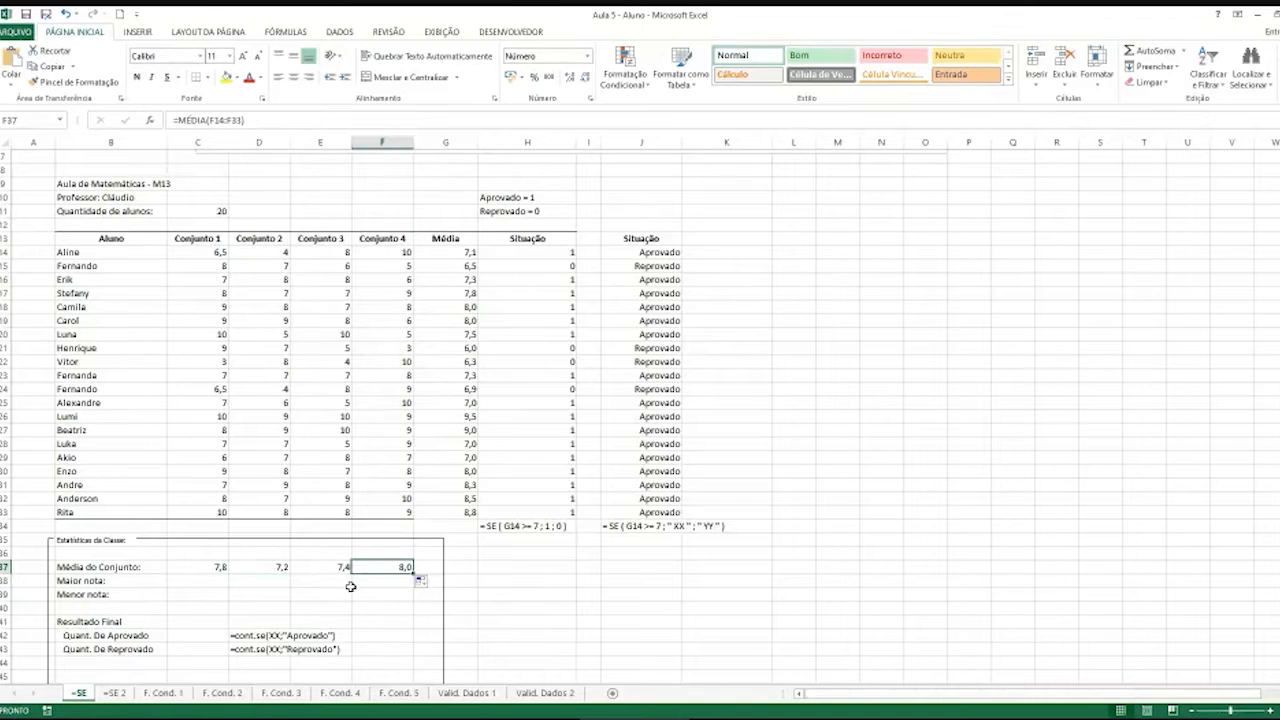
Find the highest Conjunto 1 grade in C38 with =MÁXIMO(C14:C33) and fill the formula across to F38
{"action": "left_click", "coordinate": [227, 582]}
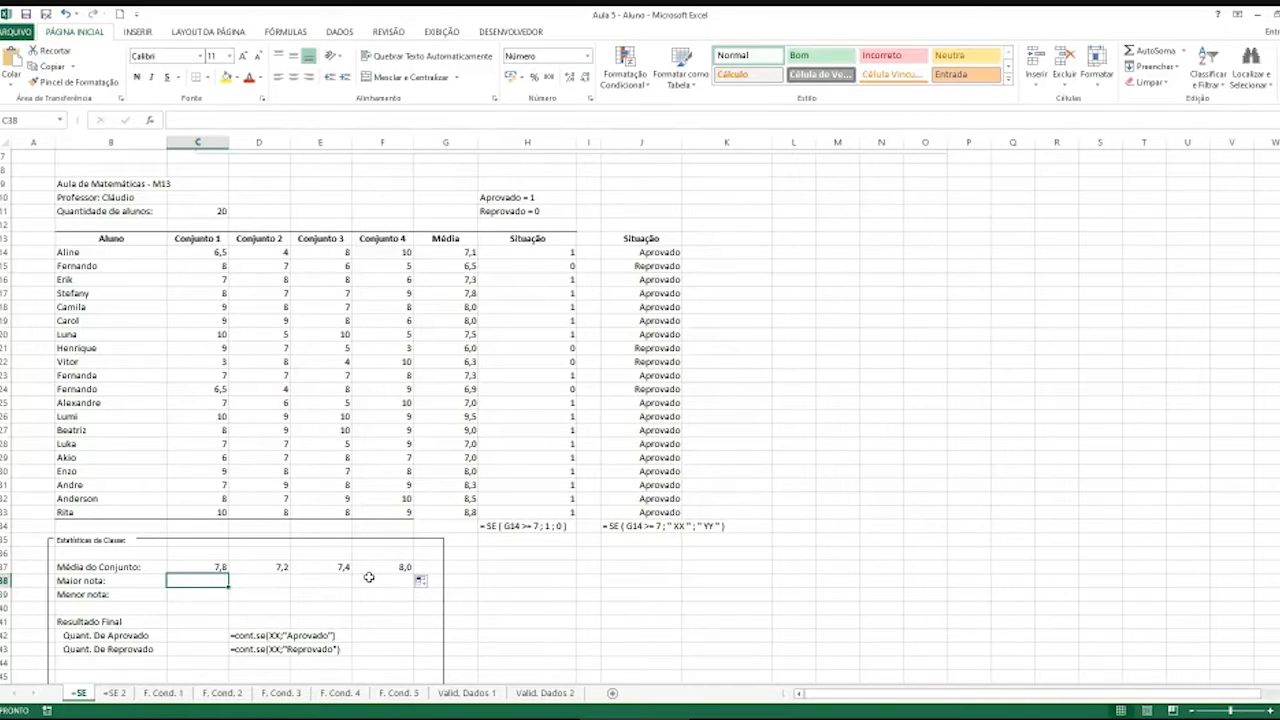
{"action": "type", "text": "="}
{"action": "type", "text": "=m"}
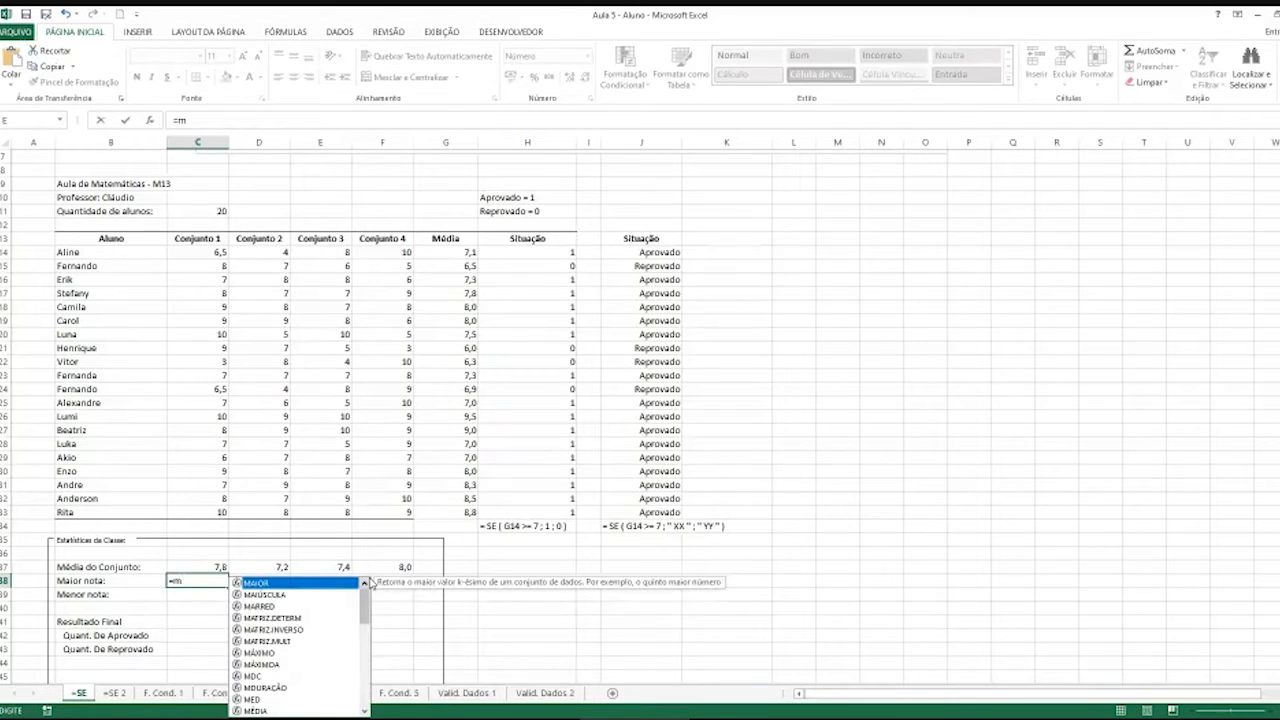
{"action": "type", "text": "á"}
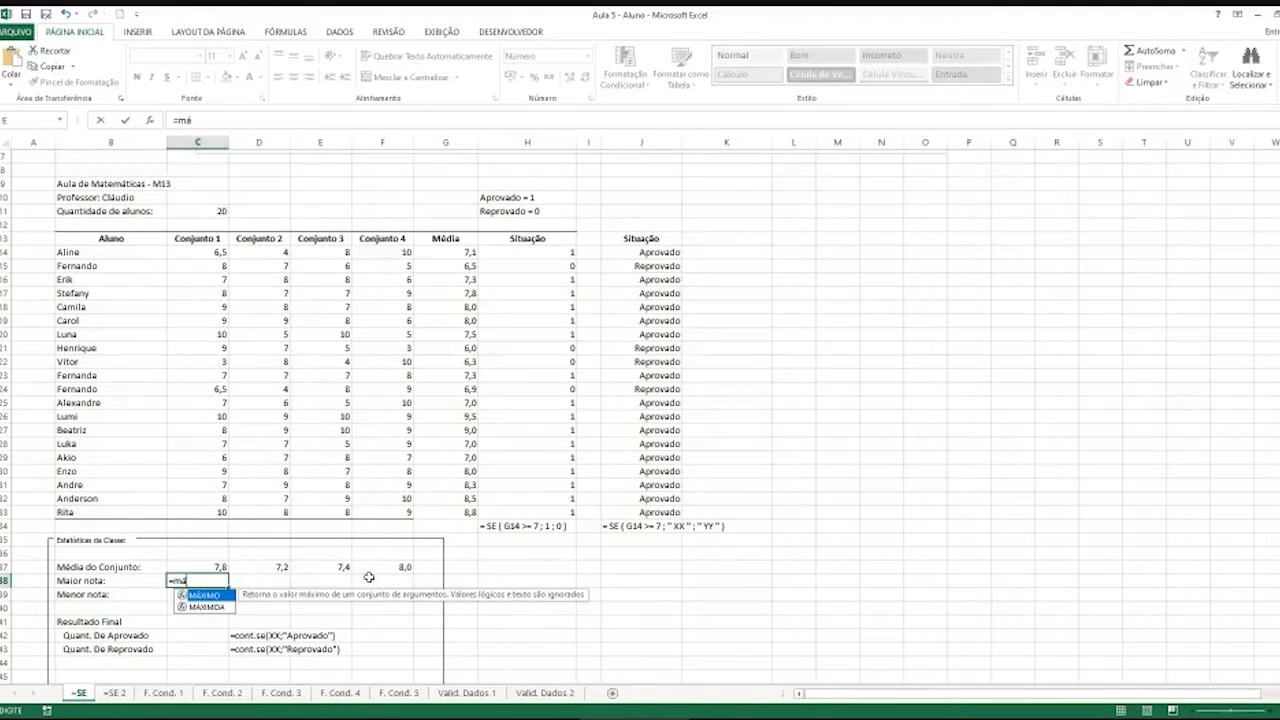
{"action": "key", "text": "Tab"}
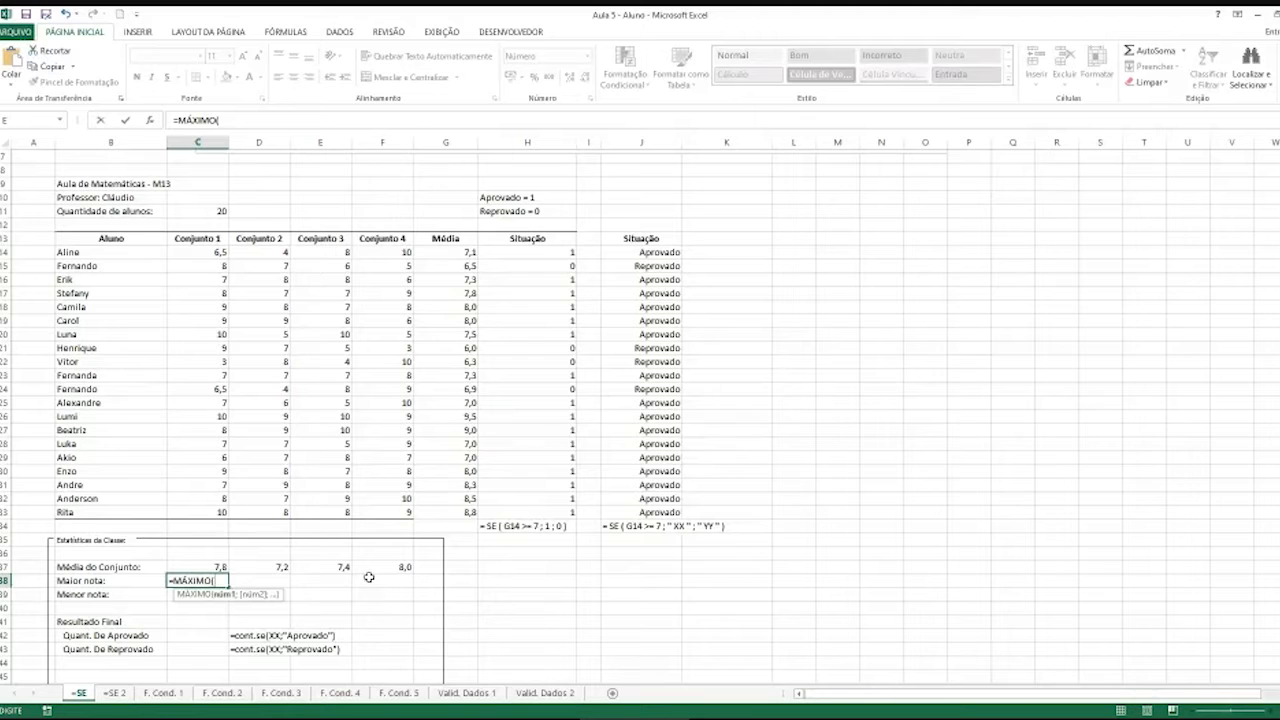
{"action": "left_click_drag", "start_coordinate": [175, 250], "coordinate": [200, 503]}
{"action": "key", "text": "Return"}
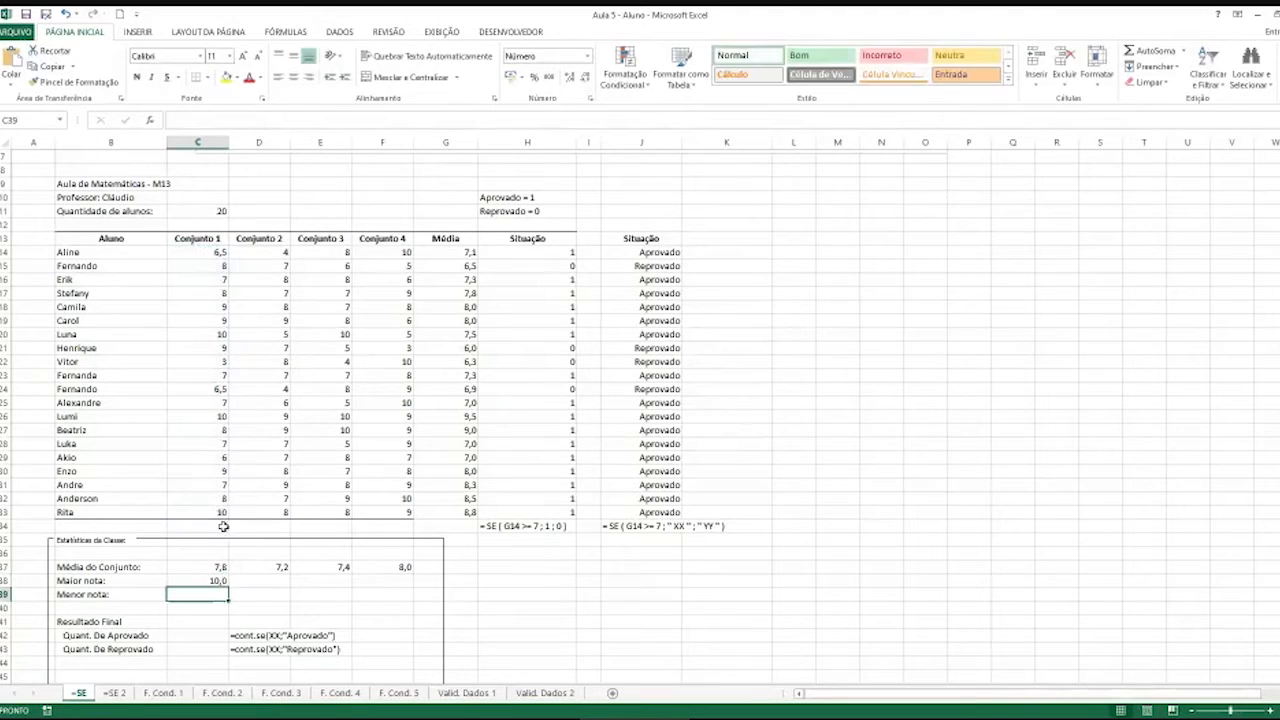
{"action": "left_click", "coordinate": [222, 581]}
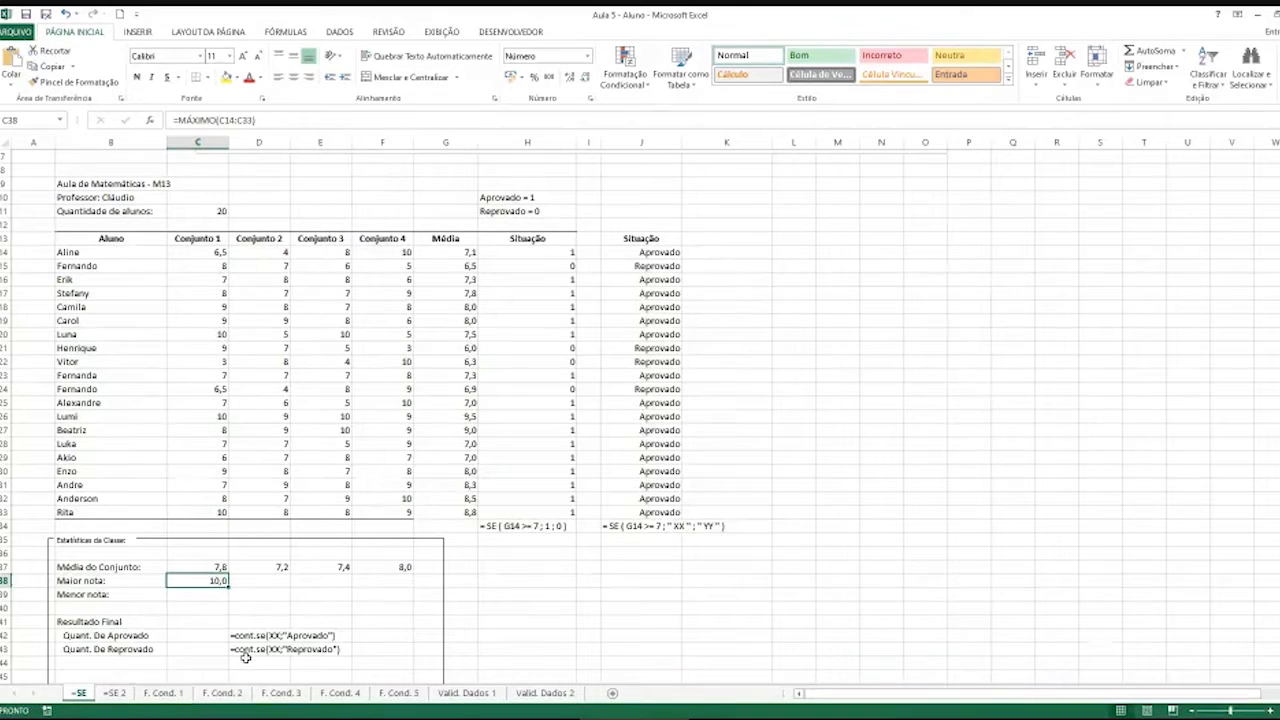
{"action": "left_click_drag", "start_coordinate": [230, 586], "coordinate": [385, 604]}
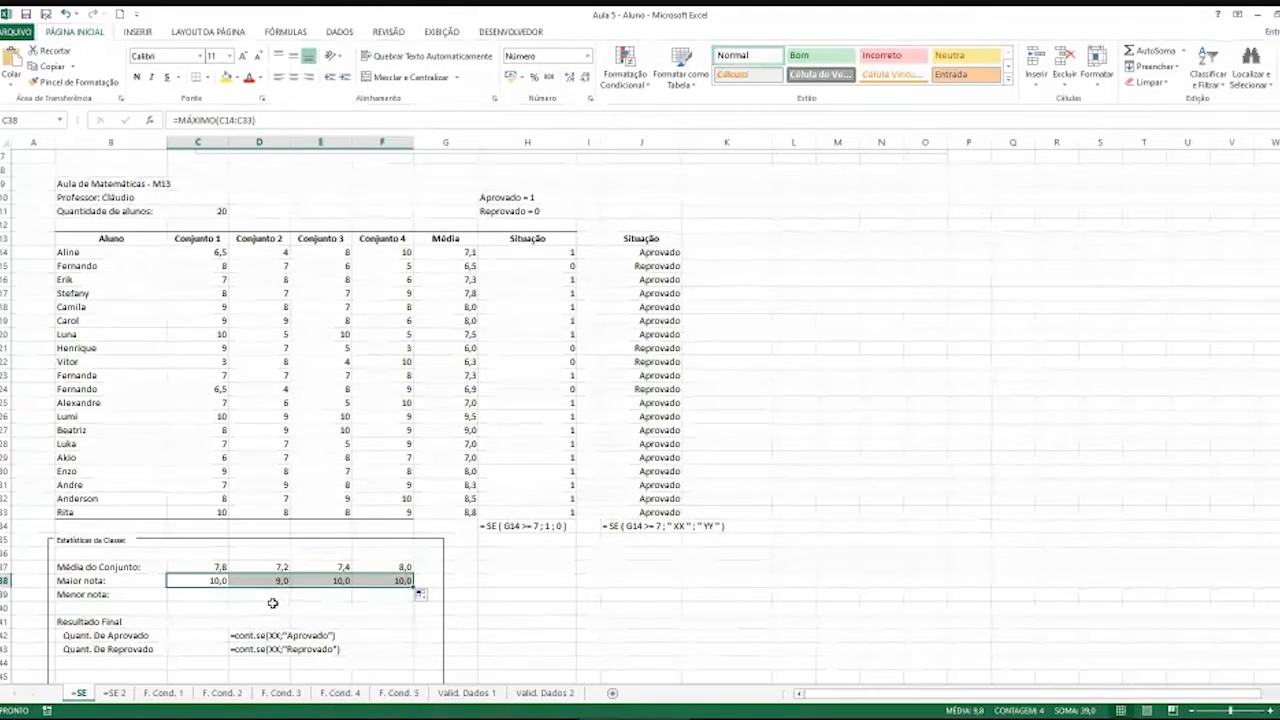
Find the lowest Conjunto 1 grade in C39 with =MÍNIMO(C14:C33) and fill the formula across to F39
{"action": "left_click", "coordinate": [219, 593]}
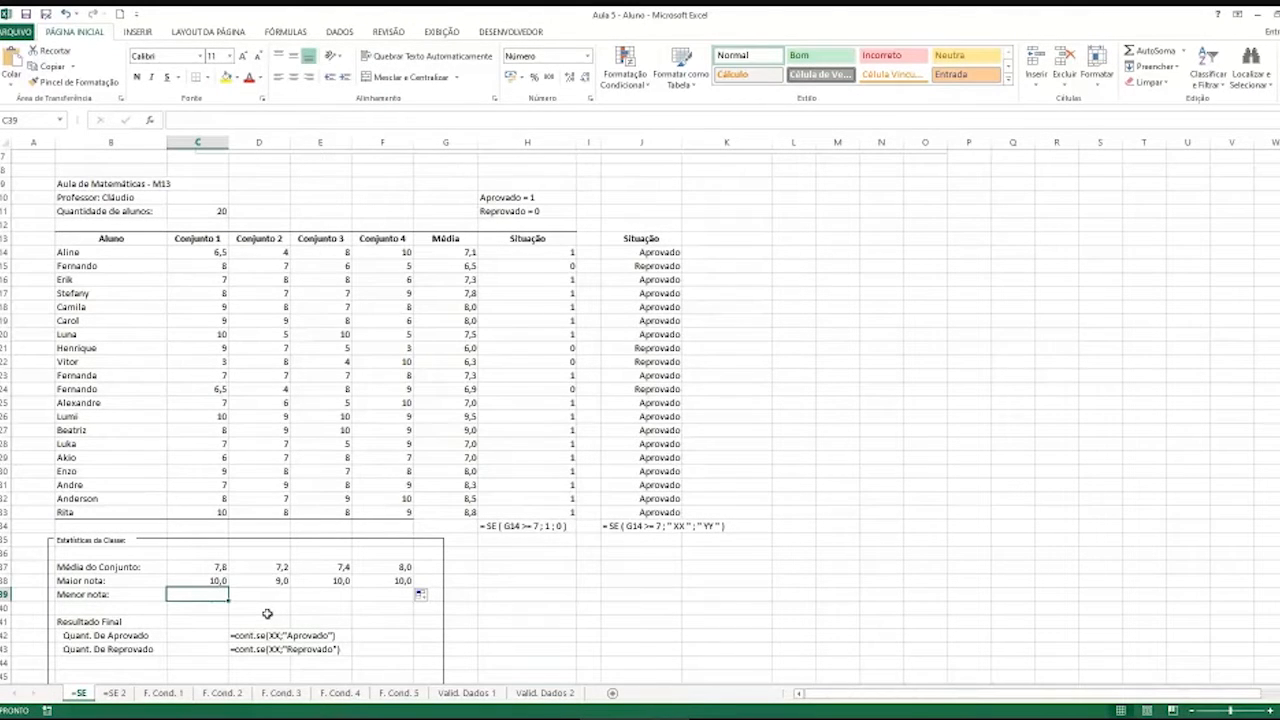
{"action": "type", "text": "=m"}
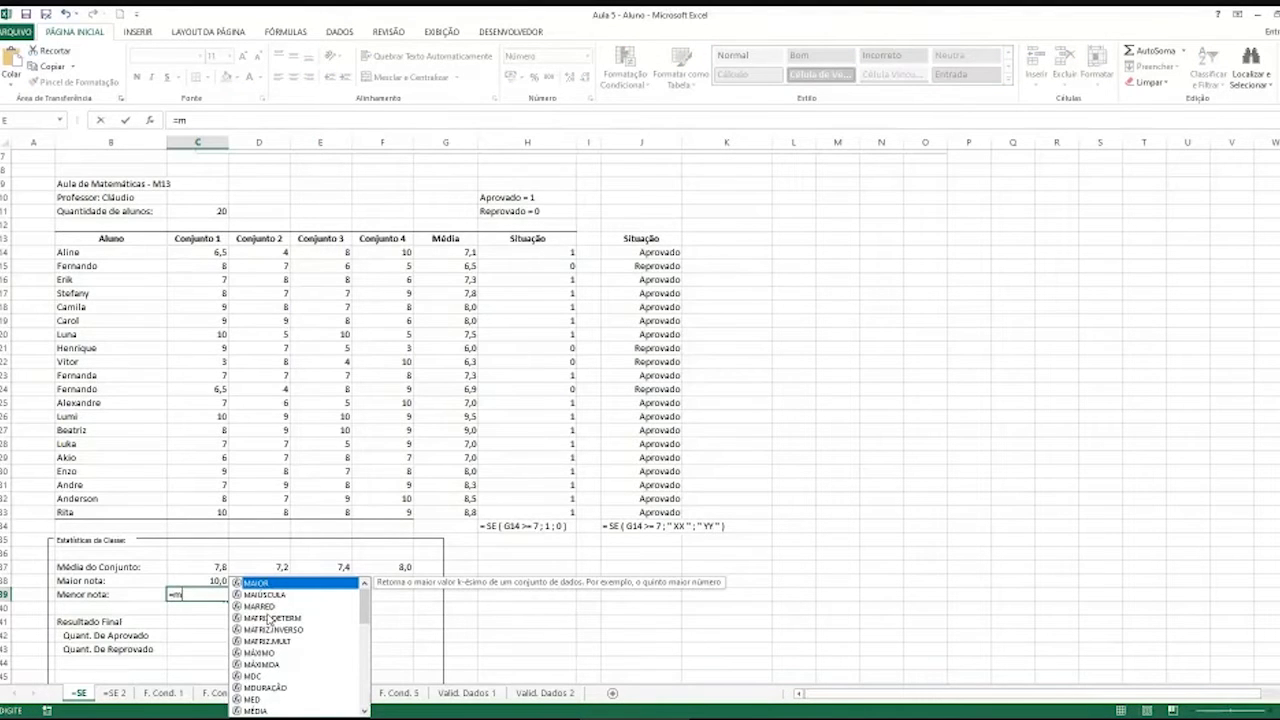
{"action": "key", "text": "Escape"}
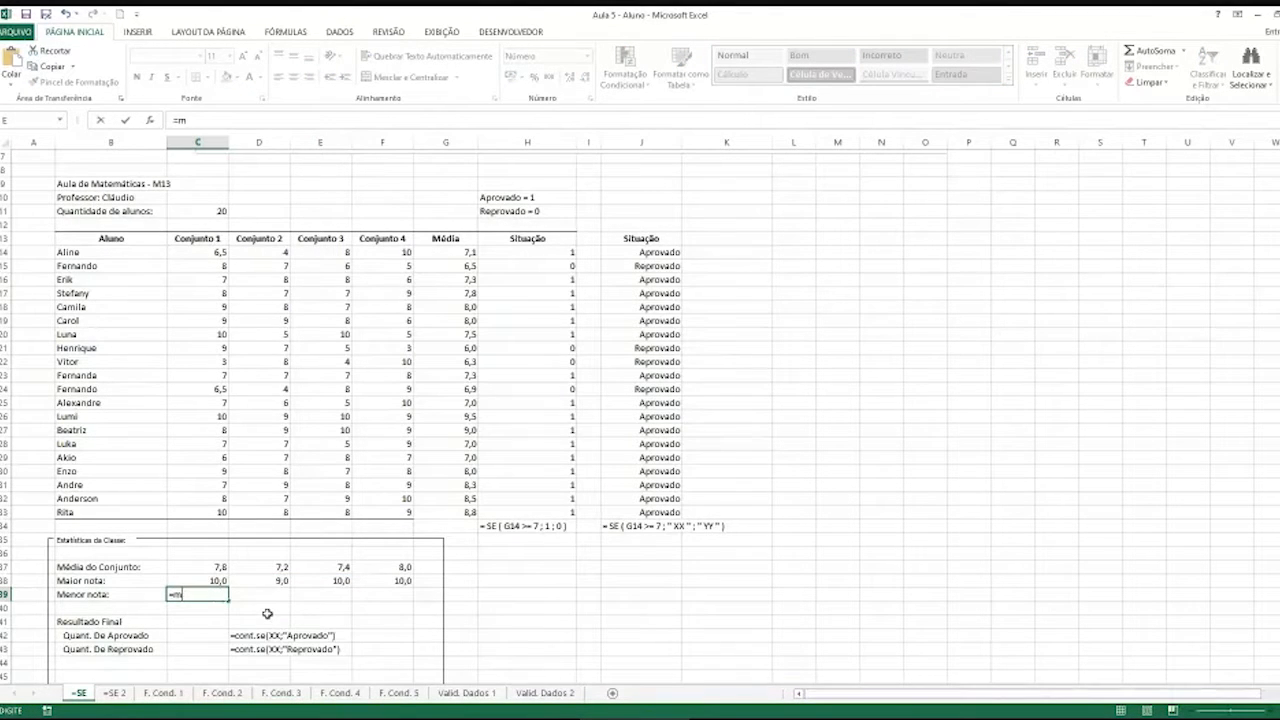
{"action": "type", "text": "i"}
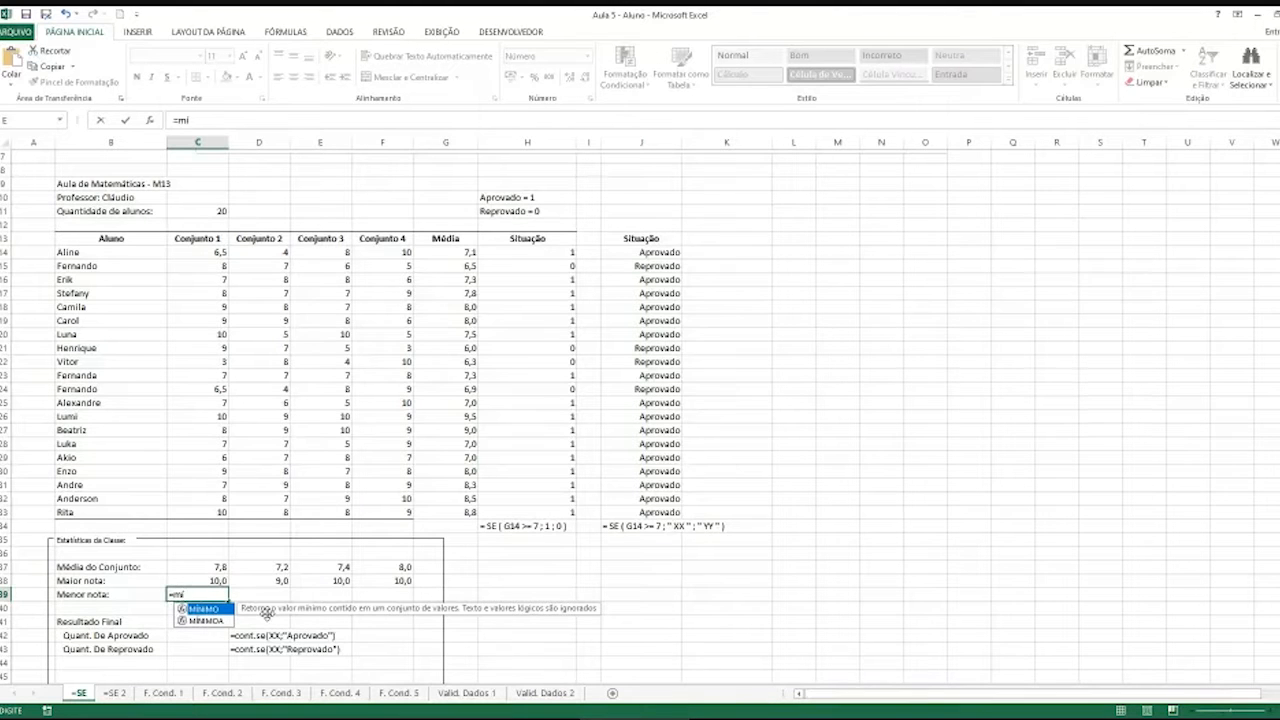
{"action": "key", "text": "Tab"}
{"action": "left_click_drag", "start_coordinate": [214, 251], "coordinate": [213, 511]}
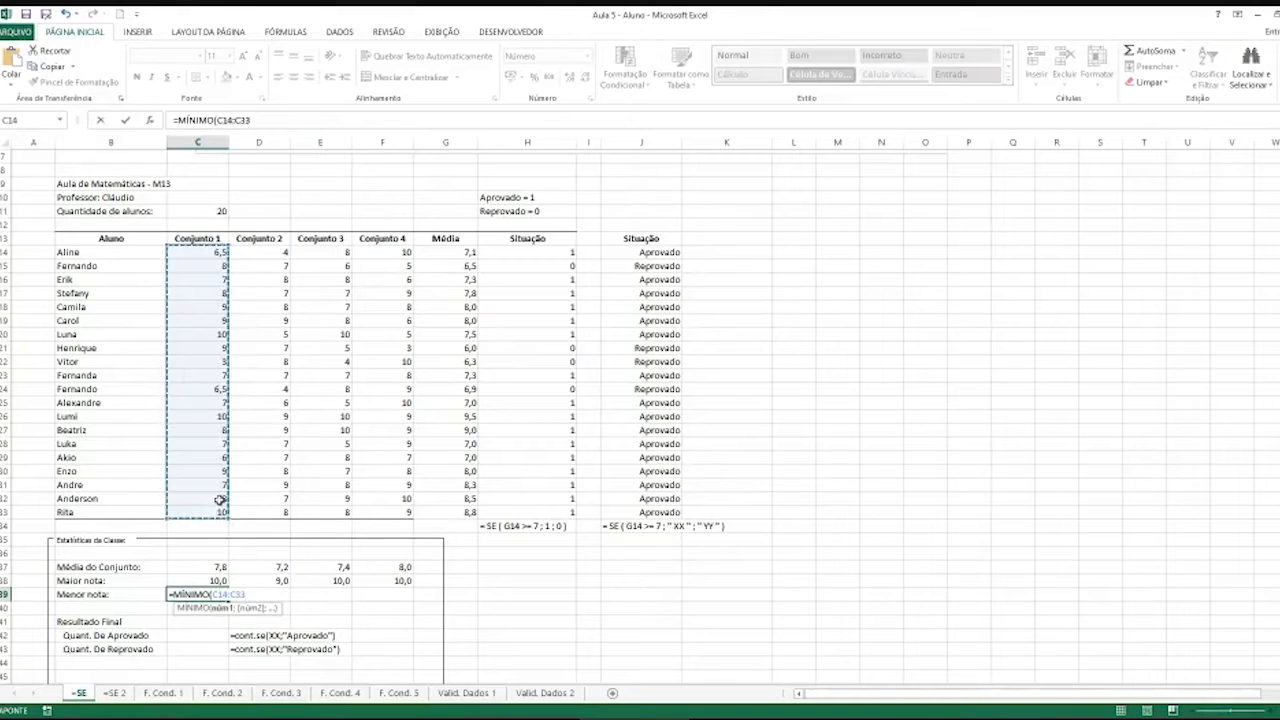
{"action": "key", "text": "Return"}
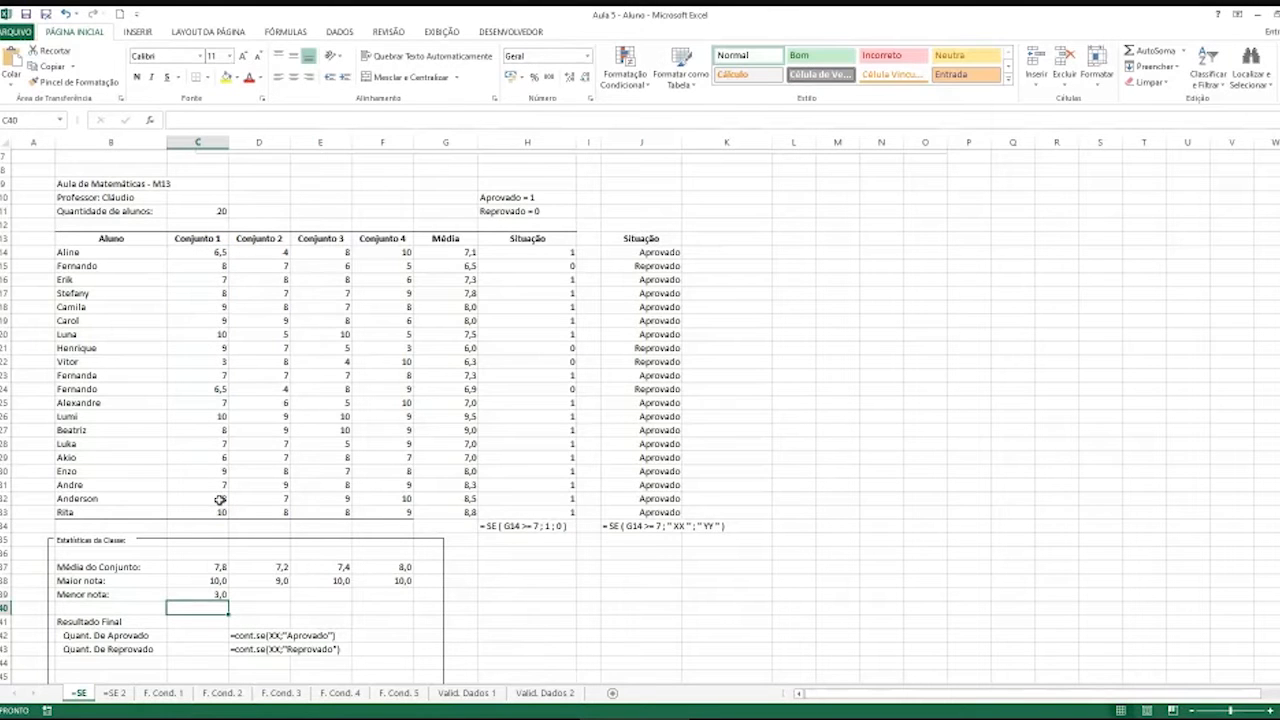
{"action": "left_click", "coordinate": [222, 597]}
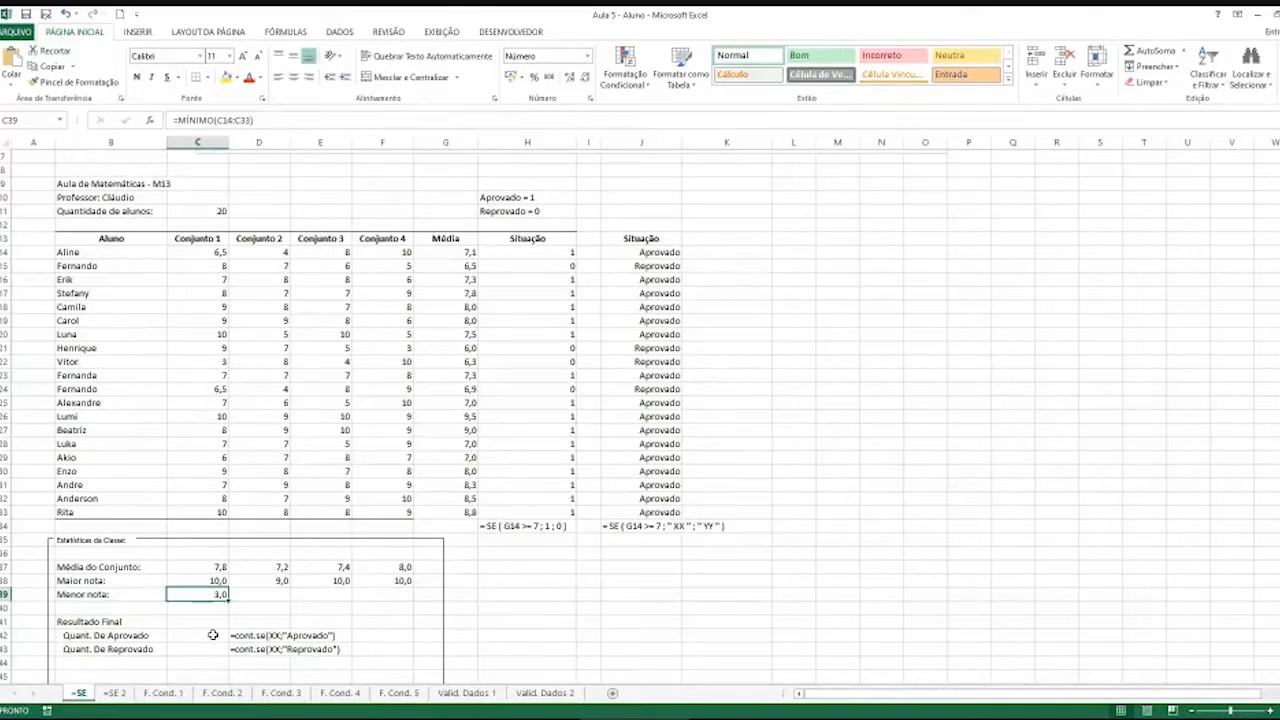
{"action": "left_click_drag", "start_coordinate": [229, 600], "coordinate": [413, 607]}
{"action": "left_click", "coordinate": [398, 610]}
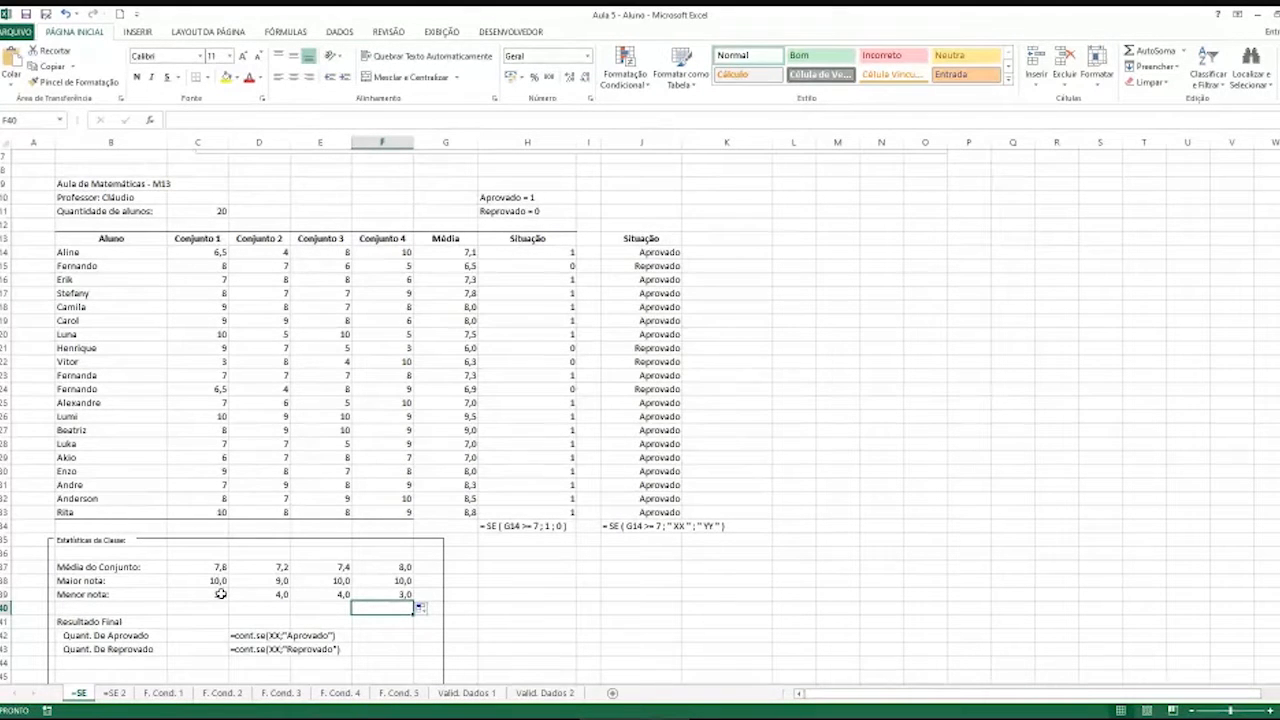
Count the approved students in C42 with =CONT.SE(J14:J33;"Aprovado") and check the formula against the Situação range
{"action": "left_click", "coordinate": [205, 635]}
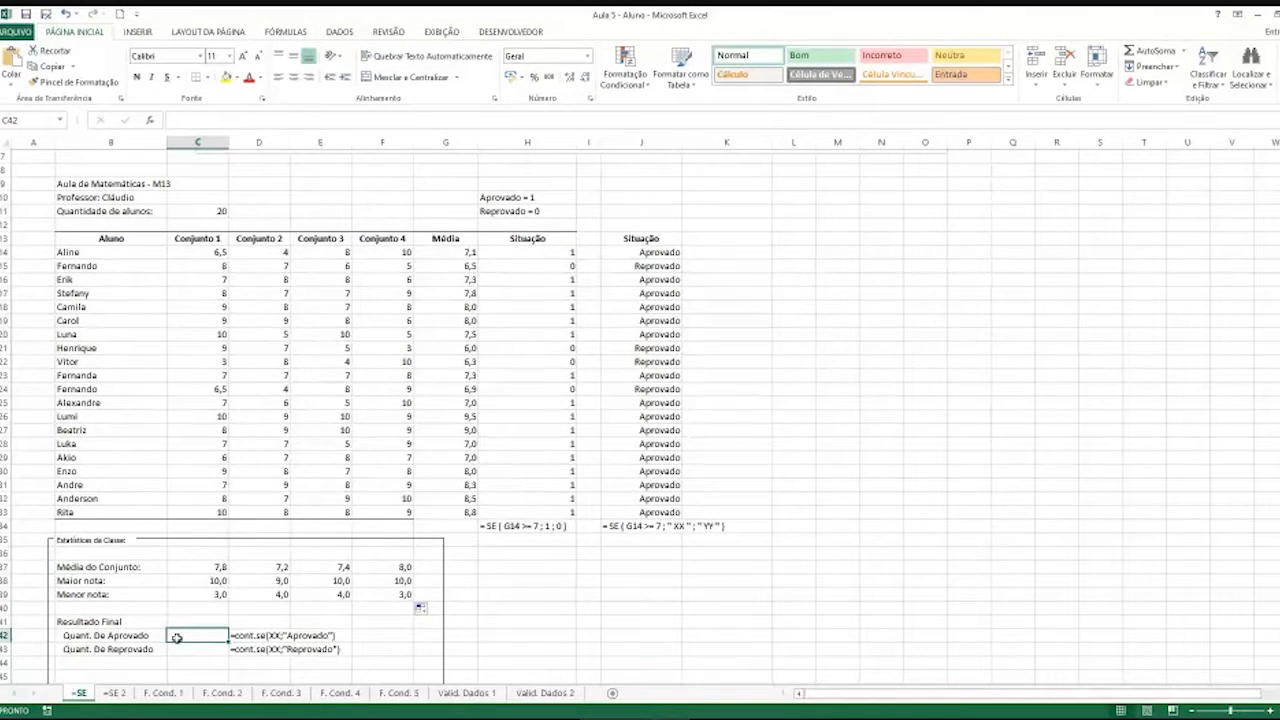
{"action": "left_click", "coordinate": [172, 651]}
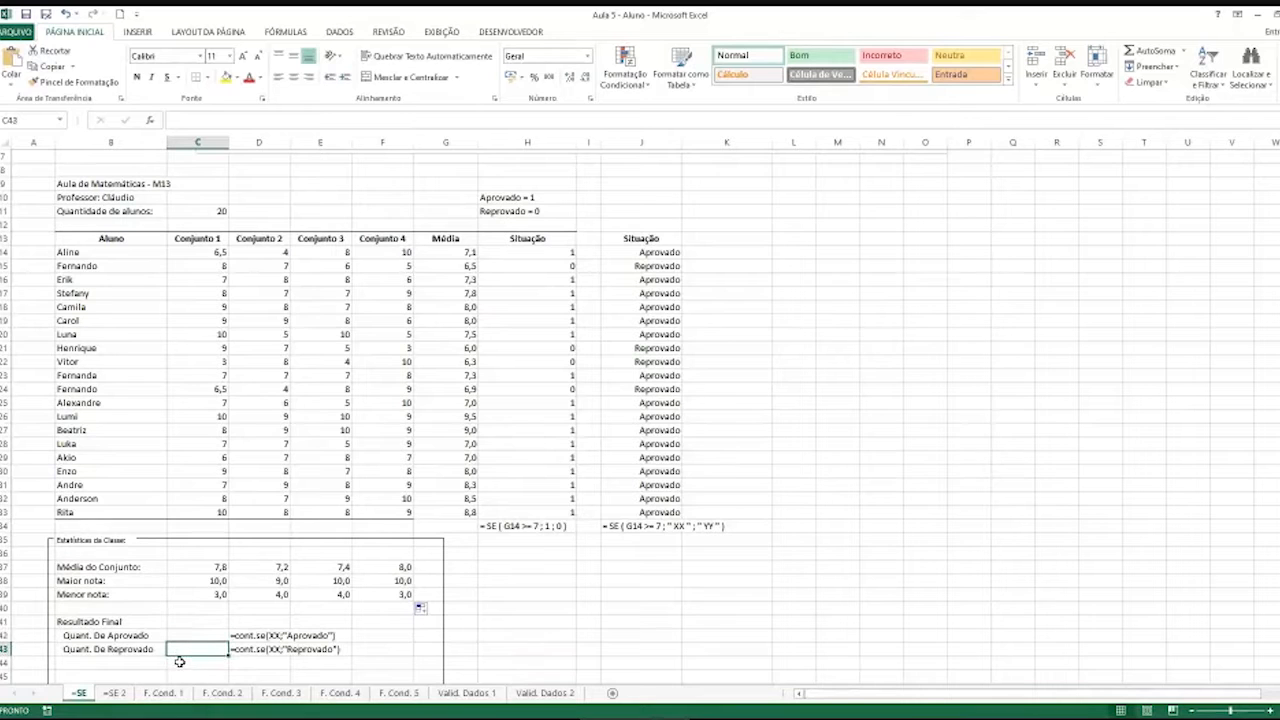
{"action": "left_click", "coordinate": [175, 637]}
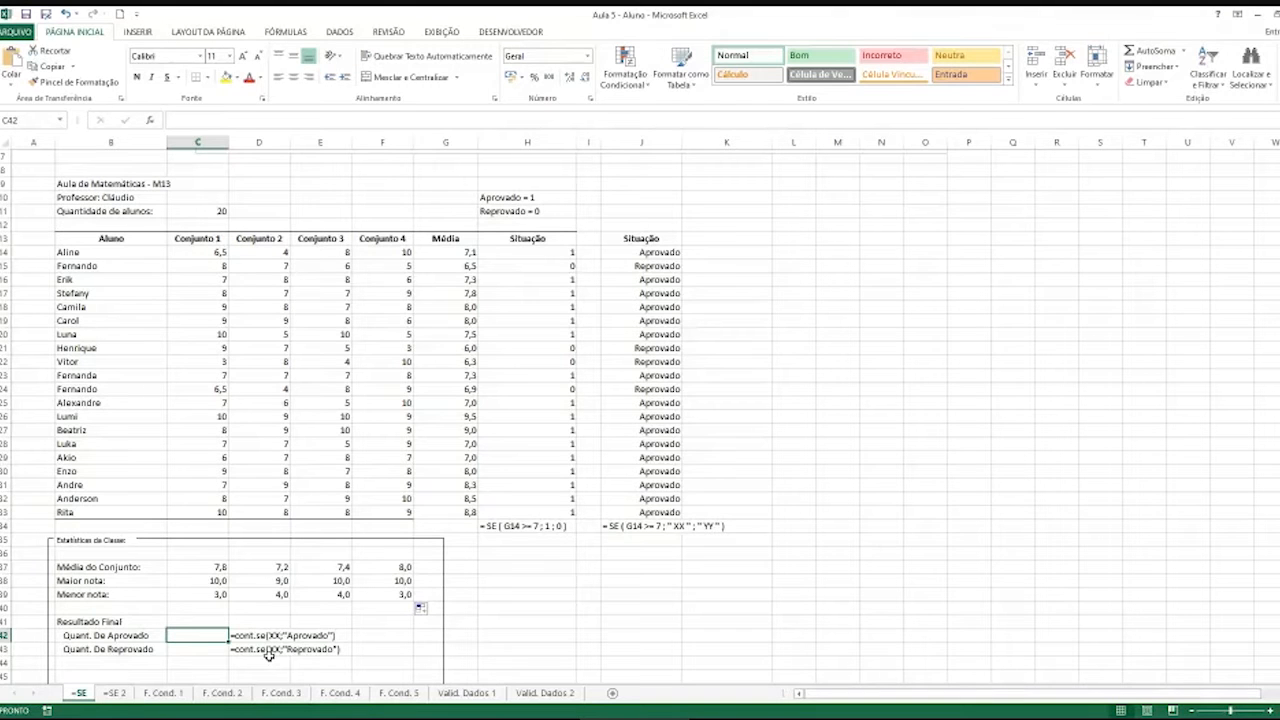
{"action": "type", "text": "="}
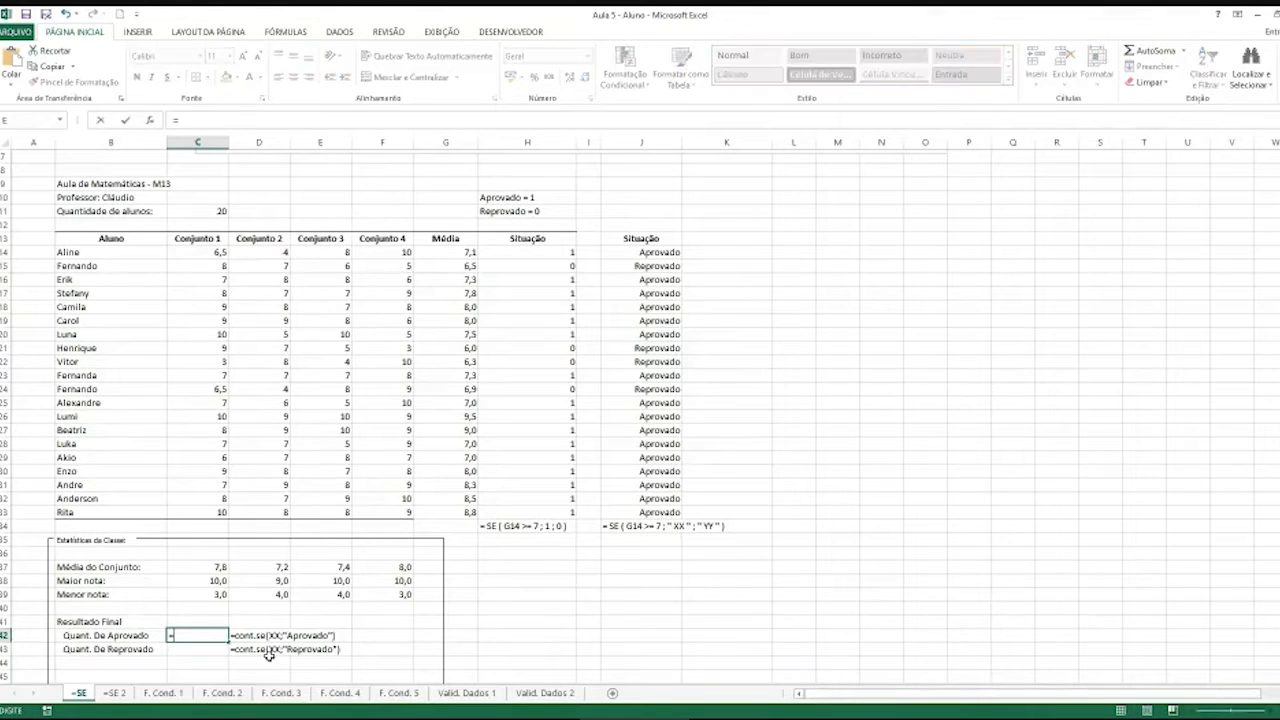
{"action": "type", "text": "co"}
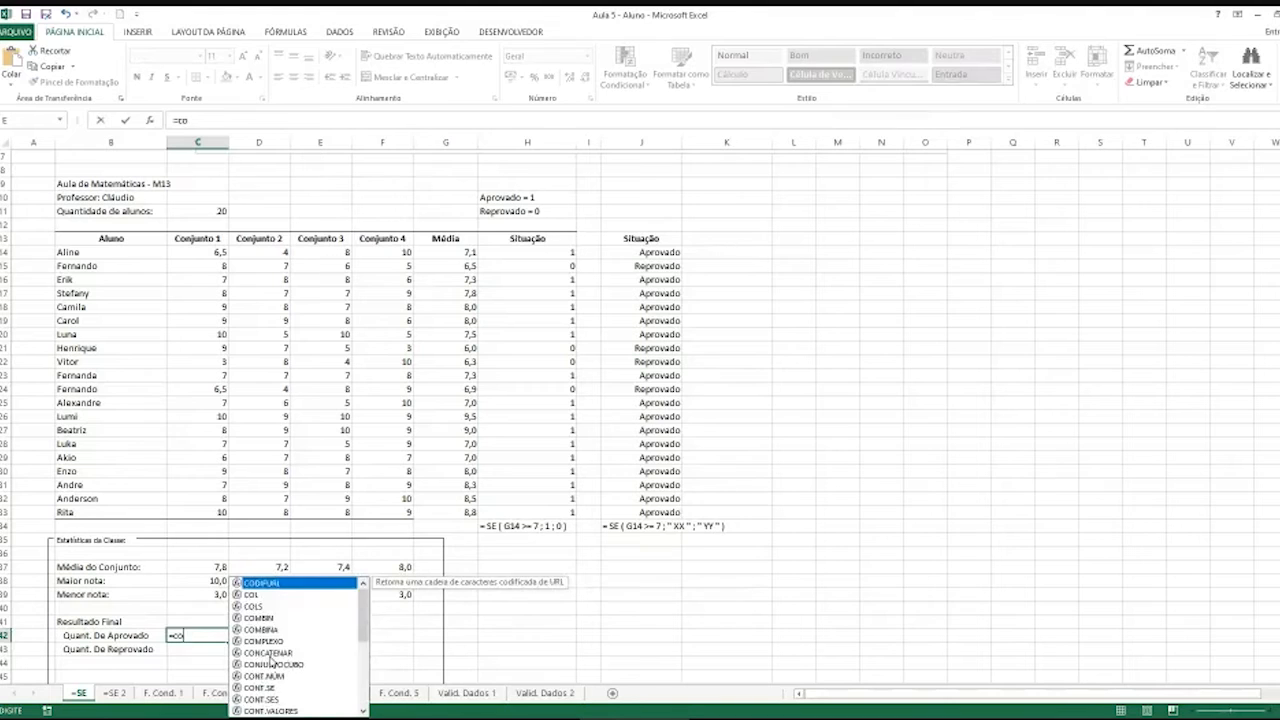
{"action": "type", "text": "nt."}
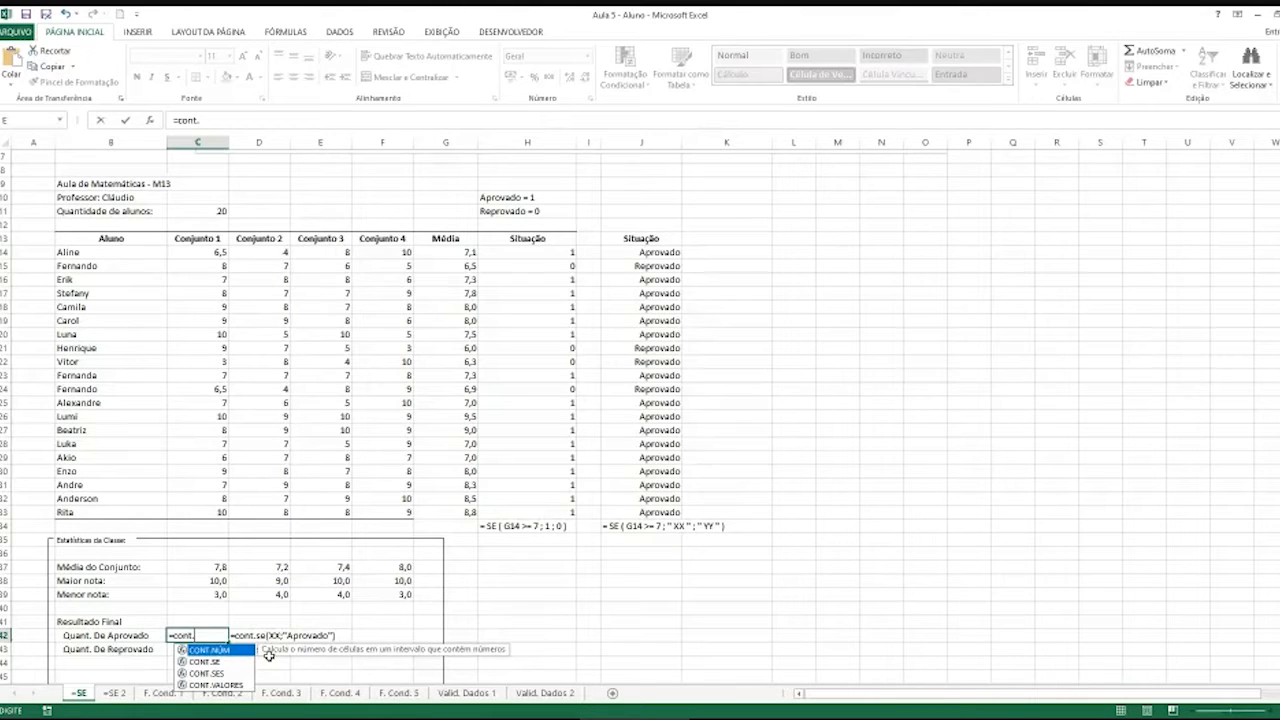
{"action": "key", "text": "Down"}
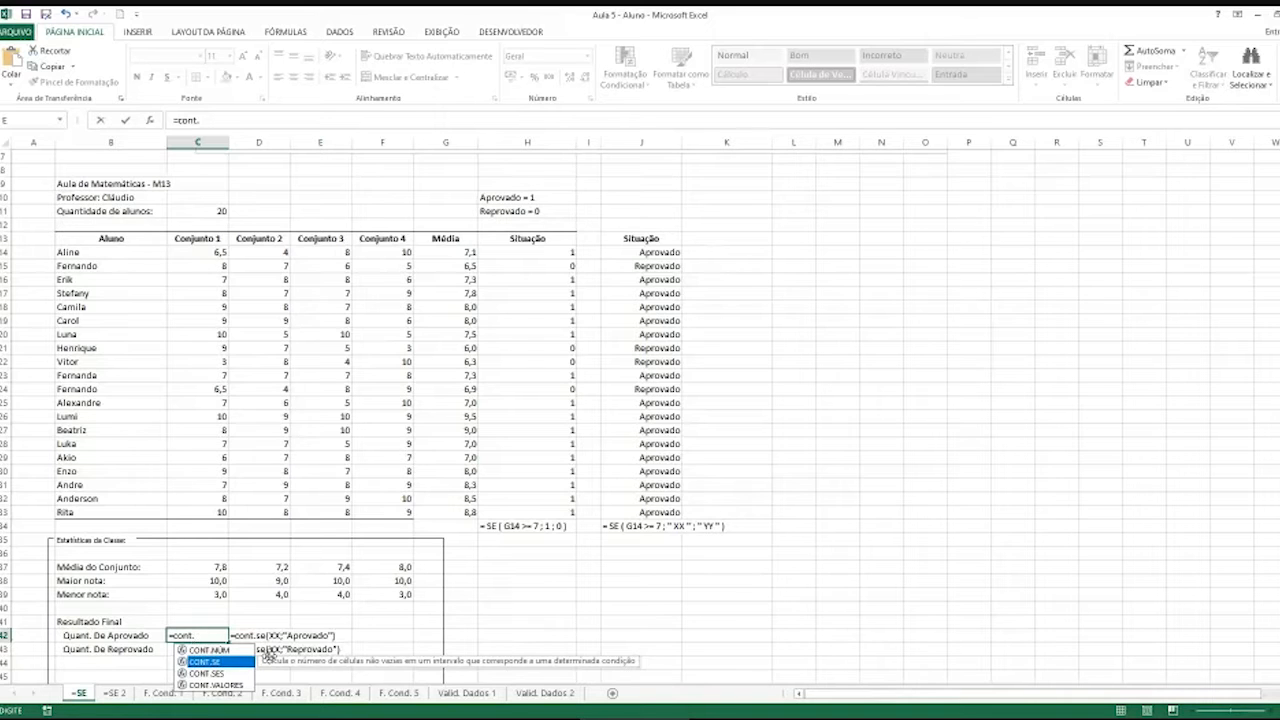
{"action": "key", "text": "Tab"}
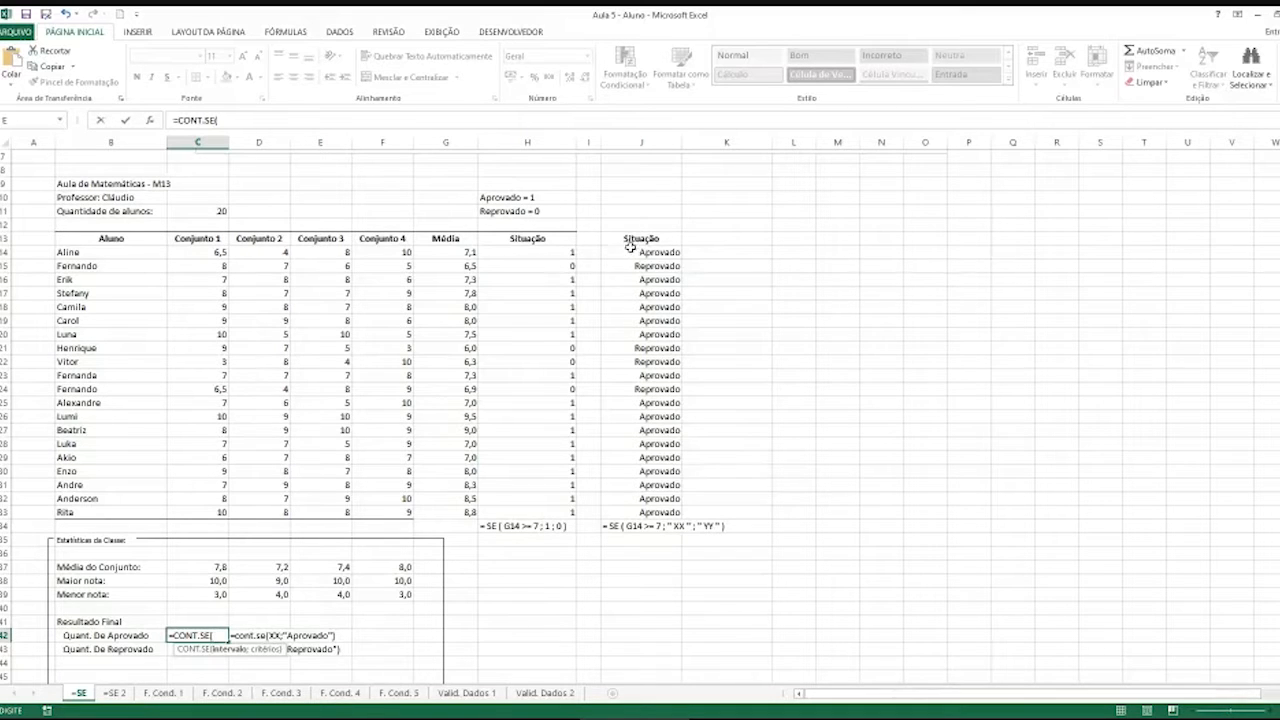
{"action": "left_click_drag", "start_coordinate": [645, 252], "coordinate": [645, 507]}
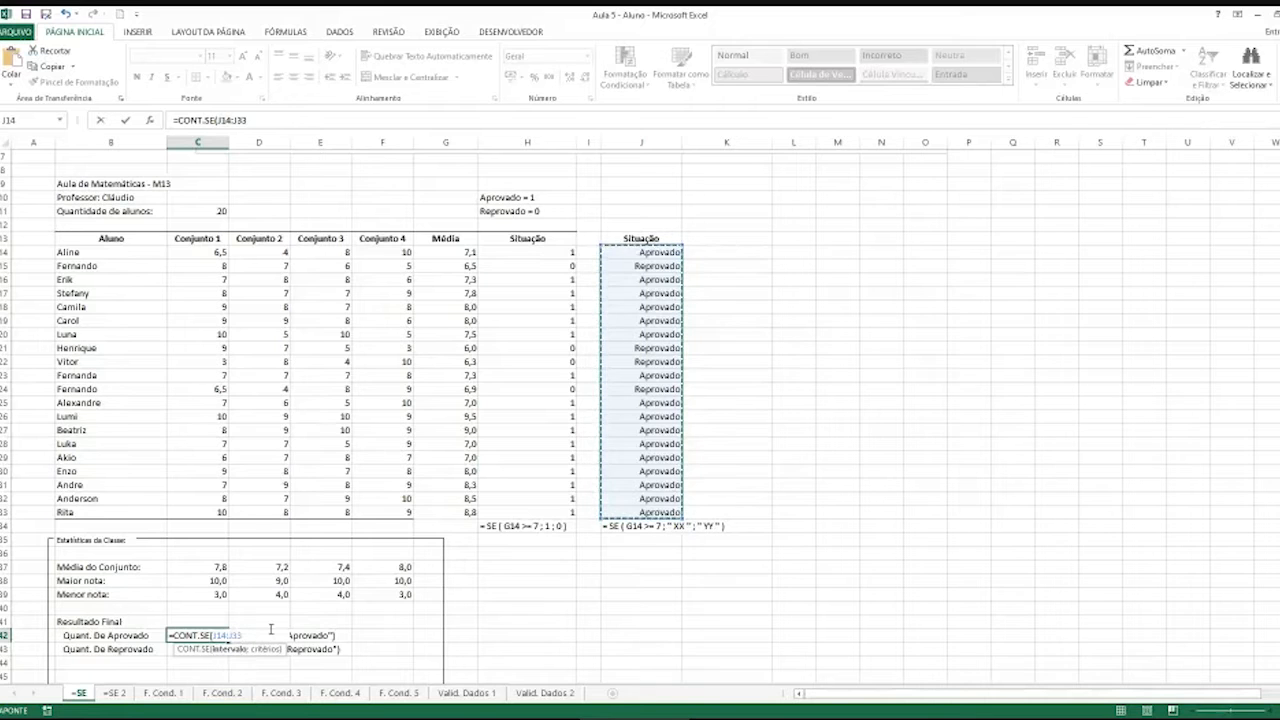
{"action": "type", "text": ";"}
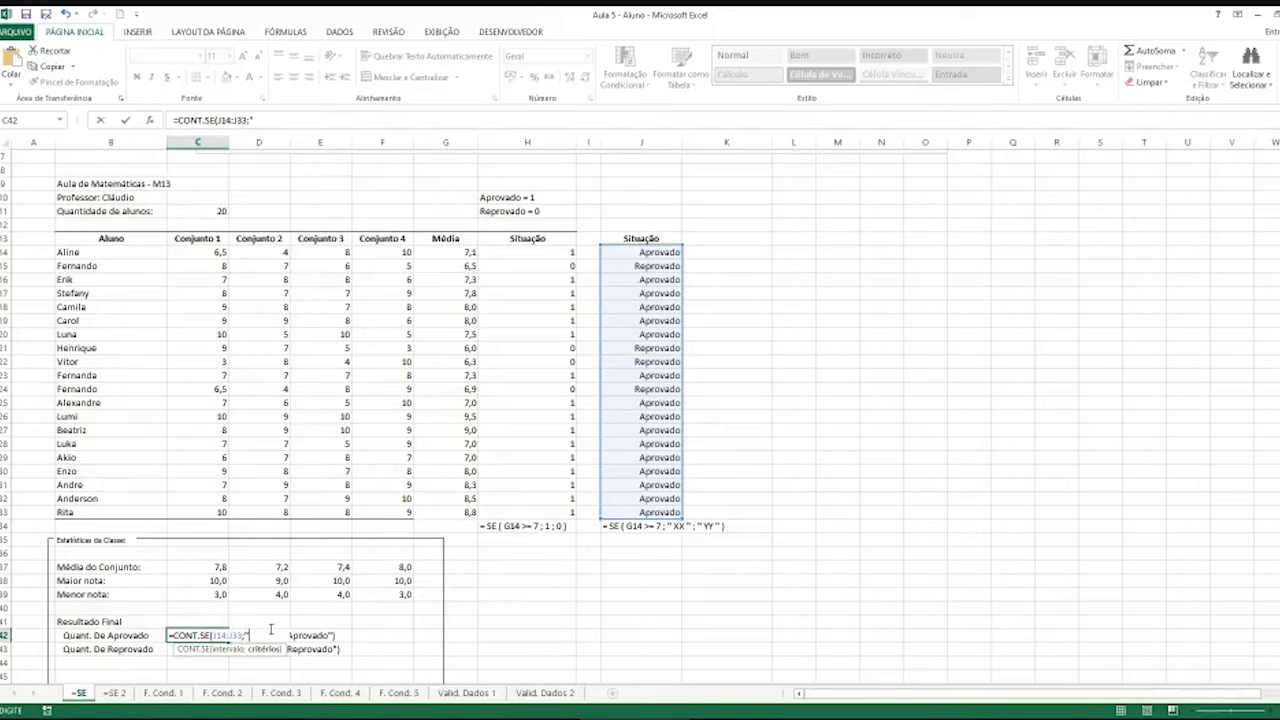
{"action": "type", "text": "Aprovado"}
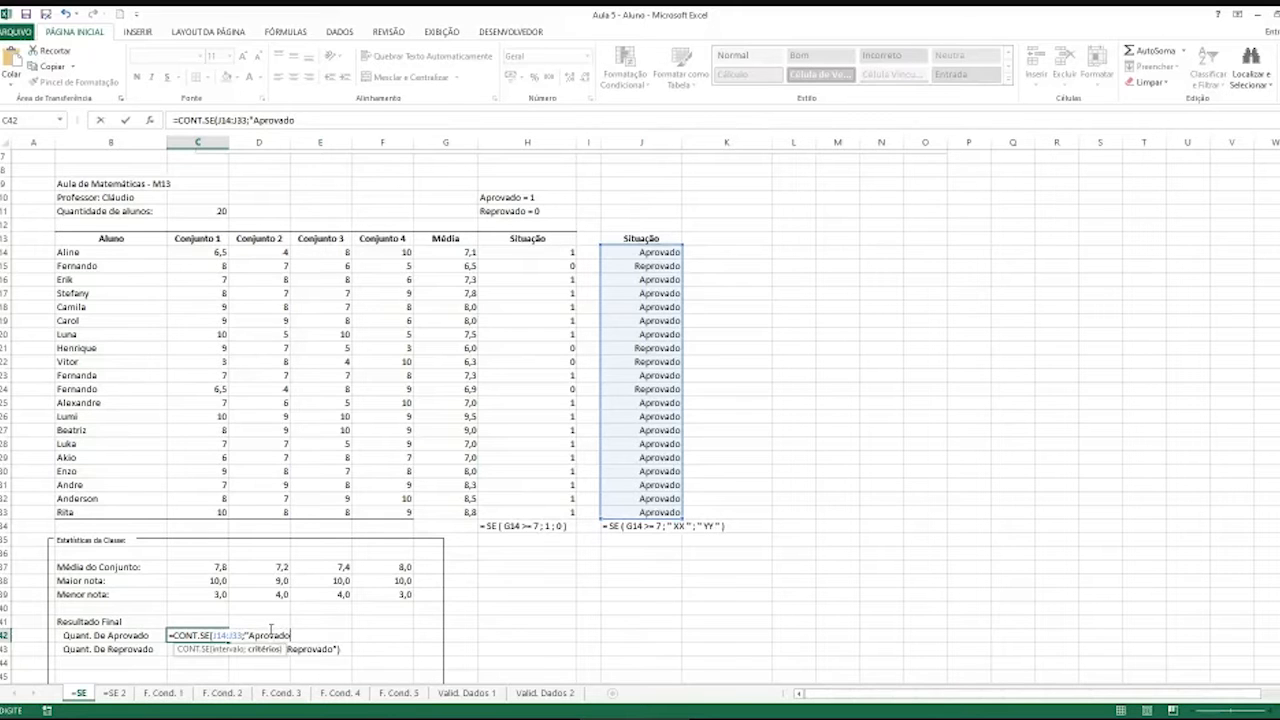
{"action": "type", "text": "\""}
{"action": "key", "text": "Return"}
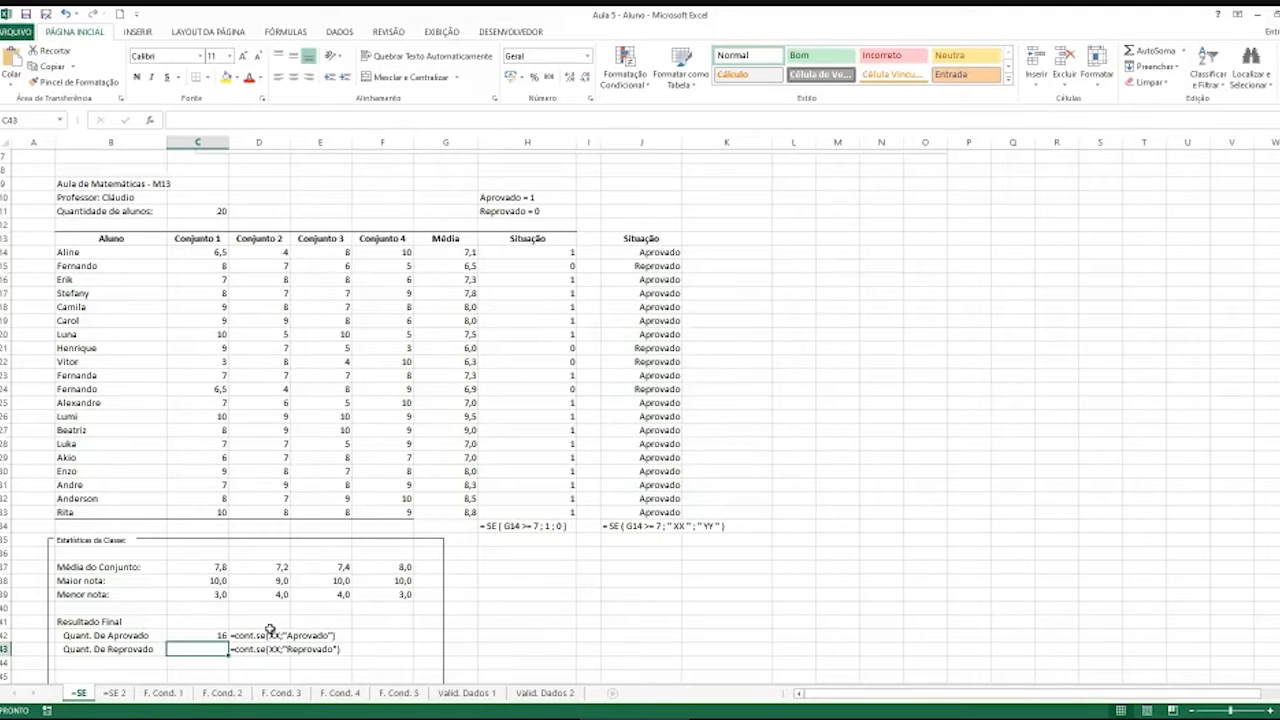
{"action": "left_click", "coordinate": [222, 636]}
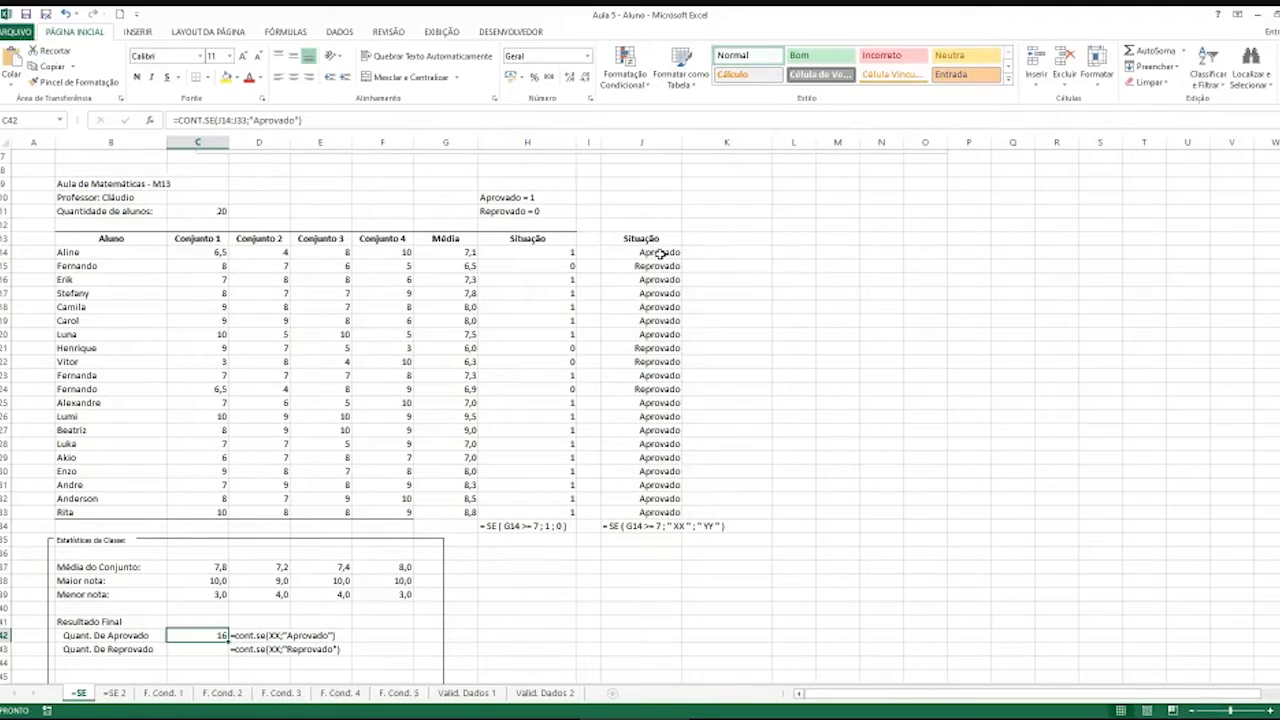
{"action": "left_click_drag", "start_coordinate": [660, 254], "coordinate": [668, 512]}
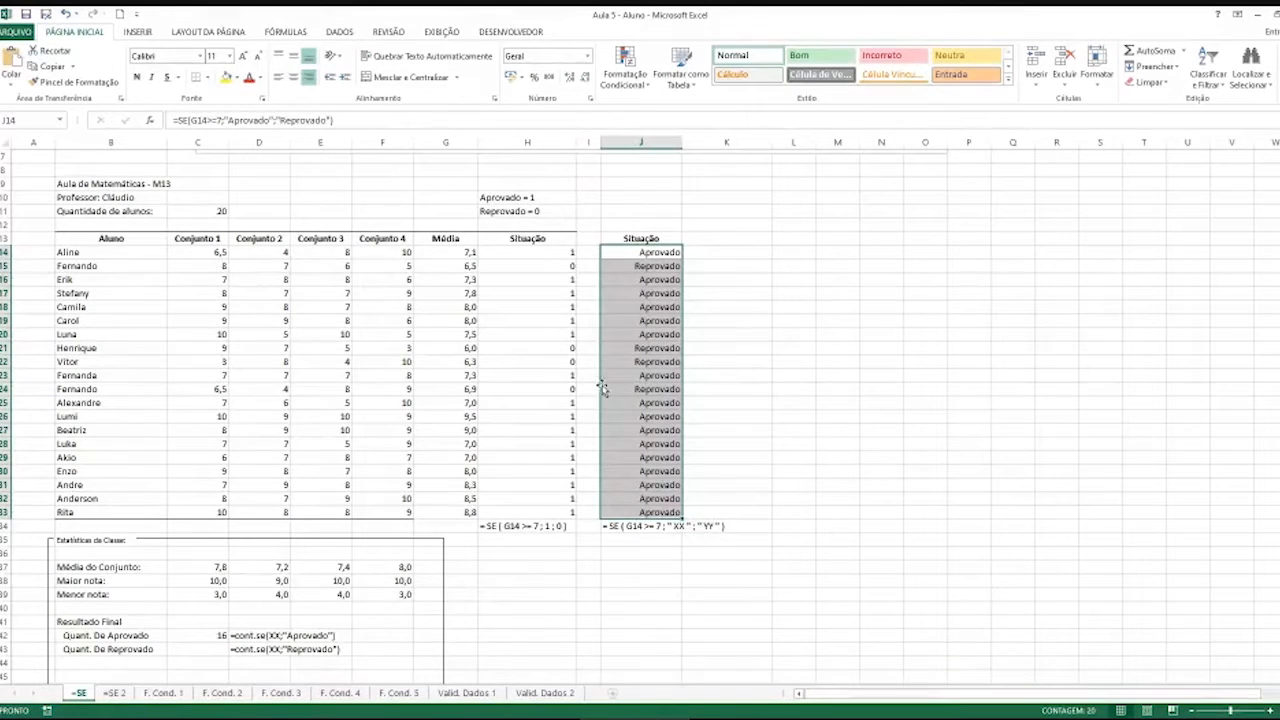
Count the failed students in C43 with the formula =CONT.SE(J14:J33;"Reprovado")
{"action": "left_click", "coordinate": [201, 646]}
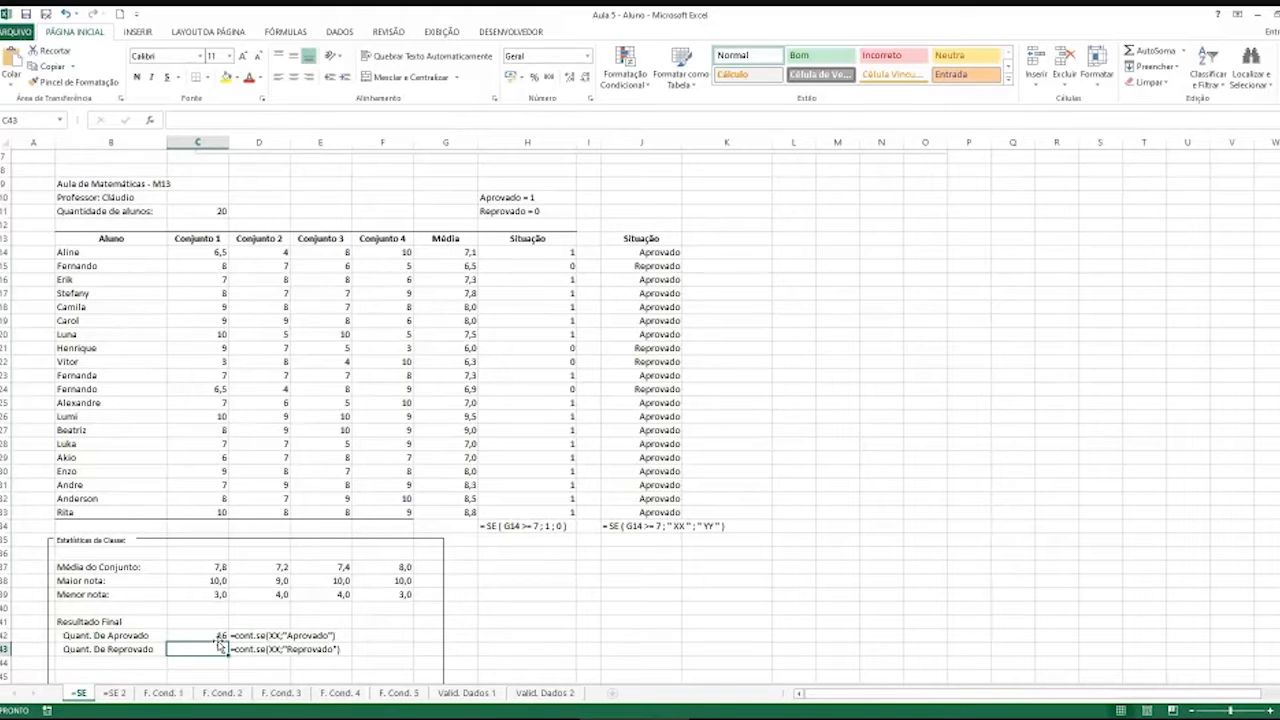
{"action": "type", "text": "="}
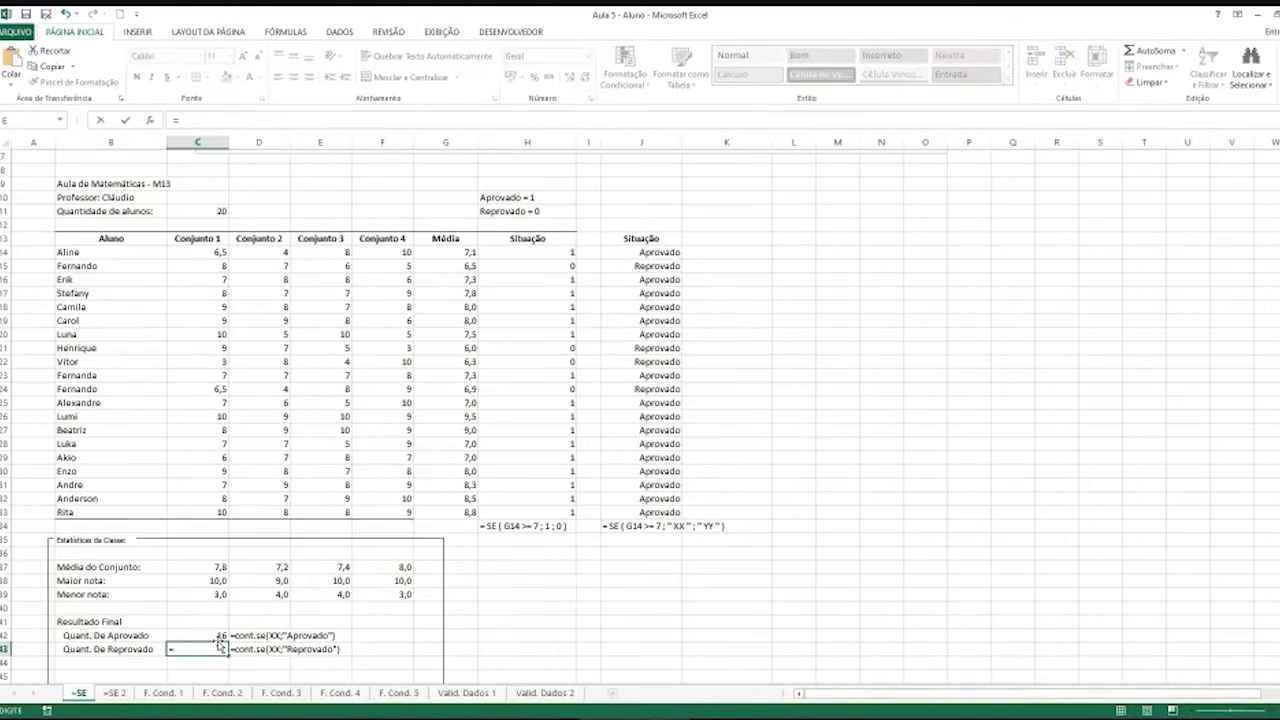
{"action": "type", "text": "con"}
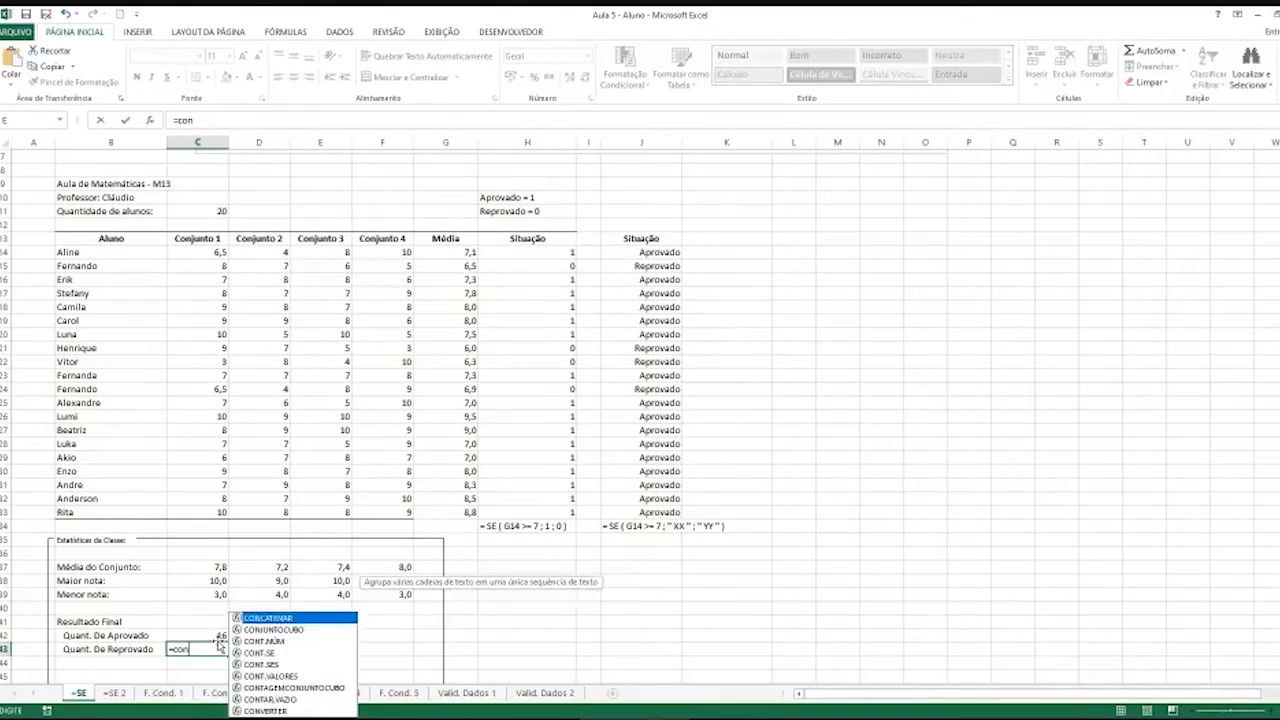
{"action": "type", "text": "t.se"}
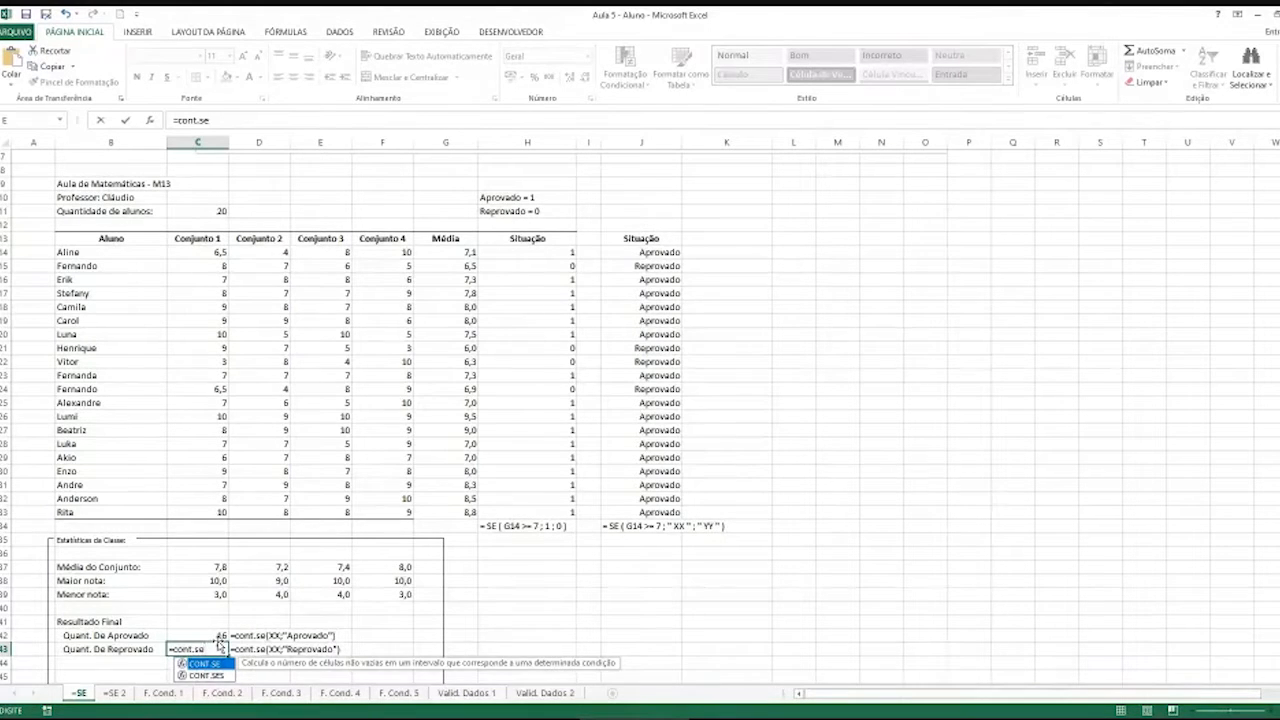
{"action": "key", "text": "Tab"}
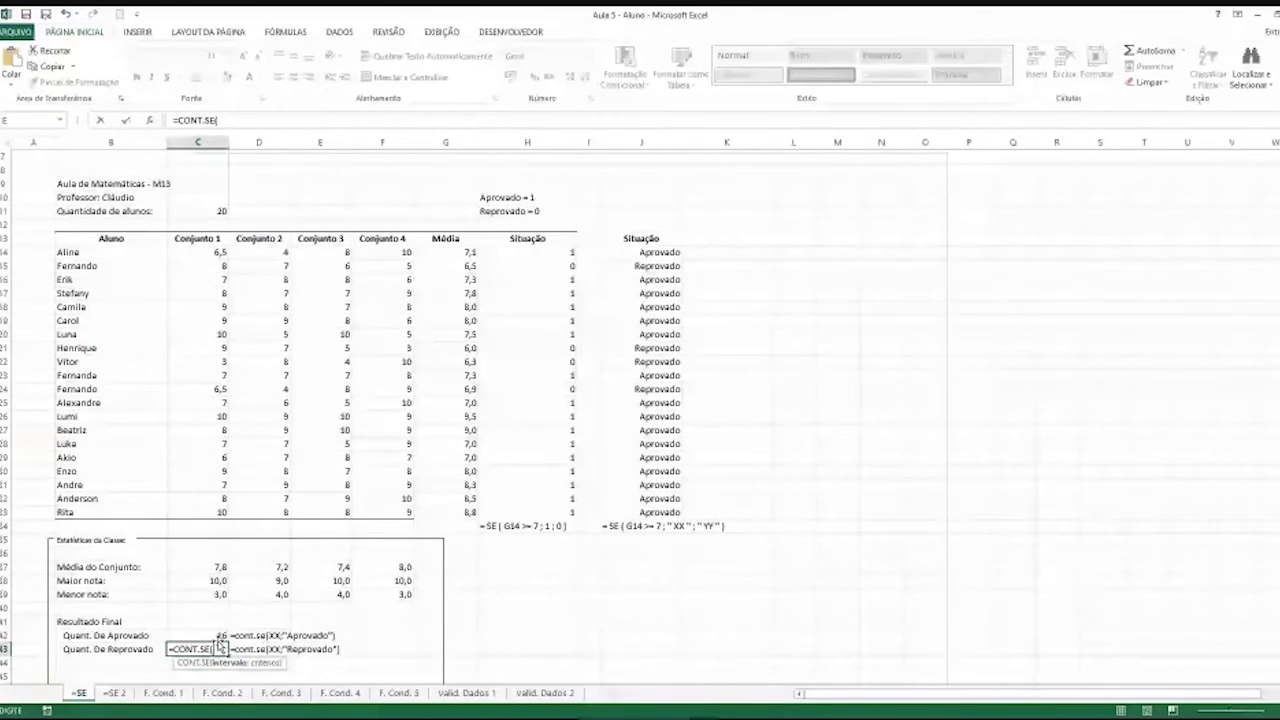
{"action": "left_click_drag", "start_coordinate": [660, 252], "coordinate": [647, 508]}
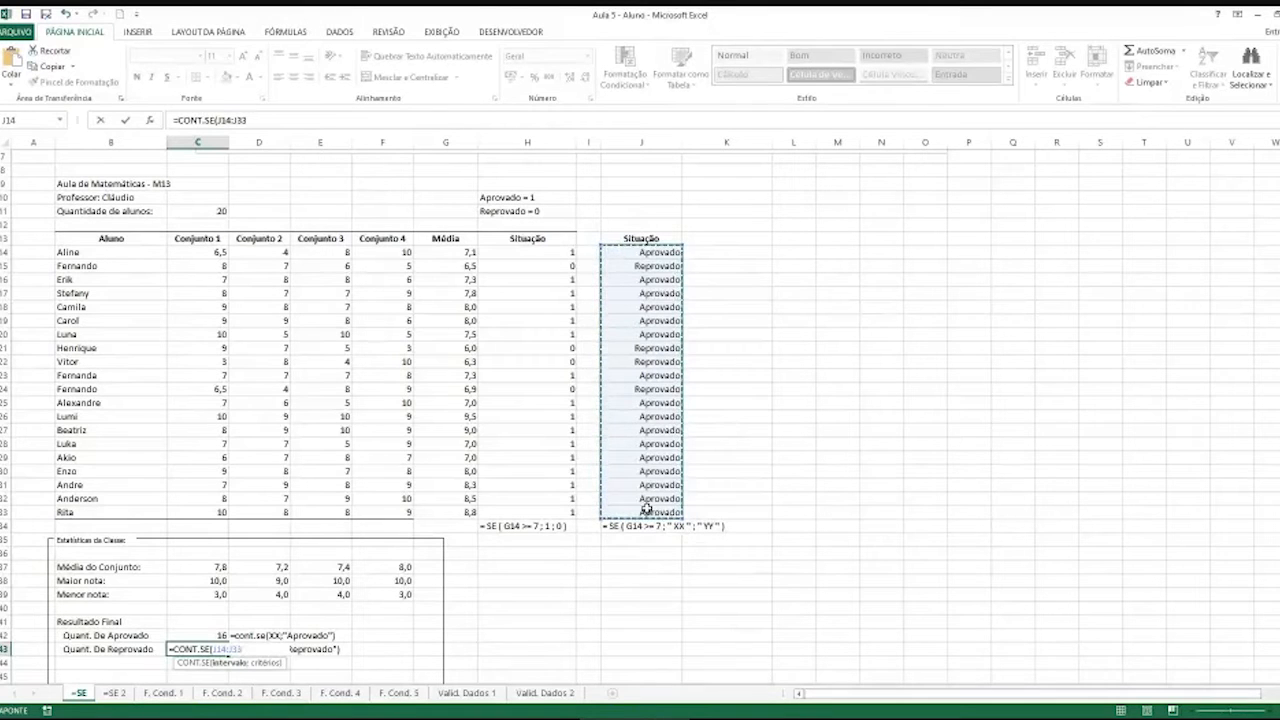
{"action": "type", "text": ";"}
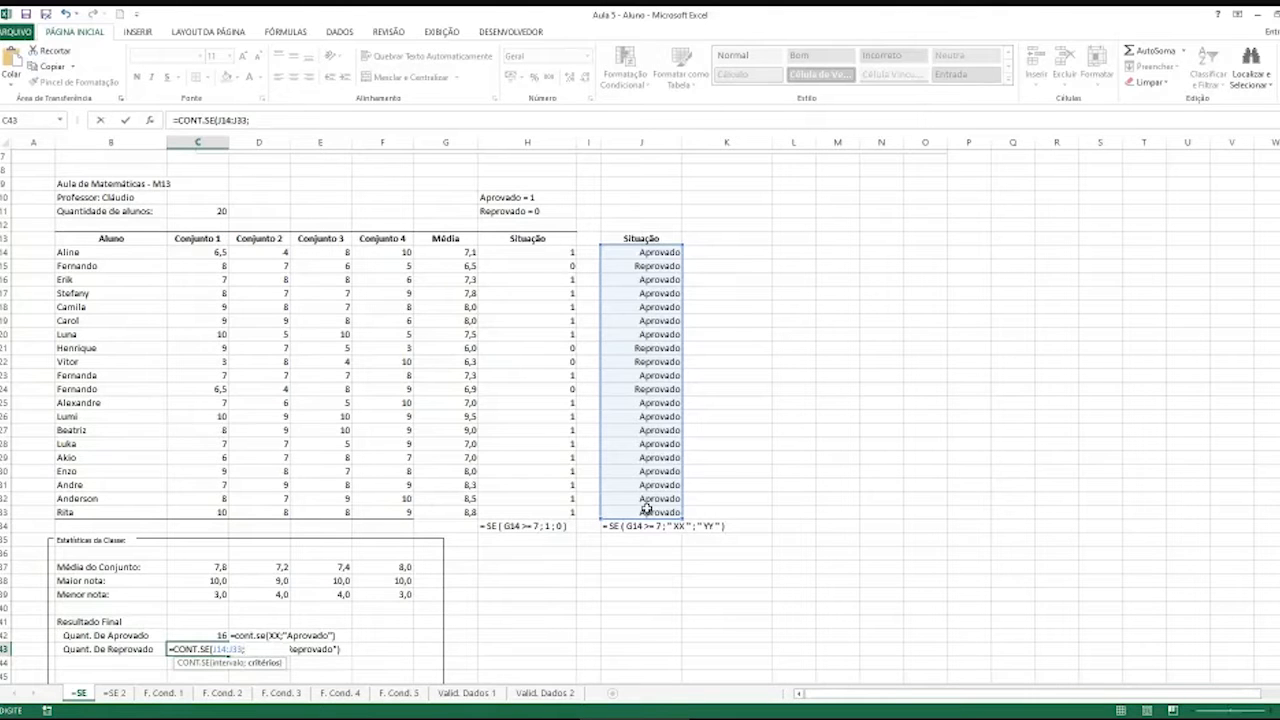
{"action": "type", "text": "\"Reprovado"}
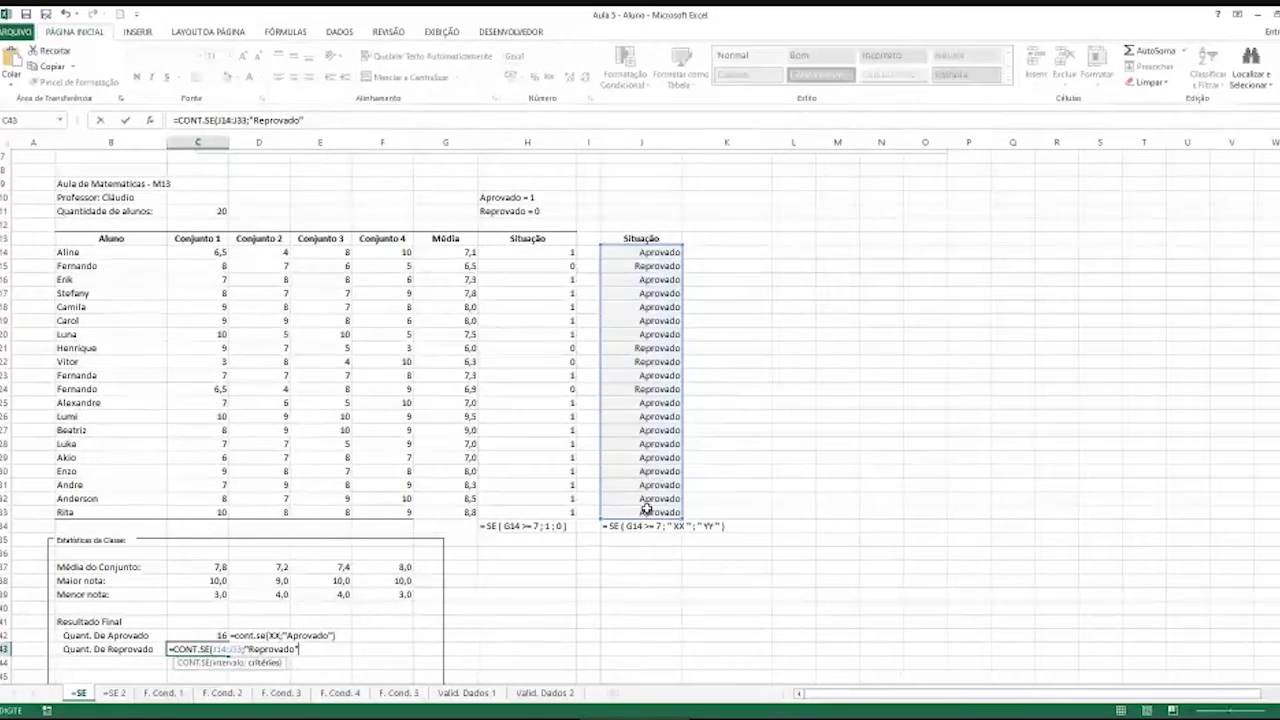
{"action": "key", "text": "Return"}
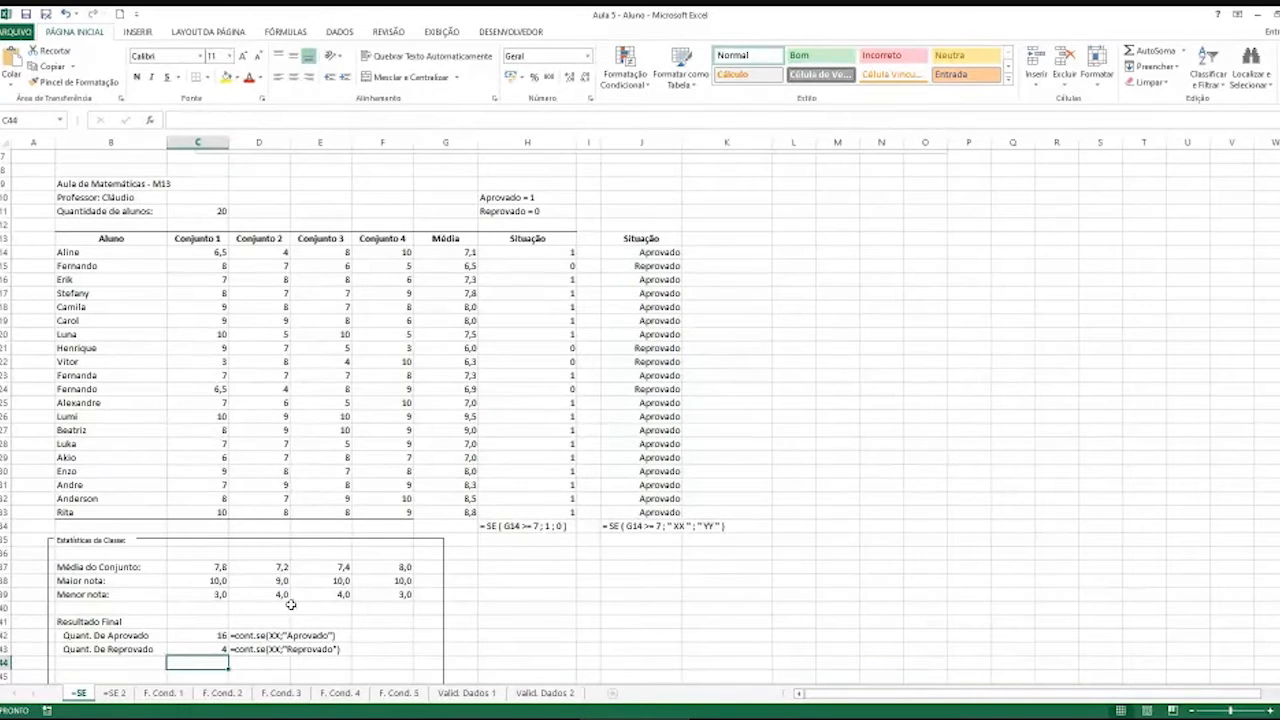
Check the failed count in C43 against the individual Reprovado entries in the text Situação column
{"action": "left_click", "coordinate": [226, 650]}
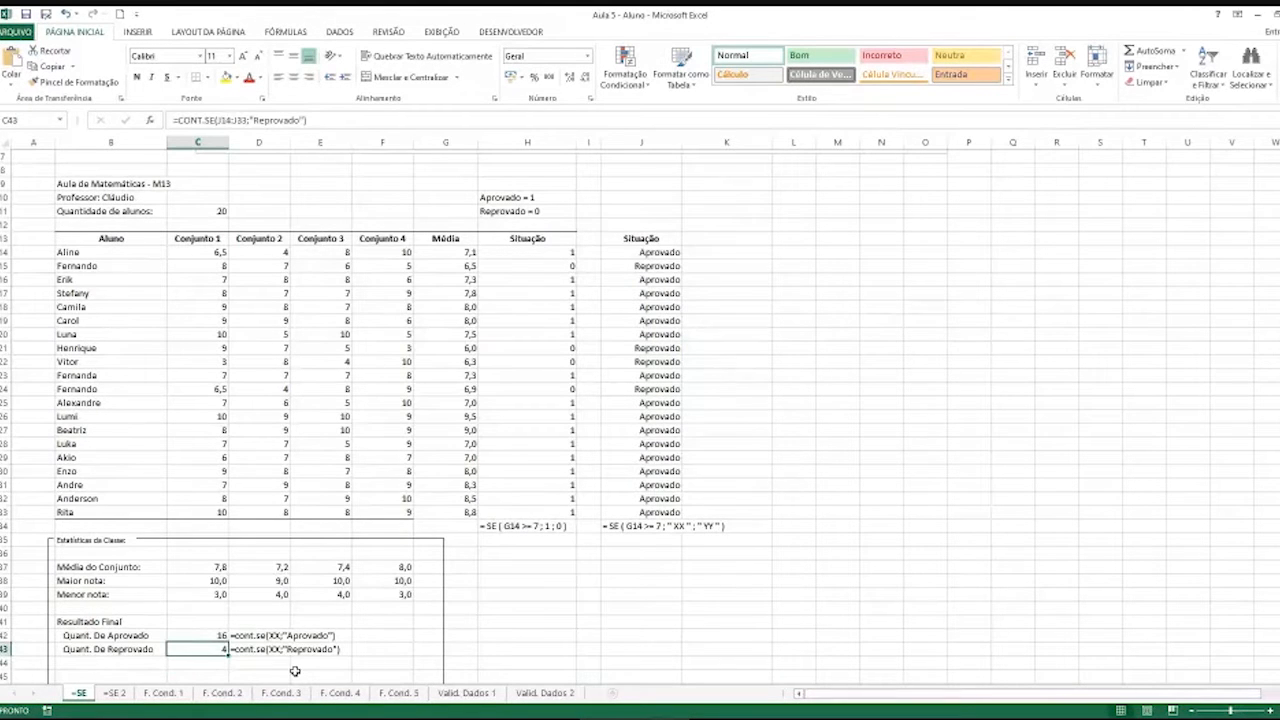
{"action": "left_click", "coordinate": [664, 266]}
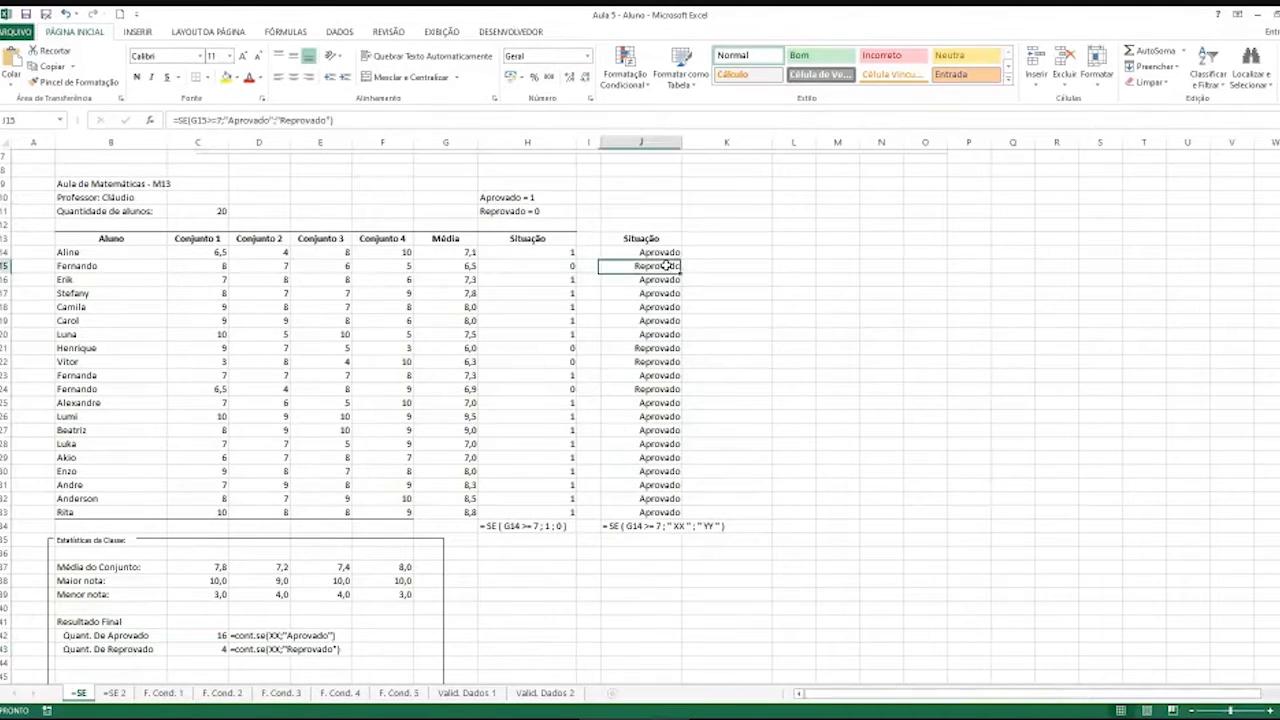
{"action": "left_click", "coordinate": [665, 348]}
{"action": "left_click", "coordinate": [660, 361]}
{"action": "left_click_drag", "start_coordinate": [655, 389], "coordinate": [131, 397]}
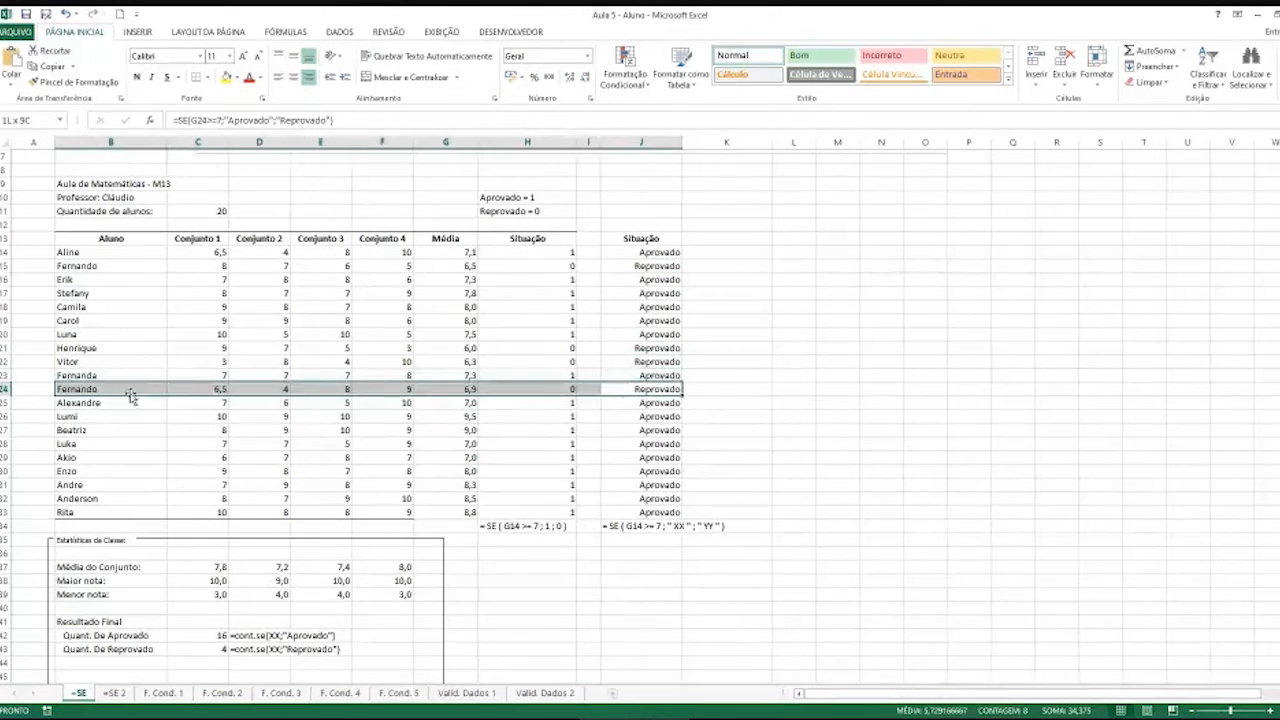
{"action": "left_click", "coordinate": [657, 393]}
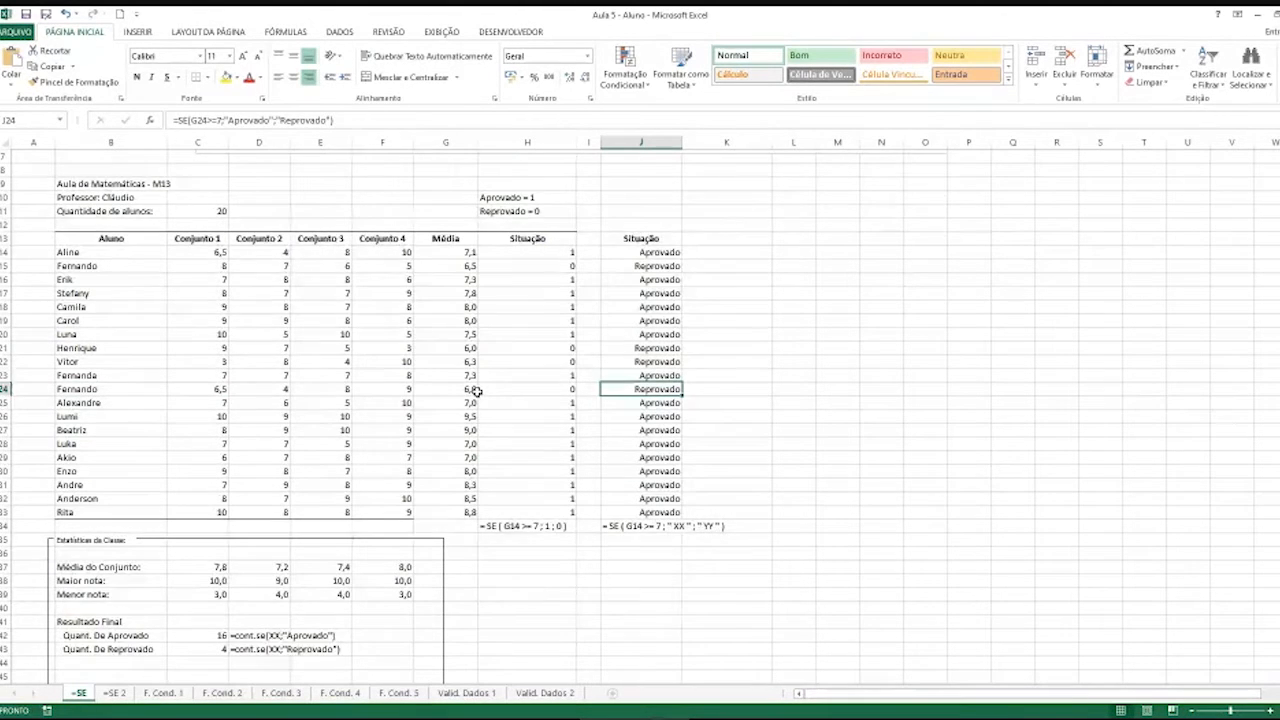
{"action": "scroll", "coordinate": [477, 391], "scroll_direction": "up", "scroll_amount": 2}
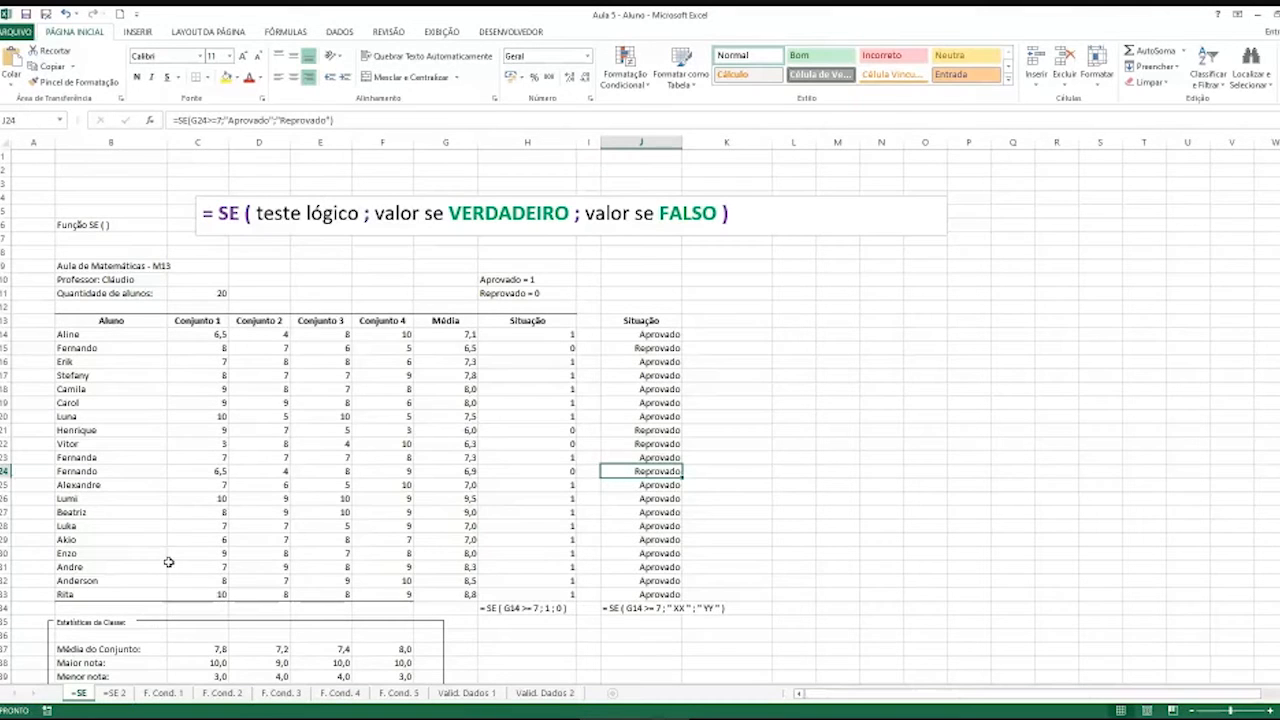
Open the =SE 2 sheet and examine its class header, the student count formula in C11, and the Média and Situação columns
{"action": "left_click", "coordinate": [127, 694]}
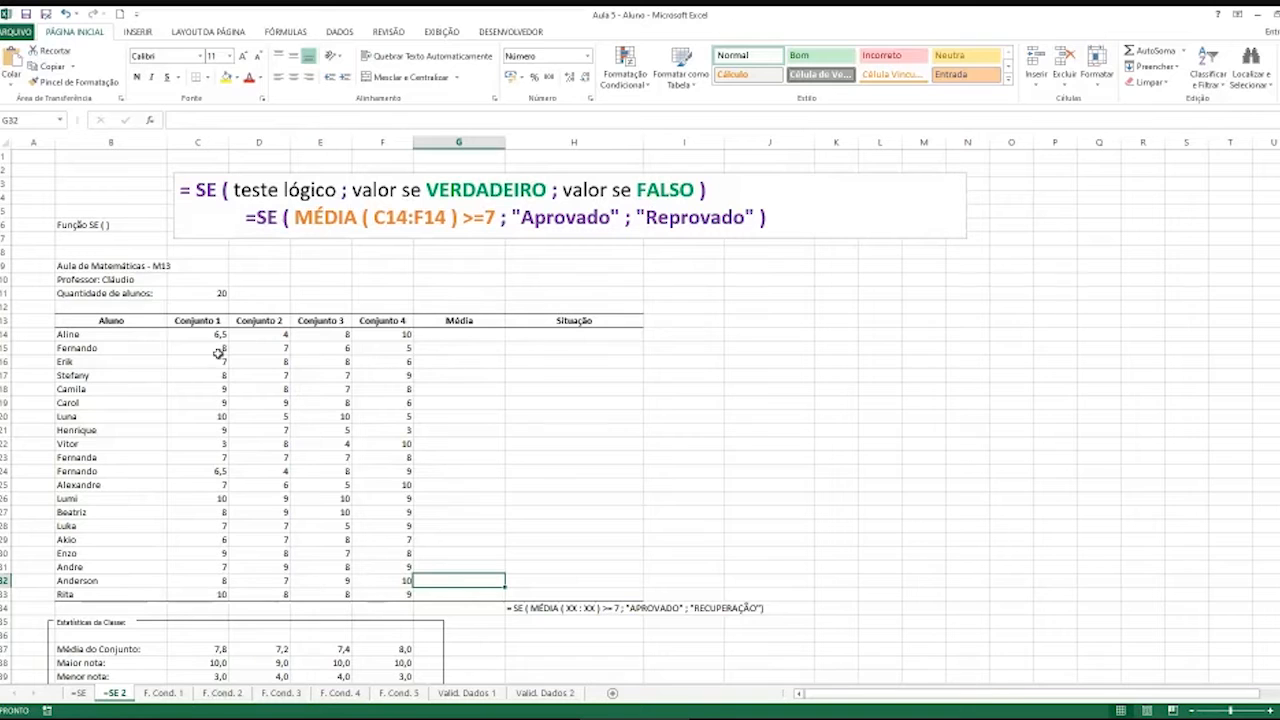
{"action": "left_click", "coordinate": [129, 268]}
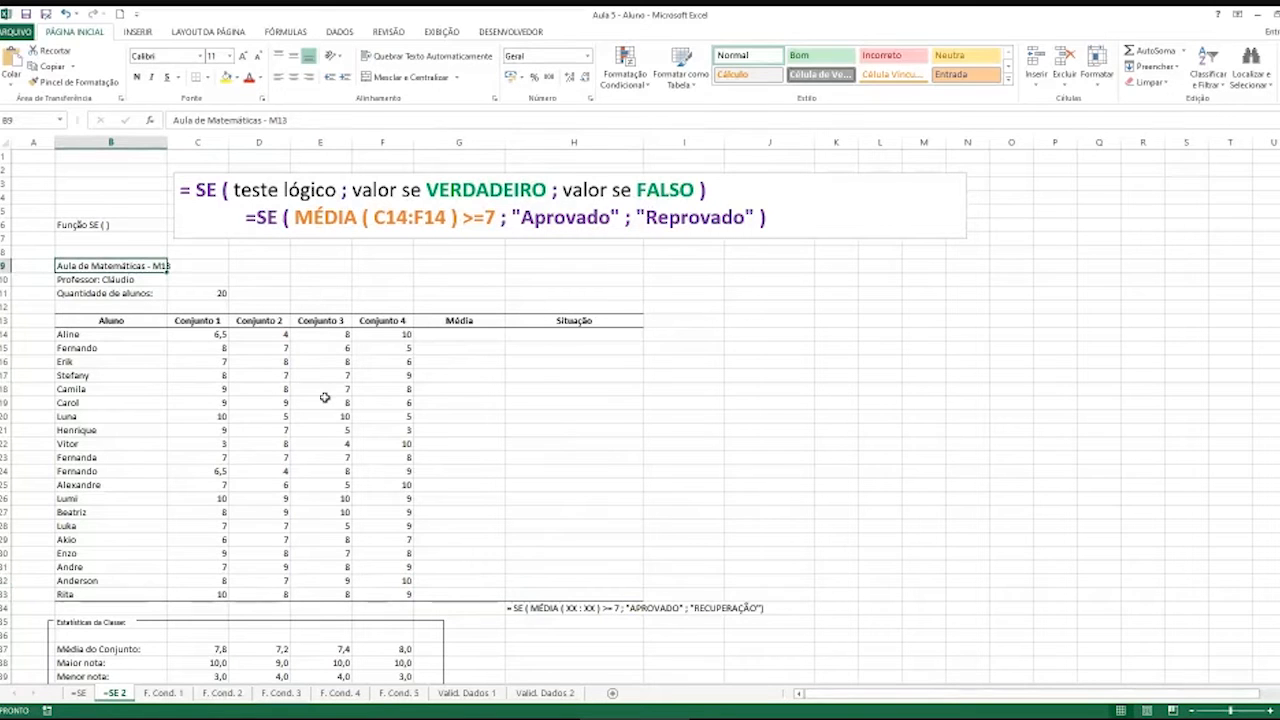
{"action": "key", "text": "Down"}
{"action": "key", "text": "Down"}
{"action": "left_click", "coordinate": [191, 291]}
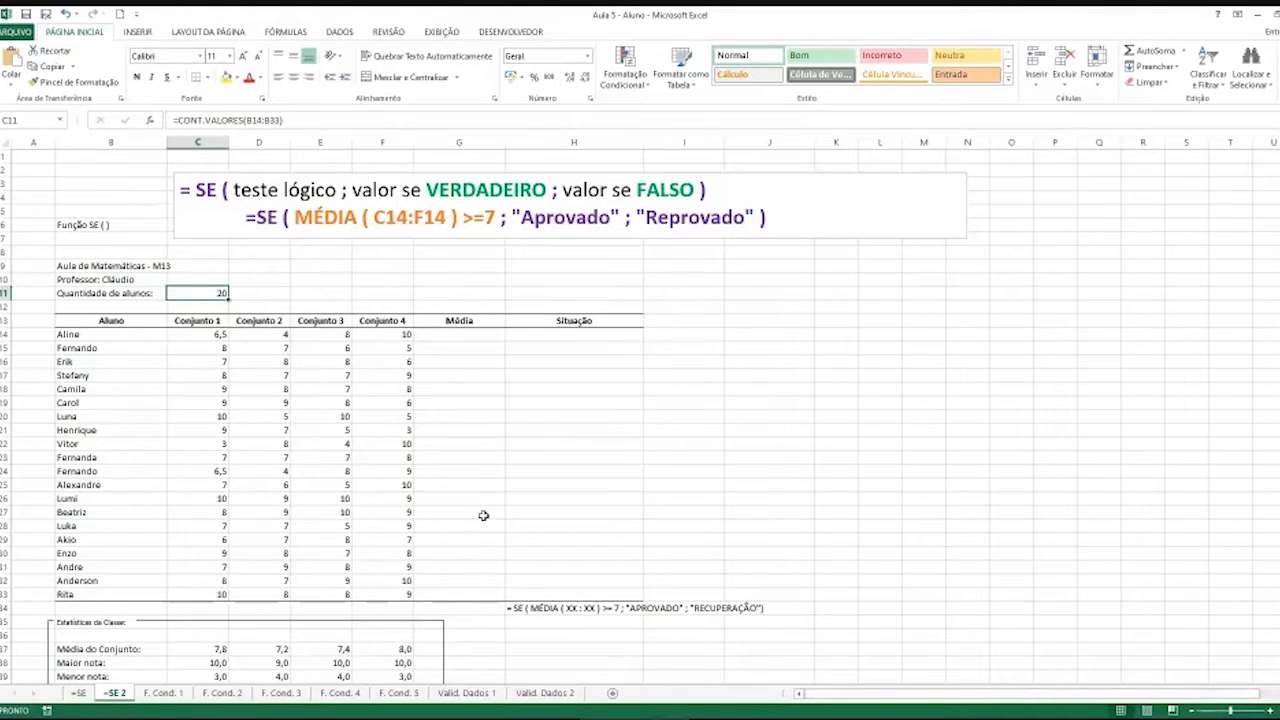
{"action": "left_click", "coordinate": [552, 335]}
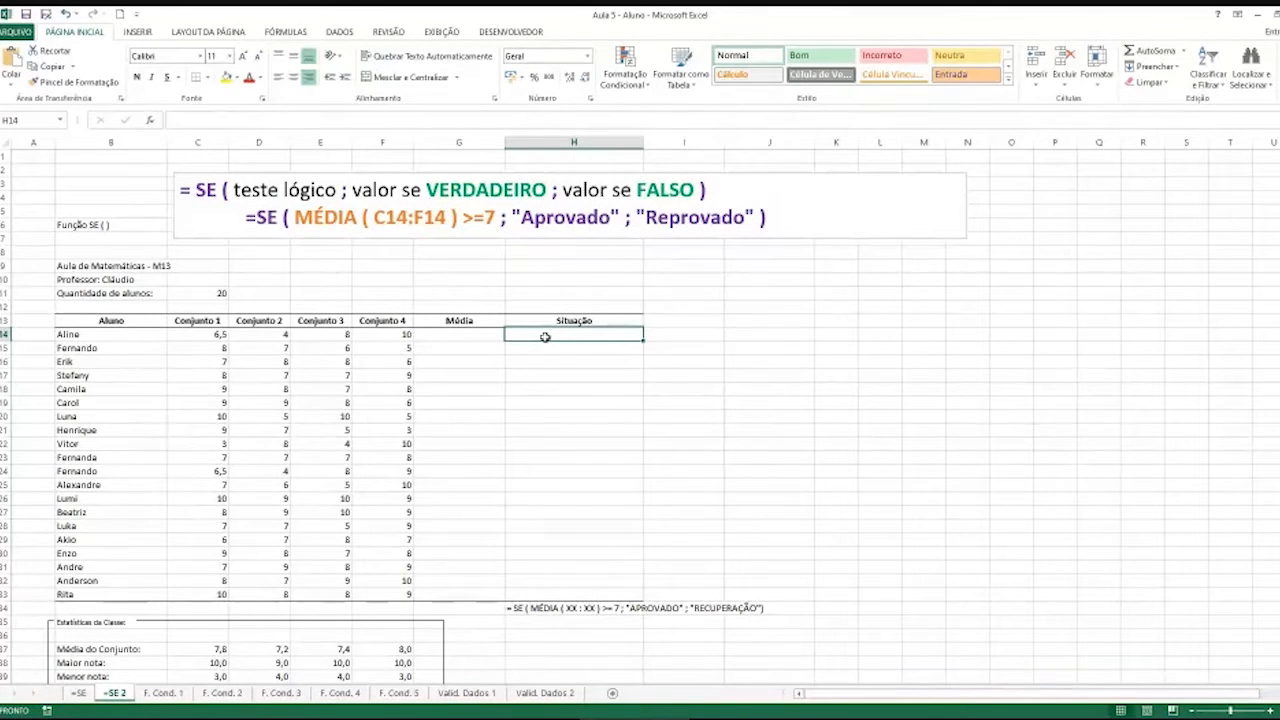
{"action": "left_click_drag", "start_coordinate": [470, 292], "coordinate": [481, 614]}
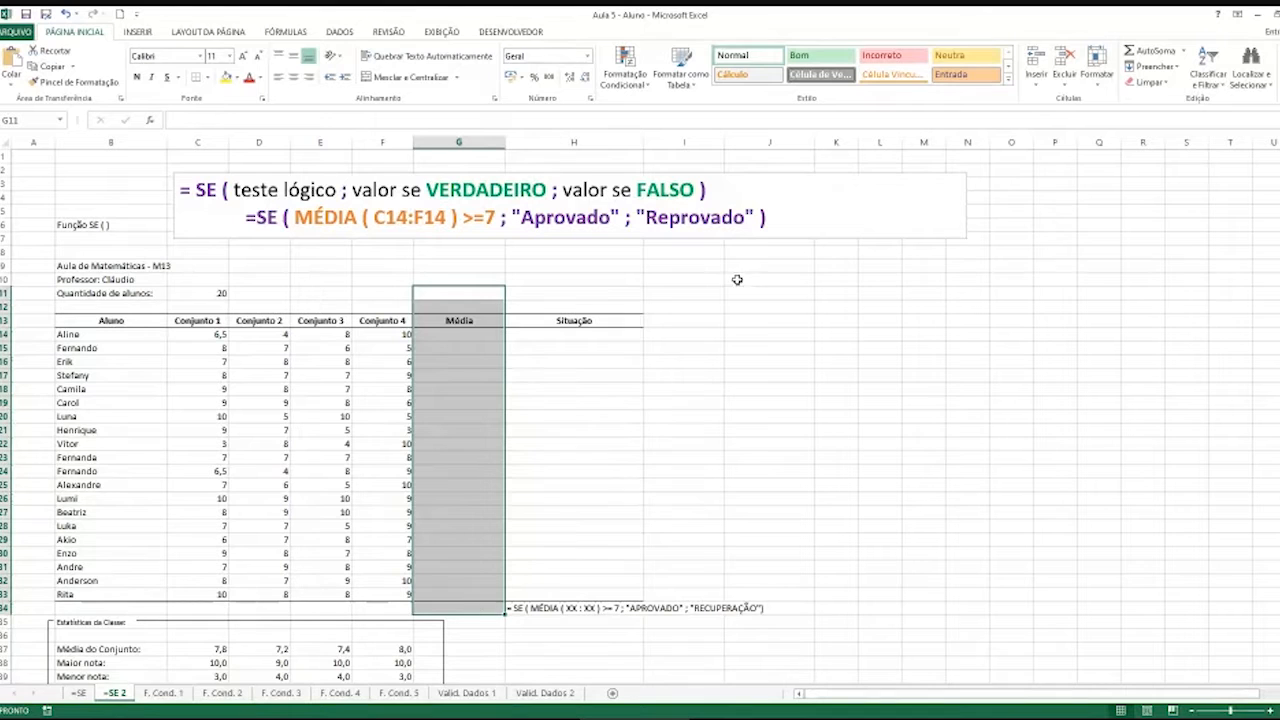
Review the Média values in G14:G33 on the =SE sheet for comparison, and return to H14 on the =SE 2 sheet
{"action": "left_click", "coordinate": [81, 693]}
{"action": "left_click_drag", "start_coordinate": [437, 336], "coordinate": [440, 594]}
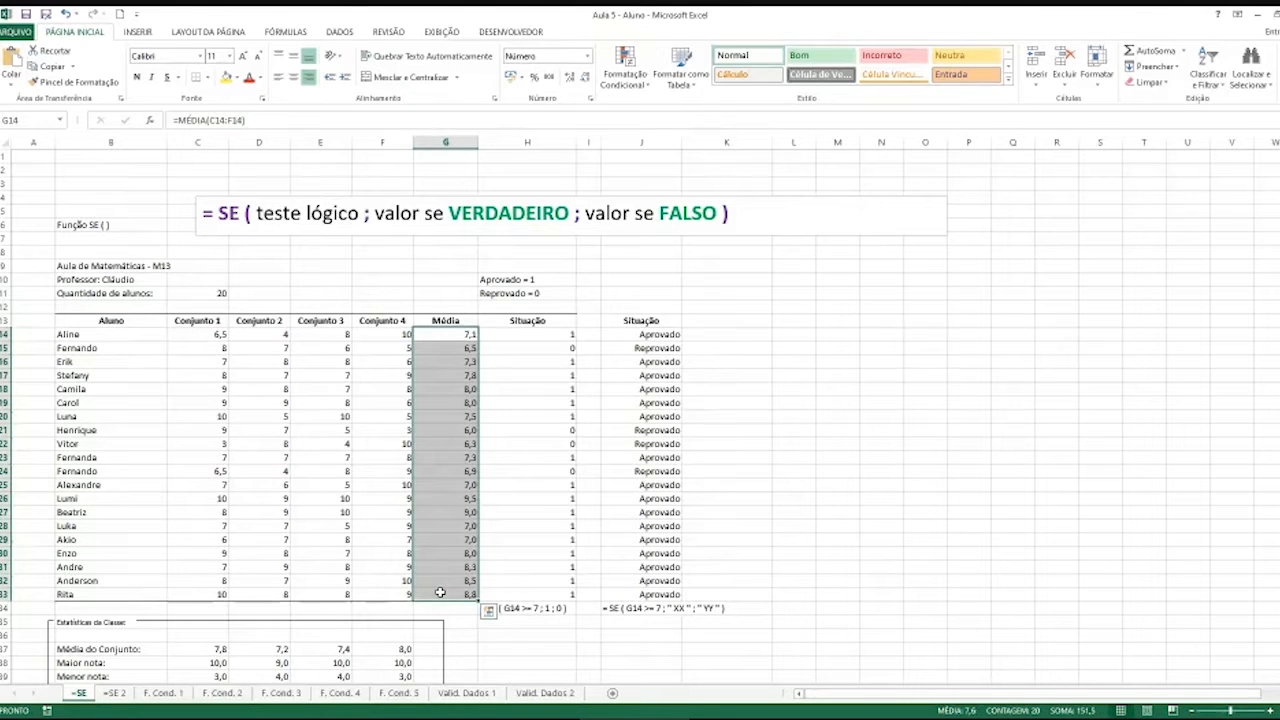
{"action": "left_click", "coordinate": [114, 693]}
{"action": "left_click", "coordinate": [571, 336]}
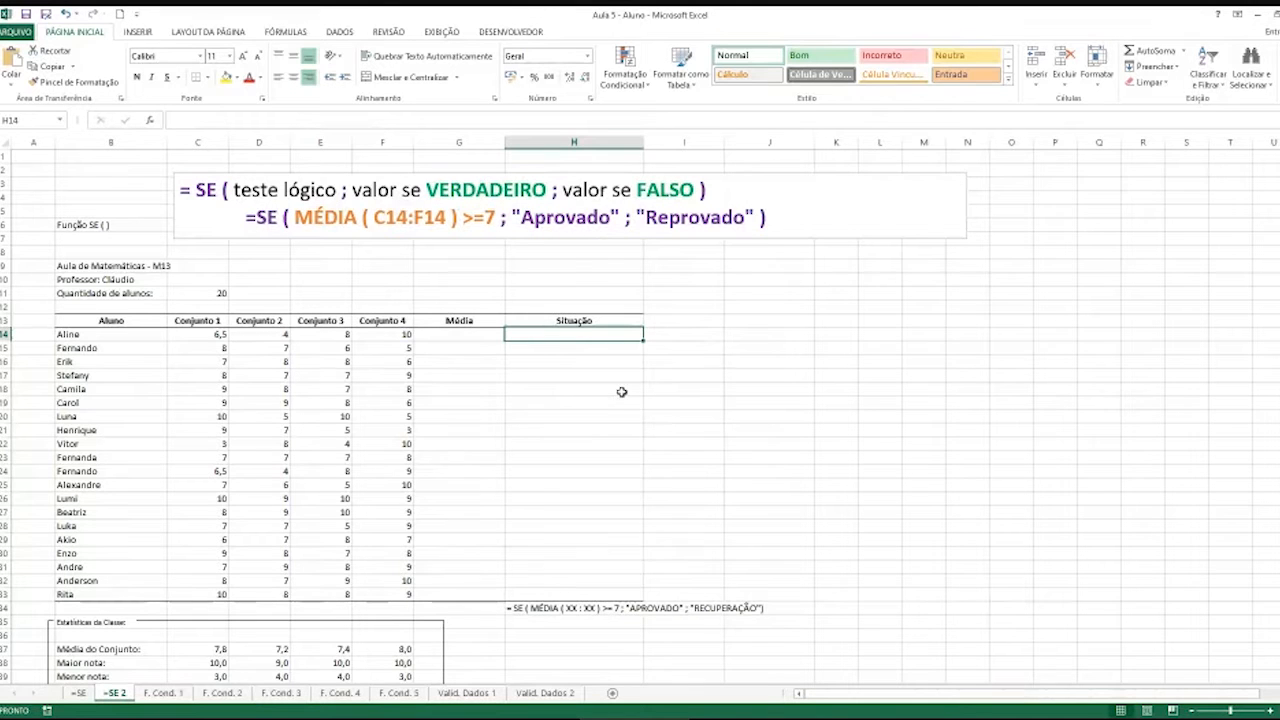
Start a SE formula in H14 with the logical test MÉDIA(C14:F14)>=7, following the example formula above the table
{"action": "left_click_drag", "start_coordinate": [244, 218], "coordinate": [810, 222]}
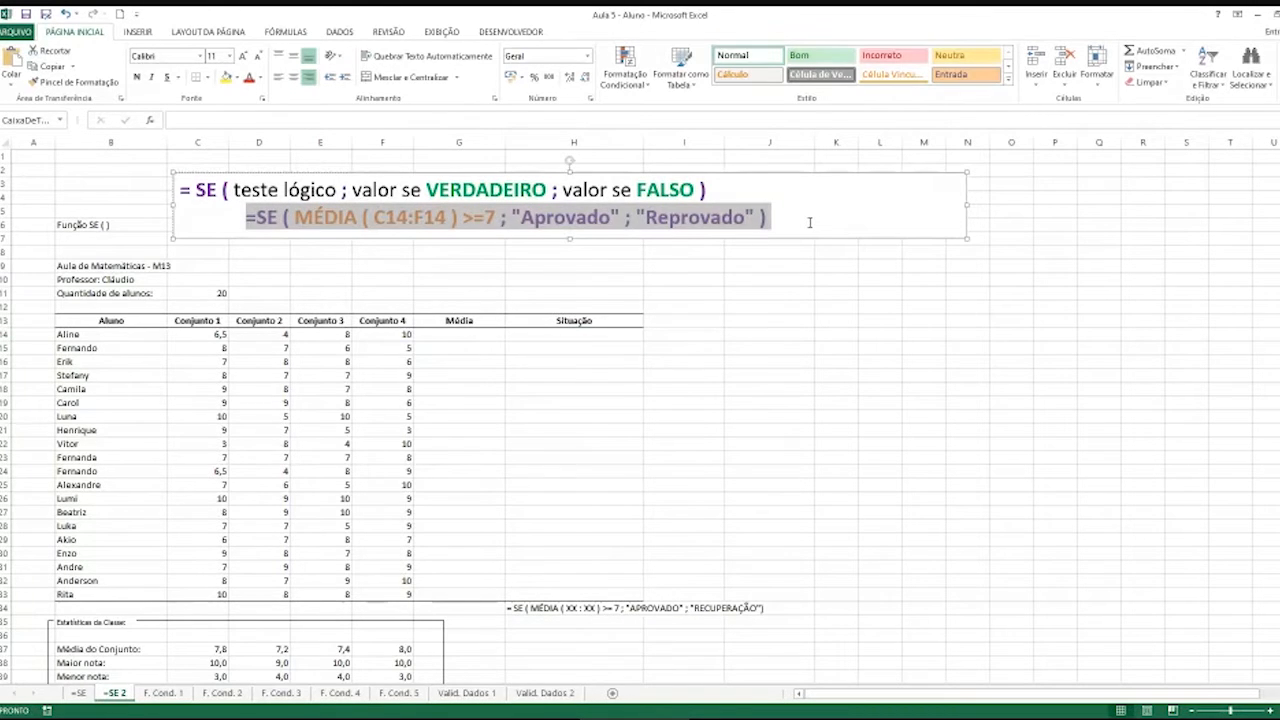
{"action": "left_click", "coordinate": [630, 335]}
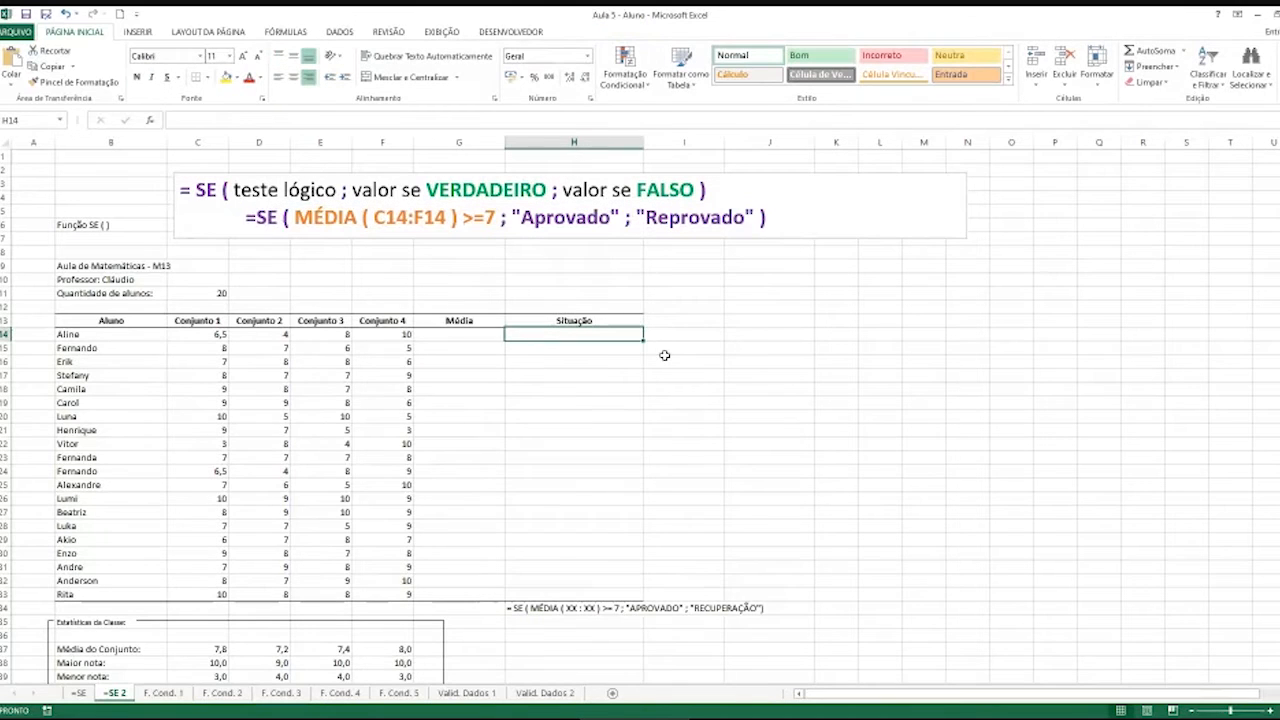
{"action": "type", "text": "=se"}
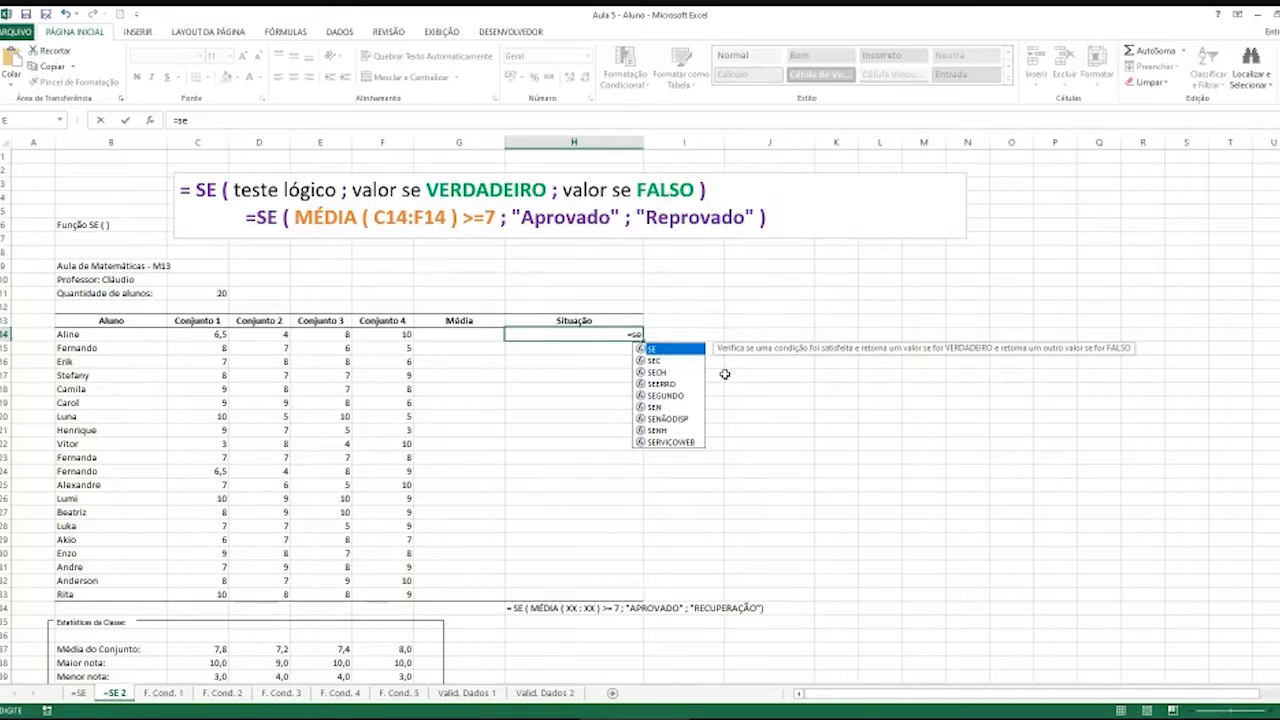
{"action": "key", "text": "Tab"}
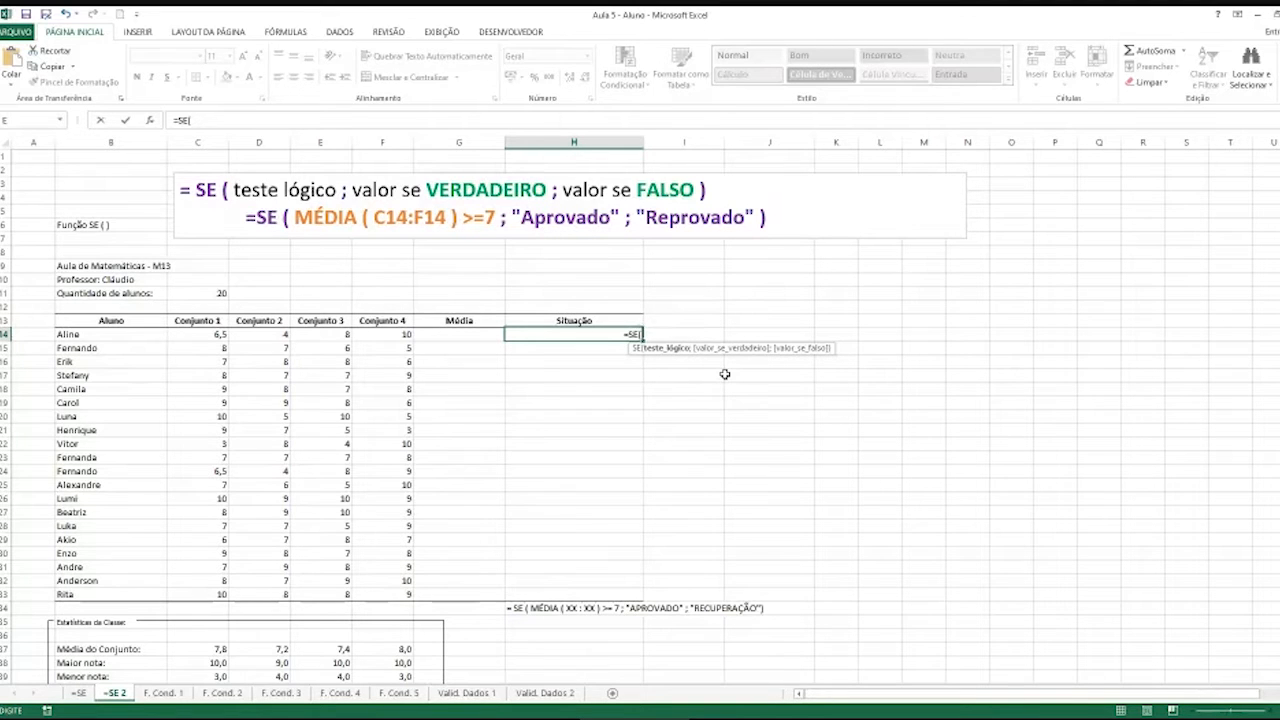
{"action": "type", "text": "méd"}
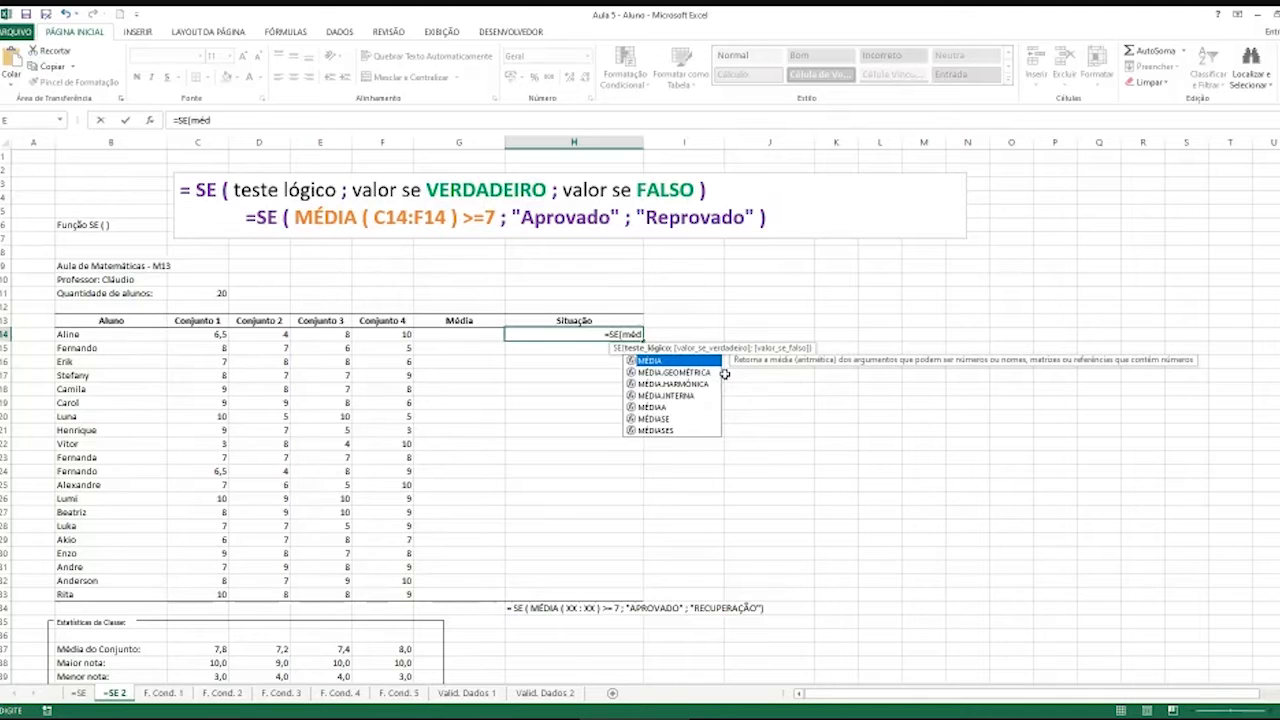
{"action": "key", "text": "Tab"}
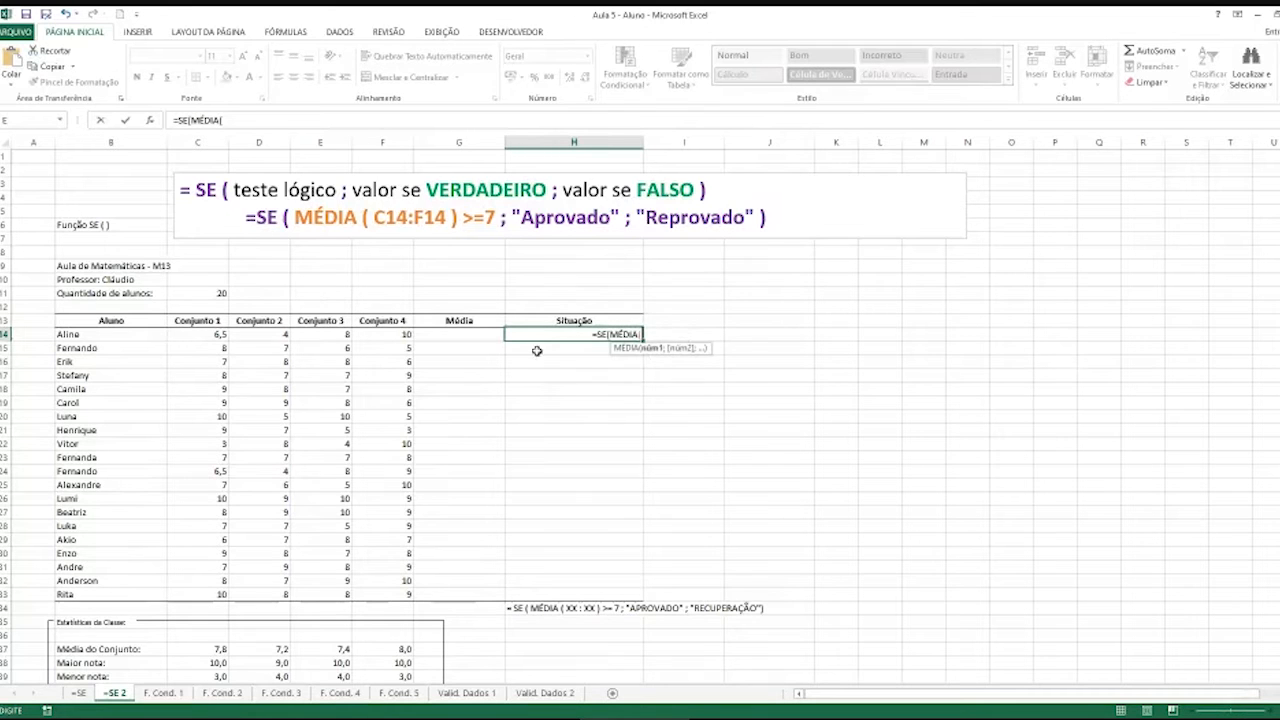
{"action": "left_click_drag", "start_coordinate": [215, 334], "coordinate": [382, 333]}
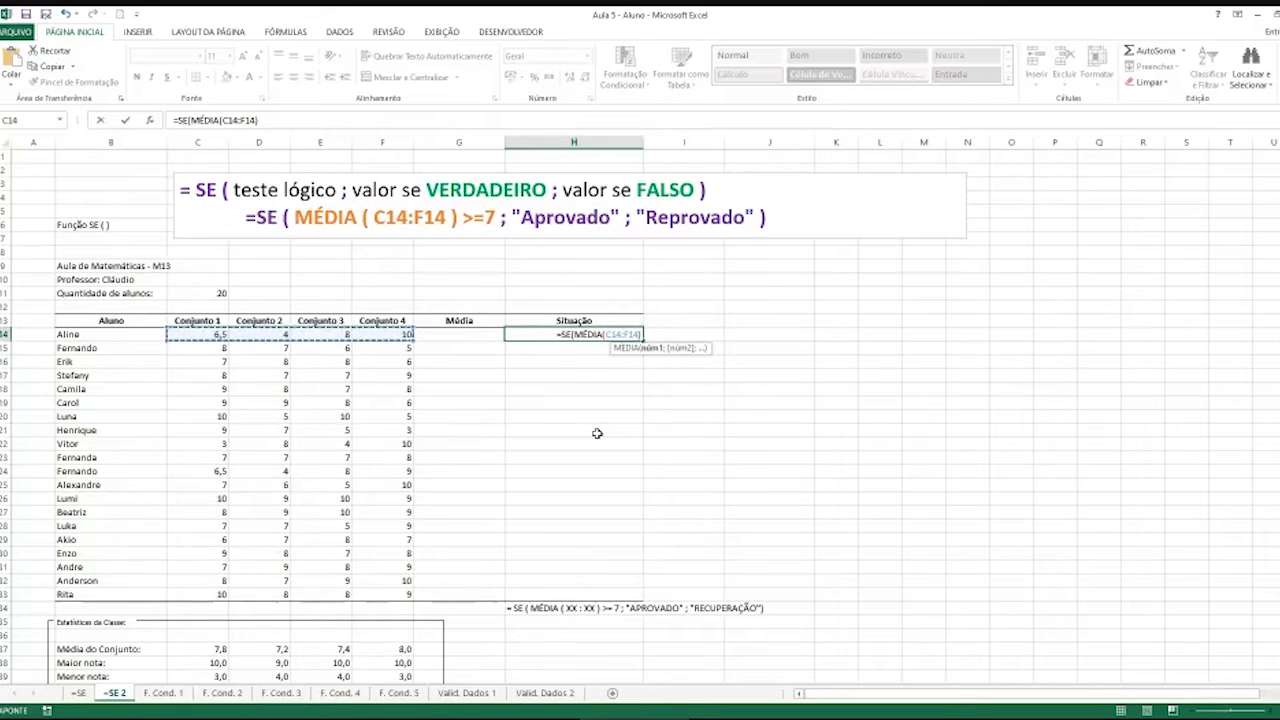
{"action": "type", "text": ")"}
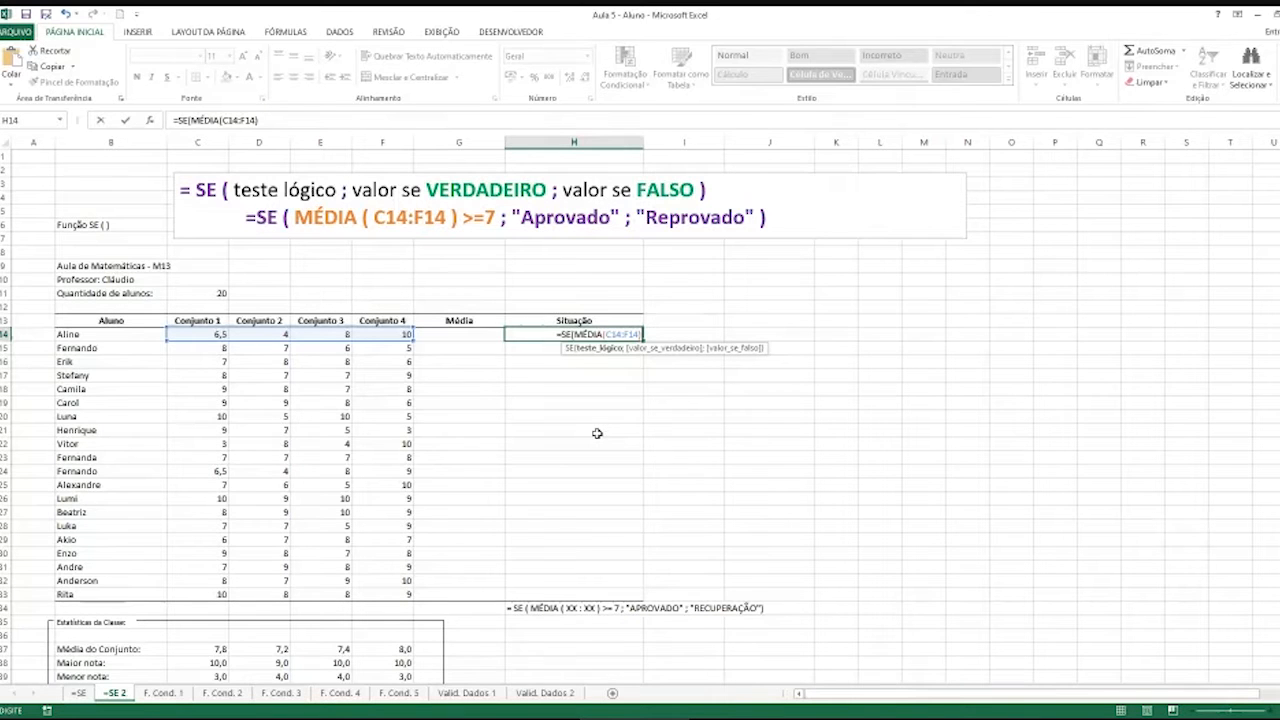
{"action": "type", "text": ">=8"}
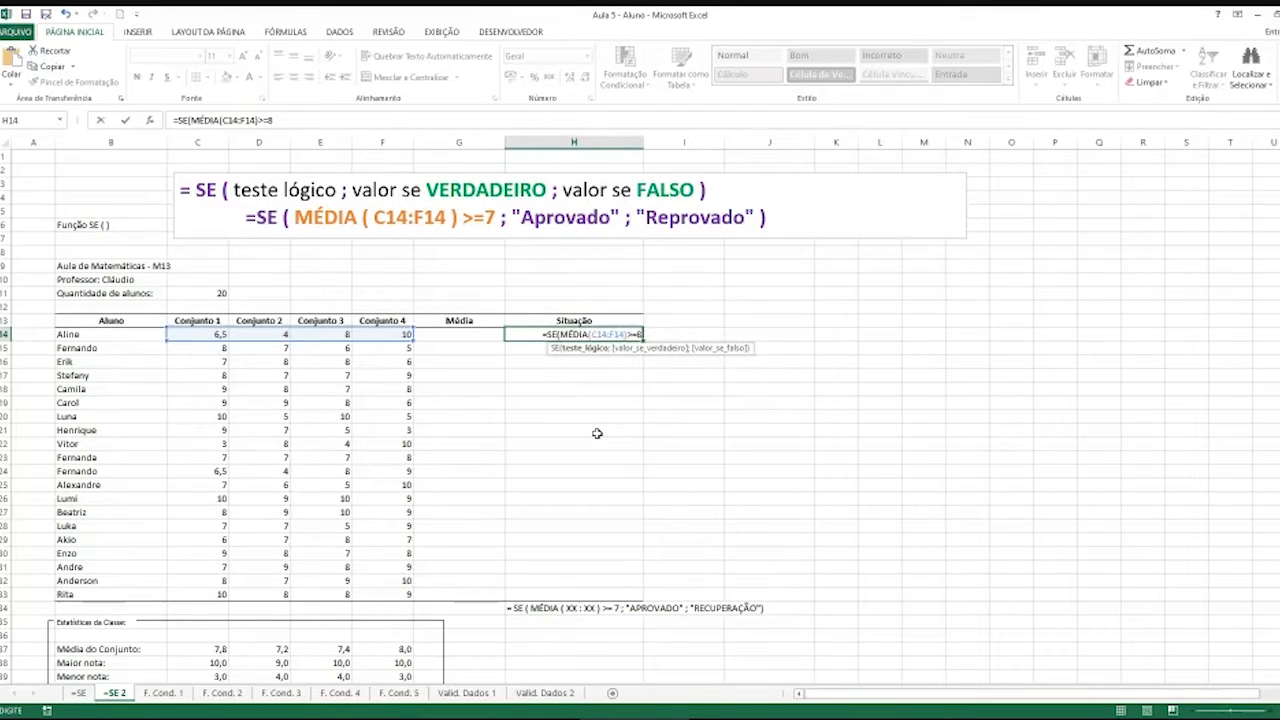
{"action": "key", "text": "BackSpace"}
{"action": "type", "text": "7"}
{"action": "type", "text": ";"}
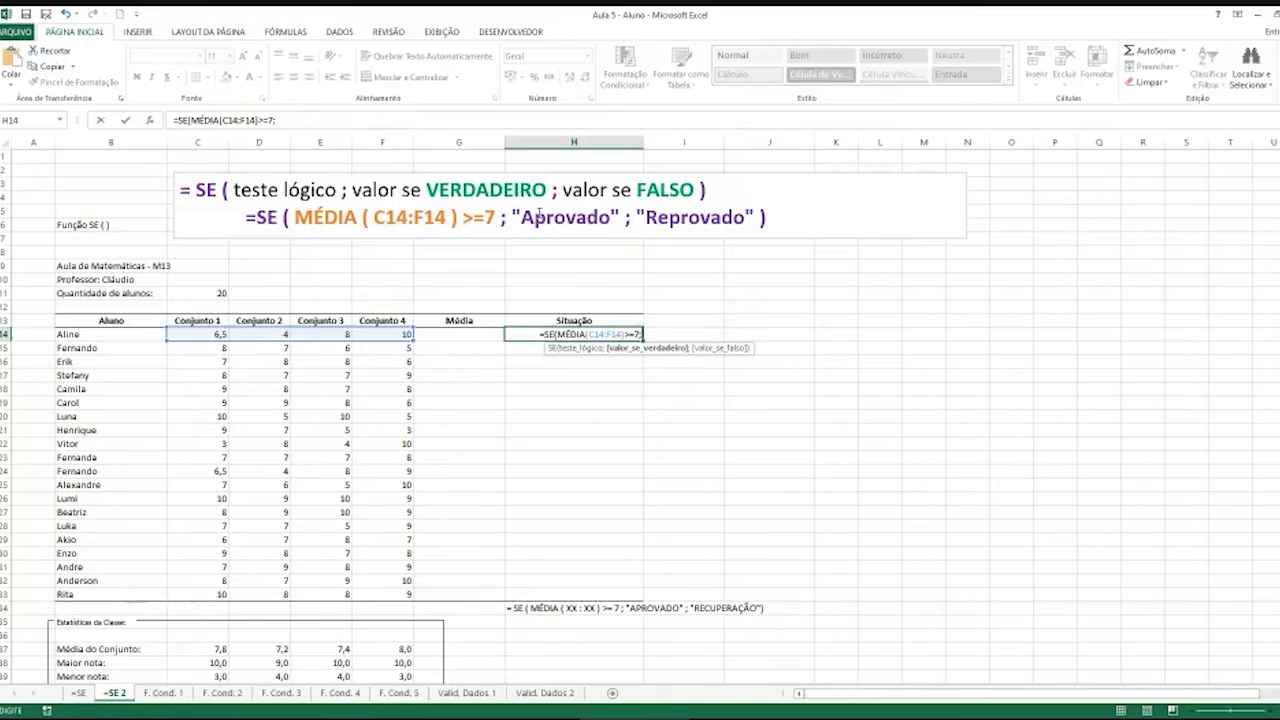
Complete the H14 formula with "Aprovado" as the true value and "Reprovado" as the false value, accepting the closing parenthesis correction
{"action": "type", "text": "\"Aprovado\""}
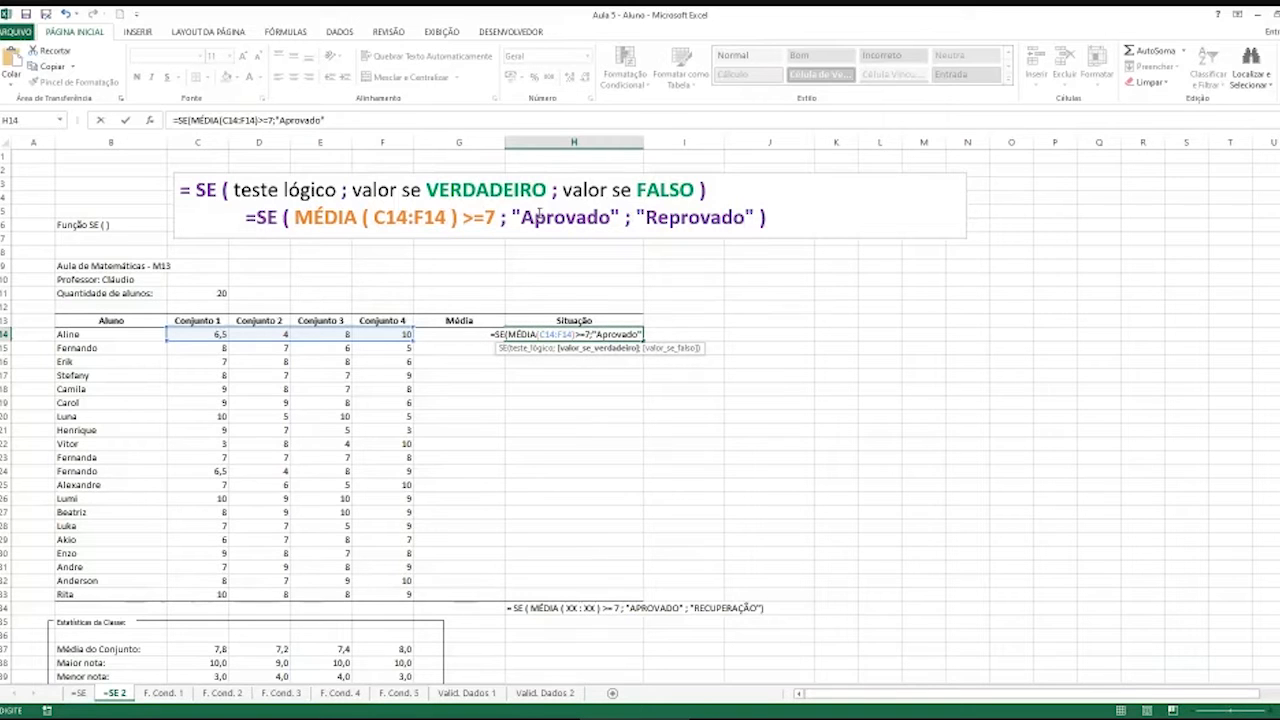
{"action": "type", "text": ";"}
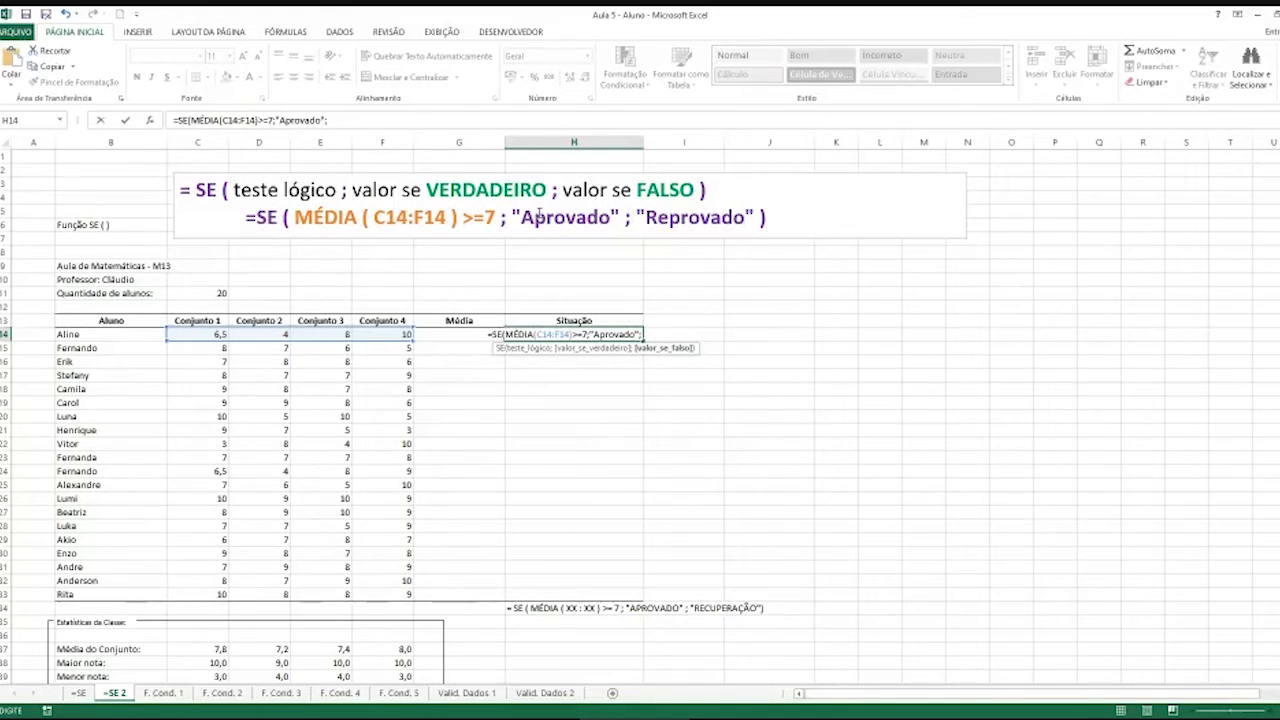
{"action": "type", "text": "\""}
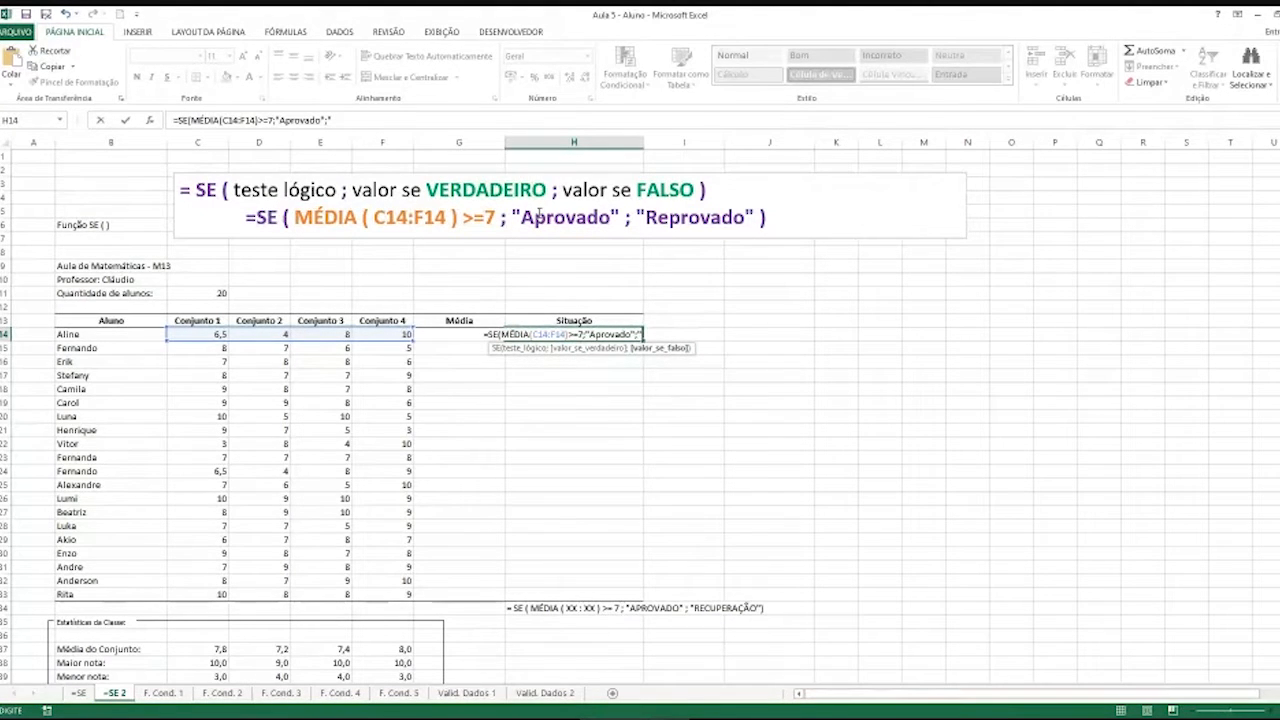
{"action": "type", "text": "Reprov"}
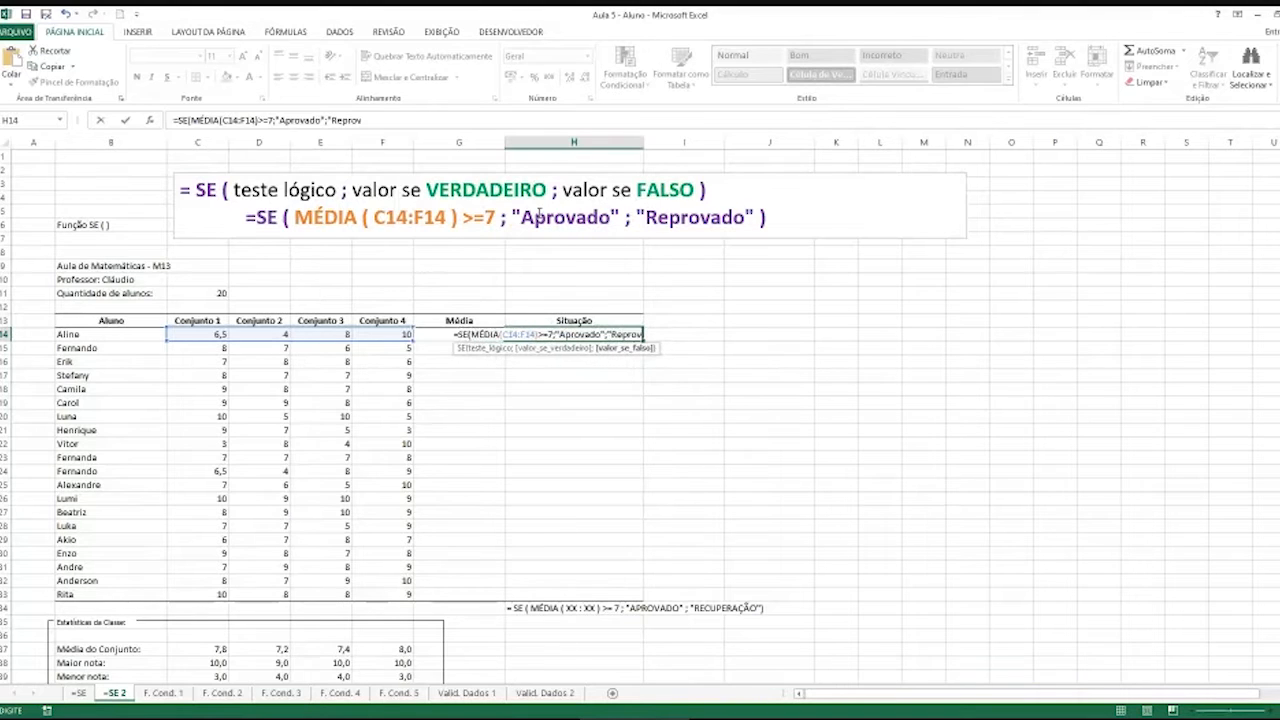
{"action": "type", "text": "ado\""}
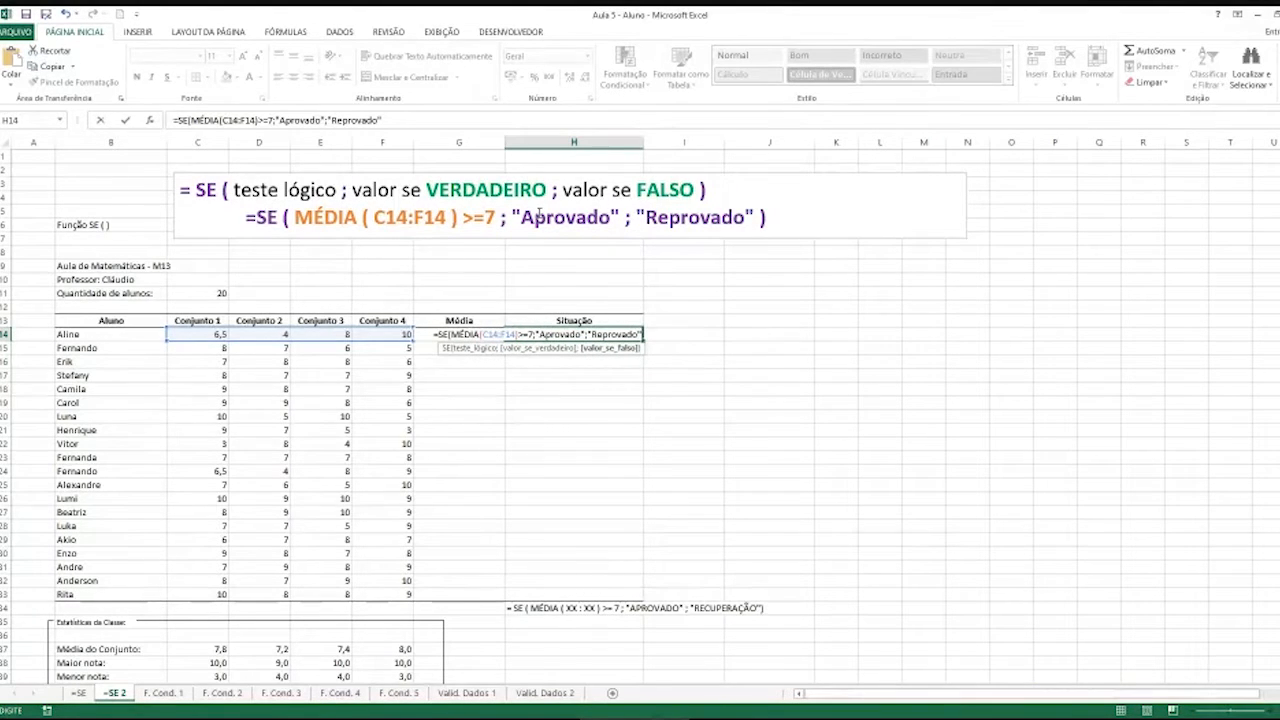
{"action": "key", "text": "Return"}
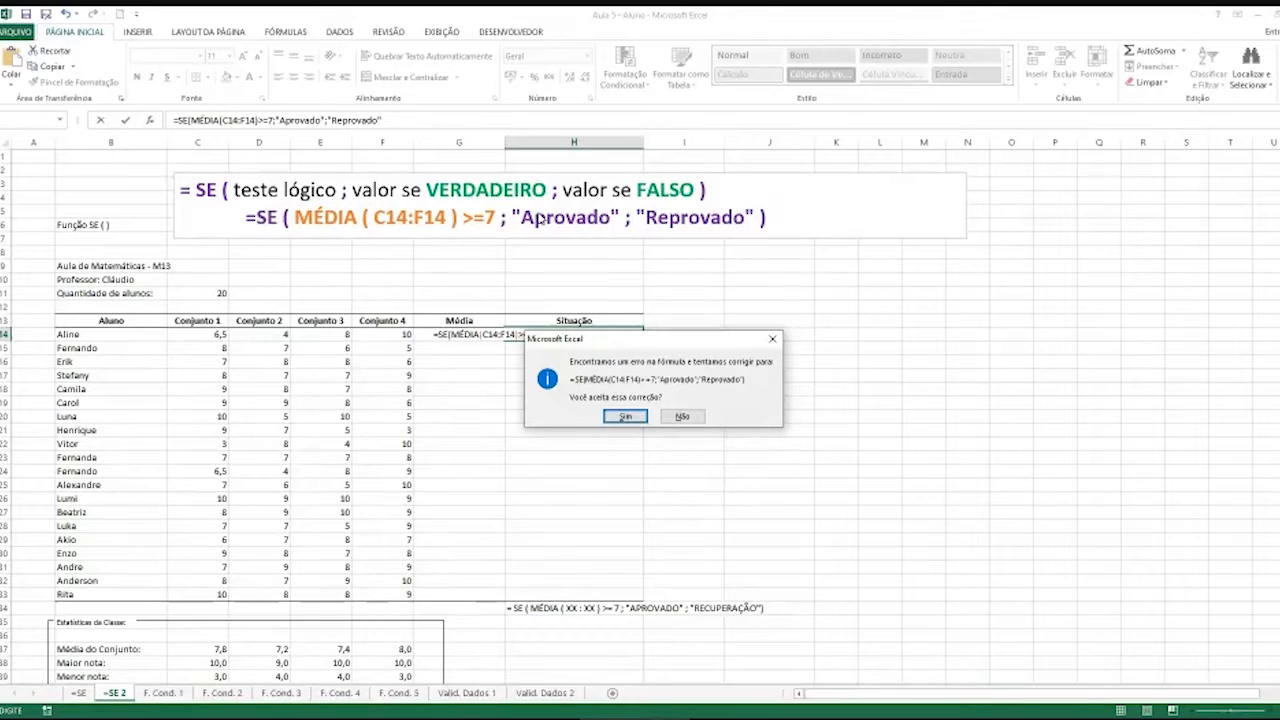
{"action": "left_click", "coordinate": [625, 418]}
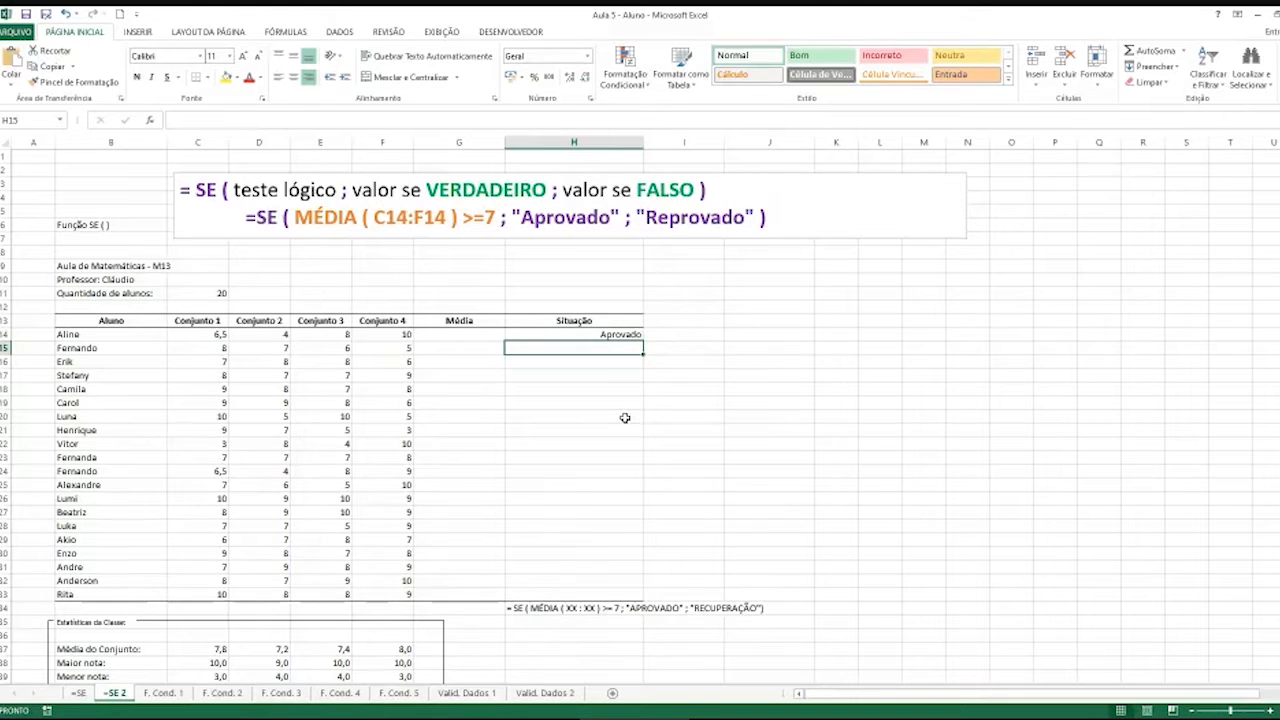
Review the nested formula in H14 against the empty Média column and copy it down through H33
{"action": "left_click", "coordinate": [634, 336]}
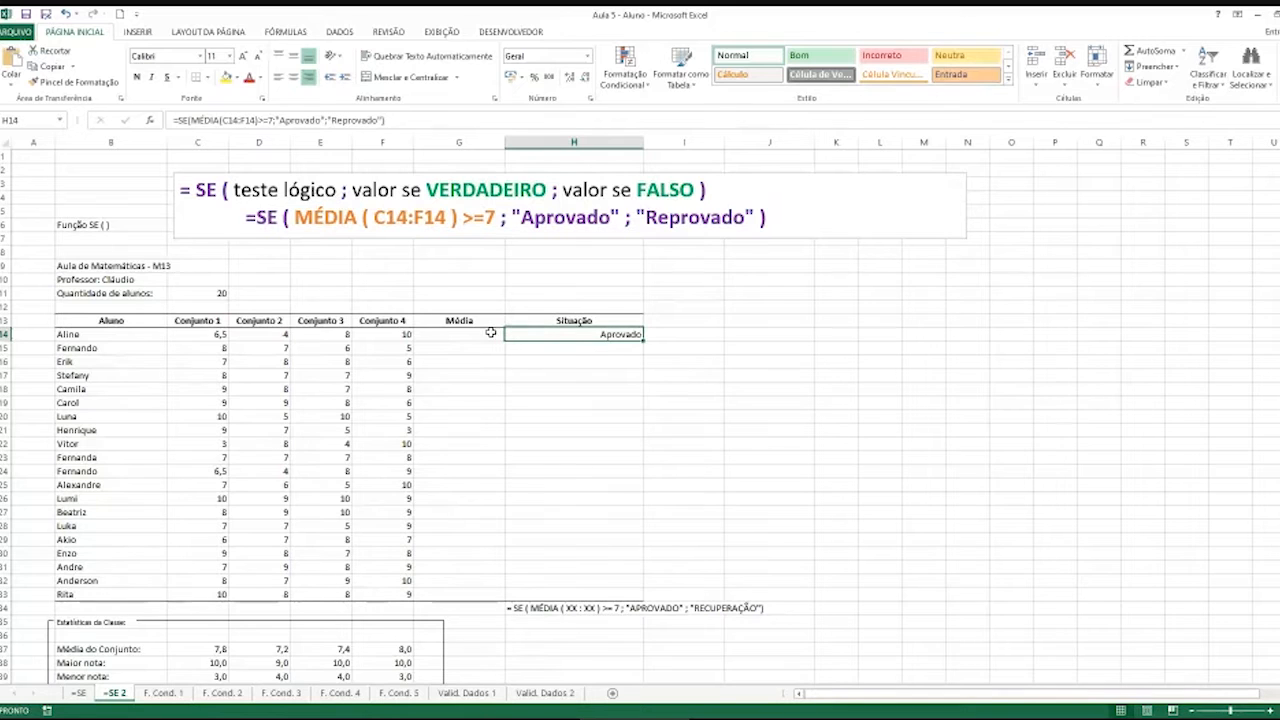
{"action": "left_click_drag", "start_coordinate": [491, 332], "coordinate": [475, 592]}
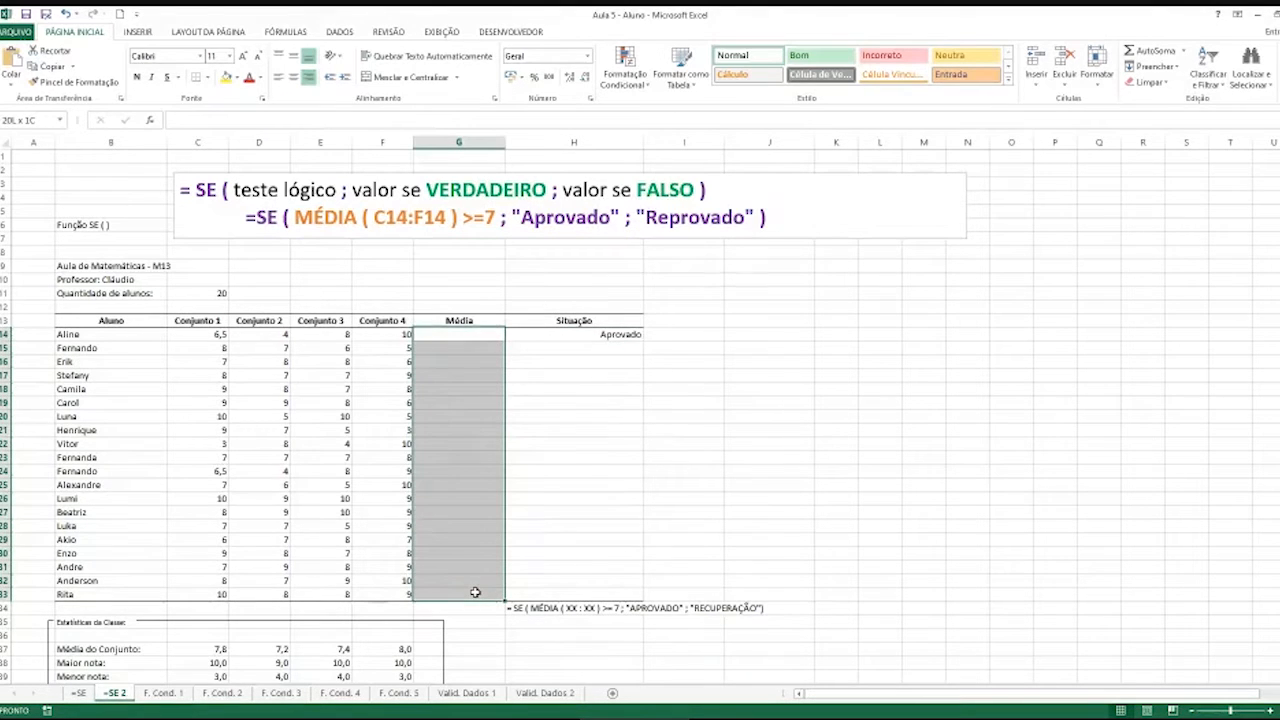
{"action": "double_click", "coordinate": [603, 335]}
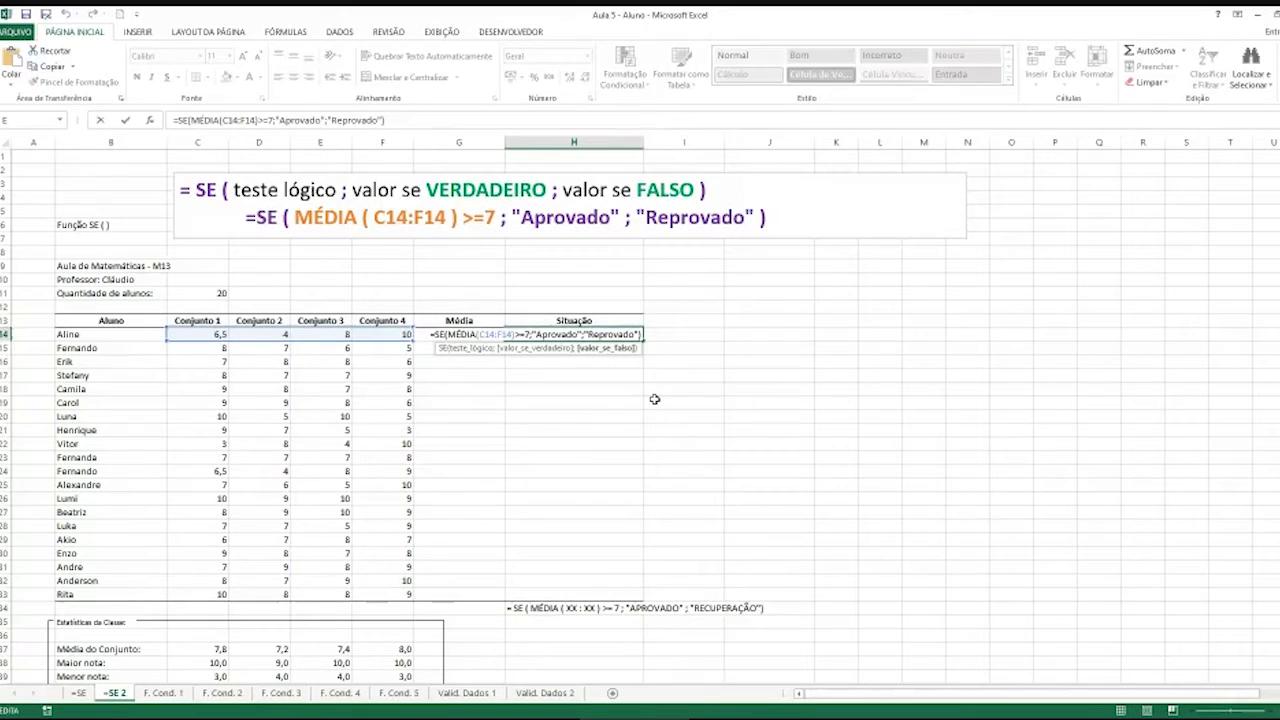
{"action": "key", "text": "Escape"}
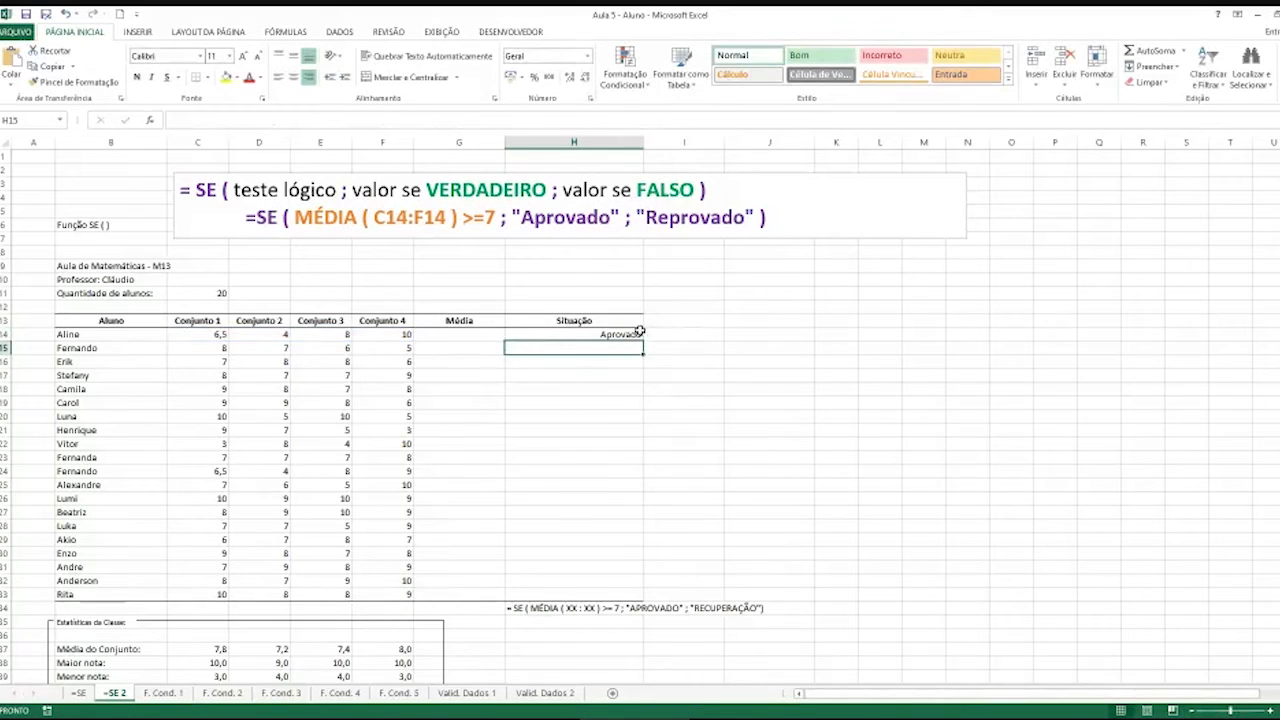
{"action": "left_click_drag", "start_coordinate": [643, 340], "coordinate": [630, 601]}
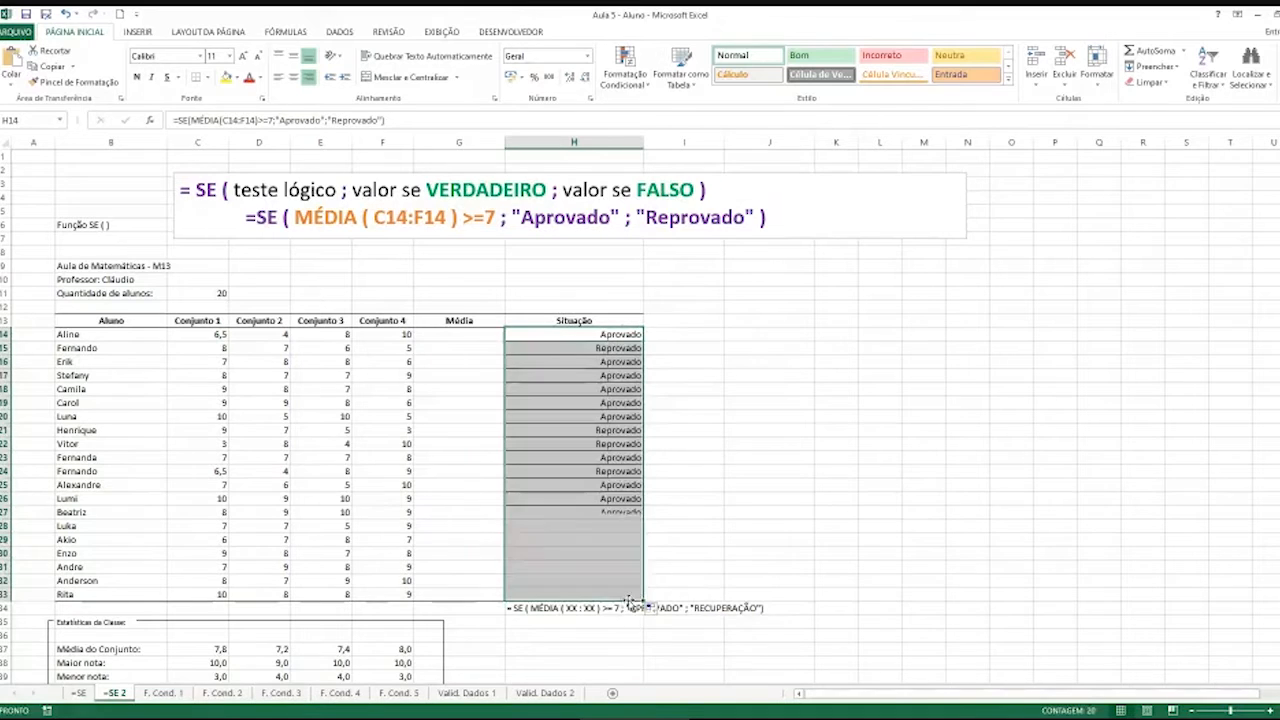
{"action": "left_click", "coordinate": [723, 524]}
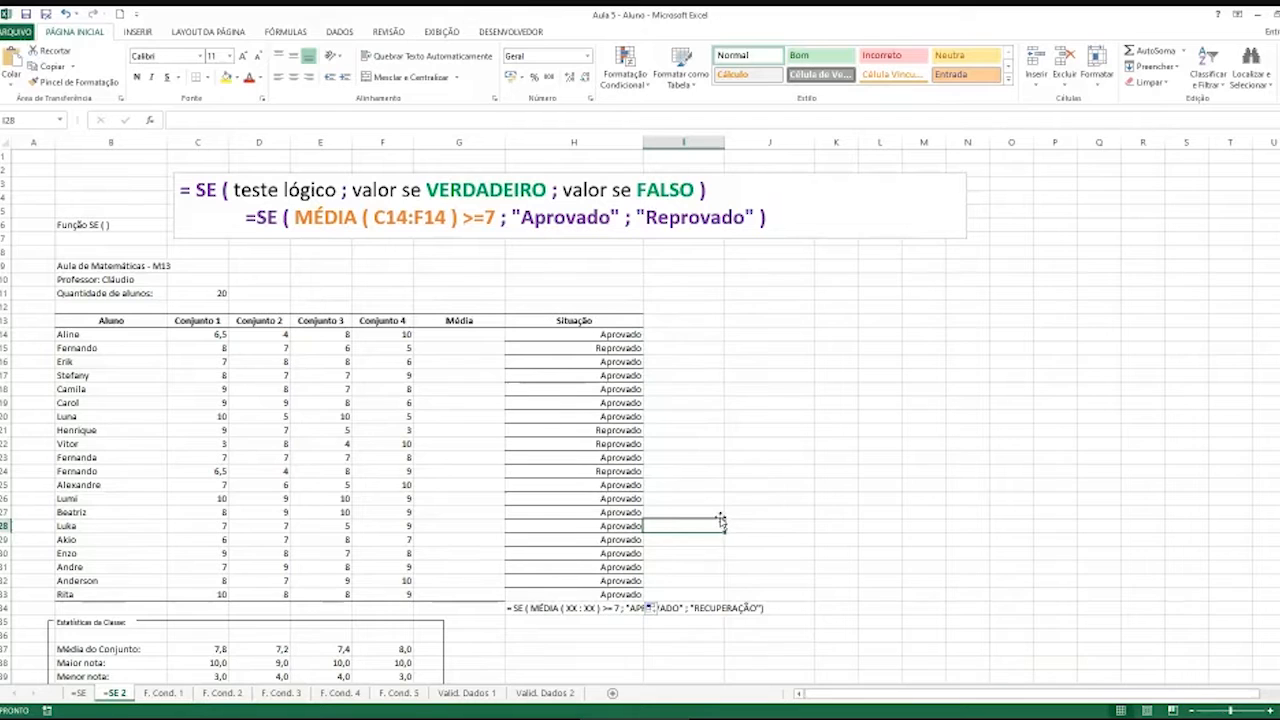
Remove all borders from the Situação cells H14:H33
{"action": "left_click", "coordinate": [591, 338]}
{"action": "left_click", "coordinate": [591, 350]}
{"action": "left_click", "coordinate": [588, 364]}
{"action": "left_click", "coordinate": [580, 322]}
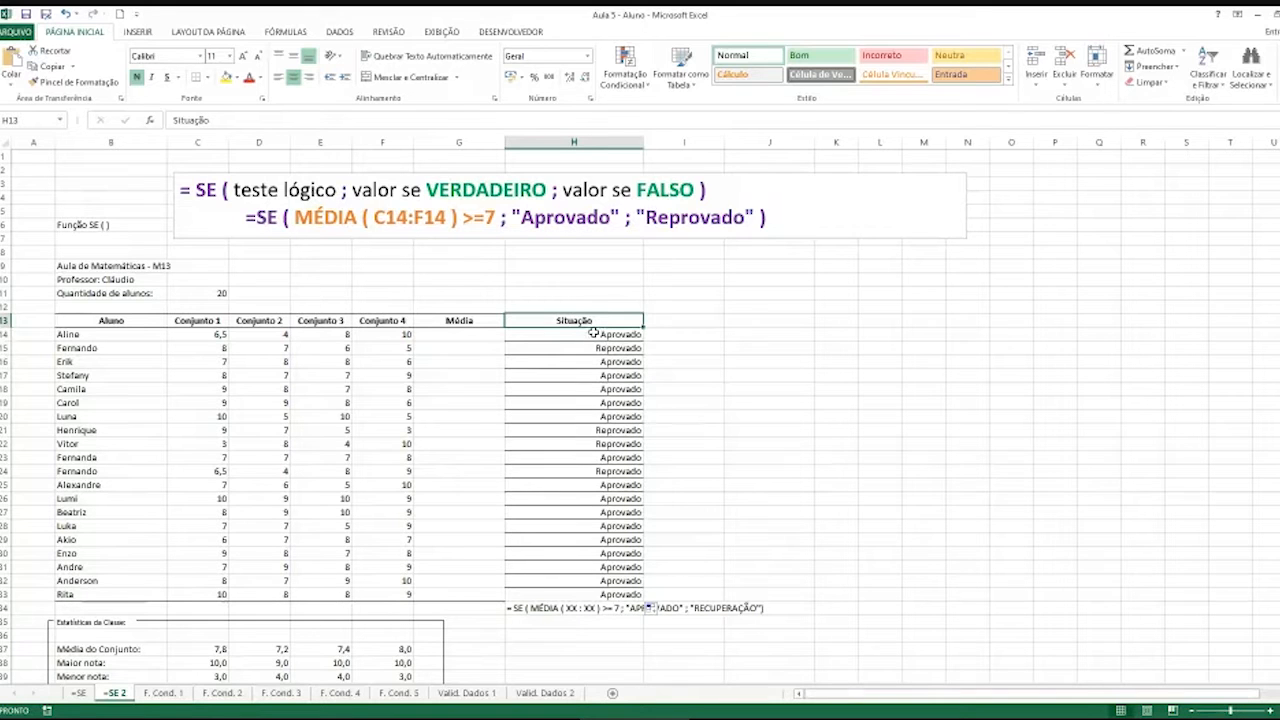
{"action": "left_click_drag", "start_coordinate": [571, 334], "coordinate": [566, 594]}
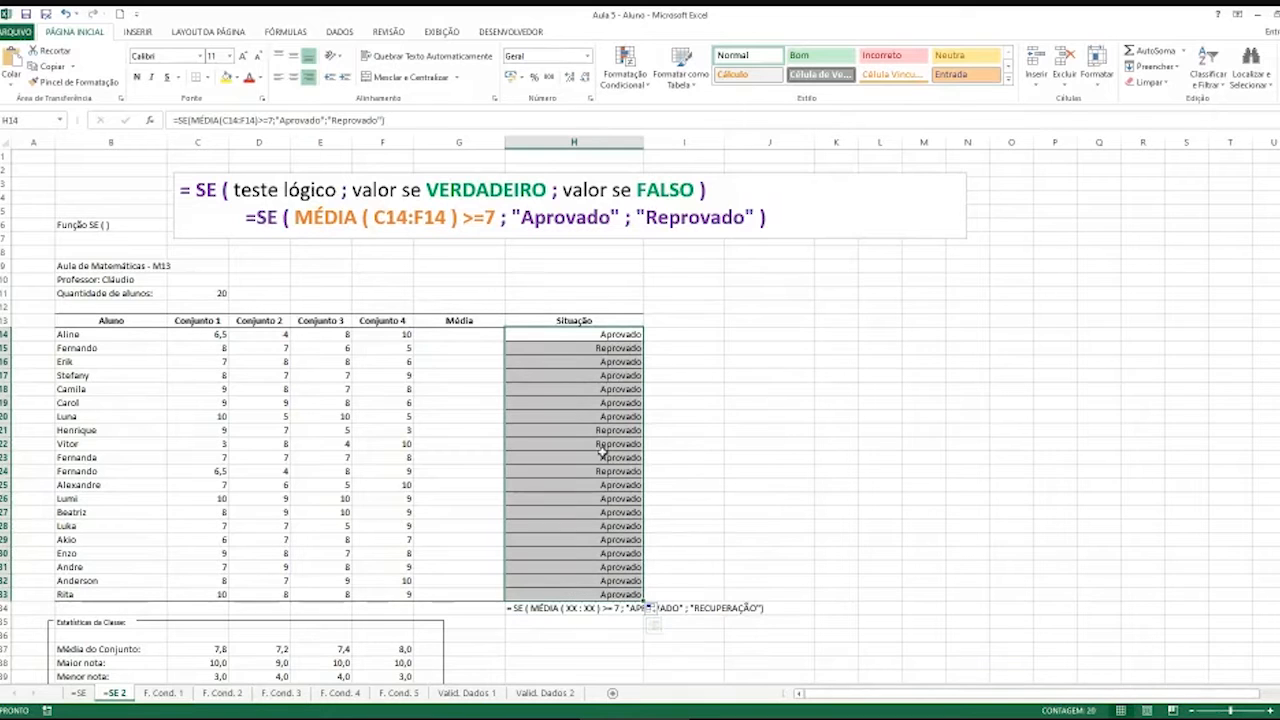
{"action": "left_click", "coordinate": [208, 80]}
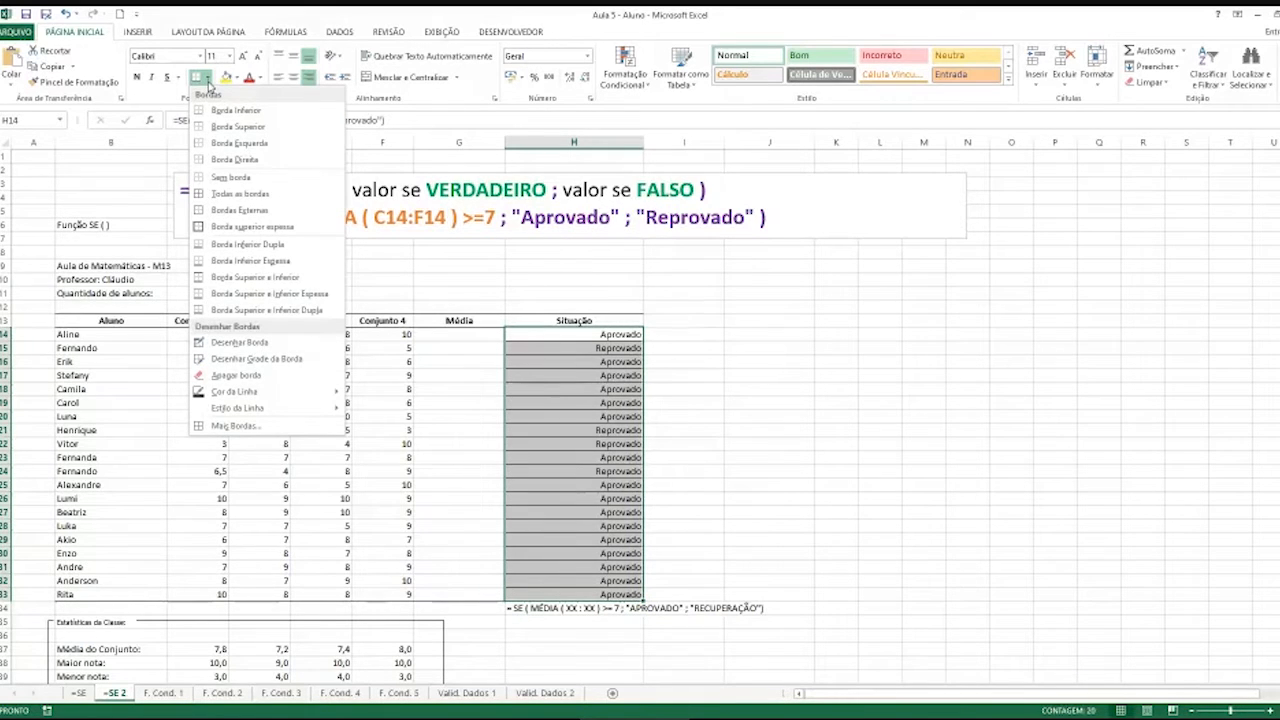
{"action": "left_click", "coordinate": [218, 180]}
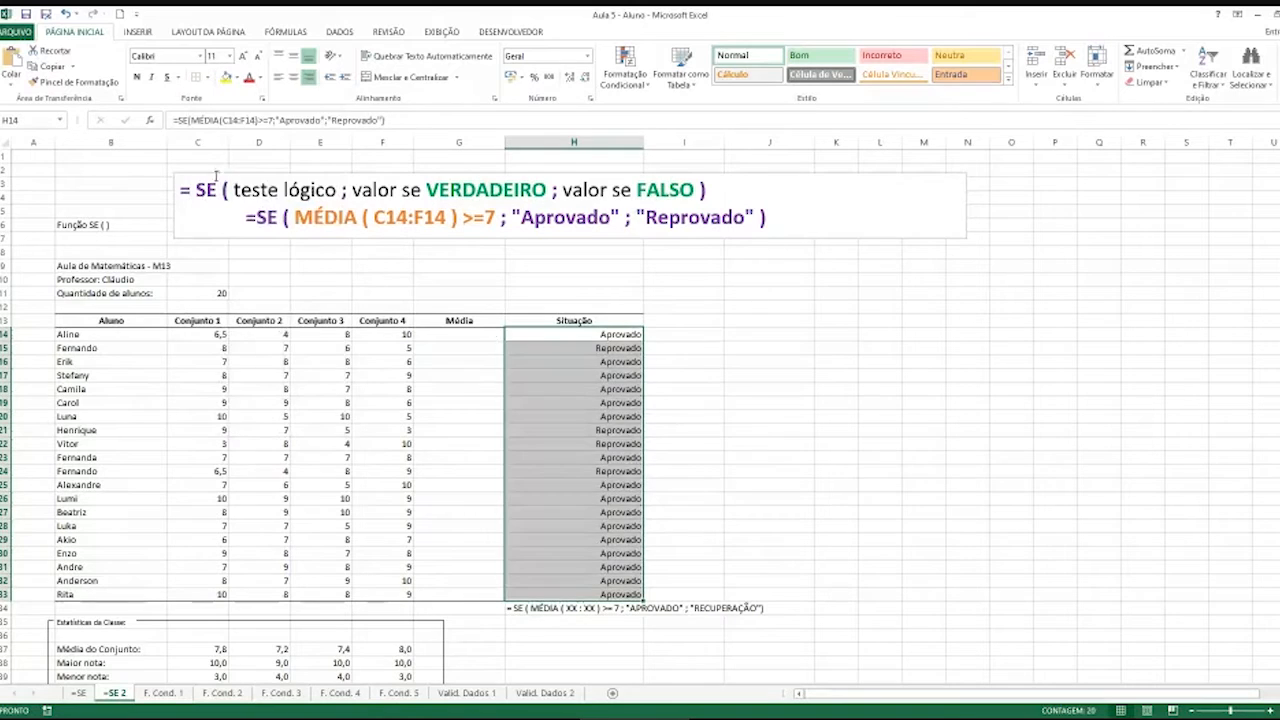
{"action": "left_click", "coordinate": [760, 440]}
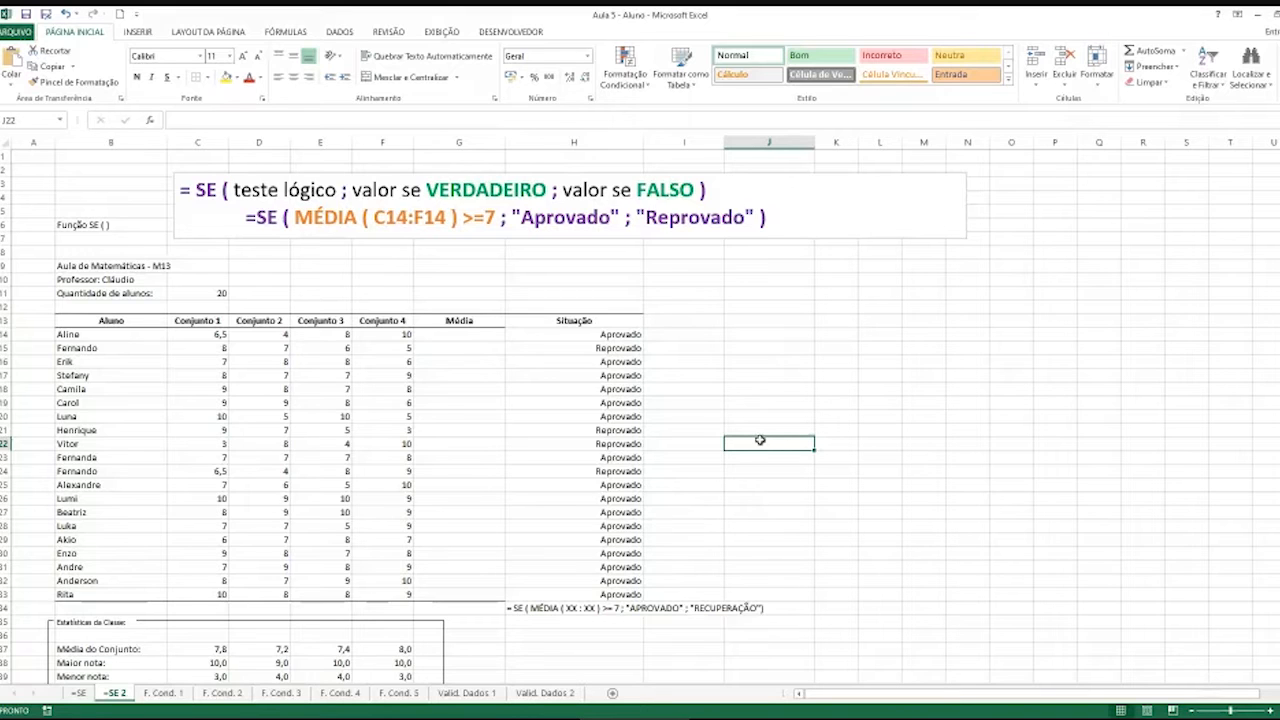
Change the criterion of the CONT.SE formula in C43, beside Quant. De Reprovado, to "Reprovado"
{"action": "scroll", "coordinate": [760, 440], "scroll_direction": "down", "scroll_amount": 1}
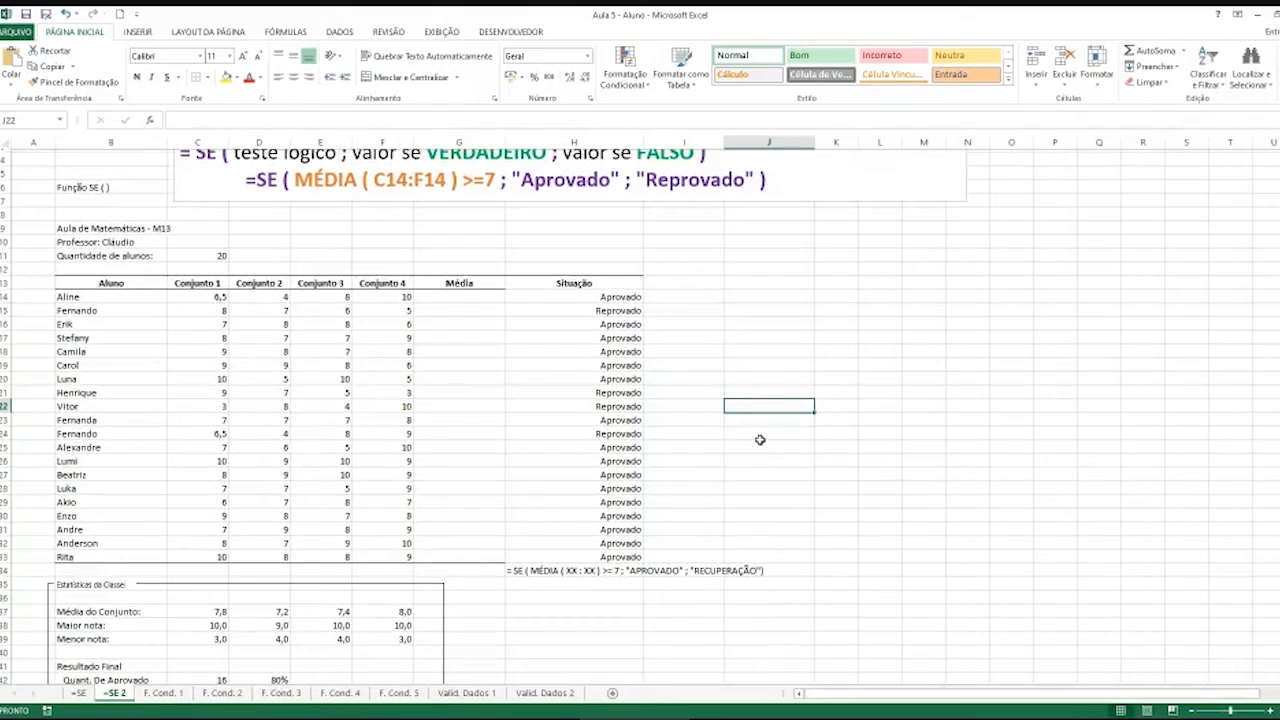
{"action": "scroll", "coordinate": [760, 440], "scroll_direction": "up", "scroll_amount": 1}
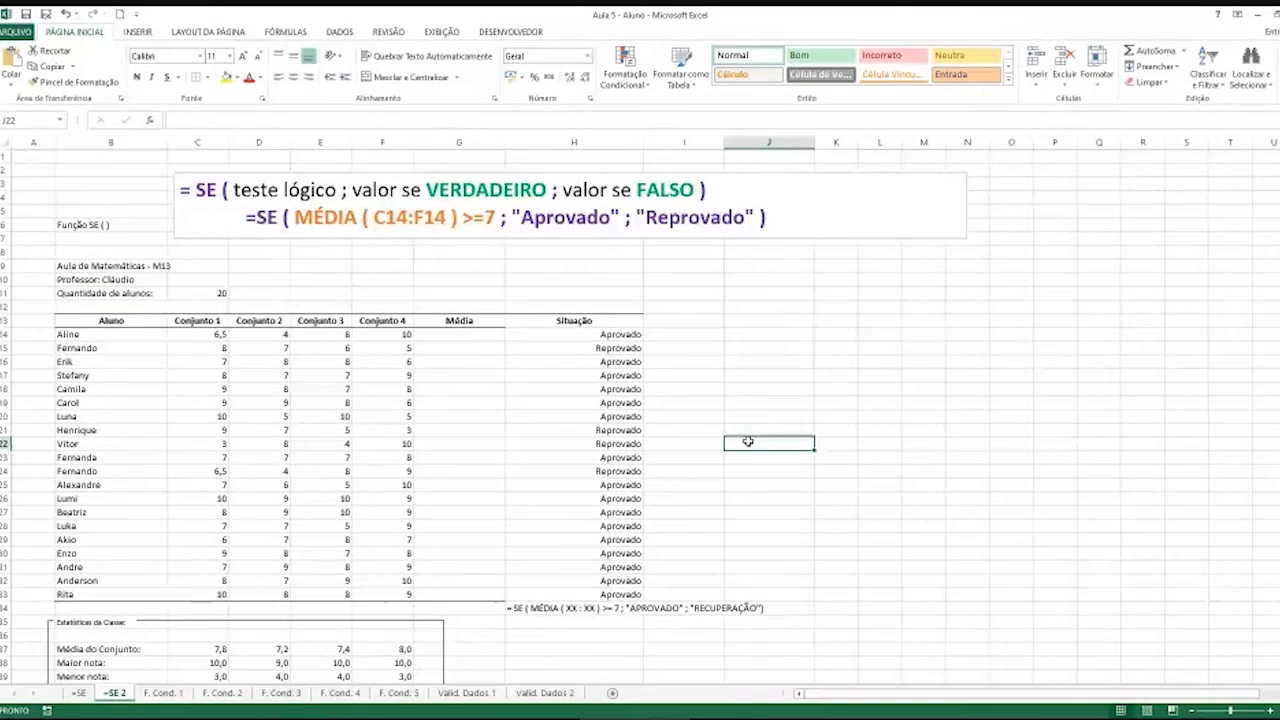
{"action": "scroll", "coordinate": [748, 441], "scroll_direction": "down", "scroll_amount": 1}
{"action": "scroll", "coordinate": [748, 441], "scroll_direction": "down", "scroll_amount": 1}
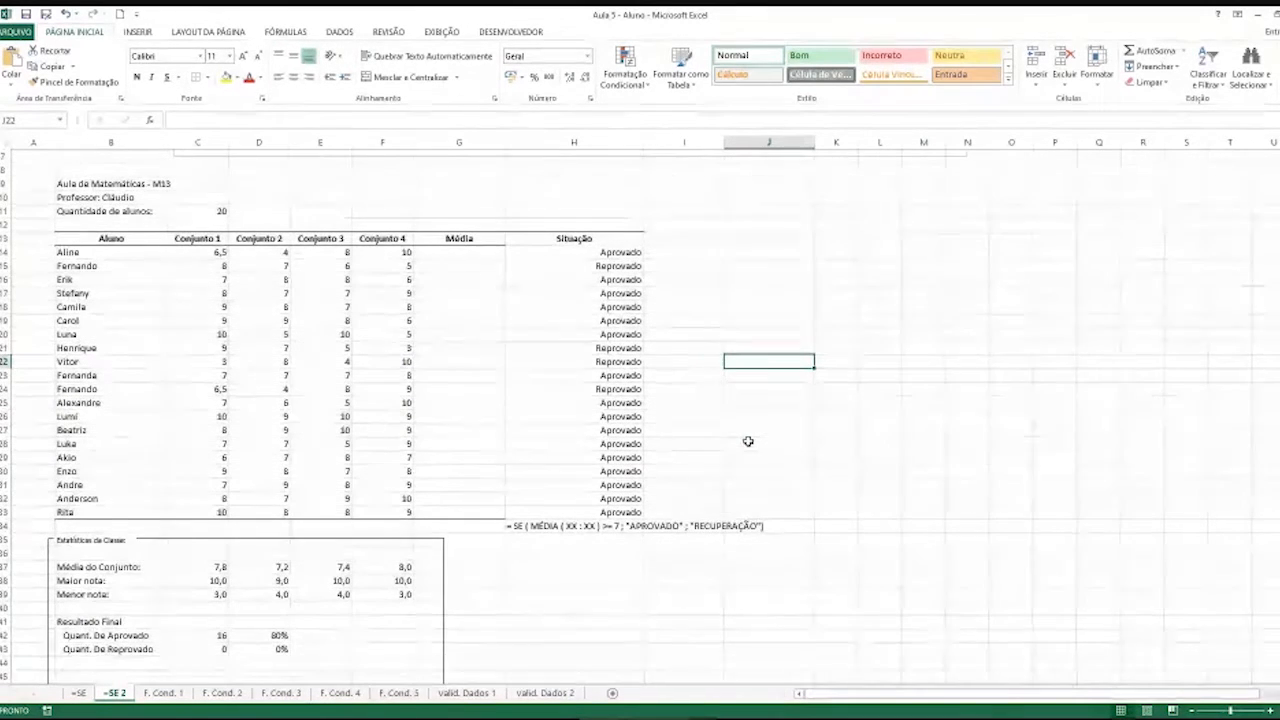
{"action": "scroll", "coordinate": [700, 455], "scroll_direction": "down", "scroll_amount": 1}
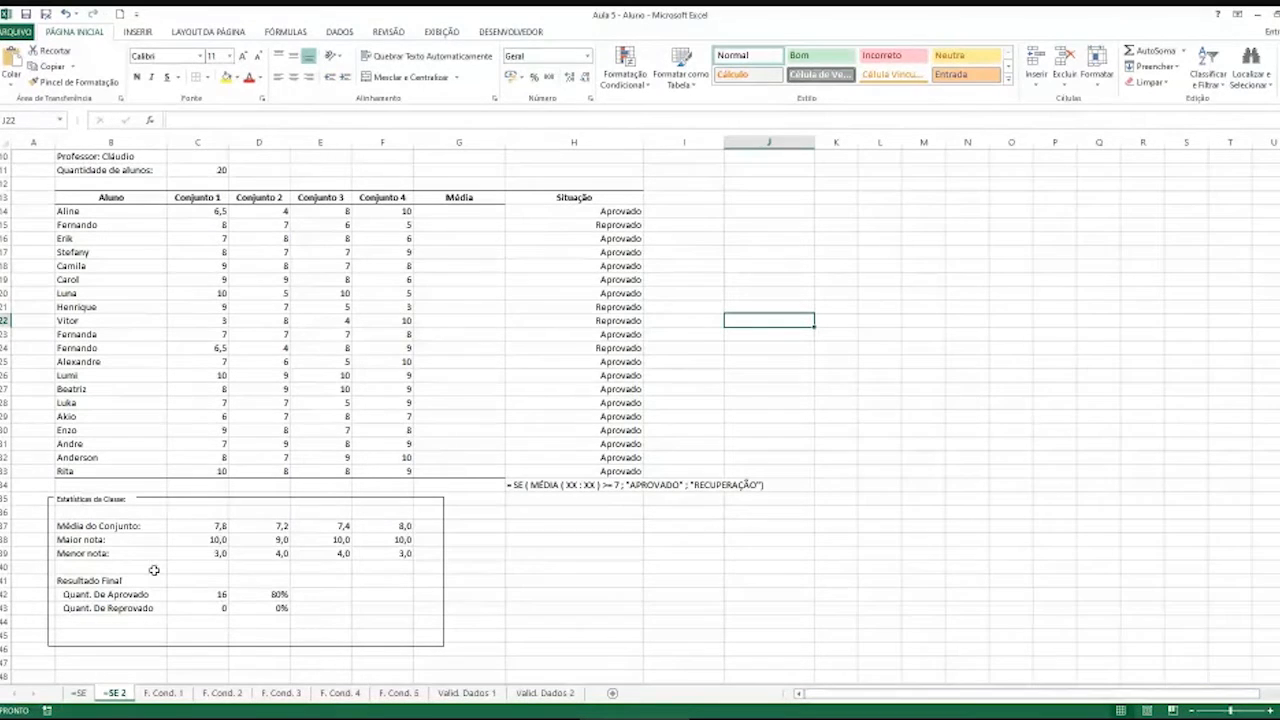
{"action": "left_click", "coordinate": [215, 609]}
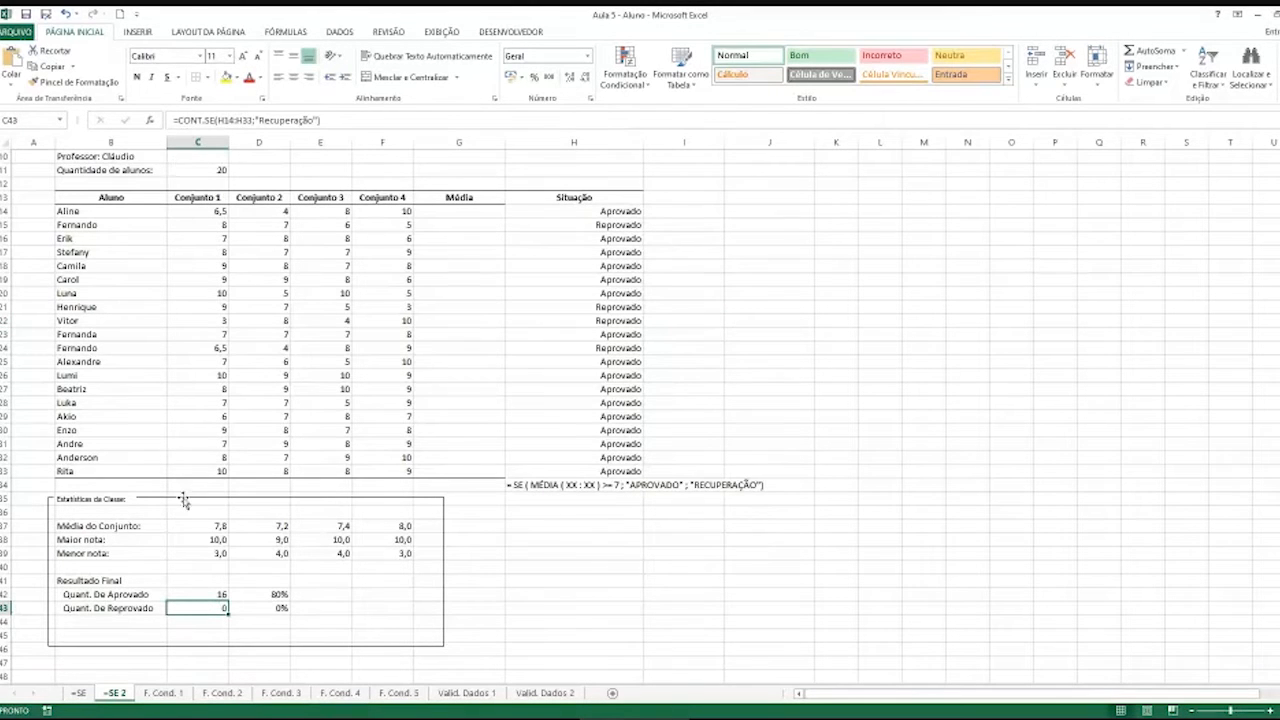
{"action": "double_click", "coordinate": [204, 607]}
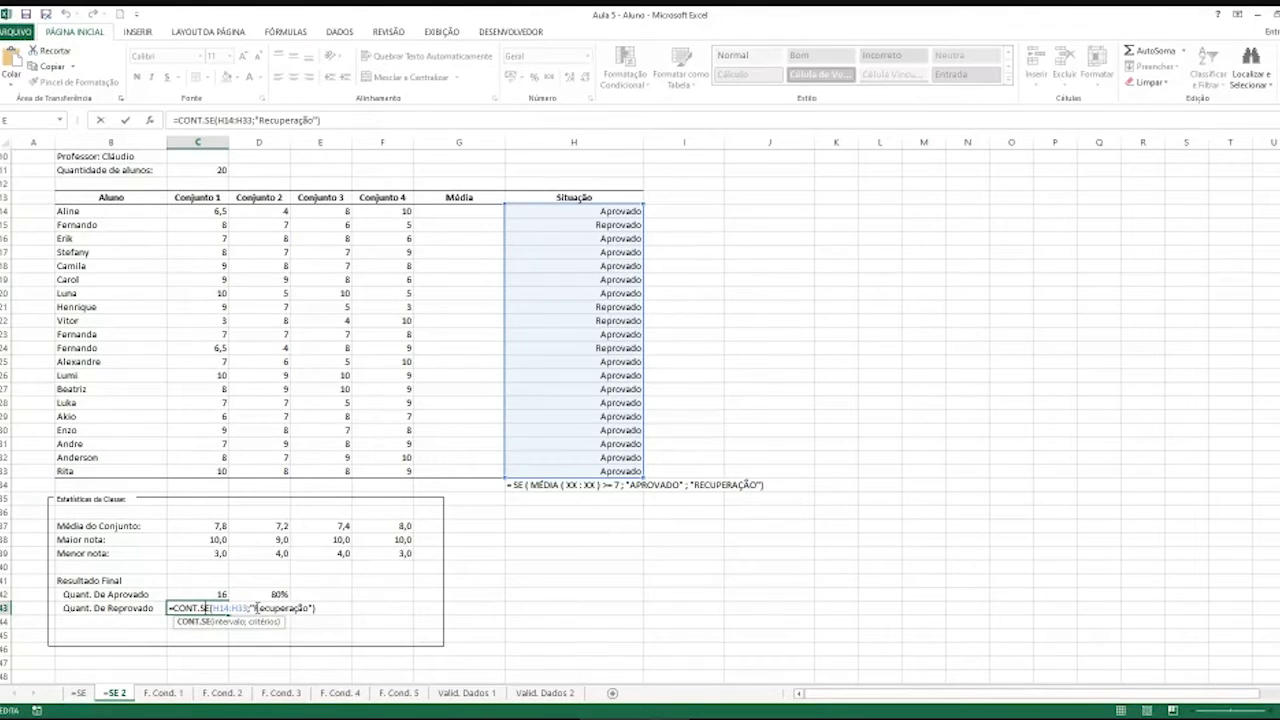
{"action": "left_click_drag", "start_coordinate": [257, 607], "coordinate": [323, 613]}
{"action": "type", "text": "Reprovado"}
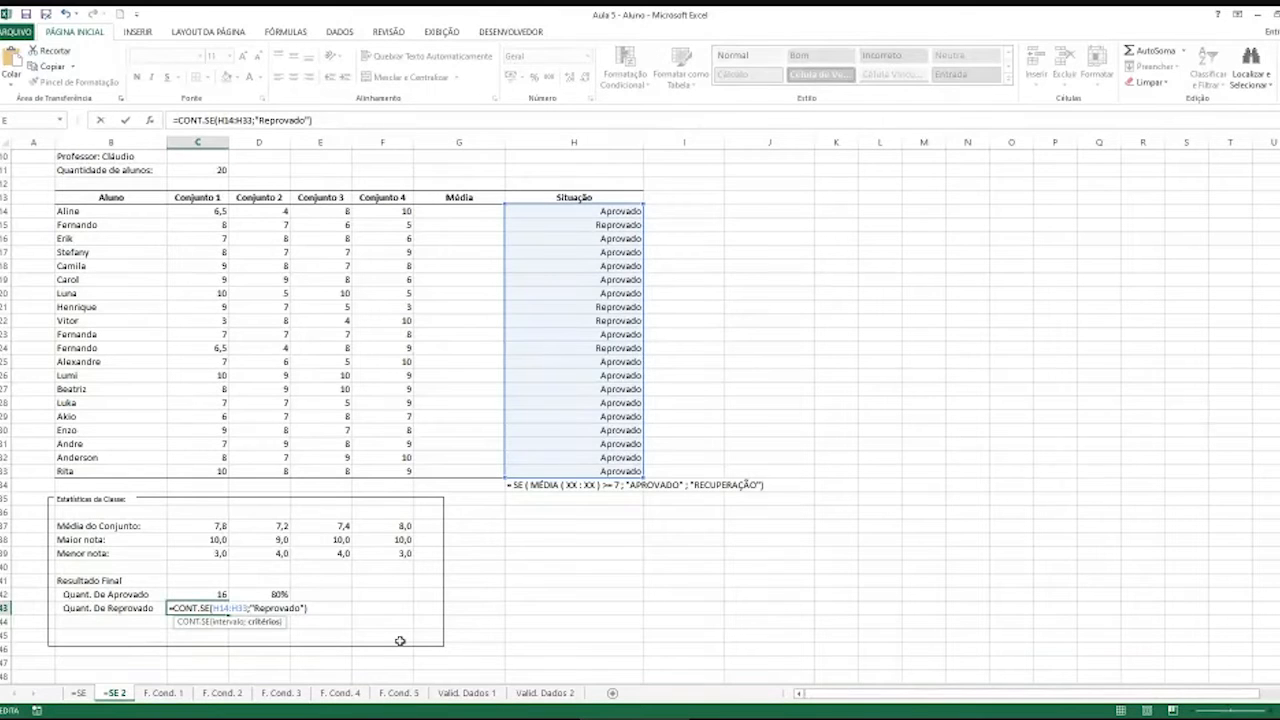
{"action": "key", "text": "Return"}
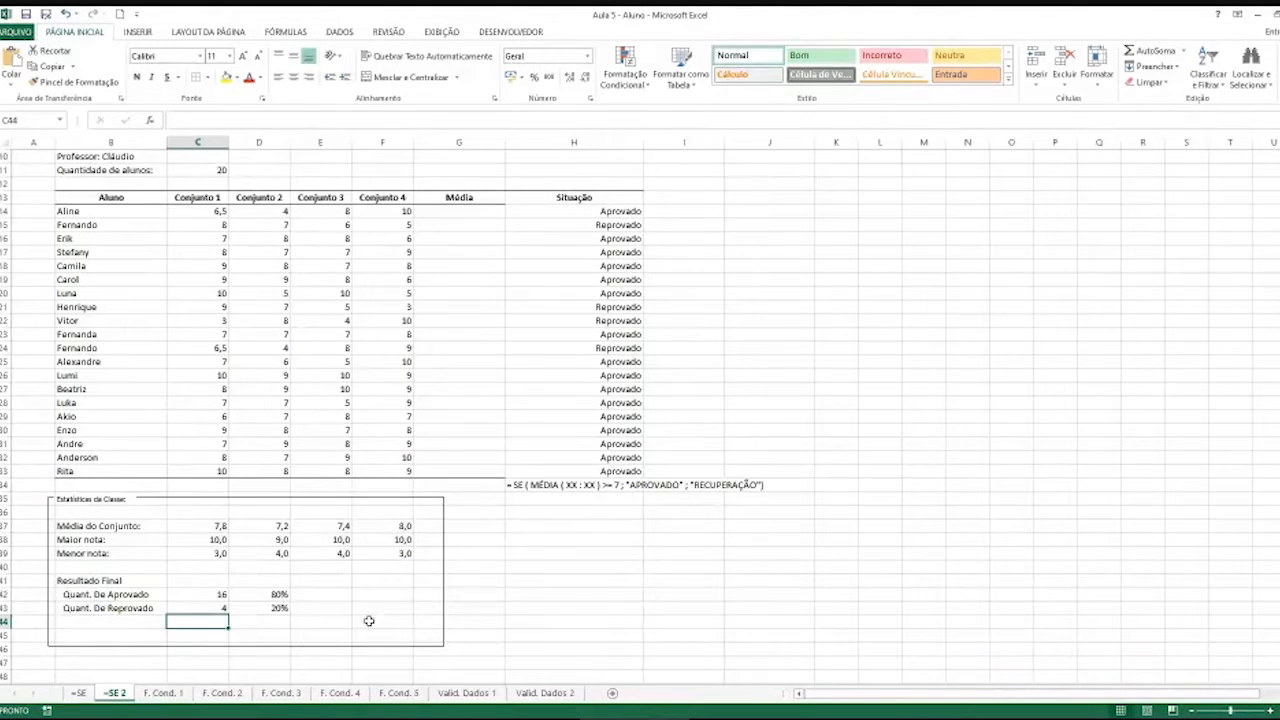
Review the range and criterion of the CONT.SE formula in C43 and check the percentages beside the counts
{"action": "key", "text": "Up"}
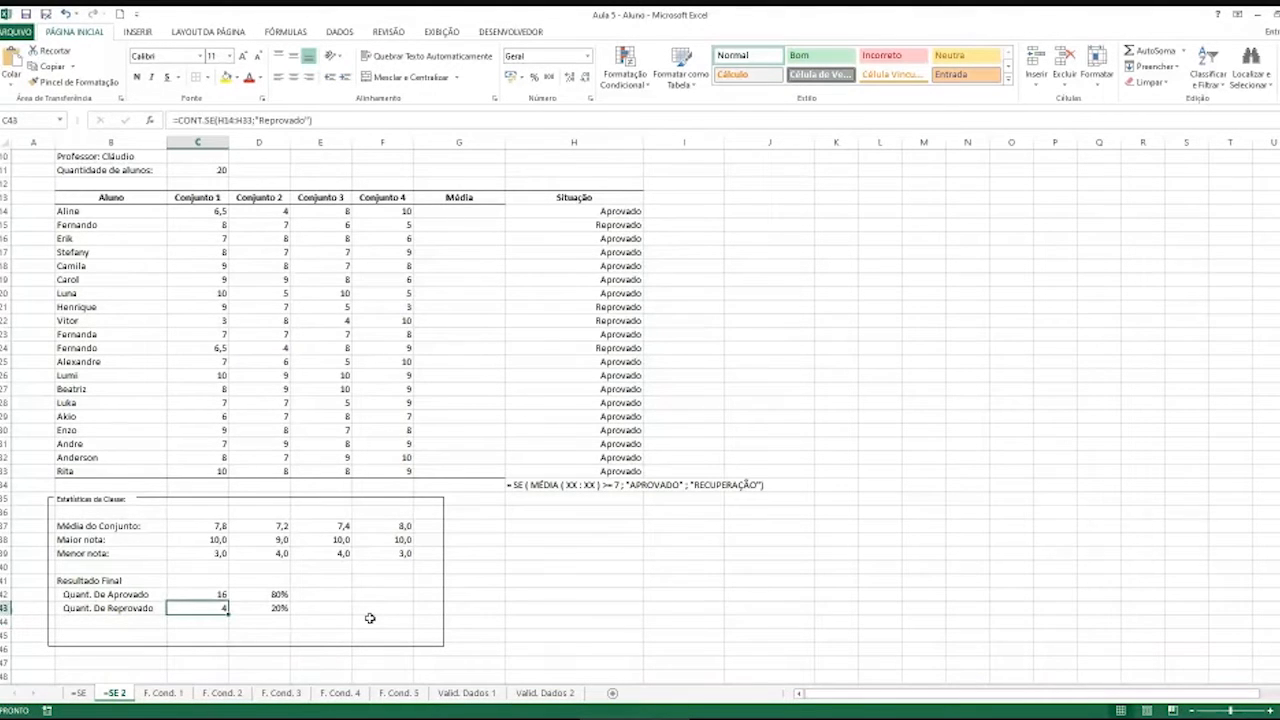
{"action": "double_click", "coordinate": [201, 608]}
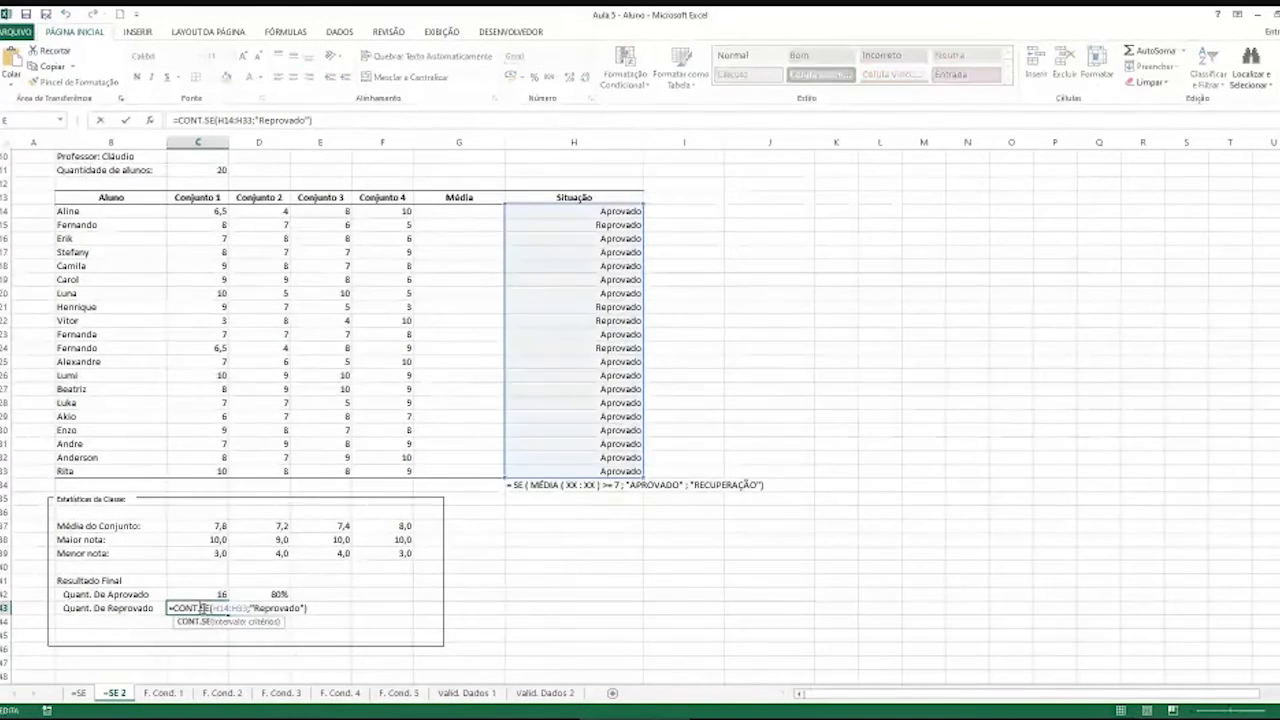
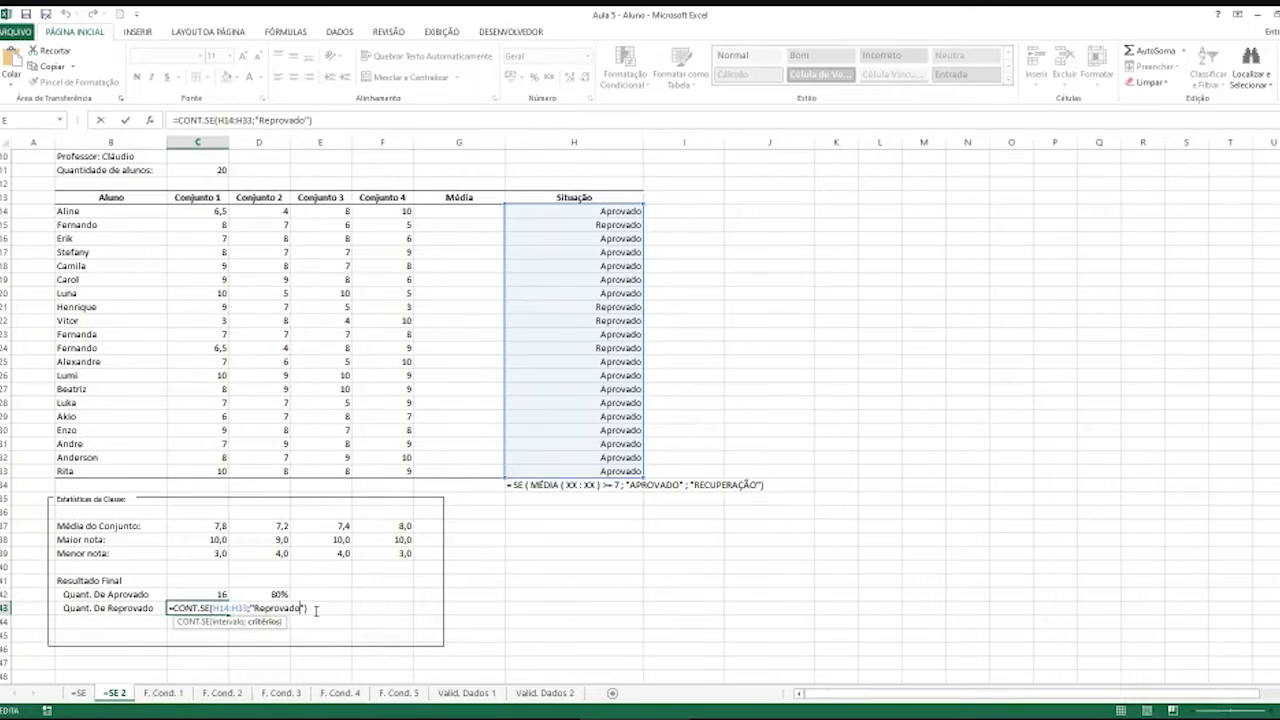
{"action": "key", "text": "Return"}
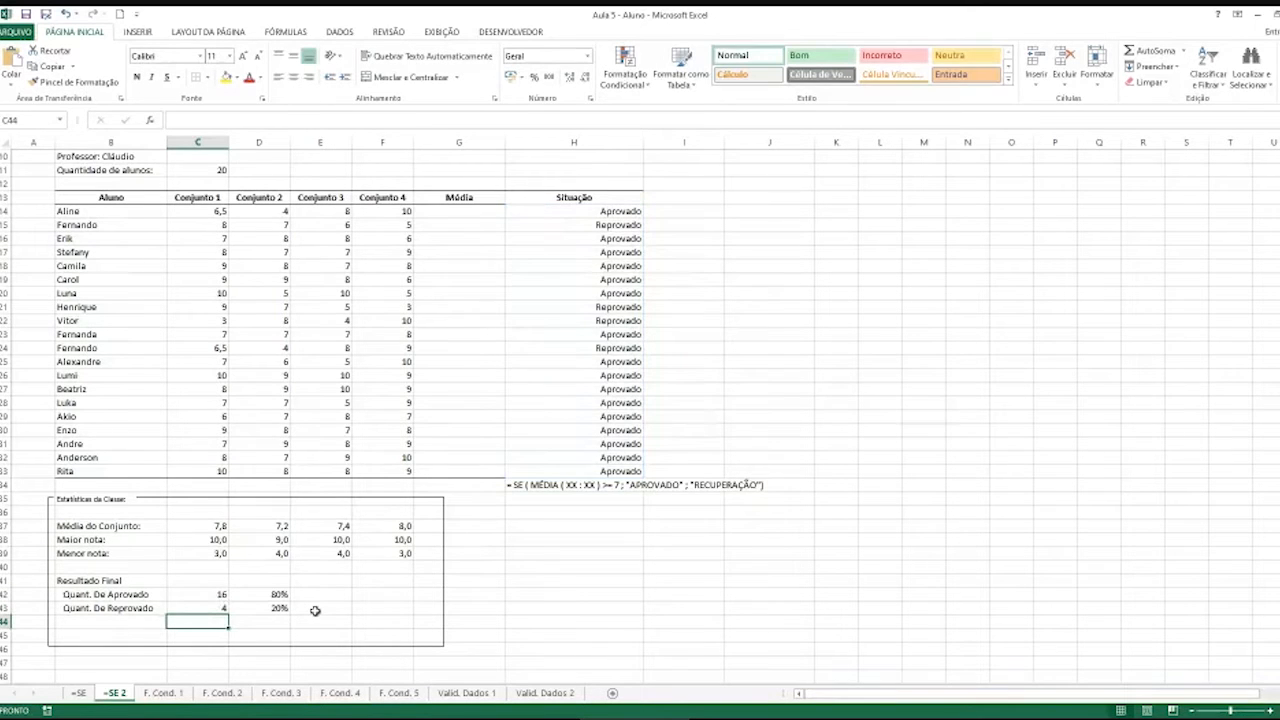
{"action": "left_click", "coordinate": [257, 598]}
{"action": "left_click", "coordinate": [254, 636]}
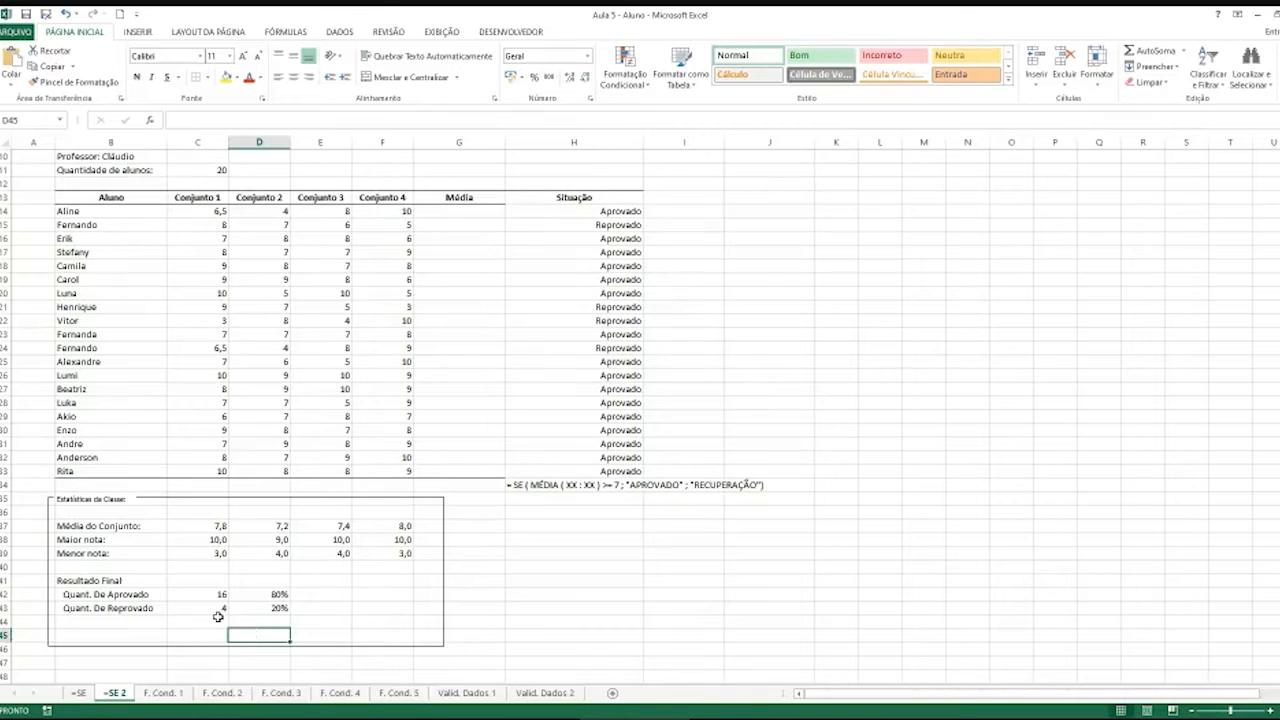
Examine the Resultado Final data by selecting the labels B42:B43, the percentages D42:D43 and the whole block B42:D43
{"action": "left_click", "coordinate": [158, 597]}
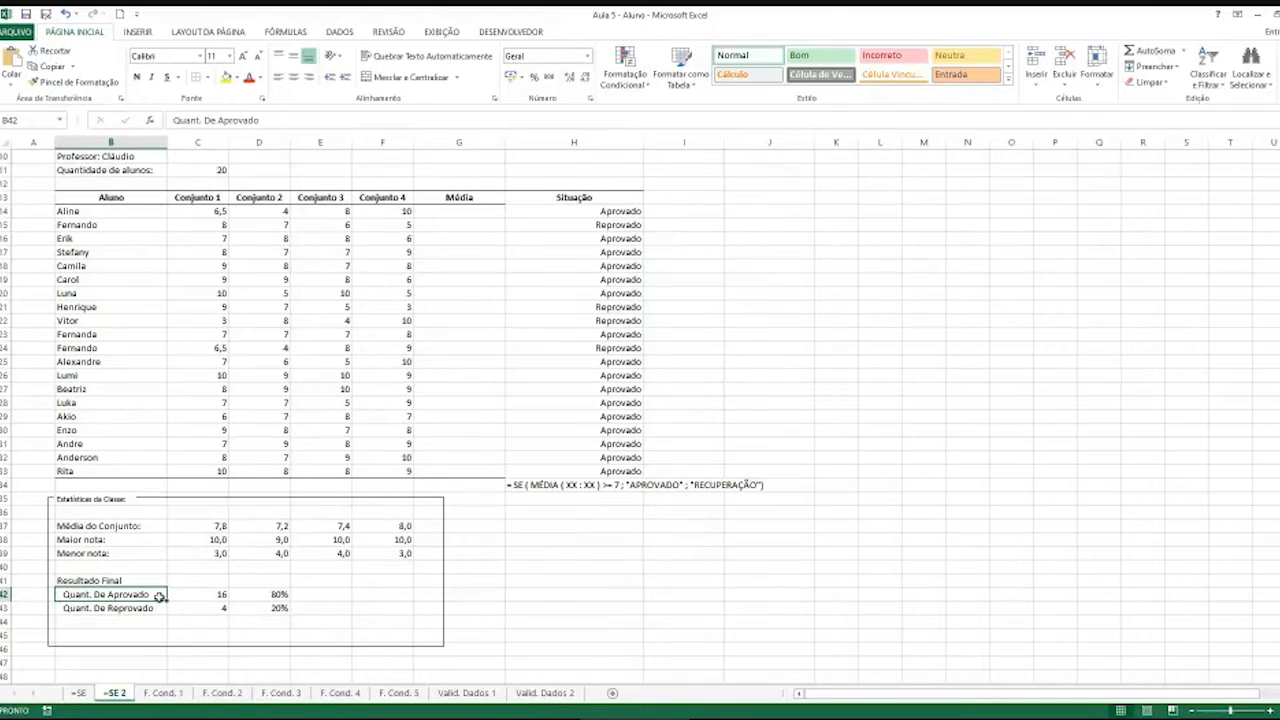
{"action": "left_click_drag", "start_coordinate": [158, 597], "coordinate": [155, 607]}
{"action": "left_click", "coordinate": [272, 594]}
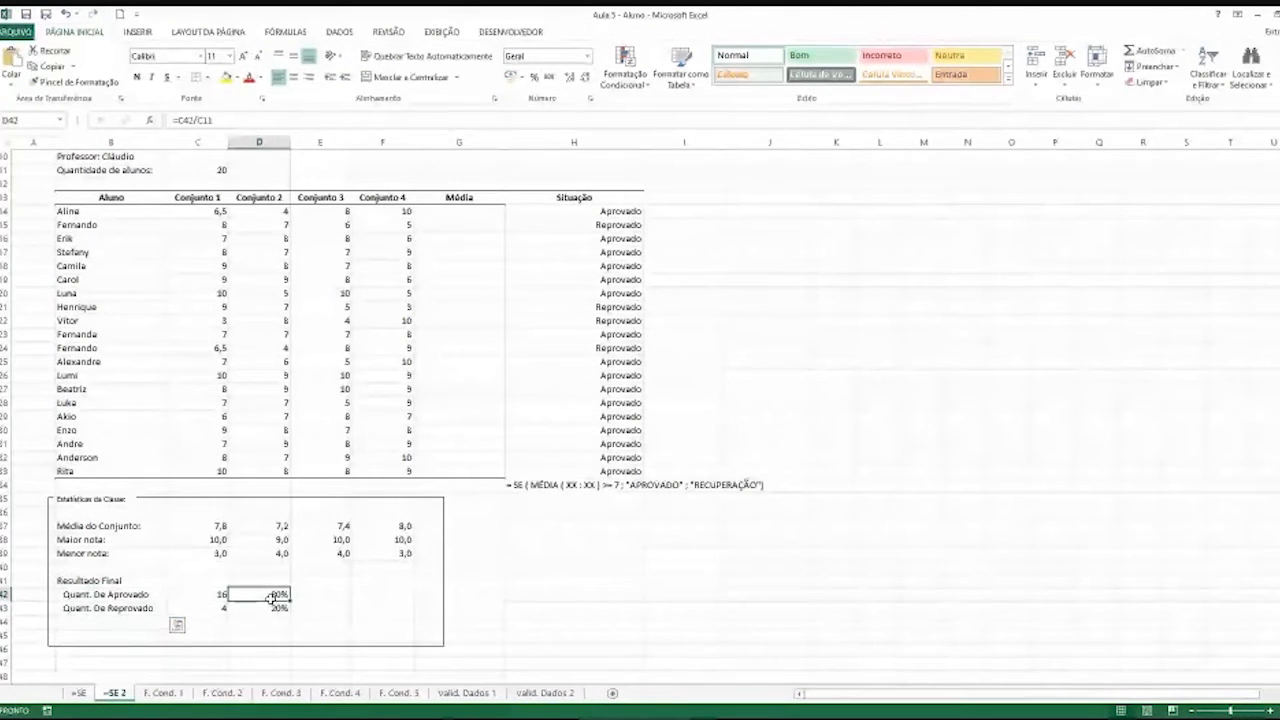
{"action": "key", "text": "shift+Down"}
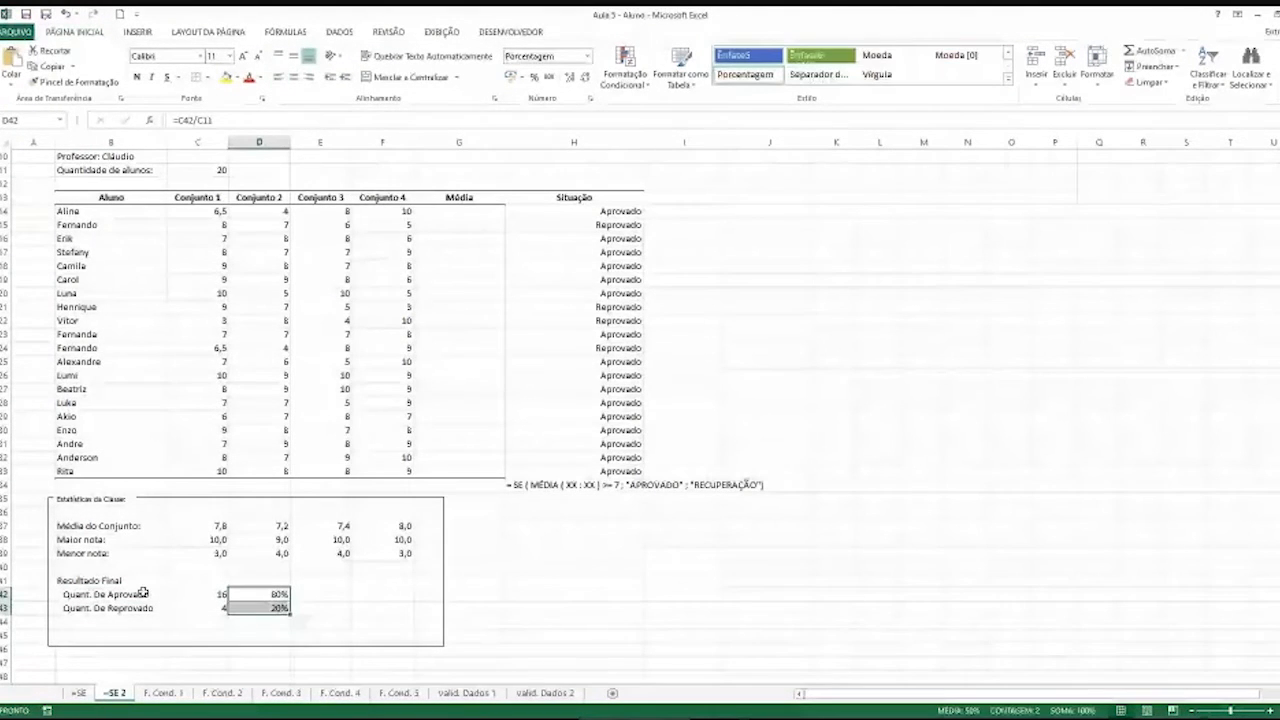
{"action": "left_click_drag", "start_coordinate": [144, 593], "coordinate": [253, 609]}
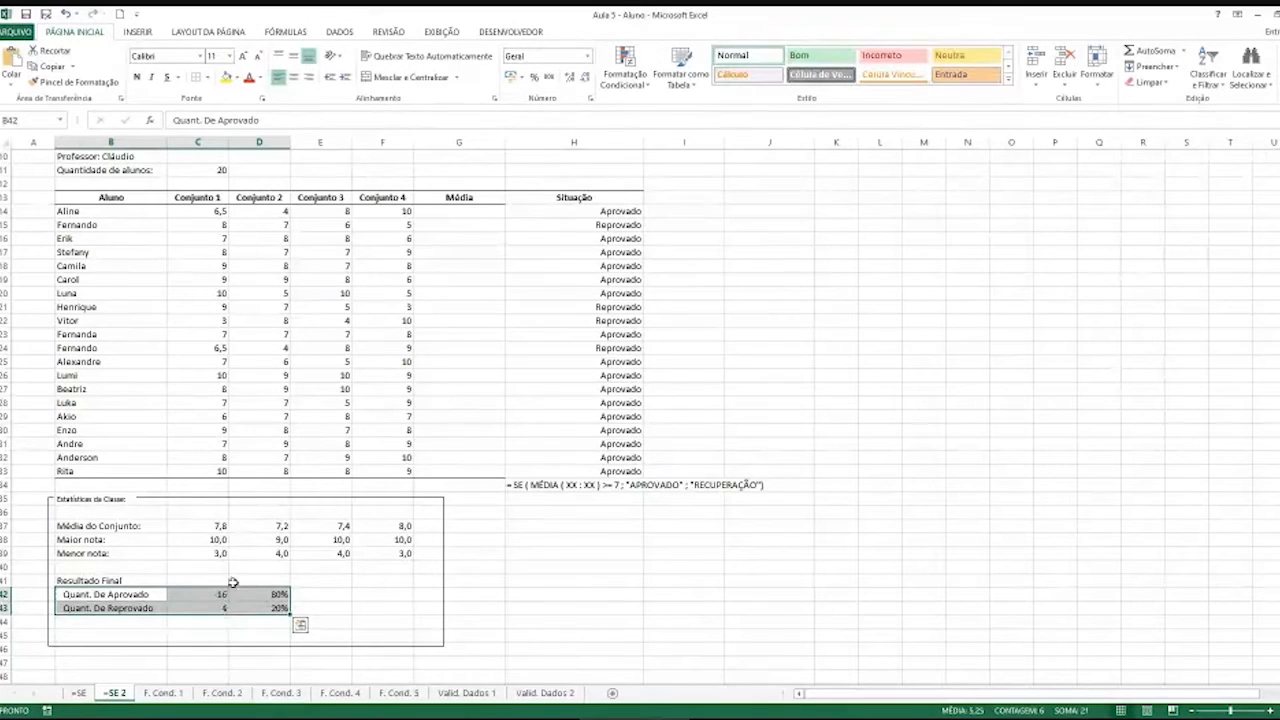
{"action": "left_click", "coordinate": [119, 593]}
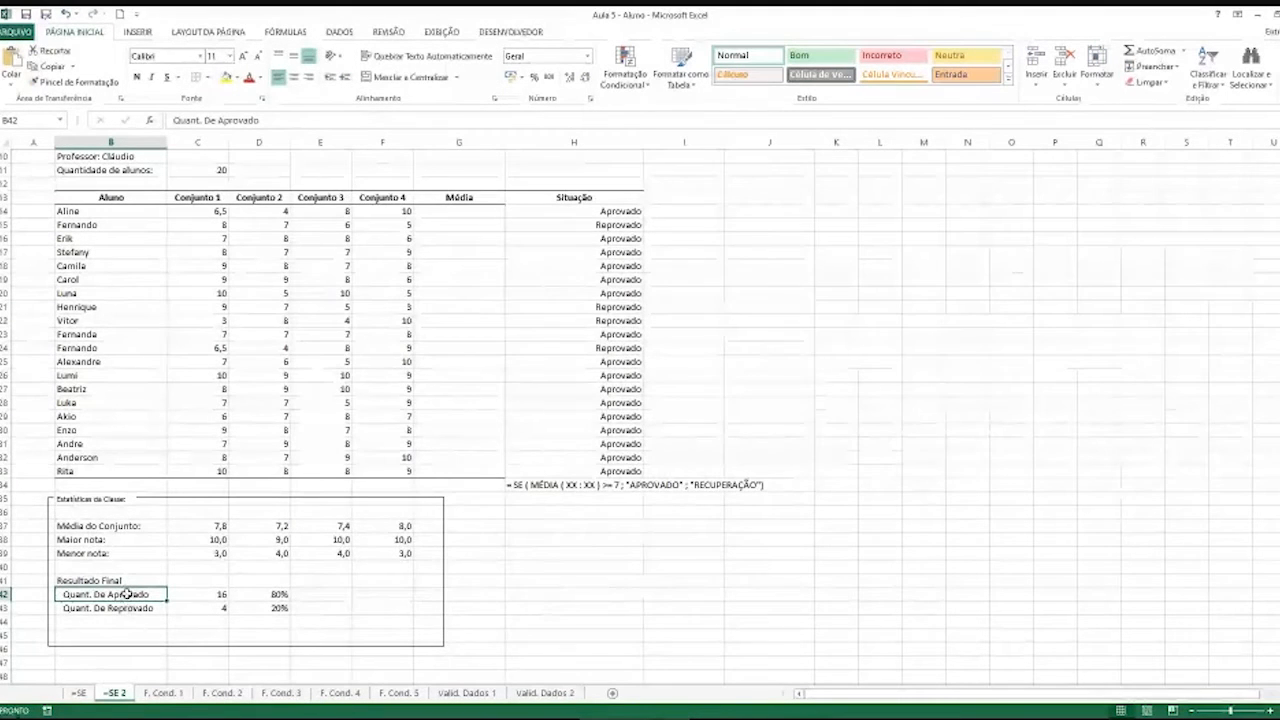
Preview a pie chart of the non-adjacent ranges B42:B43 and D42:D43 without inserting it
{"action": "left_click_drag", "start_coordinate": [123, 594], "coordinate": [122, 605]}
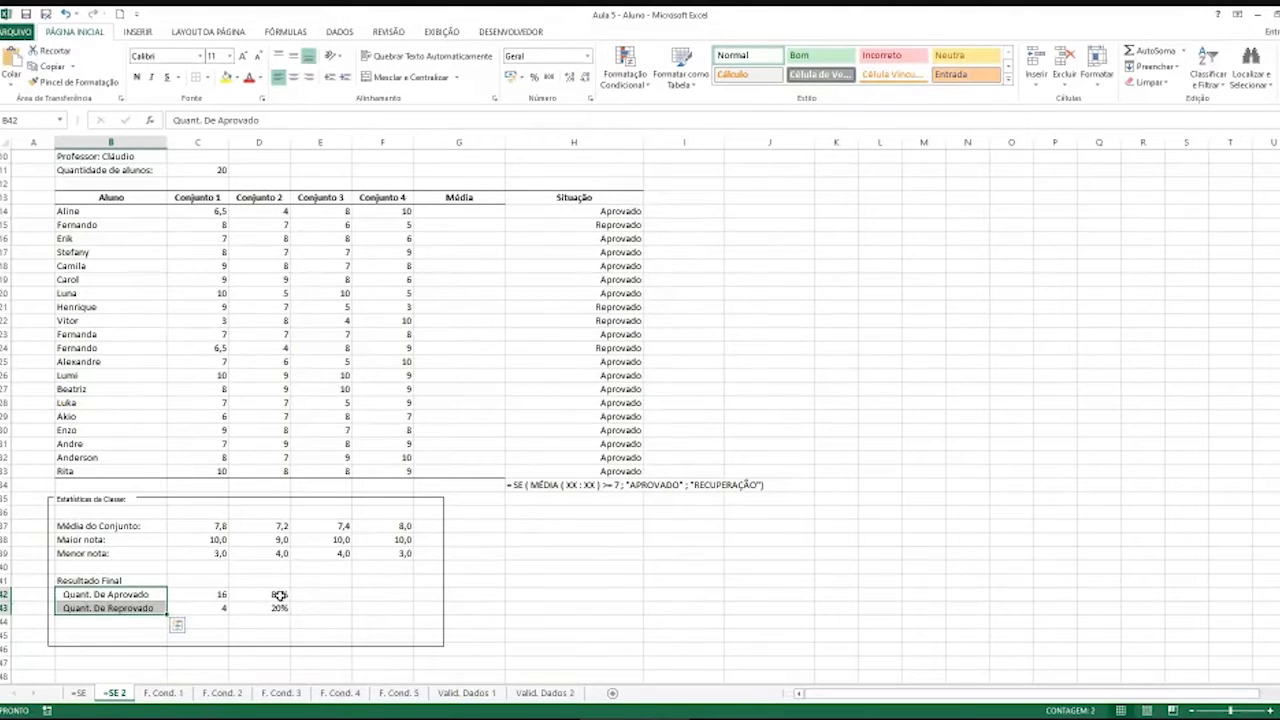
{"action": "left_click_drag", "start_coordinate": [280, 595], "coordinate": [277, 606], "text": "ctrl"}
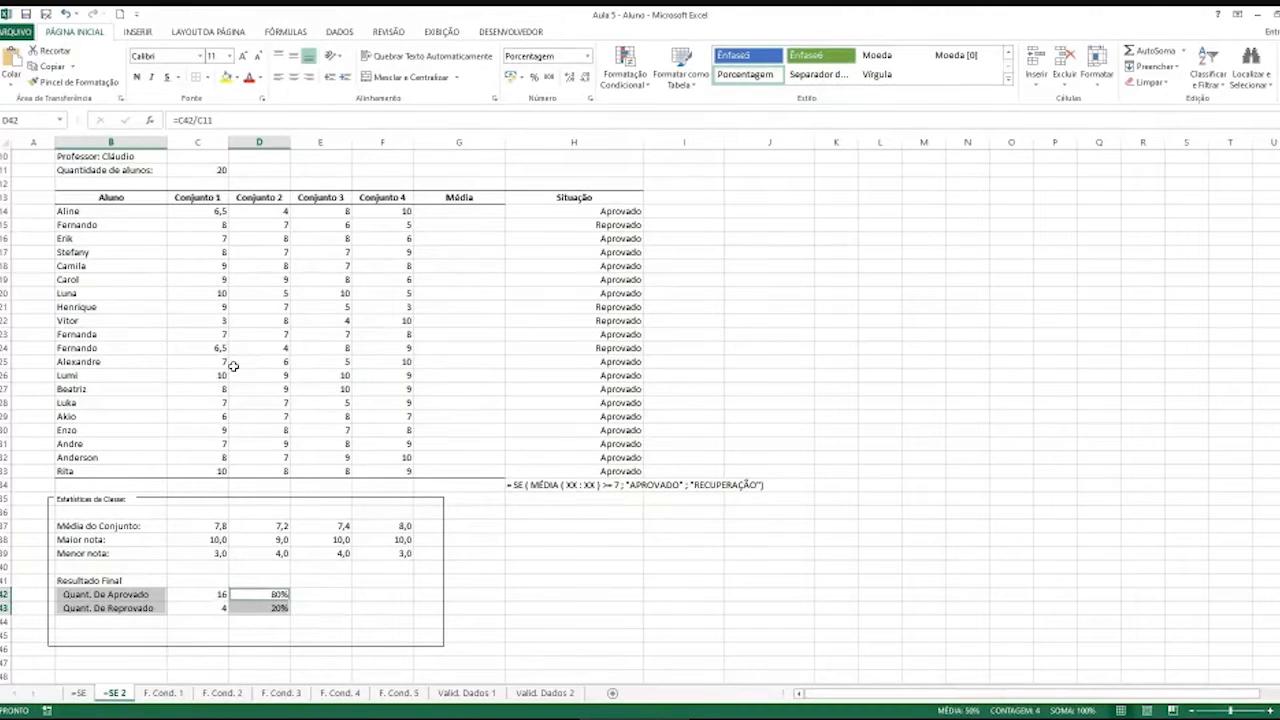
{"action": "left_click", "coordinate": [139, 33]}
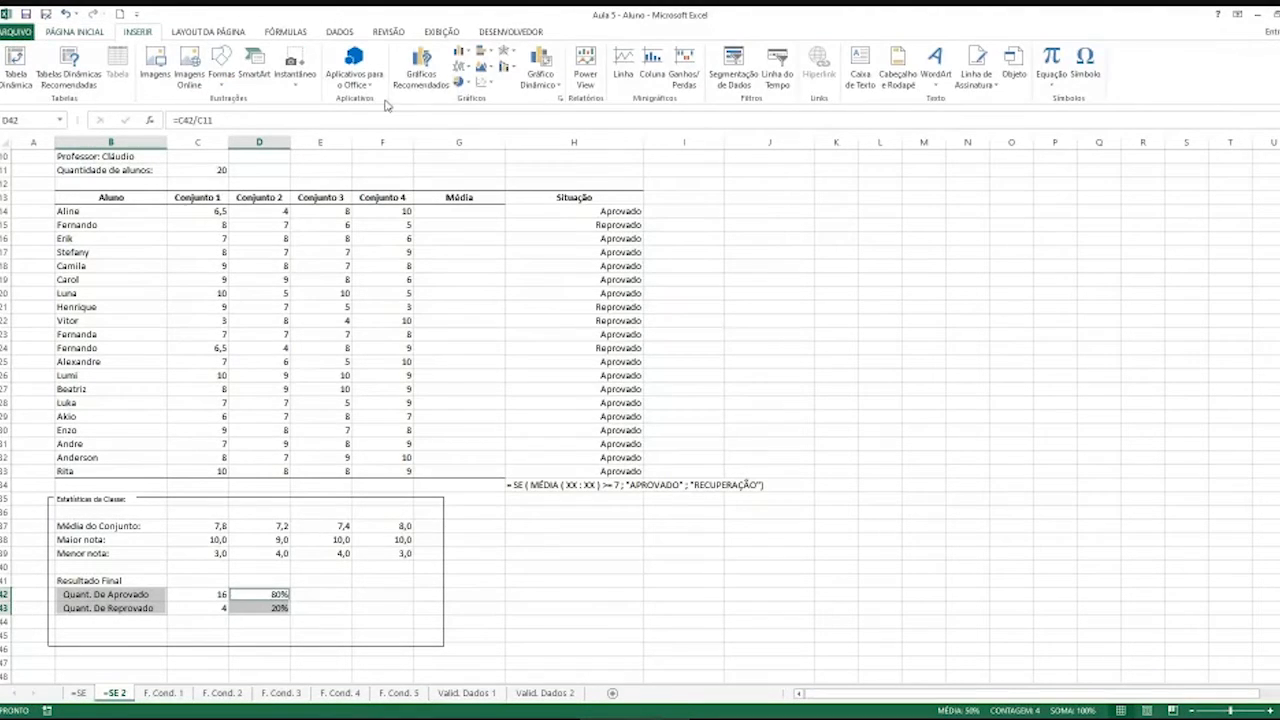
{"action": "left_click", "coordinate": [421, 66]}
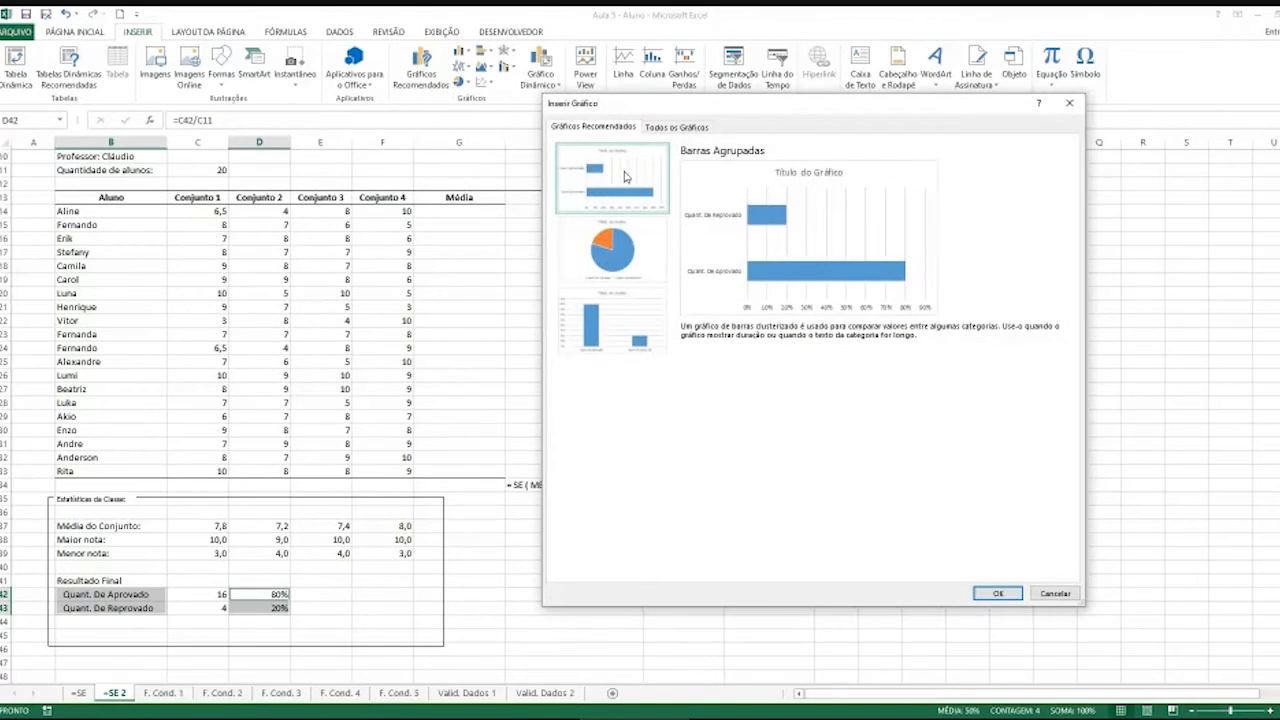
{"action": "left_click", "coordinate": [662, 129]}
{"action": "left_click", "coordinate": [585, 216]}
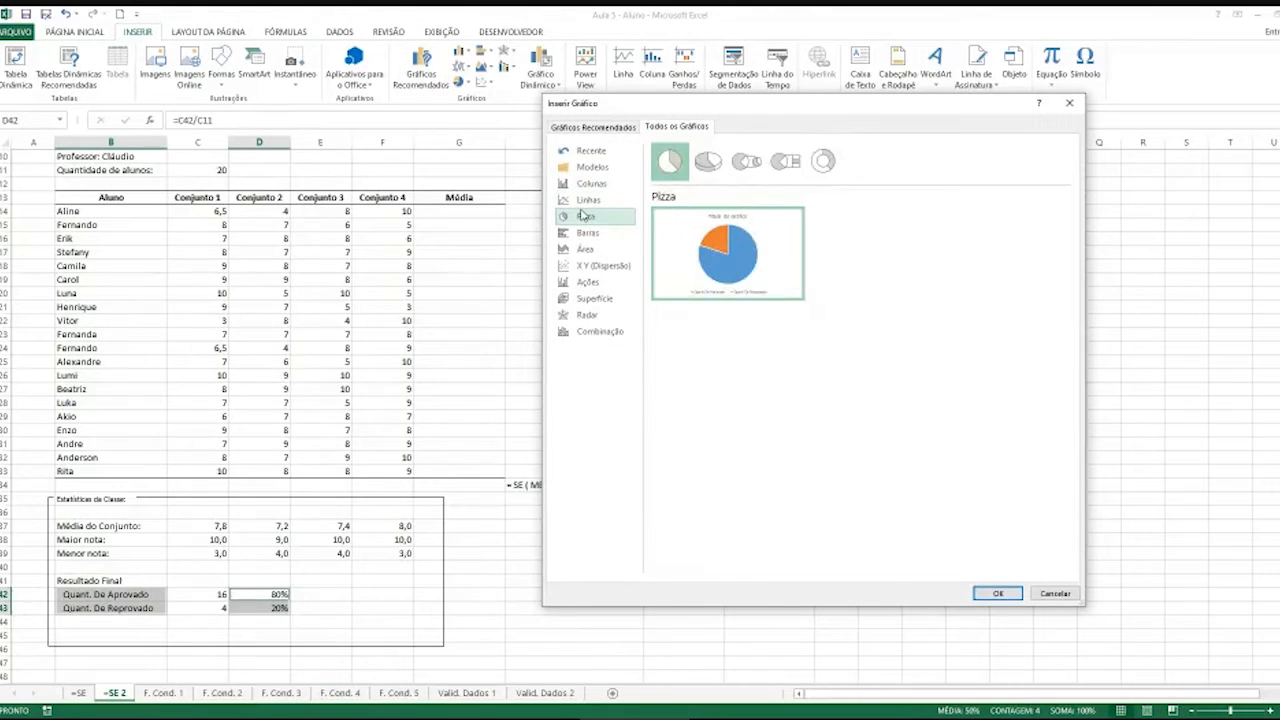
{"action": "mouse_move", "coordinate": [800, 283]}
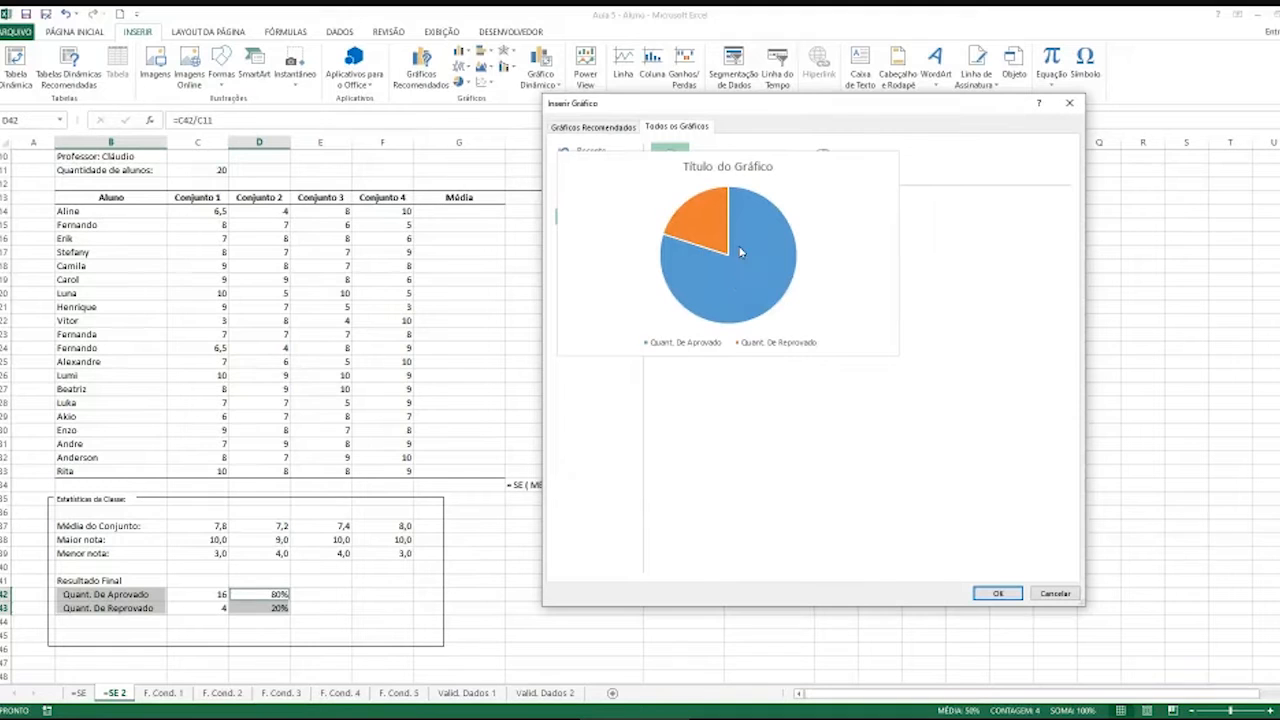
{"action": "left_click", "coordinate": [1041, 597]}
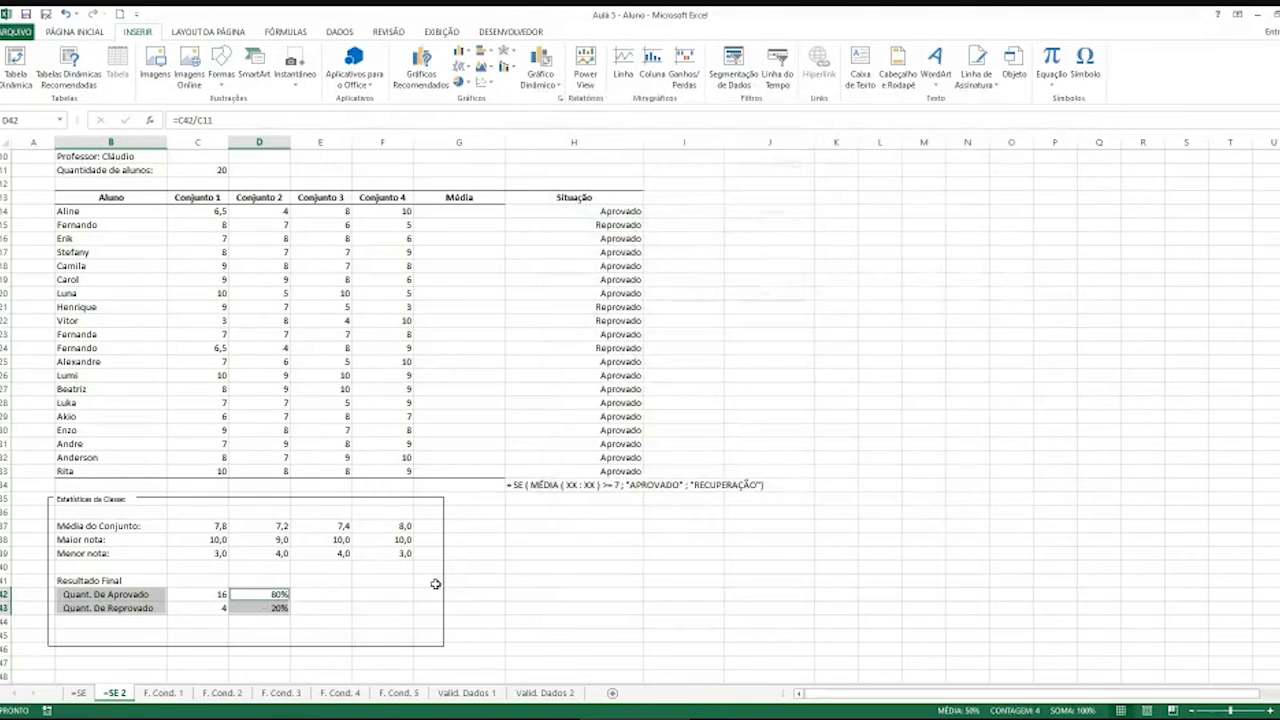
Select the labels B42:B43 together with the percentages D42:D43 again, and return to cell A1
{"action": "left_click", "coordinate": [180, 592]}
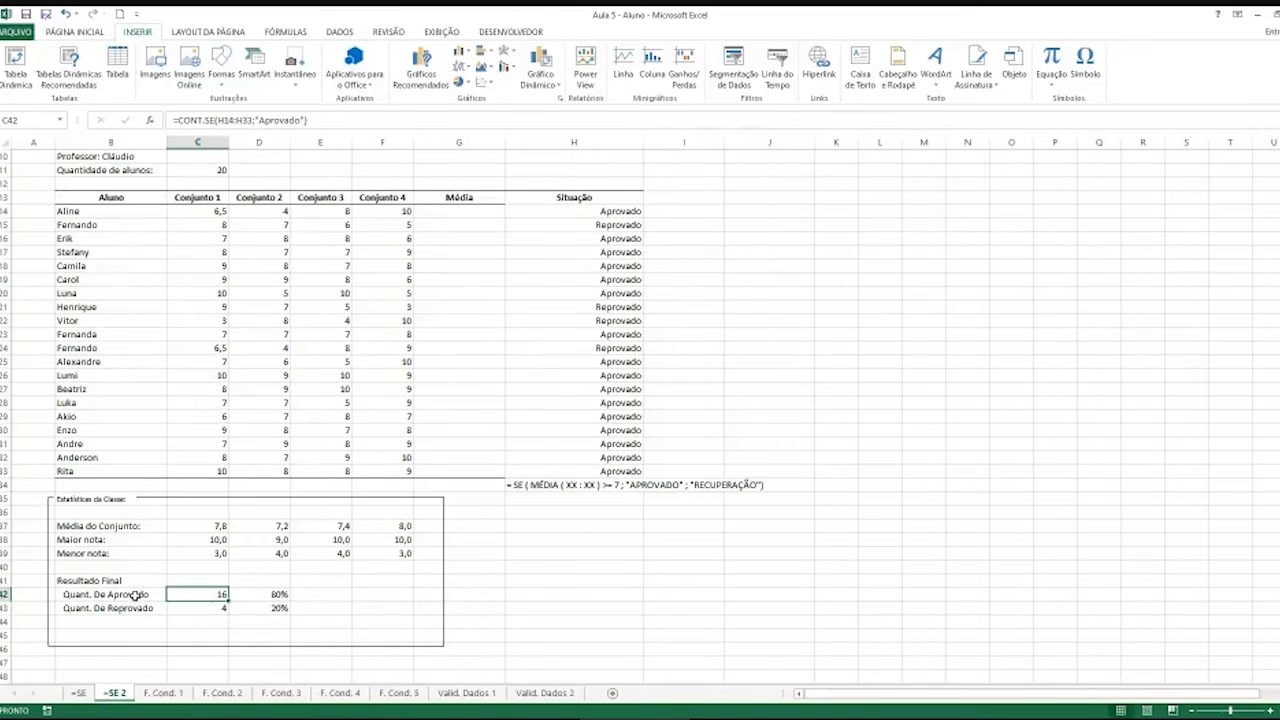
{"action": "left_click_drag", "start_coordinate": [135, 594], "coordinate": [135, 610]}
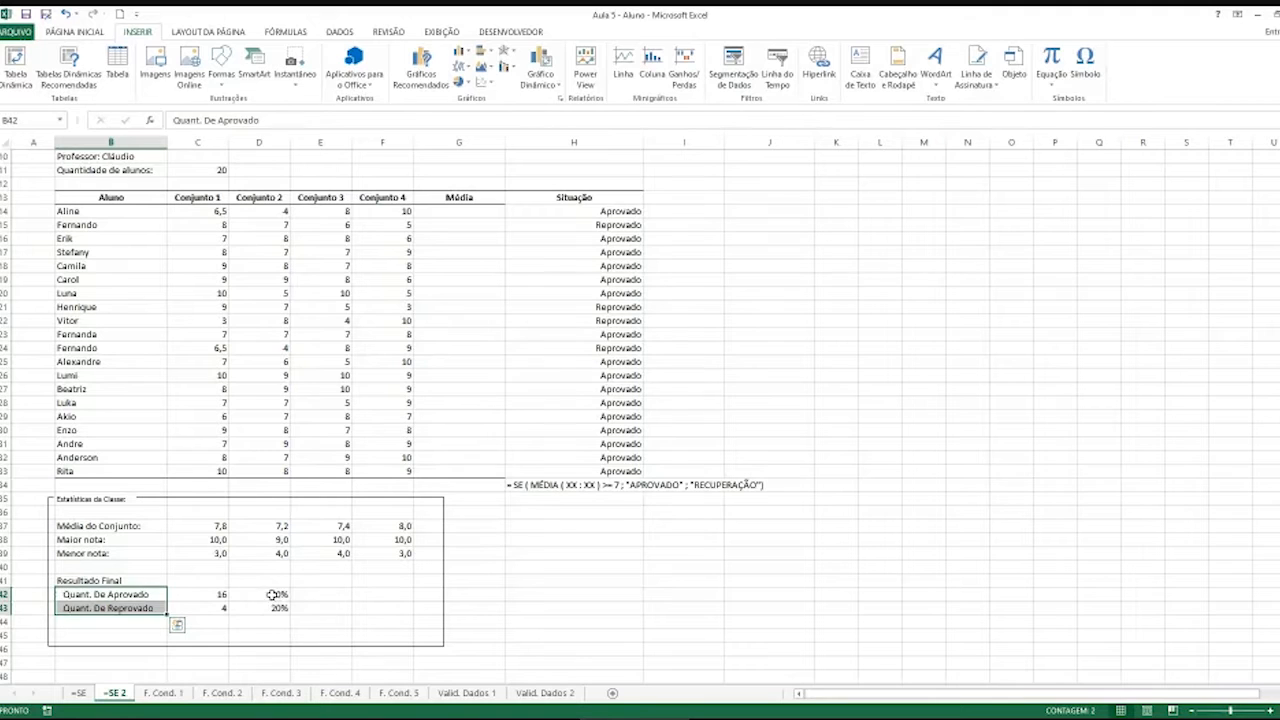
{"action": "left_click_drag", "start_coordinate": [274, 595], "coordinate": [268, 609]}
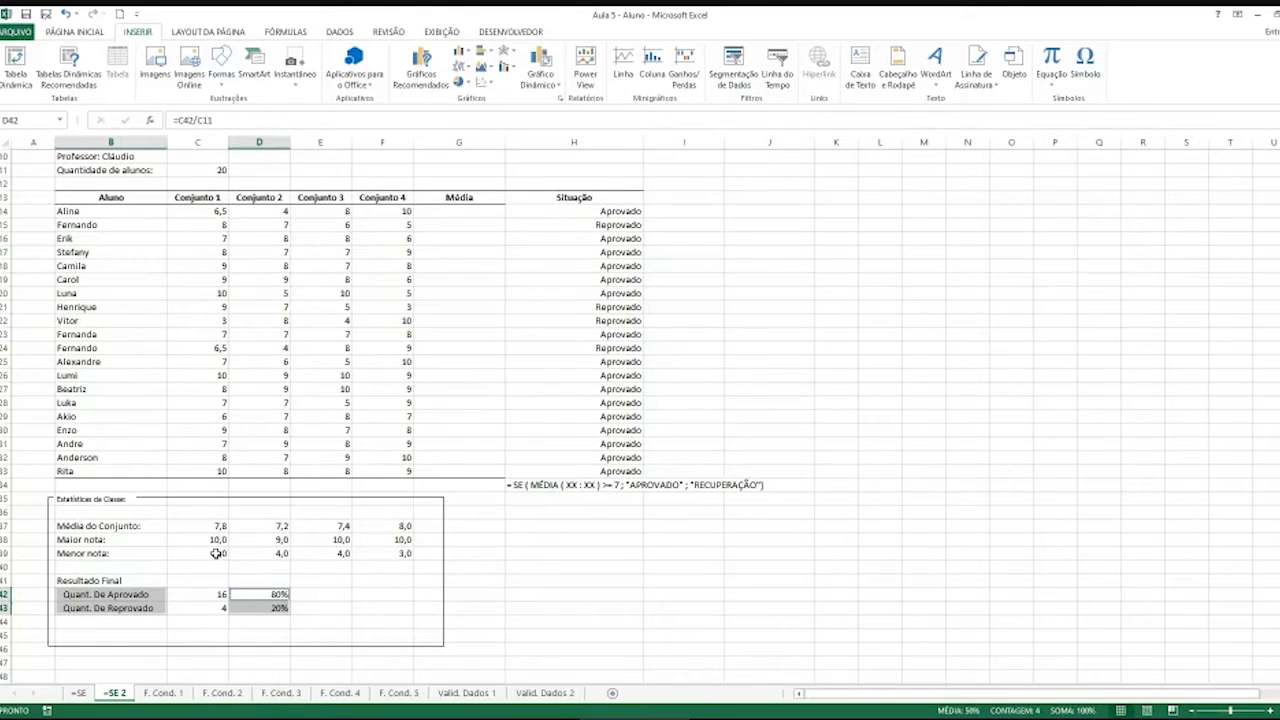
{"action": "scroll", "coordinate": [216, 553], "scroll_direction": "up", "scroll_amount": 3}
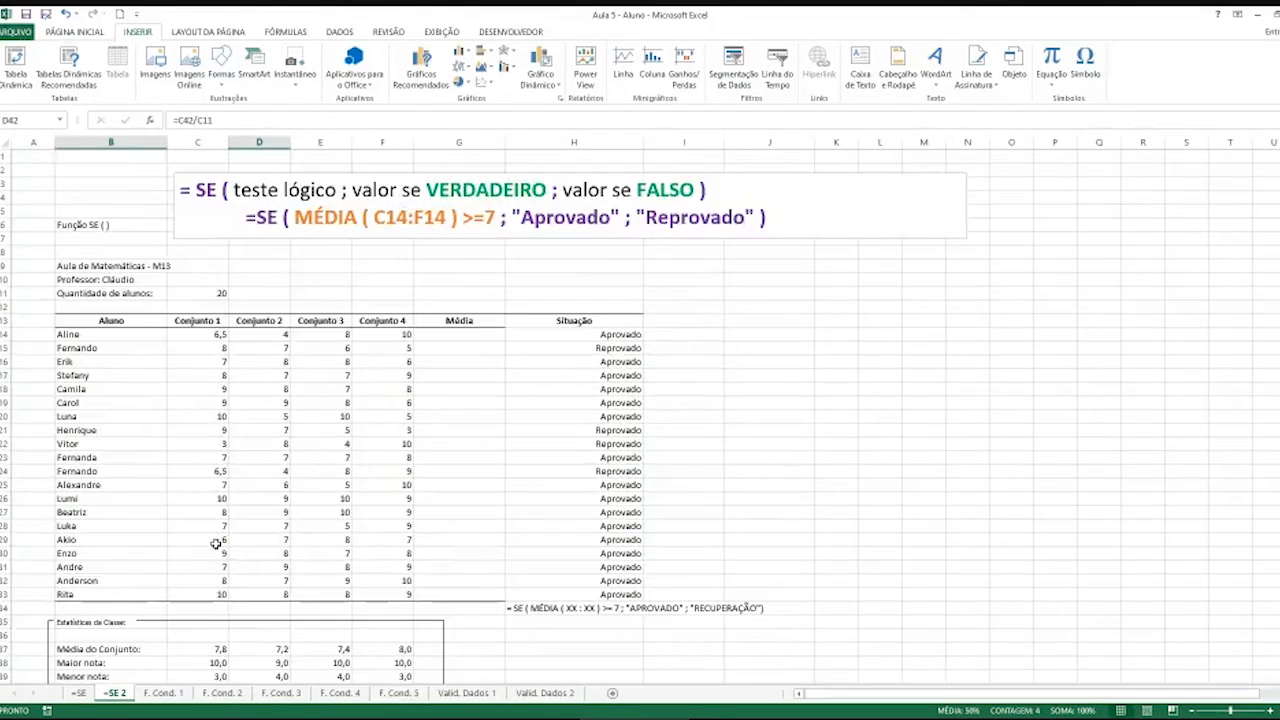
{"action": "left_click", "coordinate": [50, 160]}
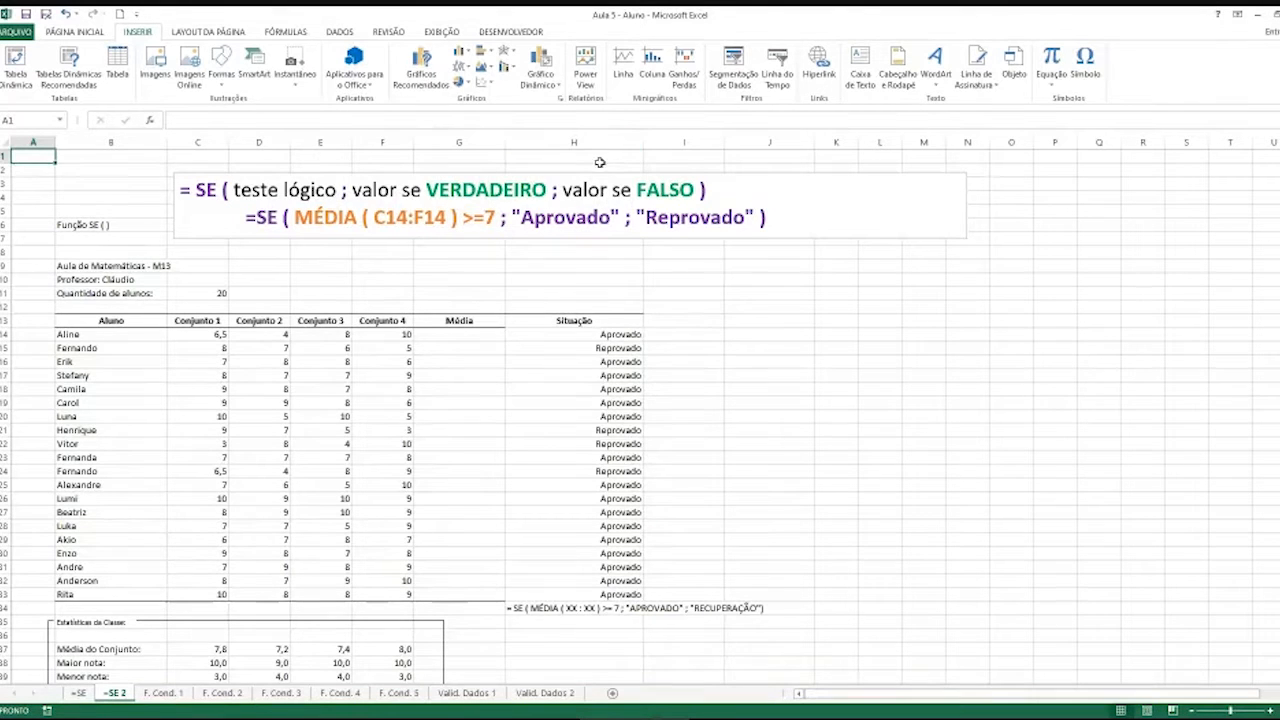
Replace the true result "Aprovado" with "Média" in the Situação formula of H14
{"action": "double_click", "coordinate": [593, 334]}
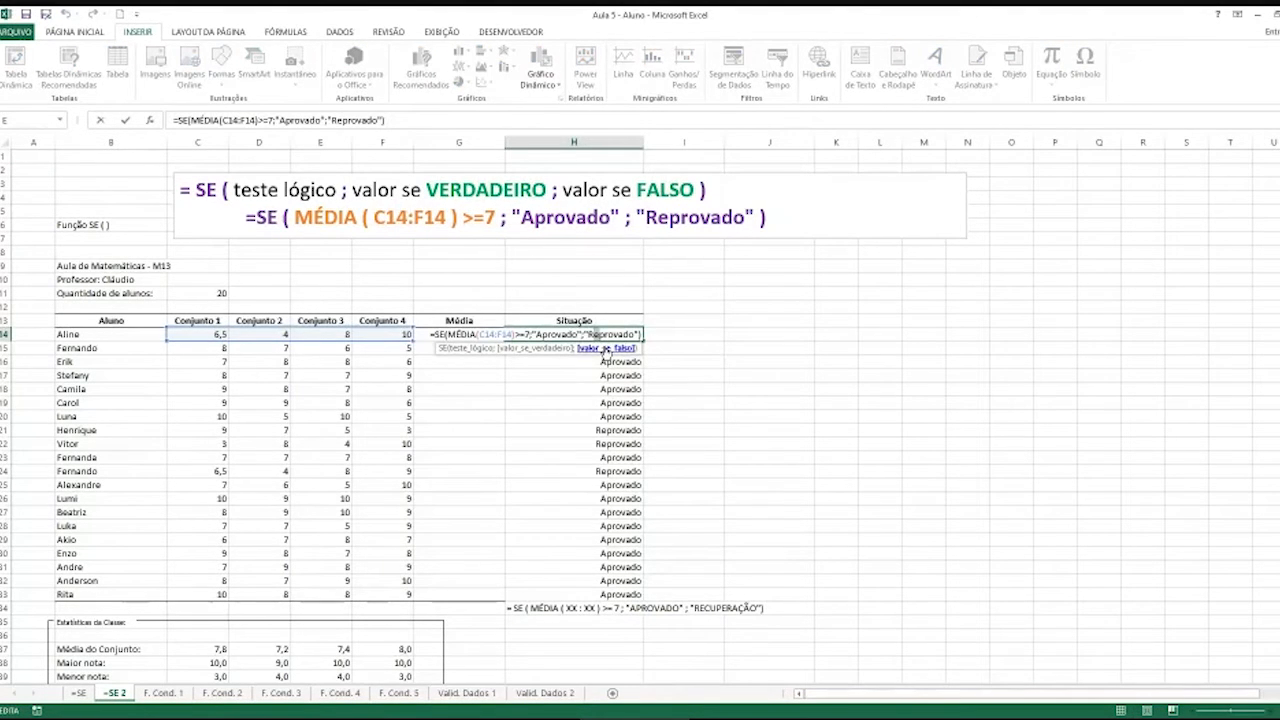
{"action": "left_click_drag", "start_coordinate": [534, 334], "coordinate": [577, 334]}
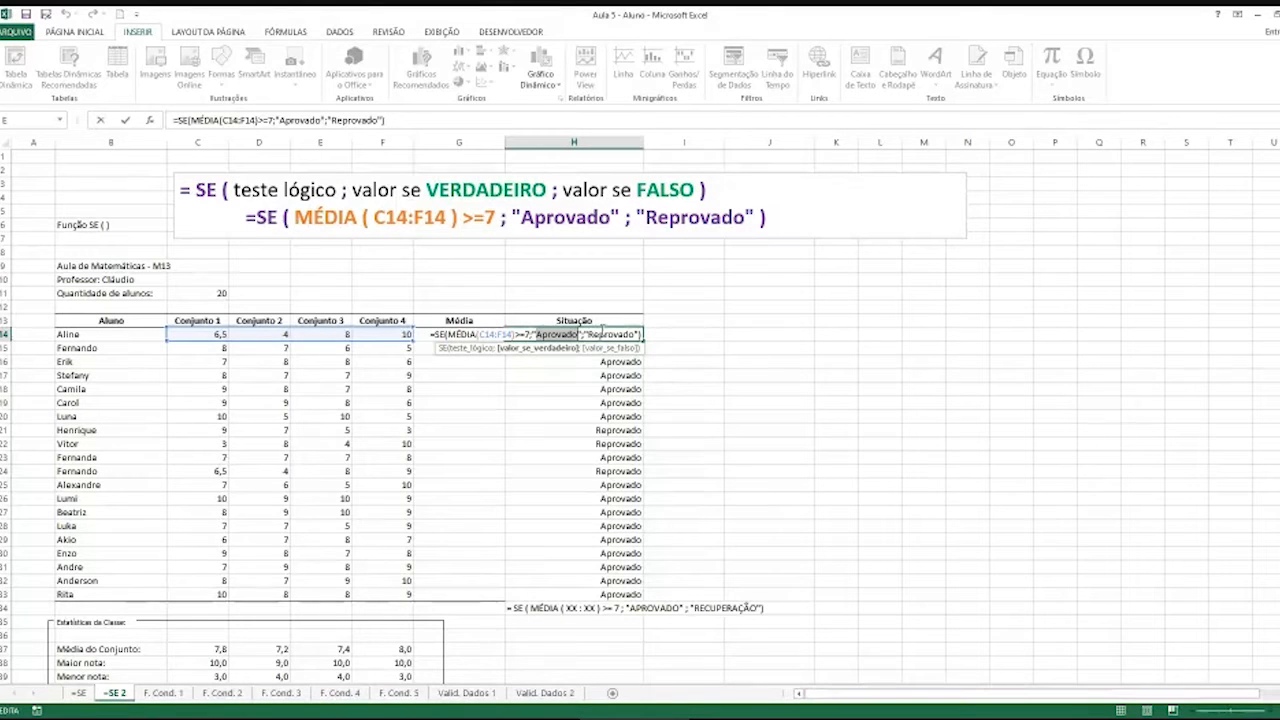
{"action": "type", "text": "Média"}
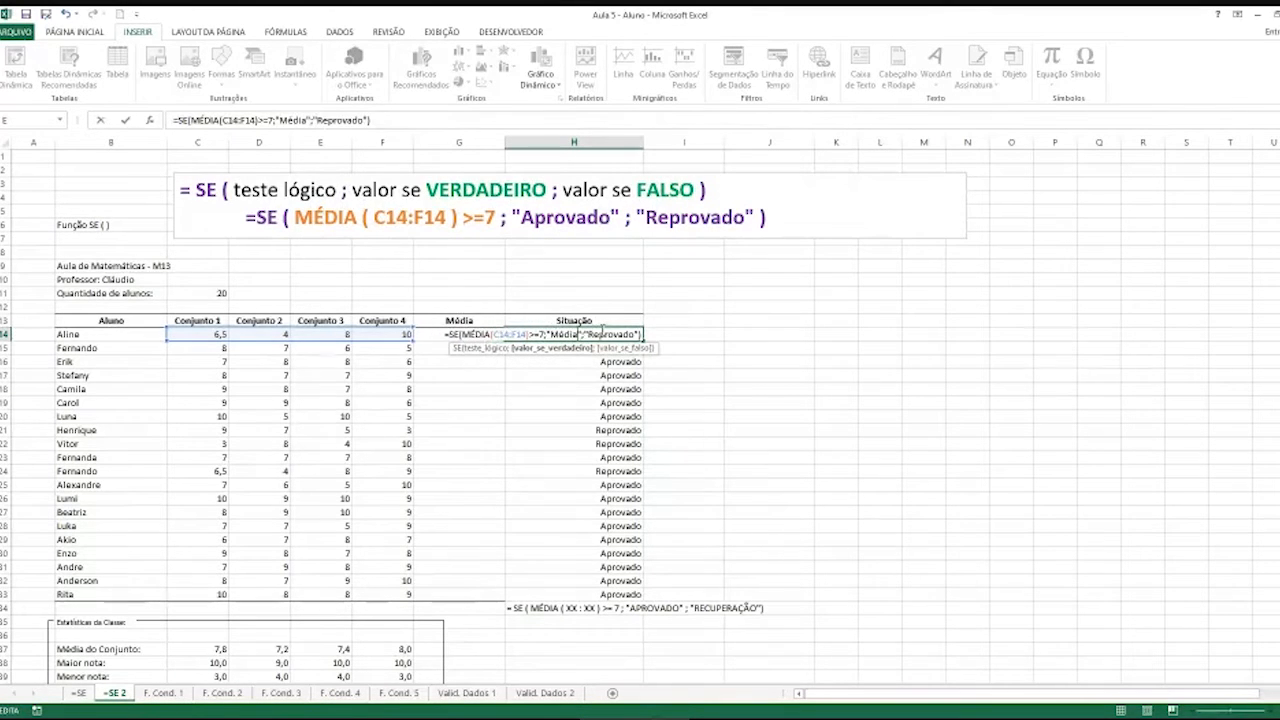
{"action": "key", "text": "ctrl+Return"}
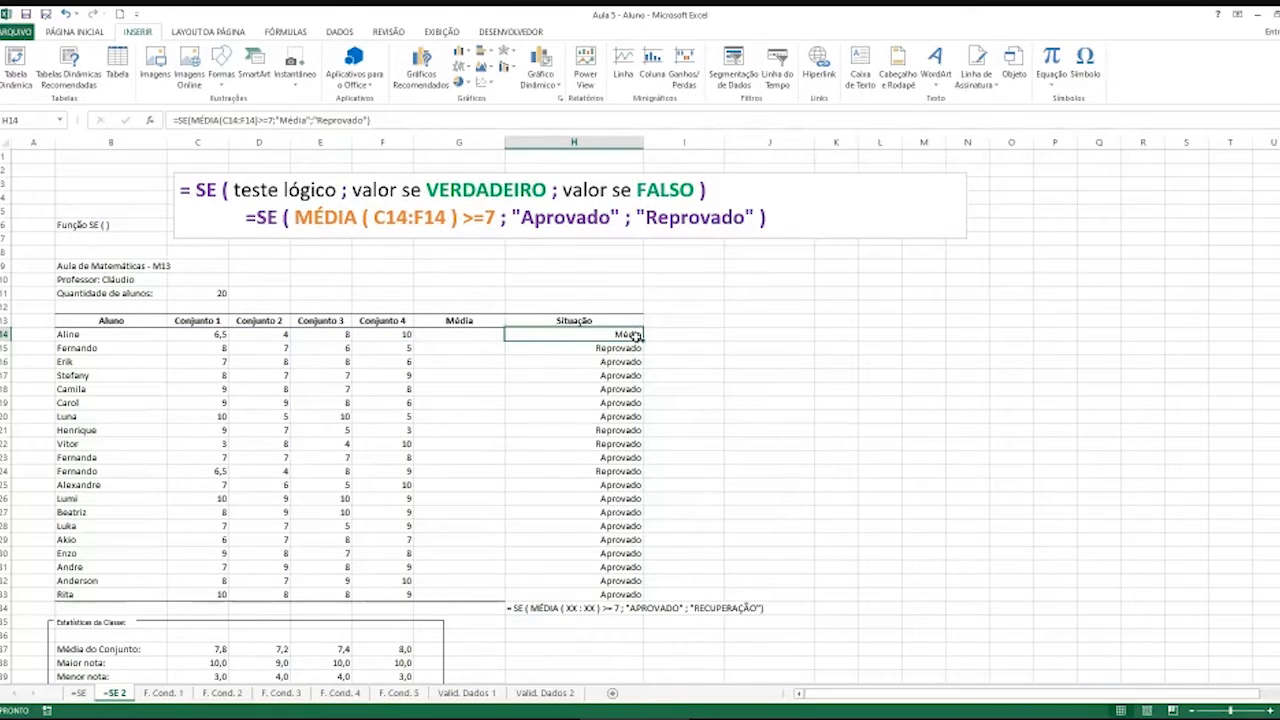
Extend the true-result text in H14's SE formula to "Média!%PO"
{"action": "double_click", "coordinate": [636, 335]}
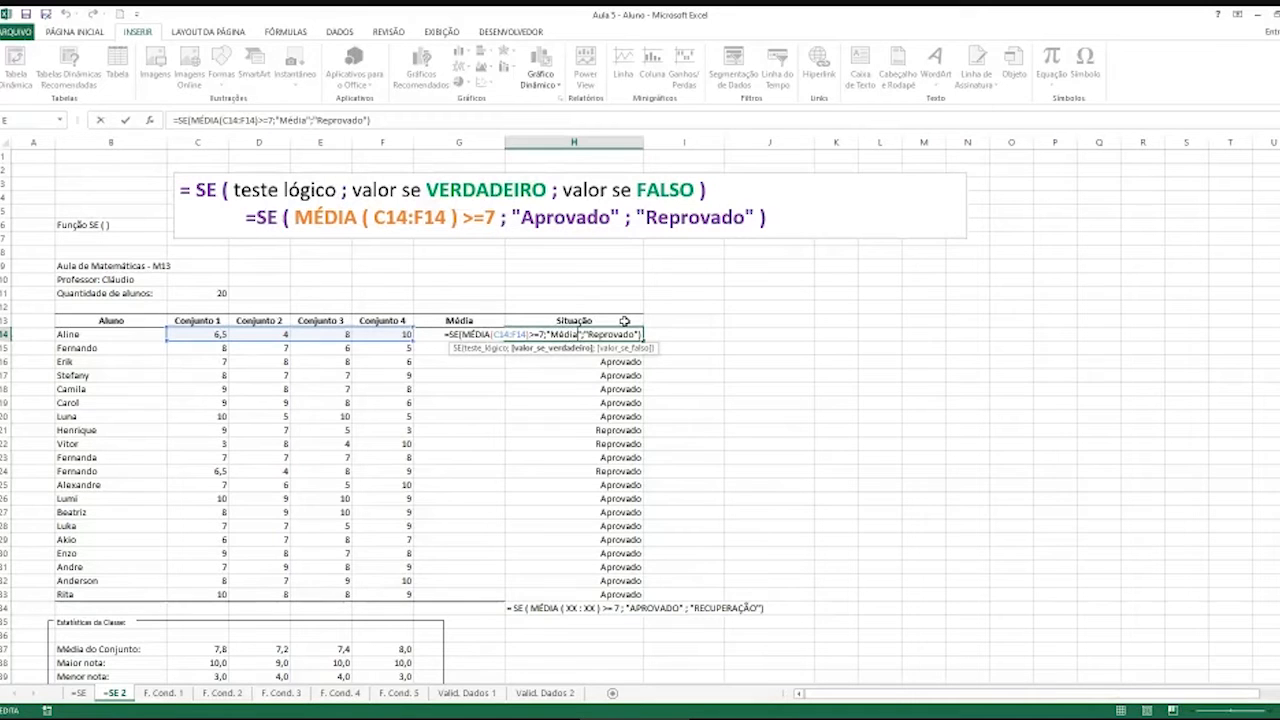
{"action": "type", "text": "!"}
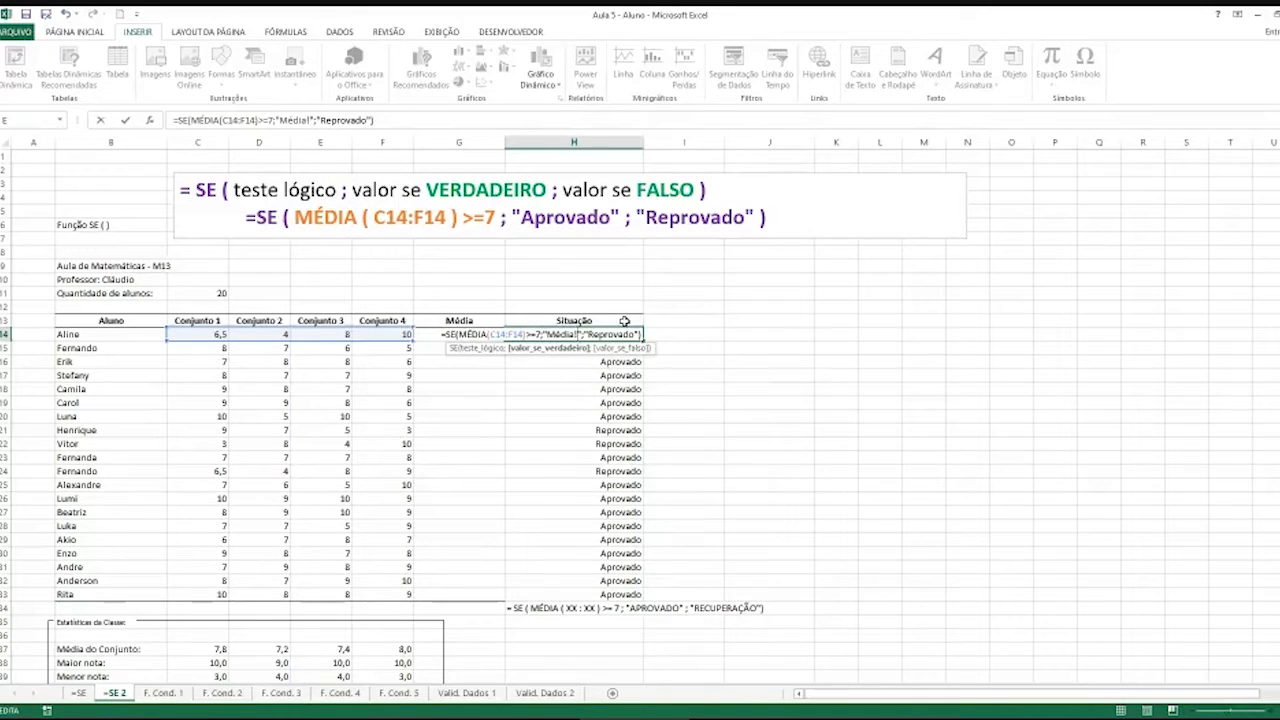
{"action": "type", "text": "%PO"}
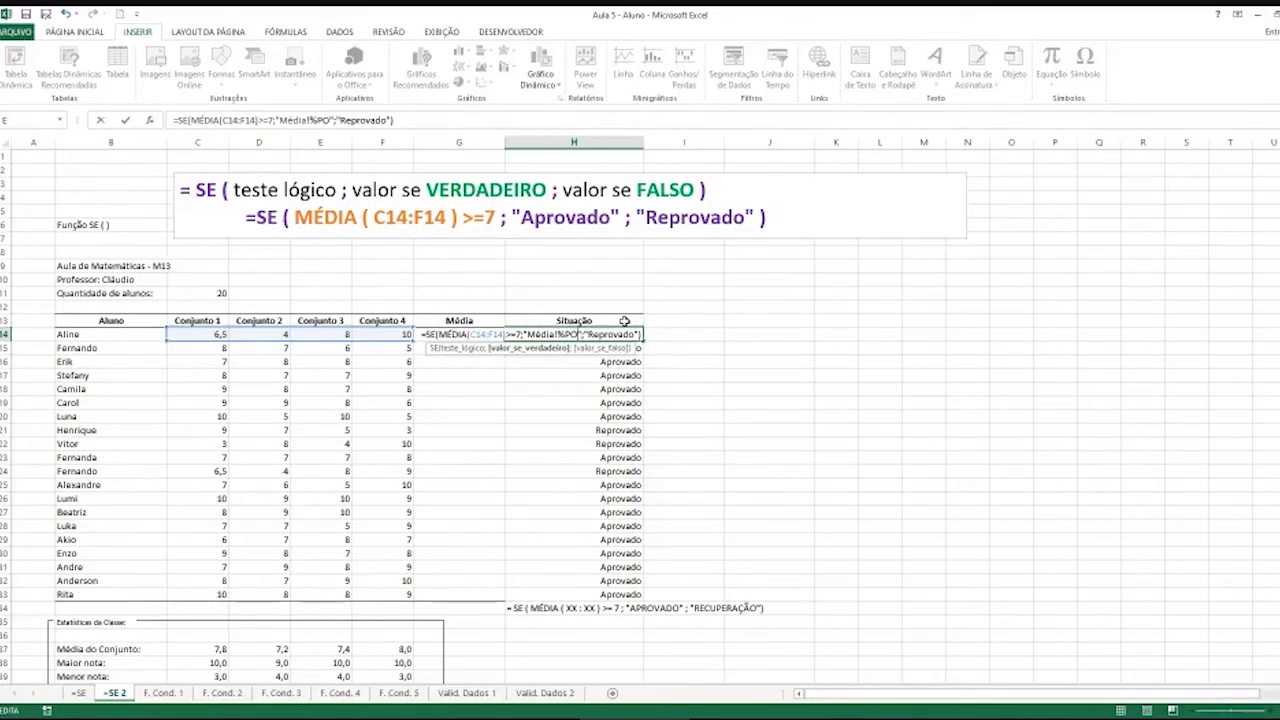
{"action": "key", "text": "Return"}
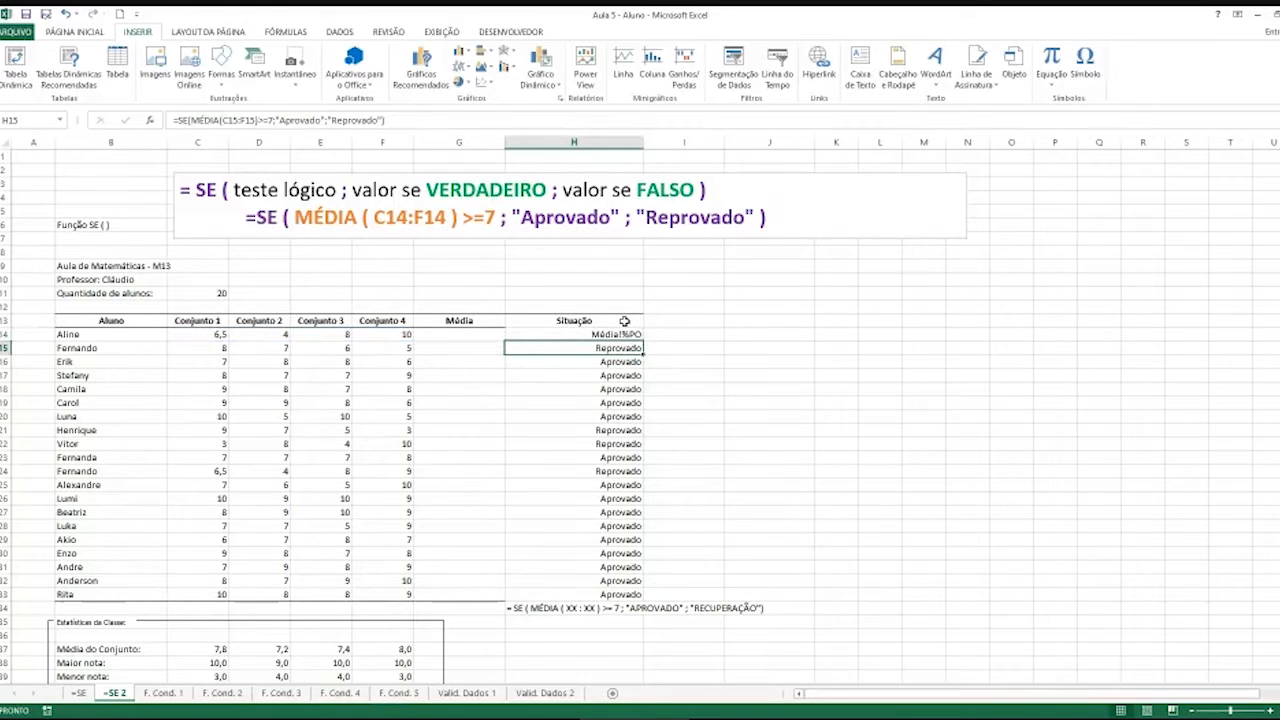
Enter the unaccented formula =media in I14 beside the first student's Situação, and reselect that cell to check its result
{"action": "left_click", "coordinate": [623, 334]}
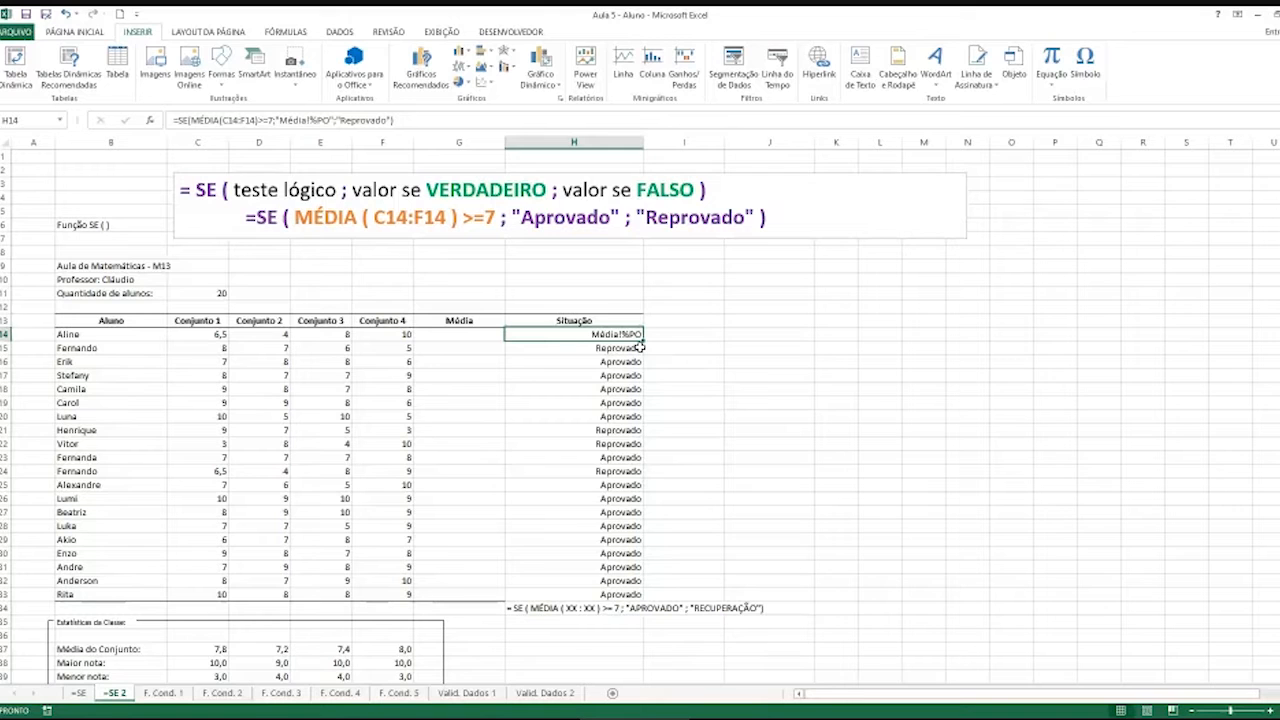
{"action": "key", "text": "Right"}
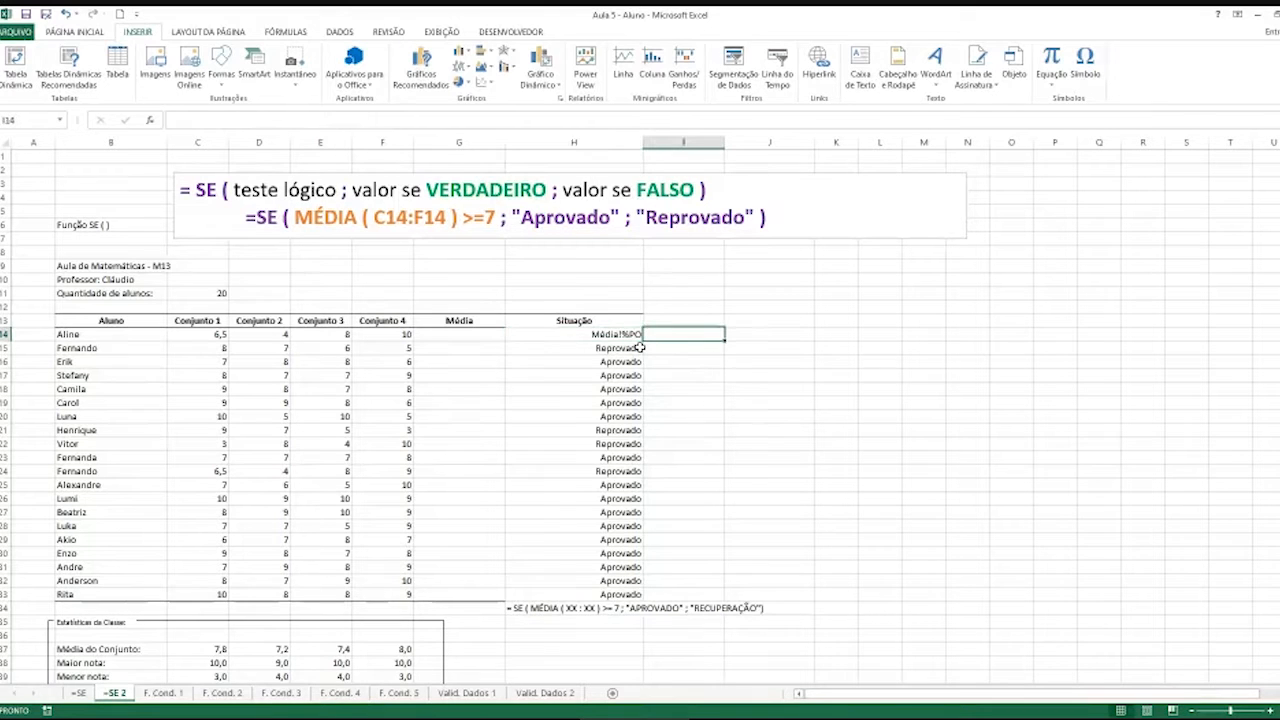
{"action": "type", "text": "=media"}
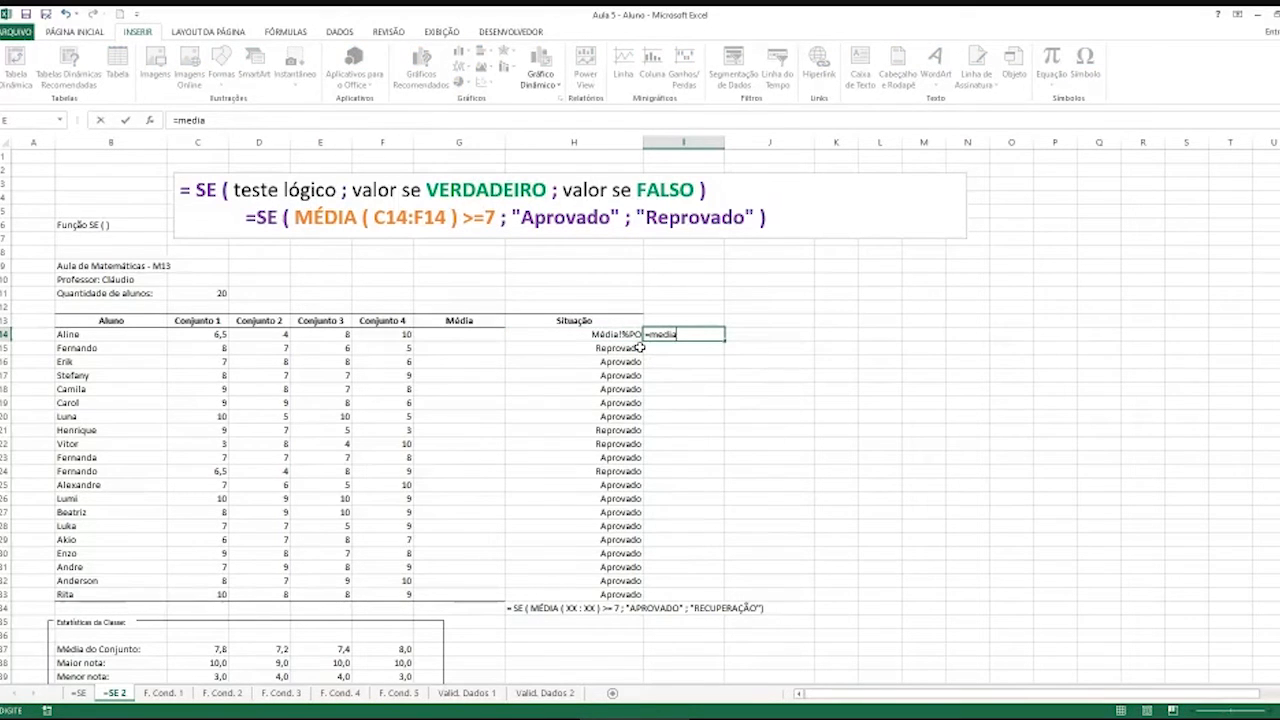
{"action": "key", "text": "Right"}
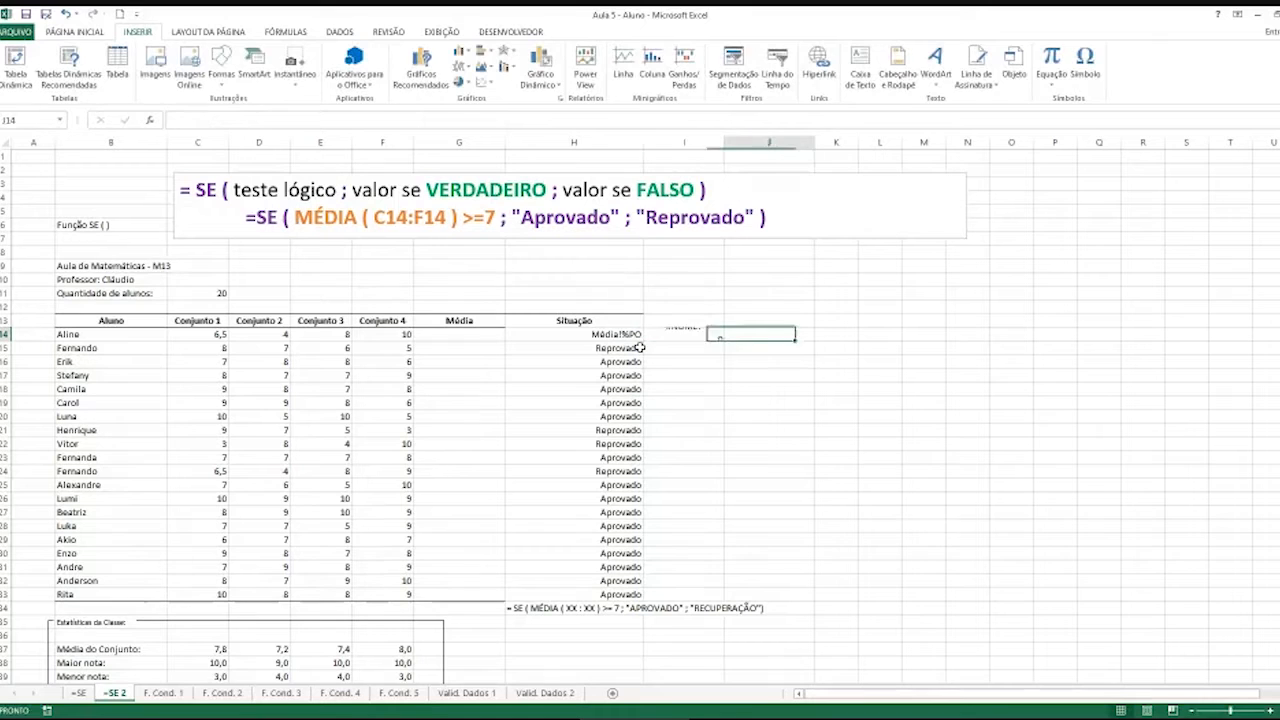
{"action": "key", "text": "Left"}
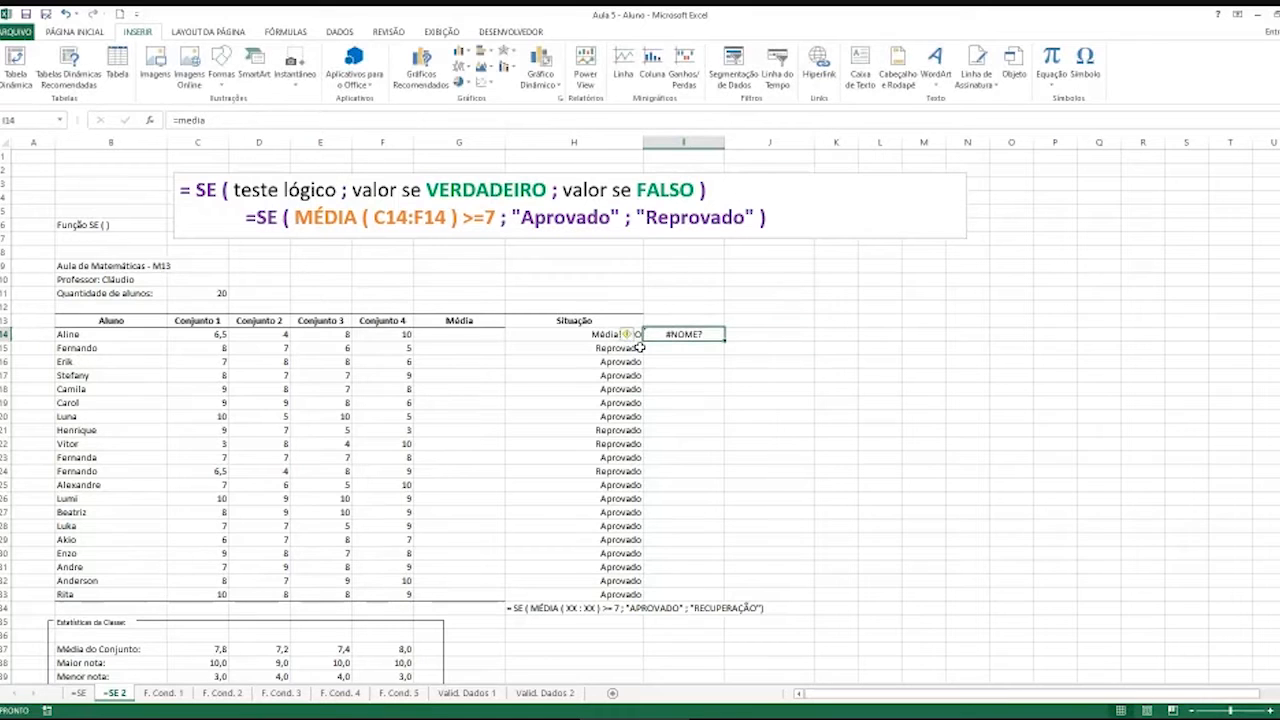
Try the spellings =me and =mé in I14 to compare the suggested functions, keeping =media as the formula
{"action": "double_click", "coordinate": [712, 334]}
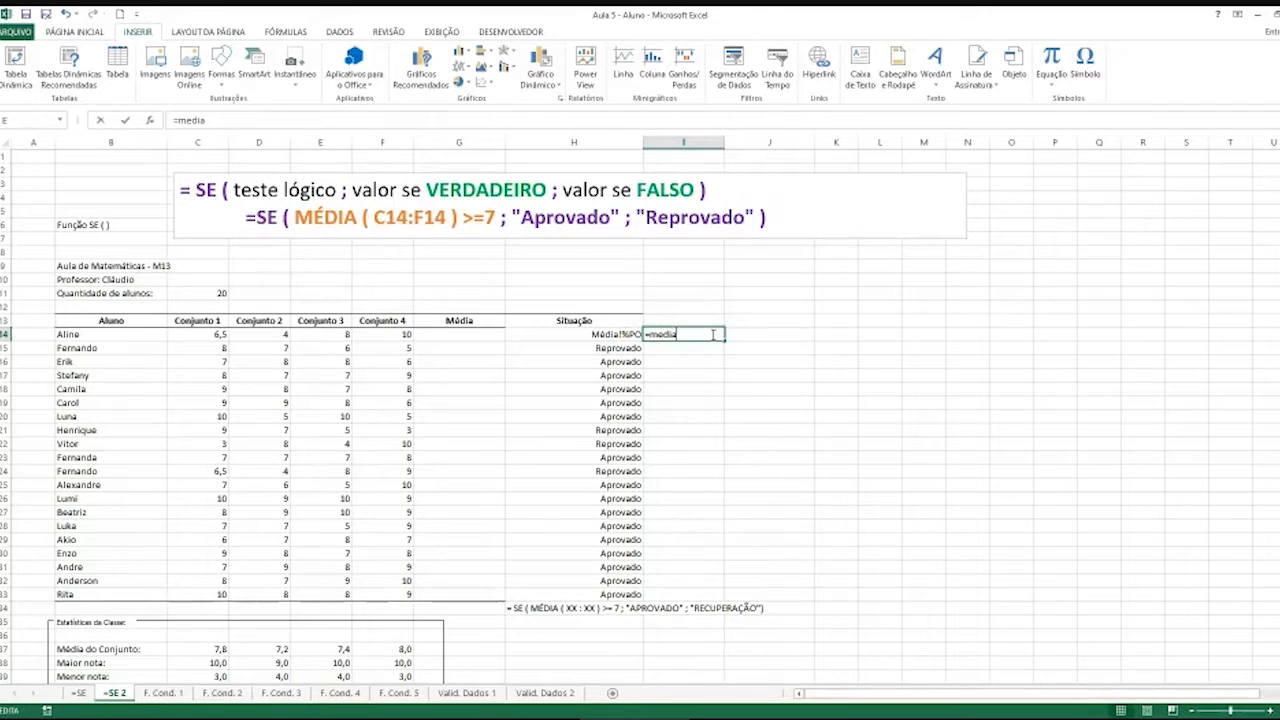
{"action": "key", "text": "BackSpace"}
{"action": "key", "text": "BackSpace"}
{"action": "key", "text": "BackSpace"}
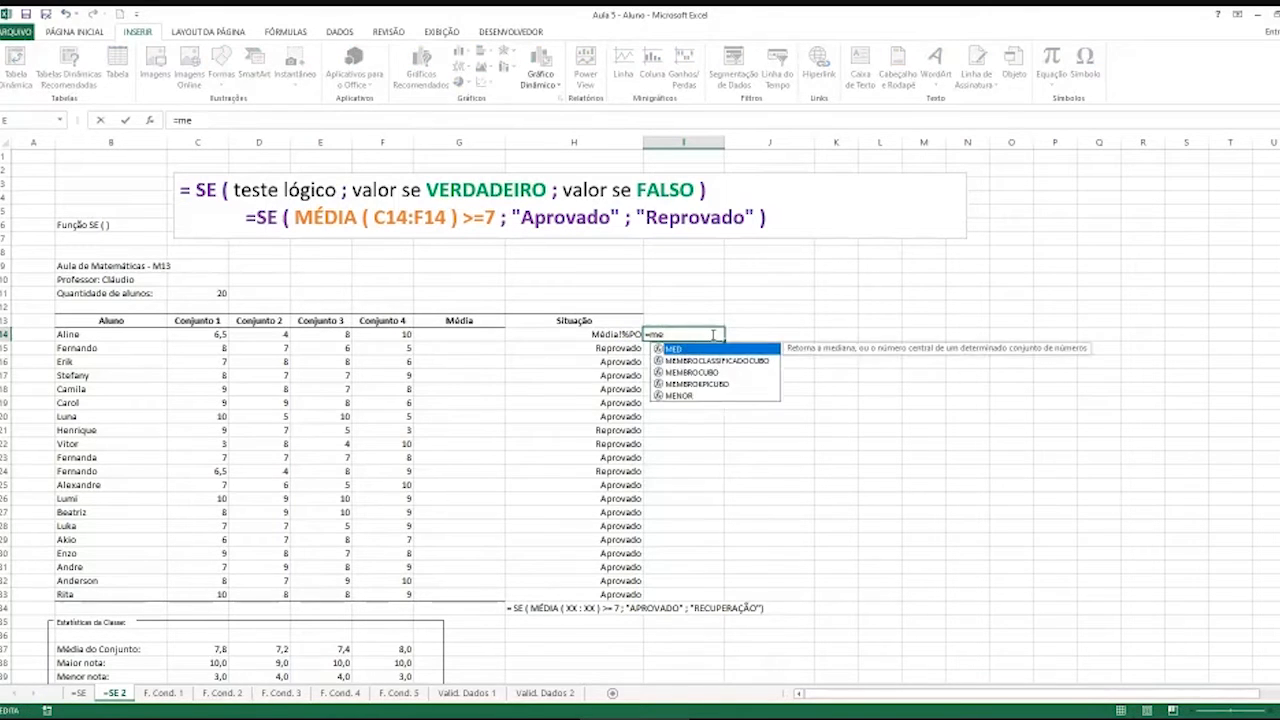
{"action": "key", "text": "BackSpace"}
{"action": "type", "text": "é"}
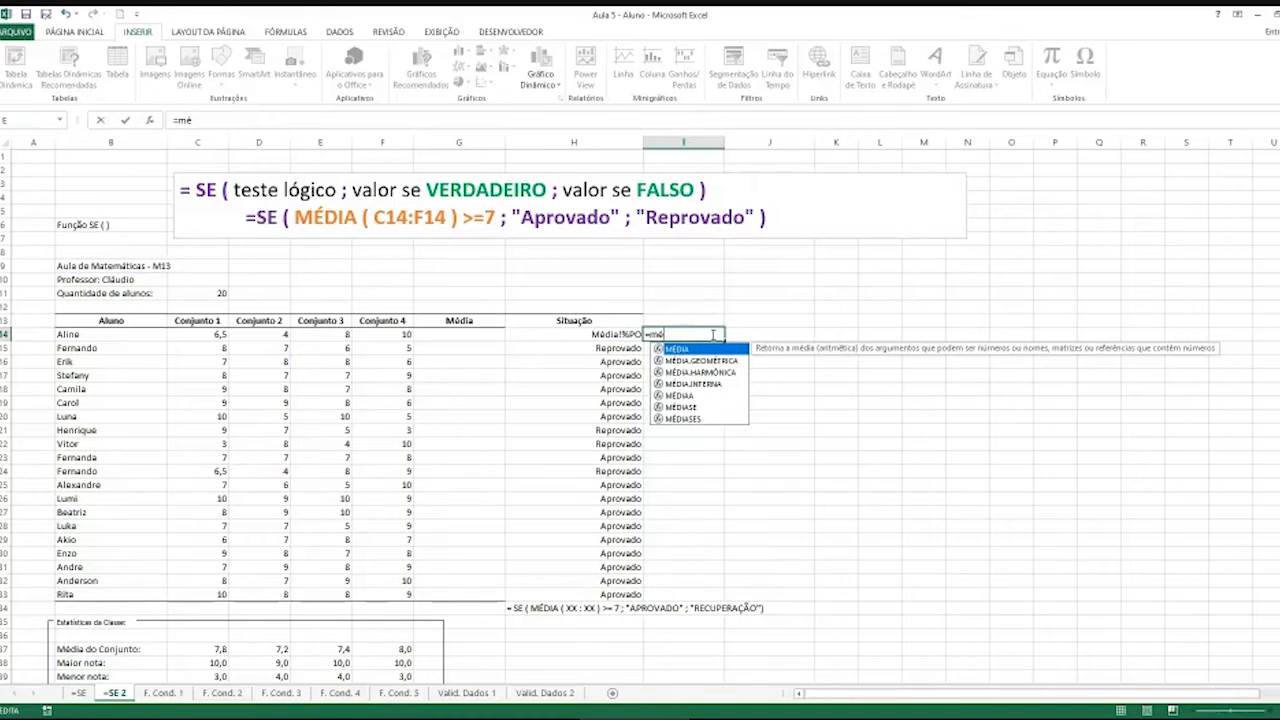
{"action": "key", "text": "BackSpace"}
{"action": "type", "text": "edia"}
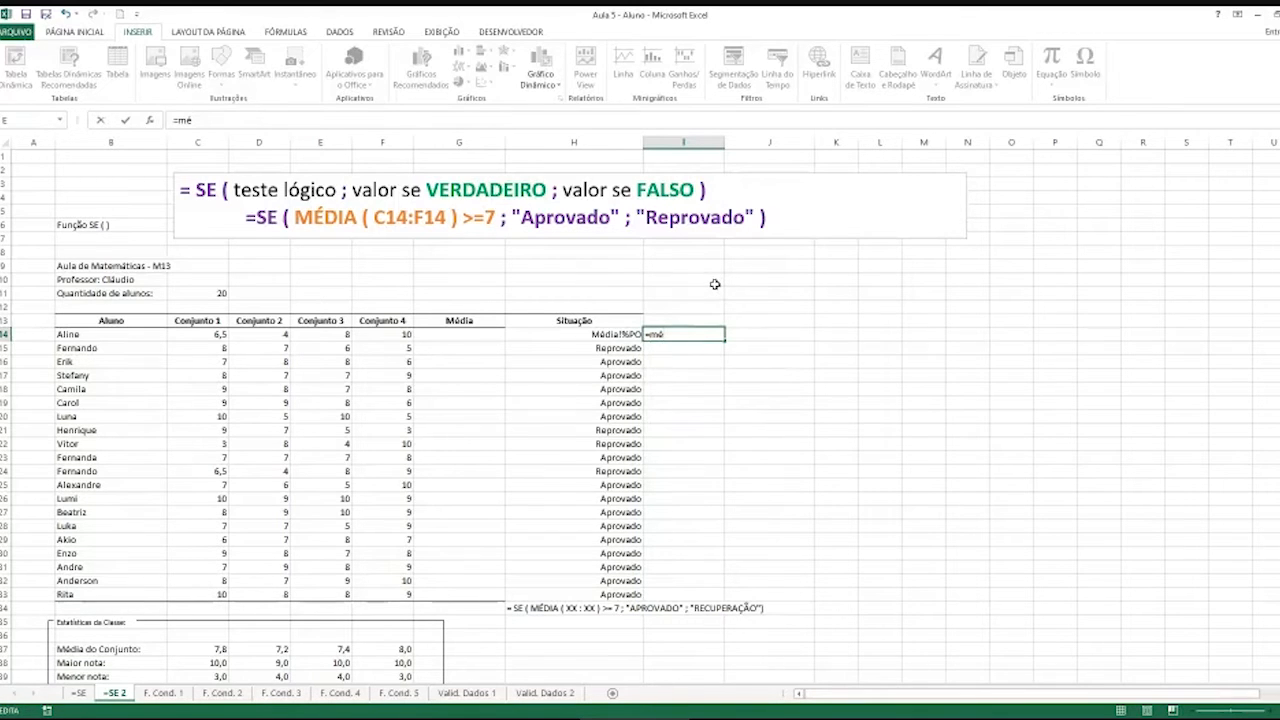
{"action": "key", "text": "ctrl+Return"}
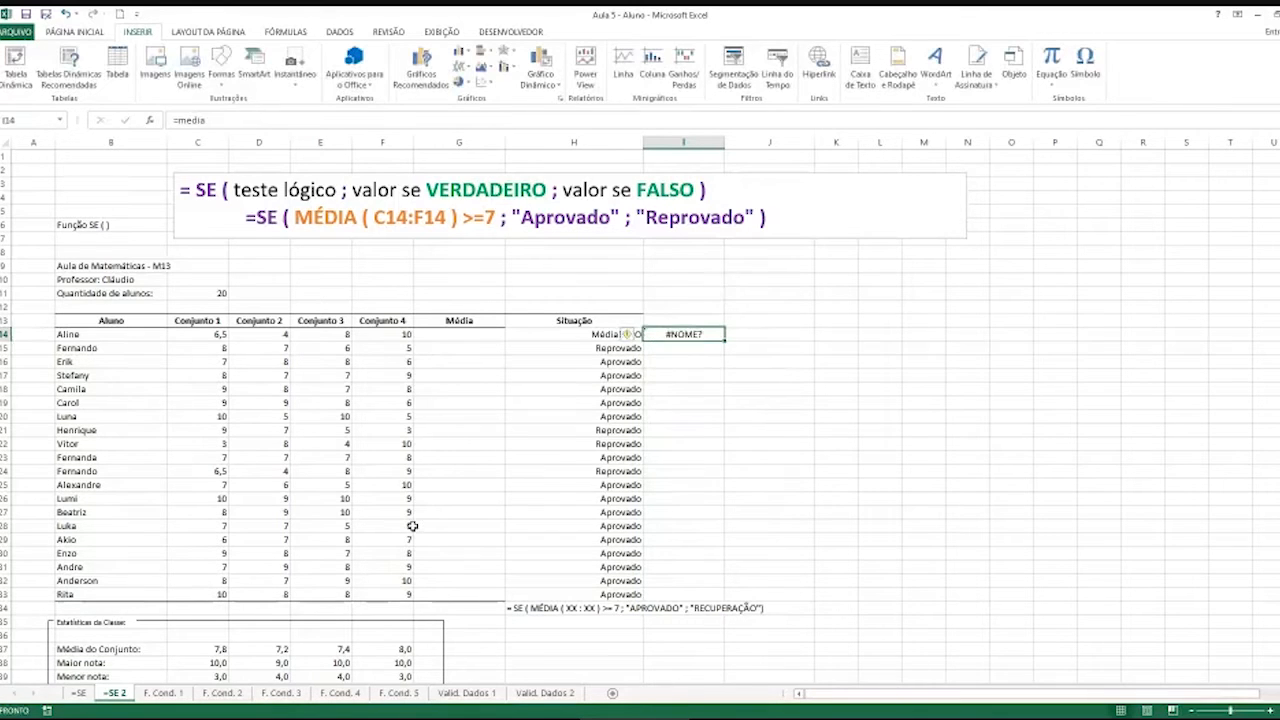
Open the F. Cond. 1 sheet, then examine the conditional formatting on the same sheet of the Aula 5 - Professor workbook, including C14
{"action": "left_click", "coordinate": [163, 693]}
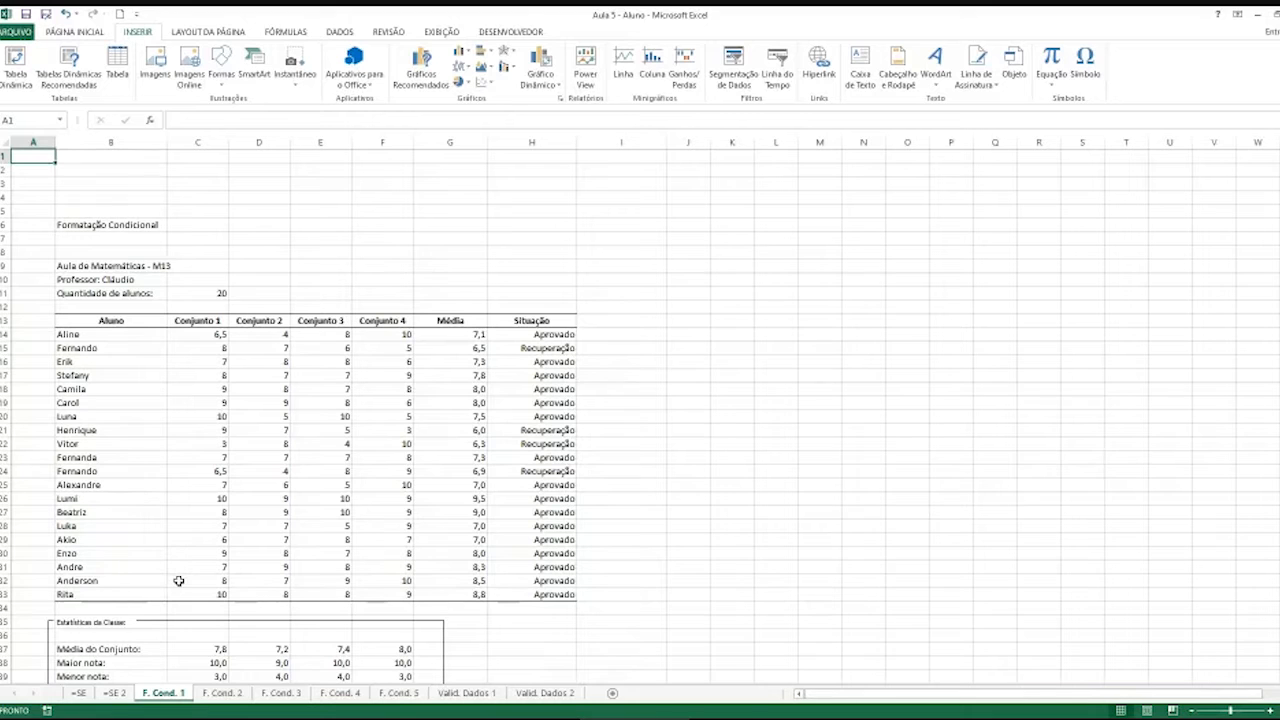
{"action": "left_click", "coordinate": [689, 718]}
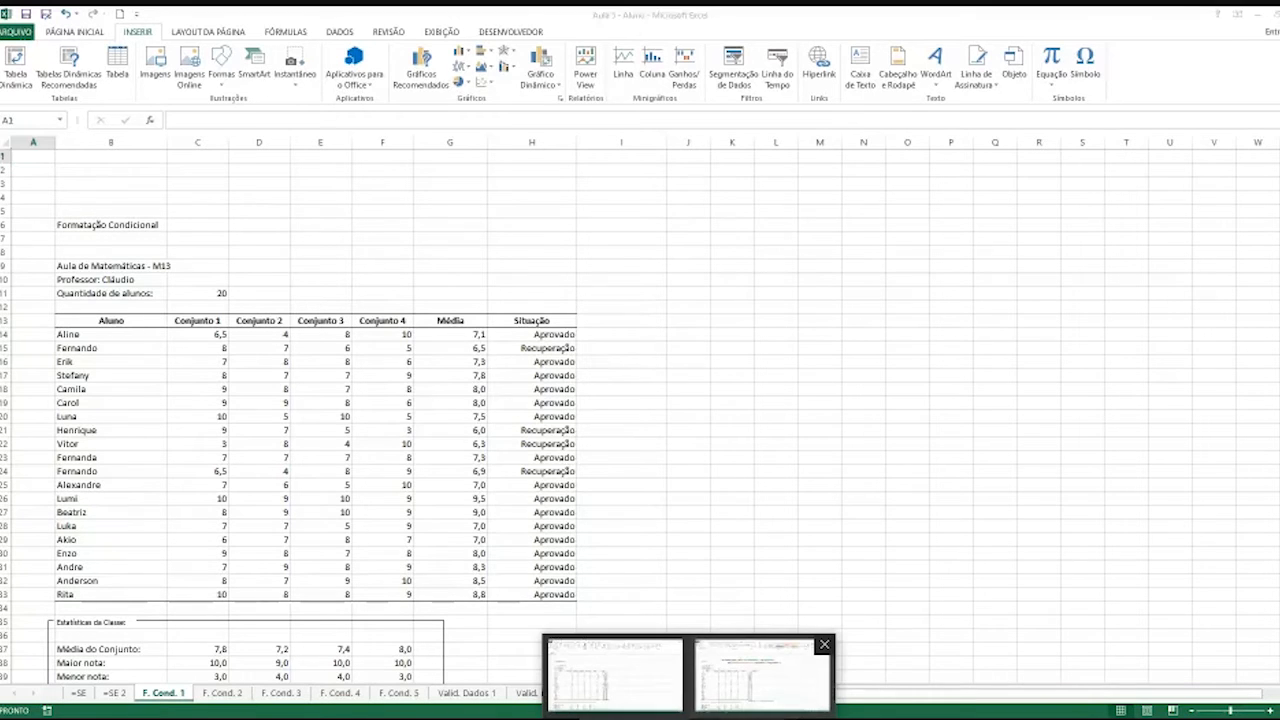
{"action": "left_click", "coordinate": [762, 675]}
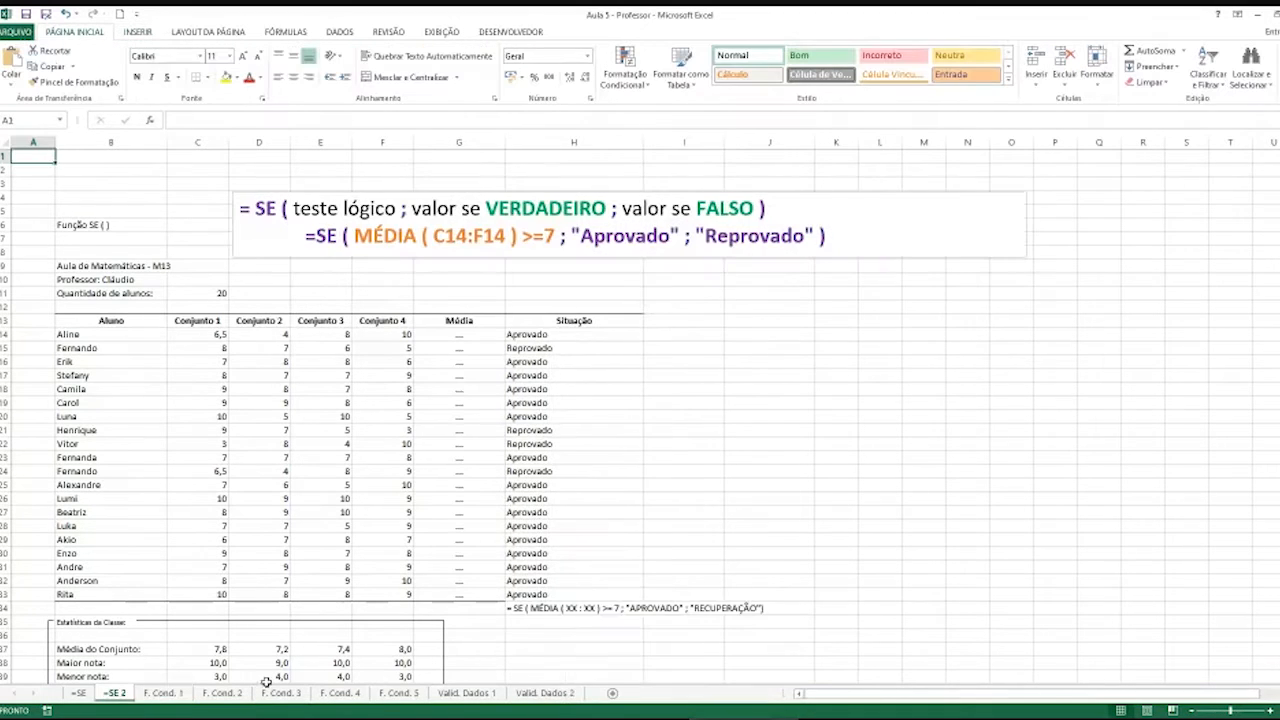
{"action": "left_click", "coordinate": [162, 693]}
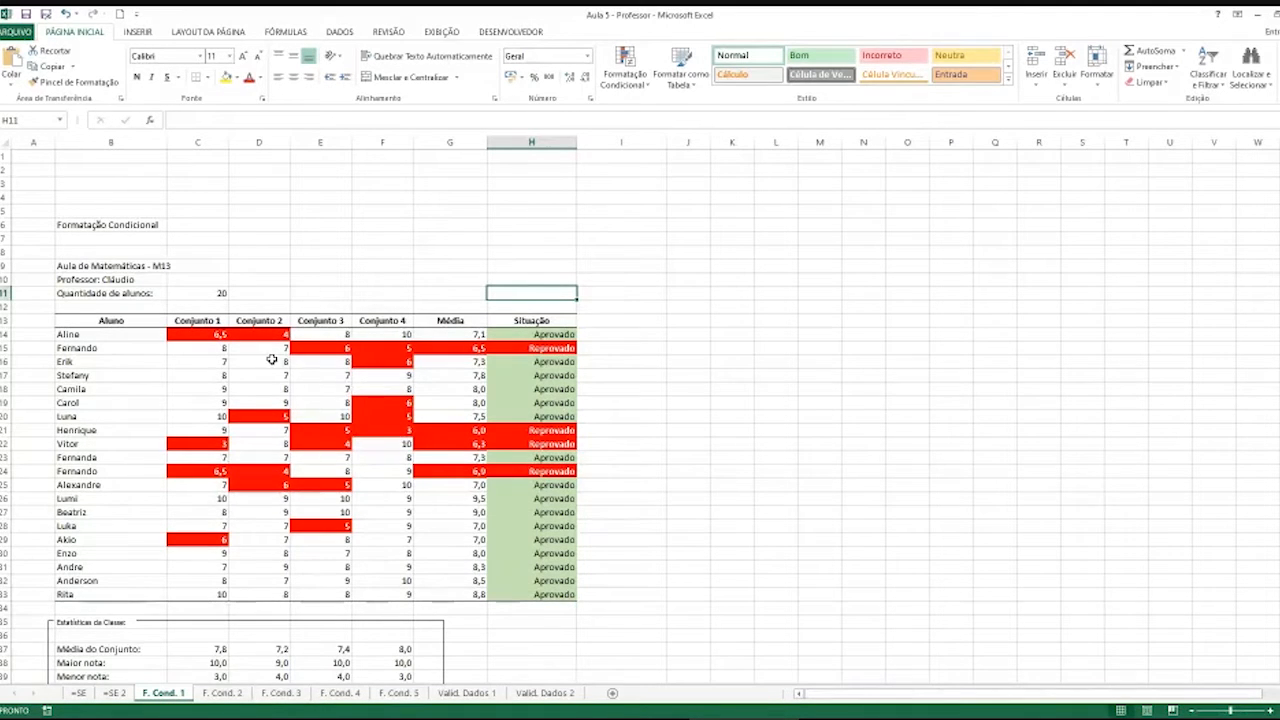
{"action": "left_click", "coordinate": [226, 335]}
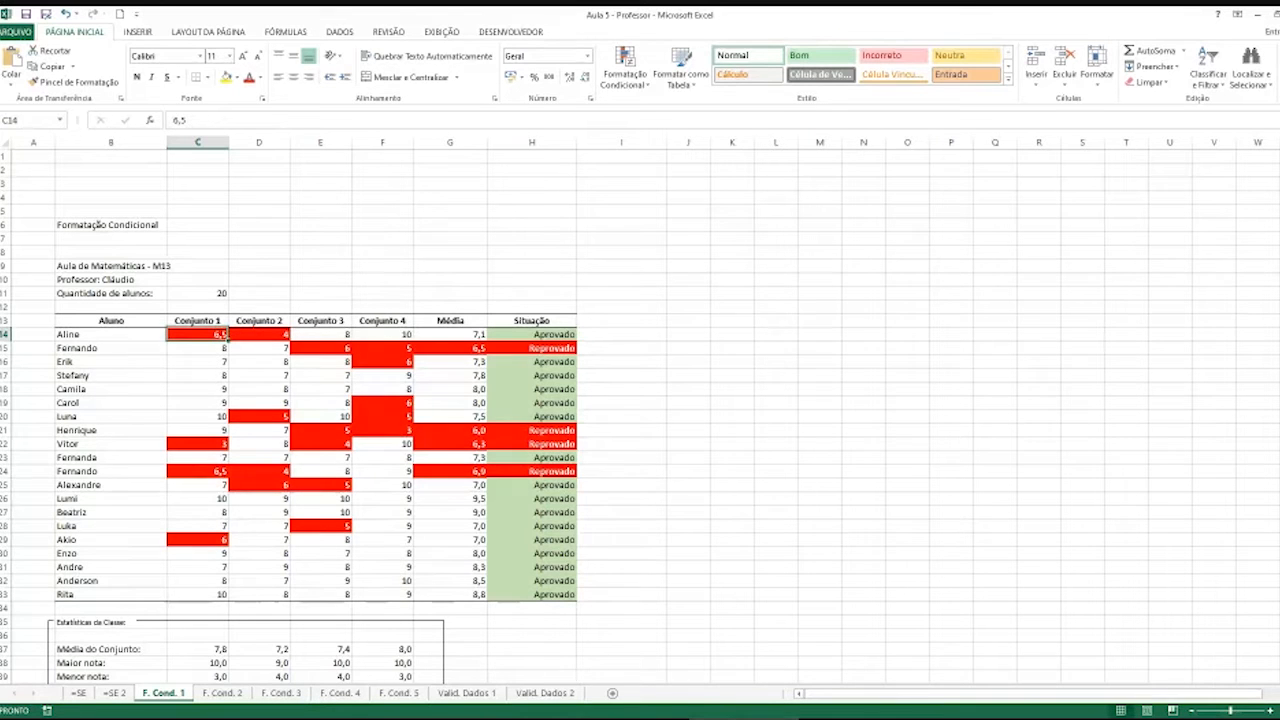
{"action": "mouse_move", "coordinate": [689, 717]}
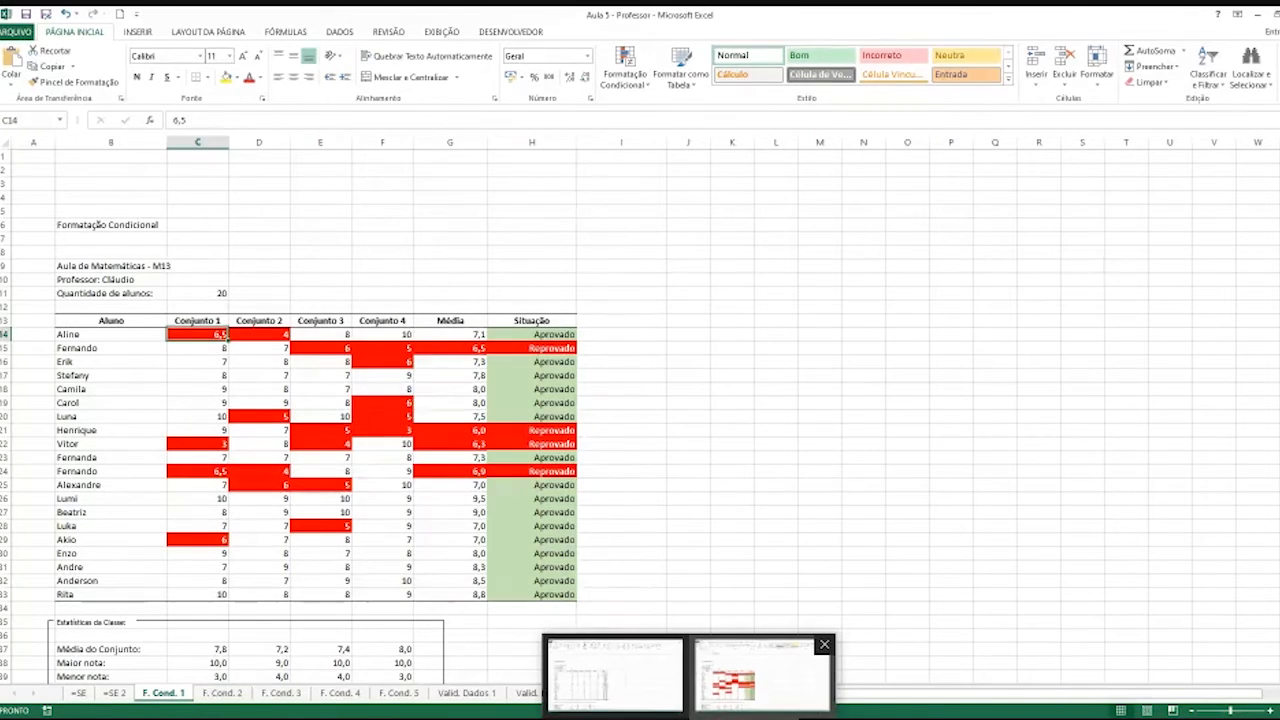
Compare the Situação column in the Aula 5 - Professor workbook with the Aula 5 - Aluno workbook, ending in the Aluno workbook
{"action": "left_click", "coordinate": [615, 675]}
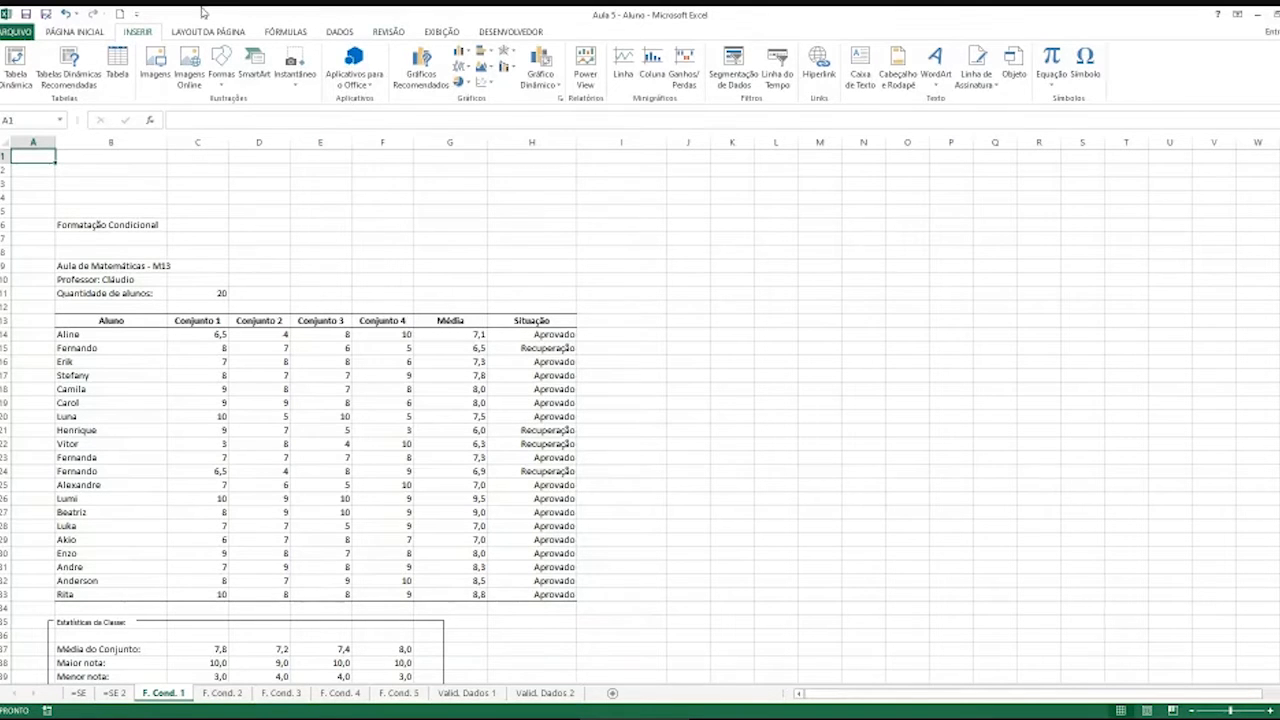
{"action": "left_click", "coordinate": [102, 33]}
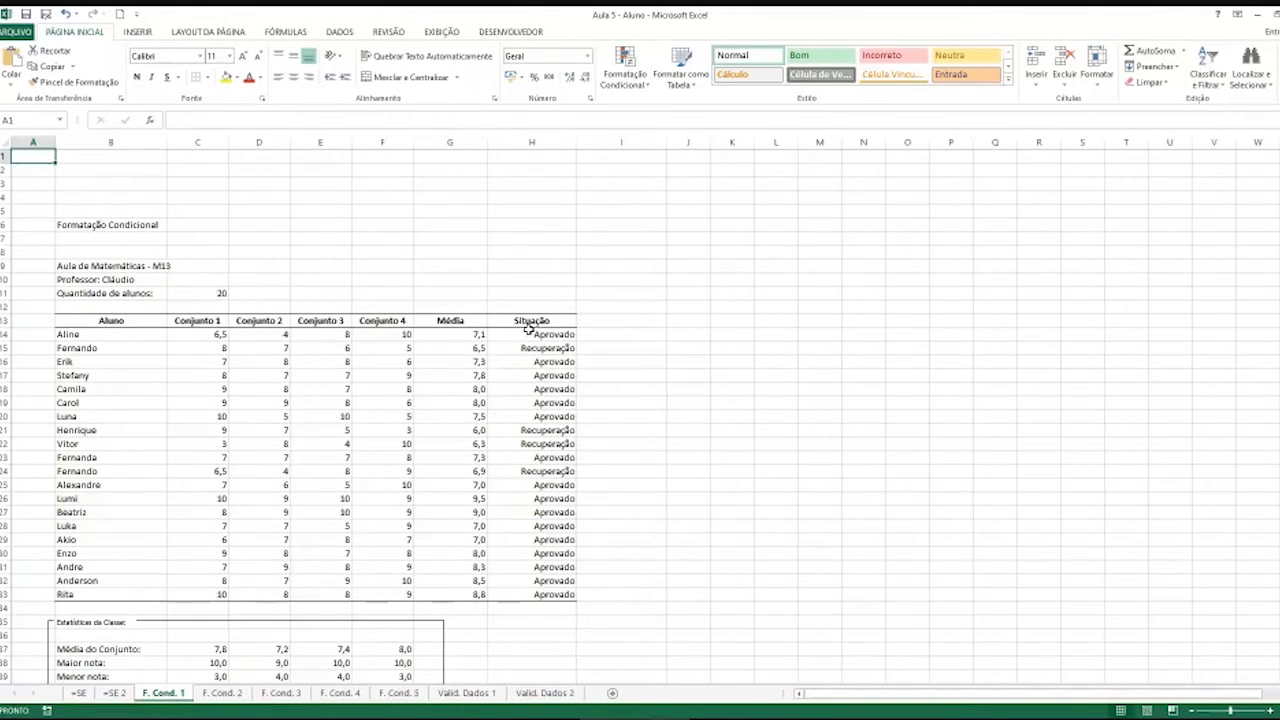
{"action": "left_click", "coordinate": [757, 675]}
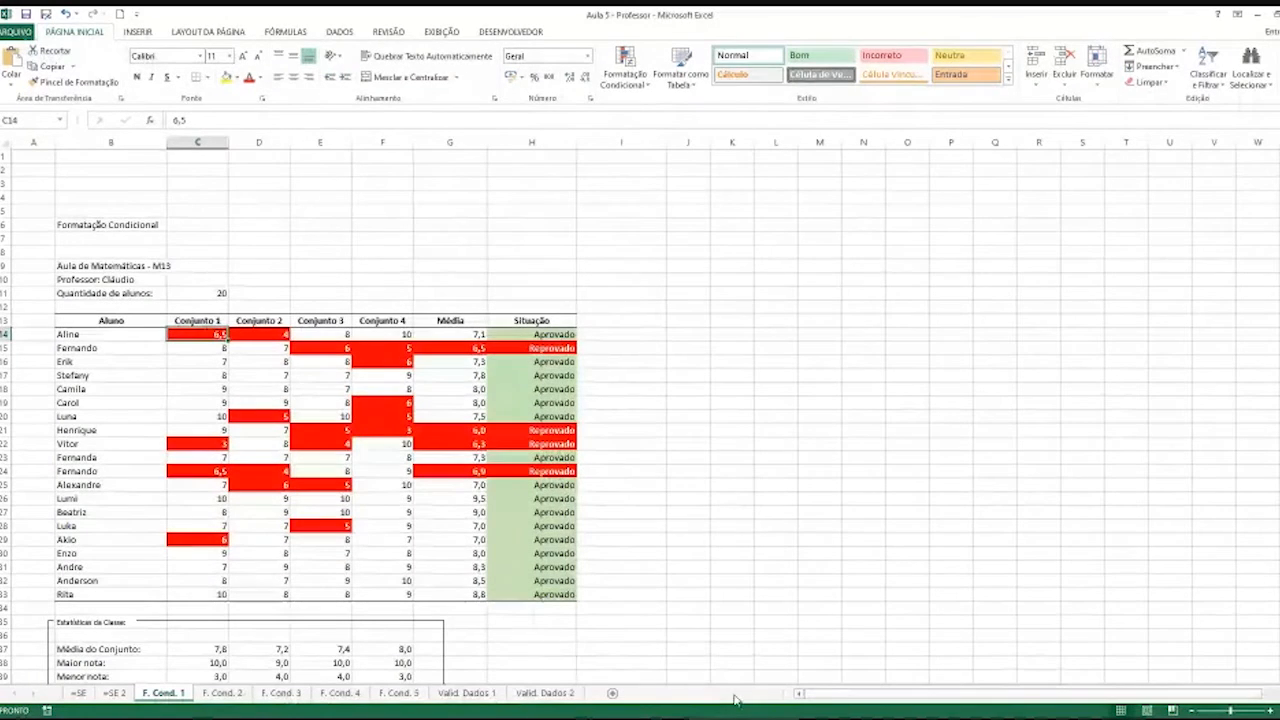
{"action": "left_click_drag", "start_coordinate": [568, 333], "coordinate": [563, 594]}
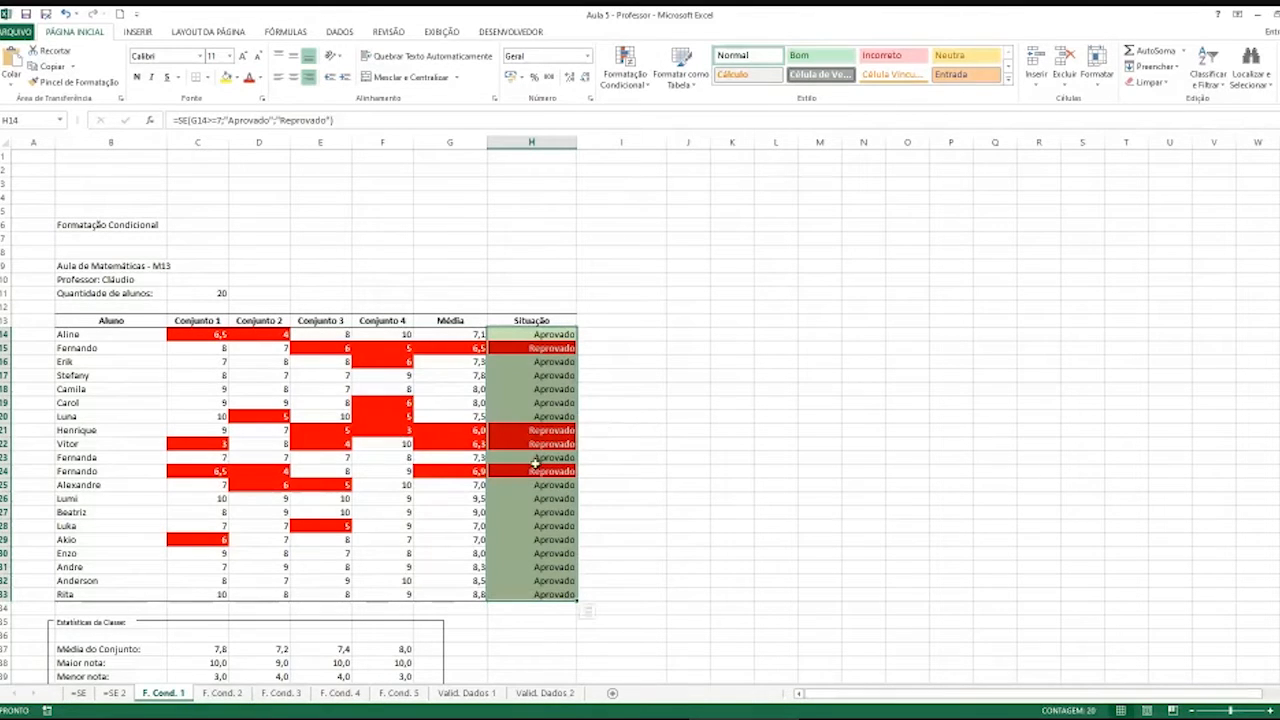
{"action": "left_click", "coordinate": [655, 718]}
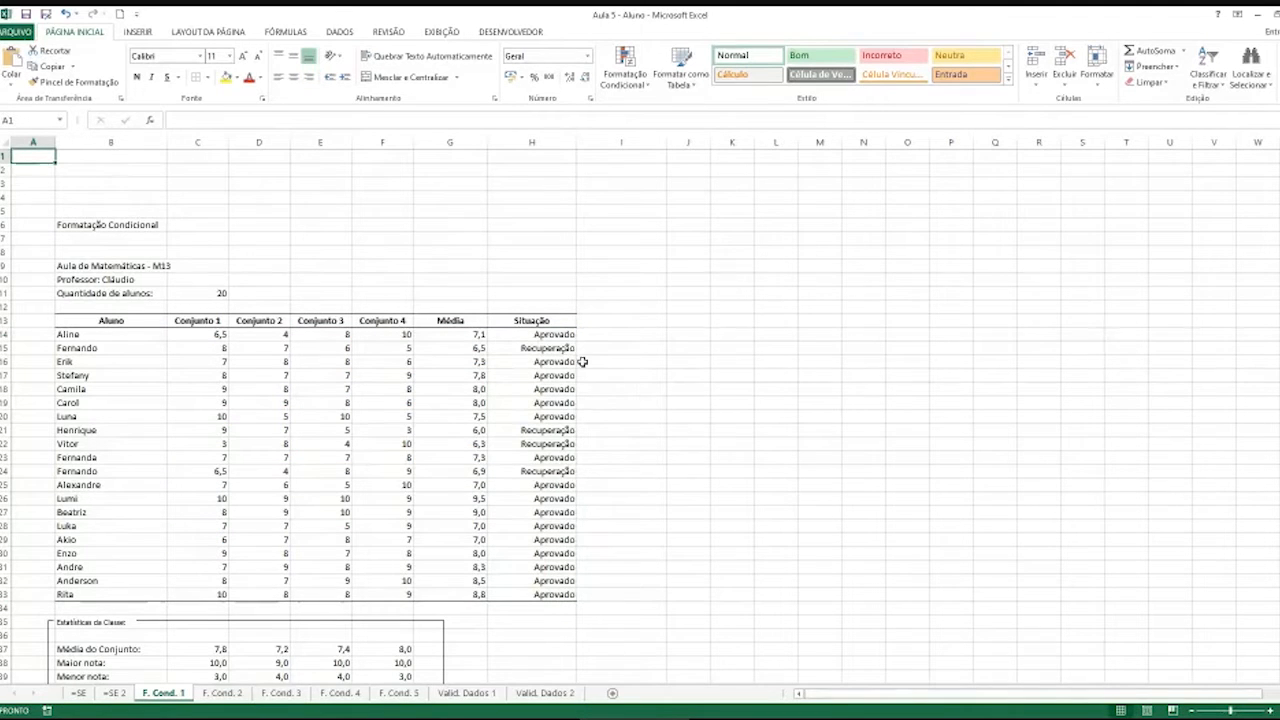
Start a new conditional formatting rule for the Situação cells H14:H33 that formats only cells containing a given value
{"action": "left_click_drag", "start_coordinate": [569, 334], "coordinate": [557, 595]}
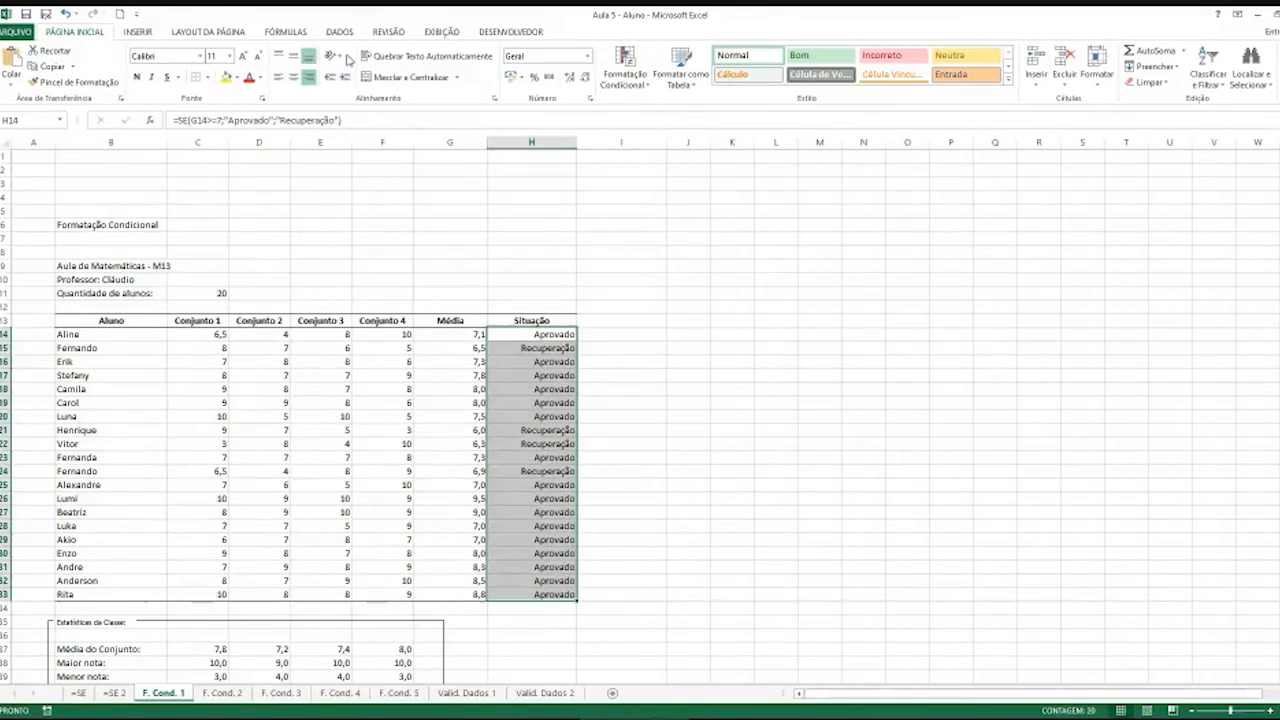
{"action": "left_click", "coordinate": [630, 85]}
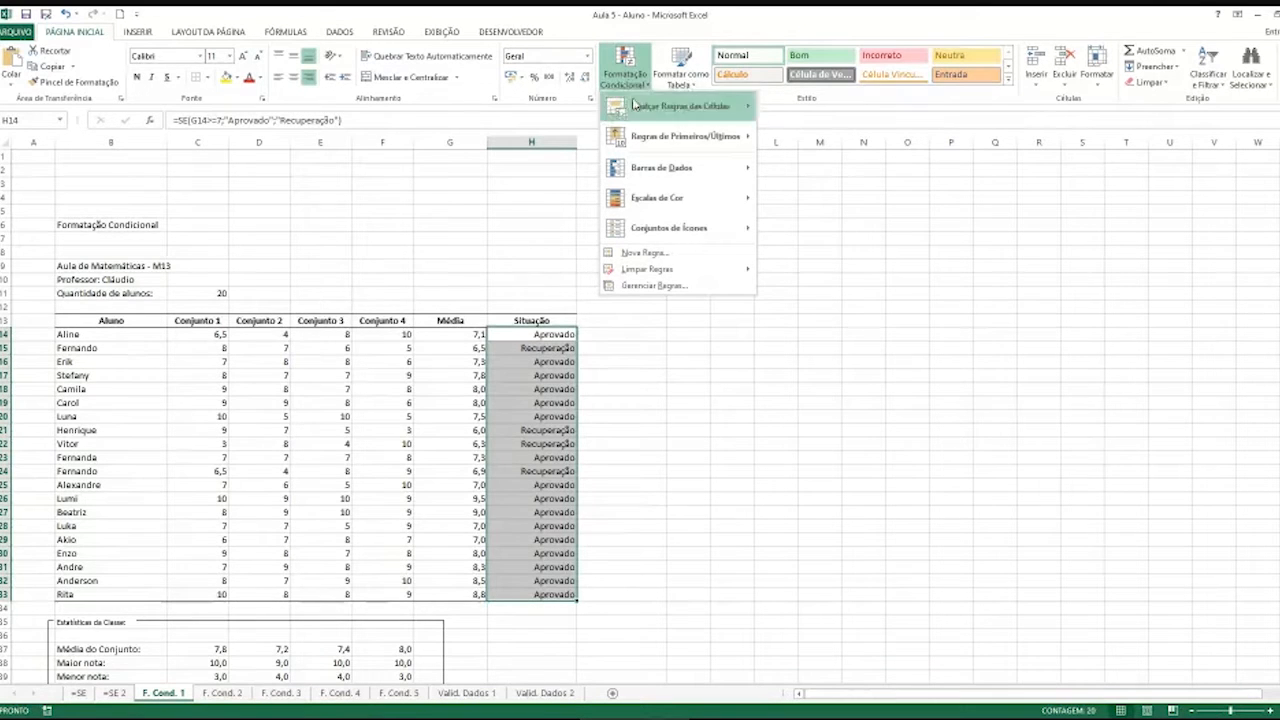
{"action": "left_click", "coordinate": [655, 288]}
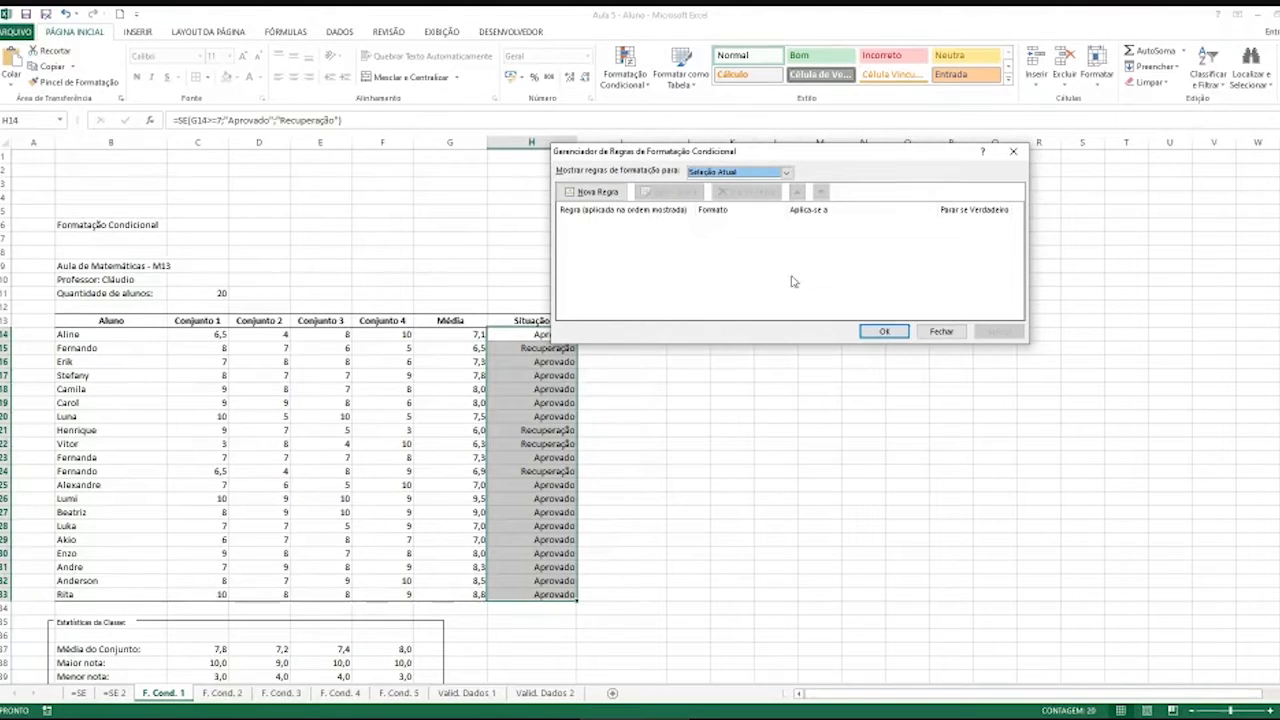
{"action": "left_click", "coordinate": [604, 195]}
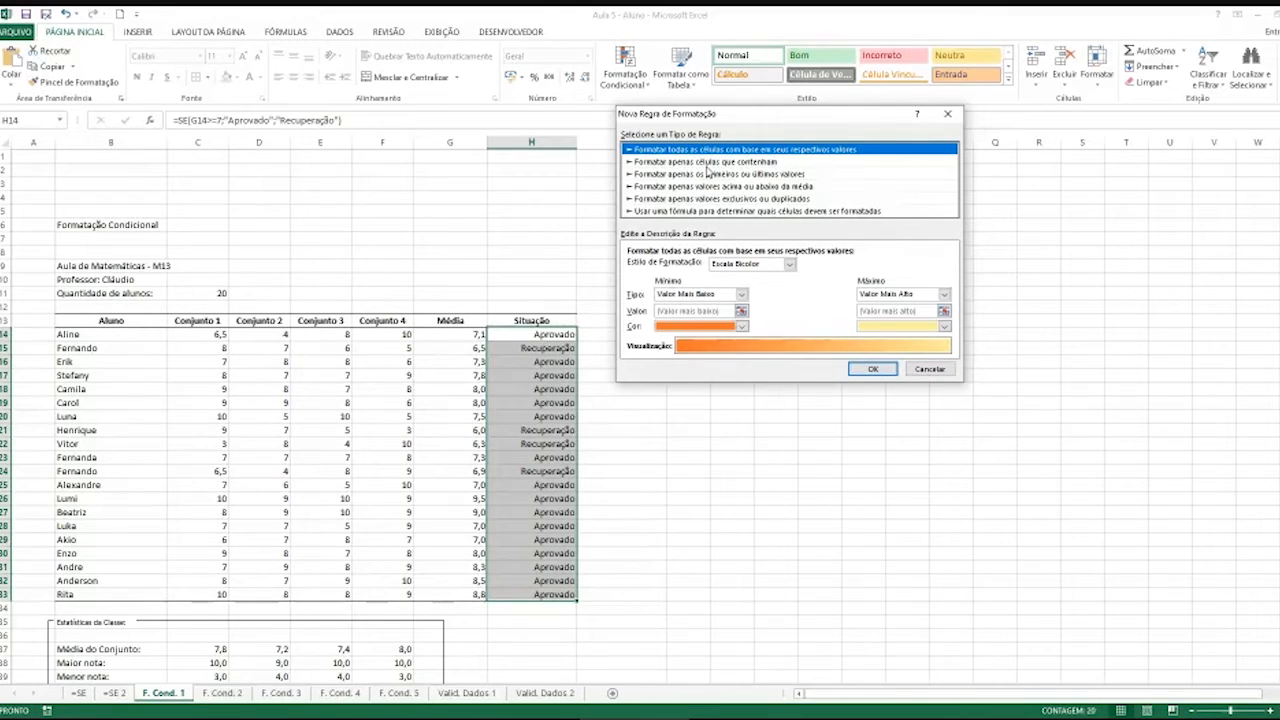
{"action": "left_click", "coordinate": [706, 162]}
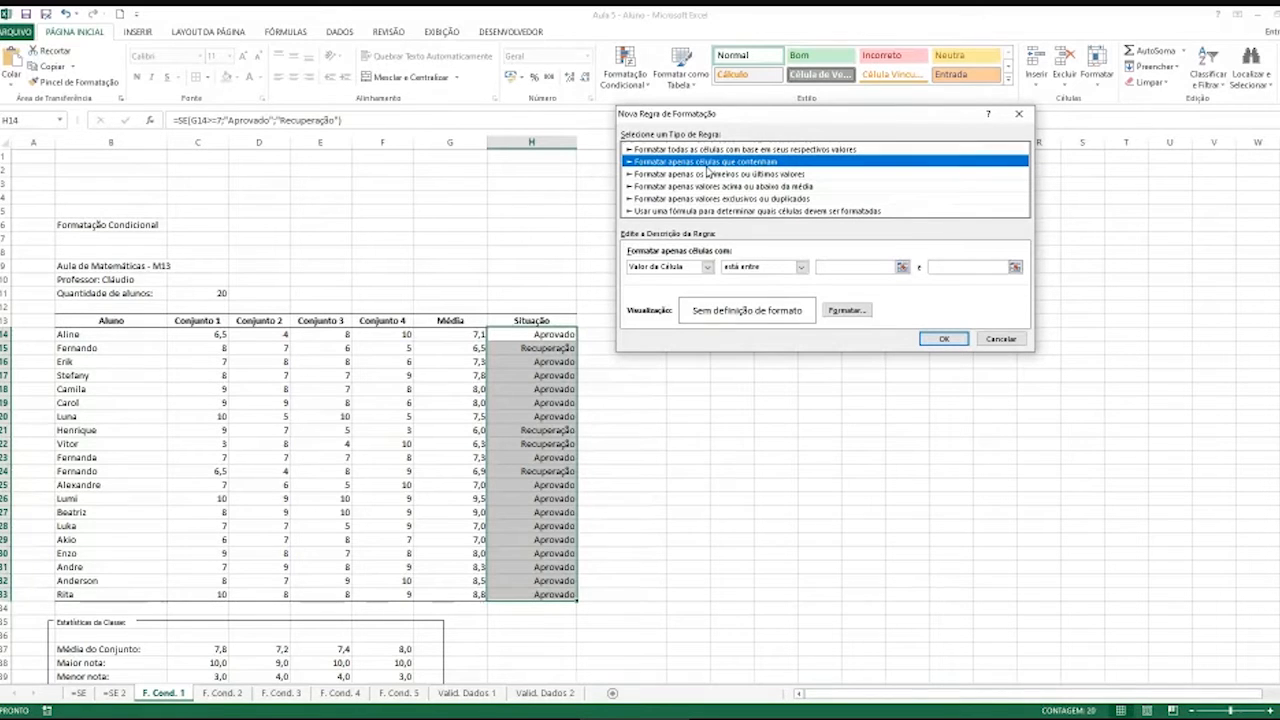
Set the rule's condition to specific text that contains "Aprovado"
{"action": "left_click", "coordinate": [707, 270]}
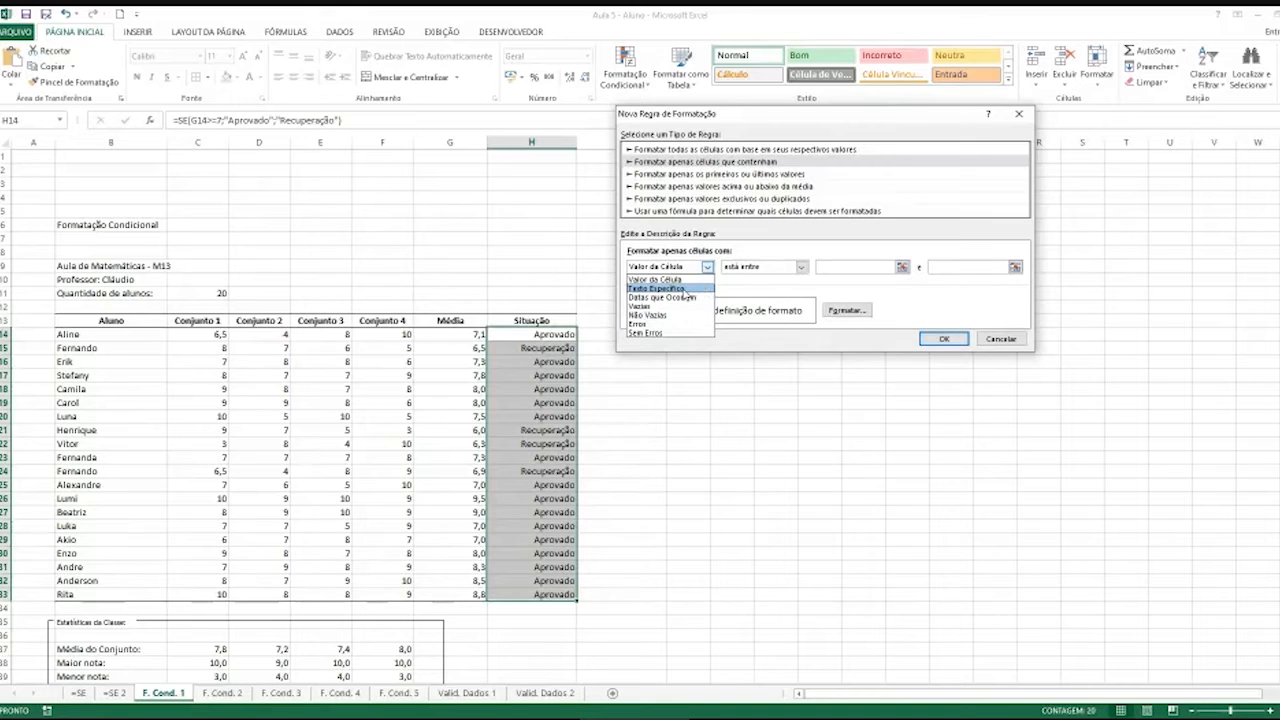
{"action": "left_click", "coordinate": [685, 290]}
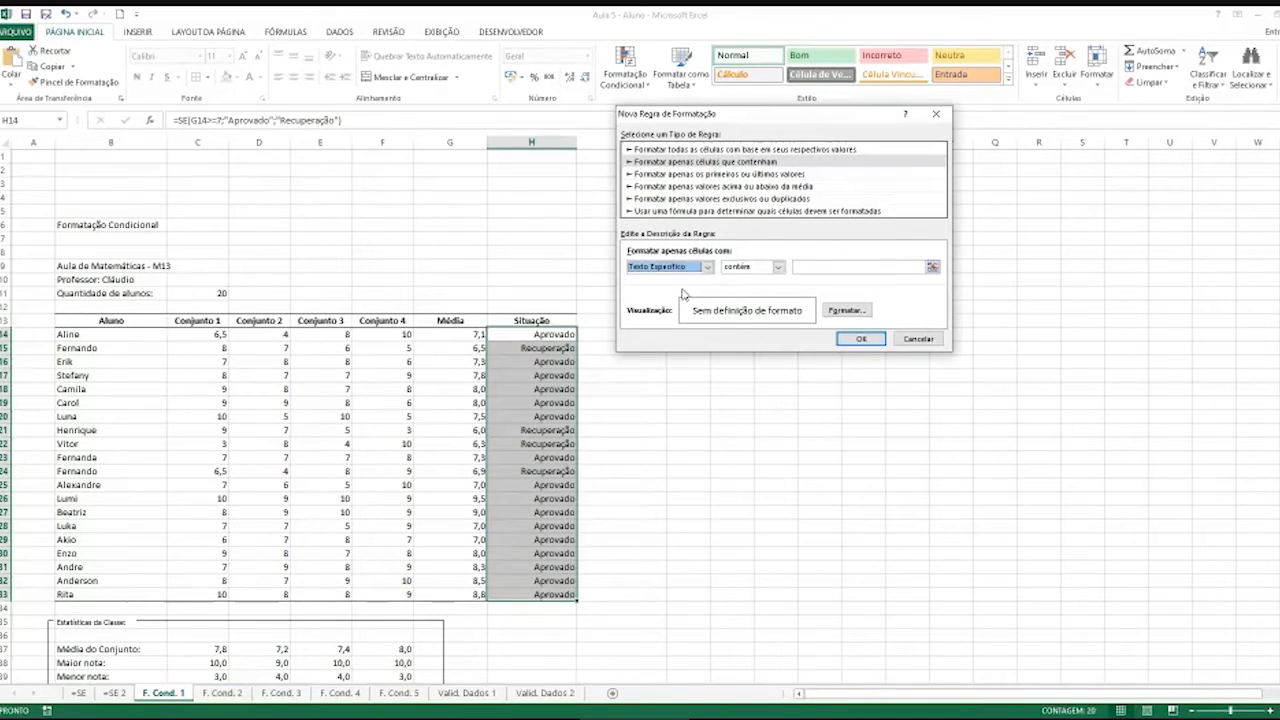
{"action": "left_click", "coordinate": [776, 268]}
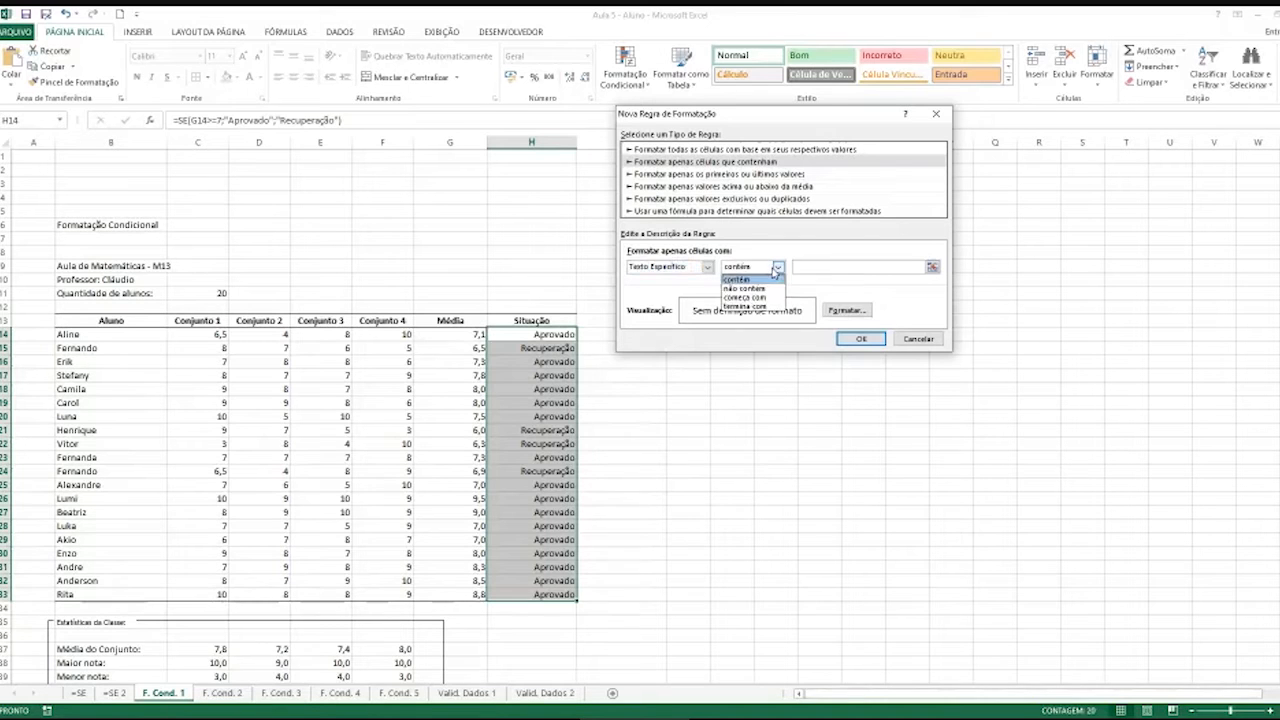
{"action": "left_click", "coordinate": [777, 268]}
{"action": "left_click", "coordinate": [802, 266]}
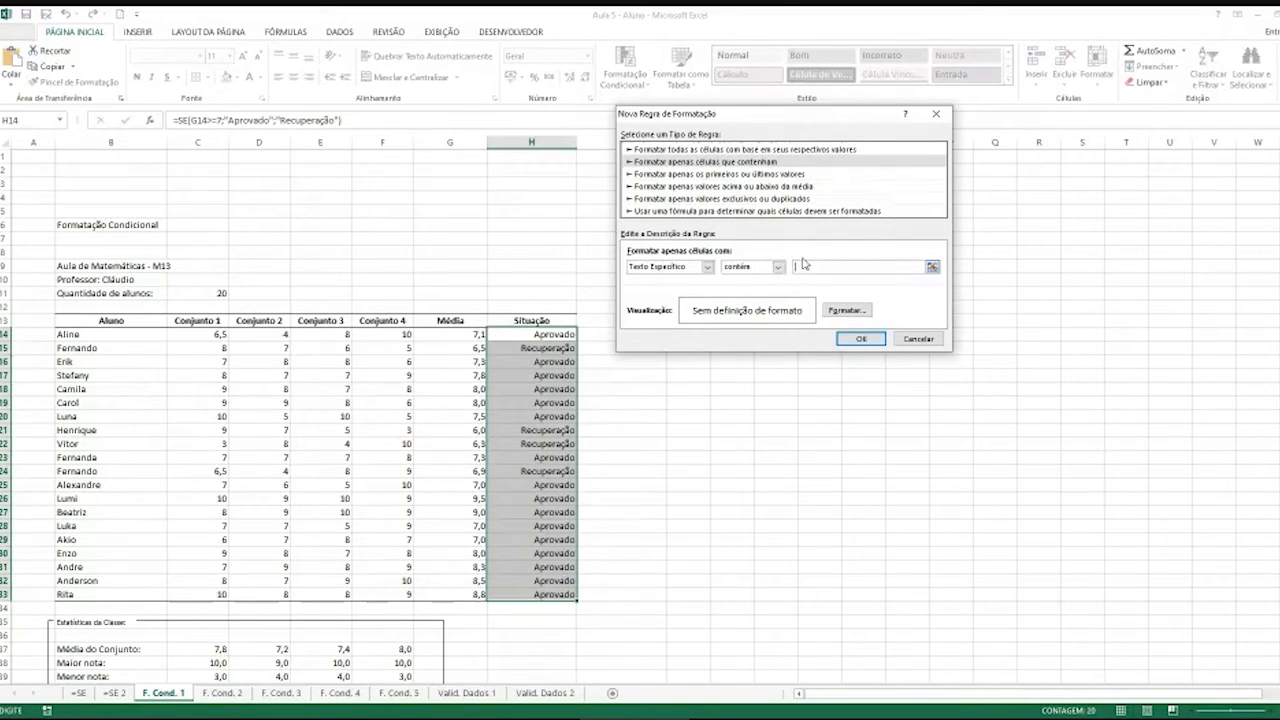
{"action": "type", "text": "Aprovado"}
Give the "Aprovado" rule a light green fill and apply it to H14:H33
{"action": "left_click", "coordinate": [846, 310]}
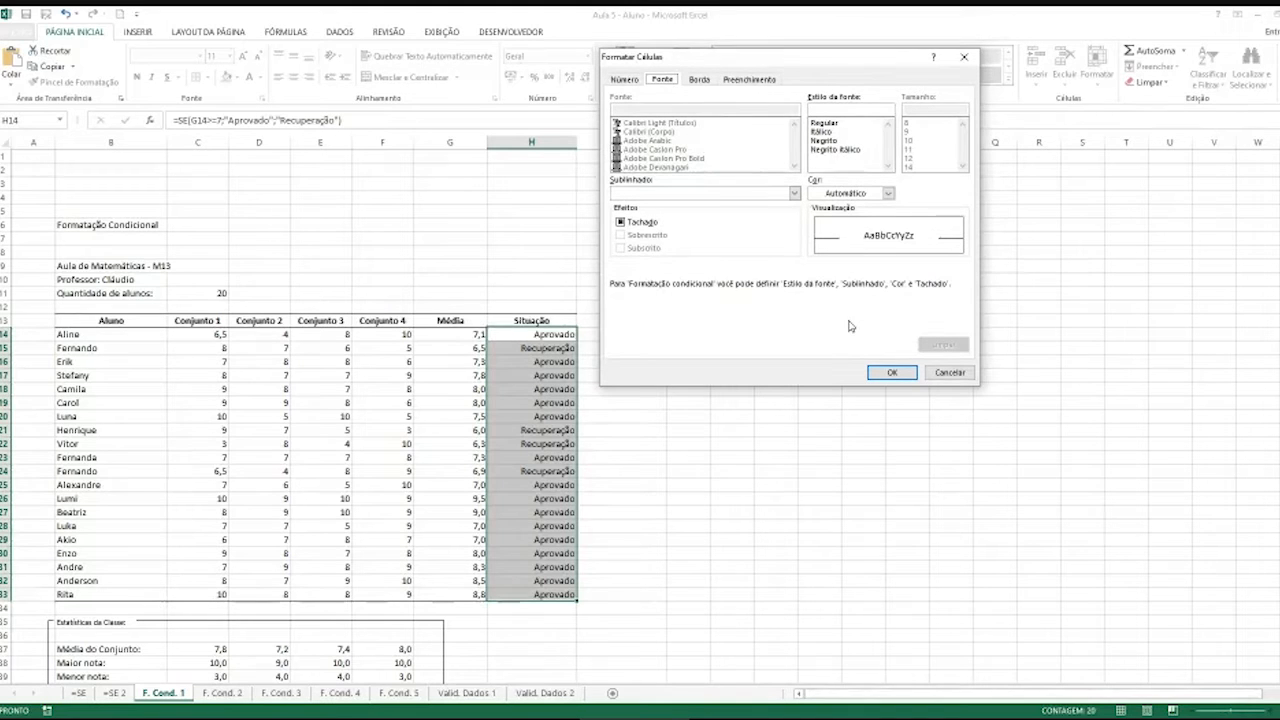
{"action": "left_click", "coordinate": [735, 86]}
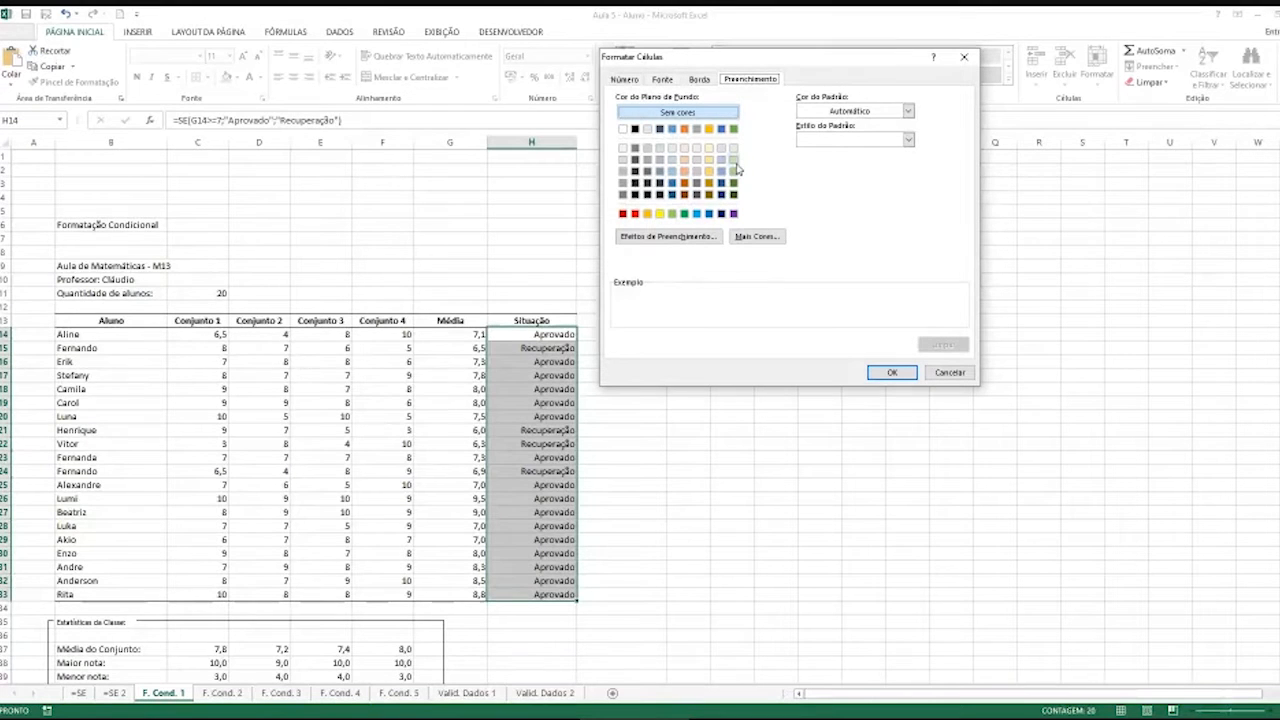
{"action": "left_click", "coordinate": [734, 163]}
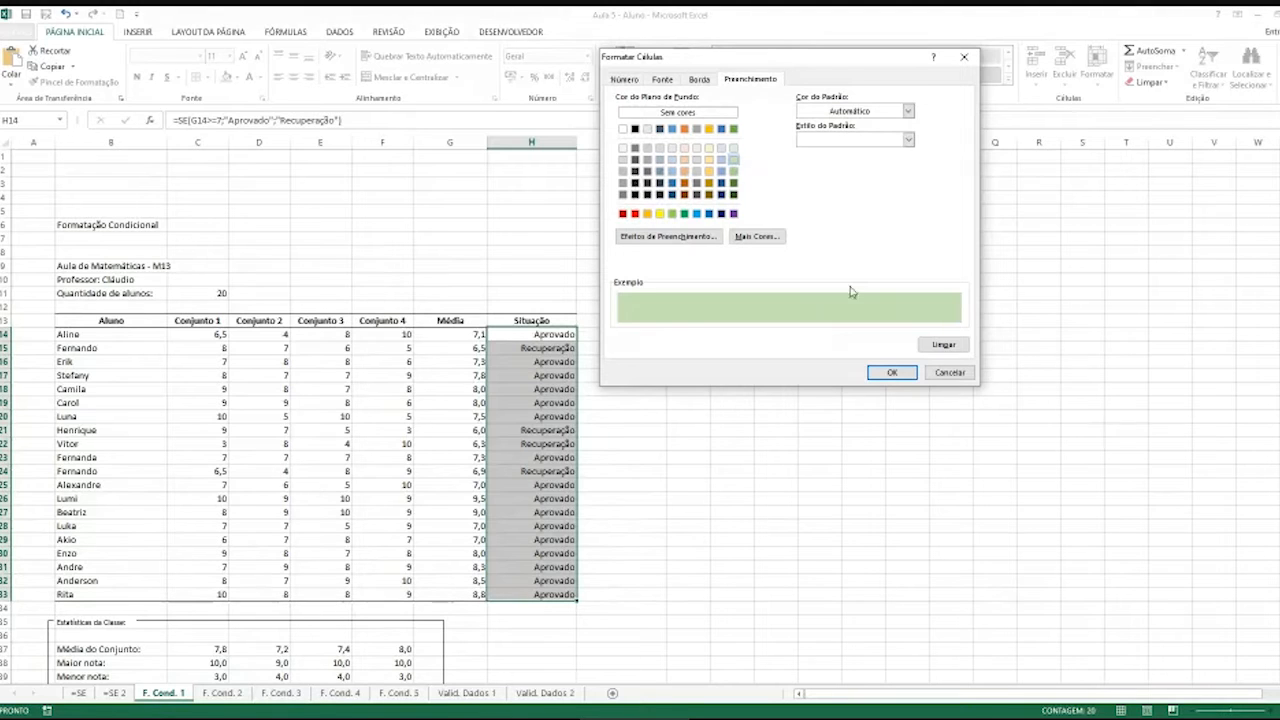
{"action": "left_click", "coordinate": [887, 373]}
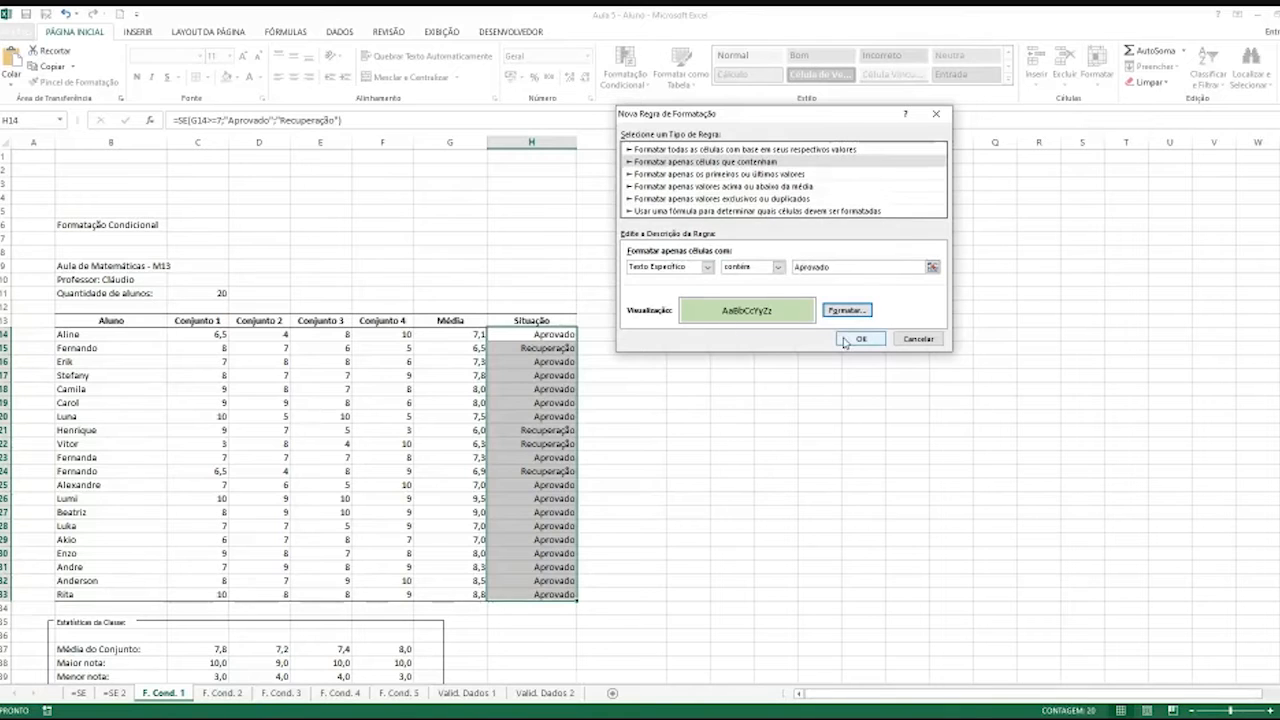
{"action": "left_click", "coordinate": [860, 339]}
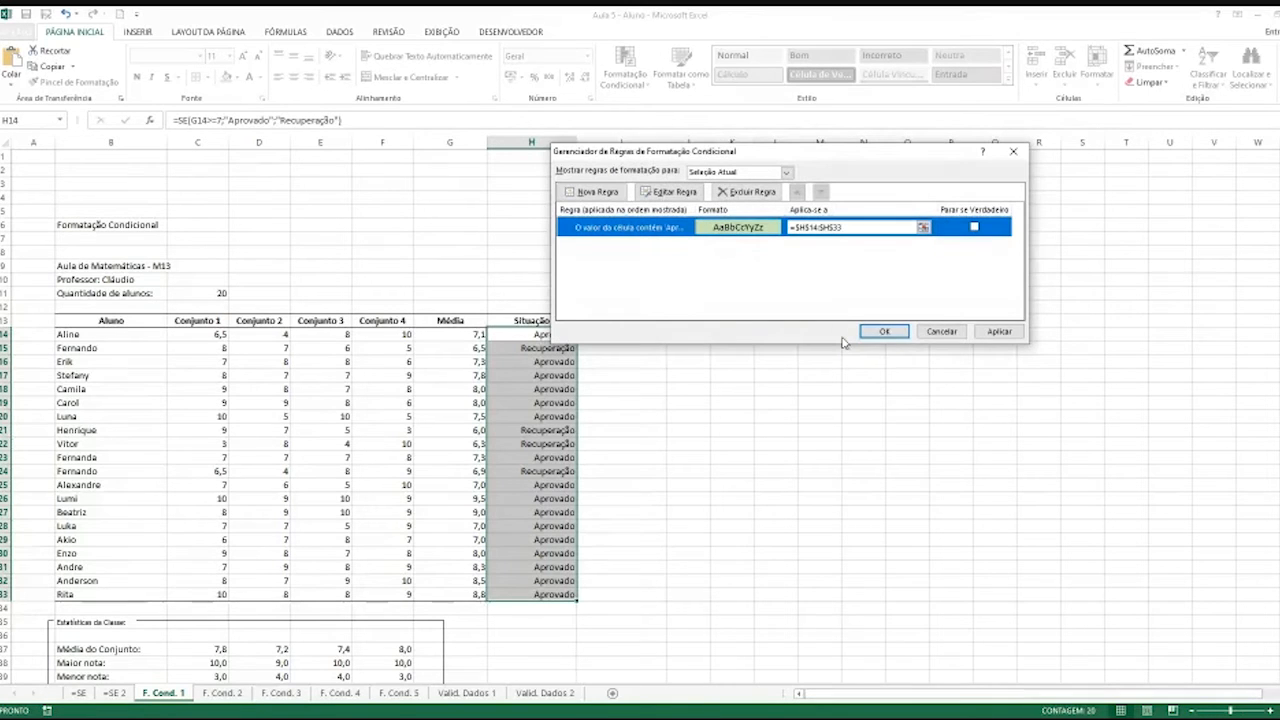
{"action": "left_click", "coordinate": [983, 334]}
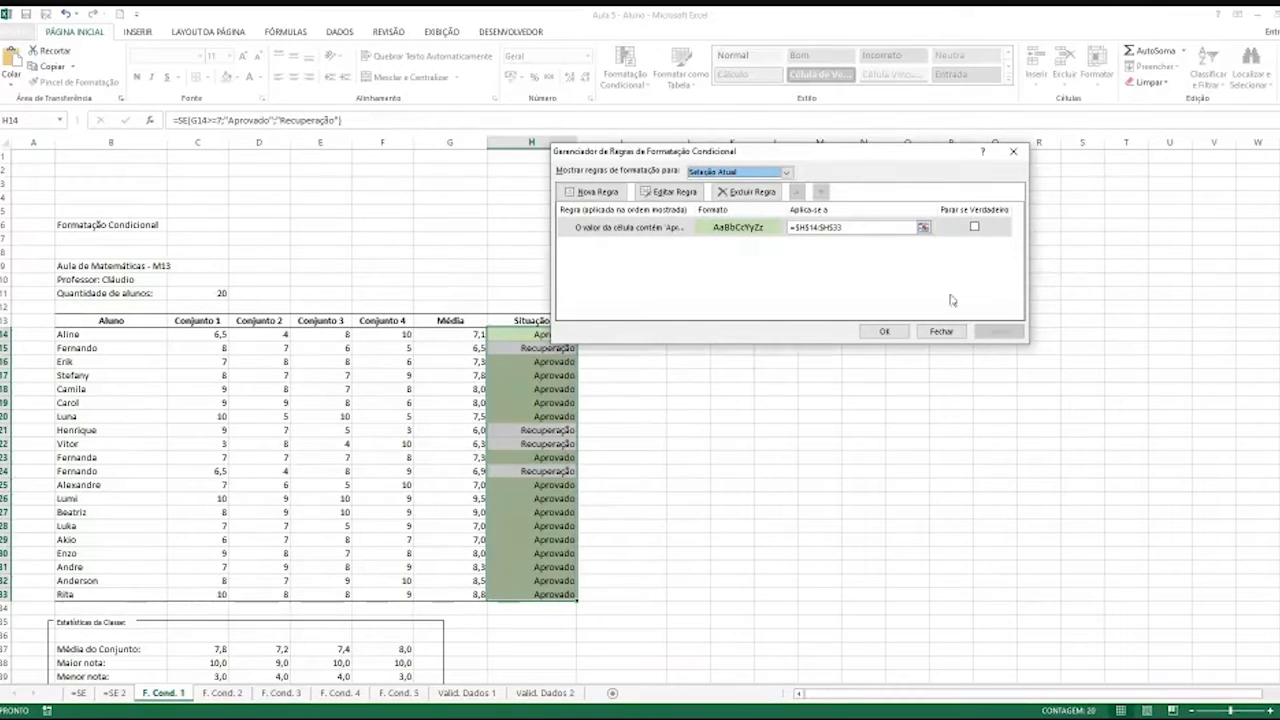
{"action": "left_click", "coordinate": [881, 330]}
Check the formatting of the Aprovado and Recuperação cells in the Situação column
{"action": "left_click", "coordinate": [622, 350]}
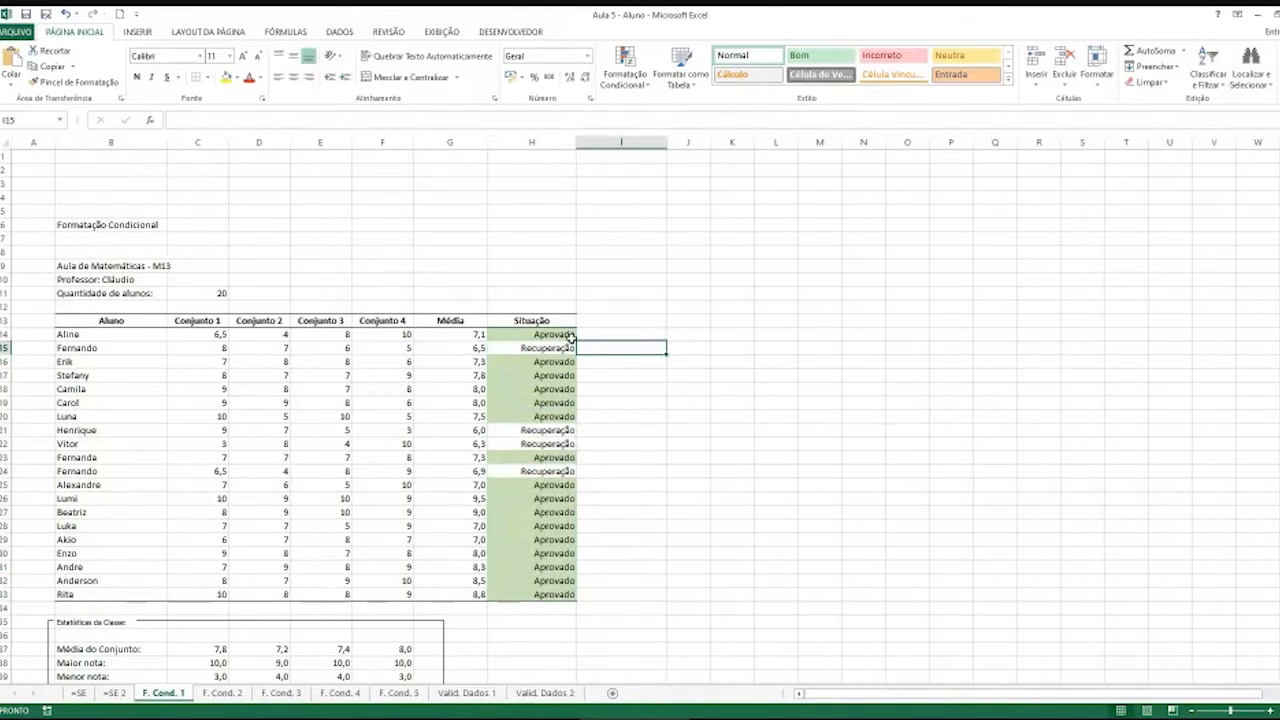
{"action": "left_click", "coordinate": [568, 334]}
{"action": "left_click", "coordinate": [569, 368]}
{"action": "left_click", "coordinate": [569, 374]}
{"action": "left_click", "coordinate": [556, 430]}
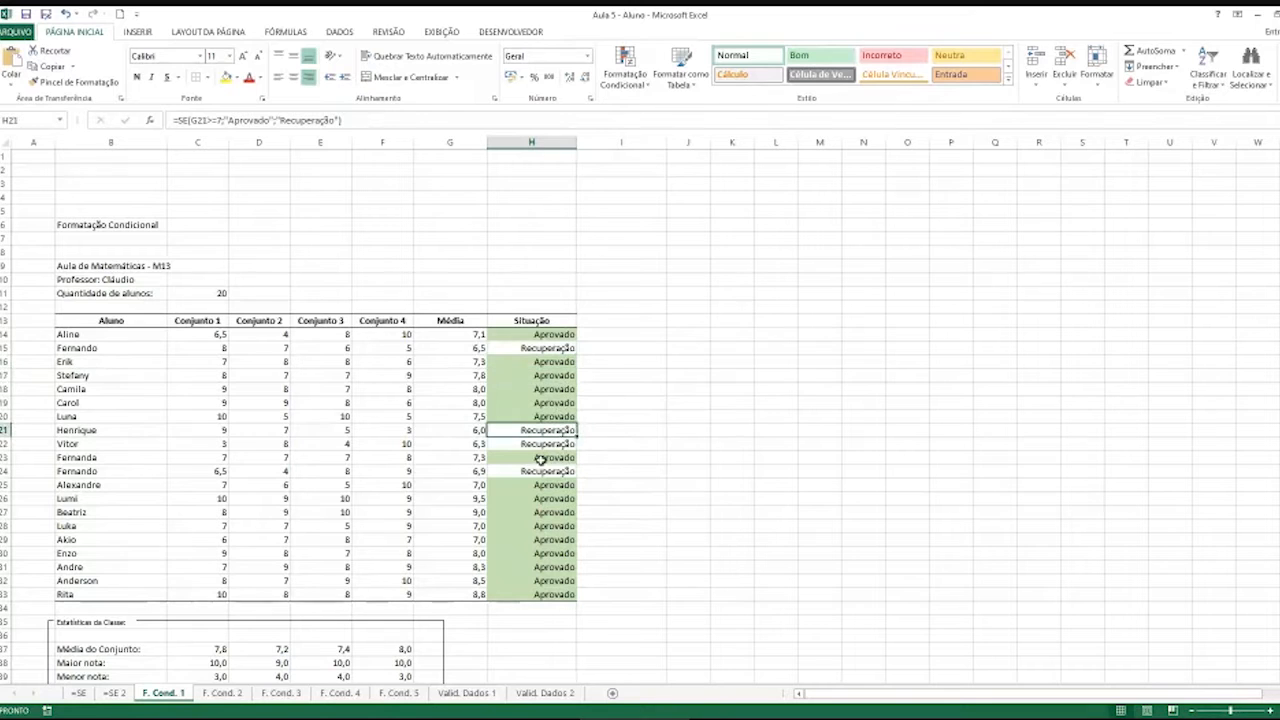
{"action": "left_click", "coordinate": [545, 444]}
{"action": "left_click", "coordinate": [541, 471]}
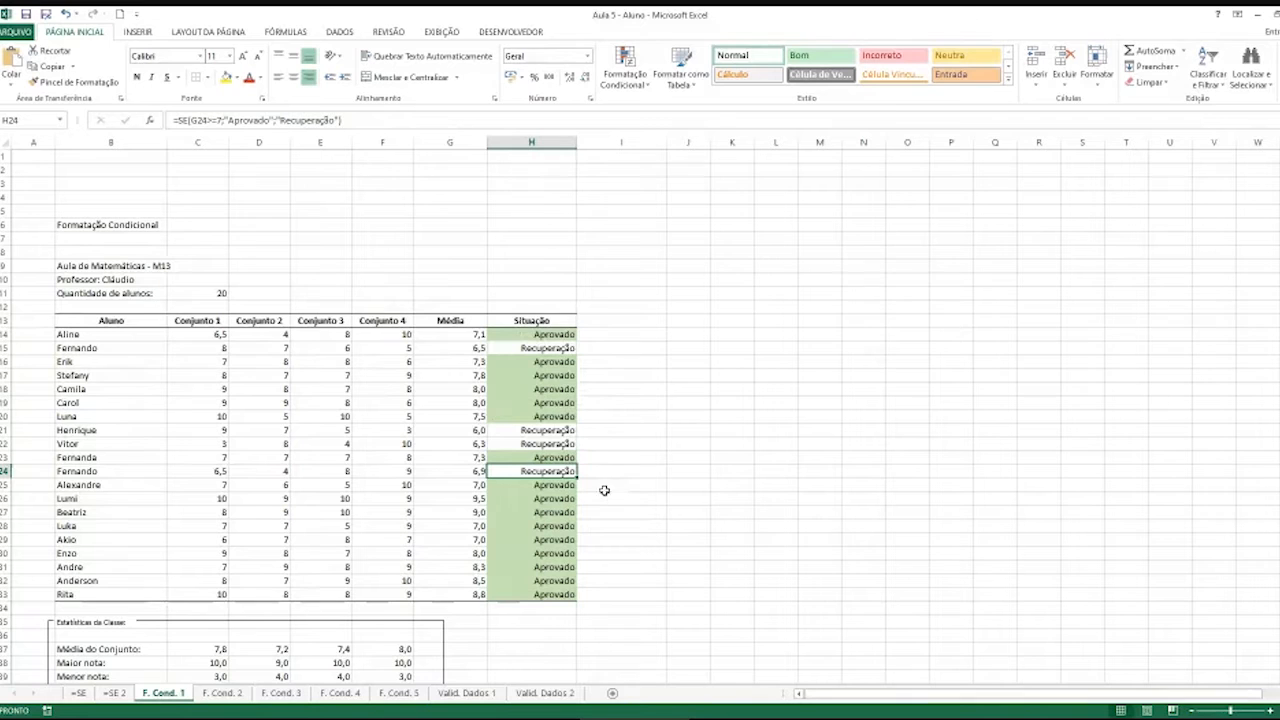
Add a second conditional formatting rule to H14:H33, again of the type that formats only cells that contain a value
{"action": "left_click", "coordinate": [557, 334]}
{"action": "left_click_drag", "start_coordinate": [557, 334], "coordinate": [545, 594]}
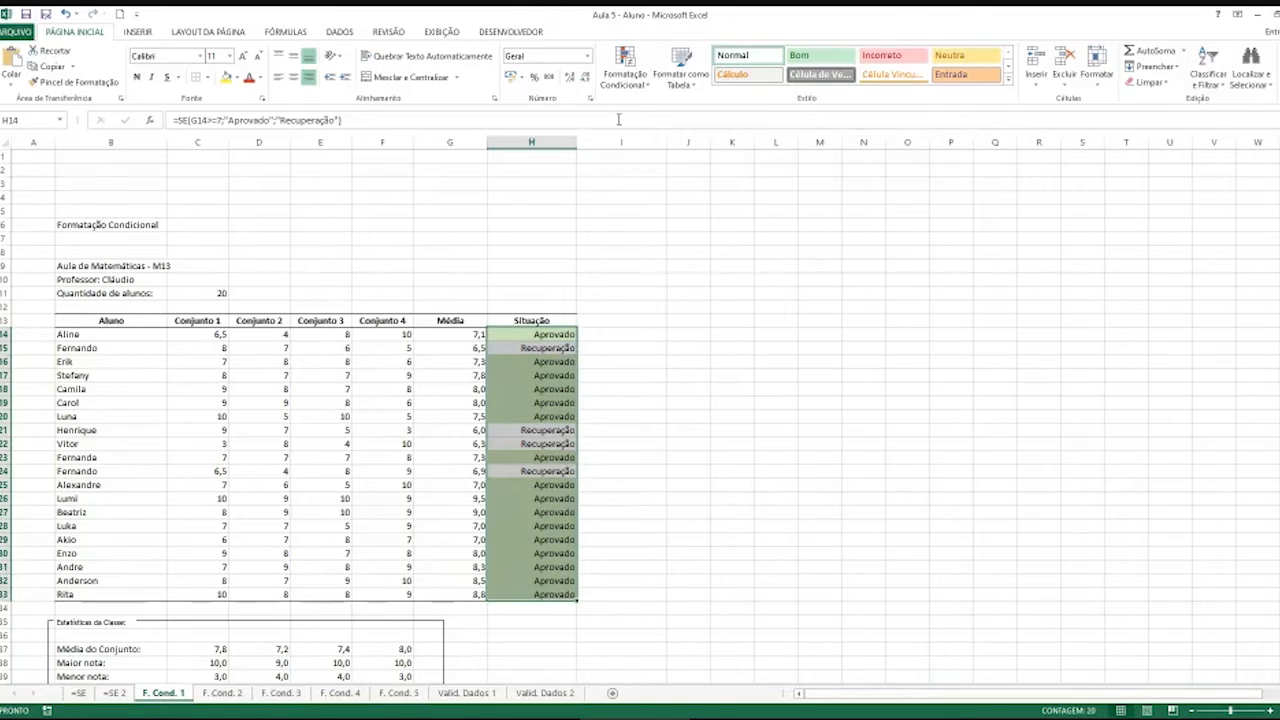
{"action": "left_click", "coordinate": [626, 80]}
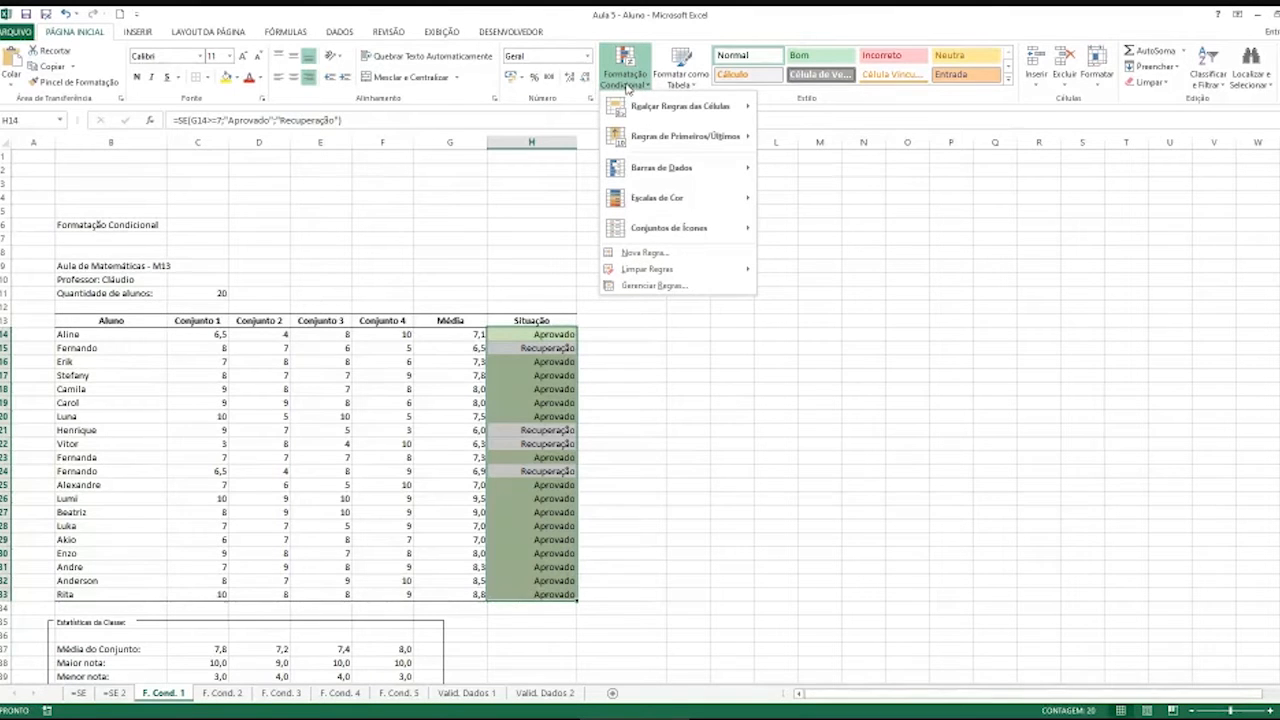
{"action": "left_click", "coordinate": [632, 290]}
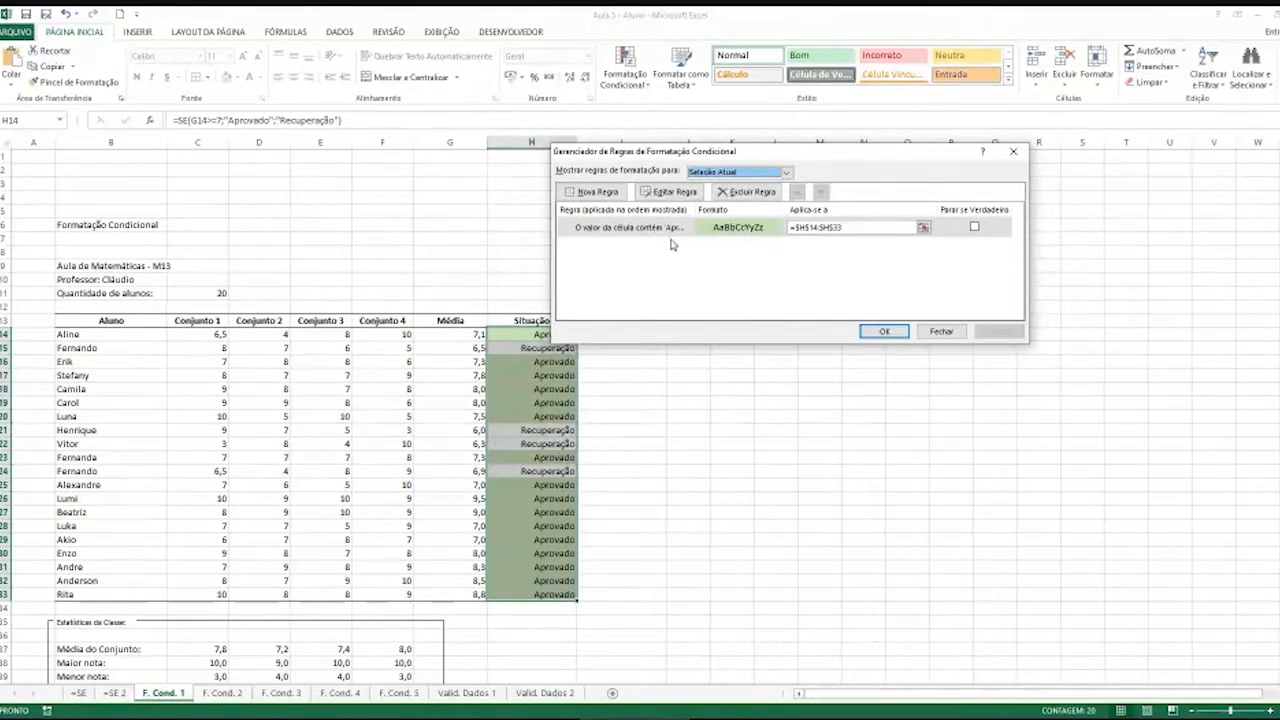
{"action": "left_click", "coordinate": [597, 192]}
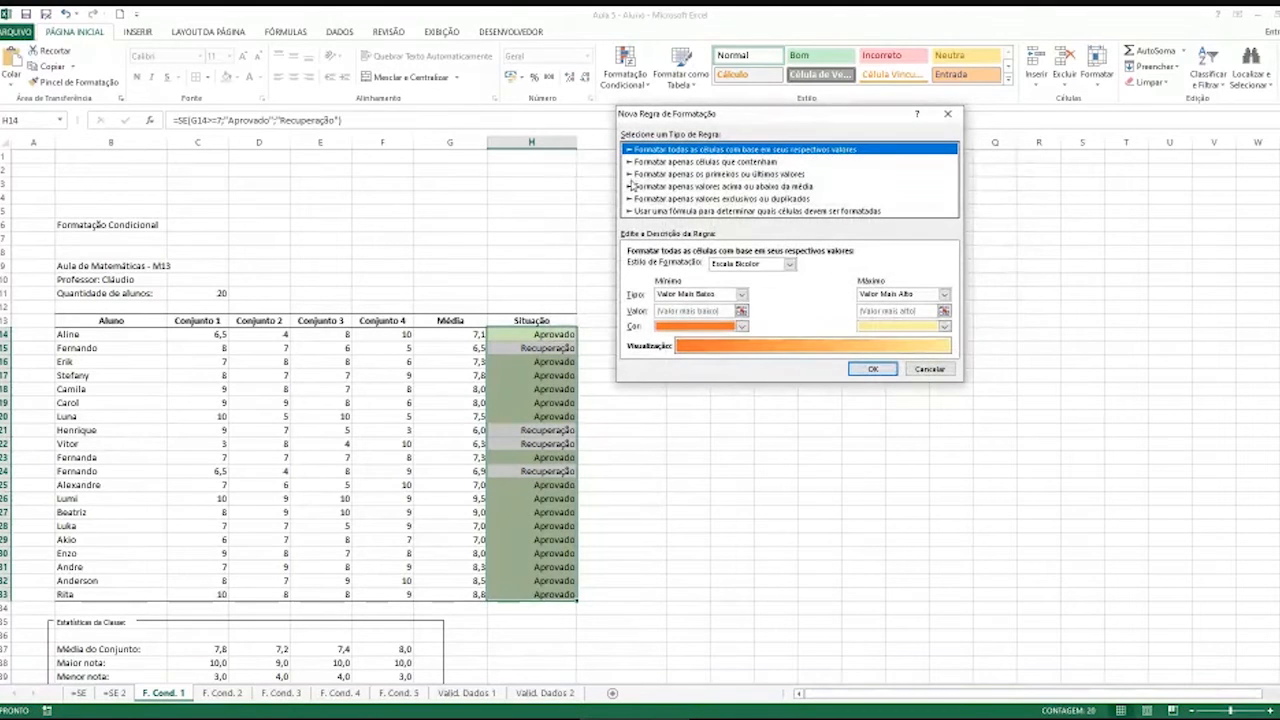
{"action": "left_click", "coordinate": [647, 162]}
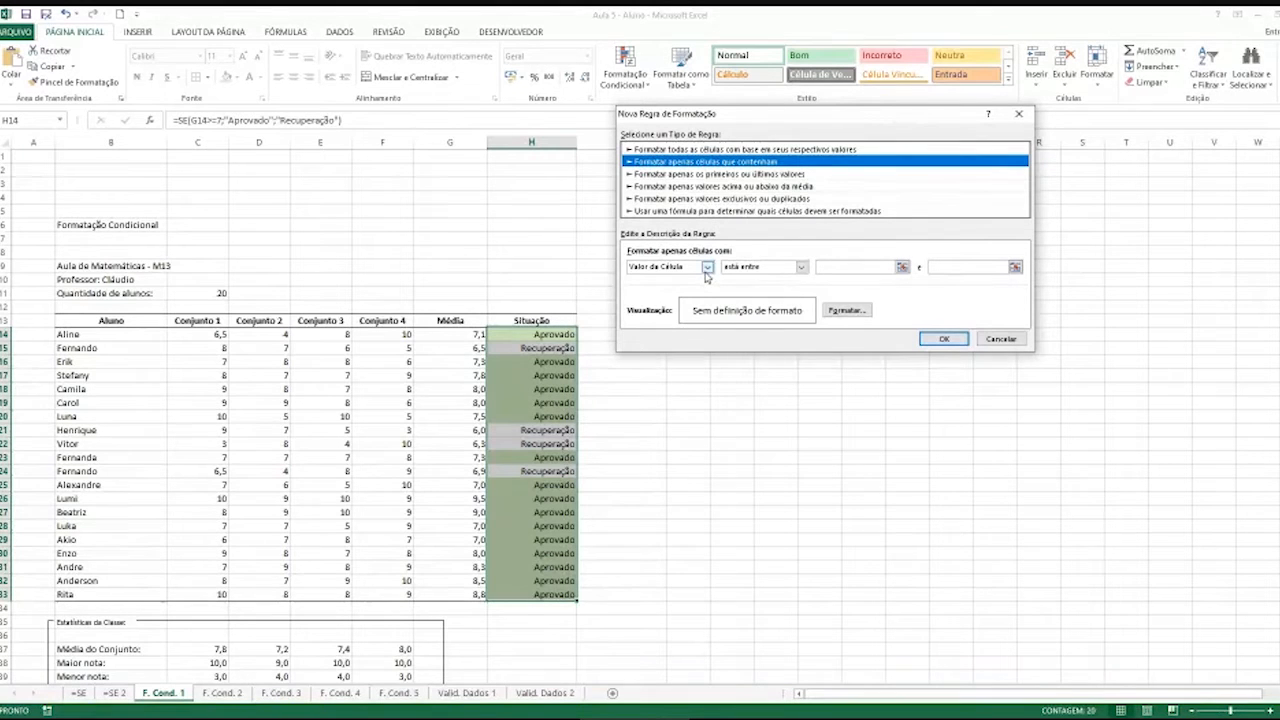
Set the second rule's condition to specific text that contains "Recuperação"
{"action": "left_click", "coordinate": [707, 270]}
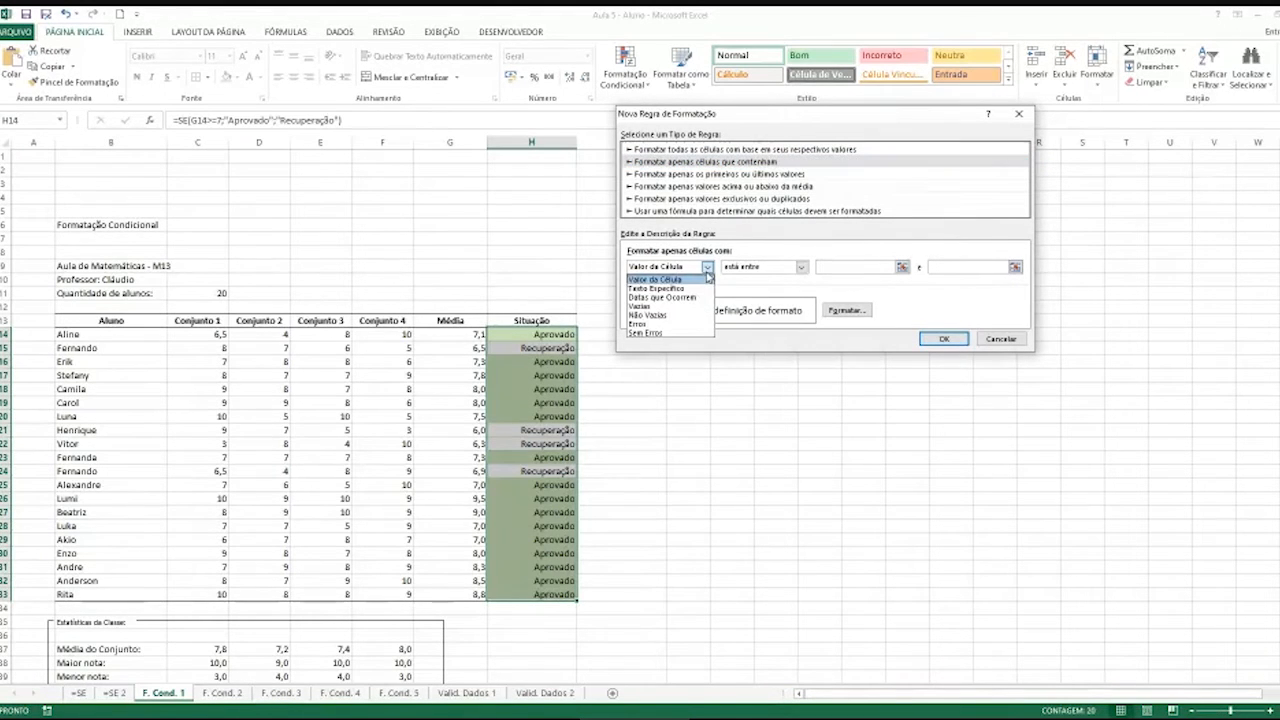
{"action": "left_click", "coordinate": [704, 288]}
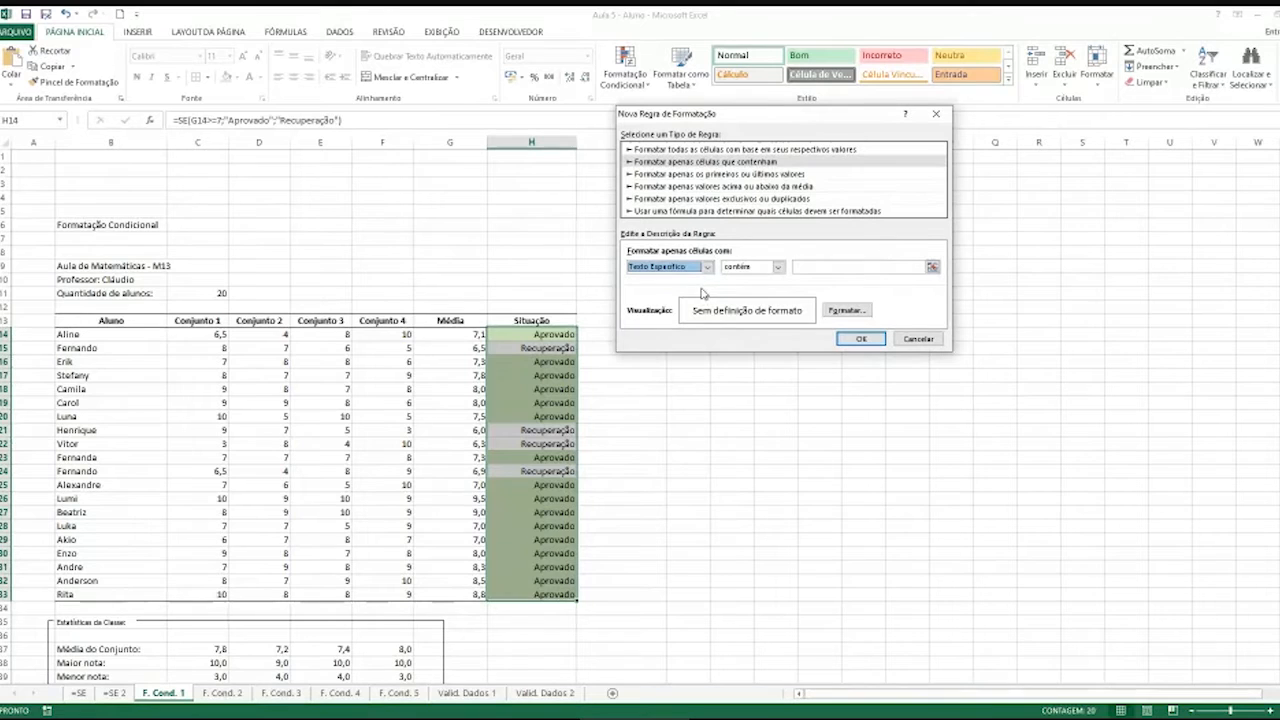
{"action": "left_click", "coordinate": [810, 268]}
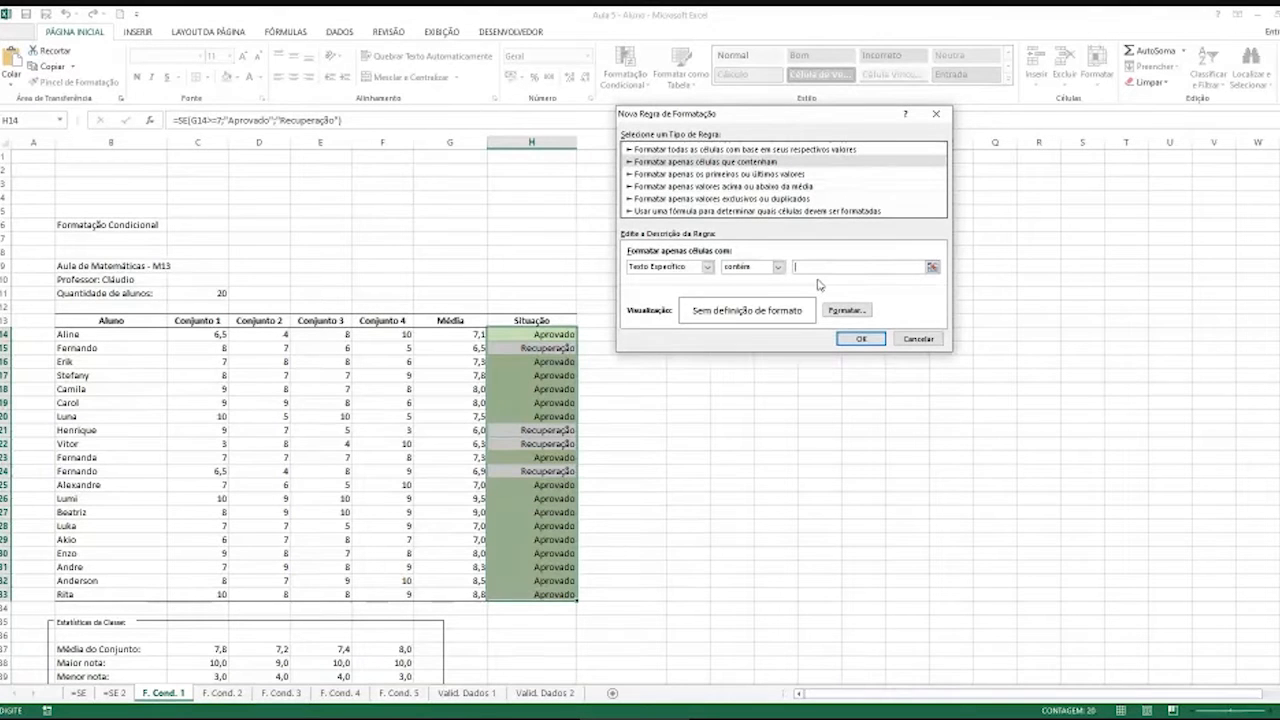
{"action": "type", "text": "uperação"}
Format the "Recuperação" rule with a red fill and bold white text
{"action": "left_click", "coordinate": [866, 310]}
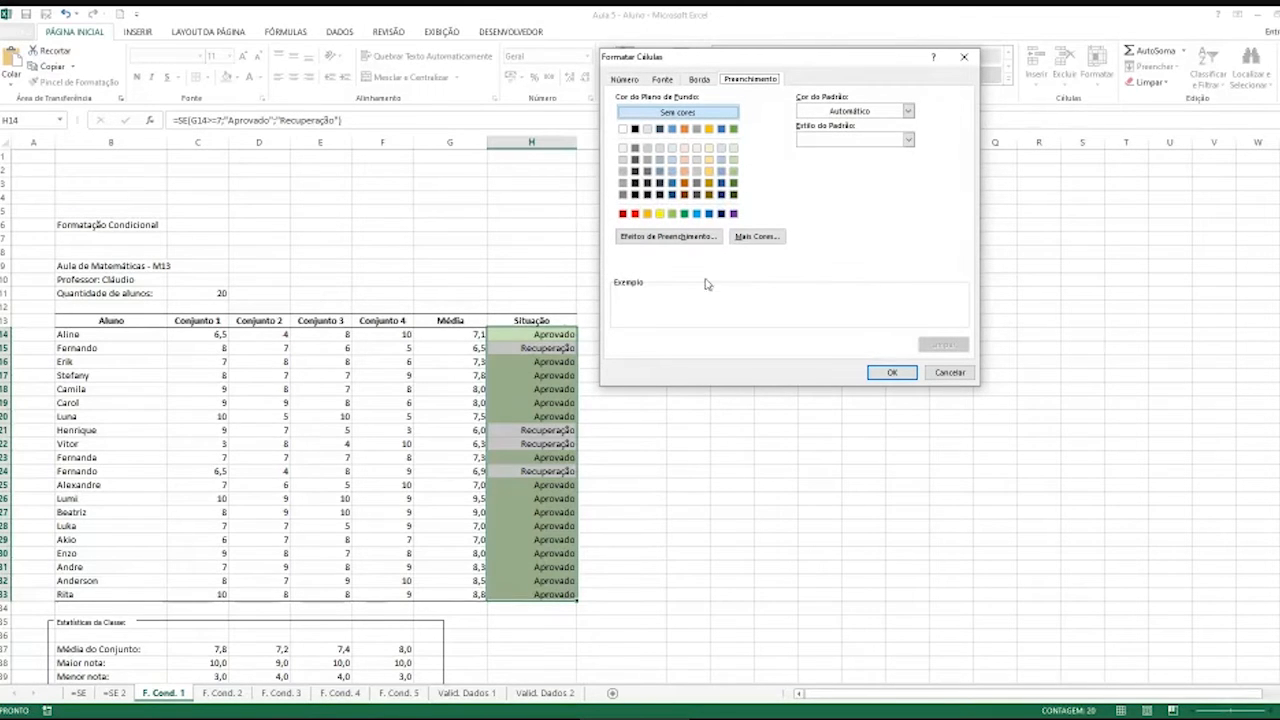
{"action": "left_click", "coordinate": [635, 214]}
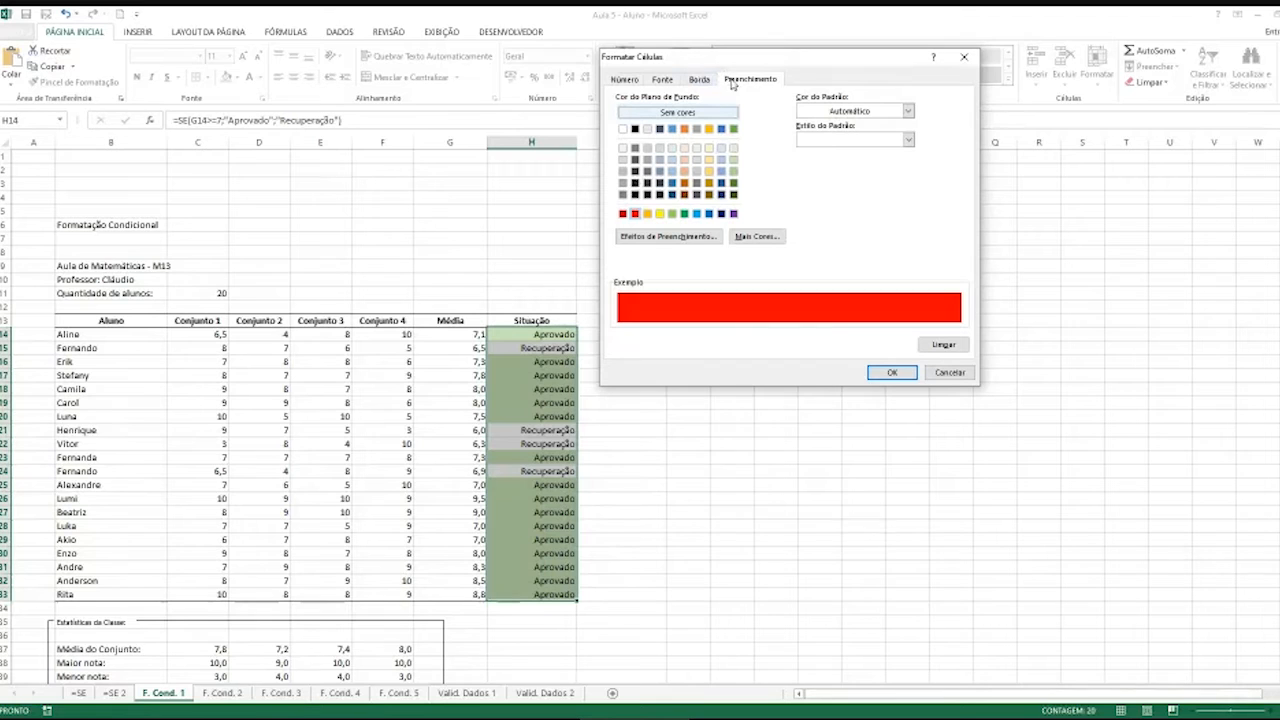
{"action": "left_click", "coordinate": [674, 79]}
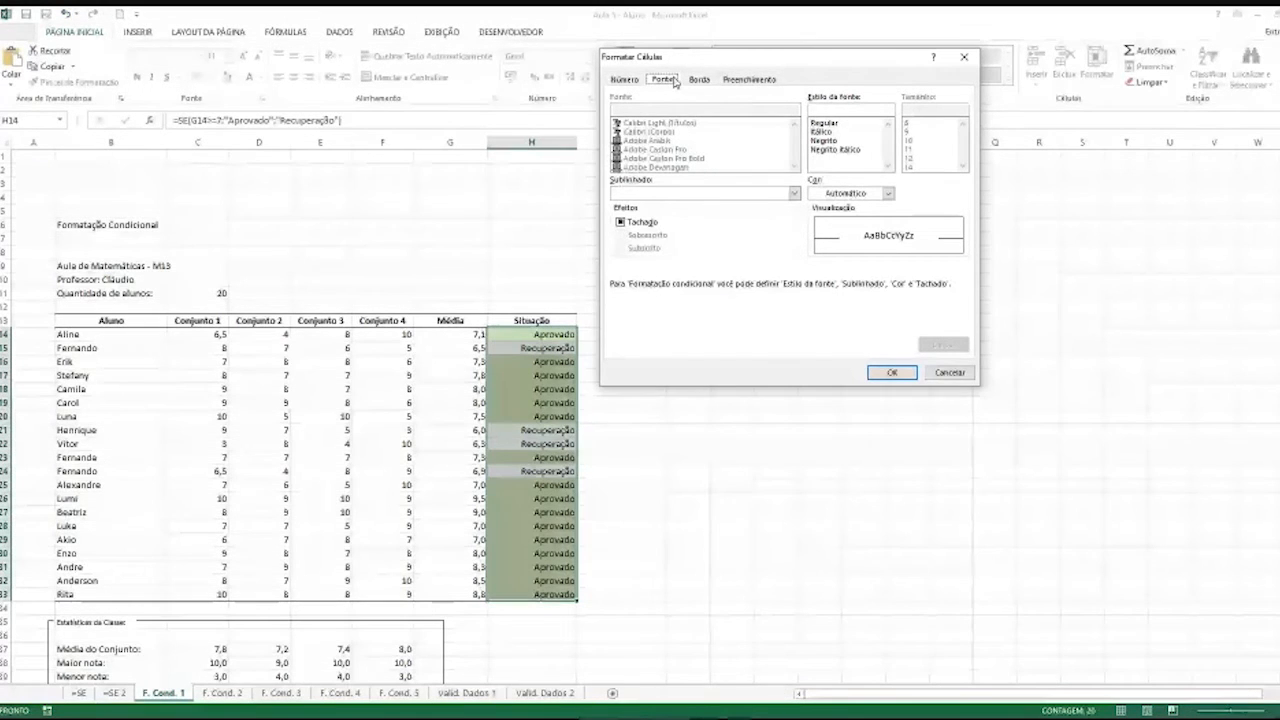
{"action": "left_click", "coordinate": [820, 145]}
{"action": "left_click", "coordinate": [887, 194]}
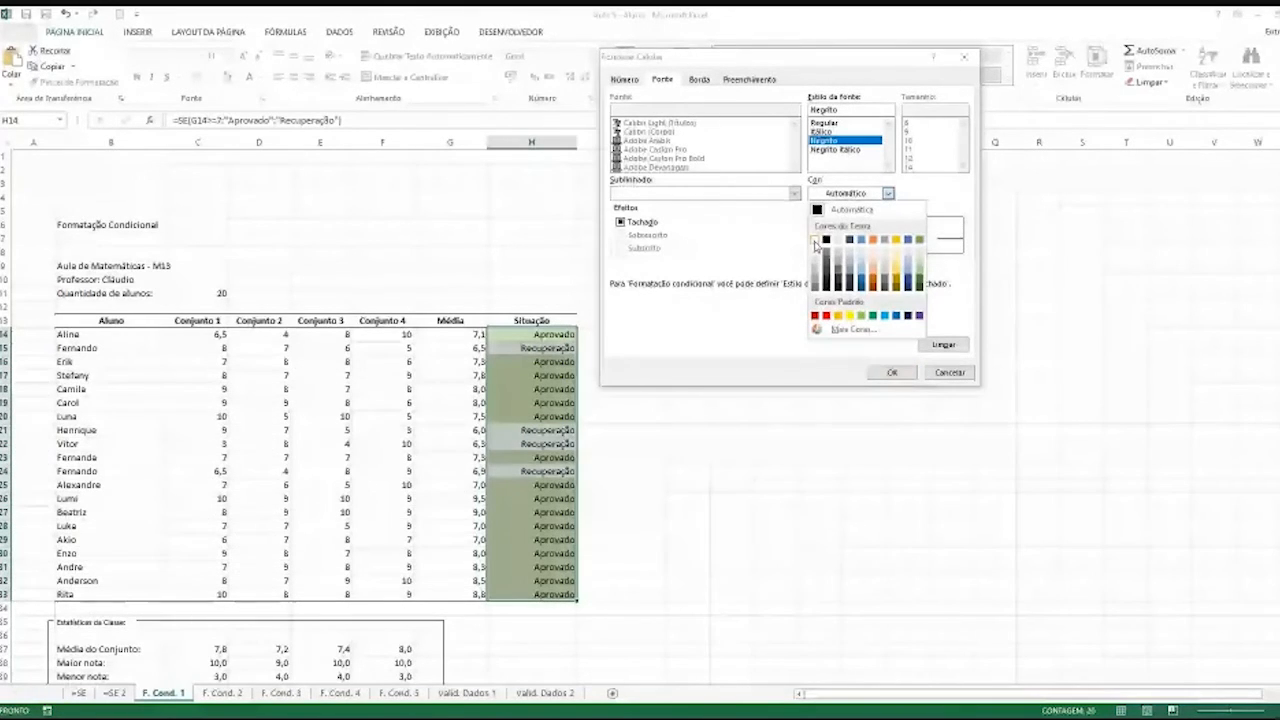
{"action": "left_click", "coordinate": [815, 241]}
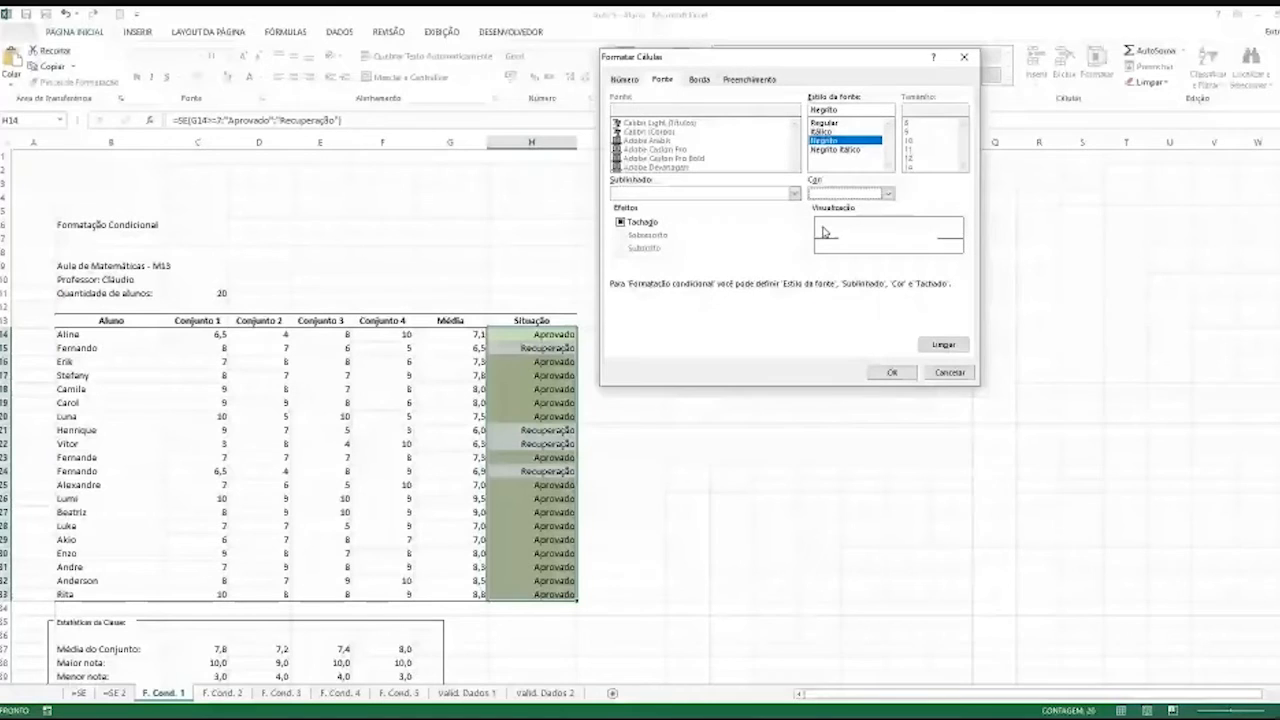
{"action": "left_click", "coordinate": [890, 372]}
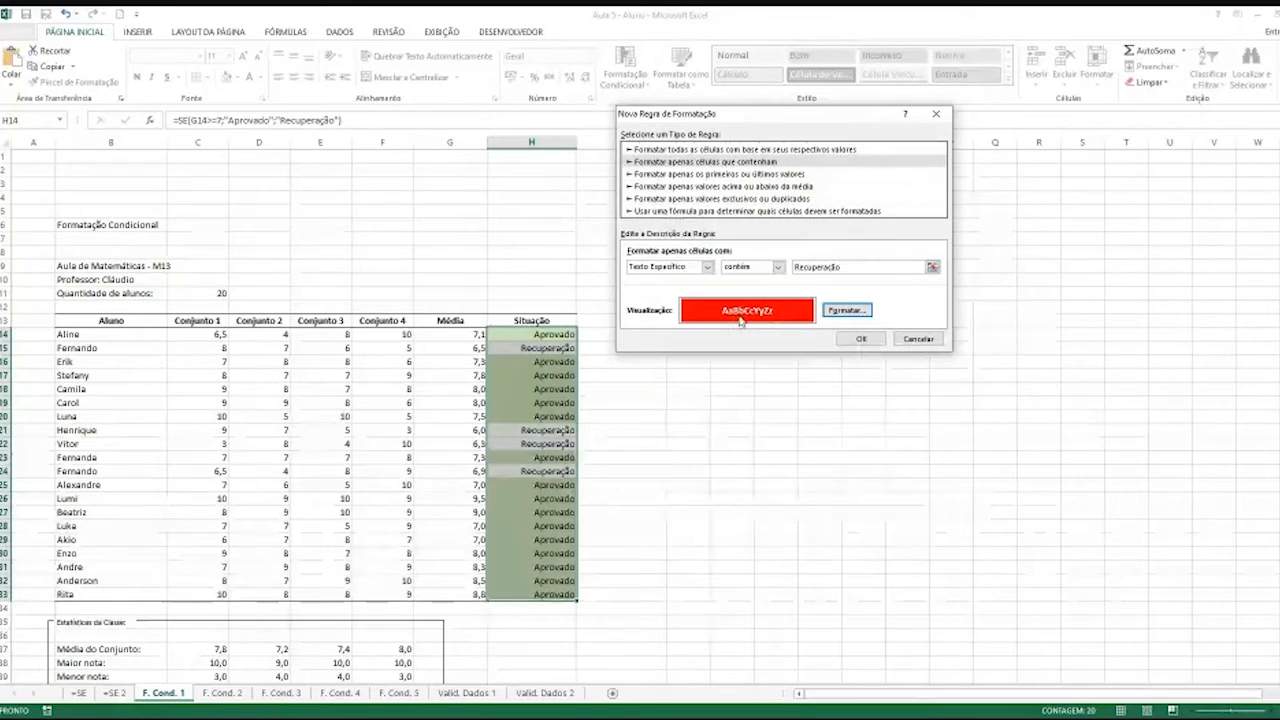
Save the "Recuperação" rule, apply it to H14:H33 and close the rules manager
{"action": "left_click", "coordinate": [858, 340]}
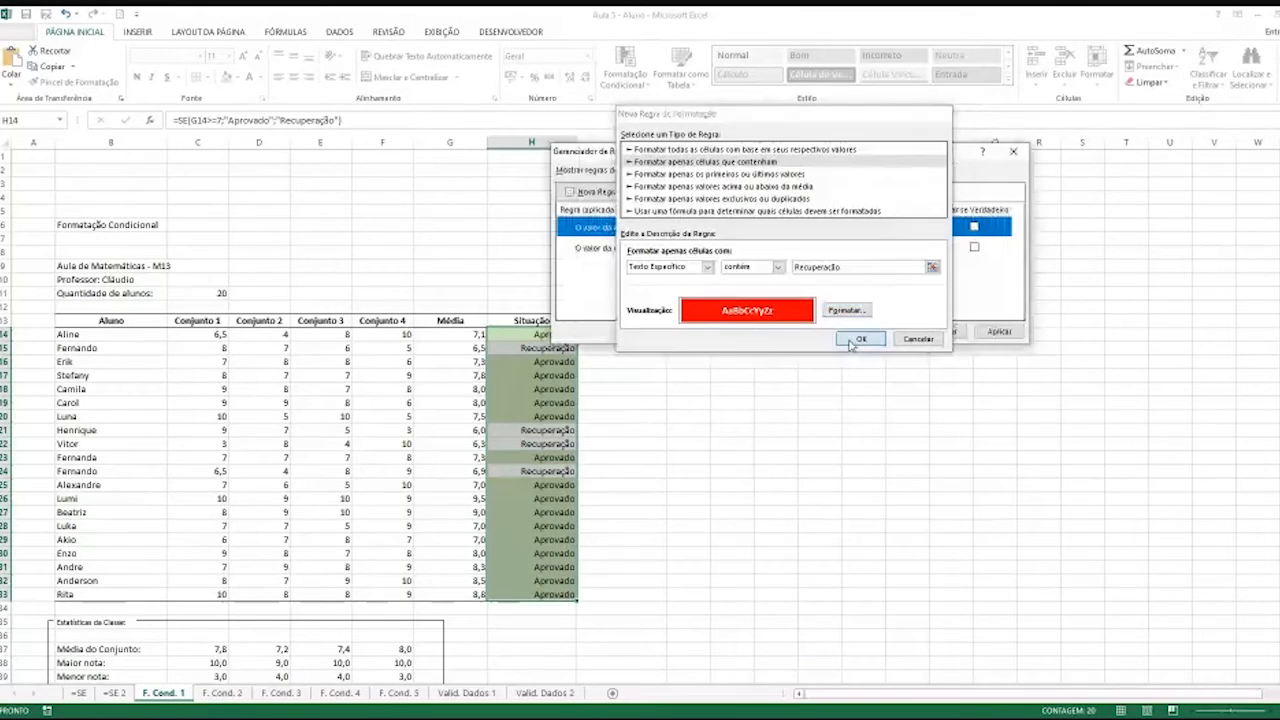
{"action": "left_click", "coordinate": [986, 340]}
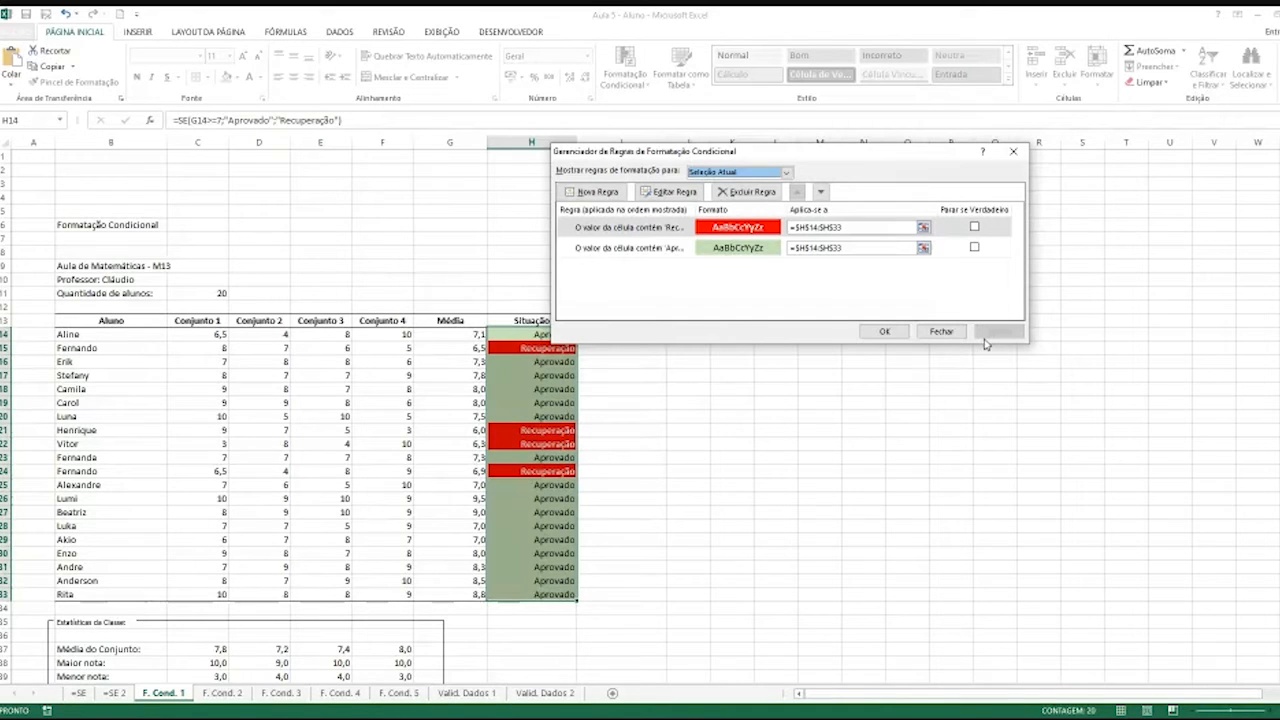
{"action": "left_click", "coordinate": [880, 329]}
{"action": "left_click", "coordinate": [832, 512]}
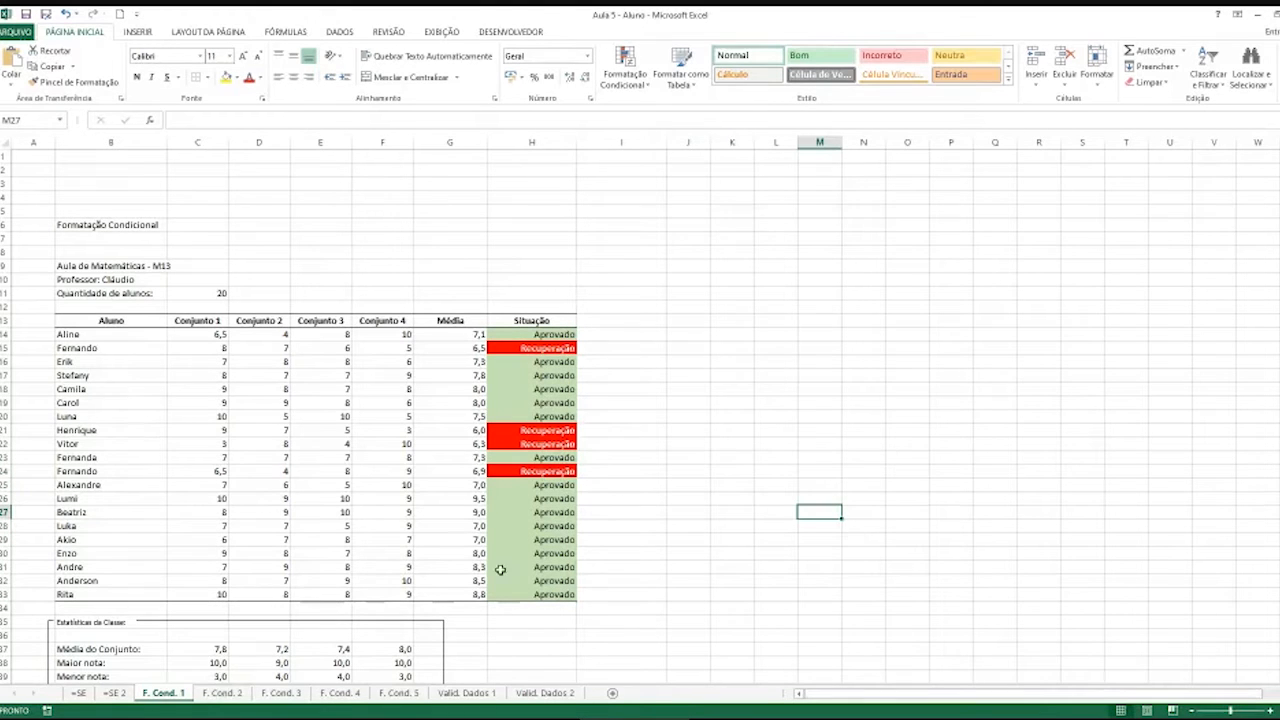
Check how the grades are formatted in the Aula 5 - Professor workbook, and return to the Aula 5 - Aluno workbook
{"action": "left_click", "coordinate": [224, 335]}
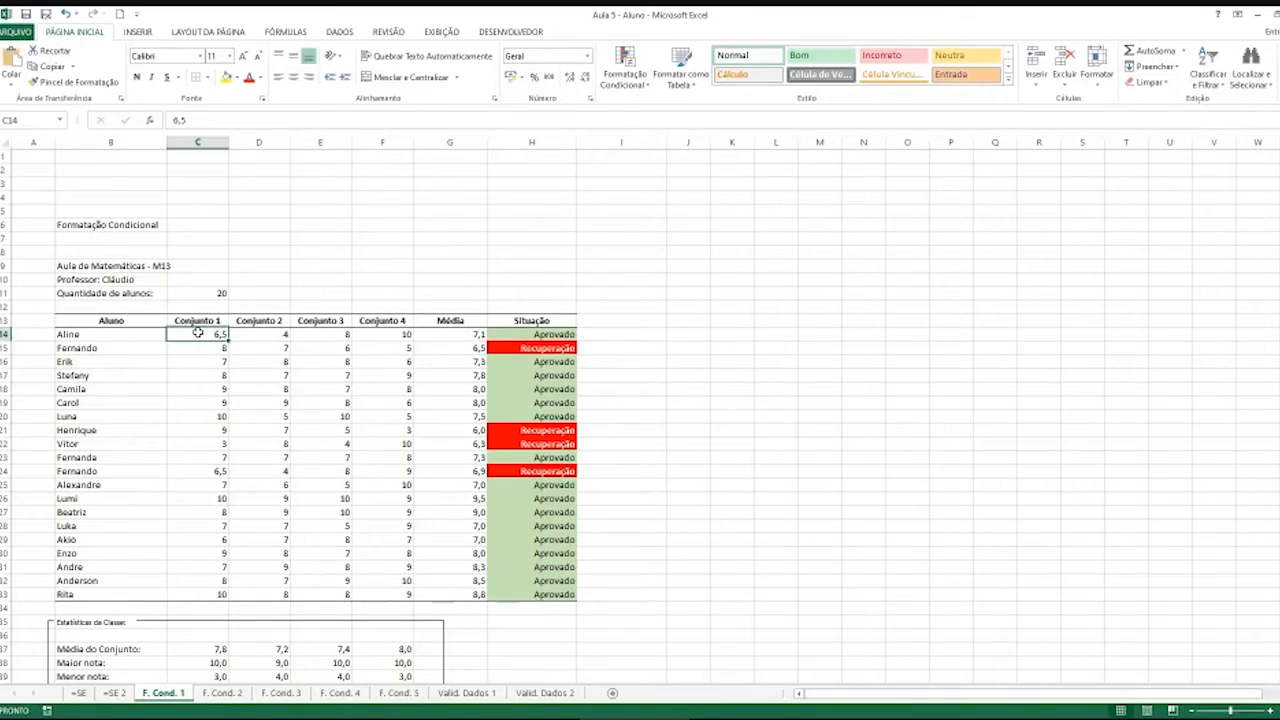
{"action": "left_click", "coordinate": [750, 719]}
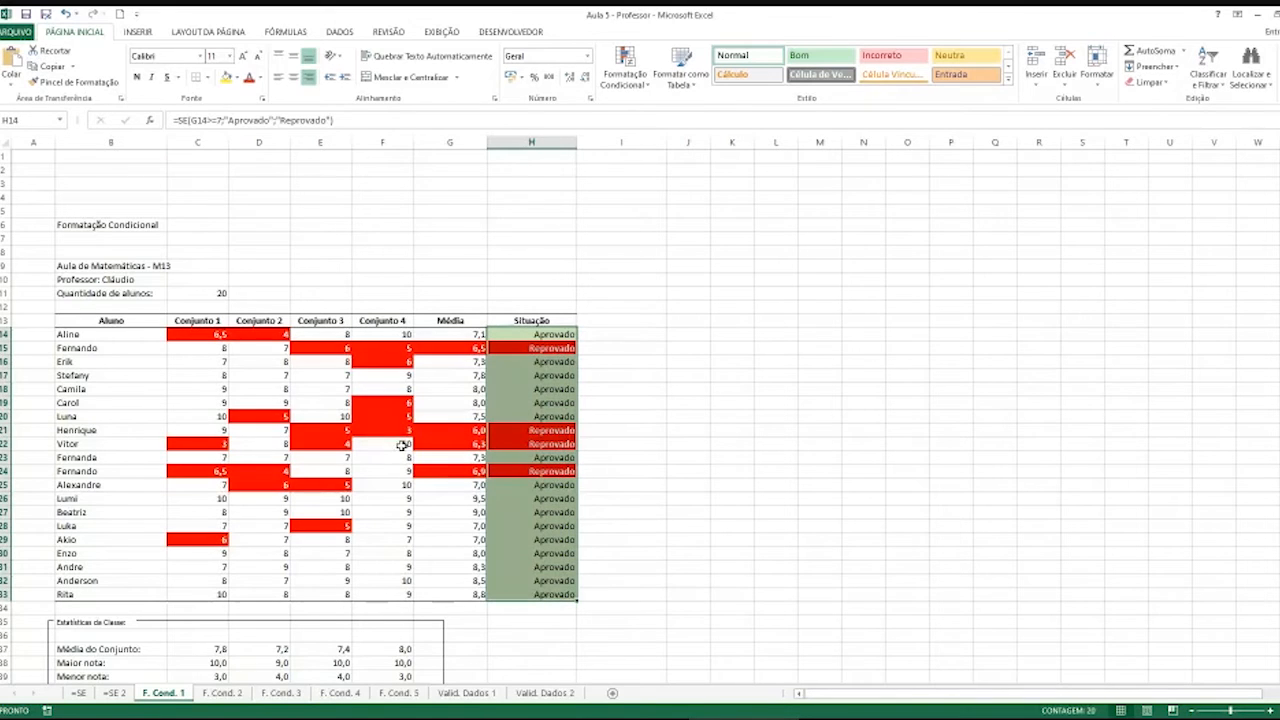
{"action": "left_click", "coordinate": [745, 719]}
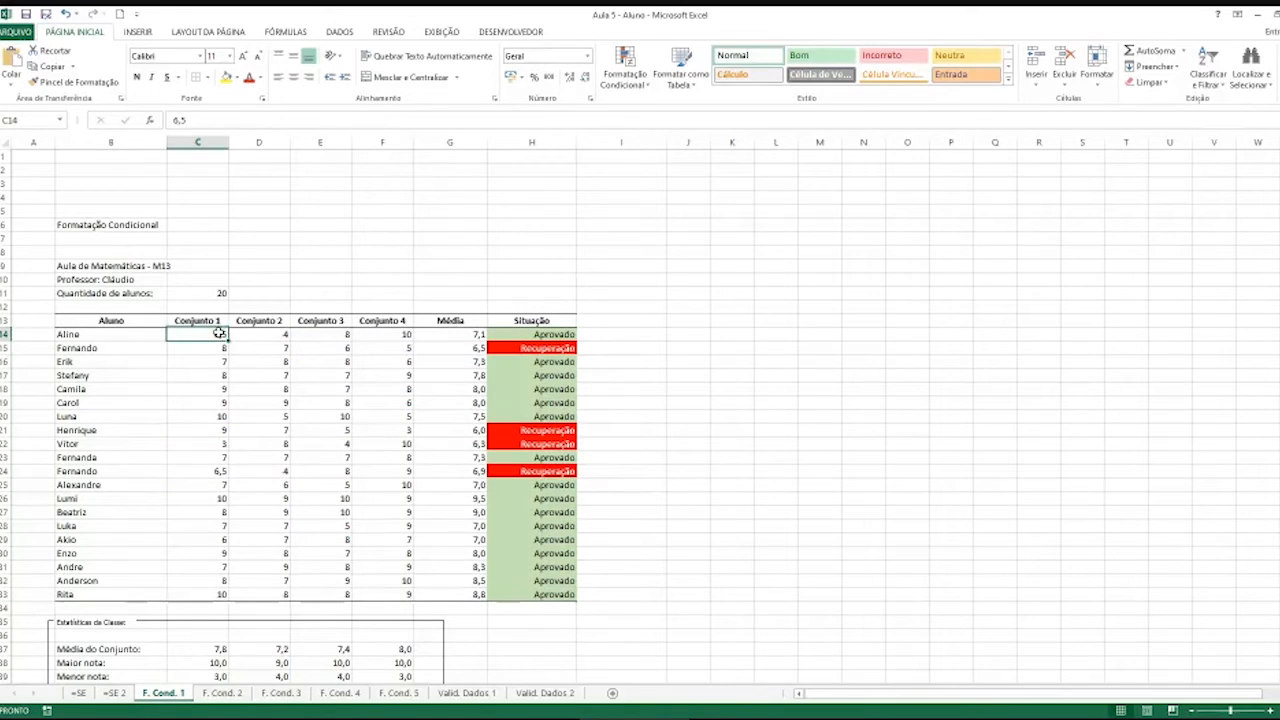
Start a new conditional formatting rule for the grades and averages in C14:G33, of the type that formats only cells that contain a value
{"action": "left_click_drag", "start_coordinate": [216, 334], "coordinate": [468, 594]}
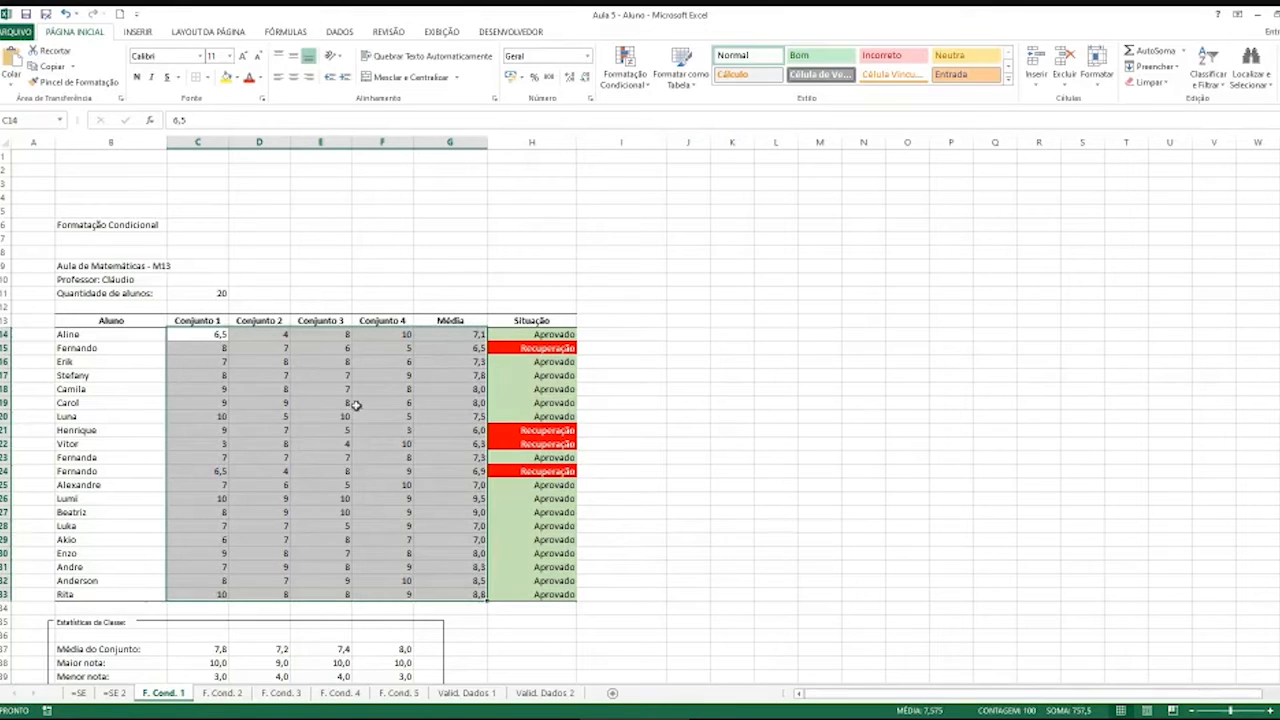
{"action": "left_click", "coordinate": [620, 84]}
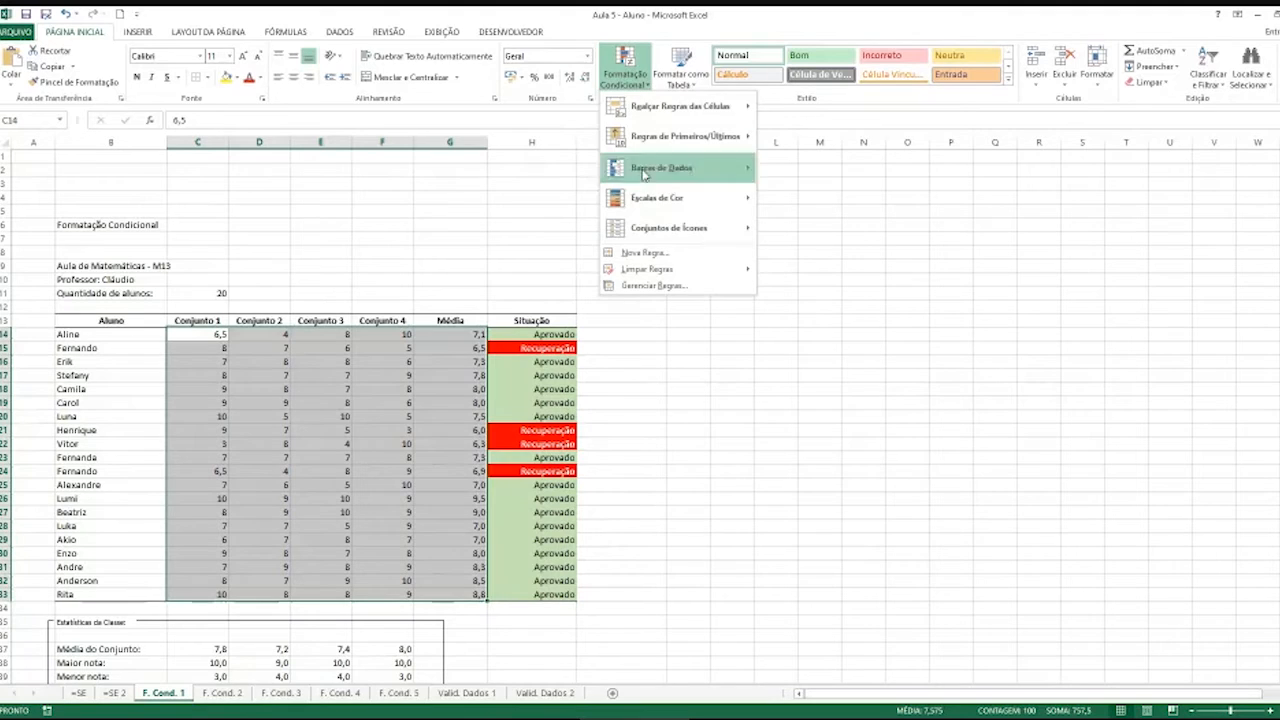
{"action": "left_click", "coordinate": [636, 286]}
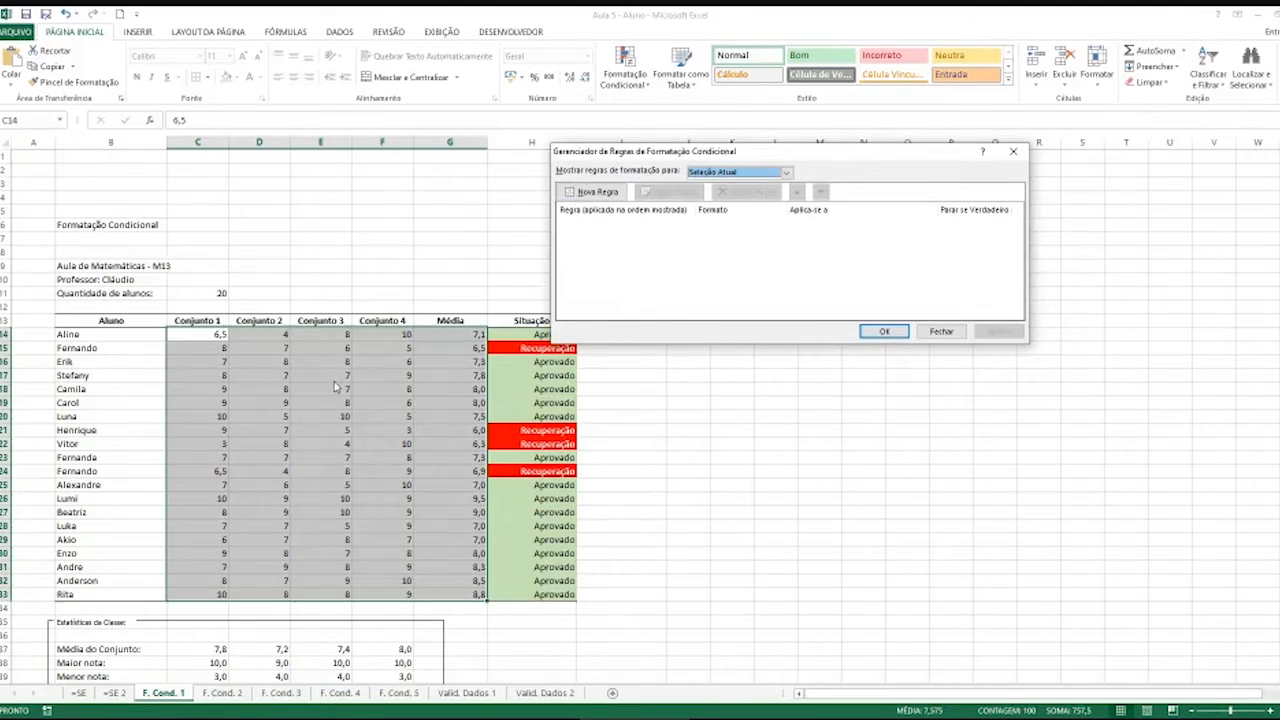
{"action": "left_click", "coordinate": [600, 192]}
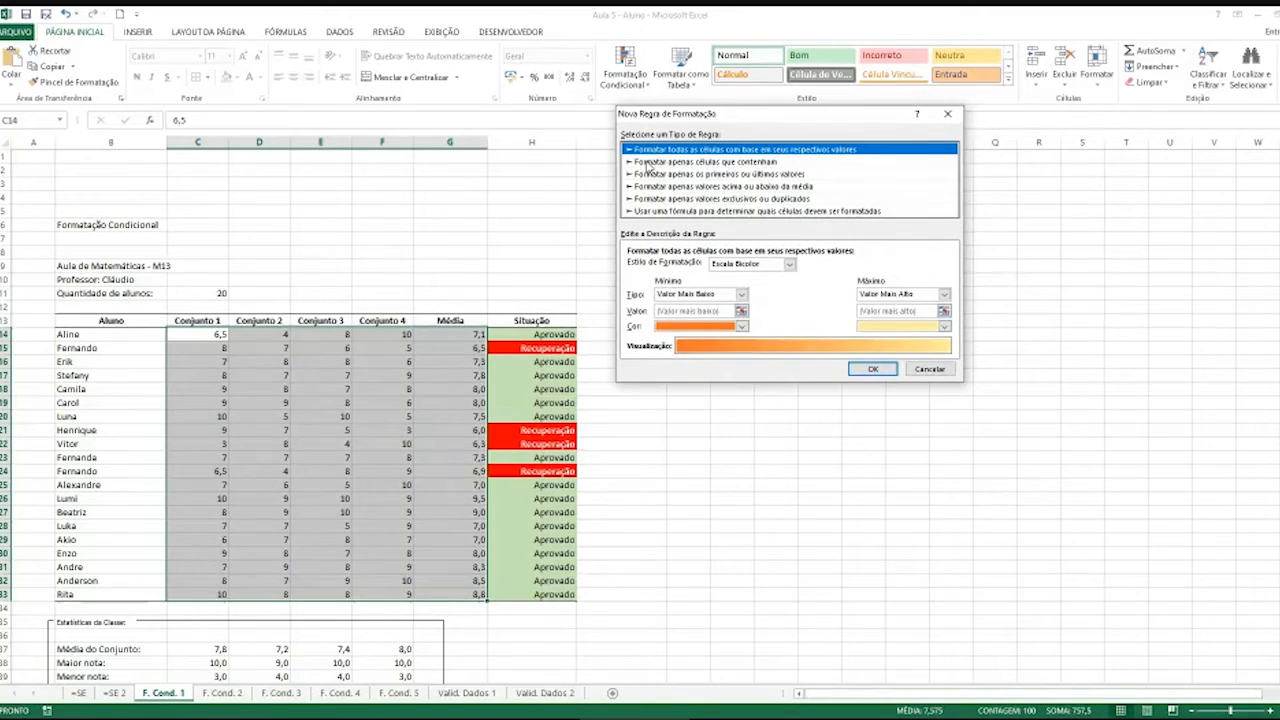
{"action": "left_click", "coordinate": [648, 163]}
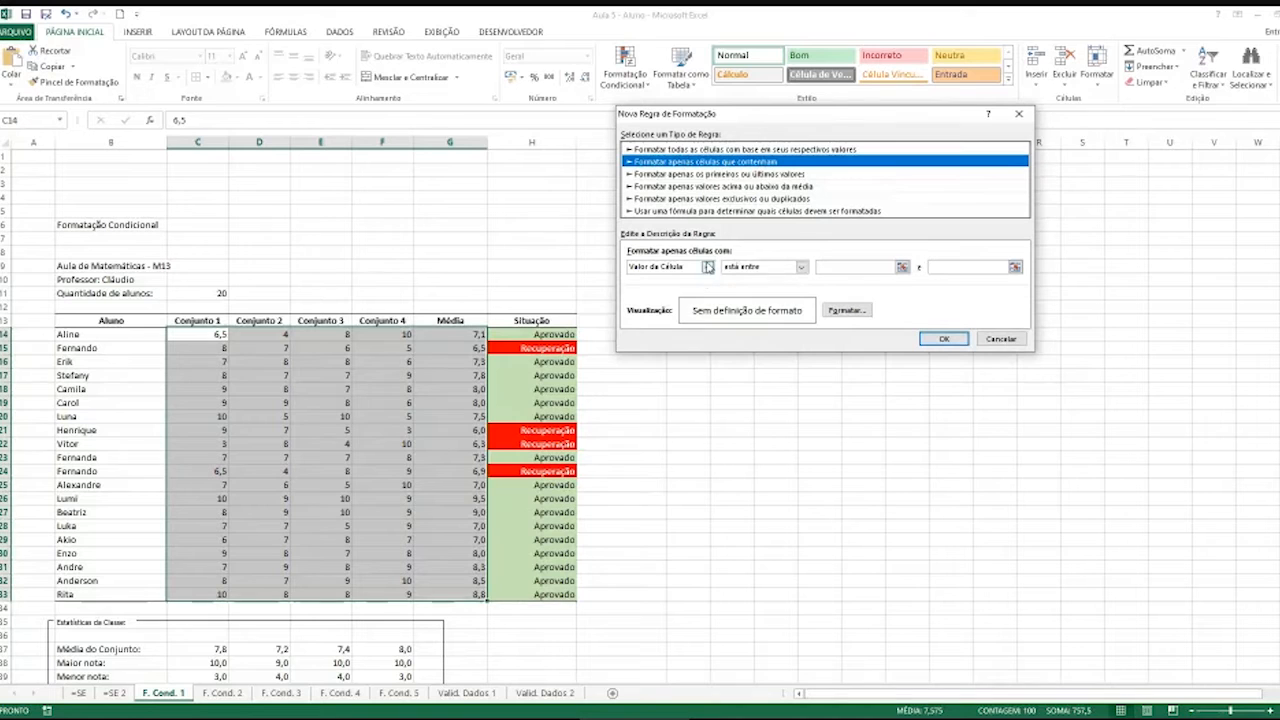
Set the grades rule's condition to cell value greater than or equal to 7
{"action": "left_click", "coordinate": [707, 267]}
{"action": "left_click", "coordinate": [707, 267]}
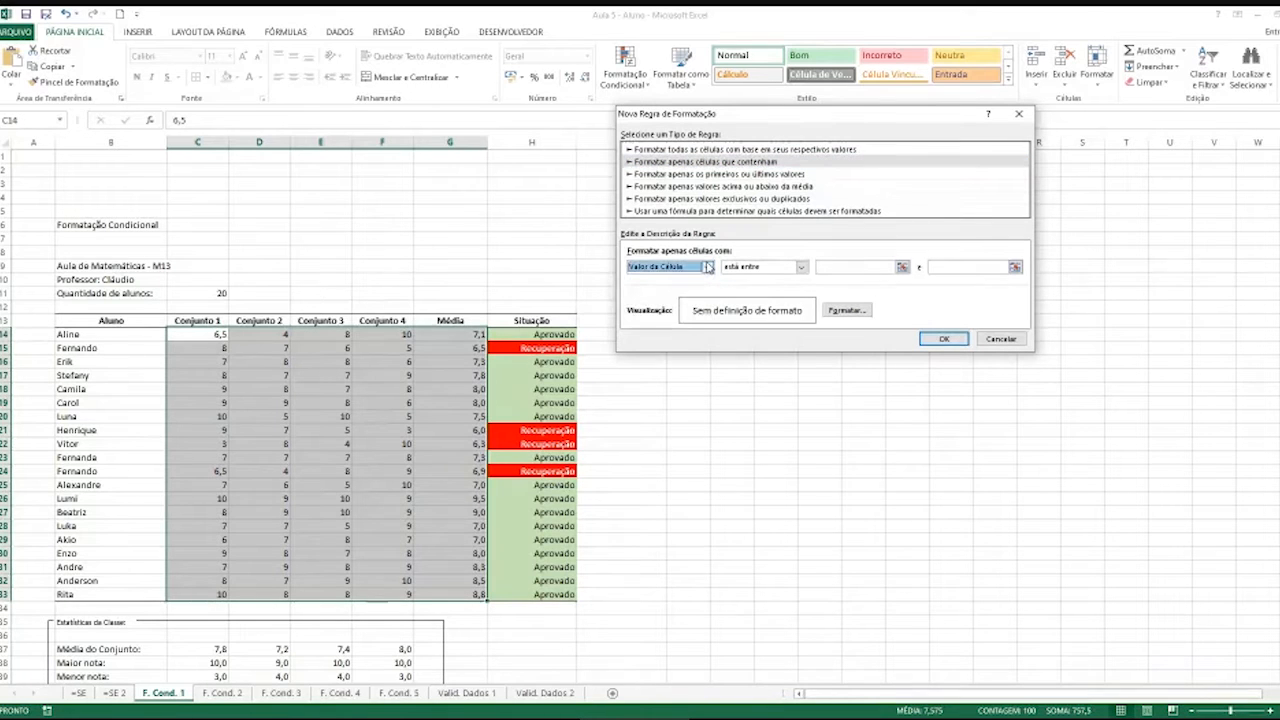
{"action": "left_click", "coordinate": [802, 267]}
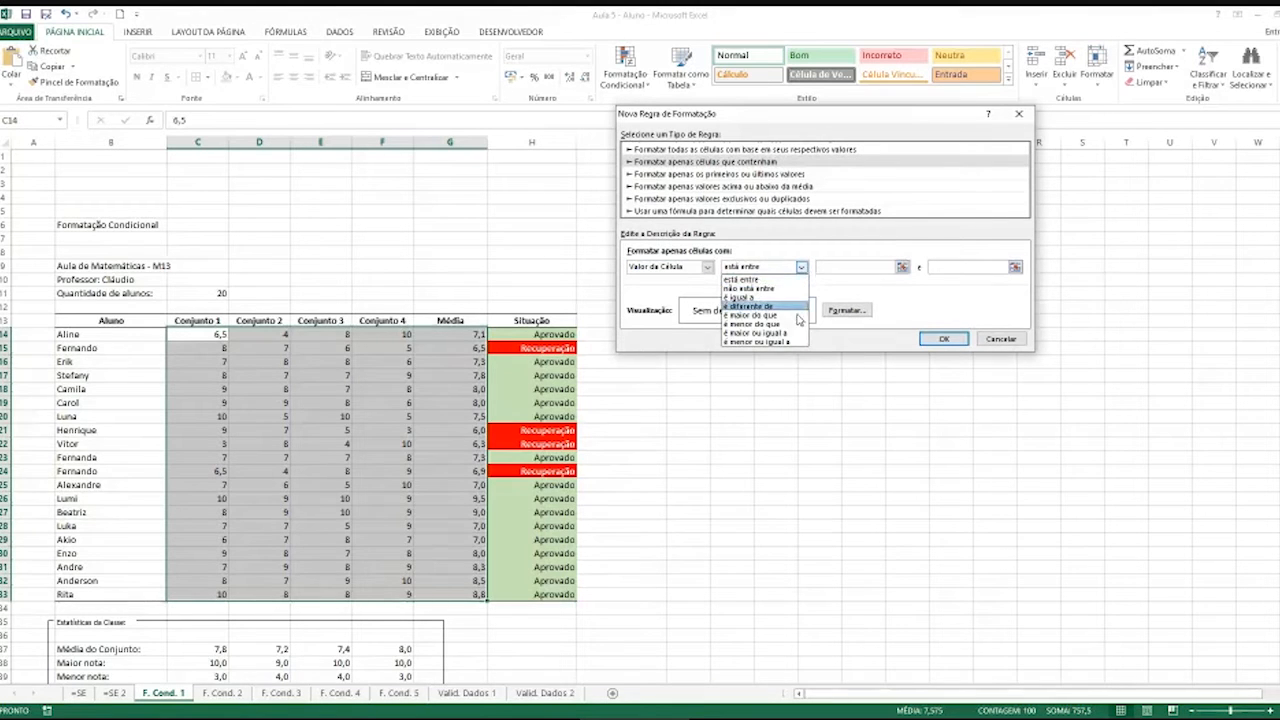
{"action": "left_click", "coordinate": [794, 337]}
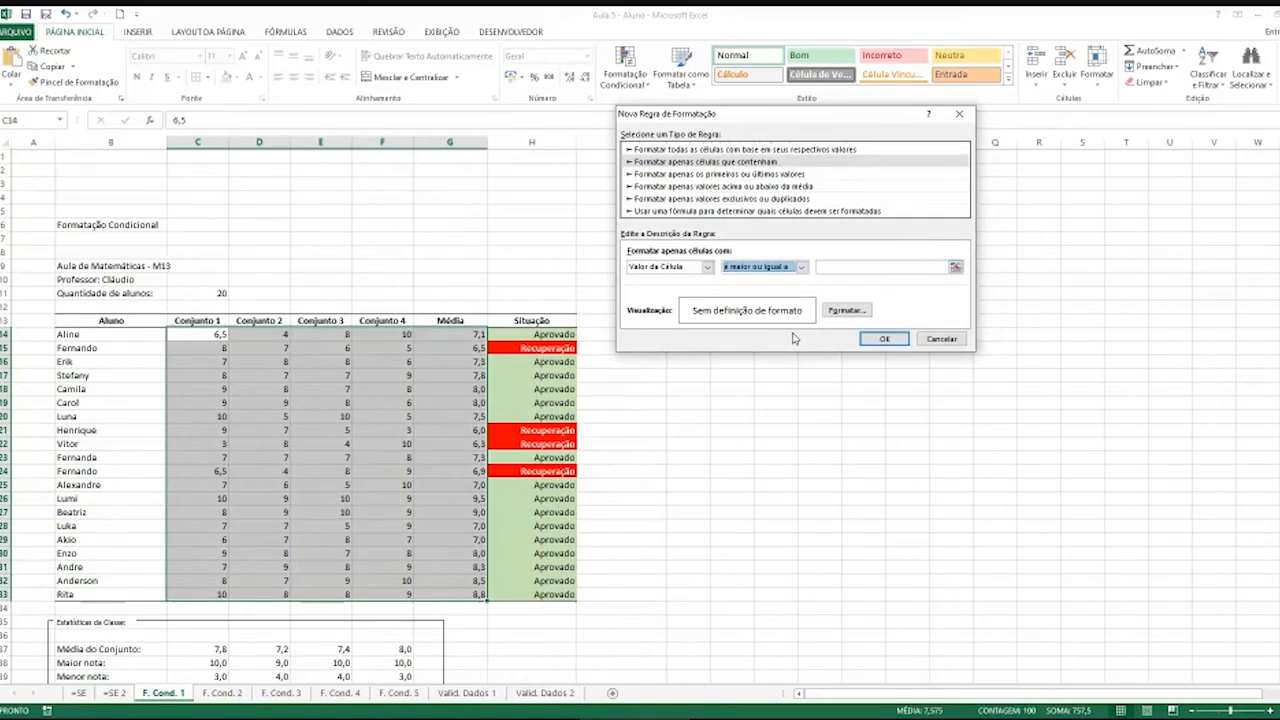
{"action": "left_click", "coordinate": [826, 267]}
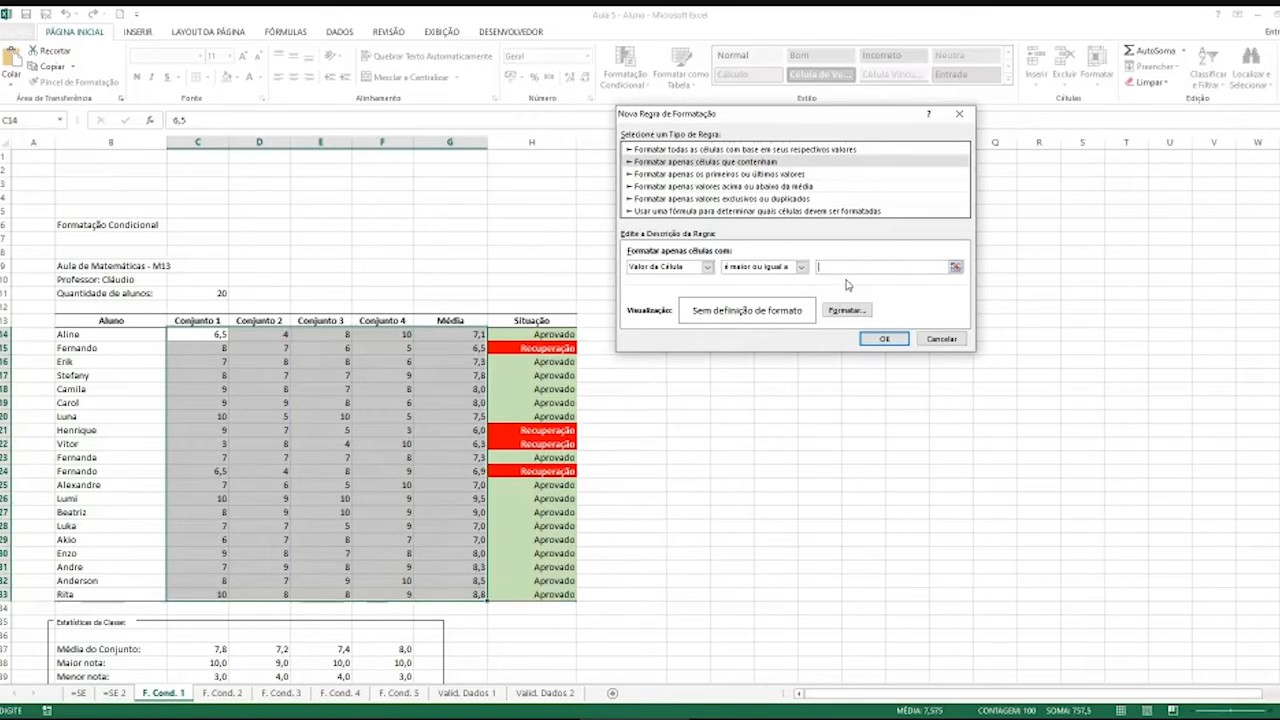
{"action": "type", "text": "7"}
Give the grades rule bold white text on a red fill and apply it to C14:G33
{"action": "left_click", "coordinate": [845, 311]}
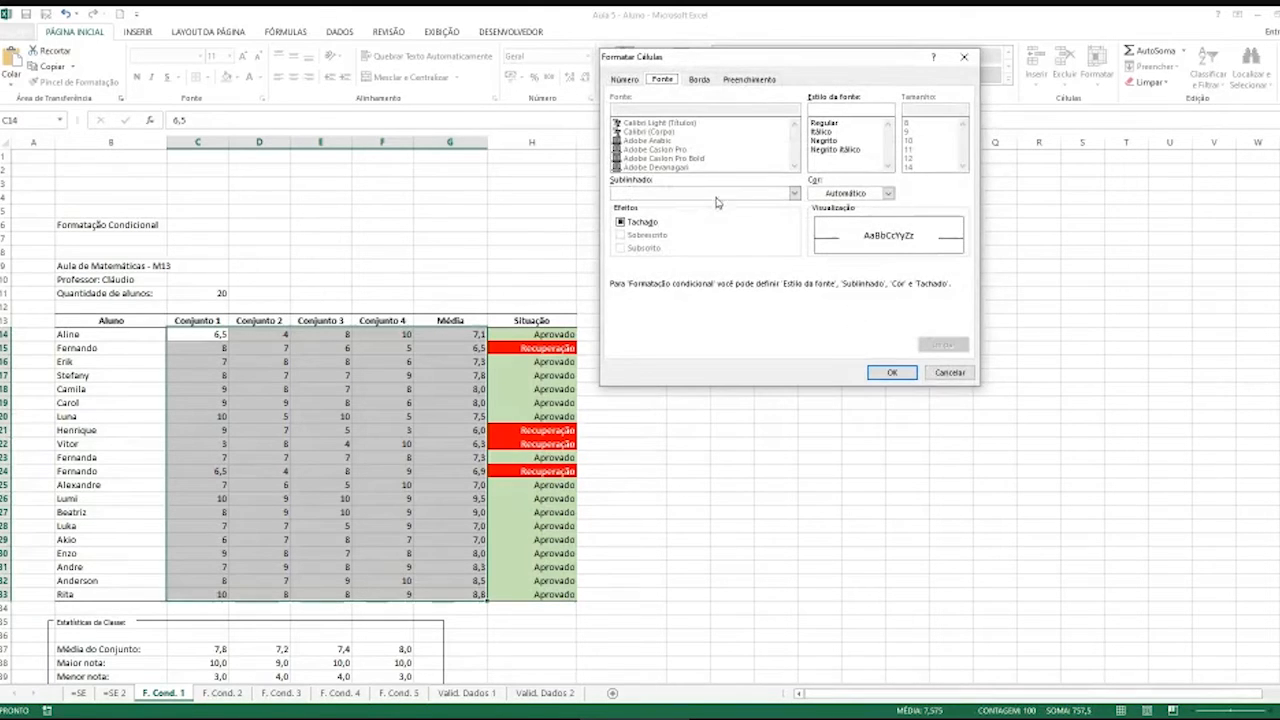
{"action": "left_click", "coordinate": [824, 141]}
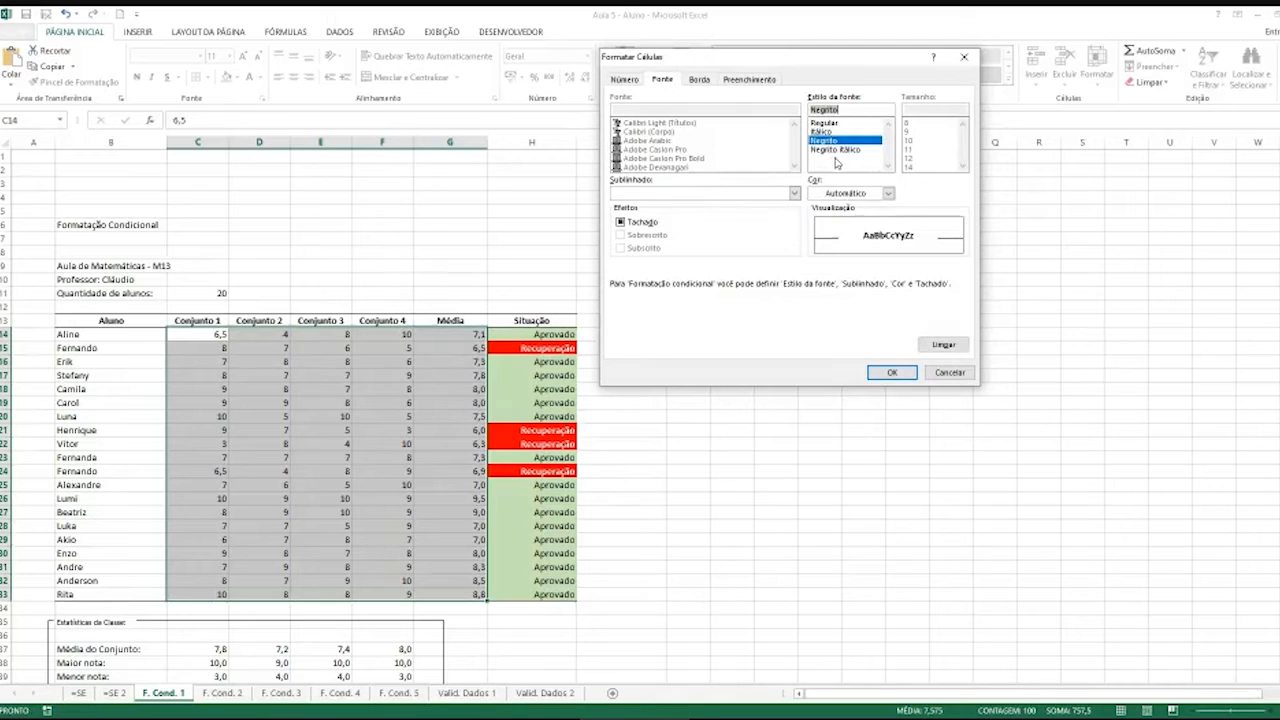
{"action": "left_click", "coordinate": [888, 193]}
{"action": "left_click", "coordinate": [822, 241]}
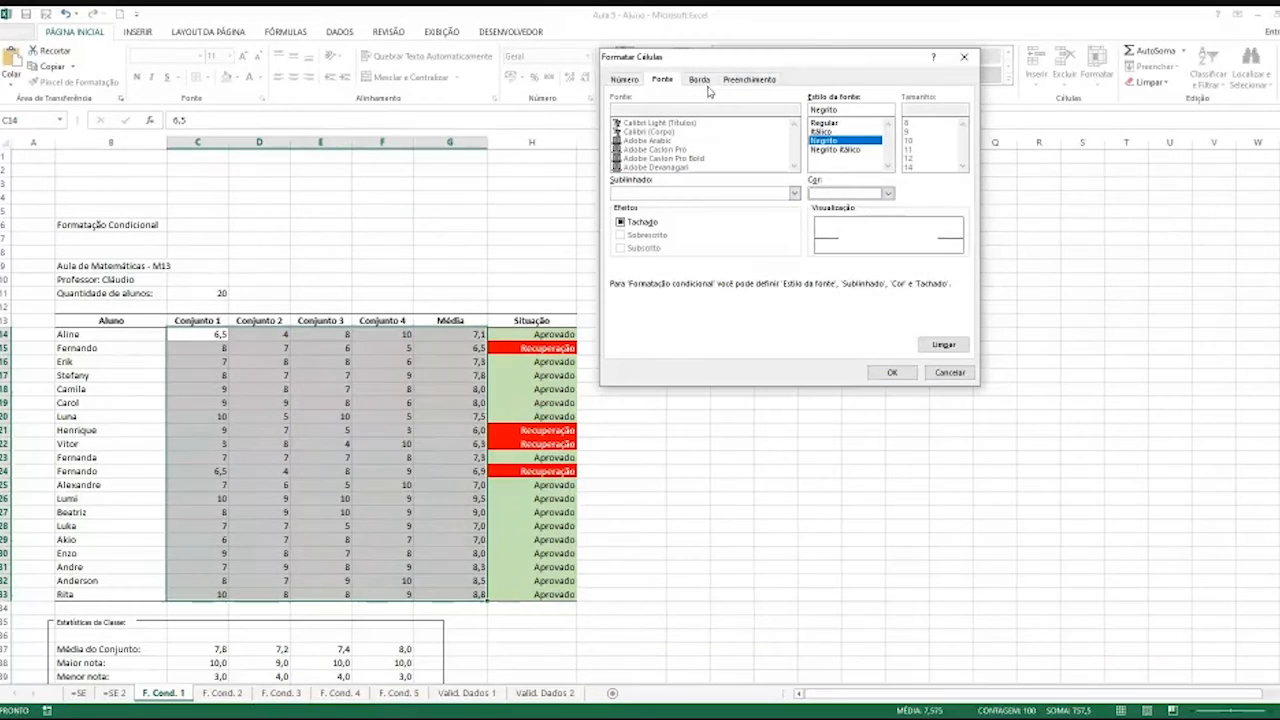
{"action": "left_click", "coordinate": [751, 82]}
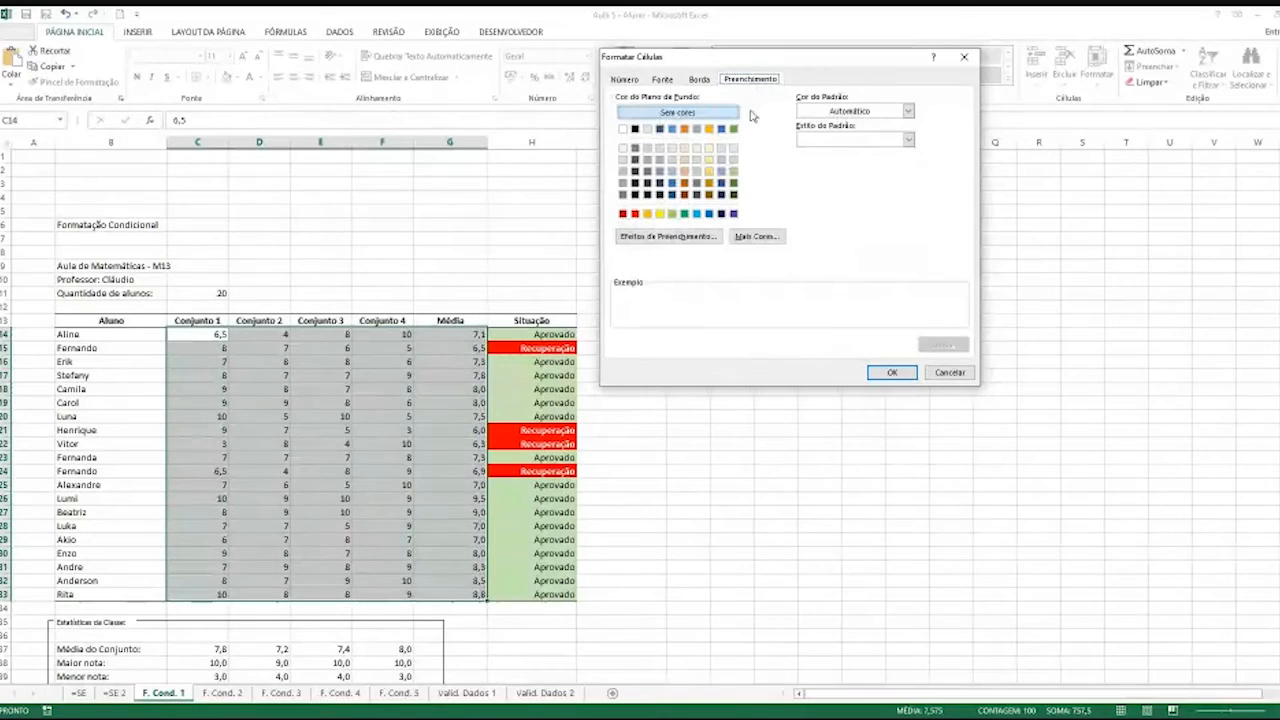
{"action": "left_click", "coordinate": [637, 215]}
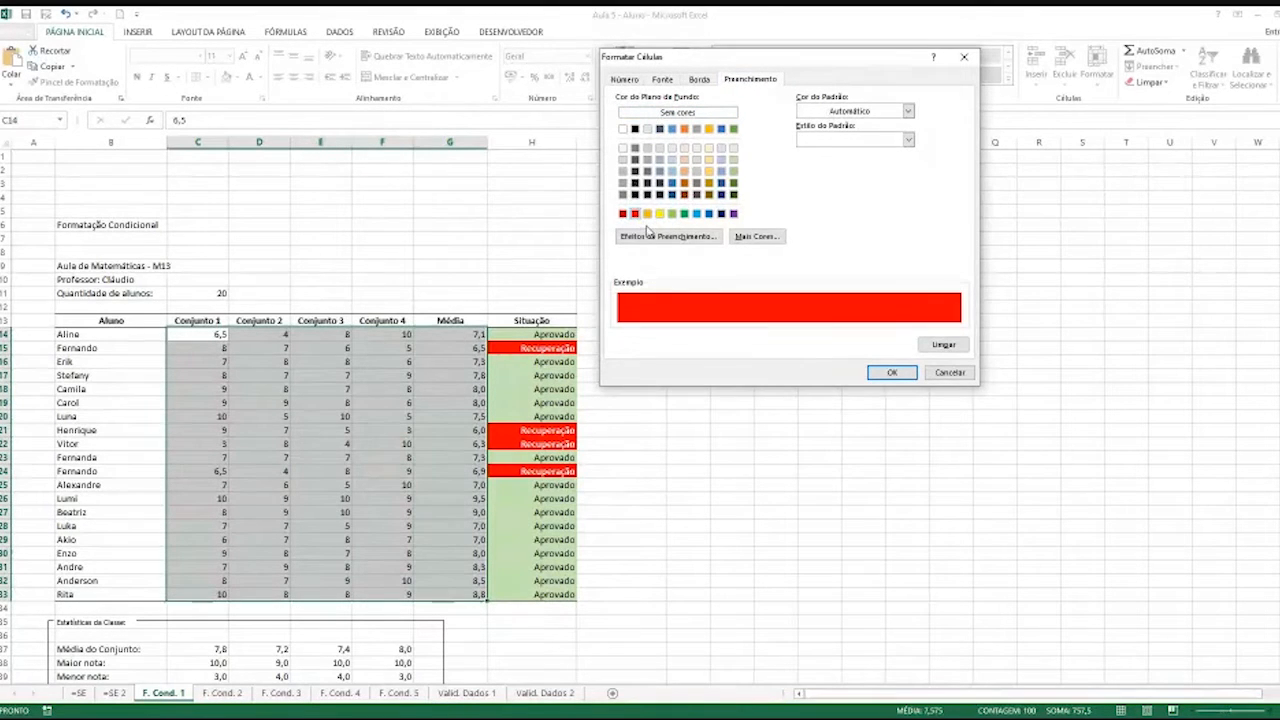
{"action": "left_click", "coordinate": [886, 371]}
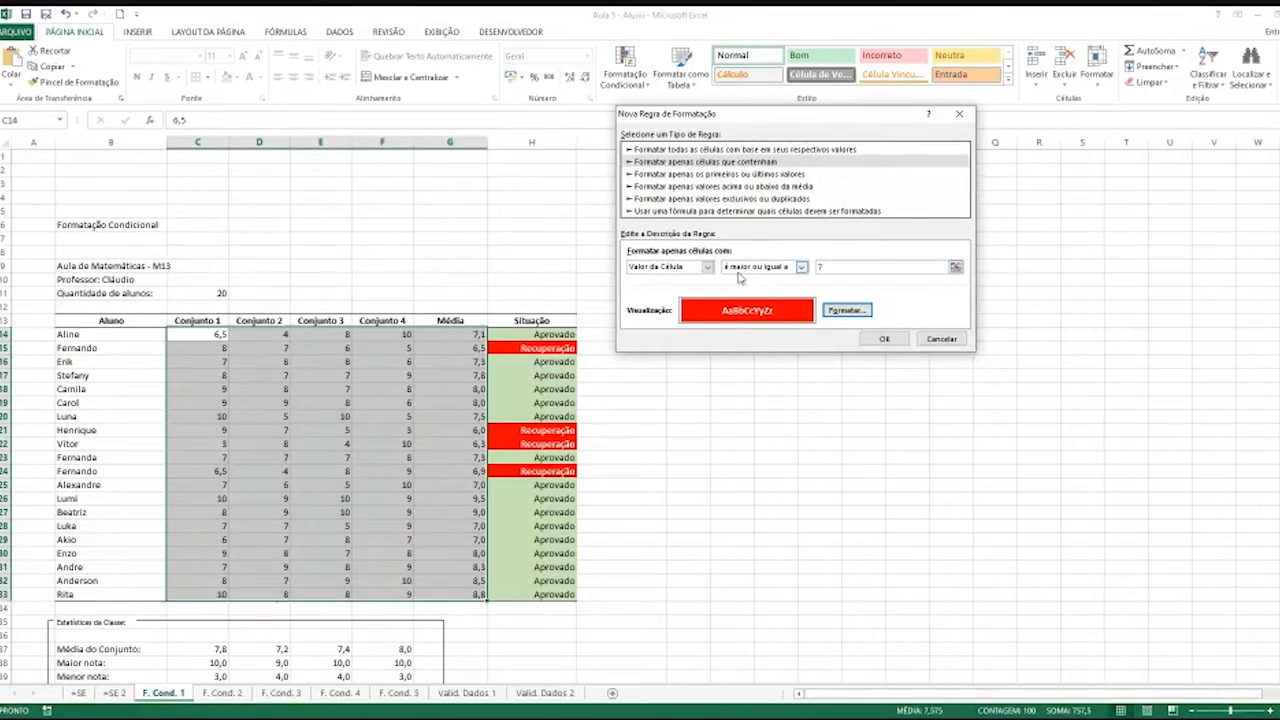
{"action": "left_click", "coordinate": [884, 340]}
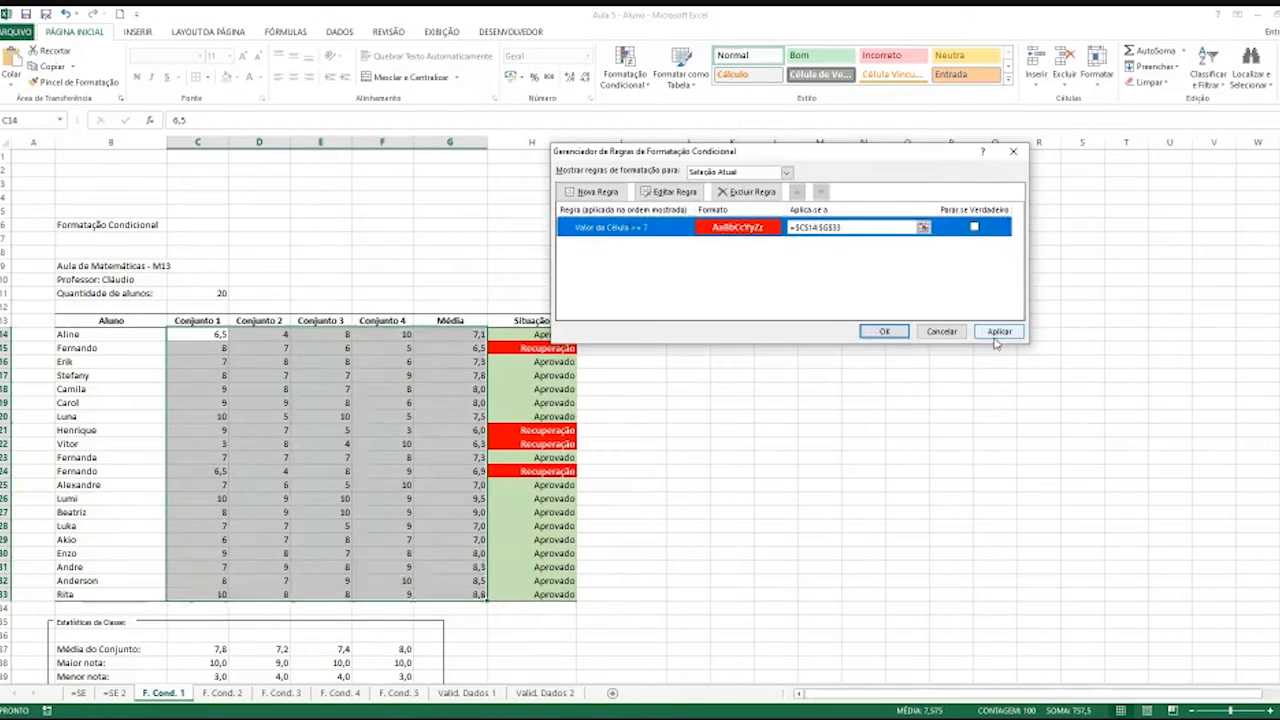
{"action": "left_click", "coordinate": [996, 336]}
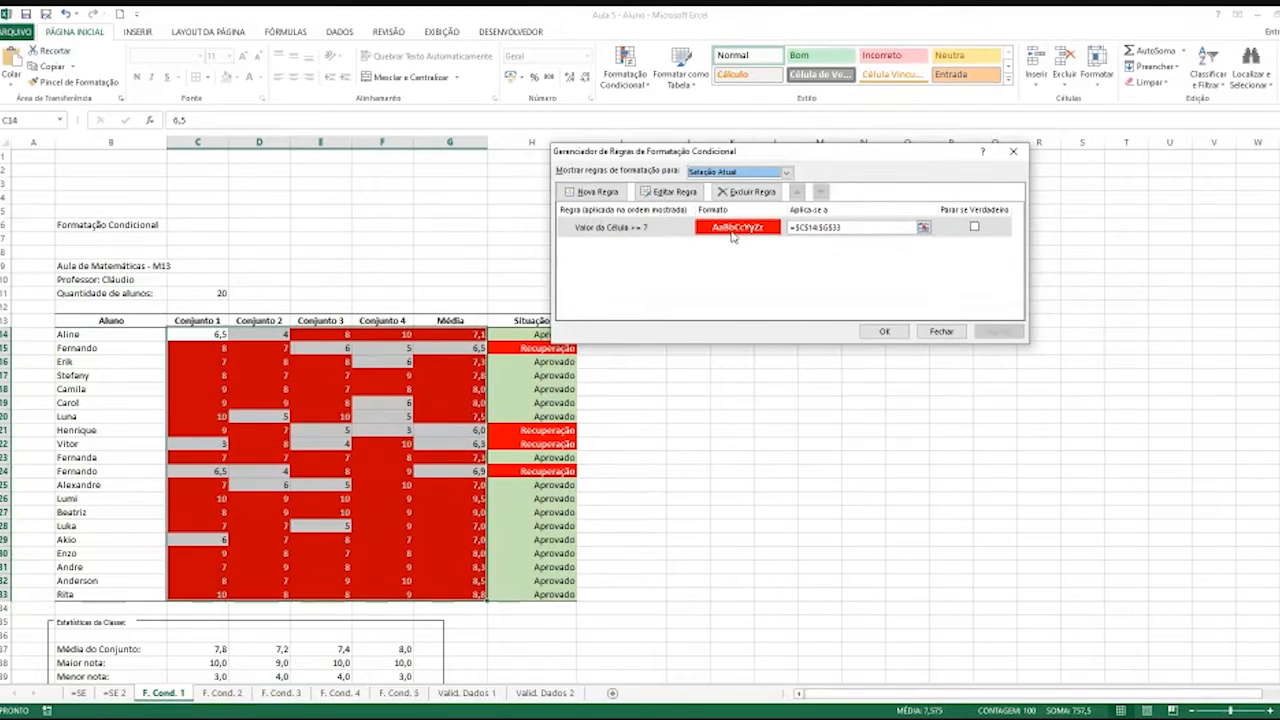
Edit the grades rule so its condition is cell value less than 7, and apply it to C14:G33
{"action": "double_click", "coordinate": [615, 228]}
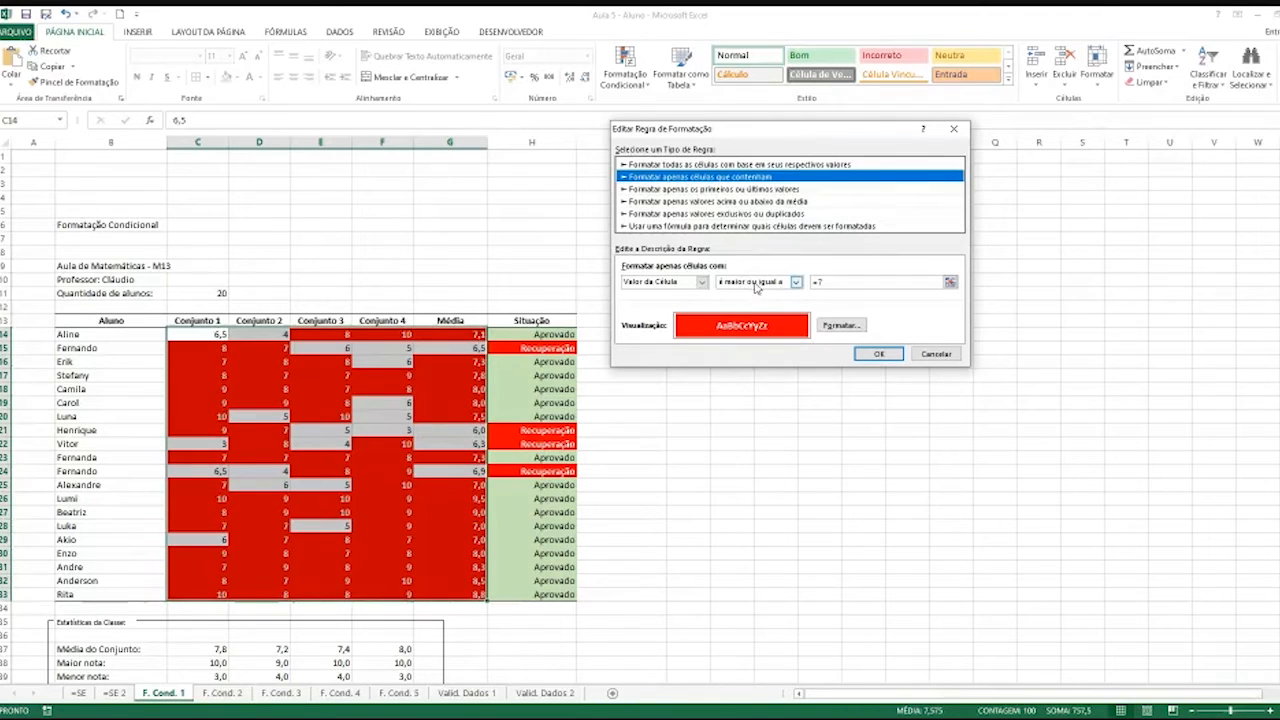
{"action": "left_click", "coordinate": [785, 285]}
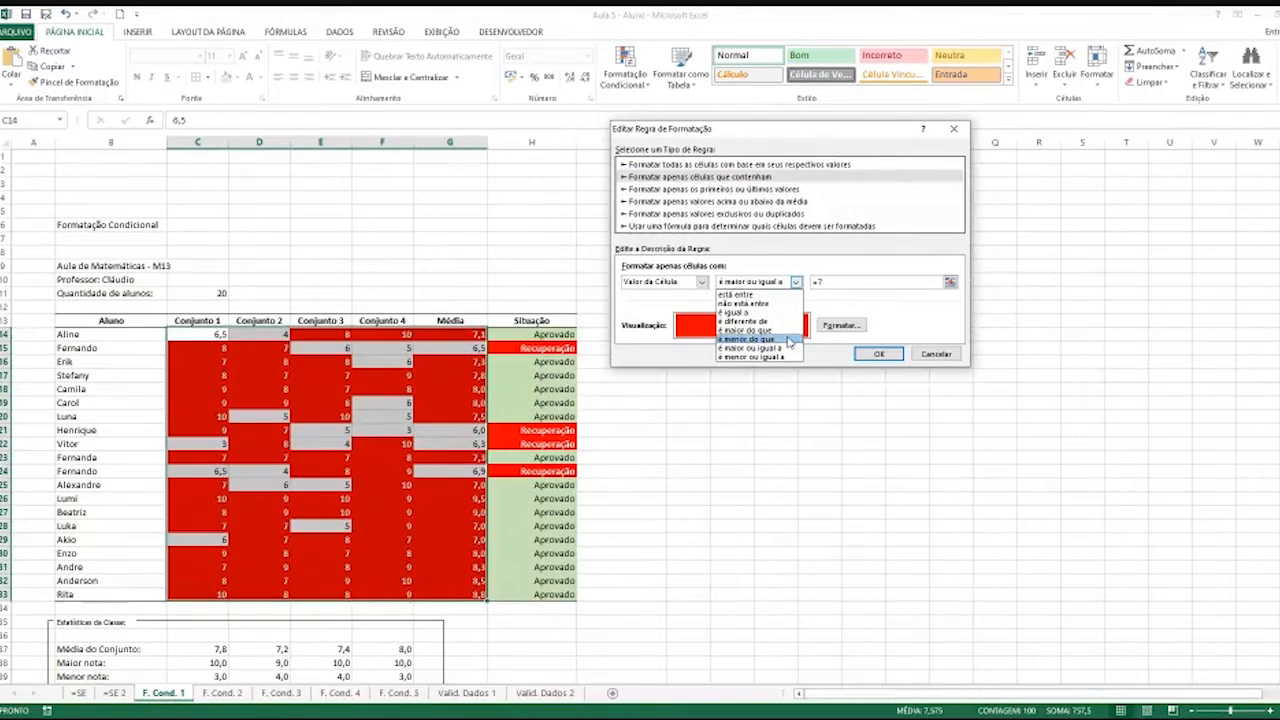
{"action": "left_click", "coordinate": [789, 340]}
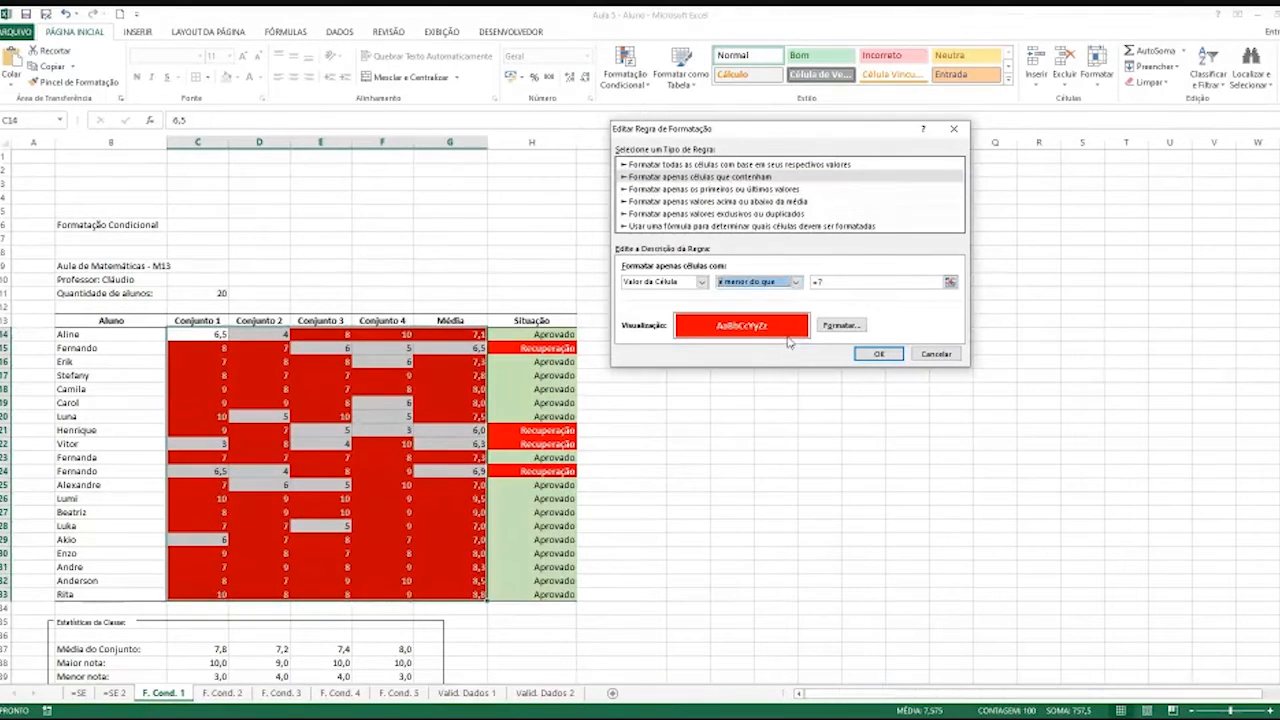
{"action": "left_click", "coordinate": [815, 282]}
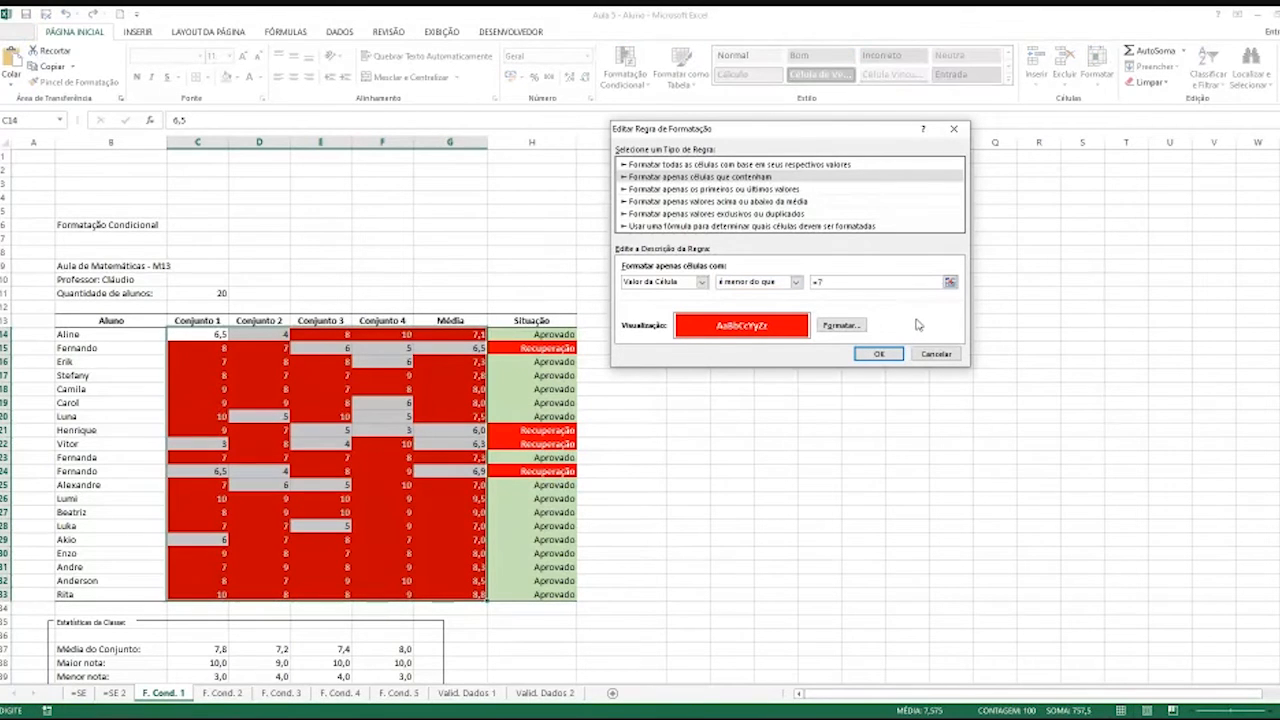
{"action": "key", "text": "BackSpace"}
{"action": "left_click", "coordinate": [878, 354]}
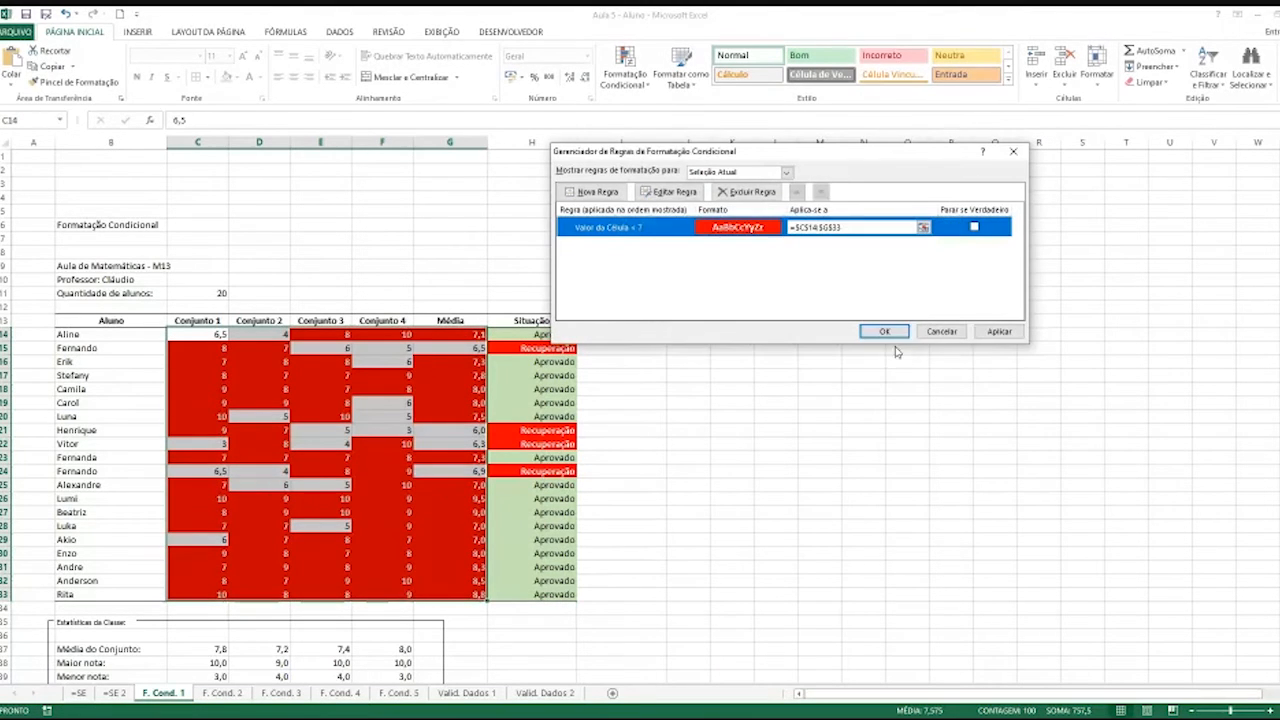
{"action": "left_click", "coordinate": [987, 335]}
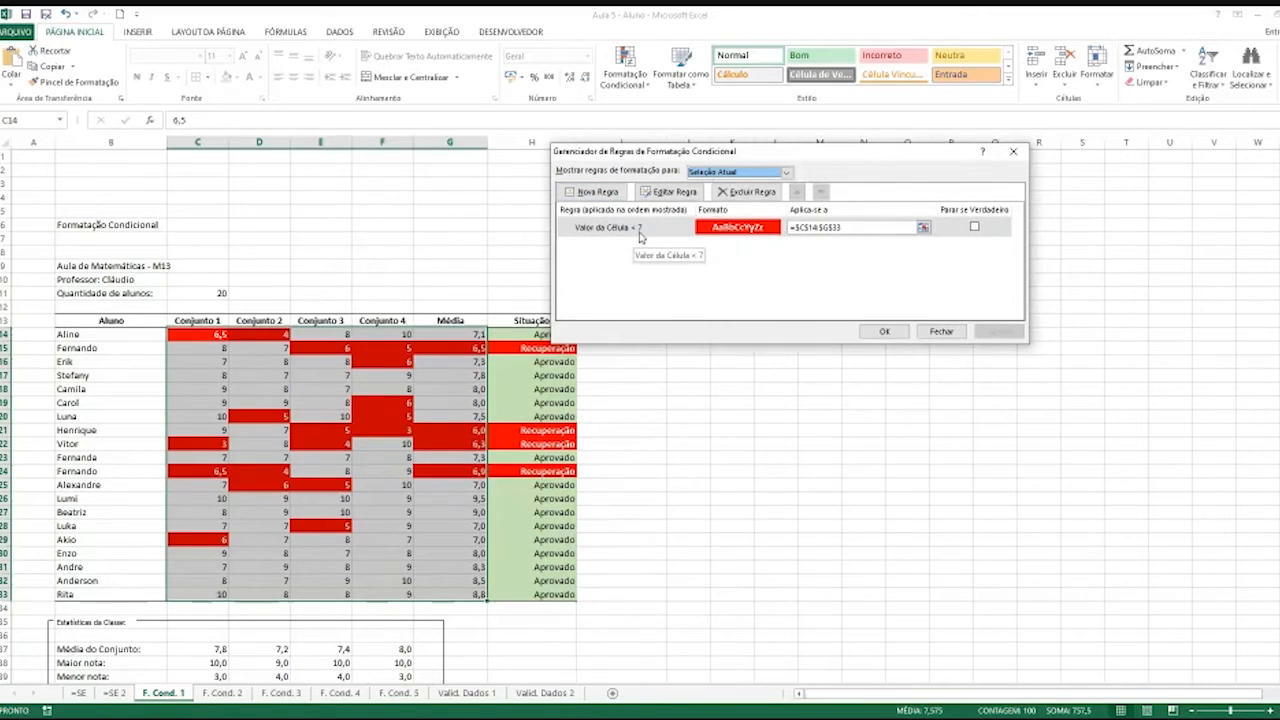
Reopen the less-than-7 grades rule to check its settings, and close the rules manager
{"action": "double_click", "coordinate": [640, 232]}
{"action": "left_click", "coordinate": [922, 355]}
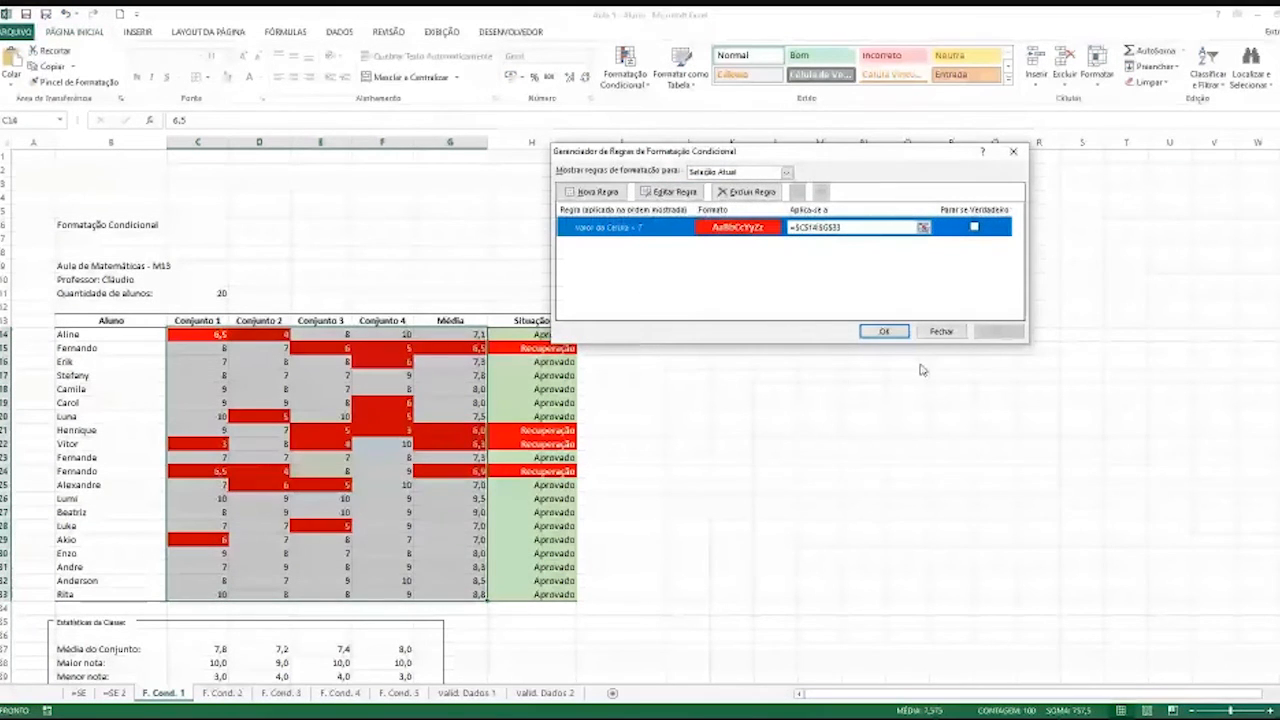
{"action": "double_click", "coordinate": [884, 331]}
{"action": "left_click", "coordinate": [735, 318]}
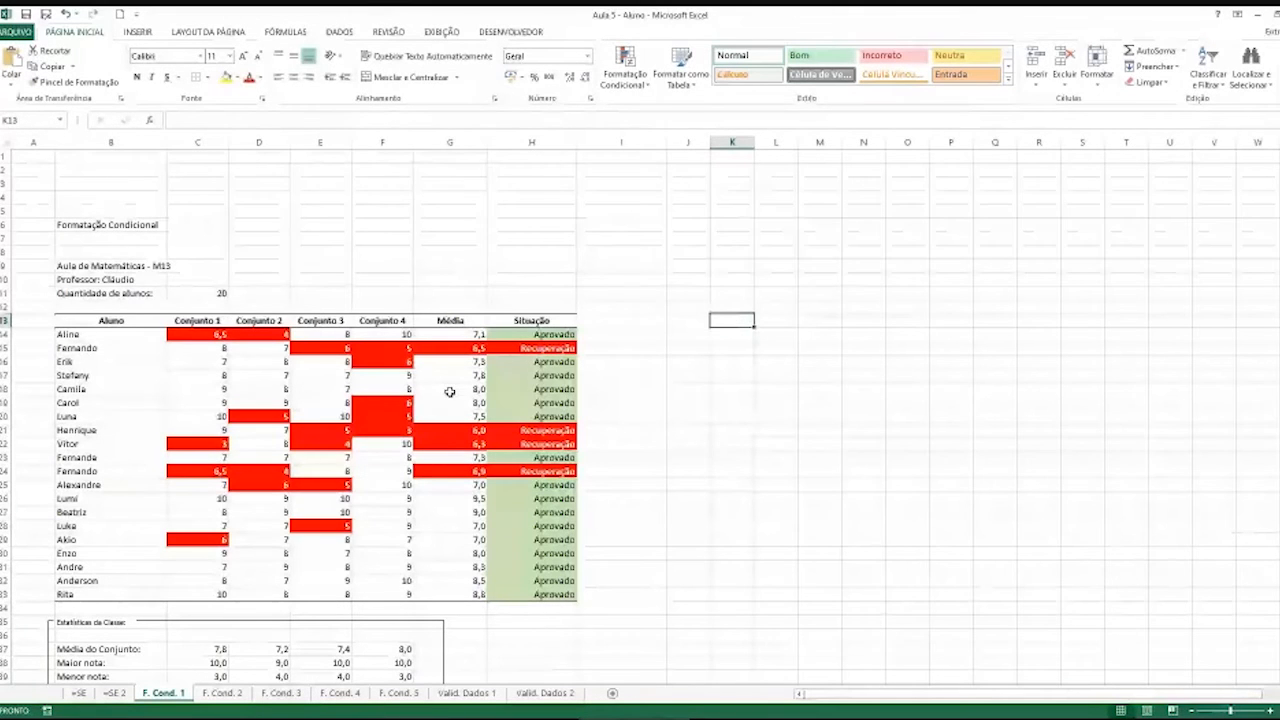
{"action": "left_click", "coordinate": [214, 335]}
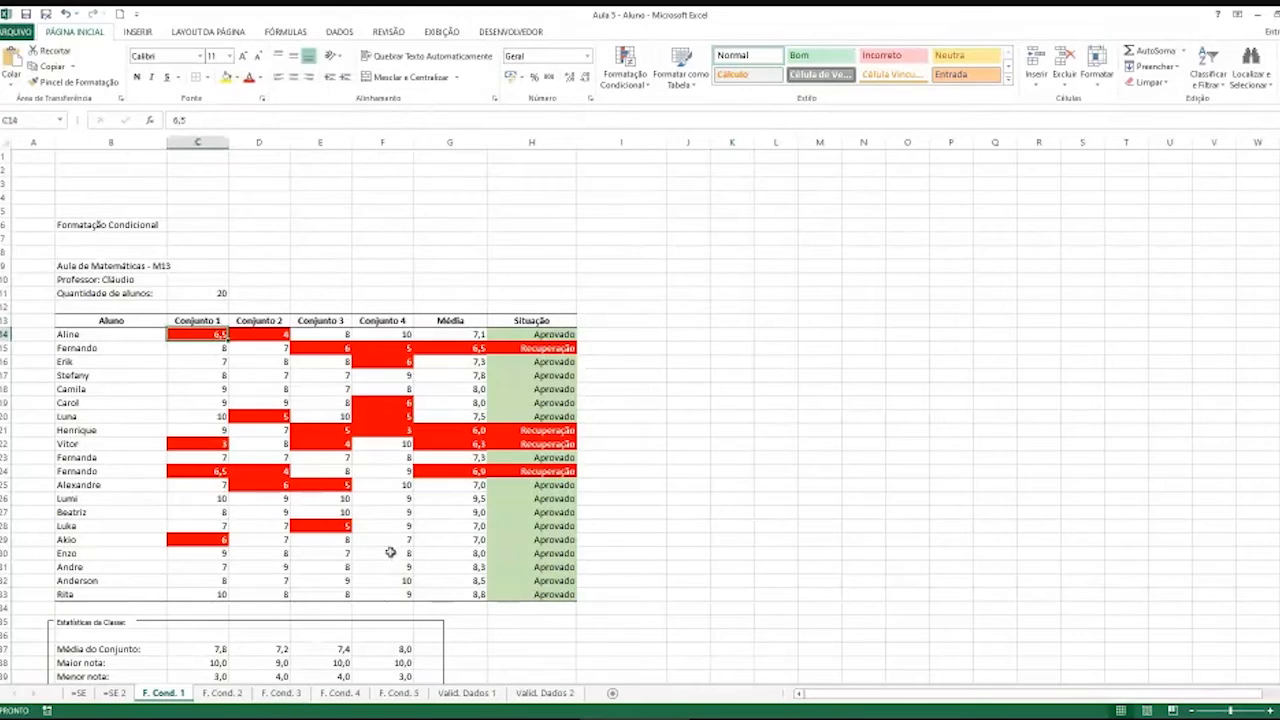
Open sheet F. Cond. 2 and examine the finished icon formatting of C14:G33 in the Aula 5 - Professor workbook
{"action": "left_click", "coordinate": [222, 693]}
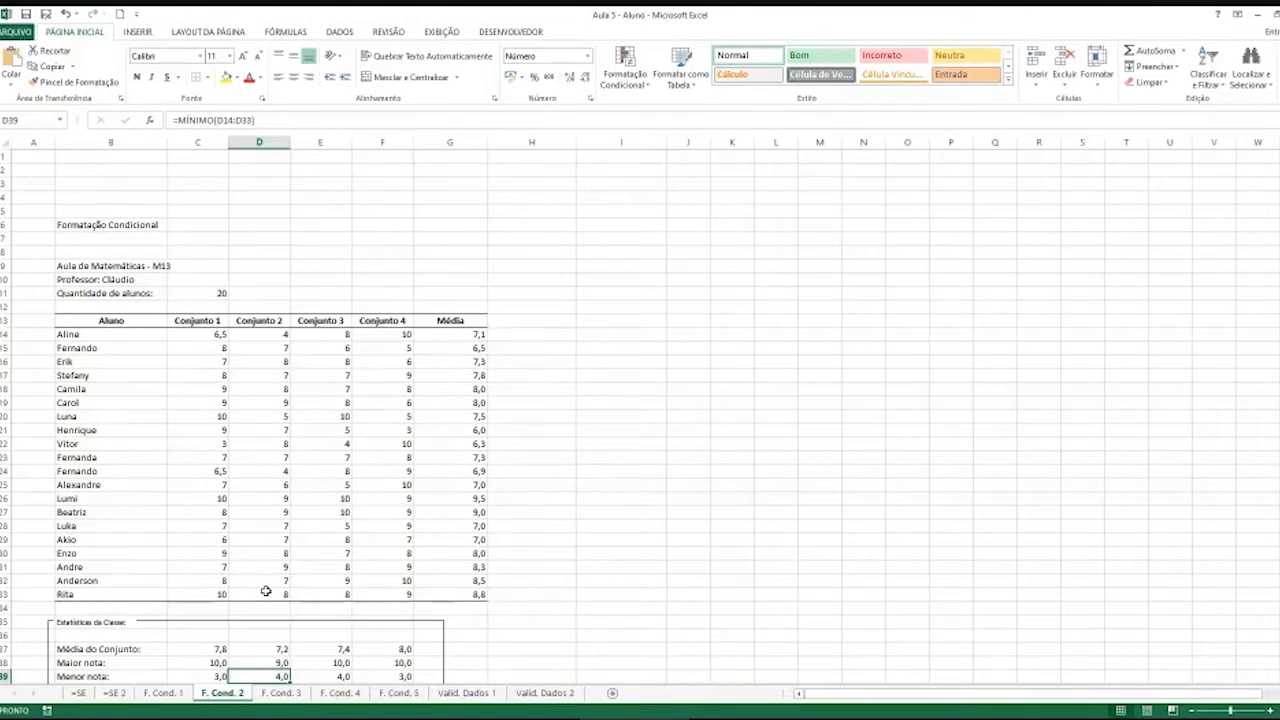
{"action": "mouse_move", "coordinate": [690, 718]}
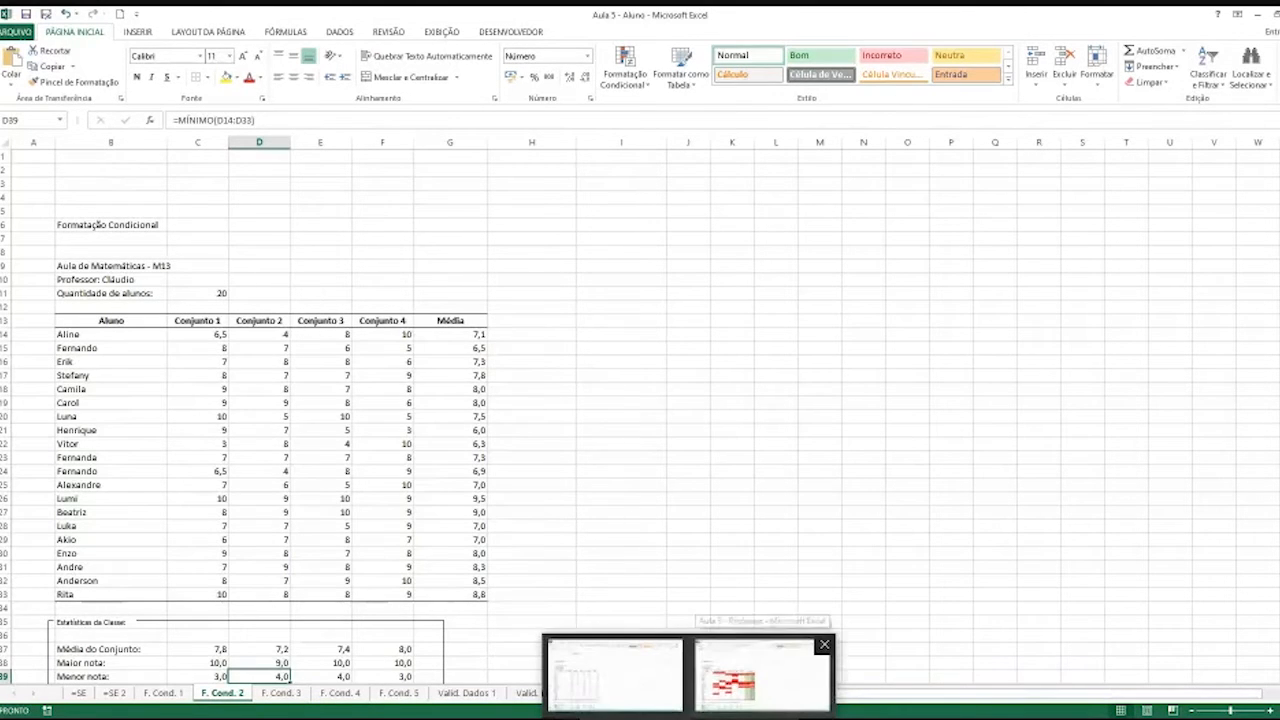
{"action": "left_click", "coordinate": [762, 680]}
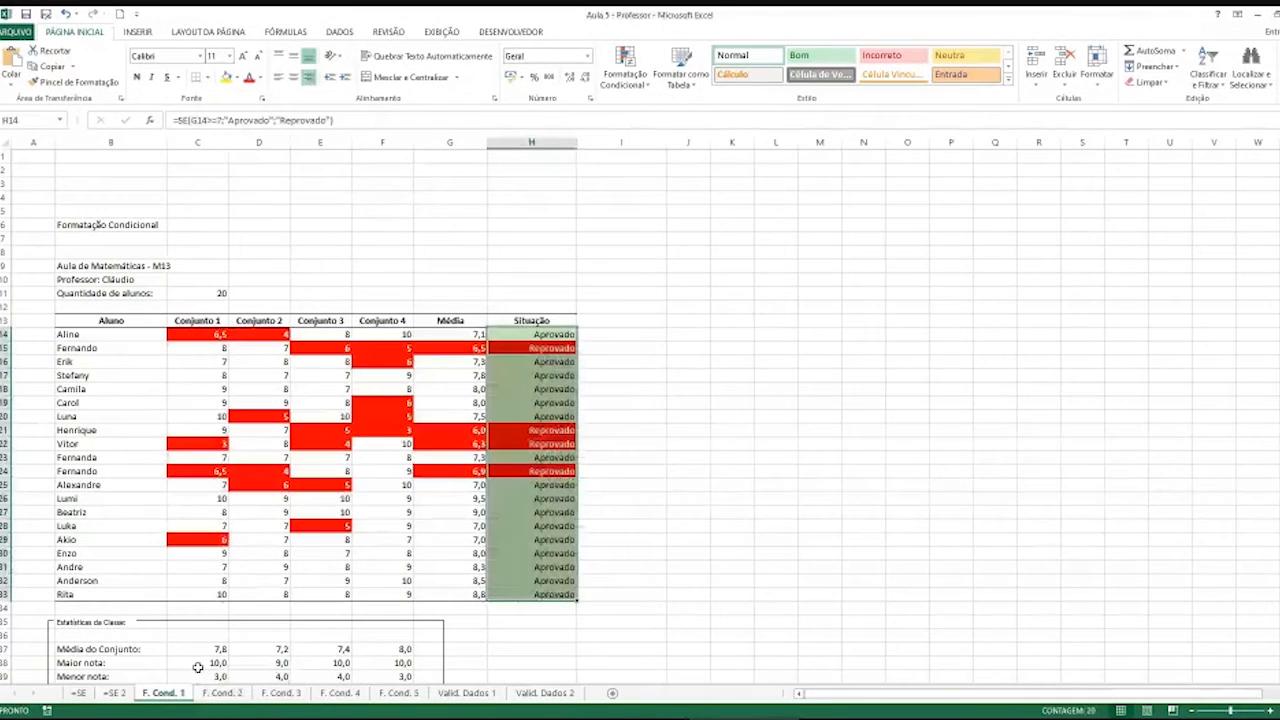
{"action": "left_click", "coordinate": [216, 693]}
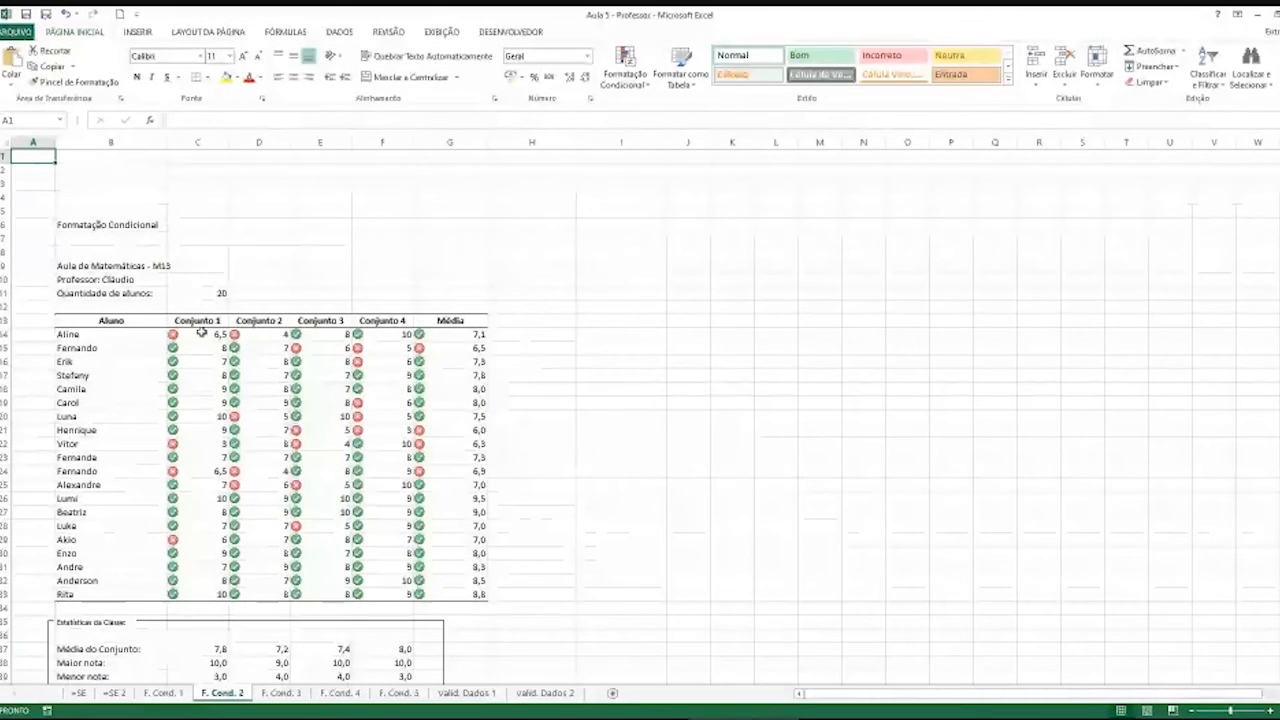
{"action": "left_click_drag", "start_coordinate": [202, 333], "coordinate": [449, 600]}
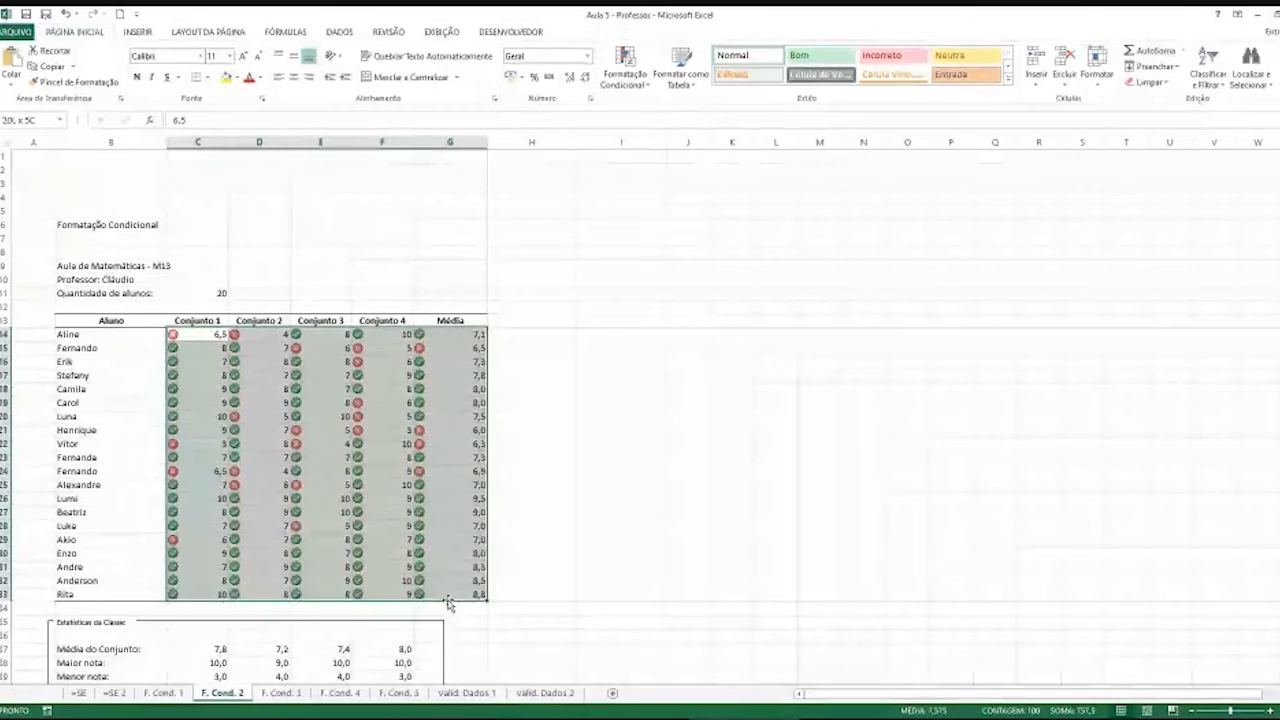
{"action": "left_click", "coordinate": [190, 336]}
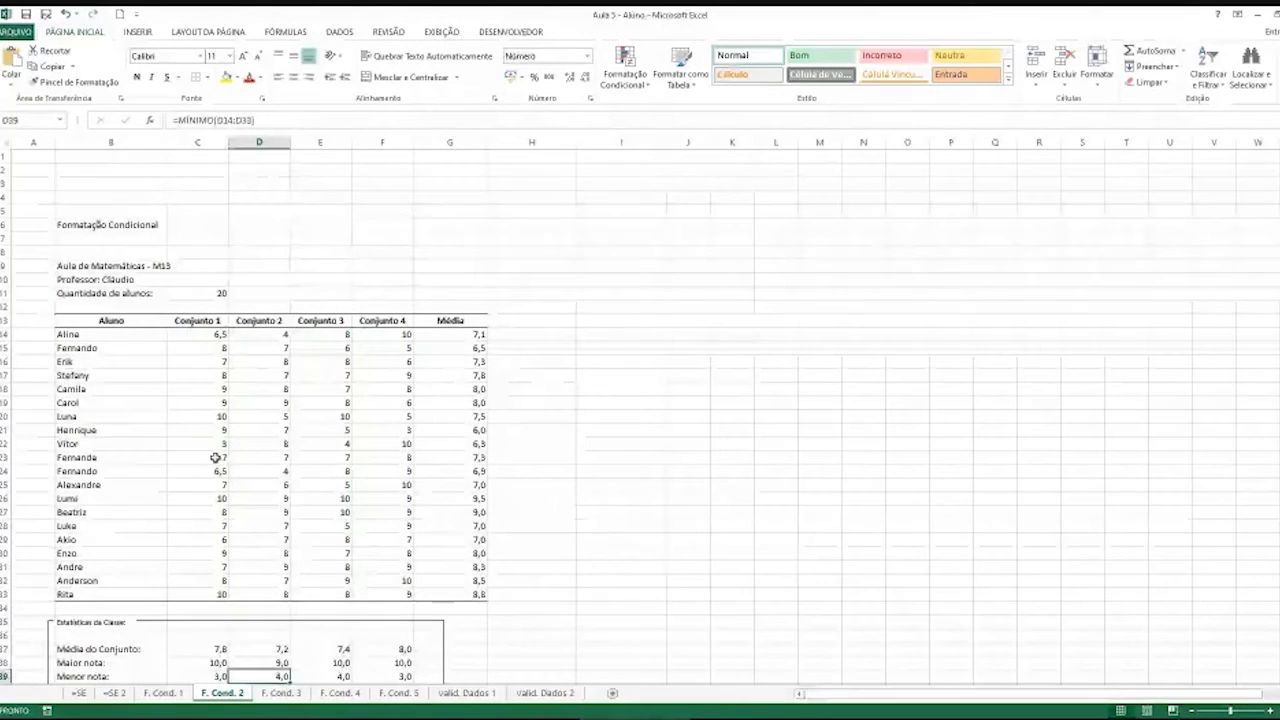
Back in Aula 5 - Aluno, create a rule for C14:G33 on F. Cond. 2 that formats all cells by value with Conjuntos de Ícones
{"action": "left_click", "coordinate": [203, 334]}
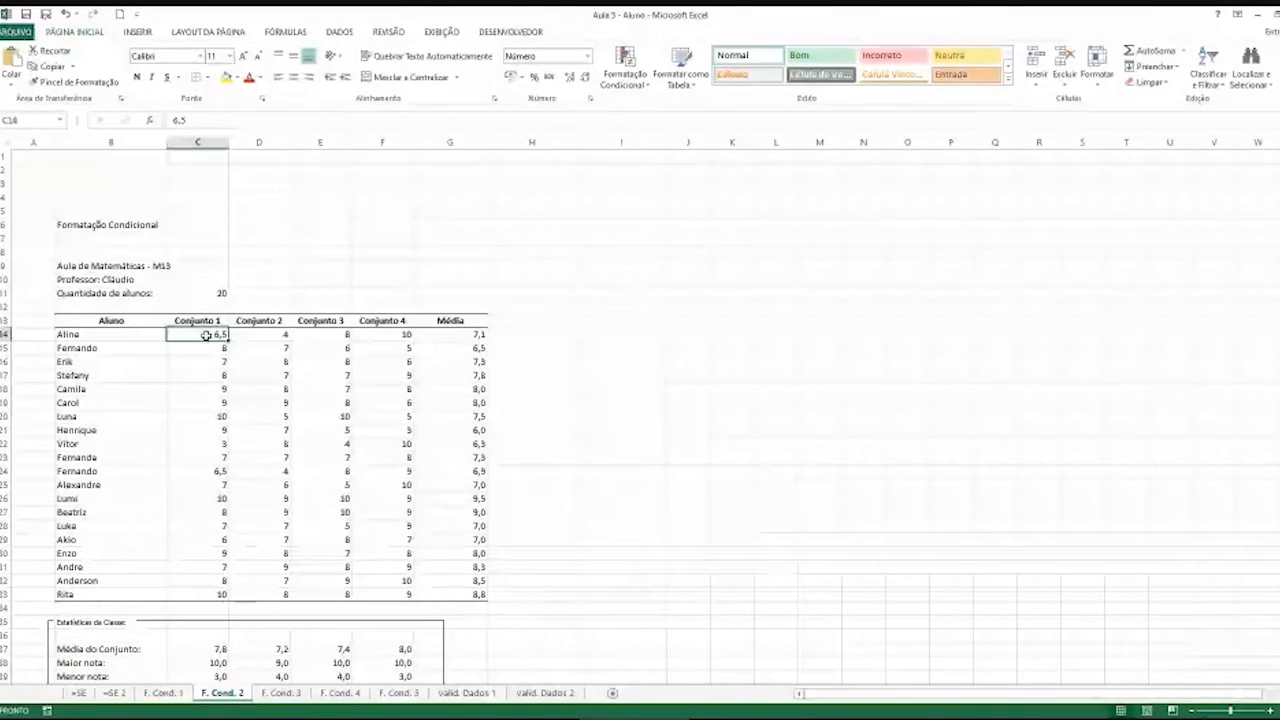
{"action": "left_click_drag", "start_coordinate": [215, 339], "coordinate": [454, 591]}
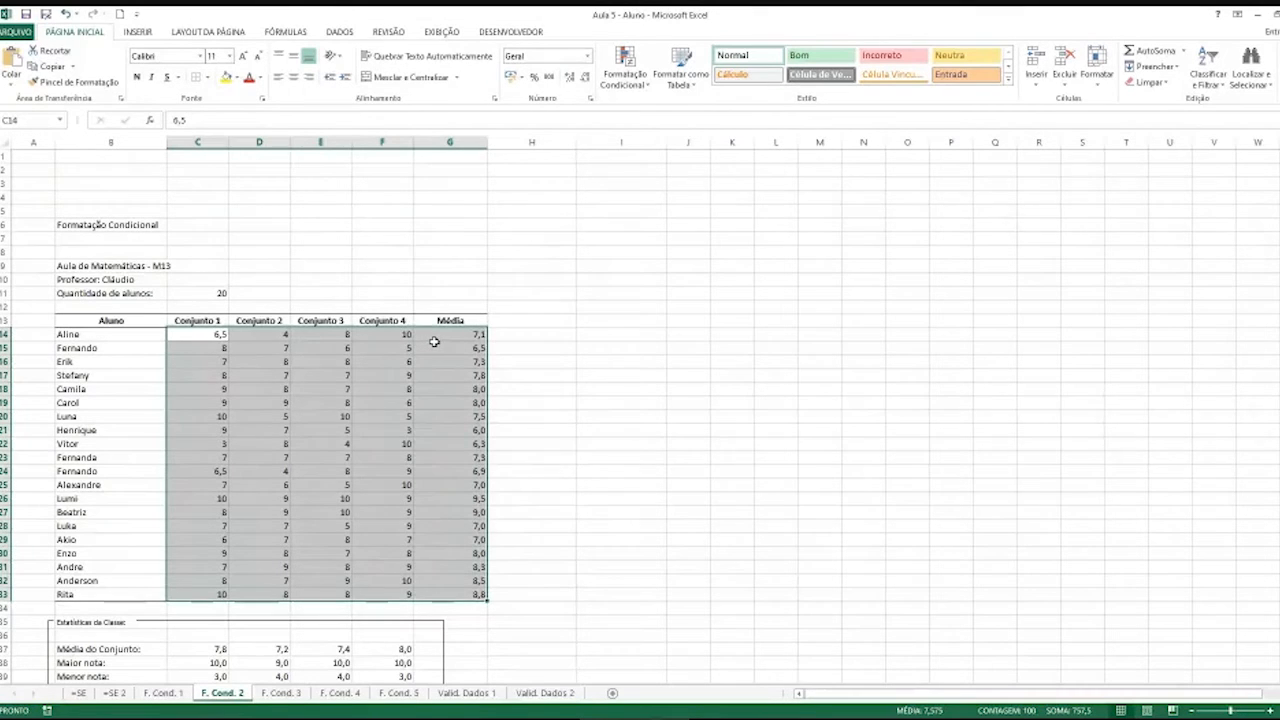
{"action": "left_click", "coordinate": [620, 80]}
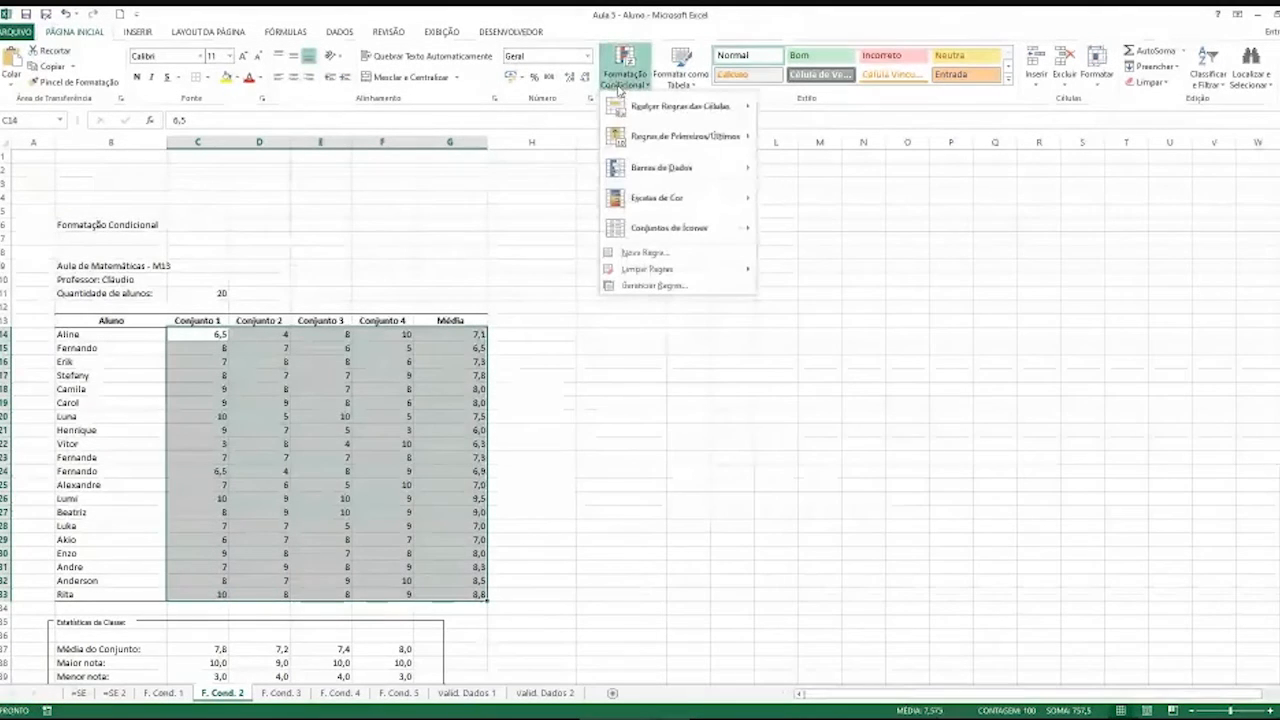
{"action": "left_click", "coordinate": [630, 289]}
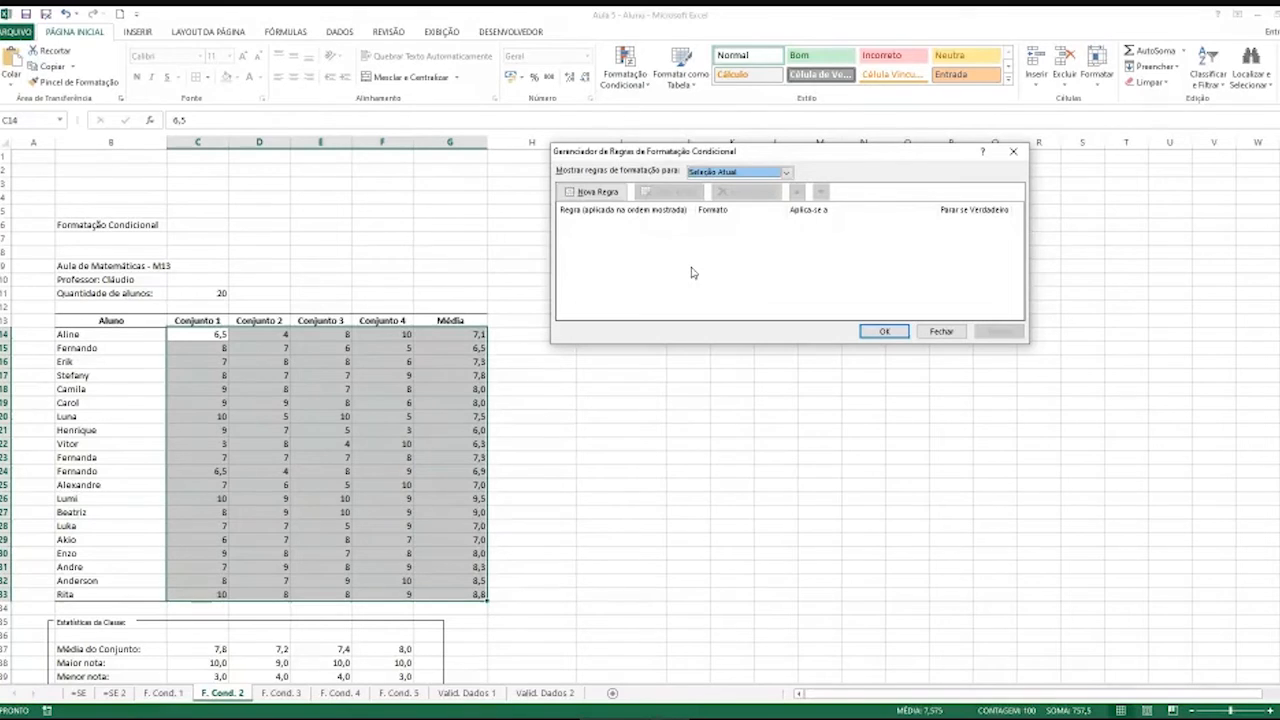
{"action": "left_click", "coordinate": [598, 191]}
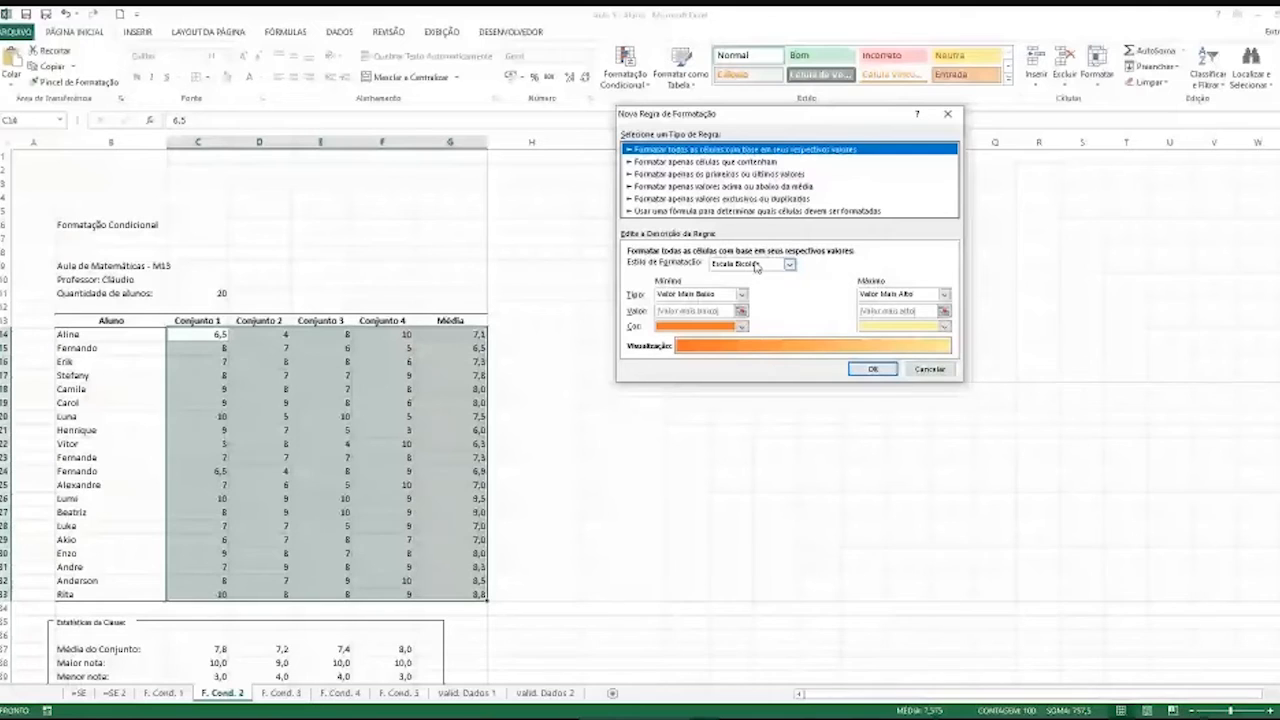
{"action": "left_click", "coordinate": [790, 264]}
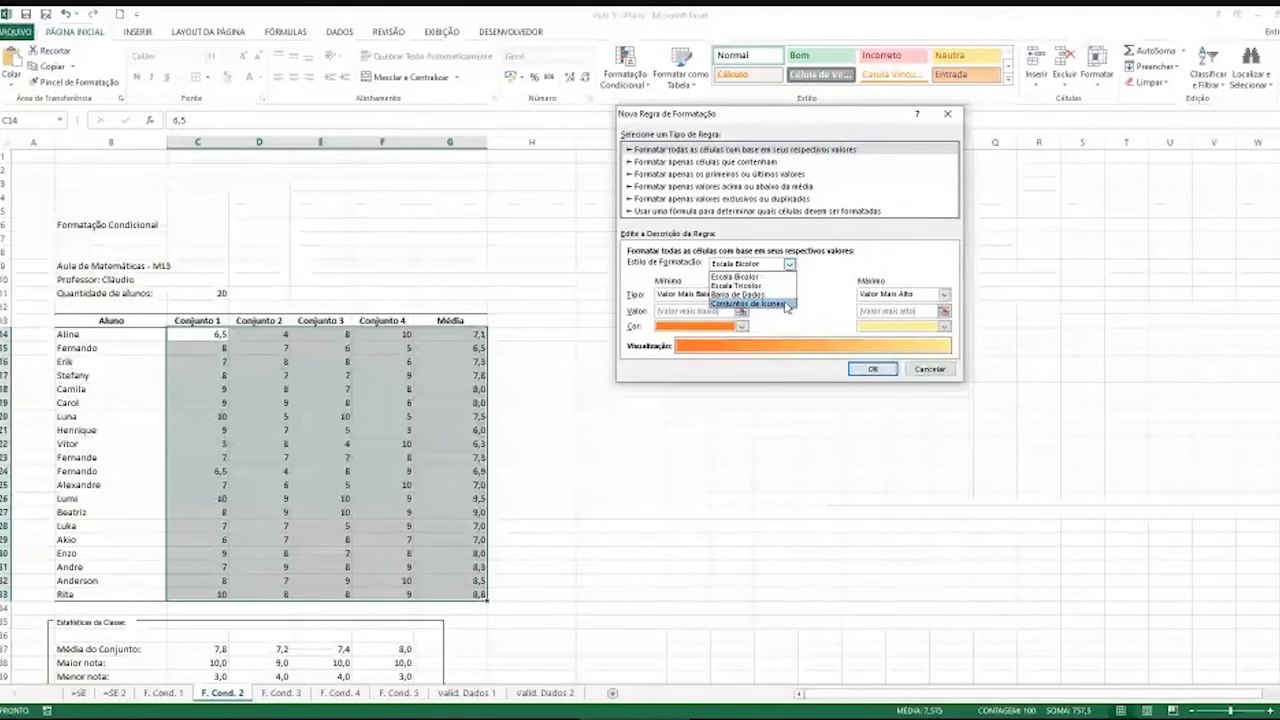
{"action": "left_click", "coordinate": [786, 303]}
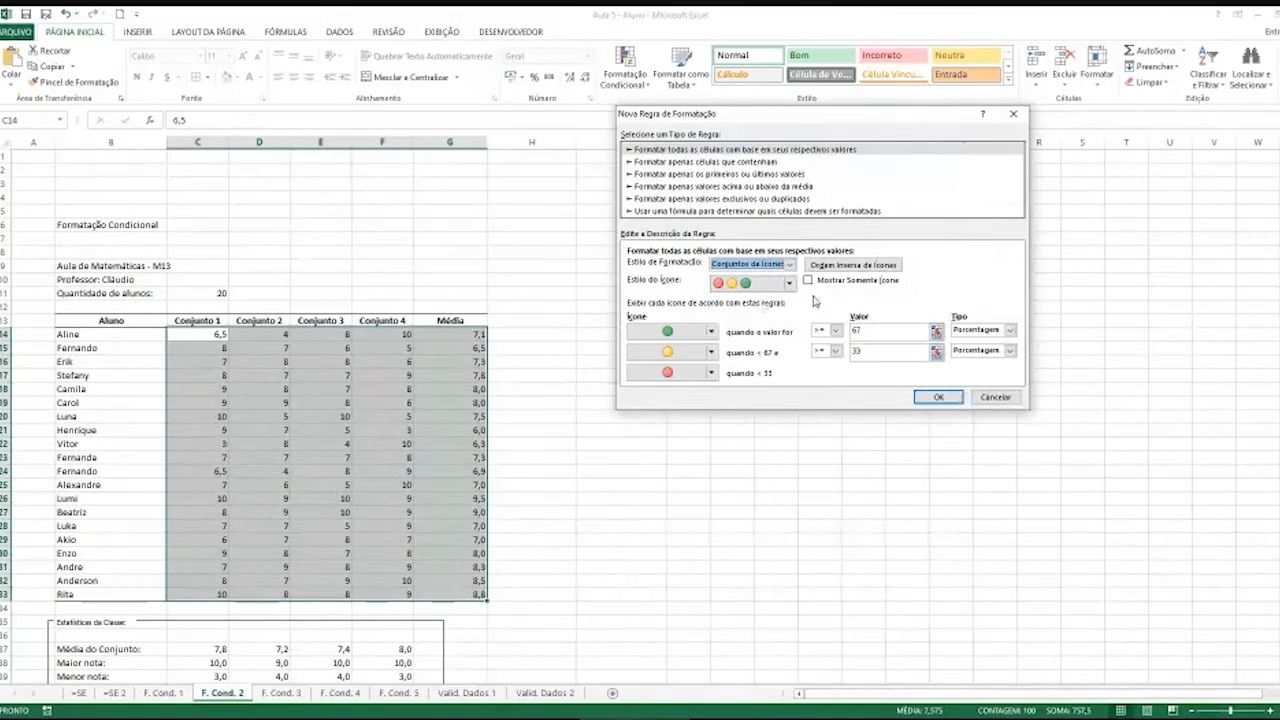
Choose the three-icon style with circled cross, exclamation mark and check mark for the new rule
{"action": "left_click", "coordinate": [789, 285]}
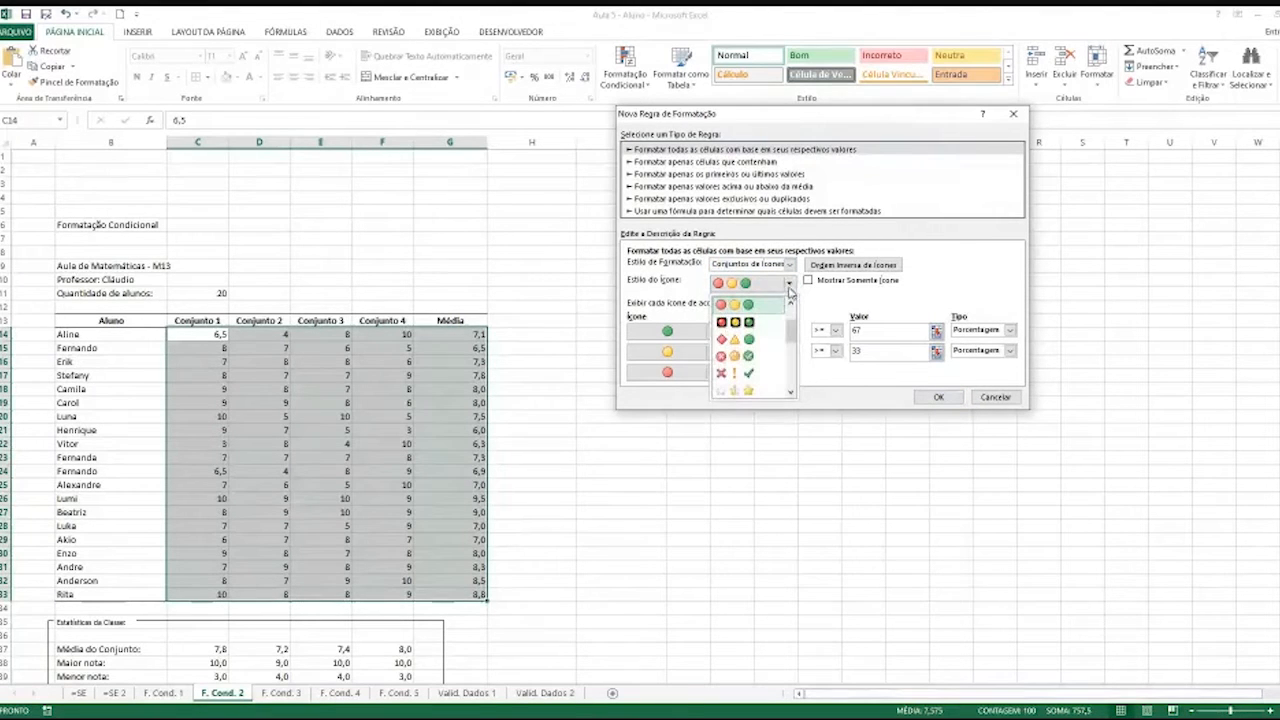
{"action": "scroll", "coordinate": [795, 330], "scroll_direction": "down", "scroll_amount": 1}
{"action": "scroll", "coordinate": [795, 330], "scroll_direction": "down", "scroll_amount": 1}
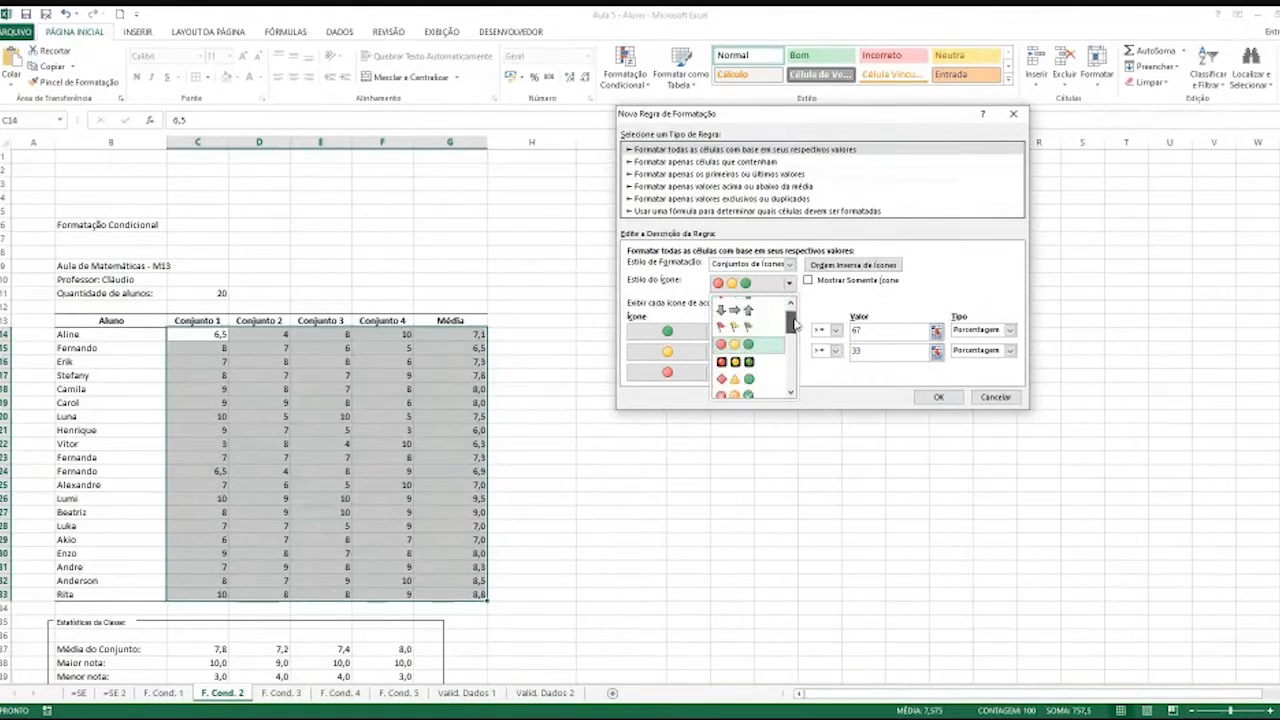
{"action": "scroll", "coordinate": [793, 338], "scroll_direction": "down", "scroll_amount": 1}
{"action": "scroll", "coordinate": [793, 338], "scroll_direction": "down", "scroll_amount": 1}
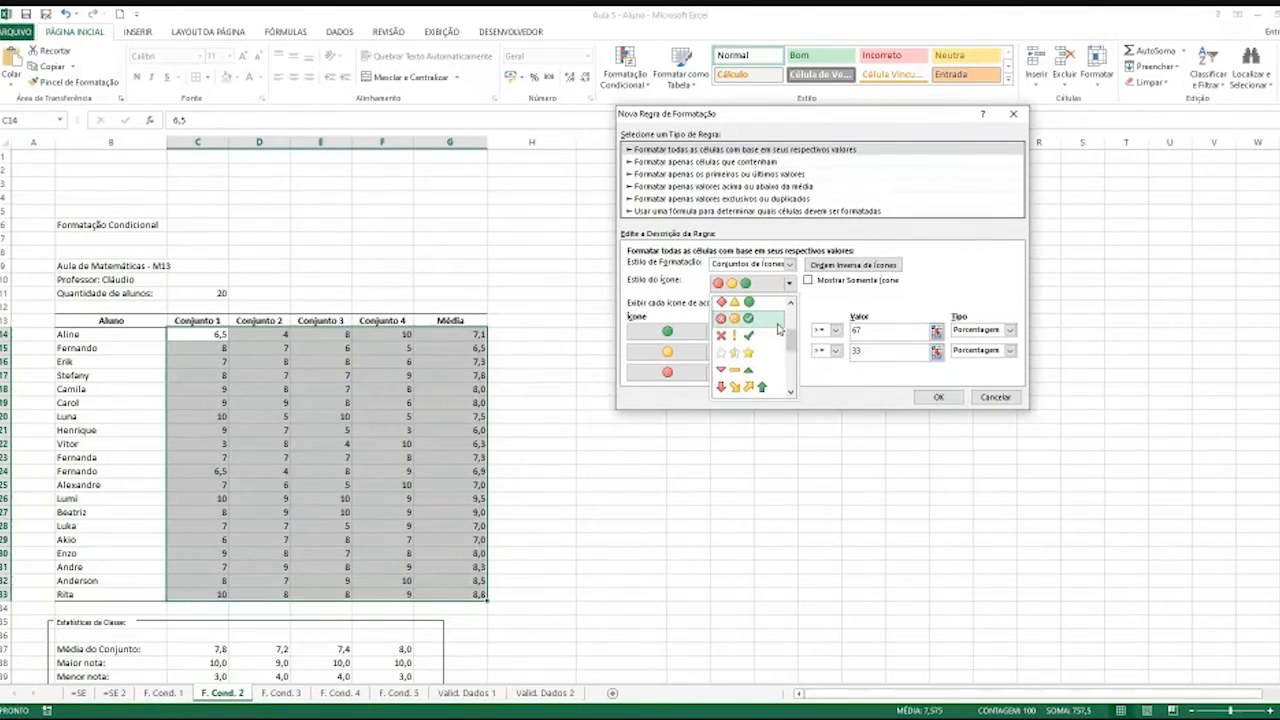
{"action": "left_click", "coordinate": [778, 324]}
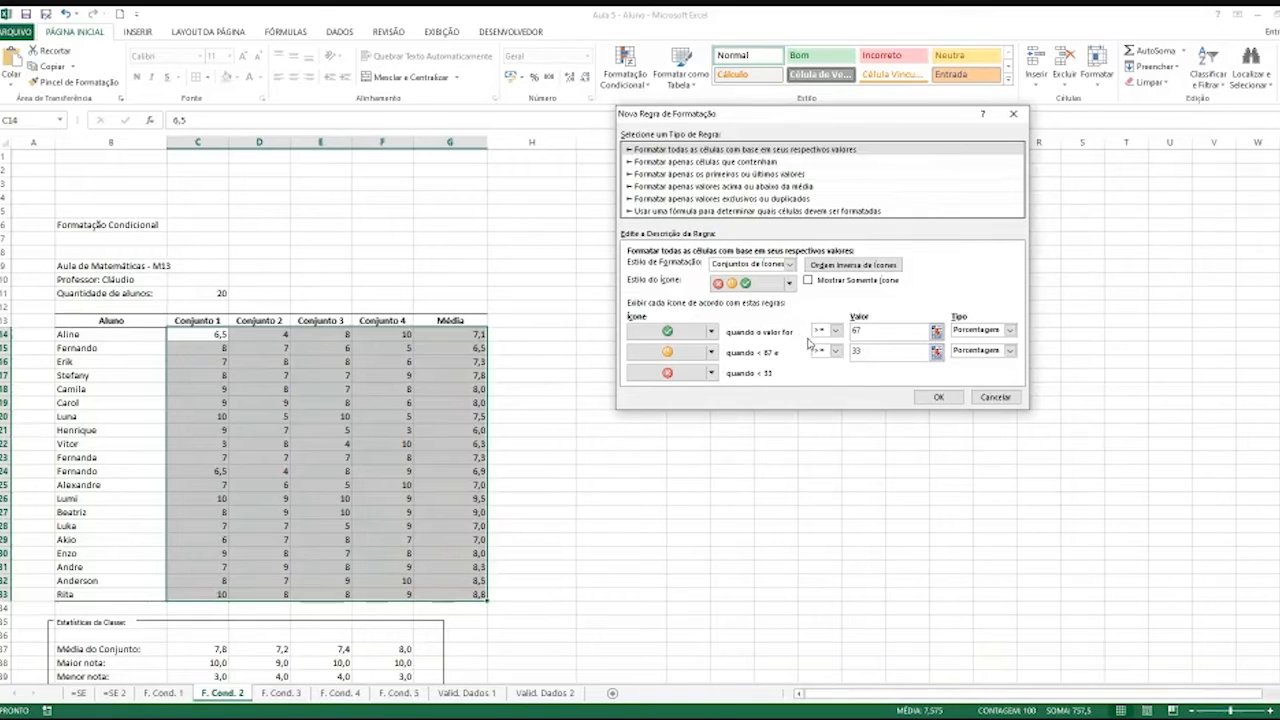
Show the green check icon for values >= 7, with the threshold type set to Número
{"action": "left_click_drag", "start_coordinate": [866, 332], "coordinate": [838, 326]}
{"action": "type", "text": "7"}
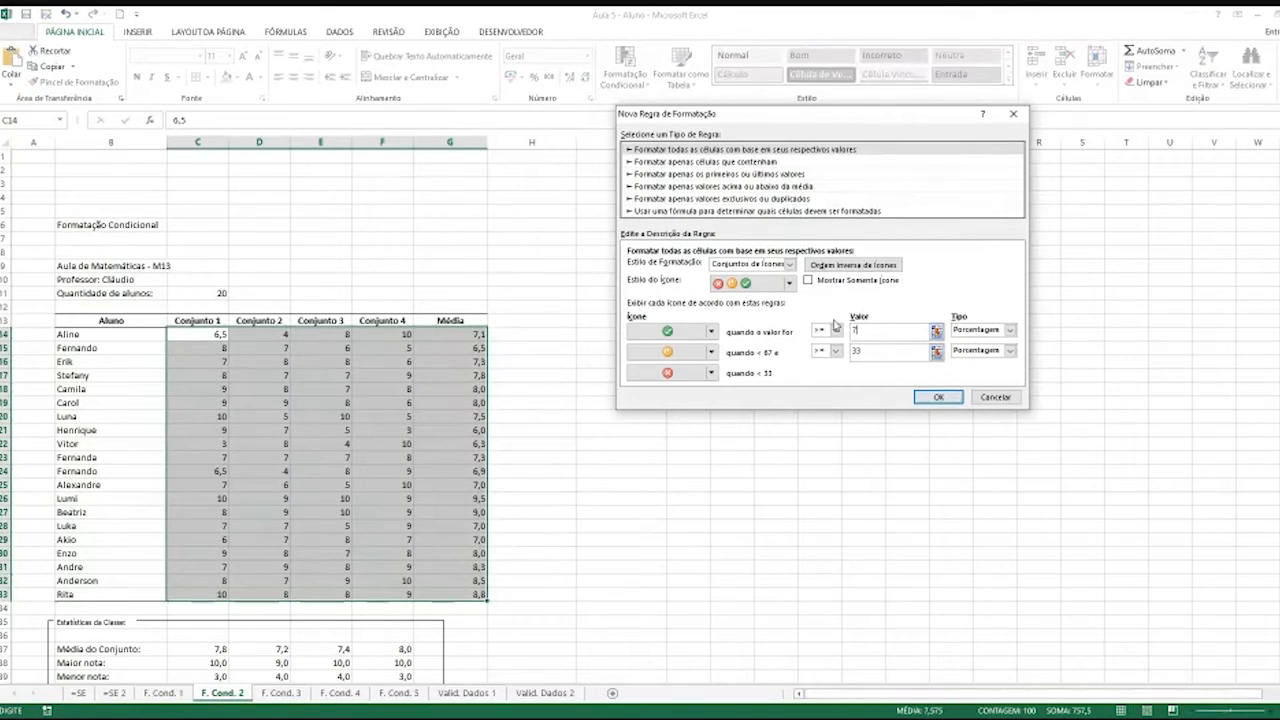
{"action": "left_click", "coordinate": [1012, 336]}
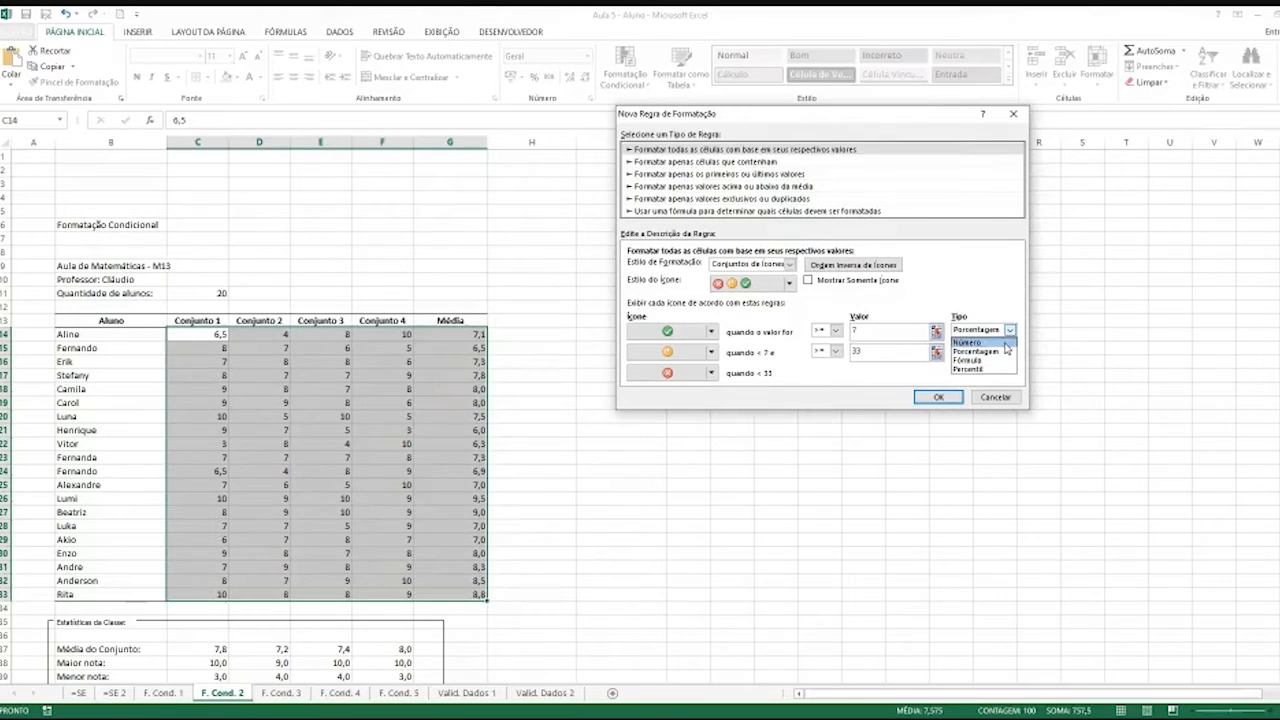
{"action": "left_click", "coordinate": [1004, 343]}
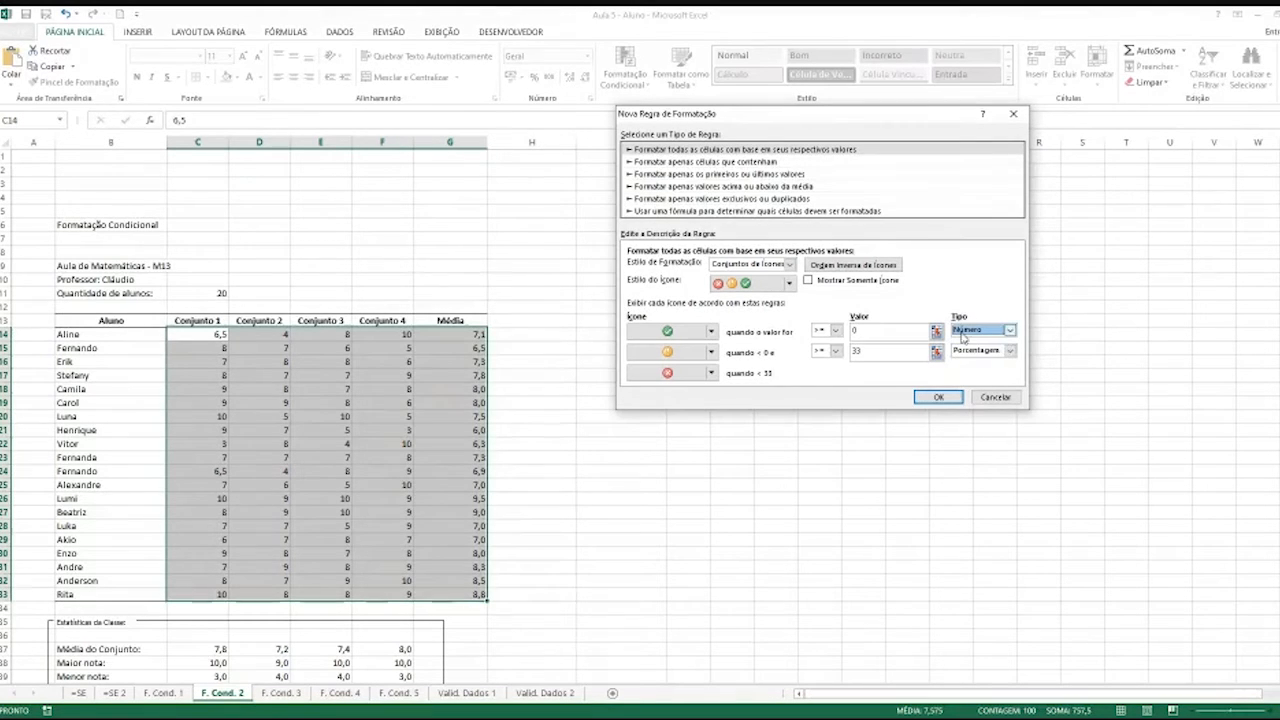
{"action": "left_click", "coordinate": [911, 327]}
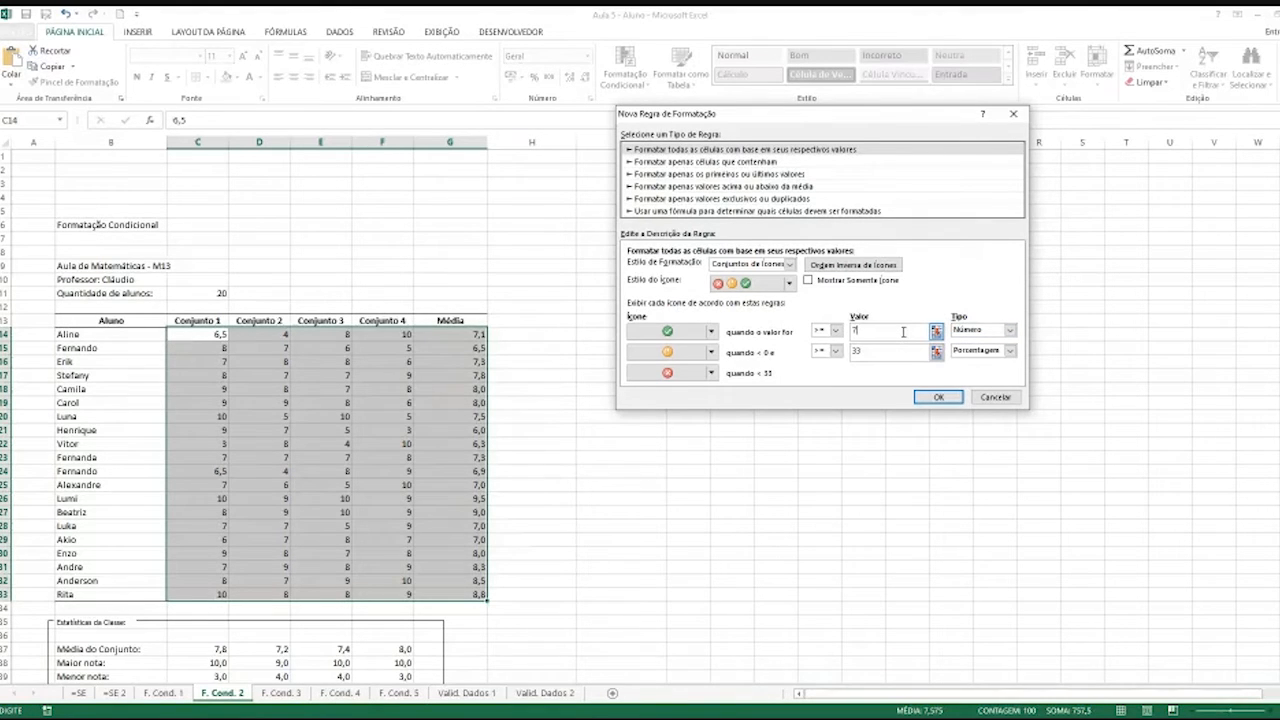
Set the second threshold's type to Número and replace its yellow icon with the red circled cross
{"action": "left_click", "coordinate": [1010, 353]}
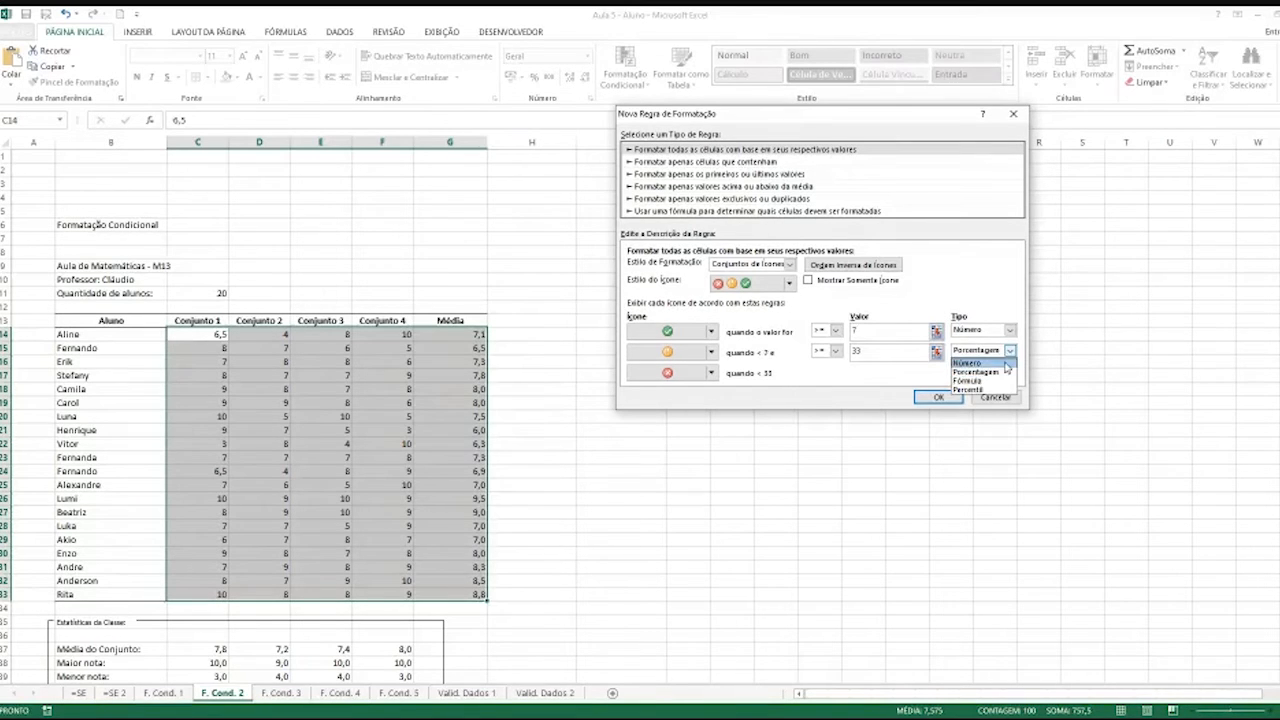
{"action": "left_click", "coordinate": [1000, 373]}
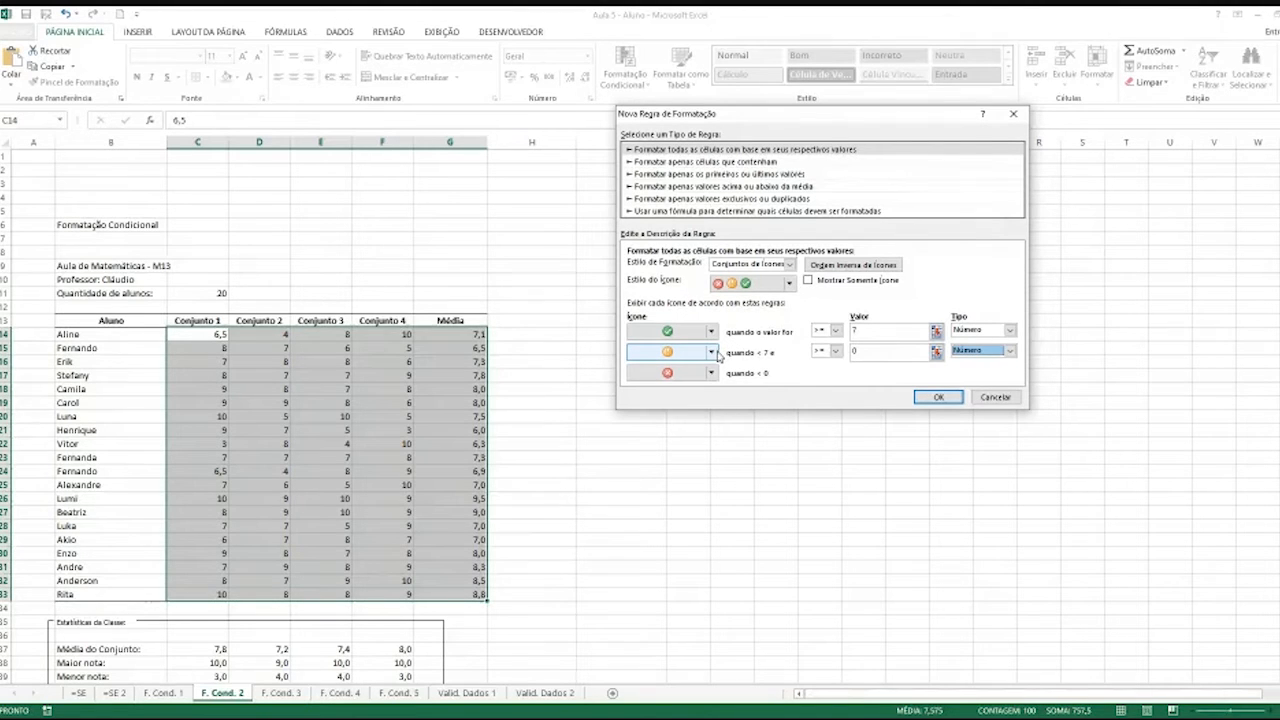
{"action": "left_click", "coordinate": [712, 353]}
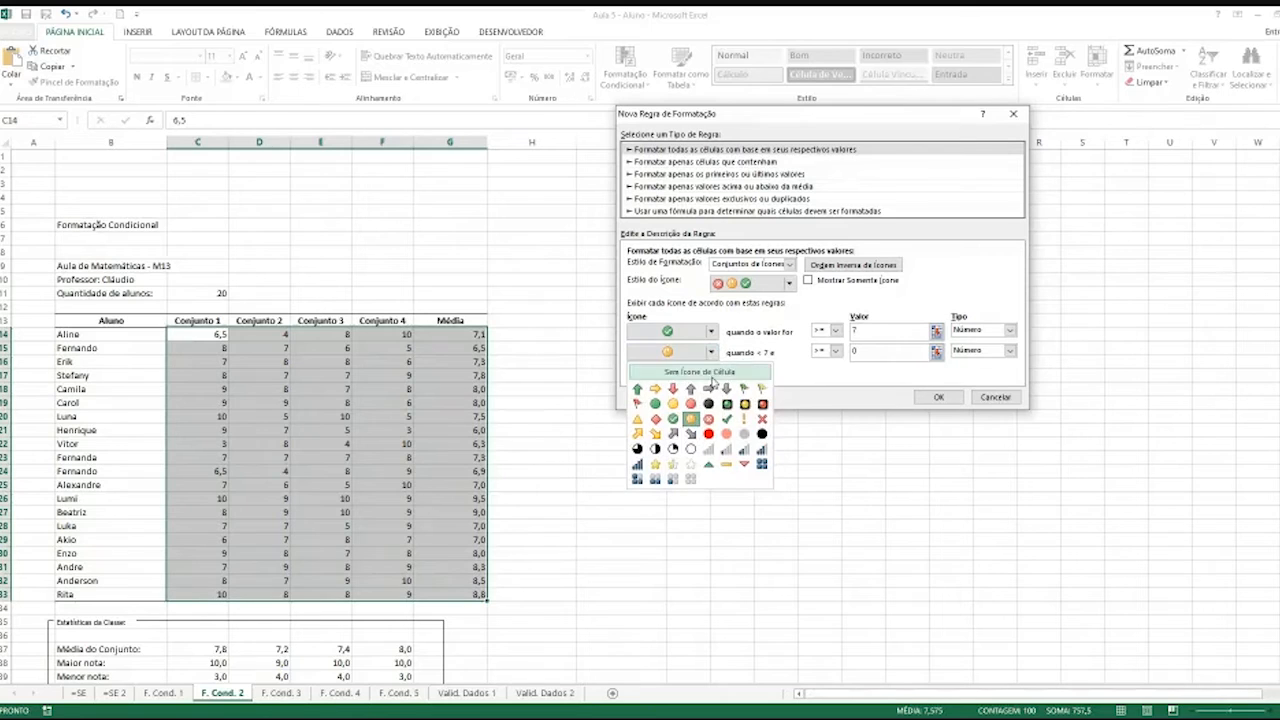
{"action": "left_click", "coordinate": [710, 421]}
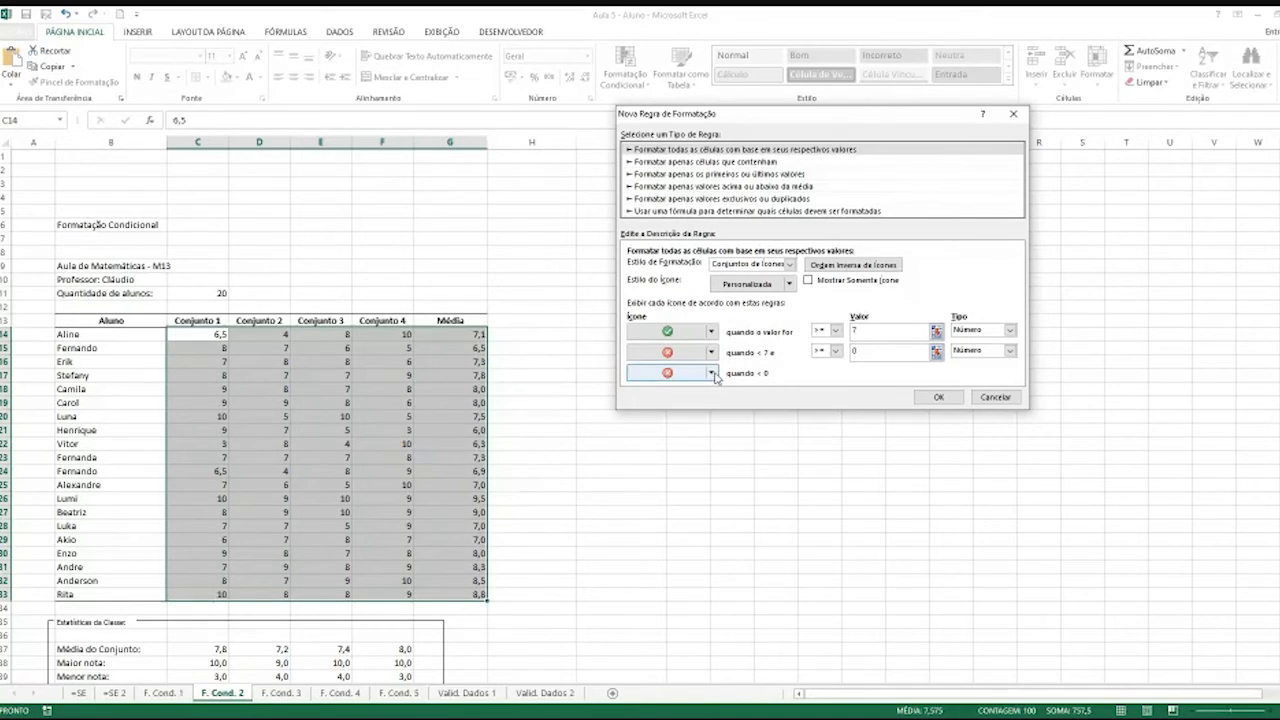
Set Sem Ícone de Célula for values below 0, and apply the icon set rule to C14:G33
{"action": "left_click", "coordinate": [714, 378]}
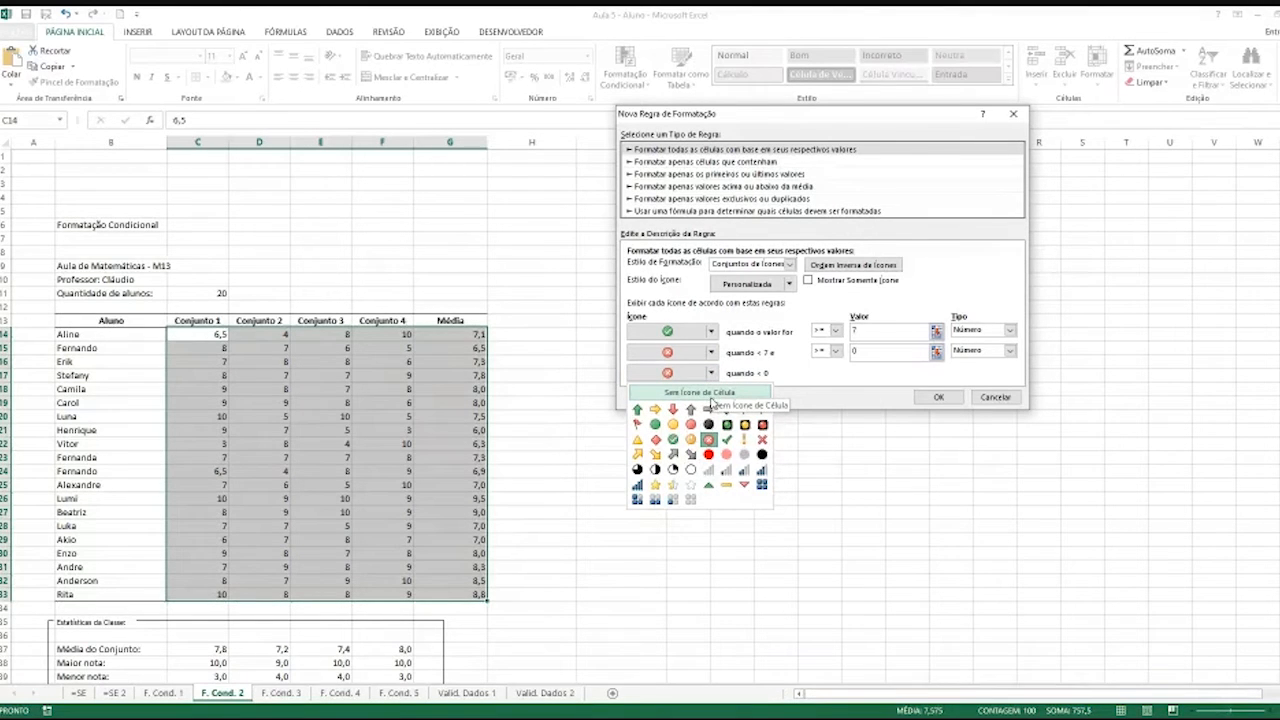
{"action": "left_click", "coordinate": [713, 400]}
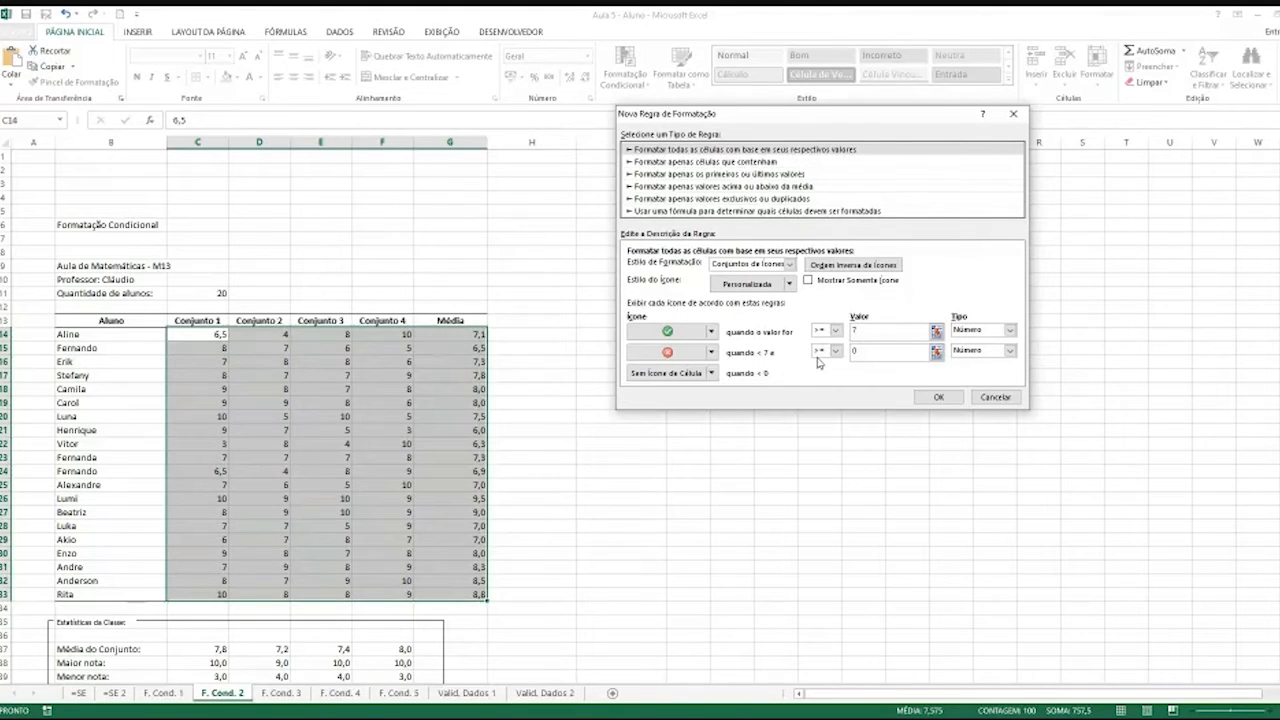
{"action": "left_click", "coordinate": [858, 351]}
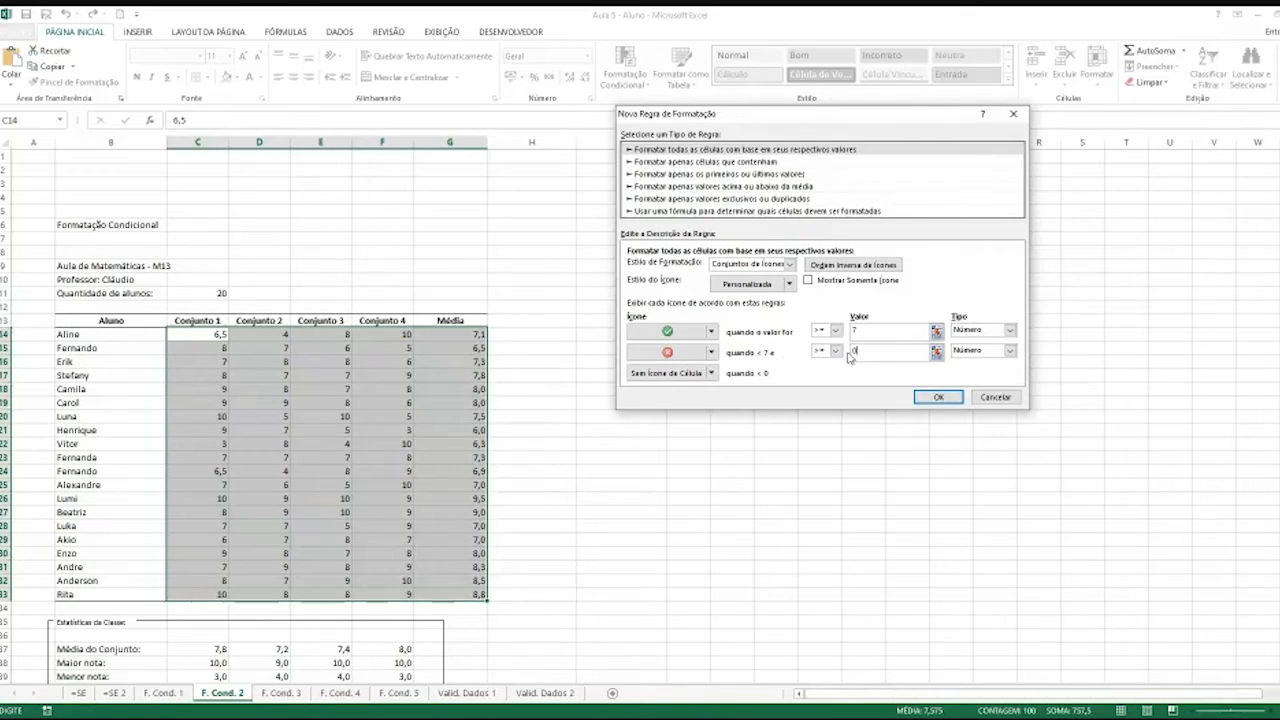
{"action": "left_click", "coordinate": [920, 400]}
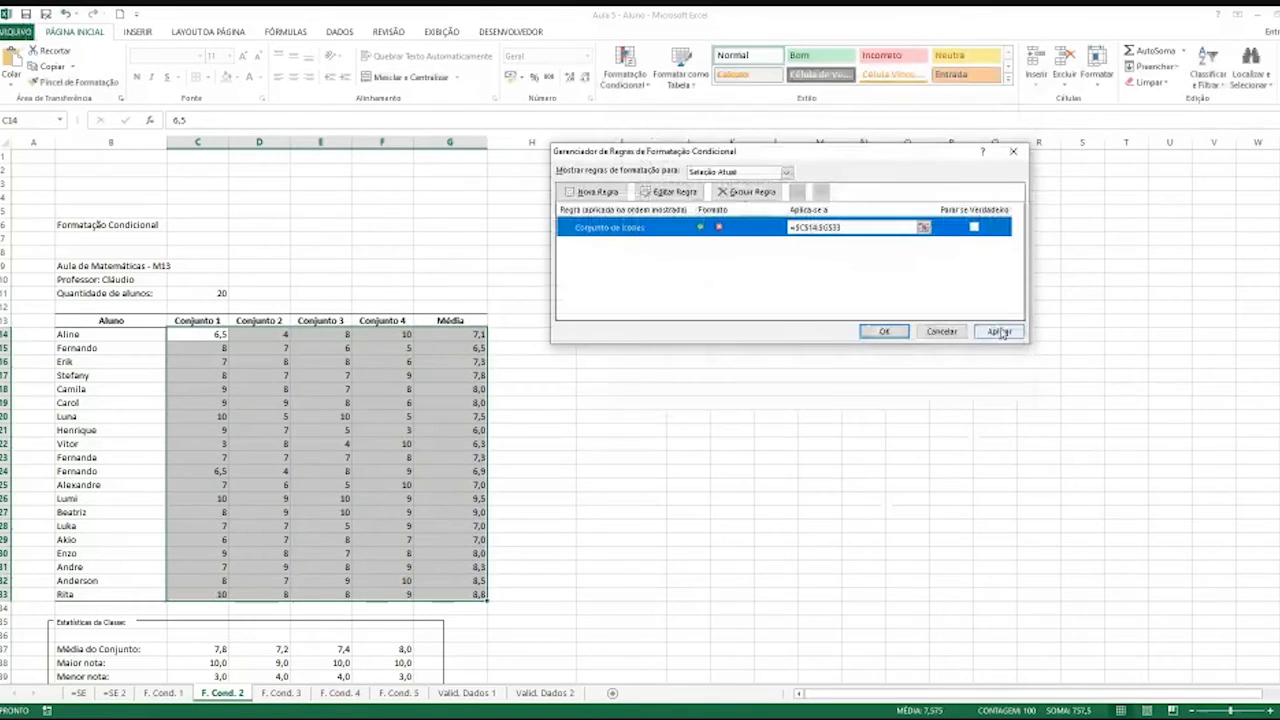
{"action": "left_click", "coordinate": [1000, 332]}
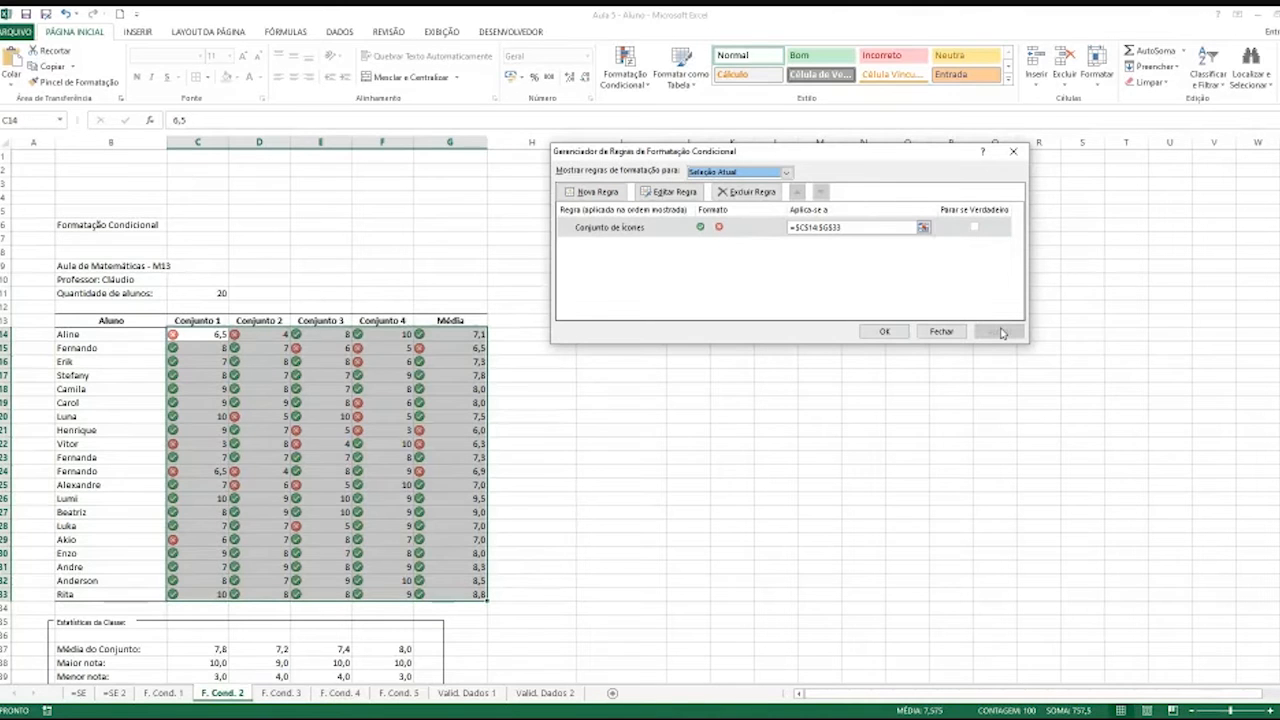
Reopen the icon set rule and re-enter the green check threshold with type Número and value 7
{"action": "double_click", "coordinate": [618, 236]}
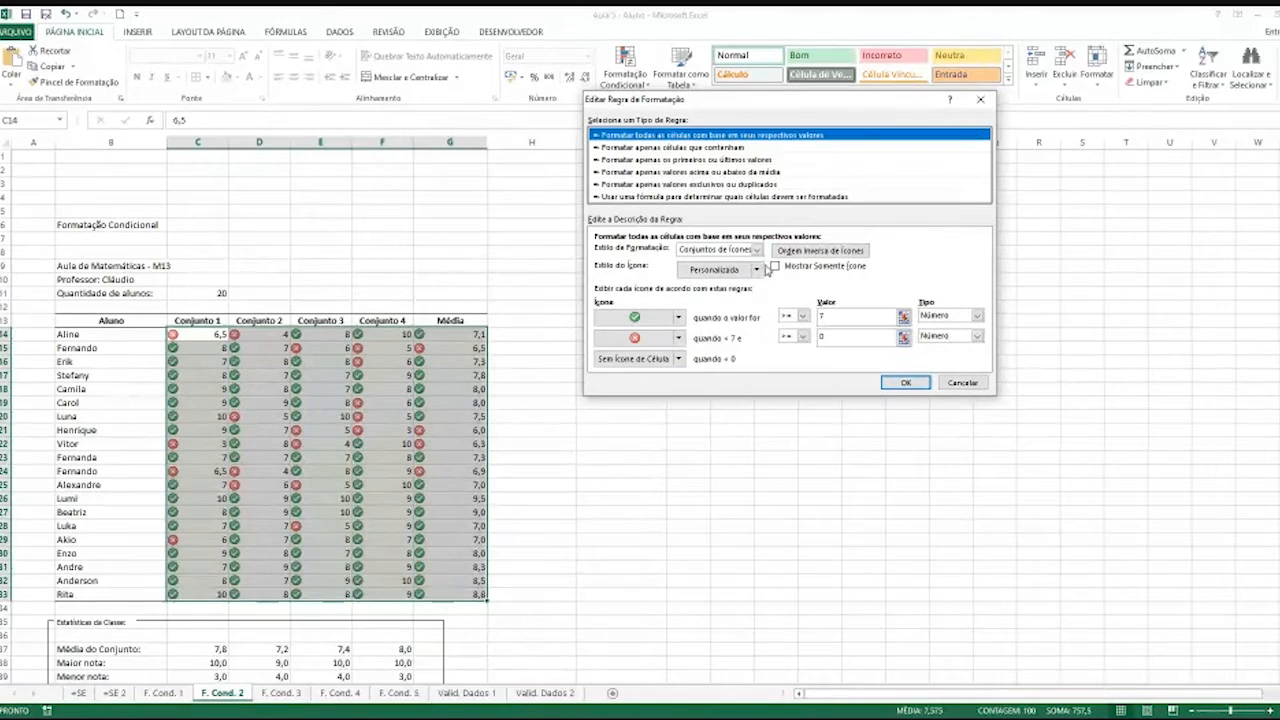
{"action": "left_click", "coordinate": [977, 316]}
{"action": "left_click", "coordinate": [977, 337]}
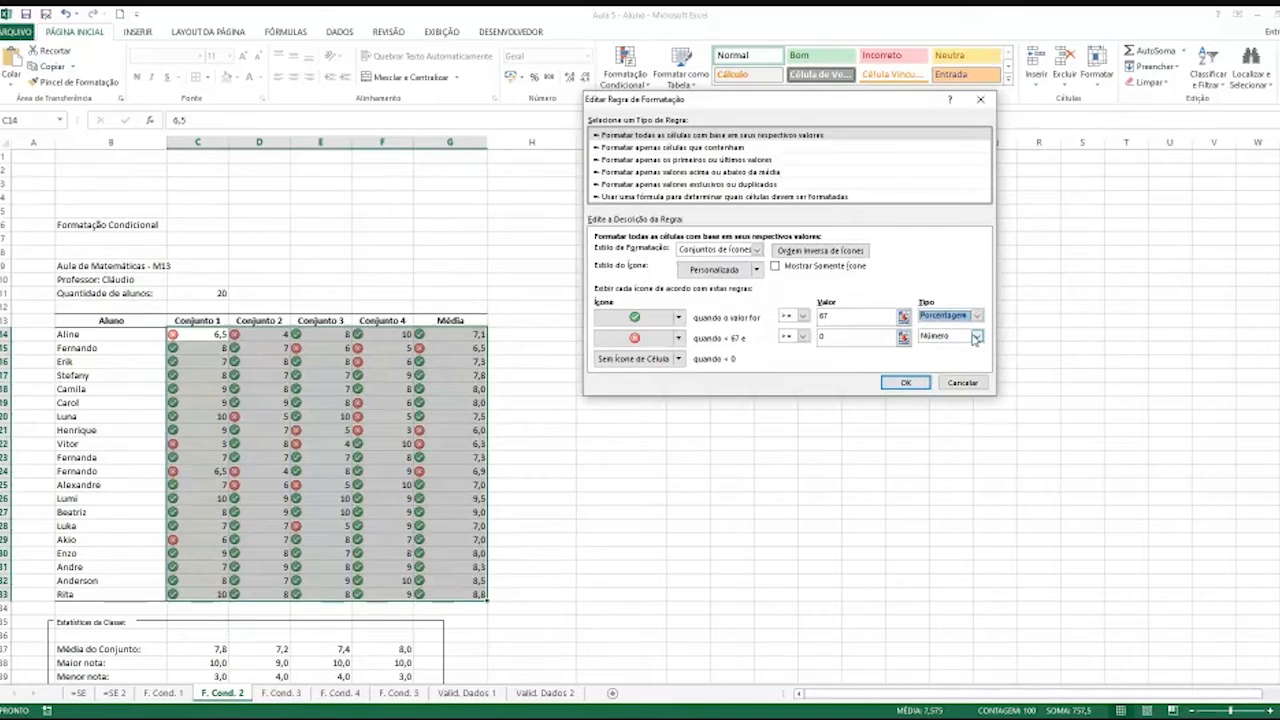
{"action": "left_click", "coordinate": [977, 316]}
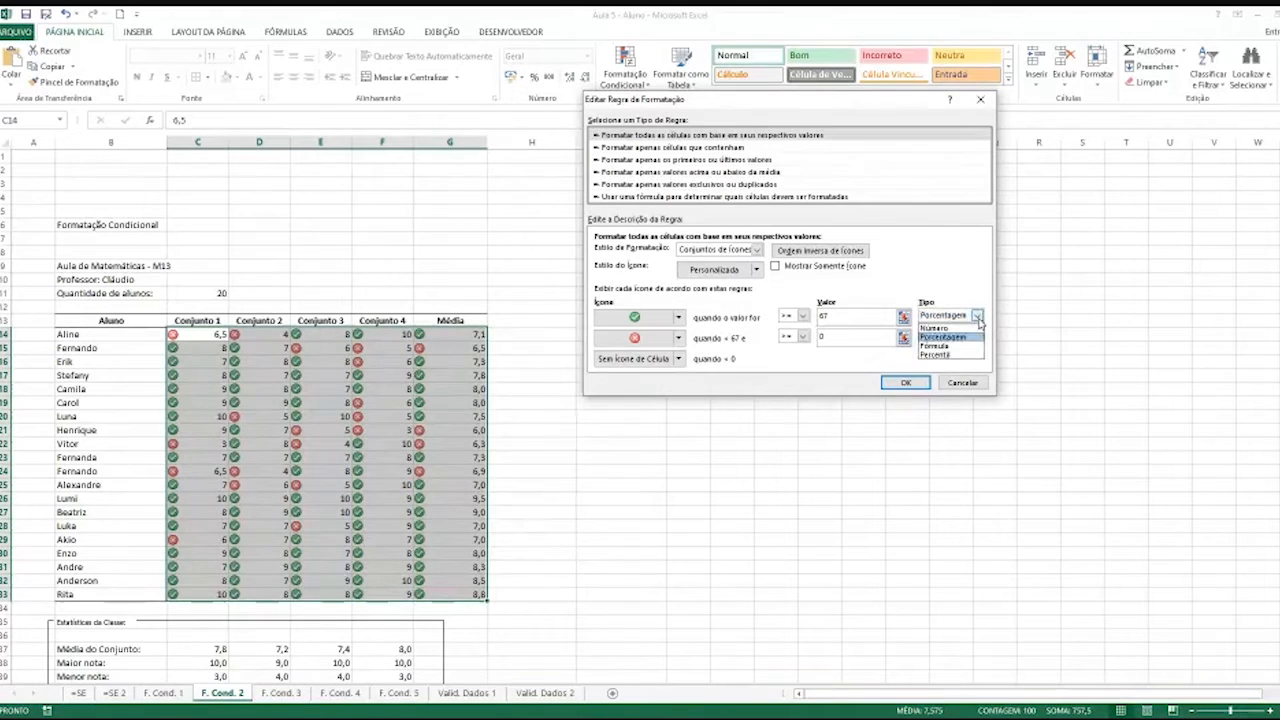
{"action": "left_click", "coordinate": [974, 330]}
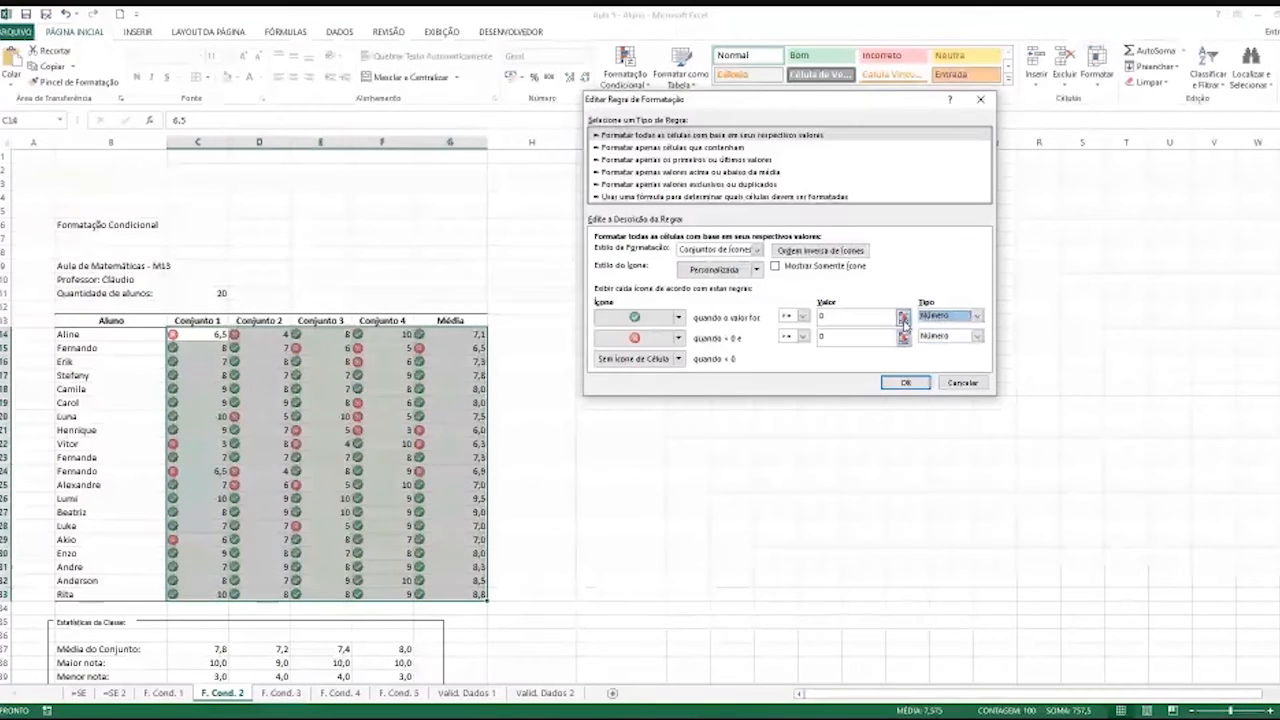
{"action": "double_click", "coordinate": [863, 317]}
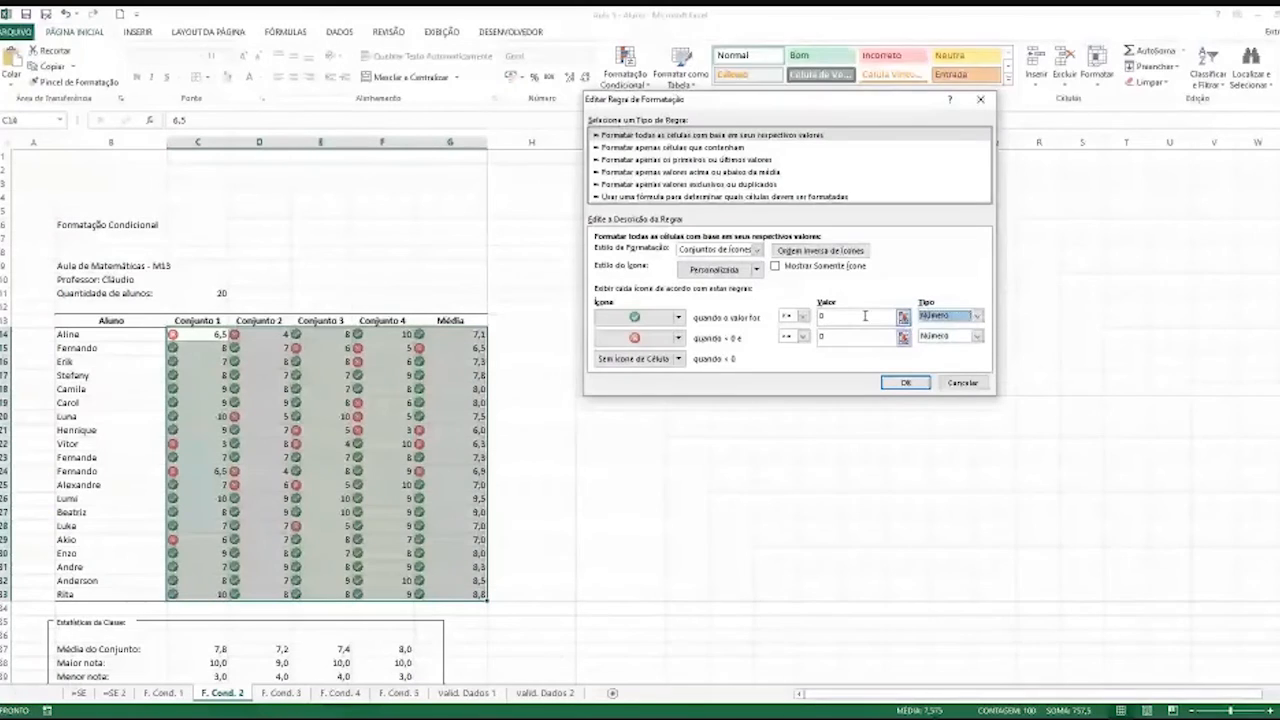
{"action": "type", "text": "7"}
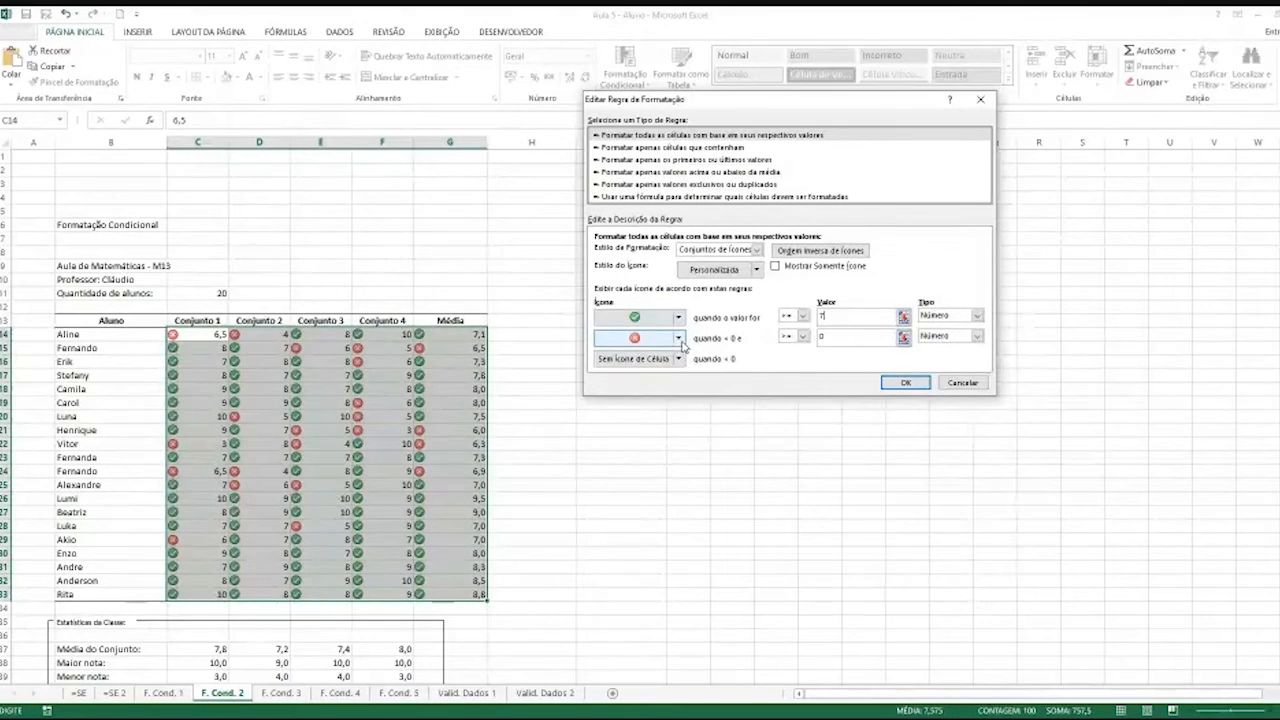
Review the icon choices for the rule's second and third conditions, and apply the rule to C14:G33 as it stands
{"action": "left_click", "coordinate": [679, 340]}
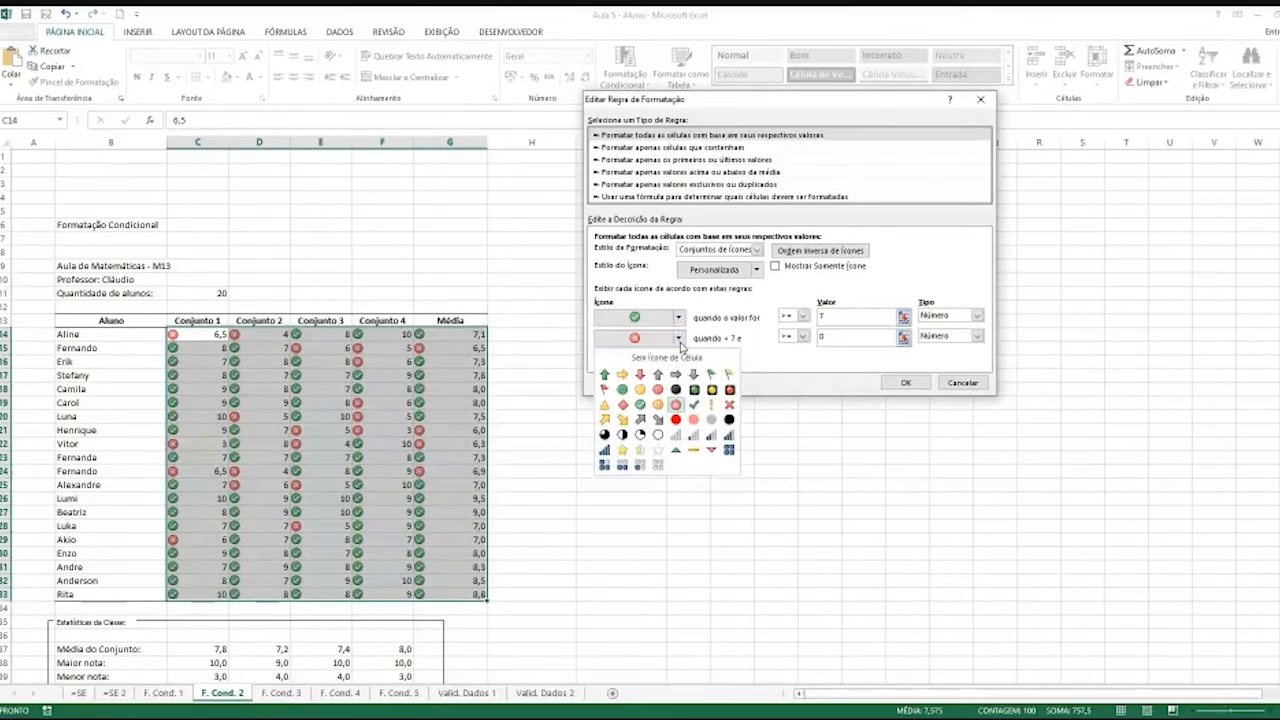
{"action": "left_click", "coordinate": [679, 341]}
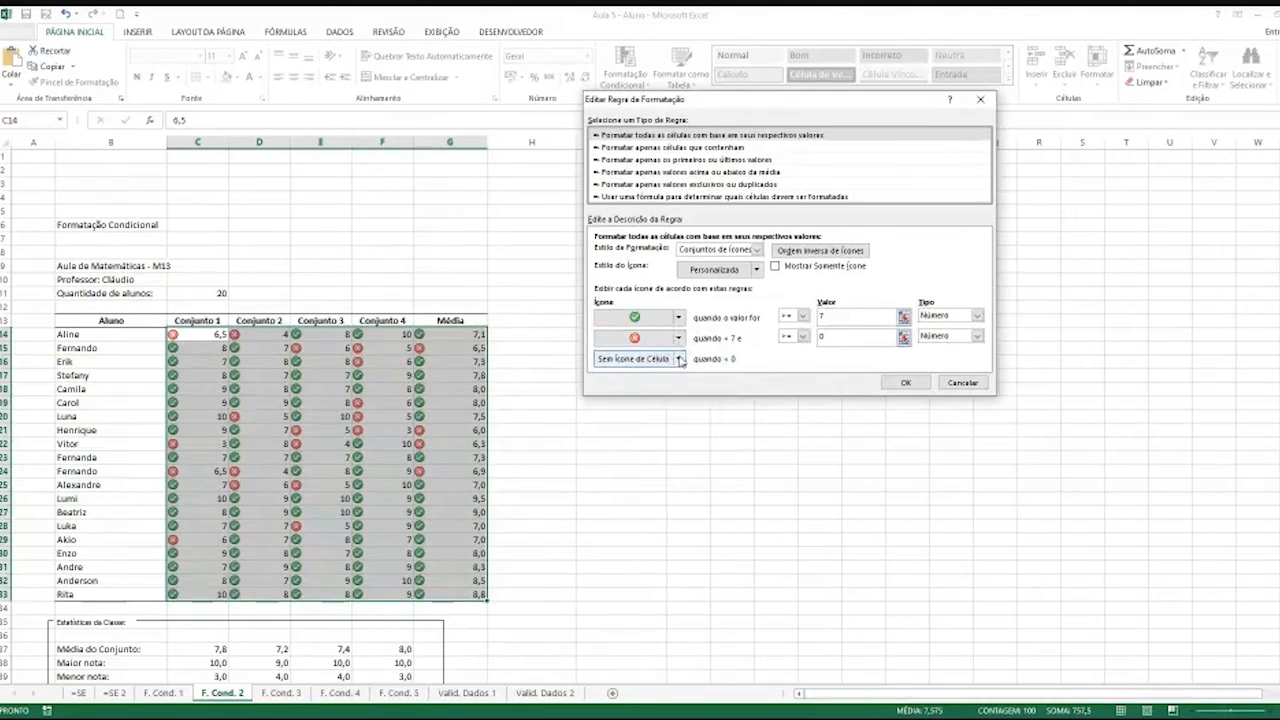
{"action": "left_click", "coordinate": [679, 360]}
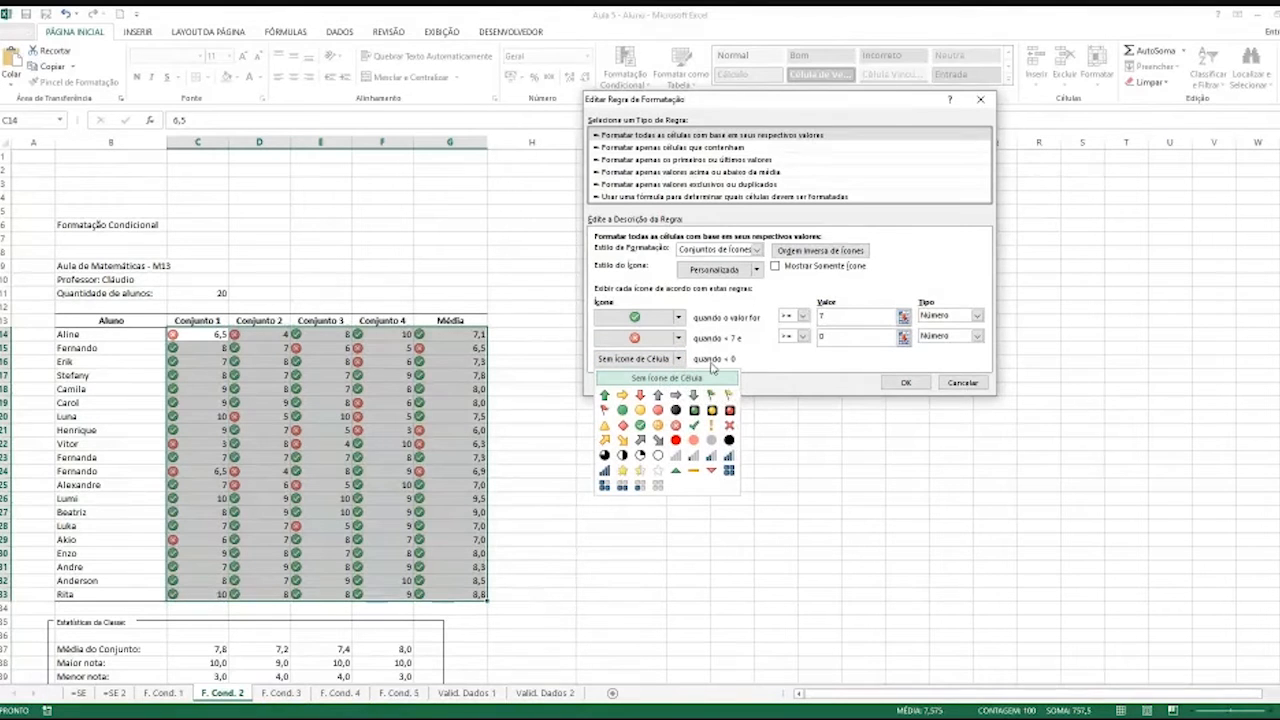
{"action": "left_click", "coordinate": [712, 367]}
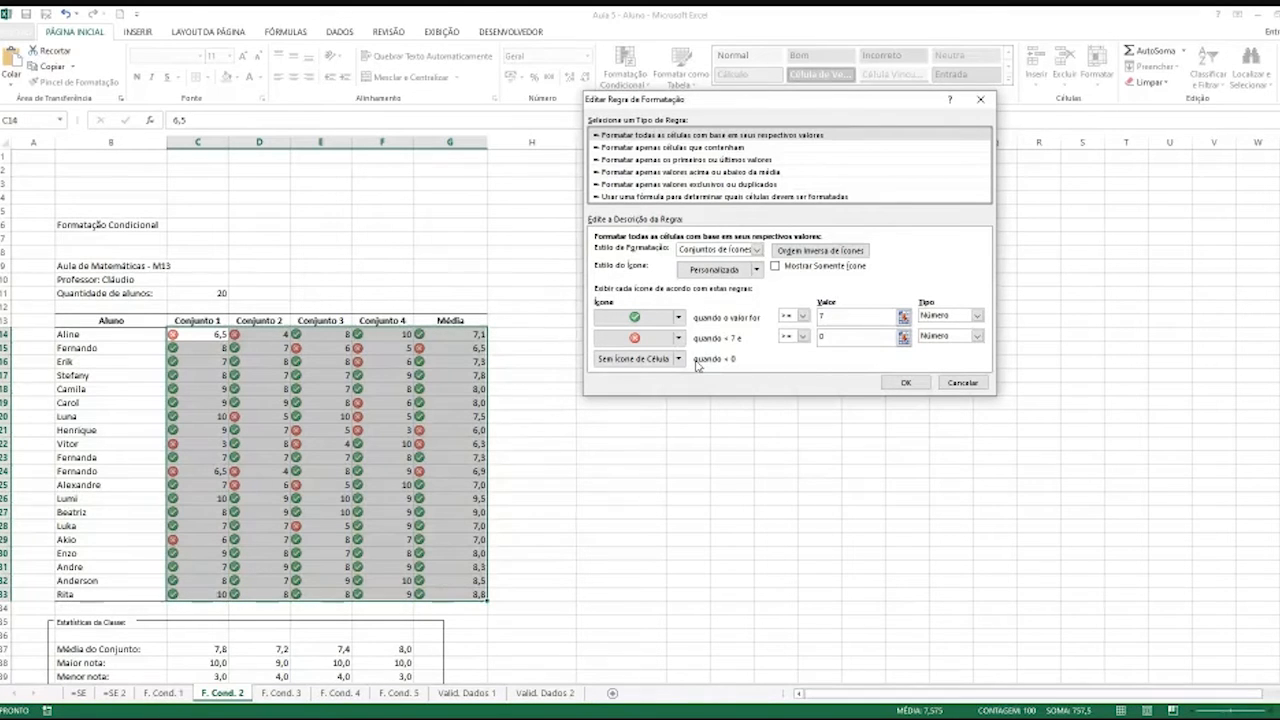
{"action": "left_click", "coordinate": [676, 360]}
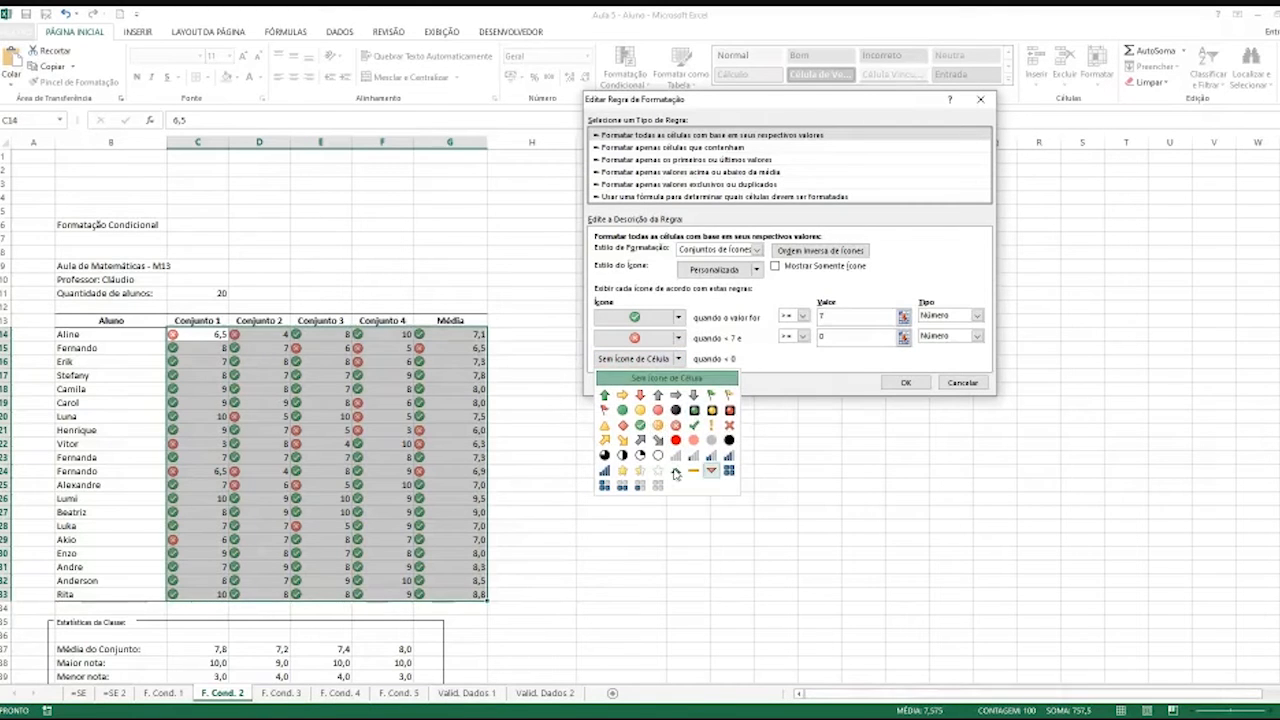
{"action": "left_click", "coordinate": [775, 356]}
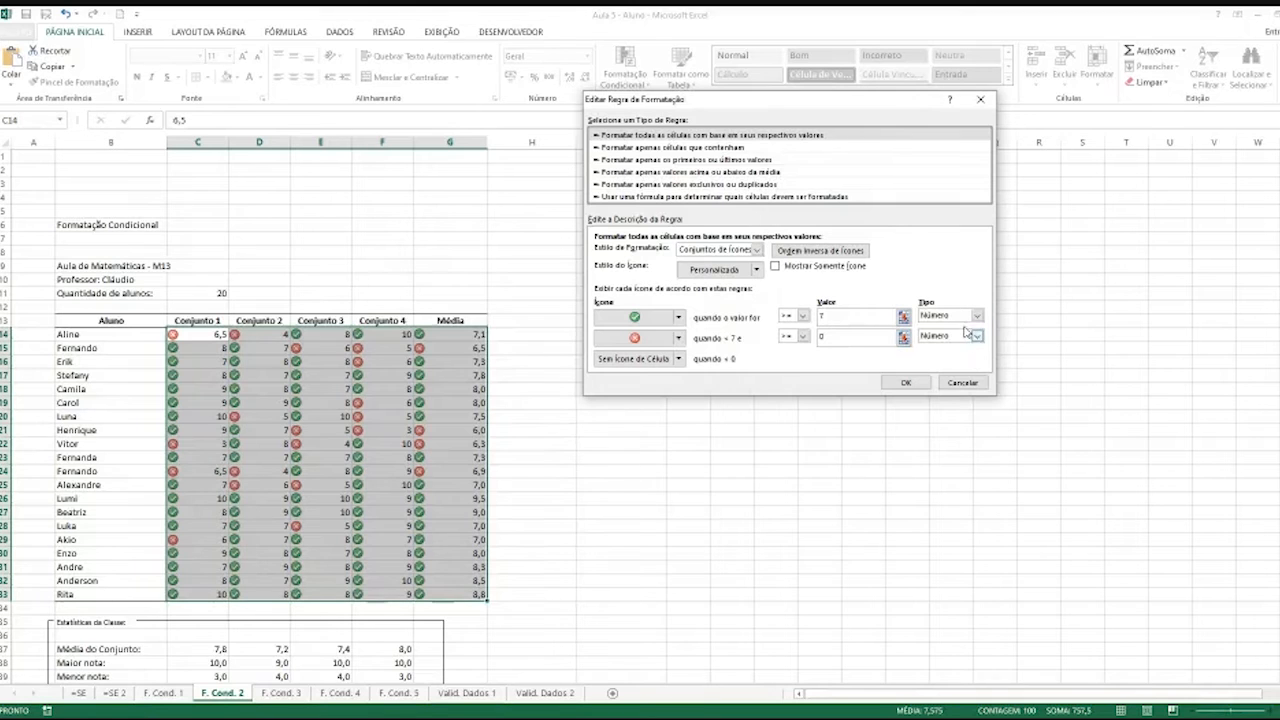
{"action": "left_click", "coordinate": [906, 382]}
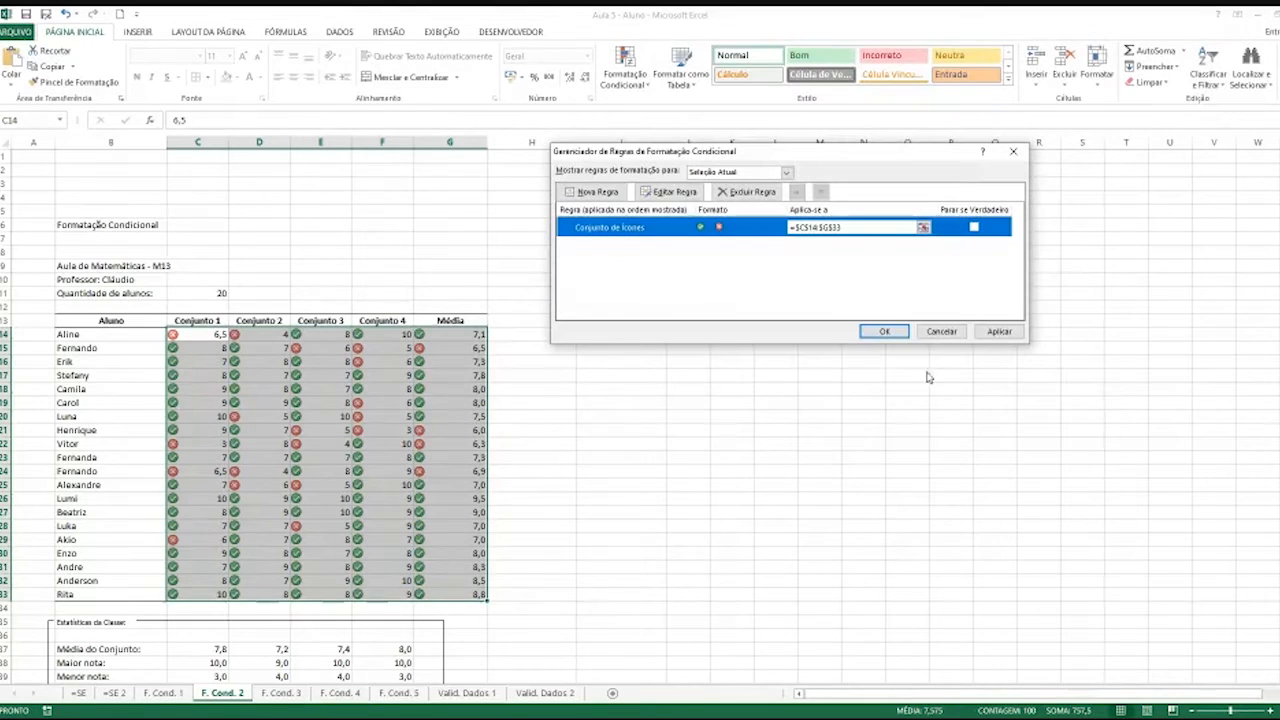
{"action": "left_click", "coordinate": [990, 331]}
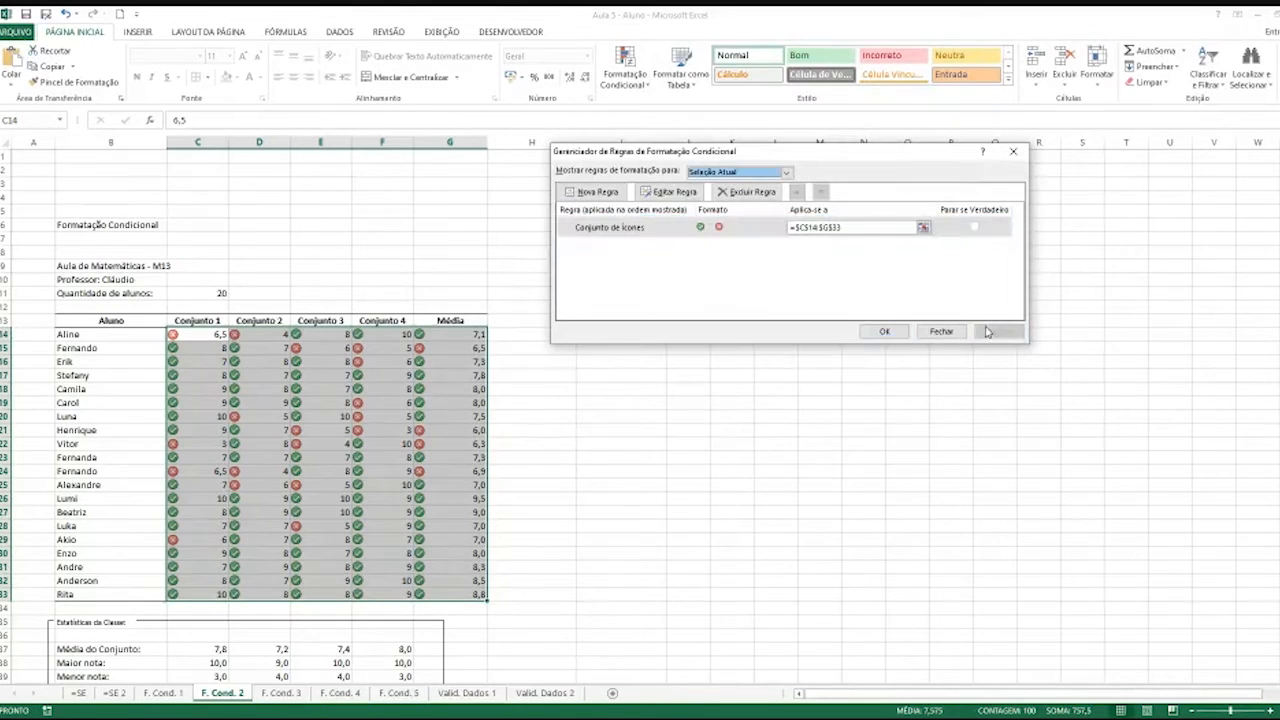
{"action": "left_click", "coordinate": [886, 331]}
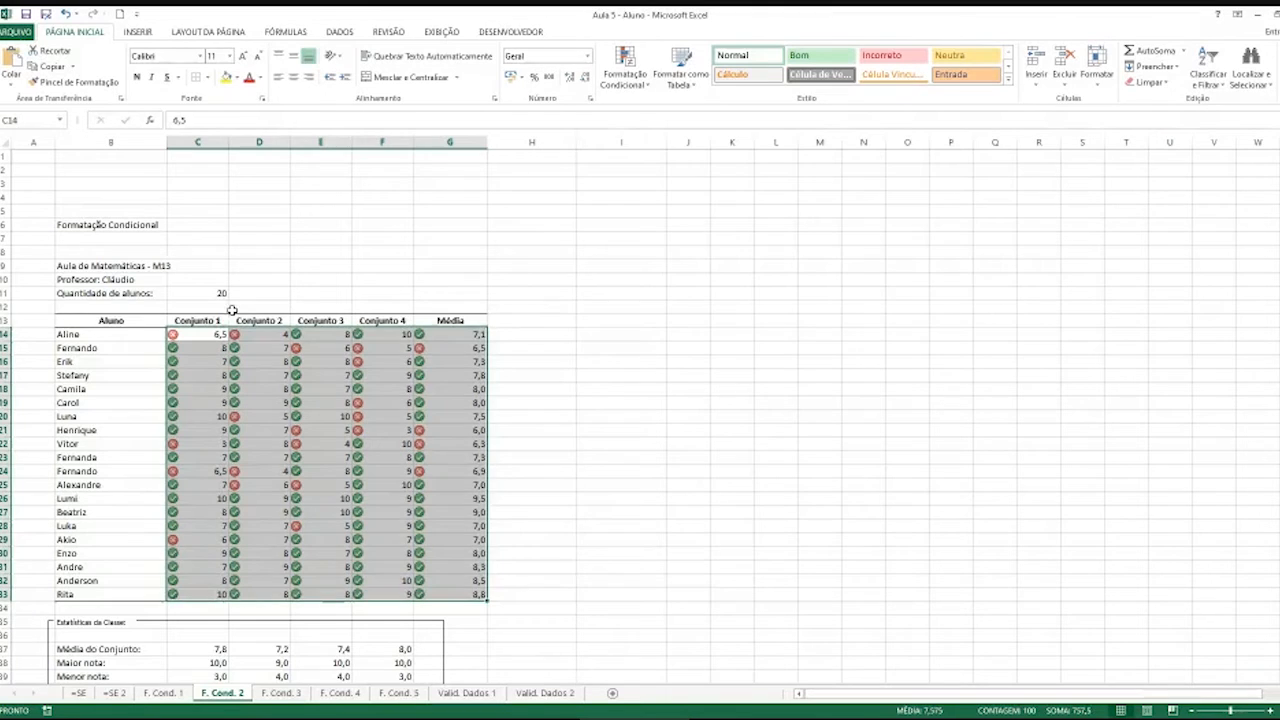
{"action": "left_click_drag", "start_coordinate": [215, 343], "coordinate": [258, 385]}
{"action": "left_click", "coordinate": [215, 343]}
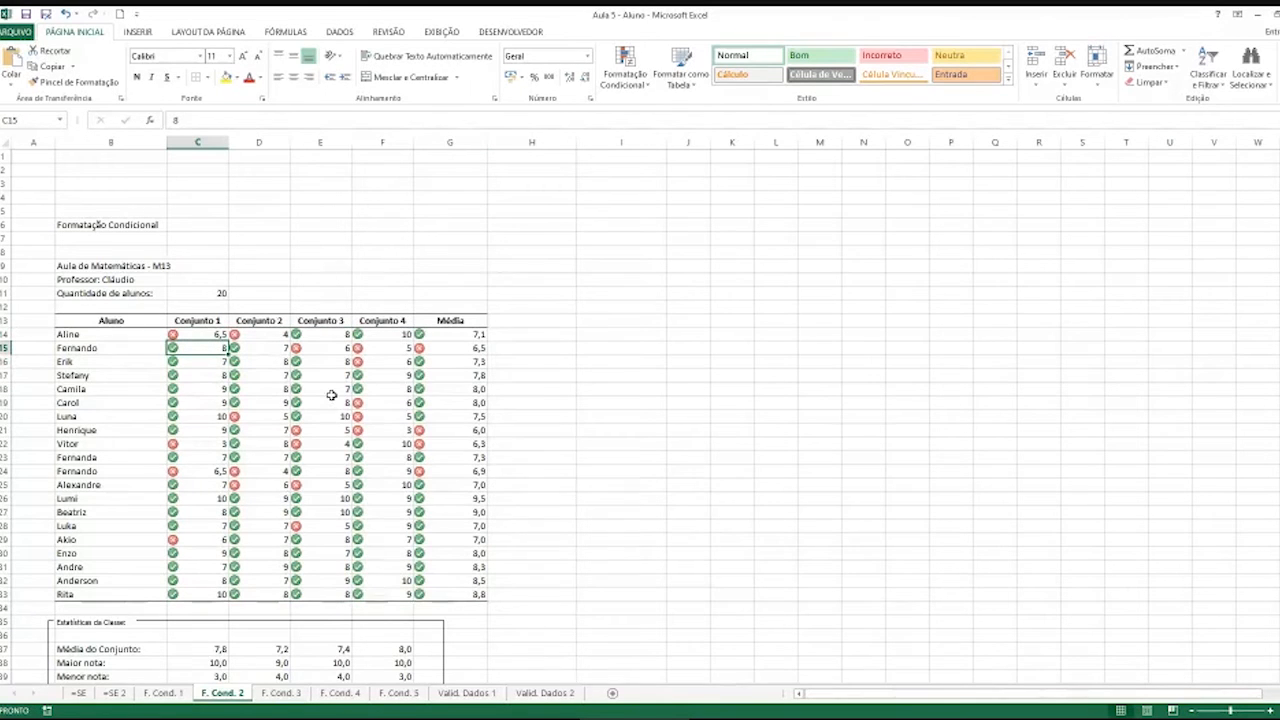
{"action": "left_click_drag", "start_coordinate": [220, 335], "coordinate": [451, 591]}
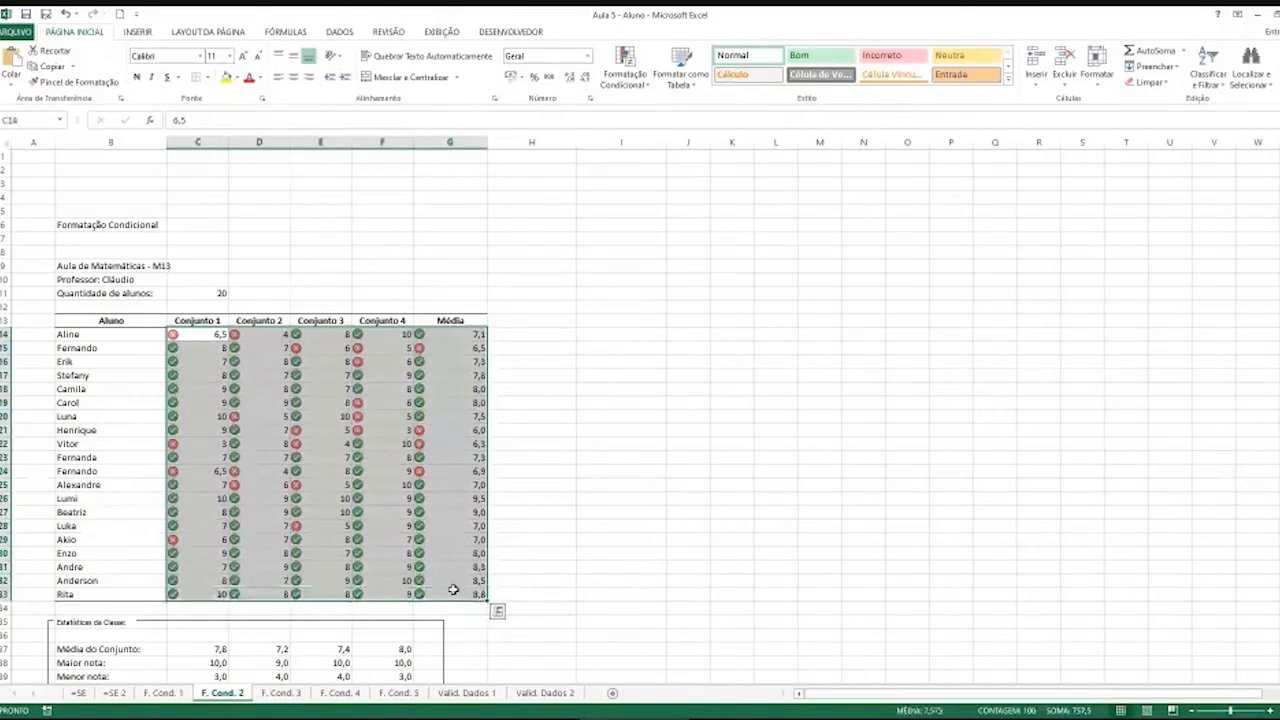
{"action": "left_click", "coordinate": [453, 591]}
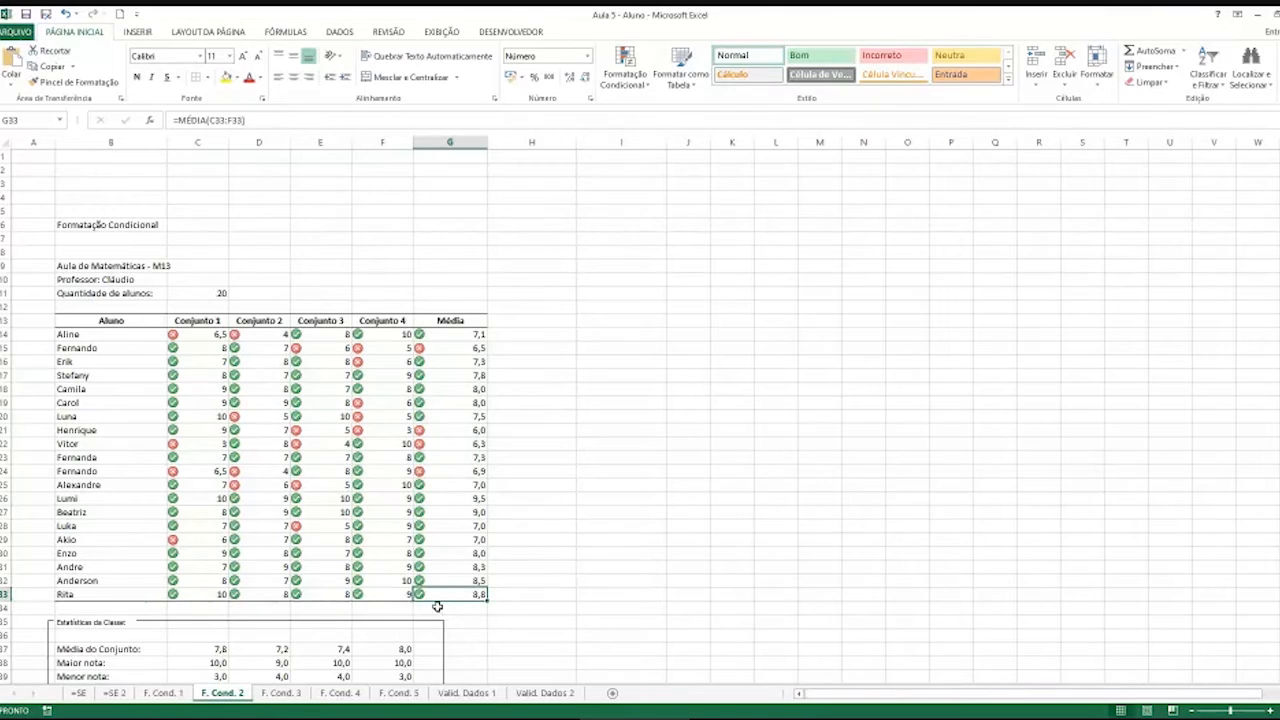
Open sheet F. Cond. 3, view the same sheet in the Aula 5 - Professor workbook as reference, and return to Aula 5 - Aluno
{"action": "left_click", "coordinate": [280, 693]}
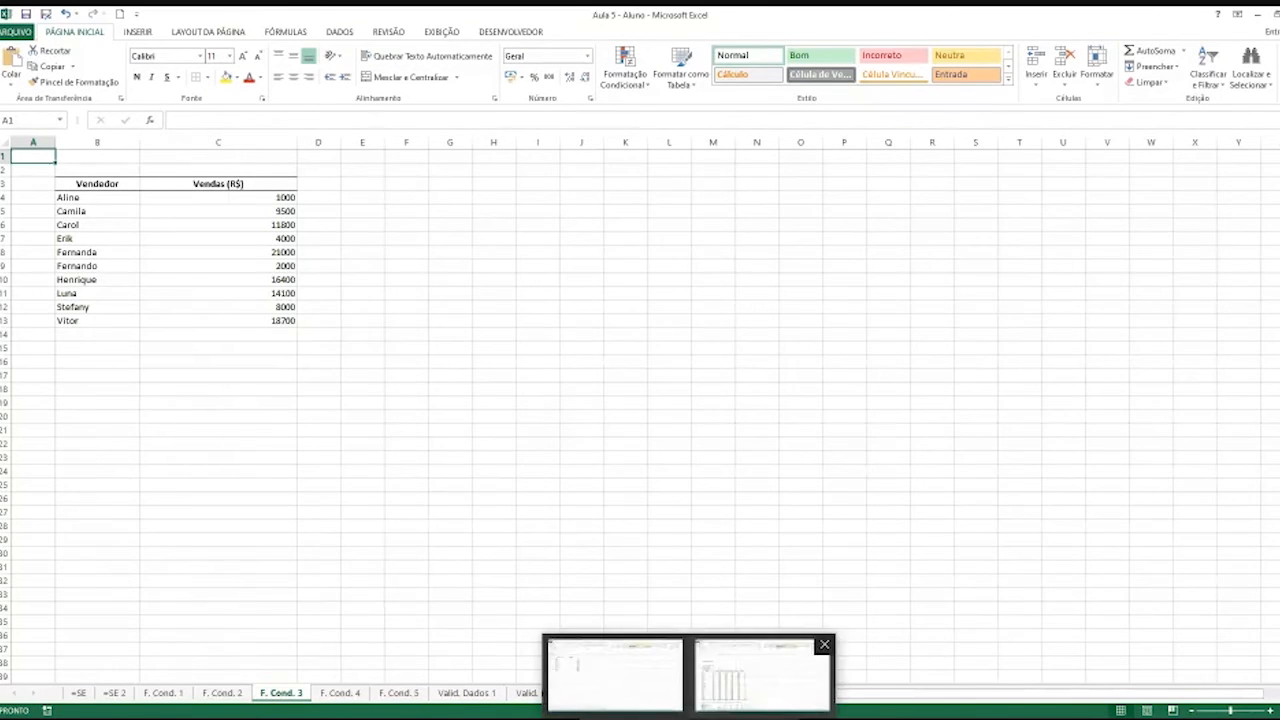
{"action": "left_click", "coordinate": [744, 719]}
{"action": "left_click", "coordinate": [290, 694]}
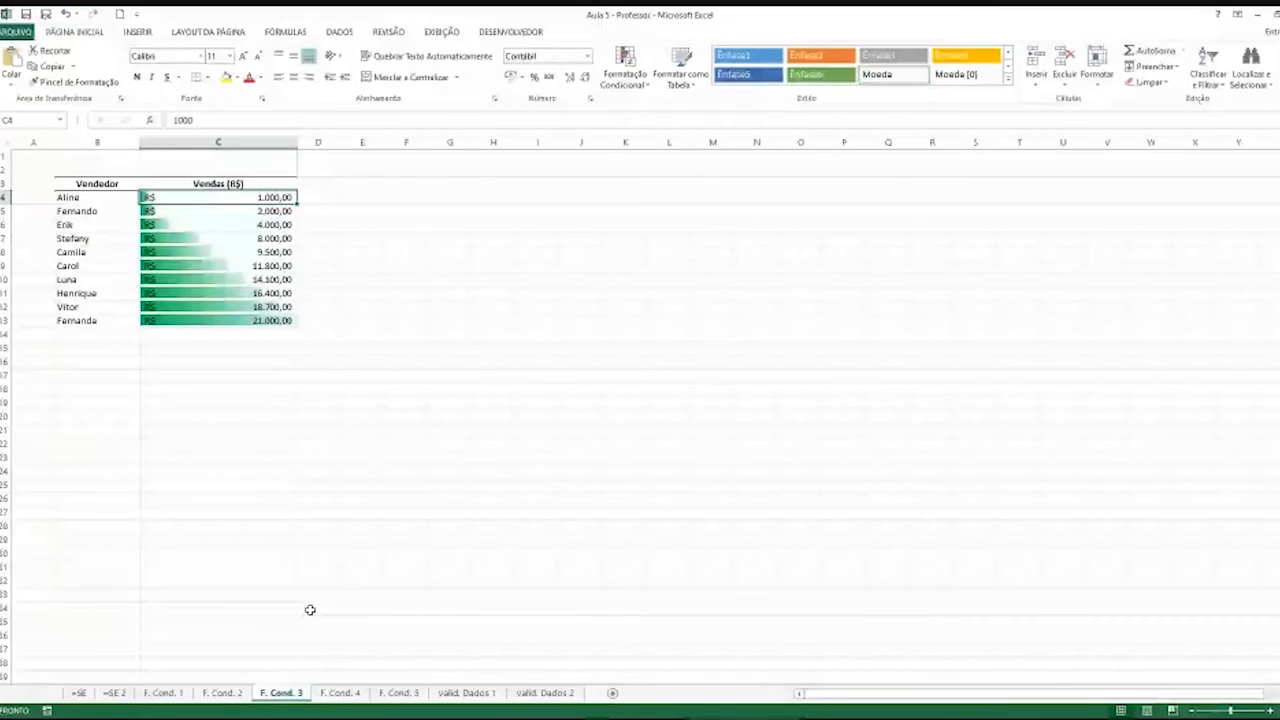
{"action": "left_click", "coordinate": [118, 185]}
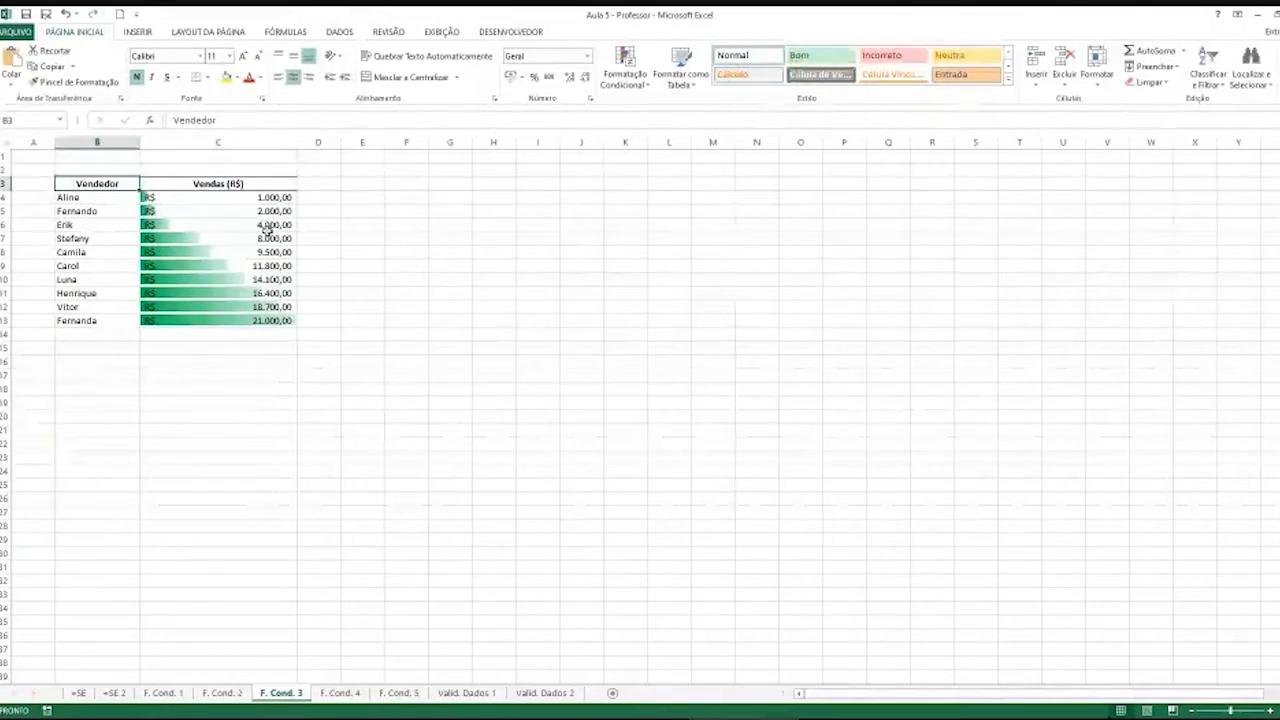
{"action": "mouse_move", "coordinate": [690, 718]}
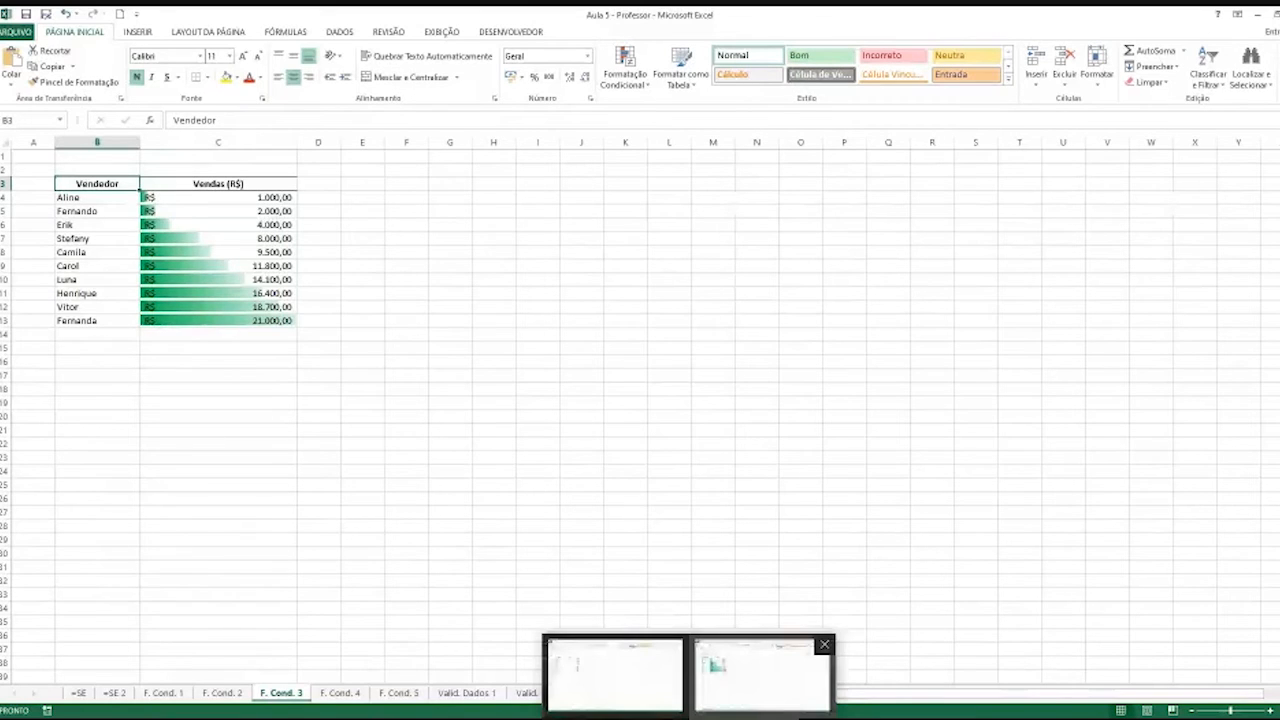
{"action": "left_click", "coordinate": [762, 672]}
Apply the Contábil number format in R$ to the sales values in C4:C13
{"action": "left_click", "coordinate": [287, 197]}
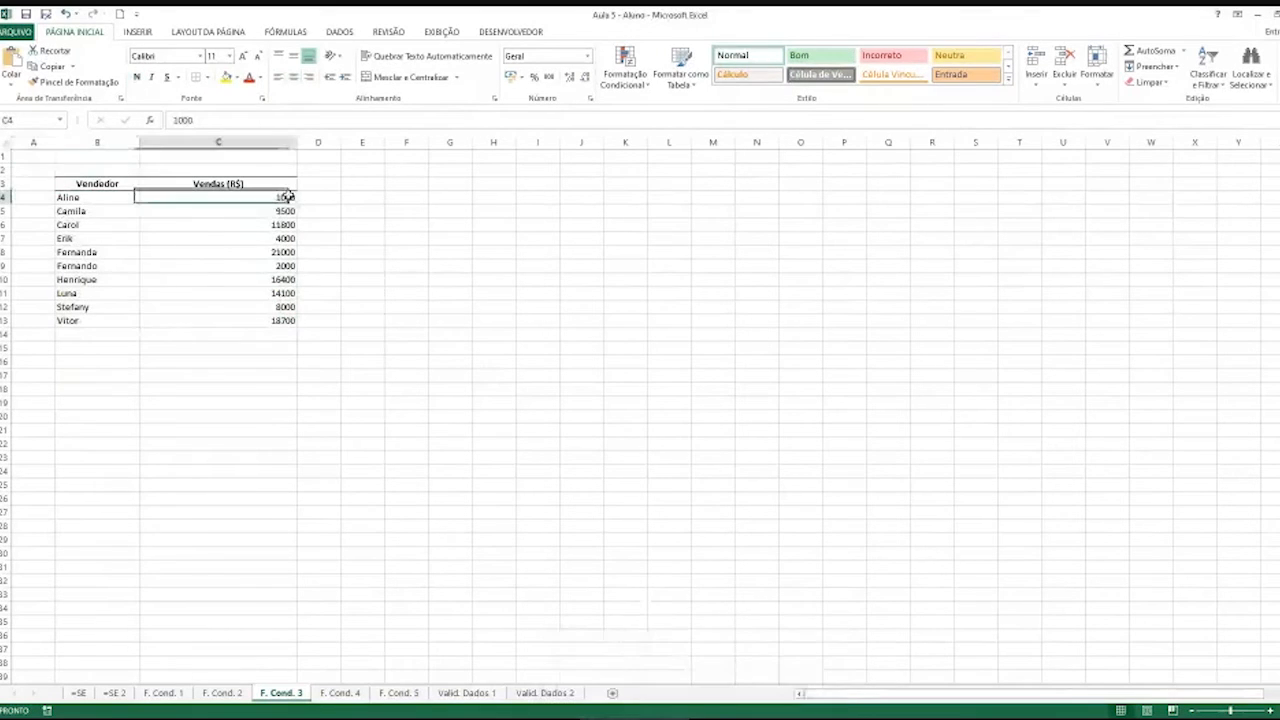
{"action": "left_click", "coordinate": [268, 210]}
{"action": "left_click", "coordinate": [260, 229]}
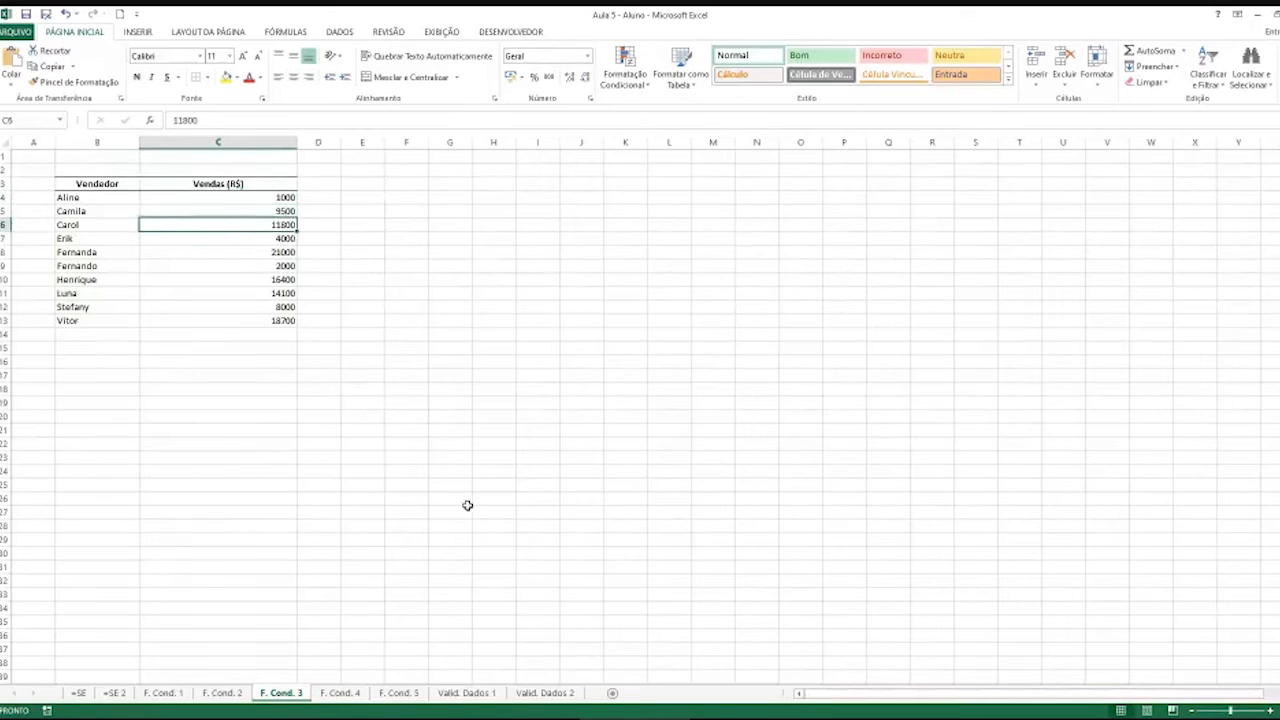
{"action": "left_click", "coordinate": [371, 357]}
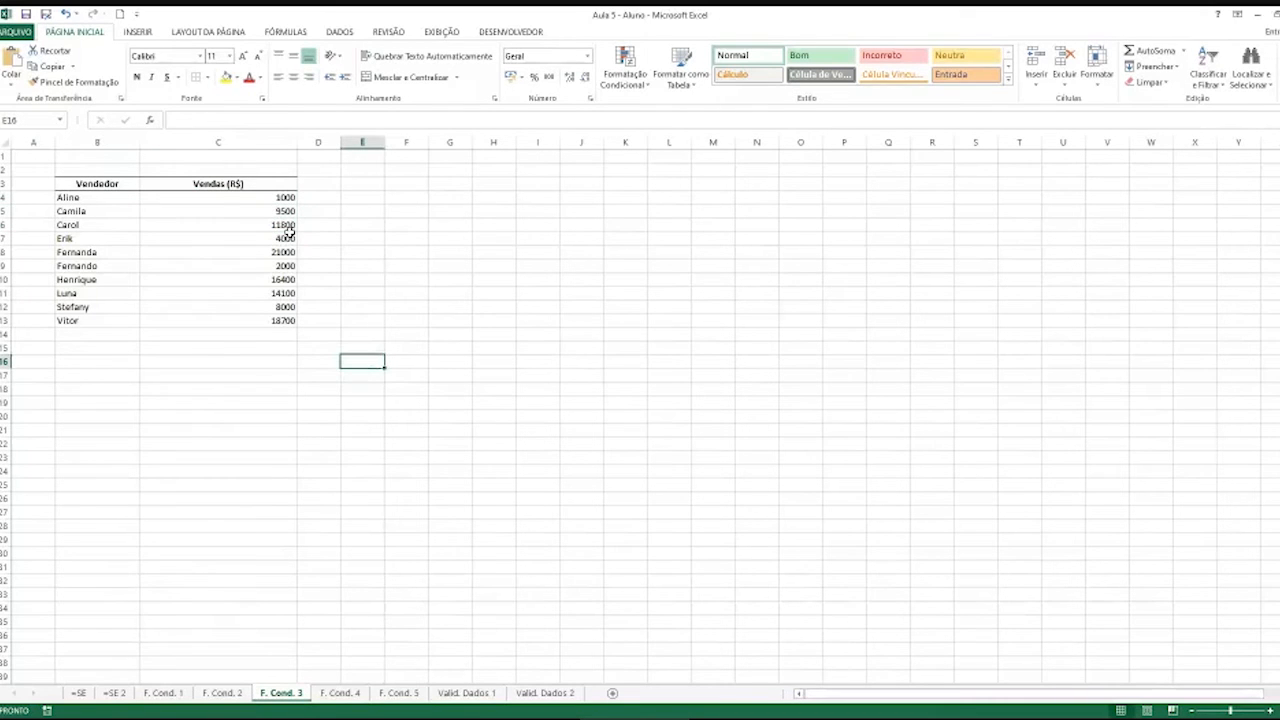
{"action": "left_click_drag", "start_coordinate": [280, 199], "coordinate": [283, 323]}
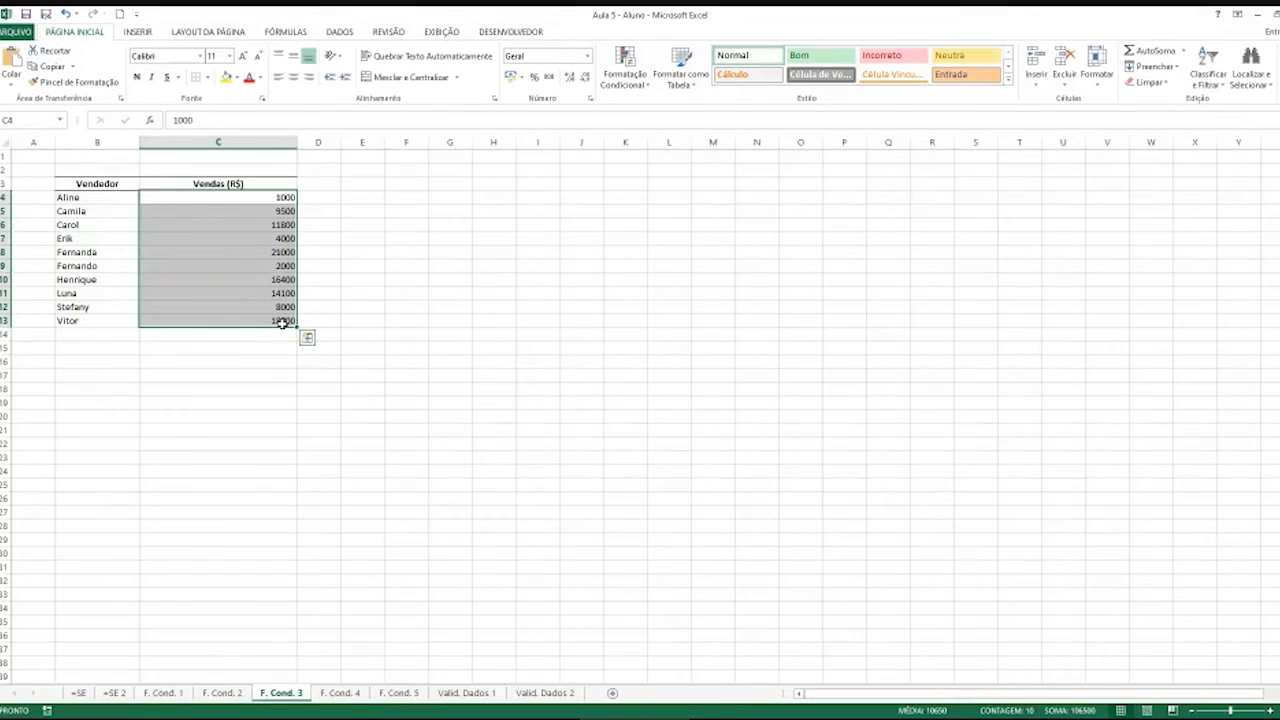
{"action": "left_click", "coordinate": [280, 352]}
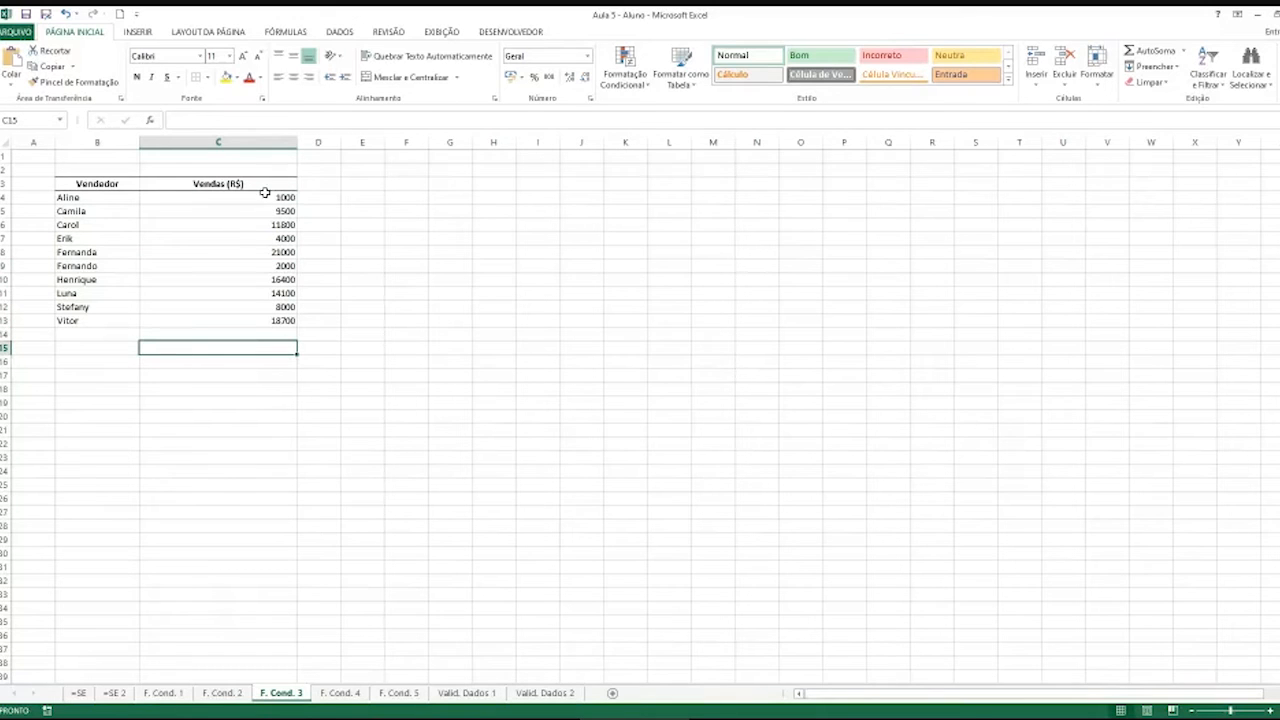
{"action": "left_click_drag", "start_coordinate": [266, 197], "coordinate": [271, 320]}
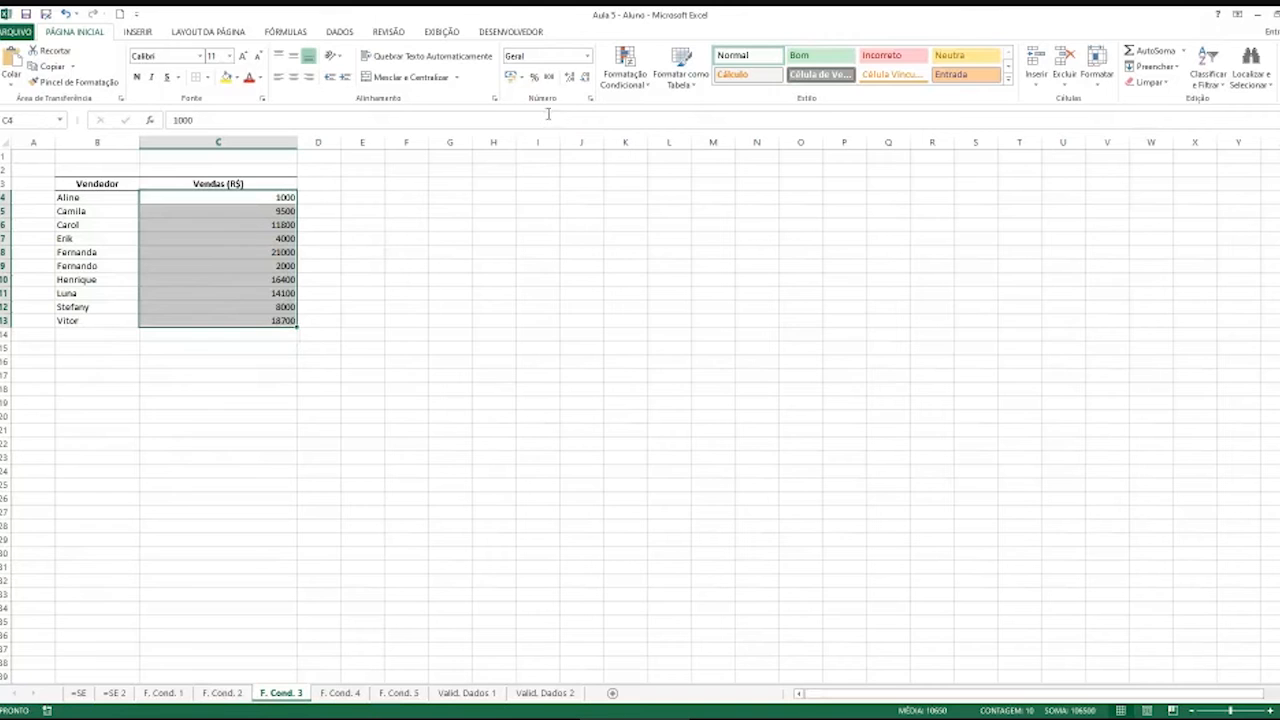
{"action": "left_click", "coordinate": [588, 57]}
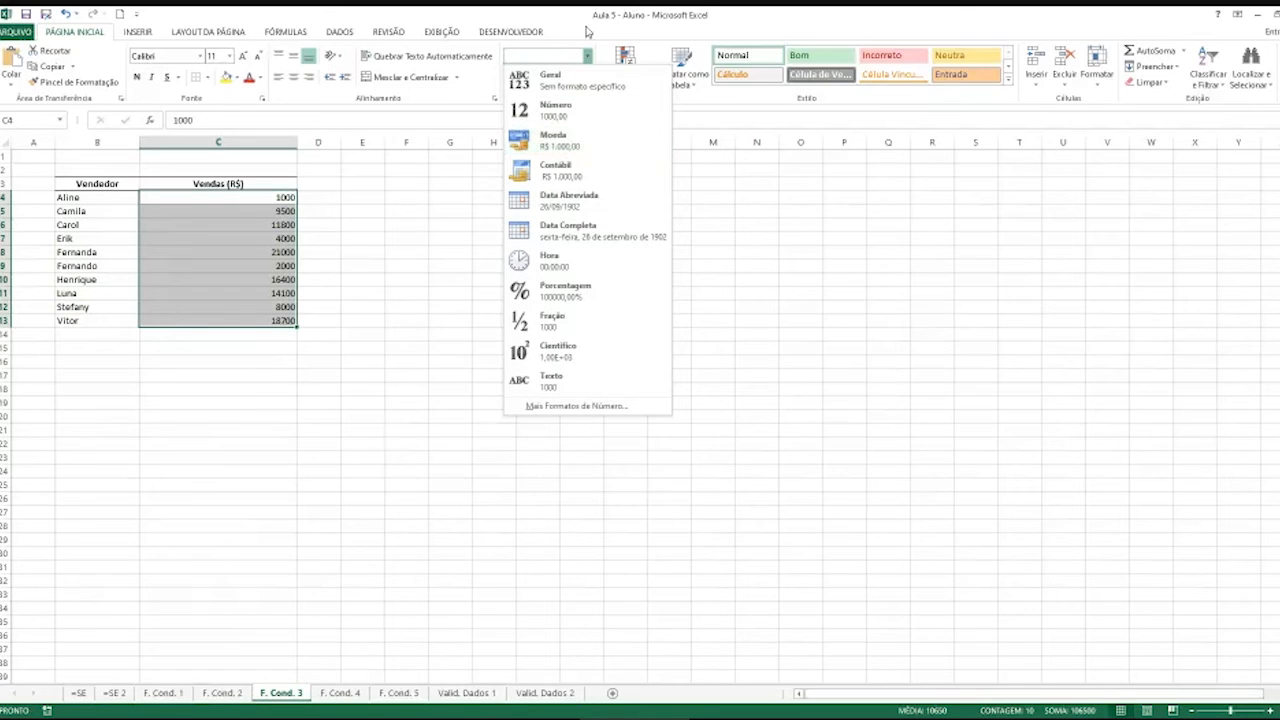
{"action": "left_click", "coordinate": [588, 32]}
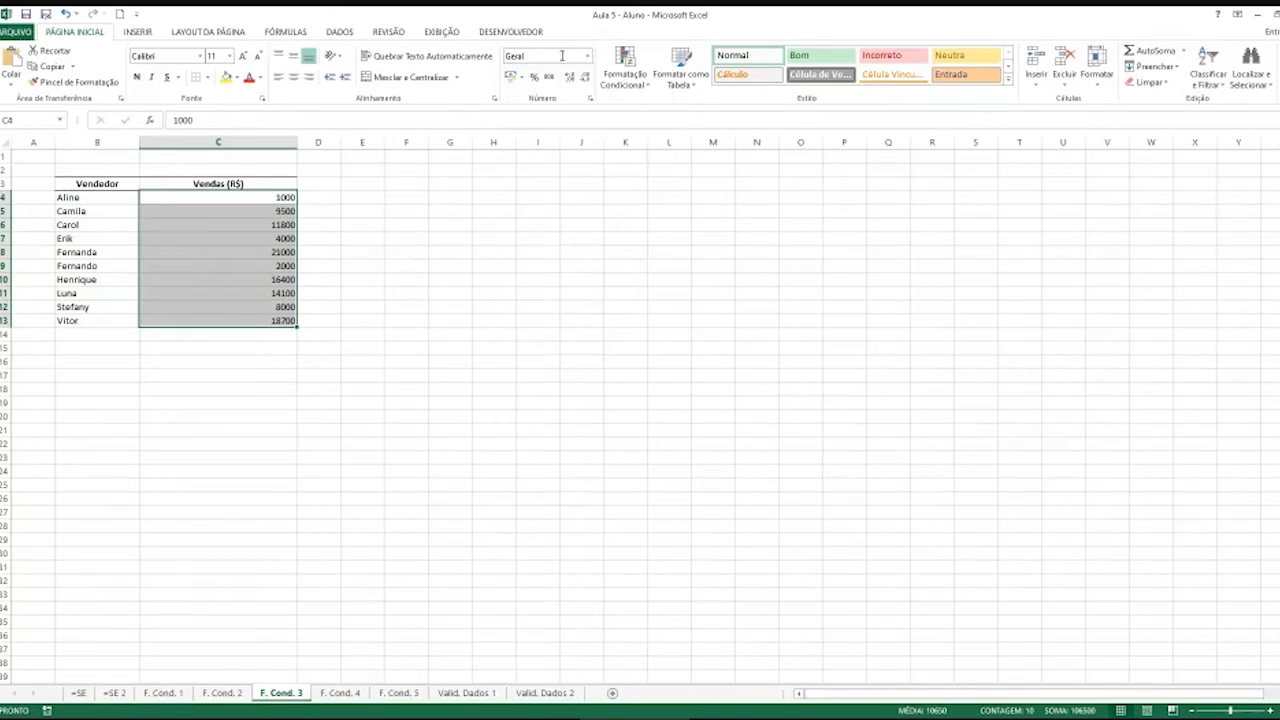
{"action": "left_click", "coordinate": [511, 77]}
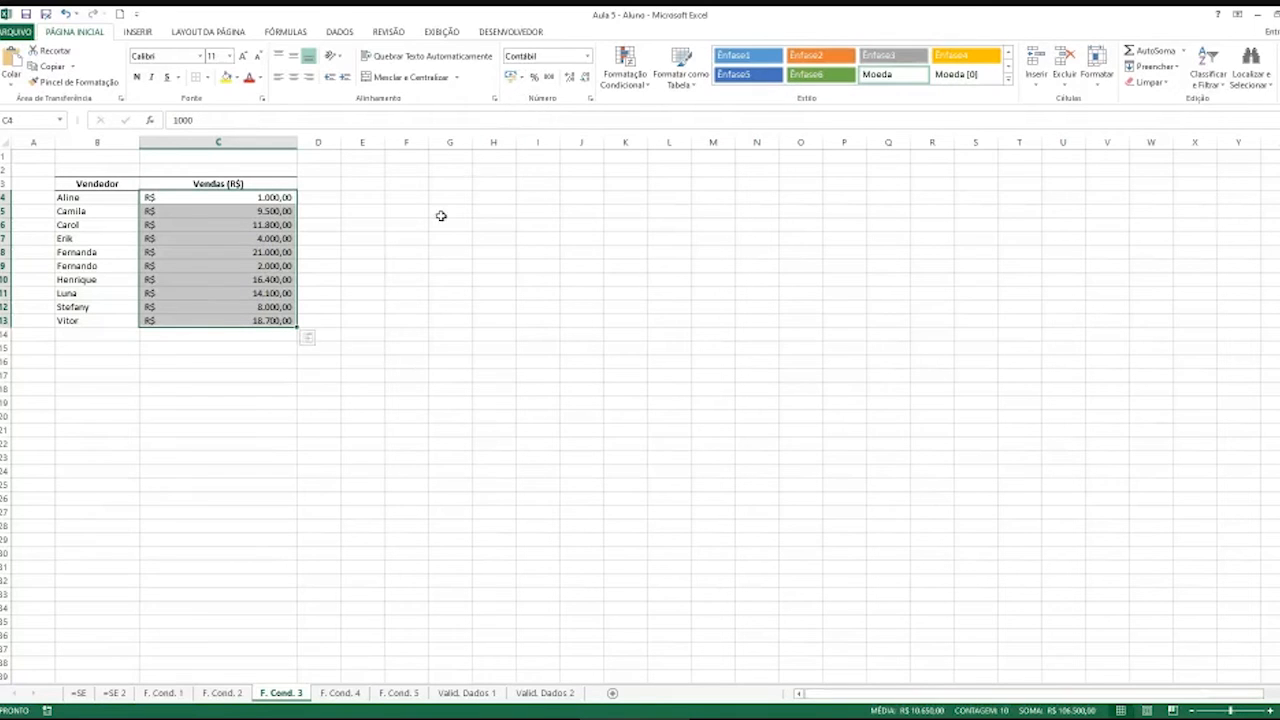
Compare the sales table with the finished one in the Aula 5 - Professor workbook, and return to Aula 5 - Aluno
{"action": "left_click", "coordinate": [322, 238]}
{"action": "left_click_drag", "start_coordinate": [274, 197], "coordinate": [277, 323]}
{"action": "left_click", "coordinate": [251, 440]}
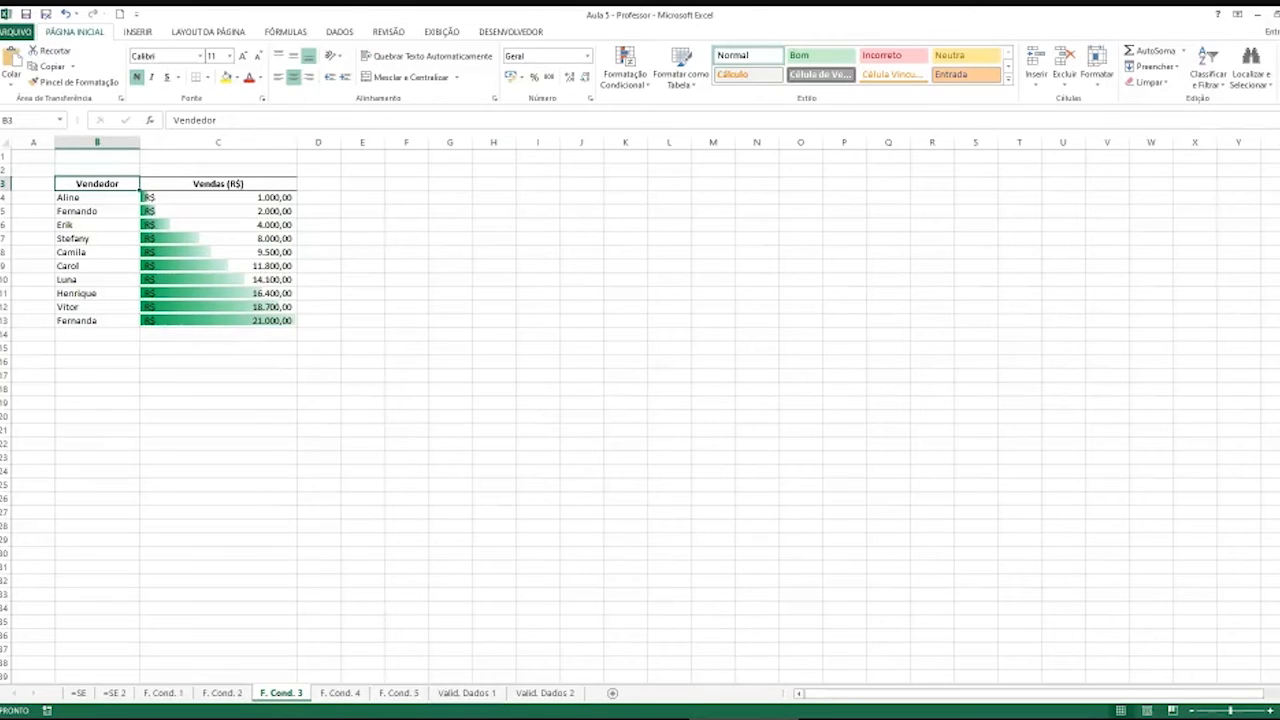
{"action": "mouse_move", "coordinate": [690, 718]}
{"action": "left_click", "coordinate": [612, 675]}
Apply green gradient-fill data bars to the sales values in C4:C13
{"action": "left_click_drag", "start_coordinate": [274, 197], "coordinate": [270, 320]}
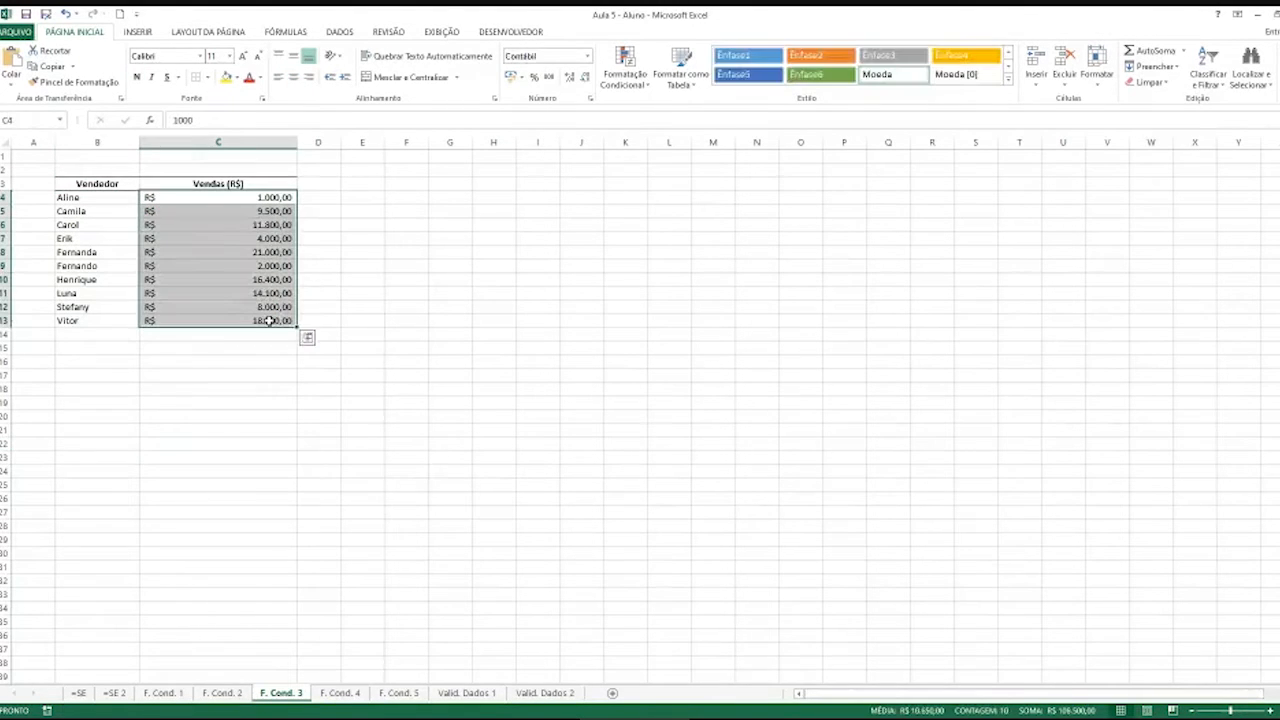
{"action": "left_click", "coordinate": [645, 88]}
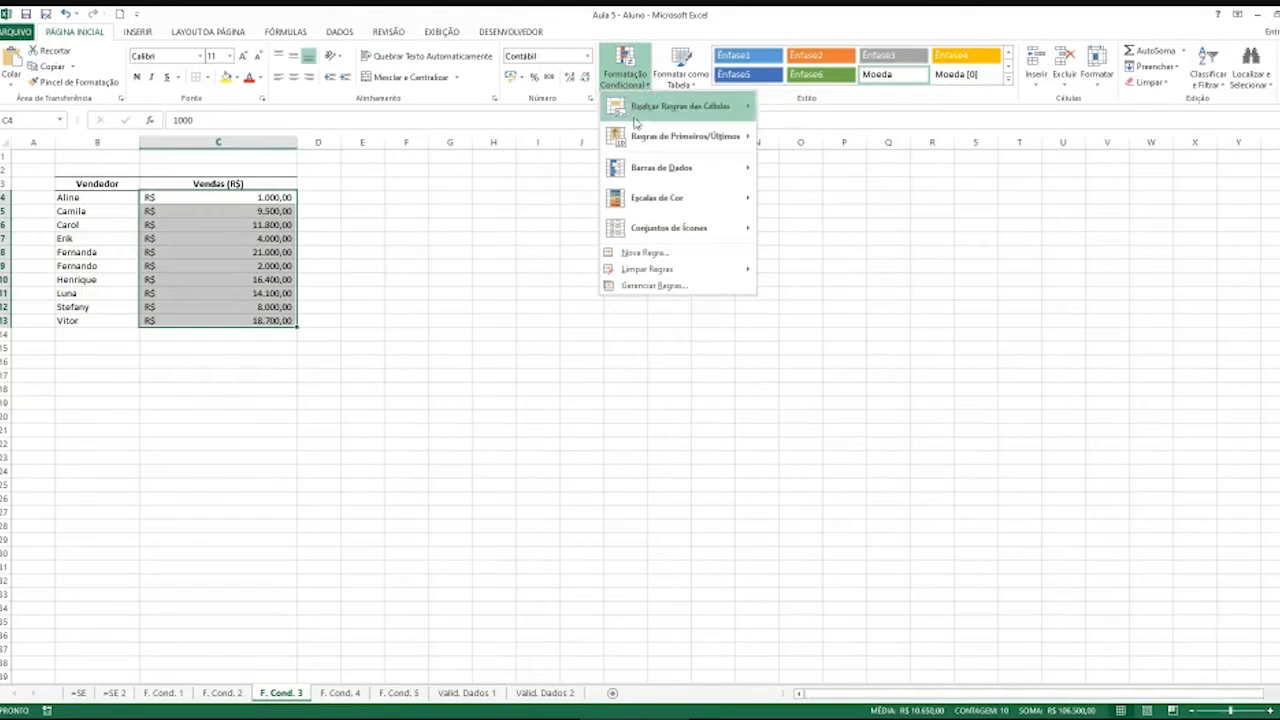
{"action": "mouse_move", "coordinate": [640, 170]}
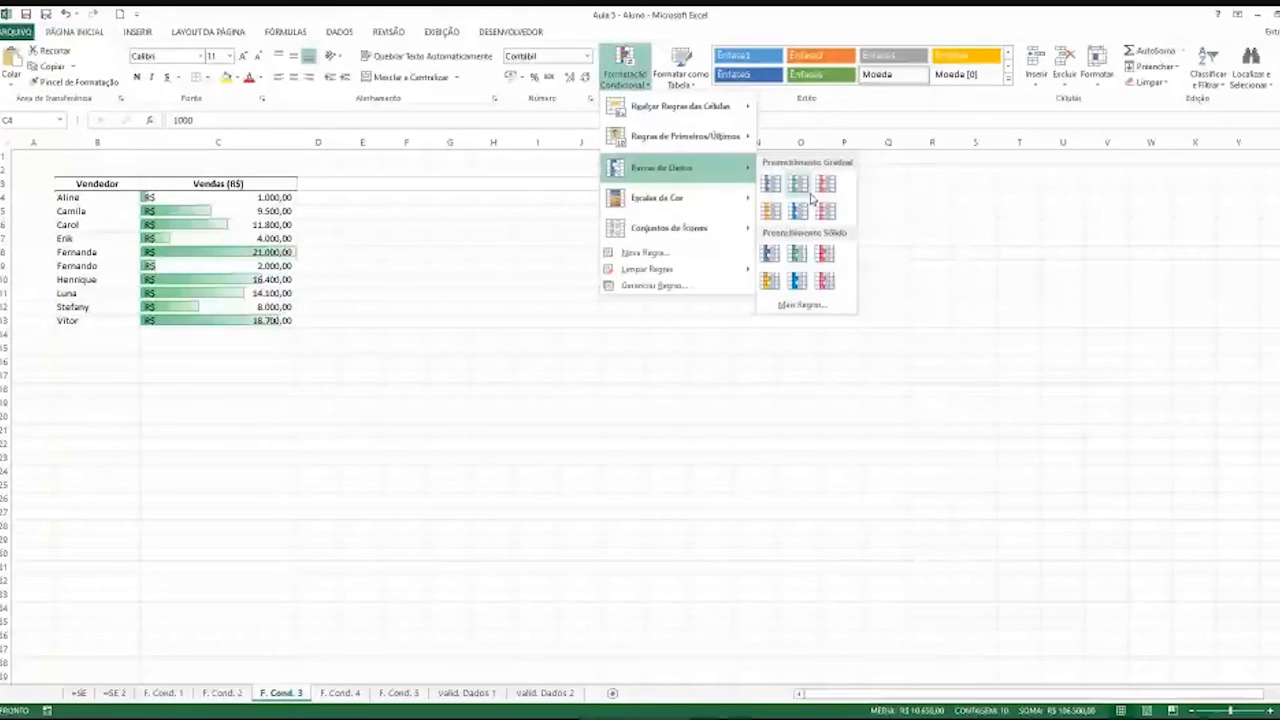
{"action": "left_click", "coordinate": [809, 192]}
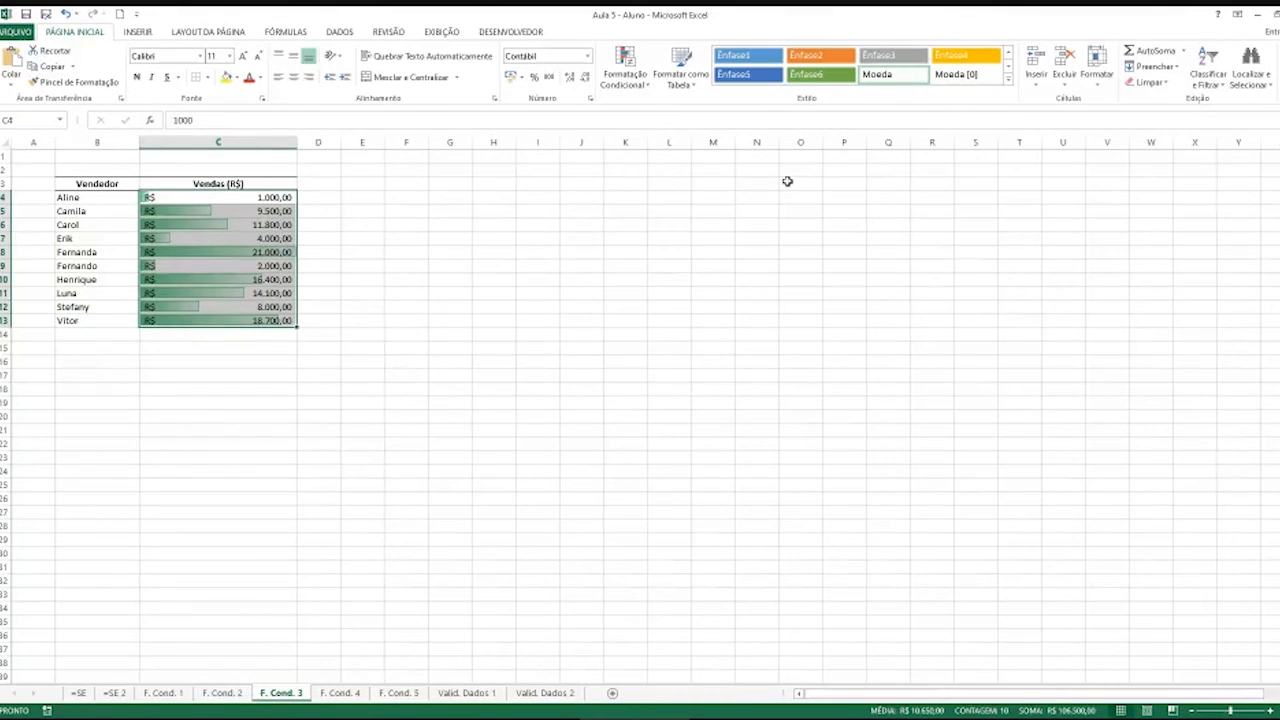
Edit the data bar rule for C4:C13, setting the minimum type to Valor Mais Baixo and the maximum to Valor Mais Alto, and apply it
{"action": "left_click", "coordinate": [640, 90]}
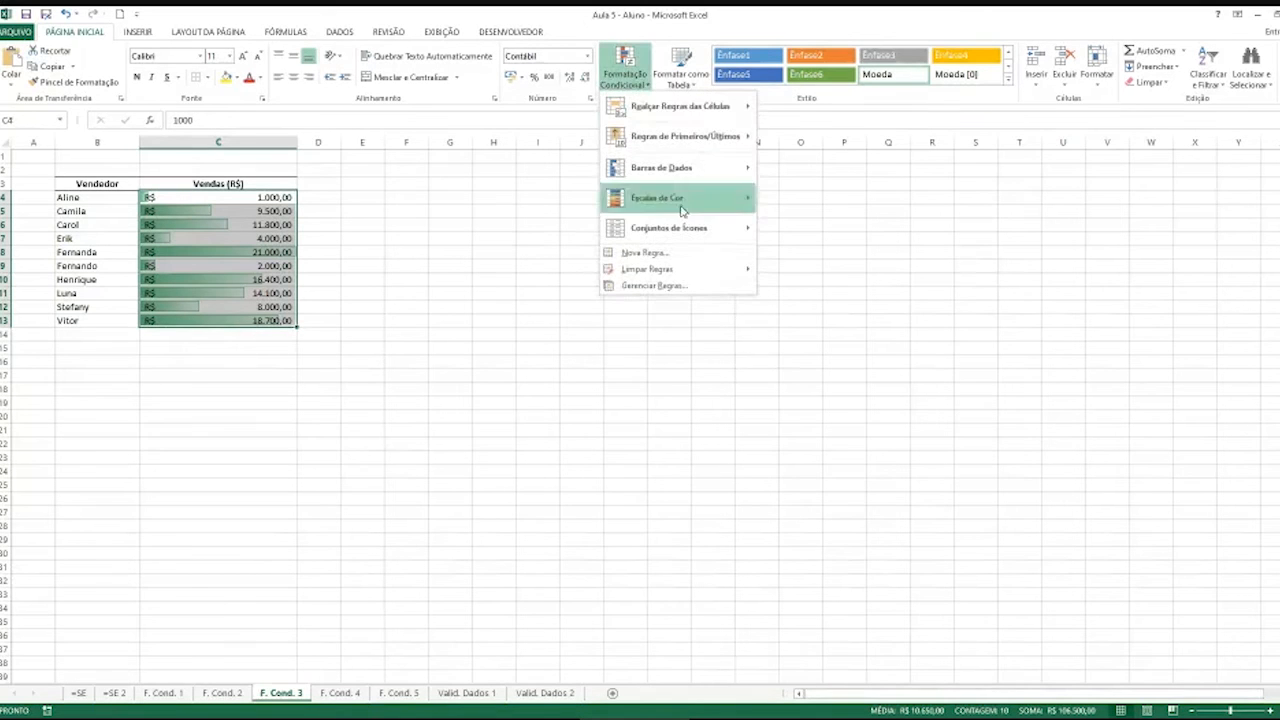
{"action": "left_click", "coordinate": [671, 289]}
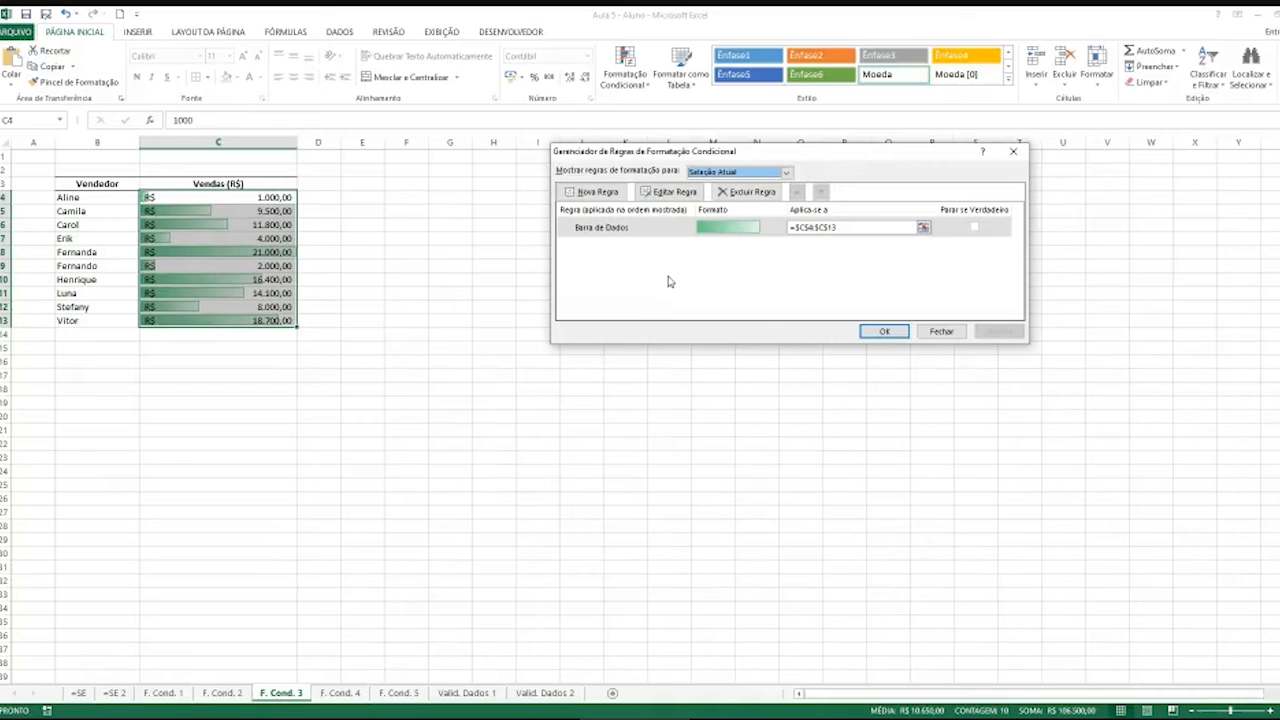
{"action": "double_click", "coordinate": [614, 231]}
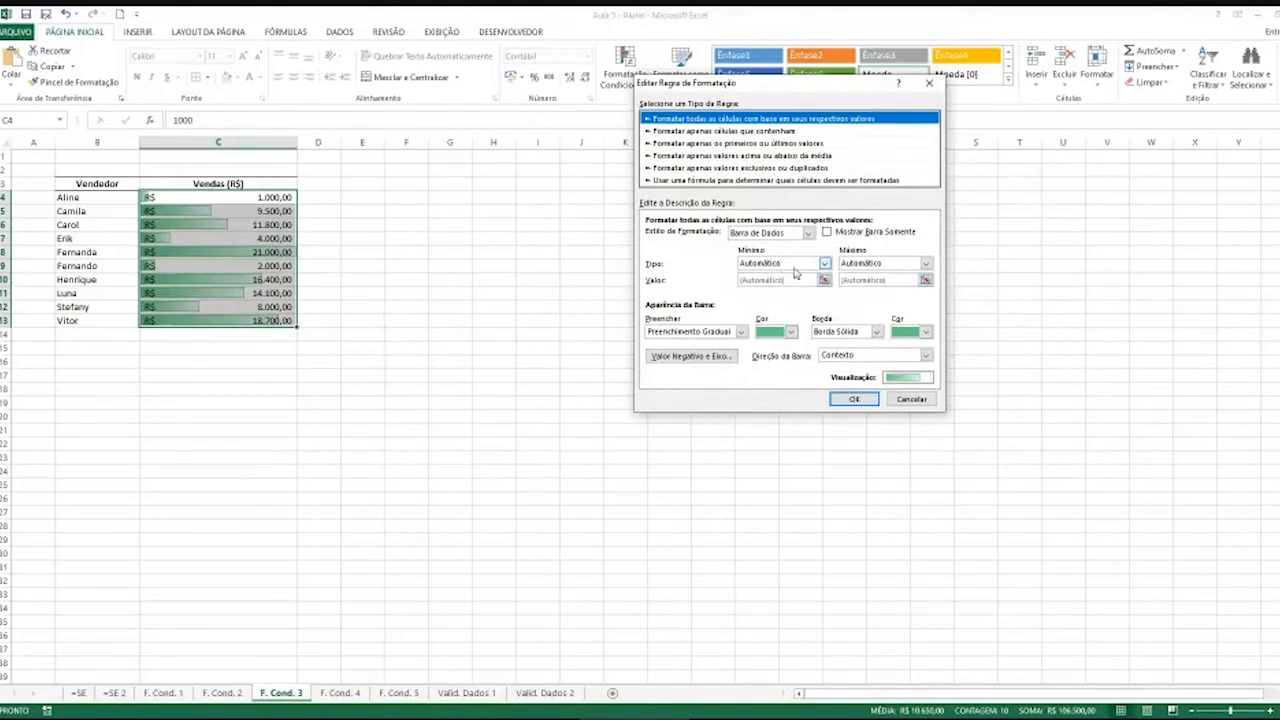
{"action": "left_click", "coordinate": [808, 265]}
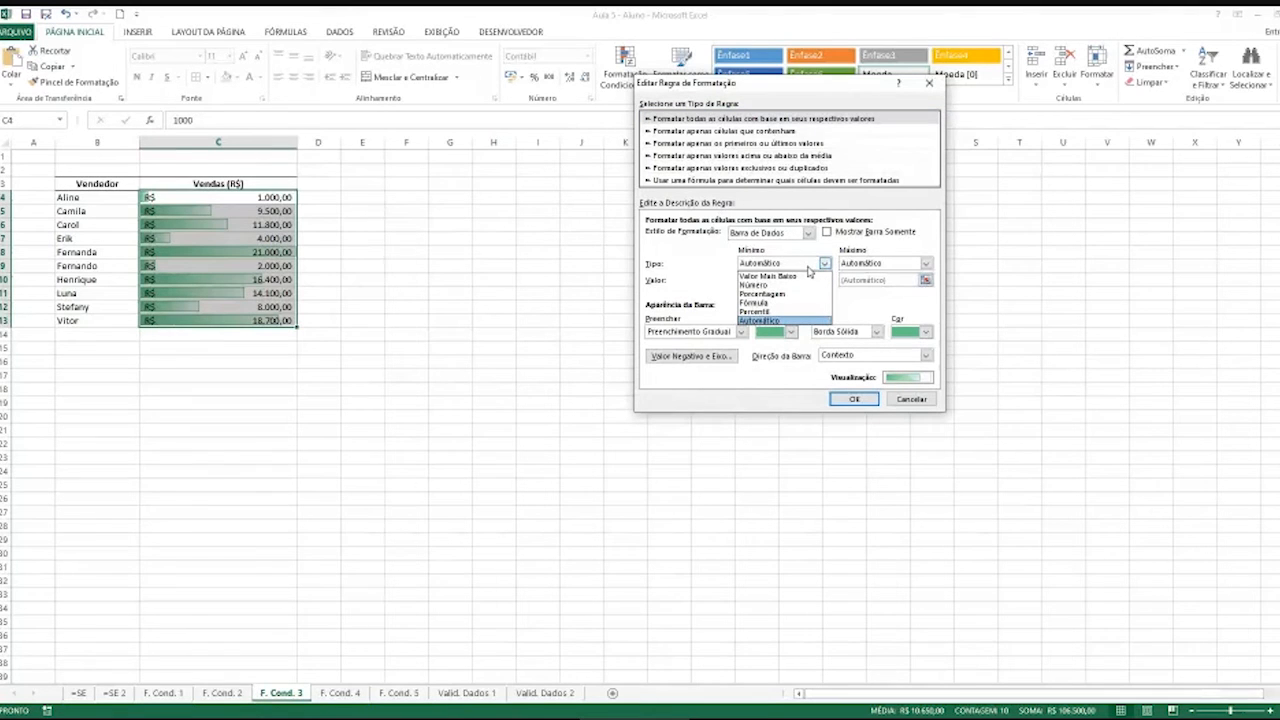
{"action": "left_click", "coordinate": [802, 276]}
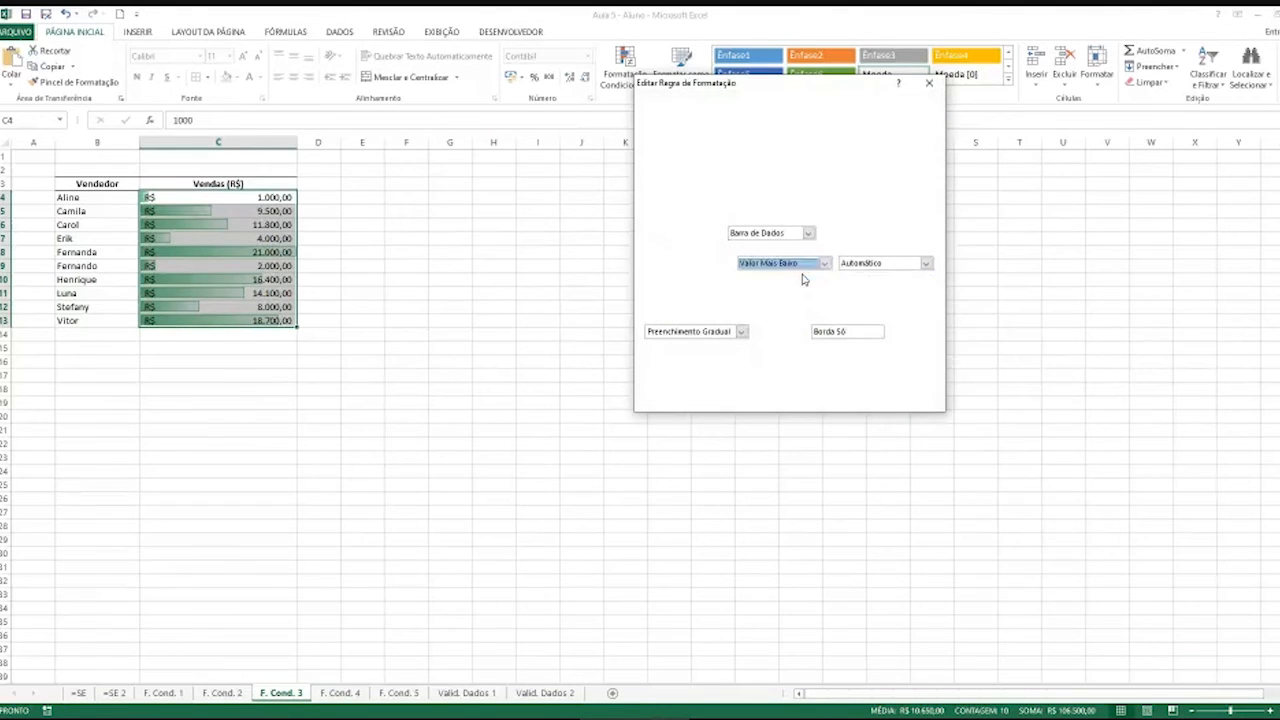
{"action": "left_click", "coordinate": [856, 265]}
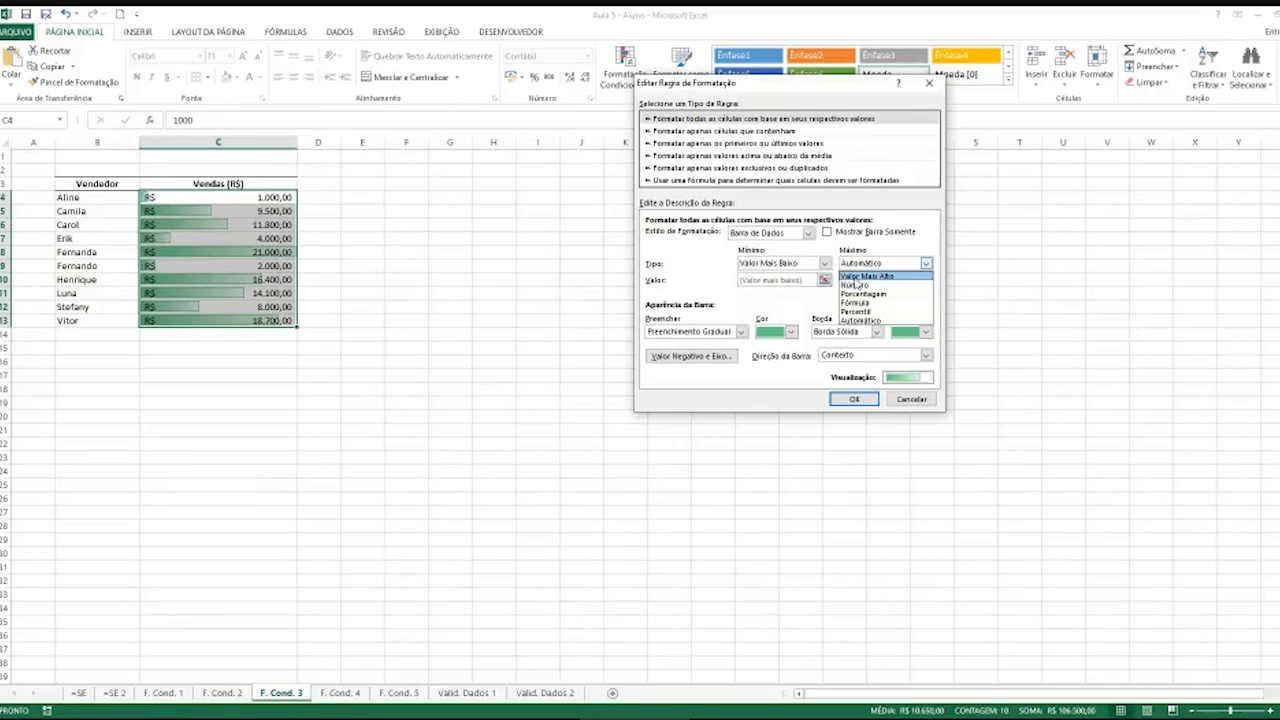
{"action": "left_click", "coordinate": [857, 278]}
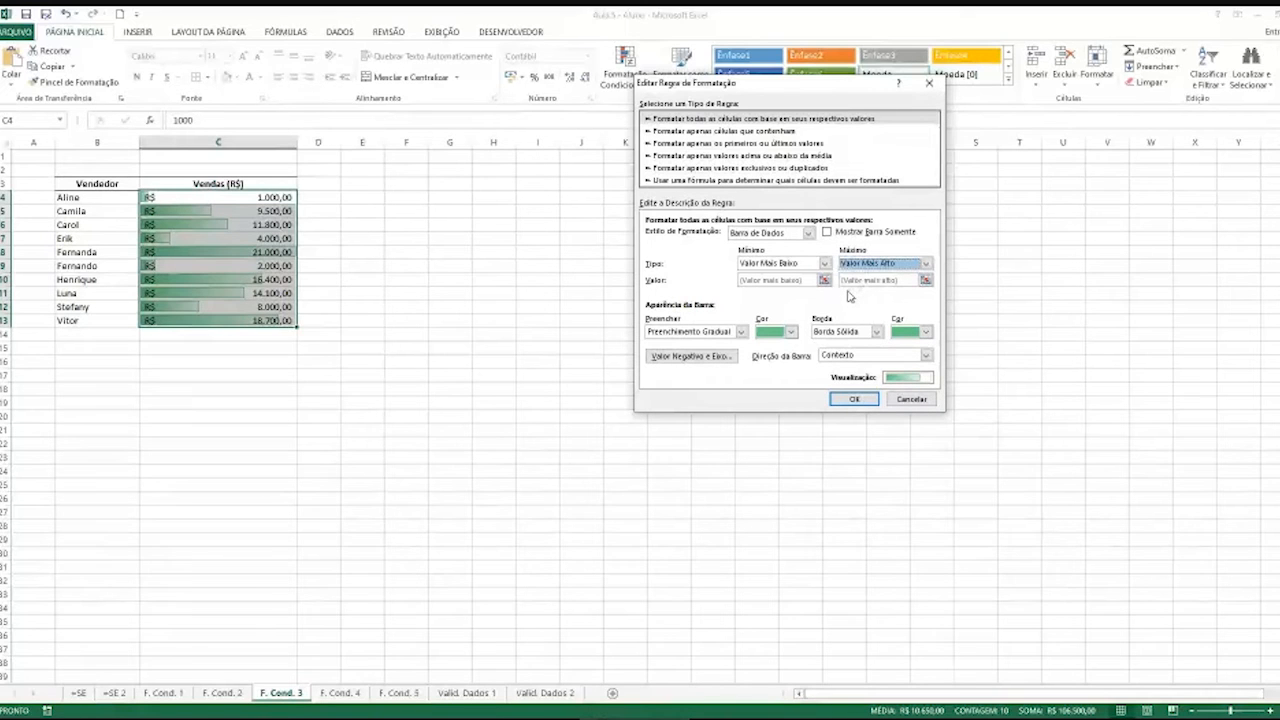
{"action": "left_click", "coordinate": [854, 399]}
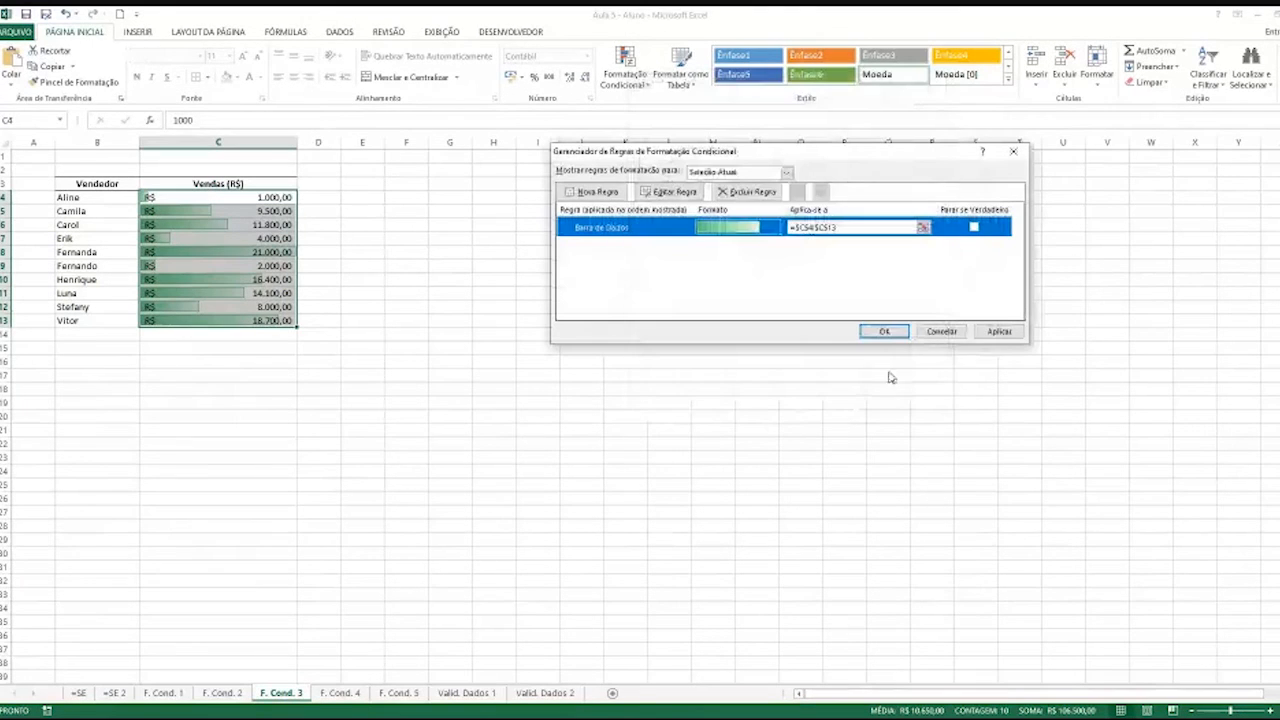
{"action": "left_click", "coordinate": [1013, 333]}
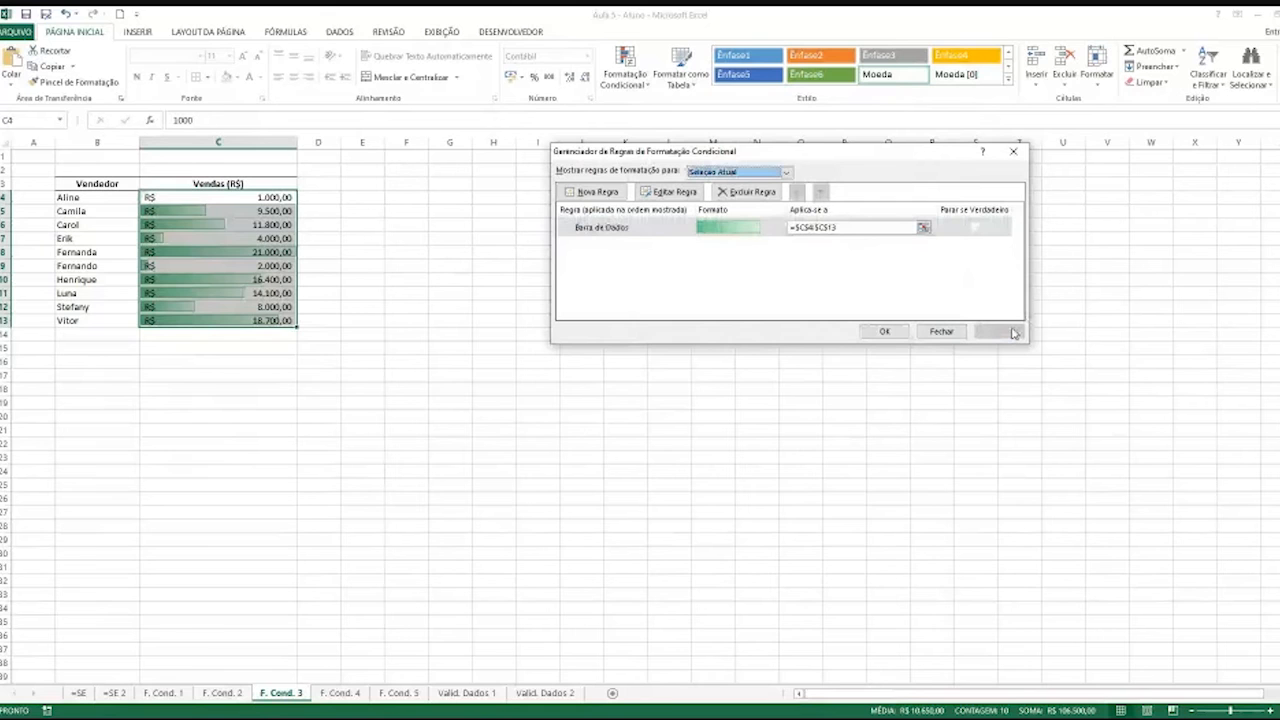
{"action": "left_click", "coordinate": [885, 333]}
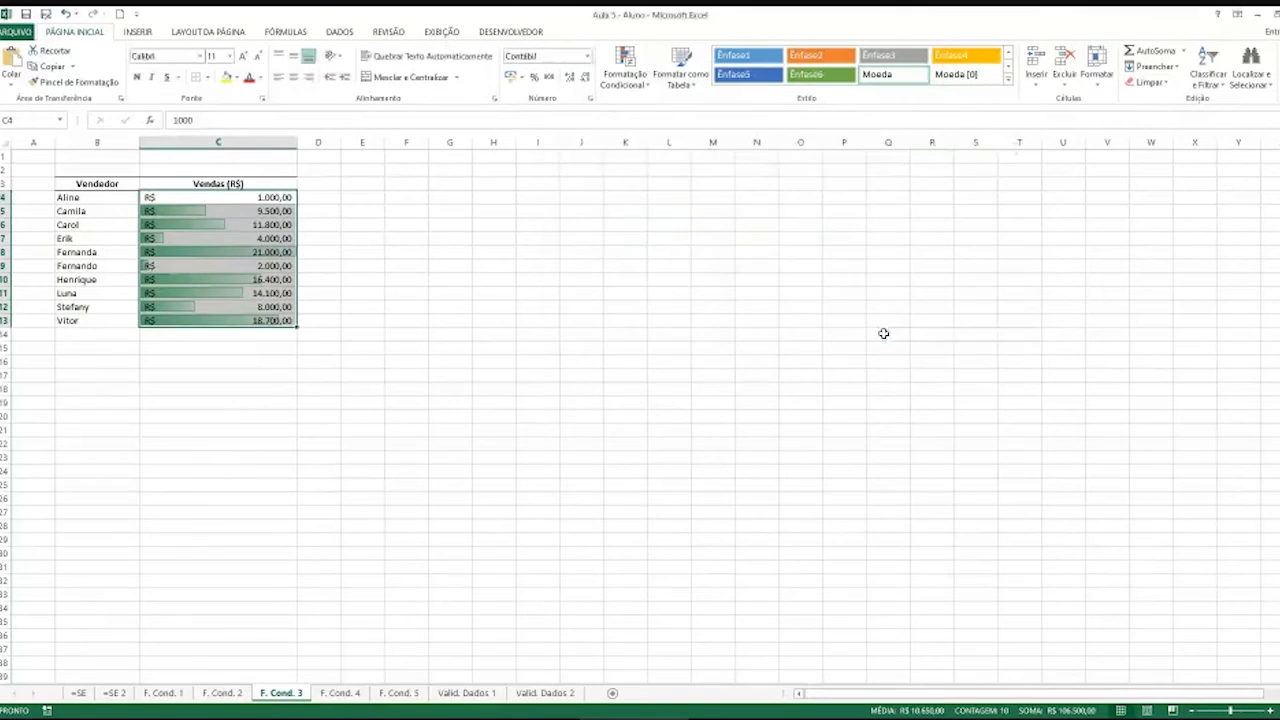
Examine the data bars in C4:C13, comparing the lowest and highest sales with the rest of the column
{"action": "left_click", "coordinate": [322, 307]}
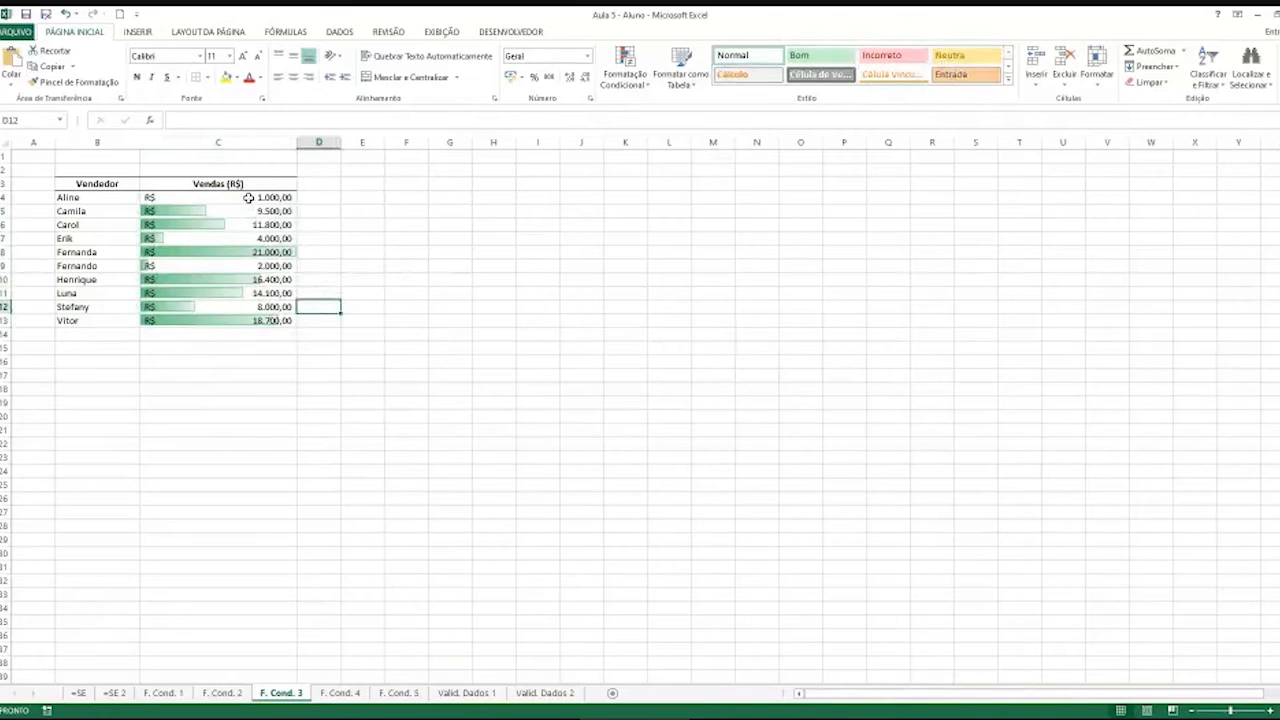
{"action": "left_click_drag", "start_coordinate": [248, 197], "coordinate": [134, 206]}
{"action": "left_click_drag", "start_coordinate": [134, 251], "coordinate": [180, 252]}
{"action": "left_click", "coordinate": [178, 252]}
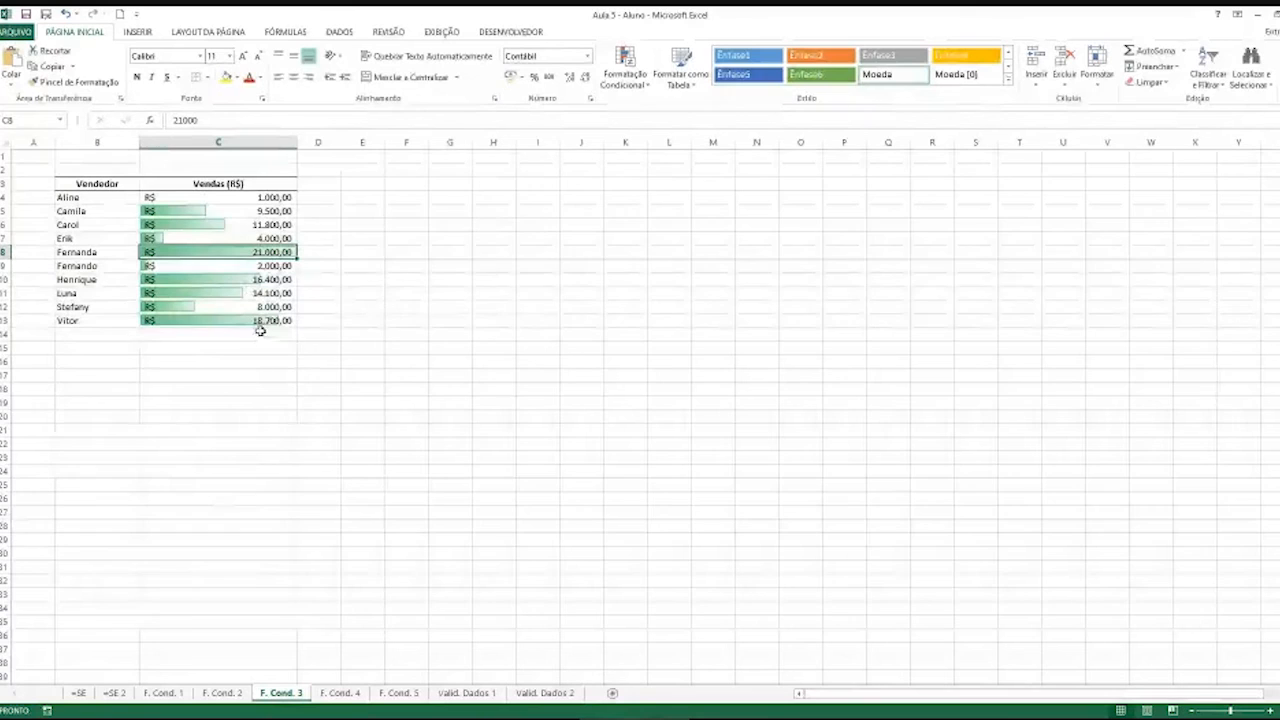
{"action": "left_click_drag", "start_coordinate": [286, 199], "coordinate": [278, 321]}
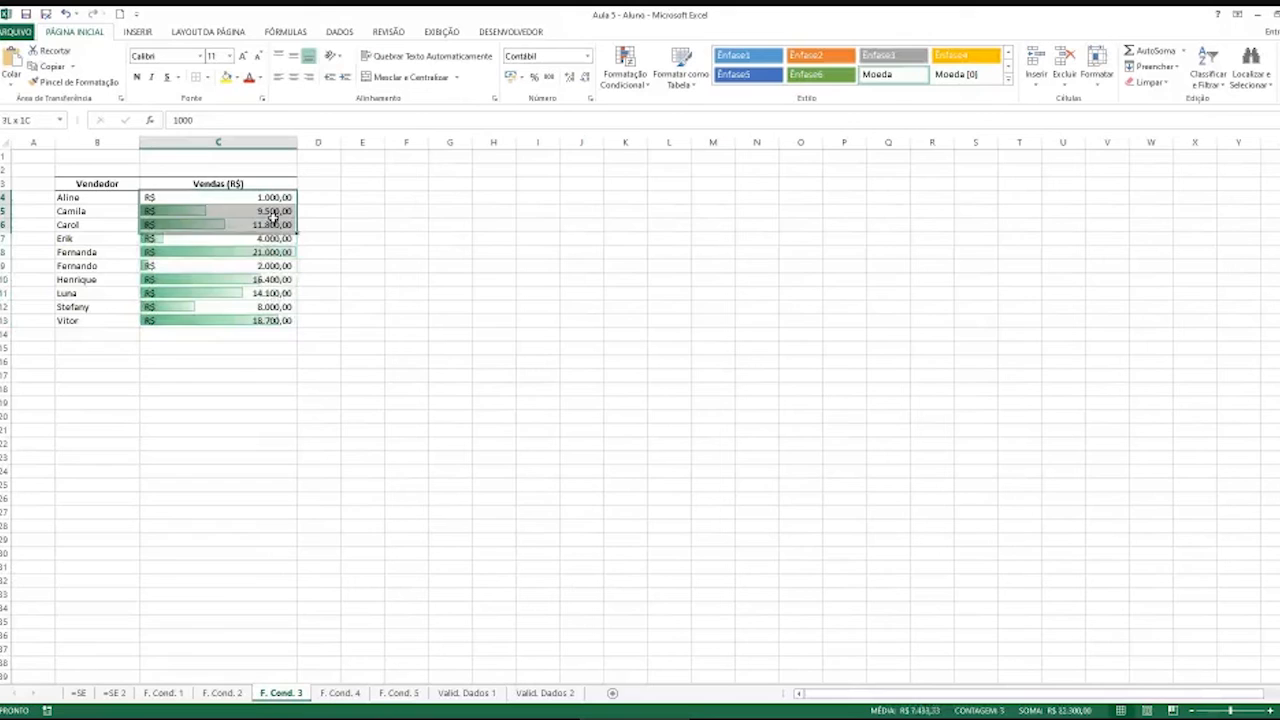
{"action": "left_click_drag", "start_coordinate": [261, 319], "coordinate": [260, 199]}
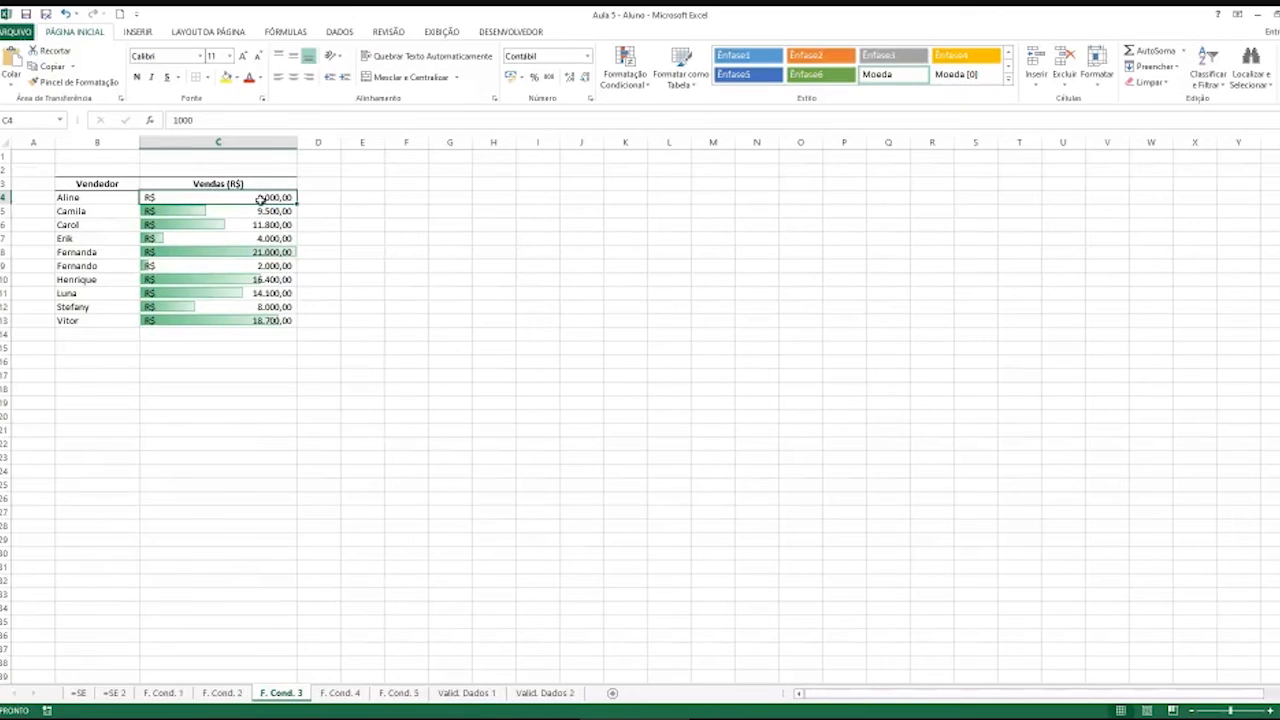
Sort the seller table B4:C13 by sales from smallest to largest
{"action": "left_click_drag", "start_coordinate": [261, 199], "coordinate": [126, 306]}
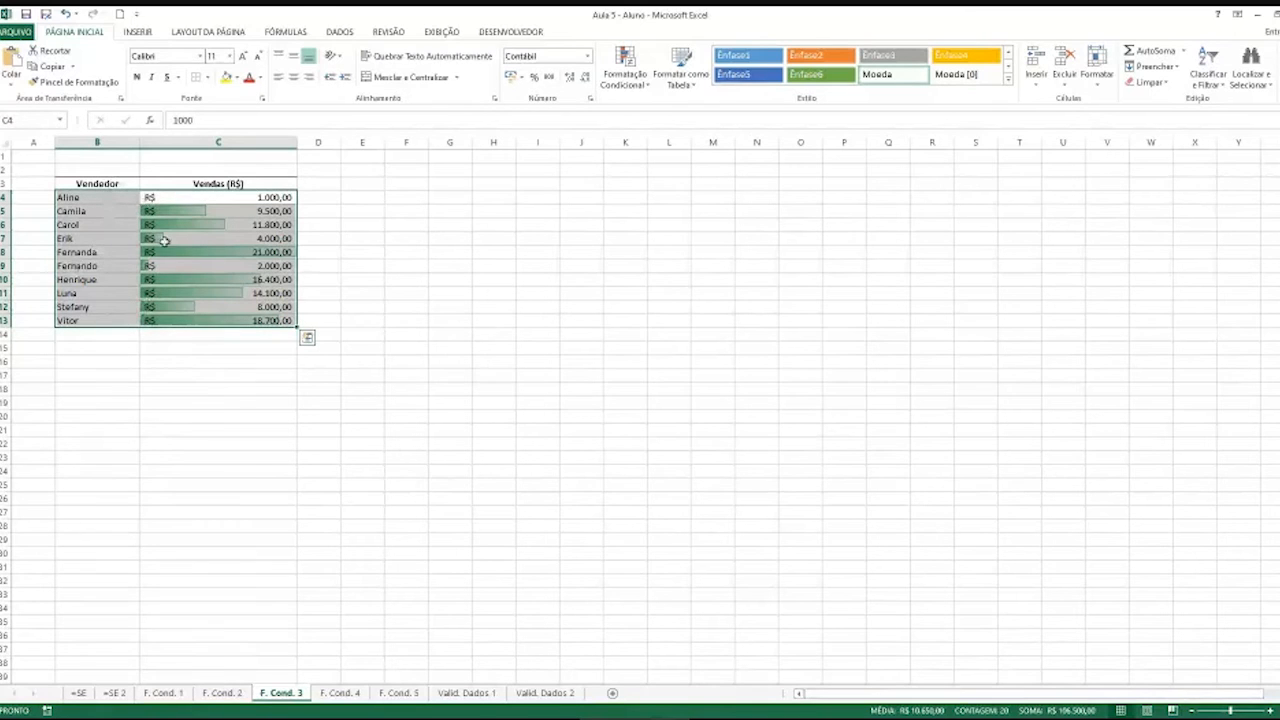
{"action": "right_click", "coordinate": [248, 256]}
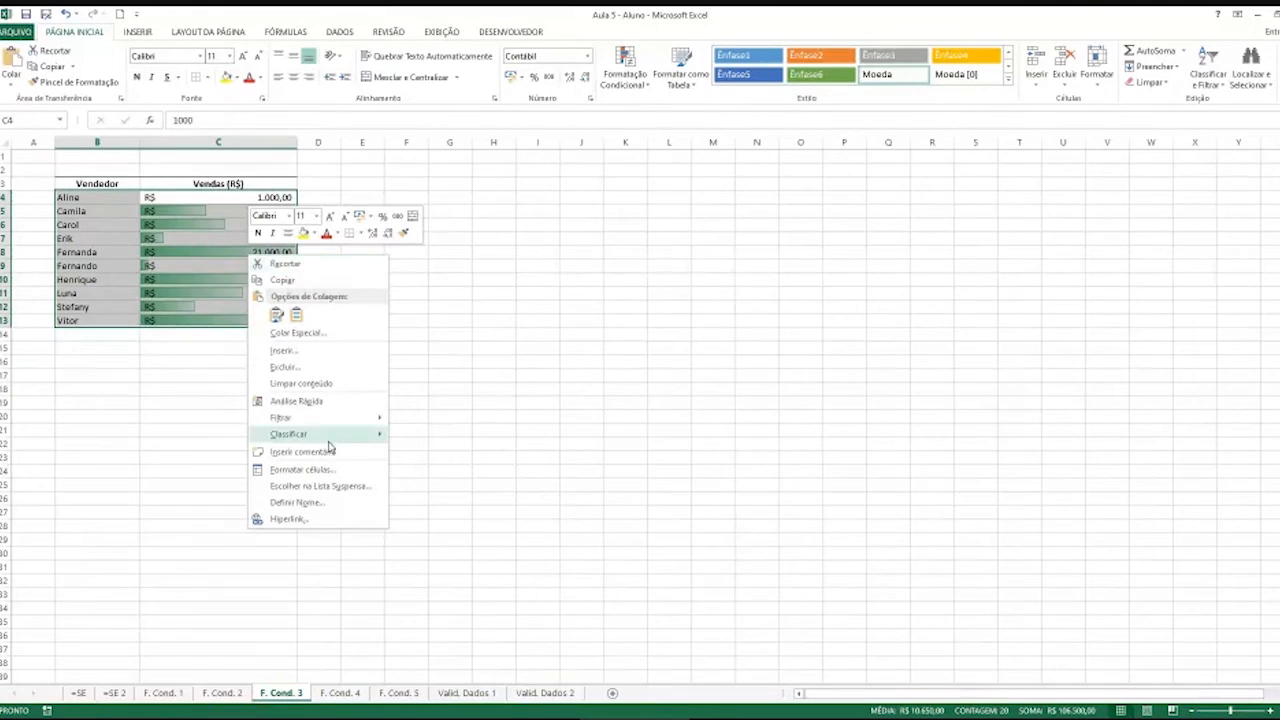
{"action": "mouse_move", "coordinate": [326, 438]}
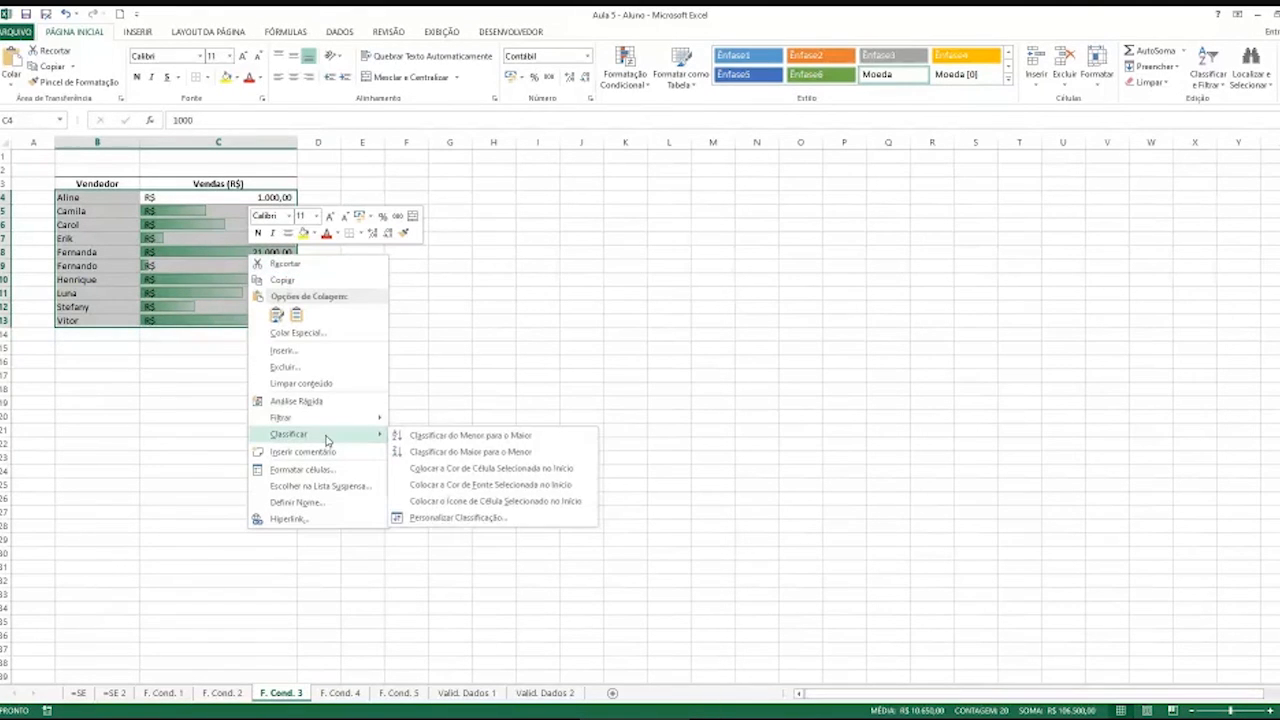
{"action": "left_click", "coordinate": [405, 438]}
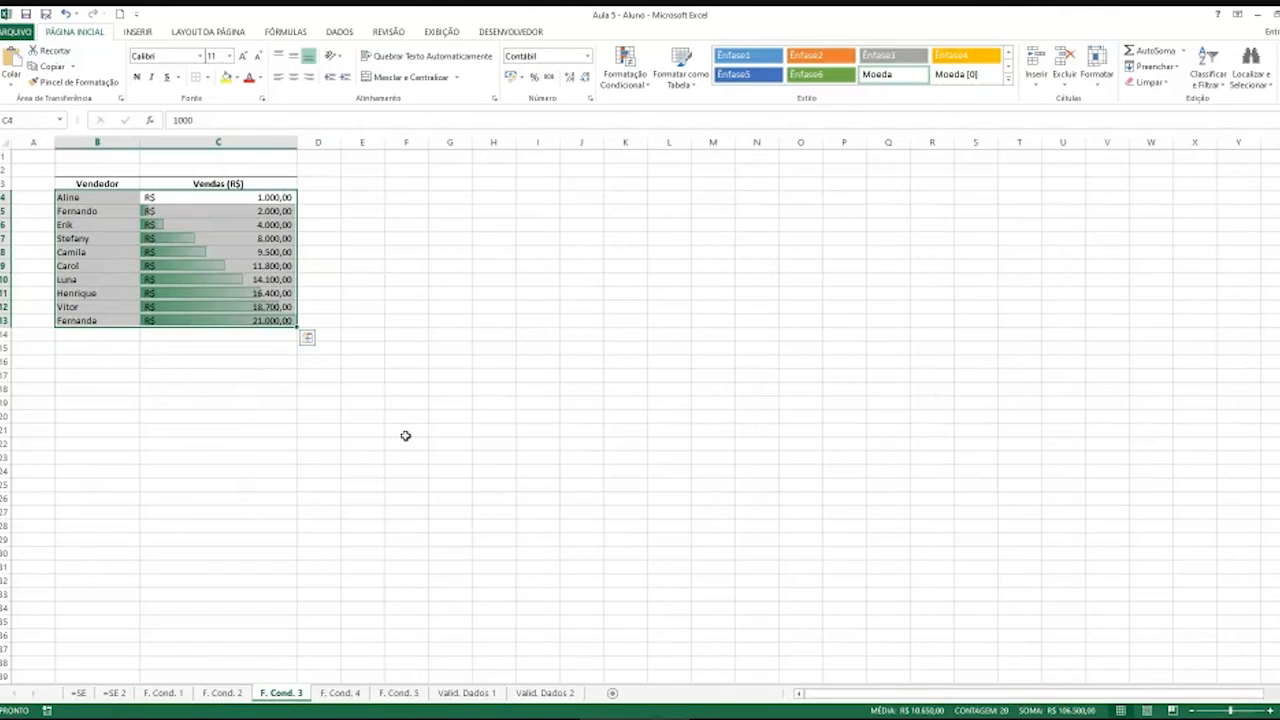
{"action": "left_click", "coordinate": [373, 281]}
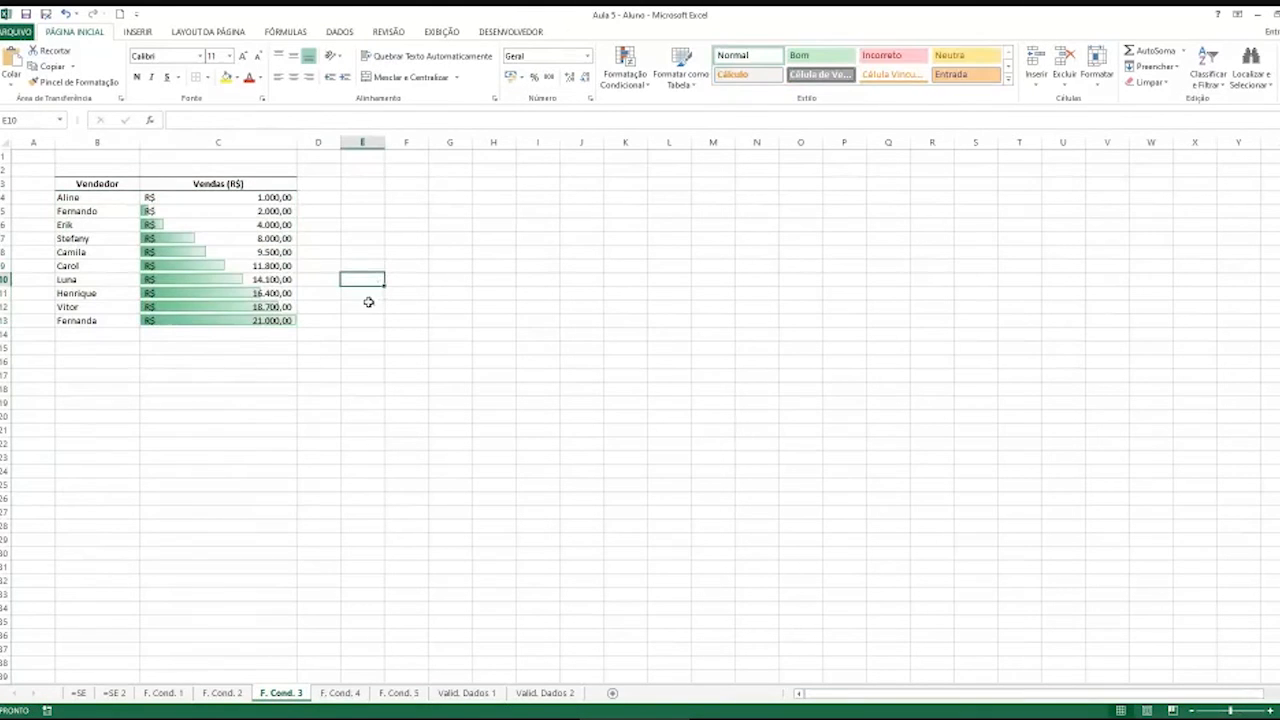
Check the sorted sales column and its data bars from the first seller's row to the last
{"action": "left_click", "coordinate": [233, 195]}
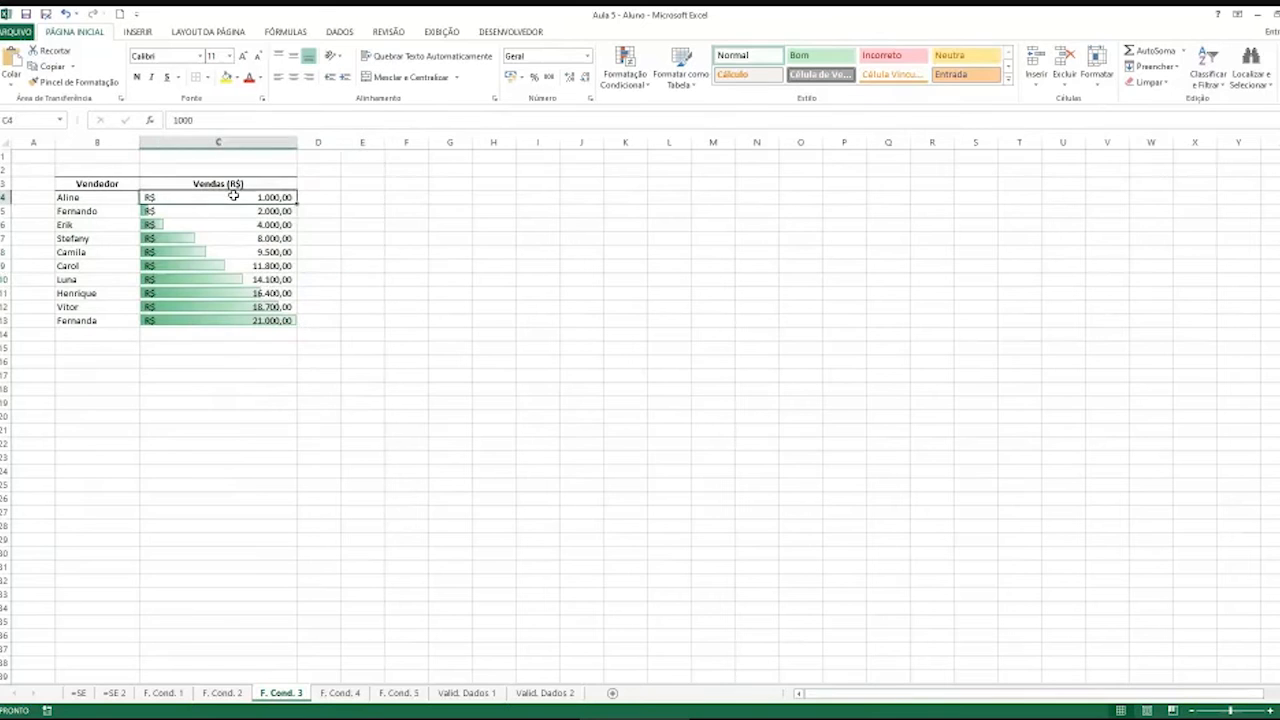
{"action": "left_click_drag", "start_coordinate": [234, 204], "coordinate": [229, 320]}
{"action": "left_click", "coordinate": [262, 202]}
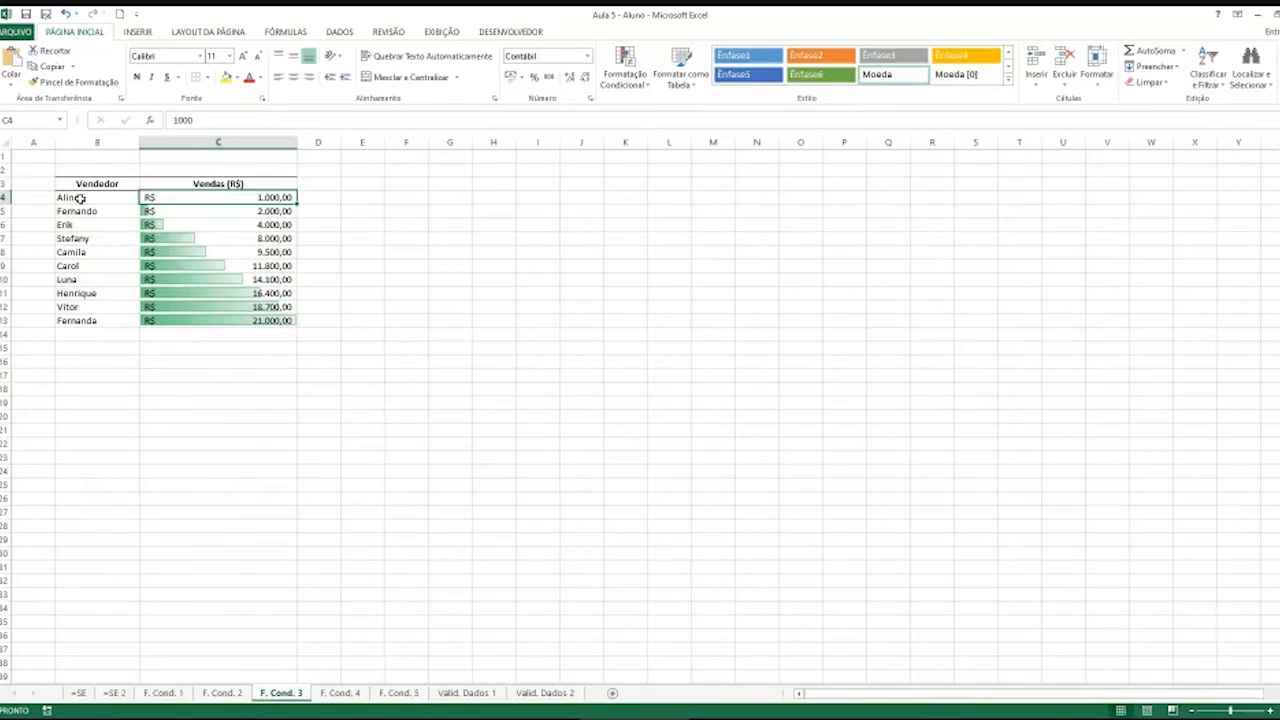
{"action": "left_click", "coordinate": [123, 321]}
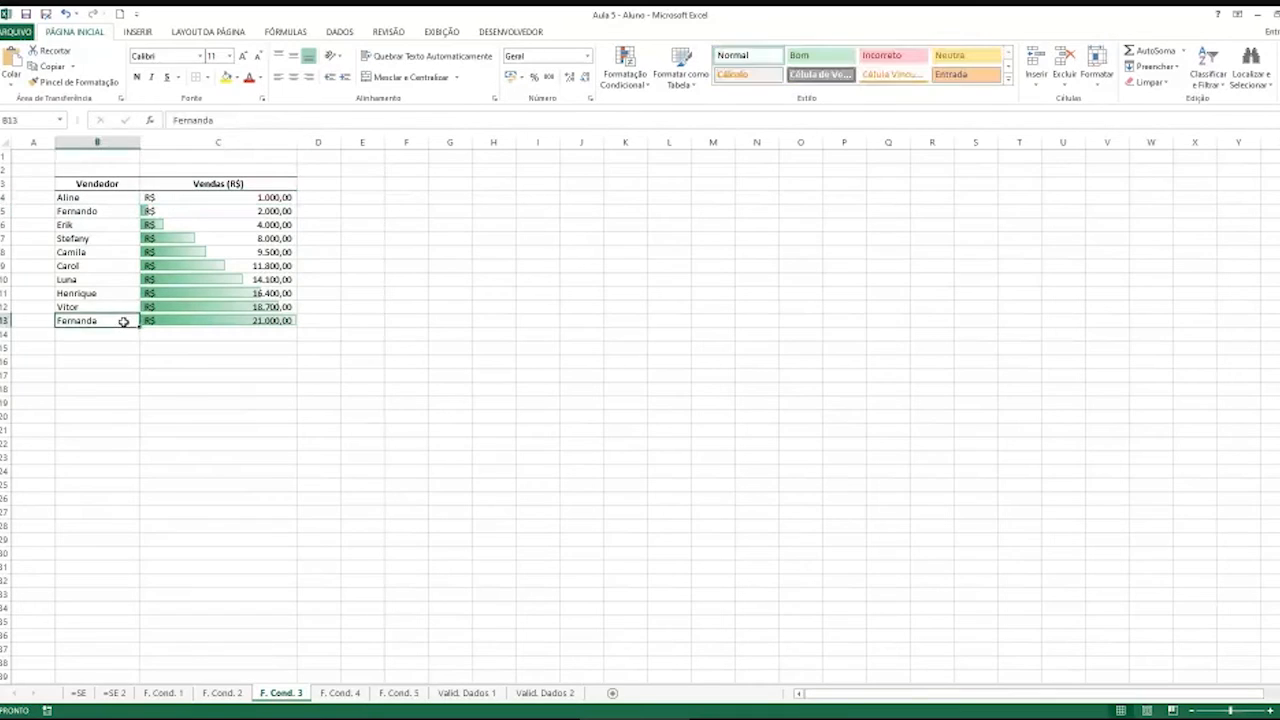
{"action": "left_click", "coordinate": [147, 318]}
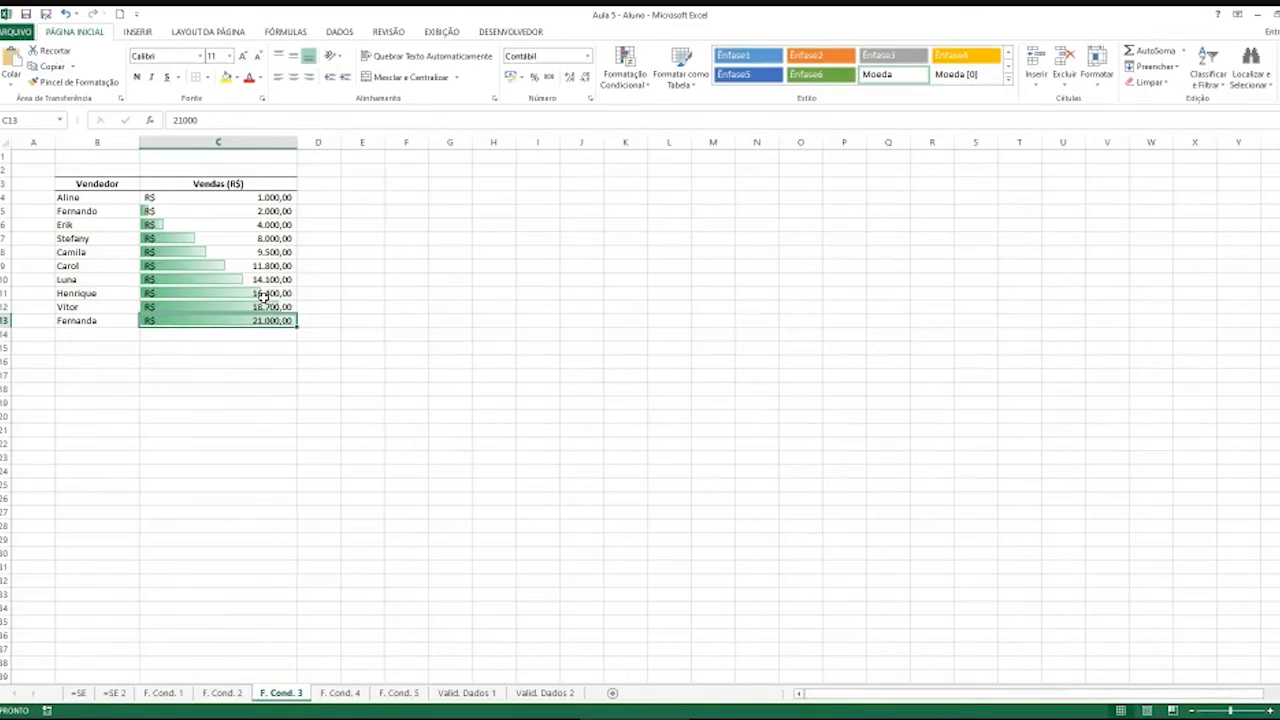
Open sheet F. Cond. 4, view the same sheet in the Aula 5 - Professor workbook, and return to Aula 5 - Aluno
{"action": "left_click", "coordinate": [340, 693]}
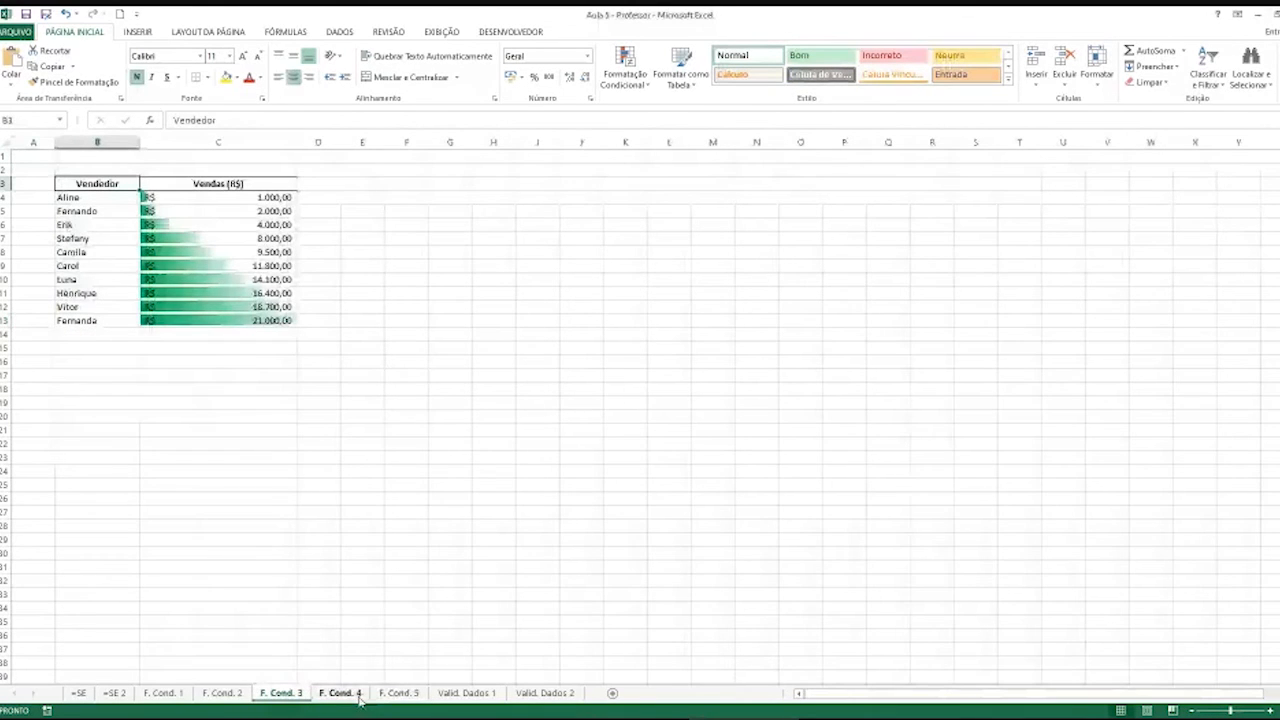
{"action": "left_click", "coordinate": [358, 697]}
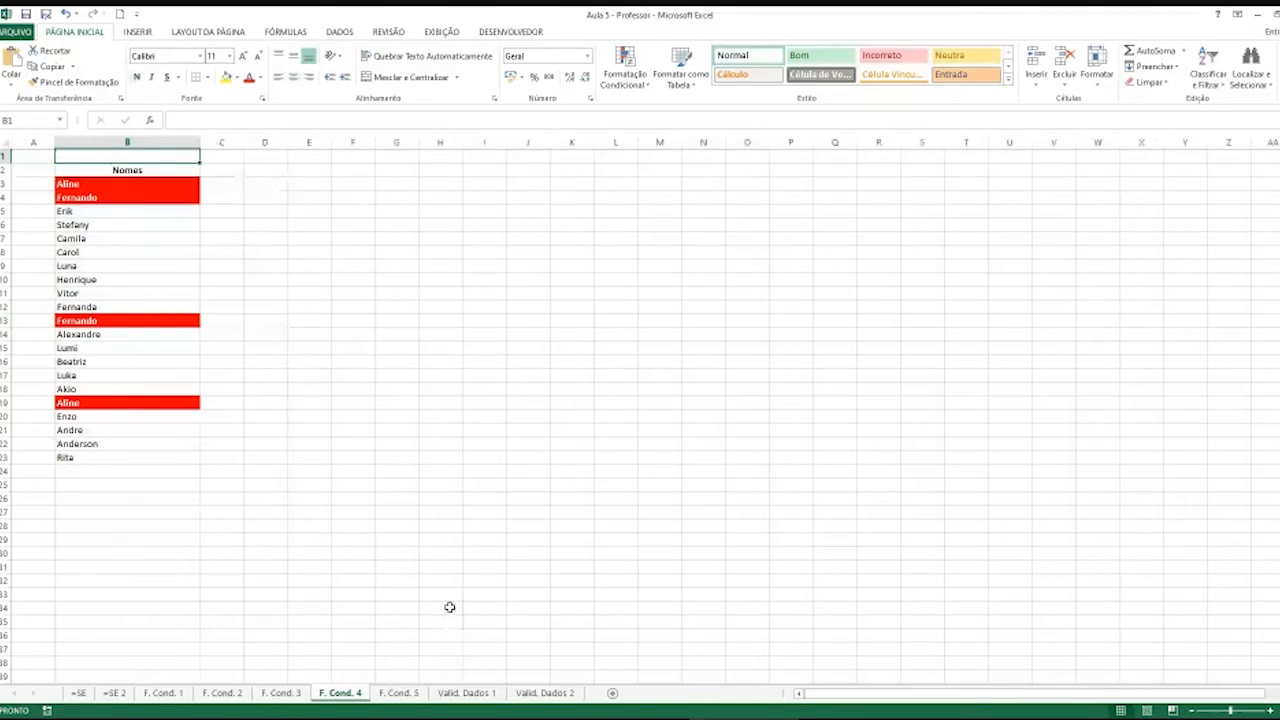
{"action": "left_click", "coordinate": [612, 670]}
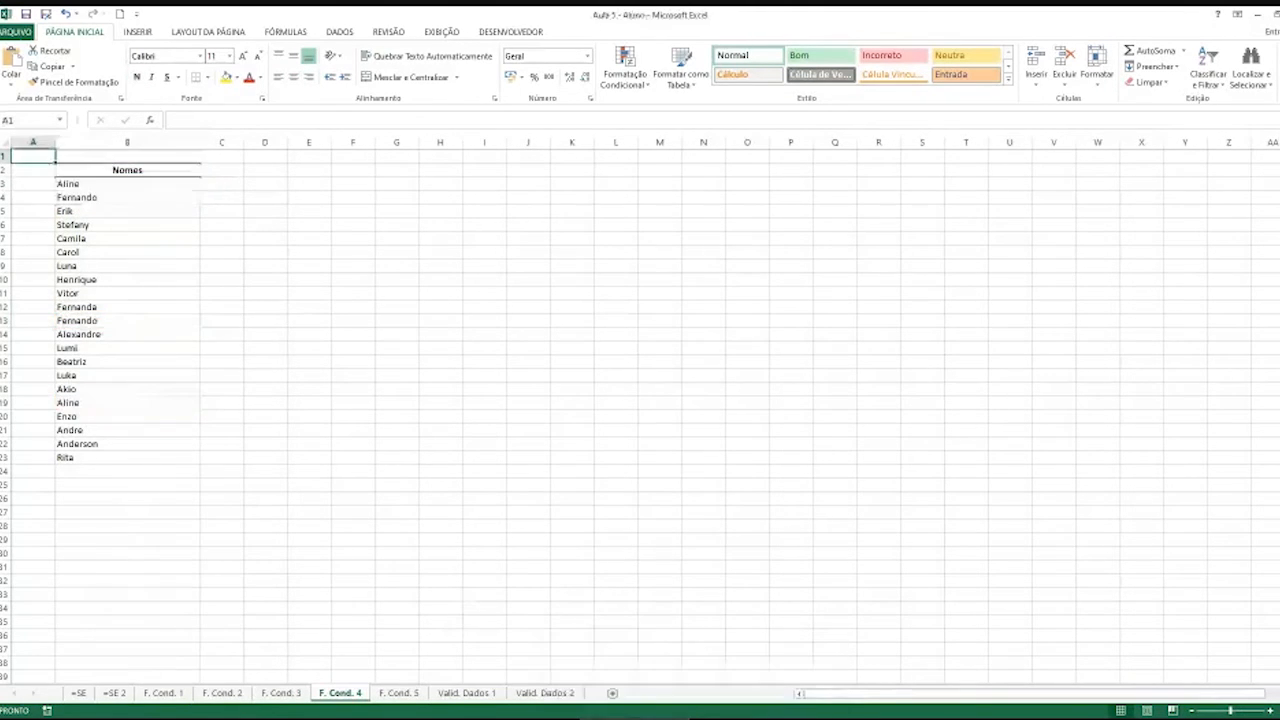
Return to sheet F. Cond. 3 and sort the seller table B4:C13 by sales from largest to smallest
{"action": "left_click", "coordinate": [281, 692]}
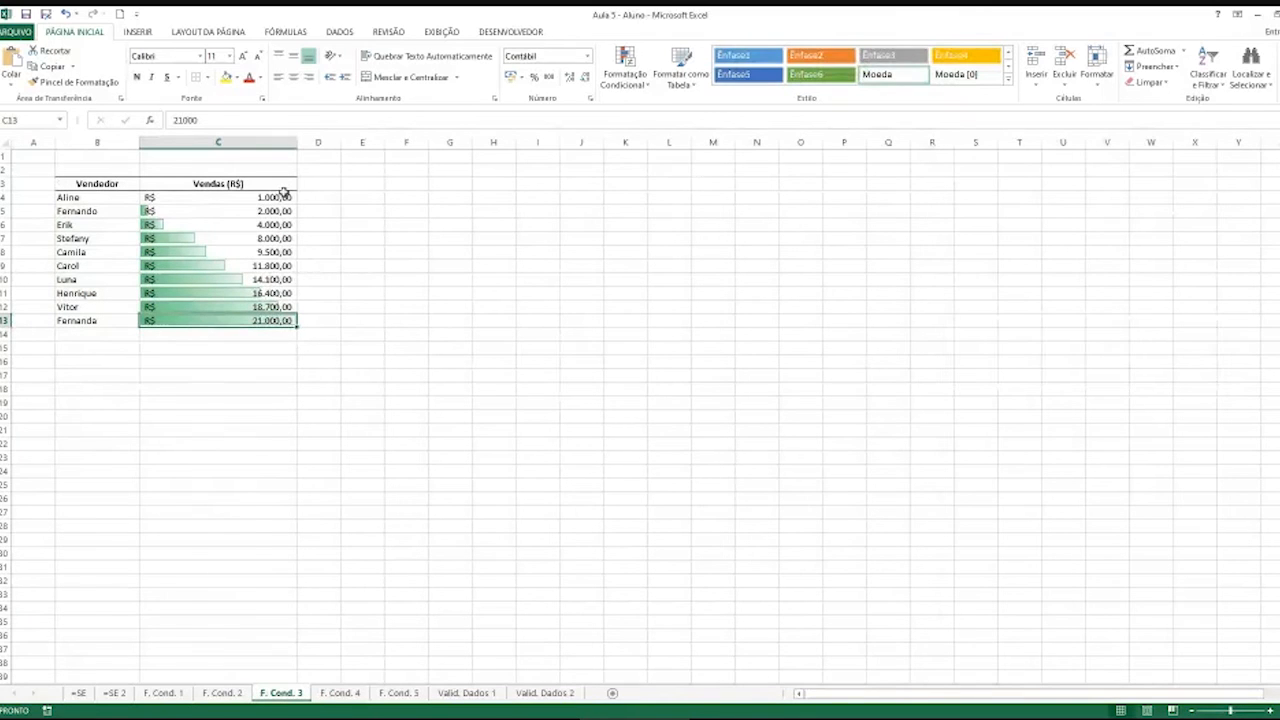
{"action": "left_click_drag", "start_coordinate": [285, 196], "coordinate": [118, 315]}
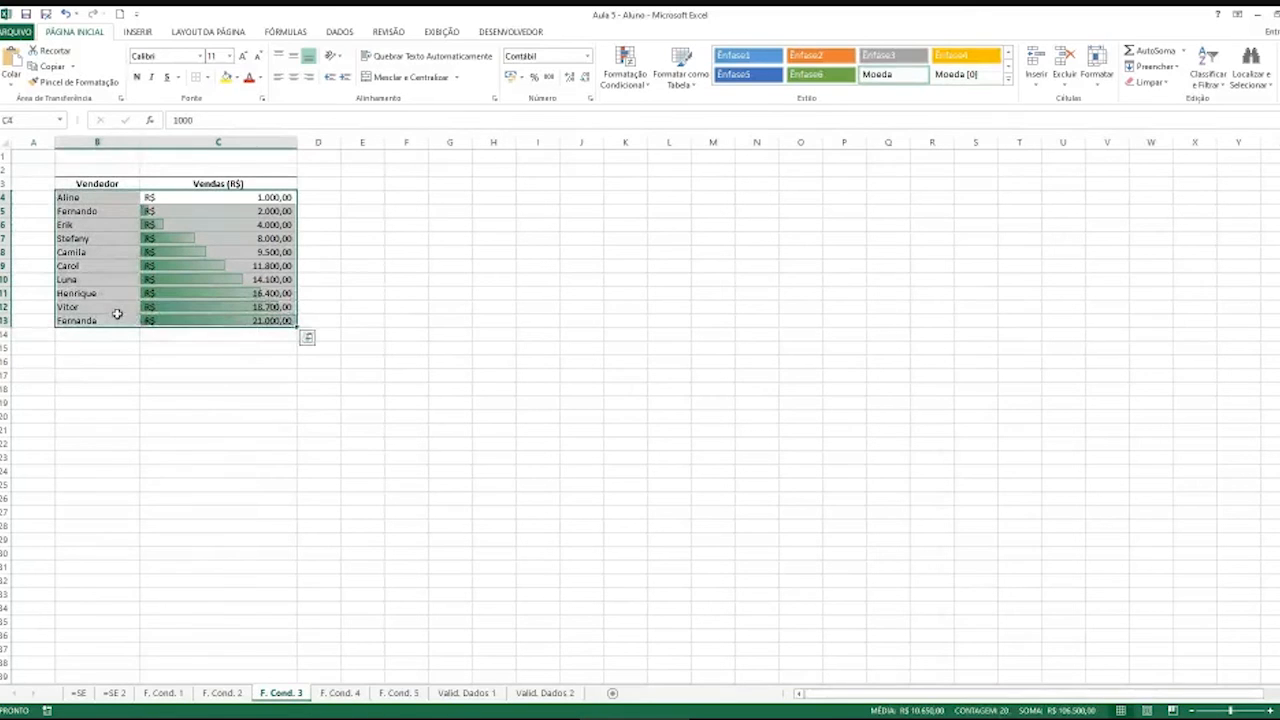
{"action": "right_click", "coordinate": [215, 246]}
{"action": "mouse_move", "coordinate": [283, 429]}
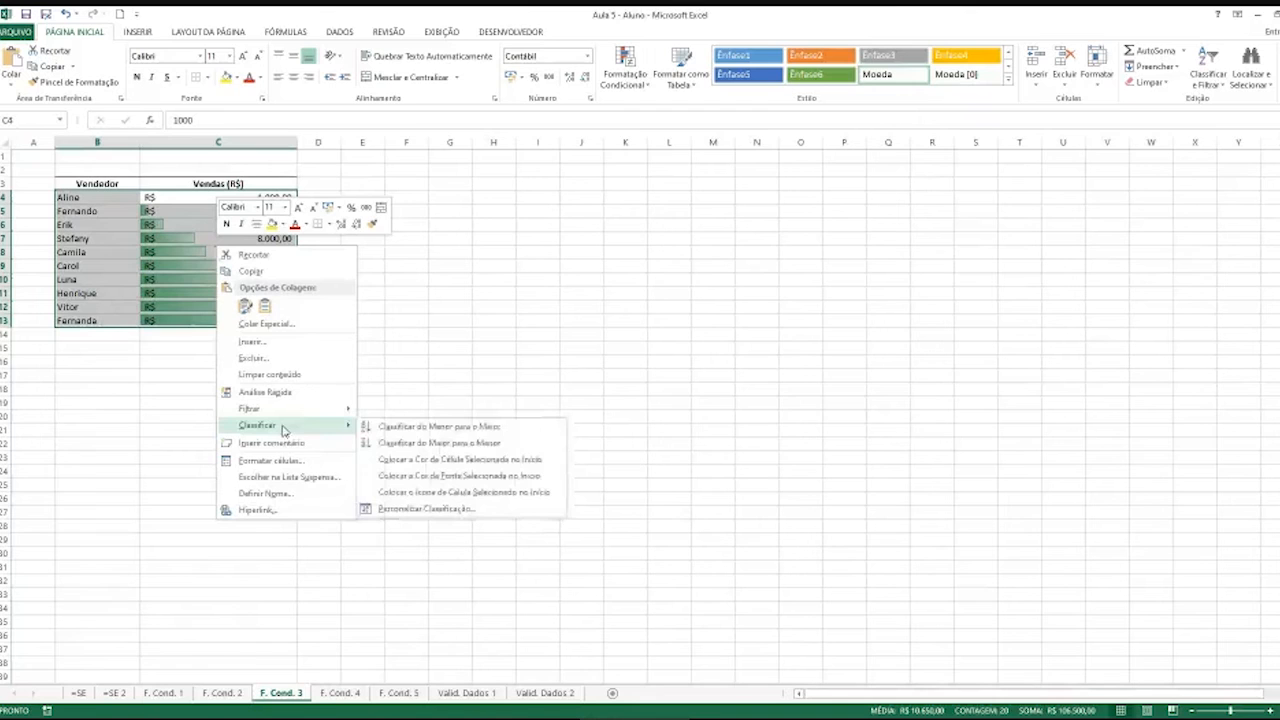
{"action": "left_click", "coordinate": [413, 443]}
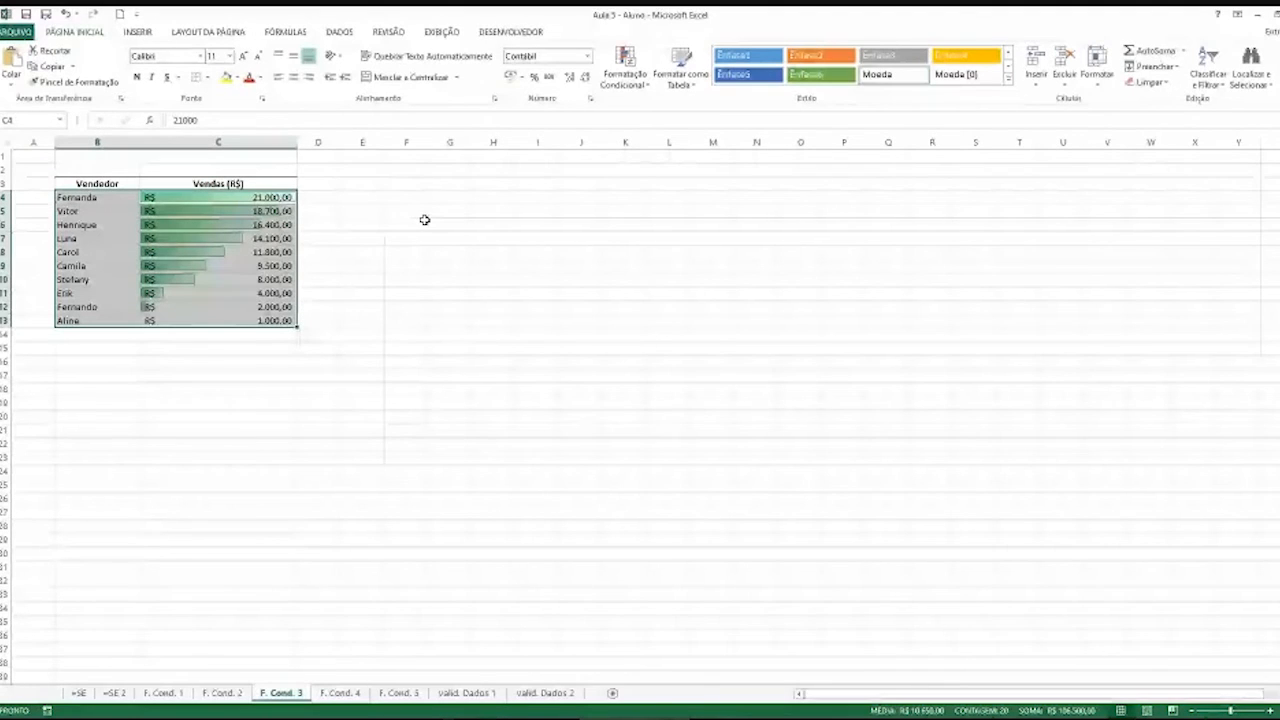
{"action": "left_click", "coordinate": [311, 199]}
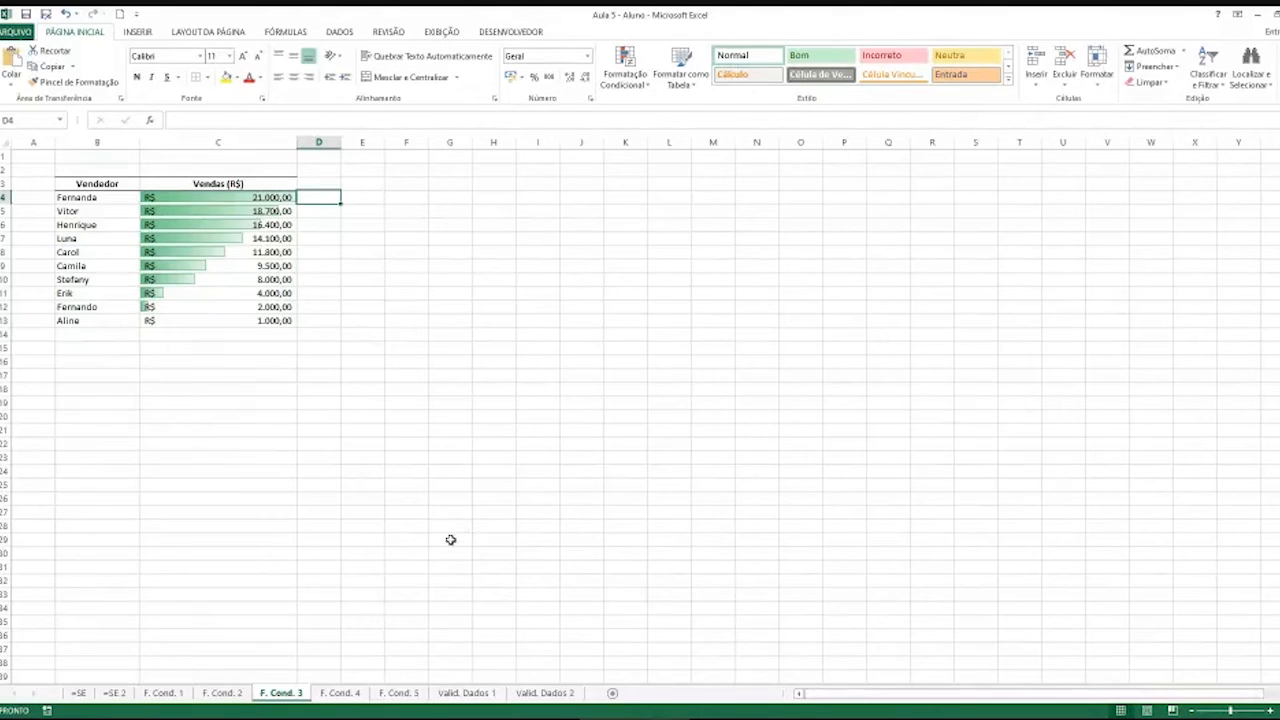
Open sheet F. Cond. 4, examine the highlighted duplicate names in Aula 5 - Professor, and return to the name list in Aula 5 - Aluno
{"action": "left_click", "coordinate": [356, 695]}
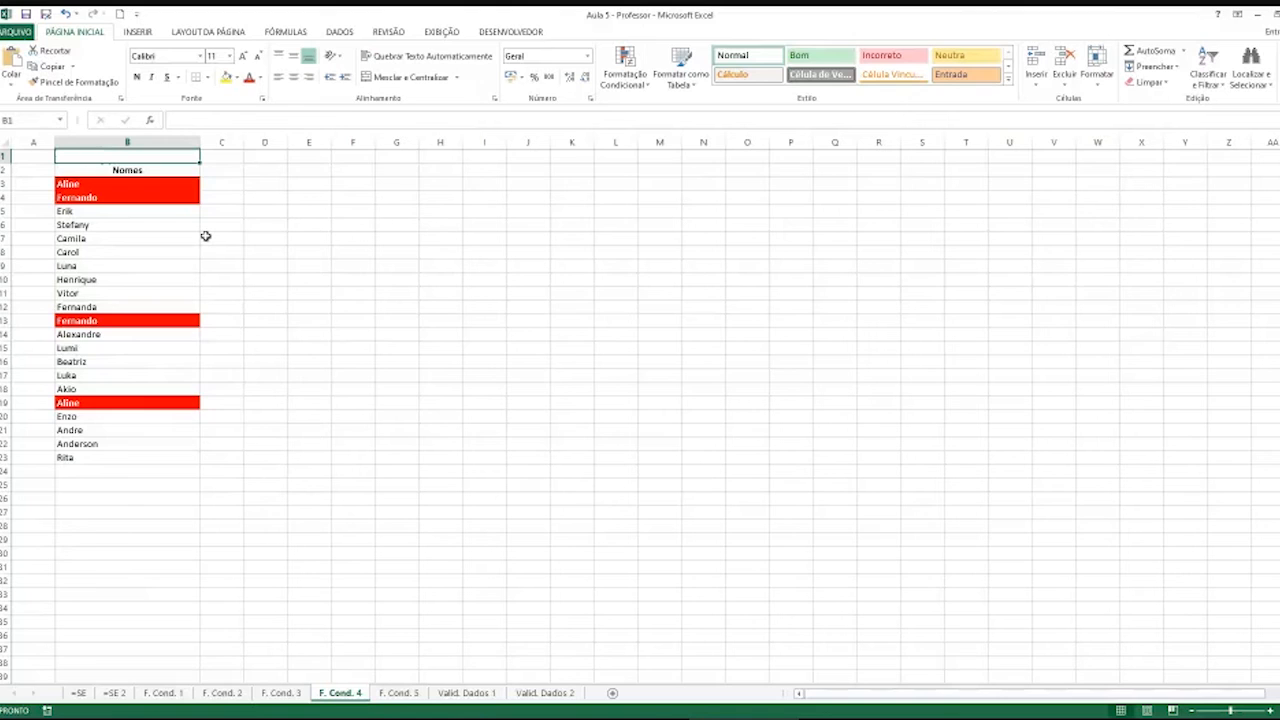
{"action": "left_click", "coordinate": [166, 184]}
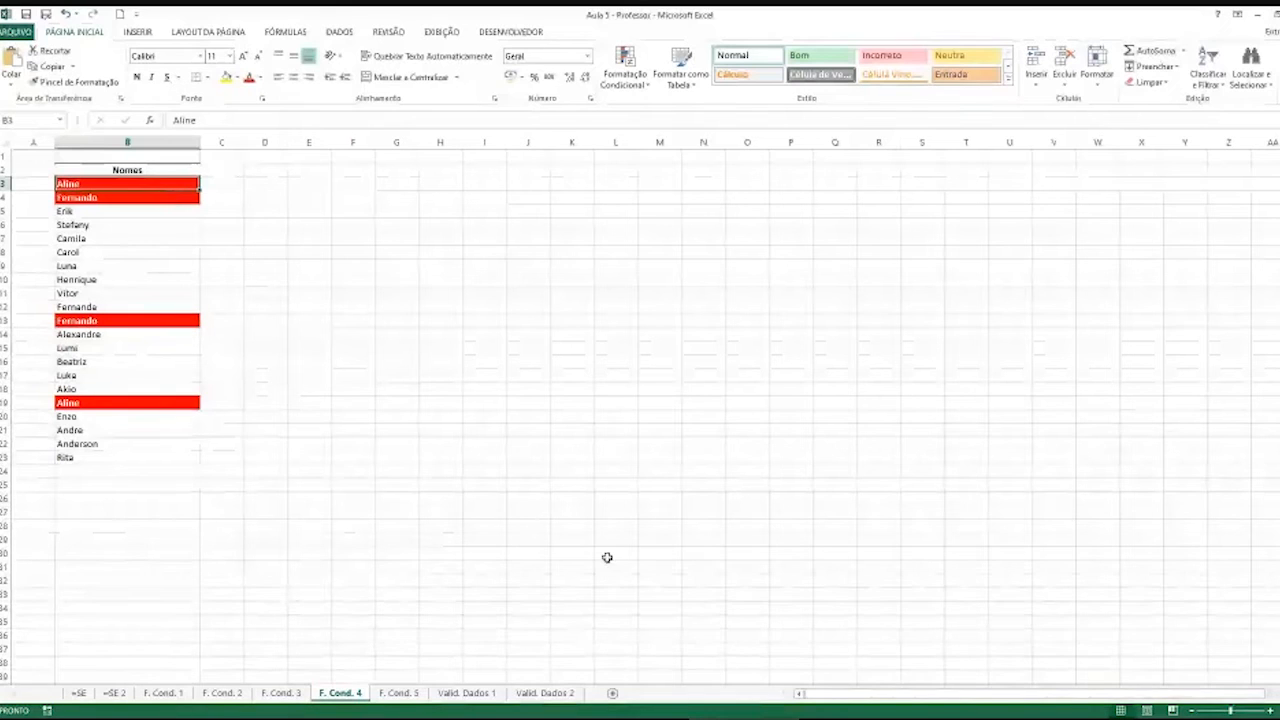
{"action": "left_click", "coordinate": [635, 718]}
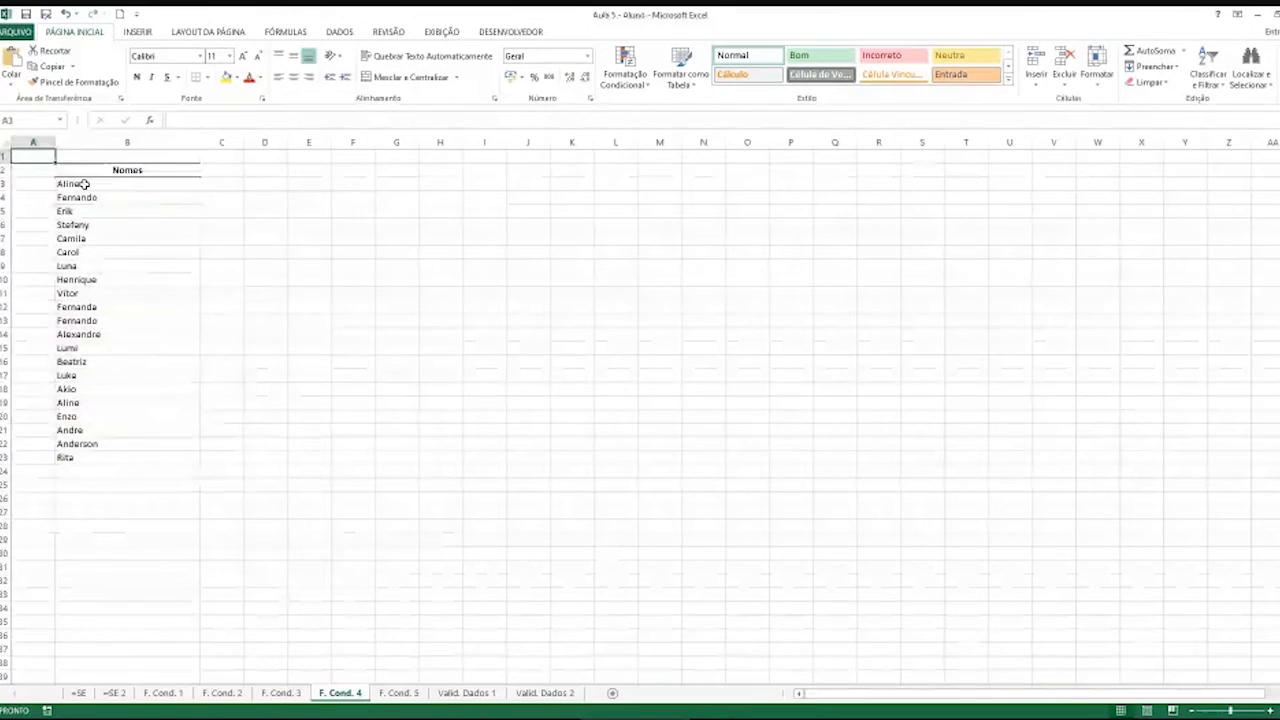
{"action": "left_click_drag", "start_coordinate": [76, 184], "coordinate": [108, 198]}
{"action": "left_click", "coordinate": [108, 198]}
{"action": "left_click", "coordinate": [114, 183]}
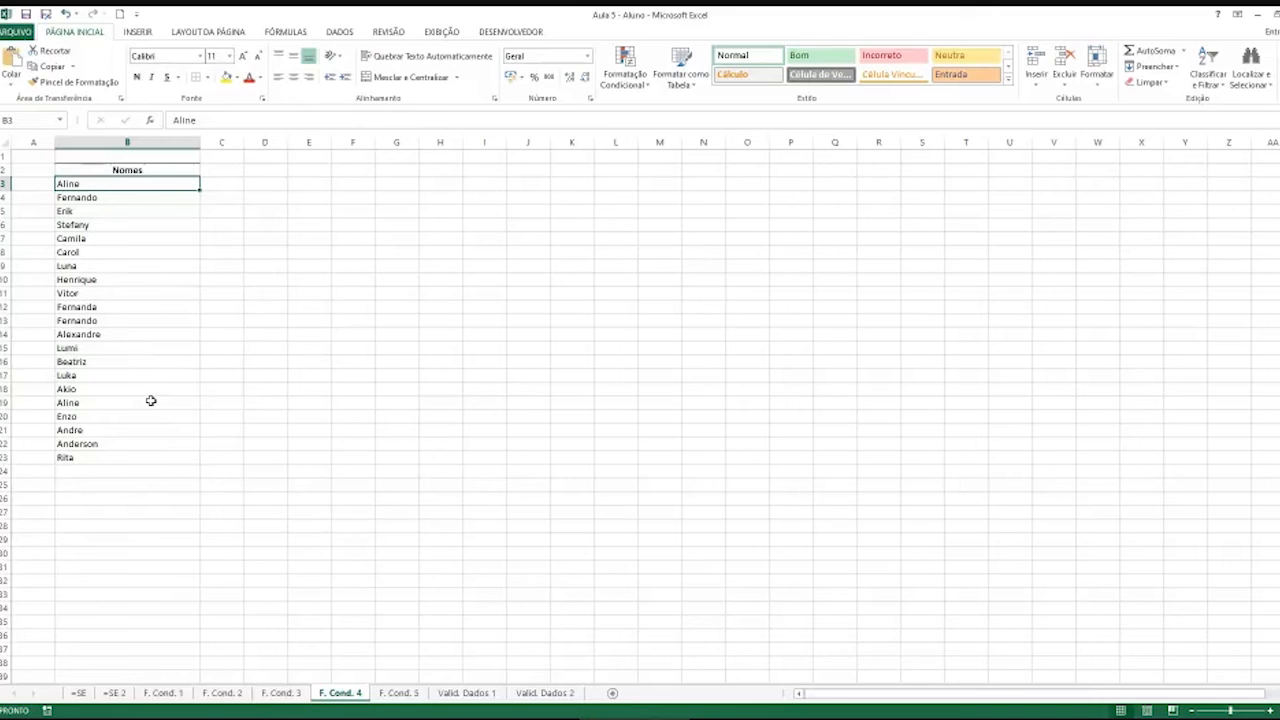
Create a new conditional formatting rule for the names in B3:B23 that formats duplicate values (valores duplicados)
{"action": "left_click_drag", "start_coordinate": [89, 186], "coordinate": [89, 452]}
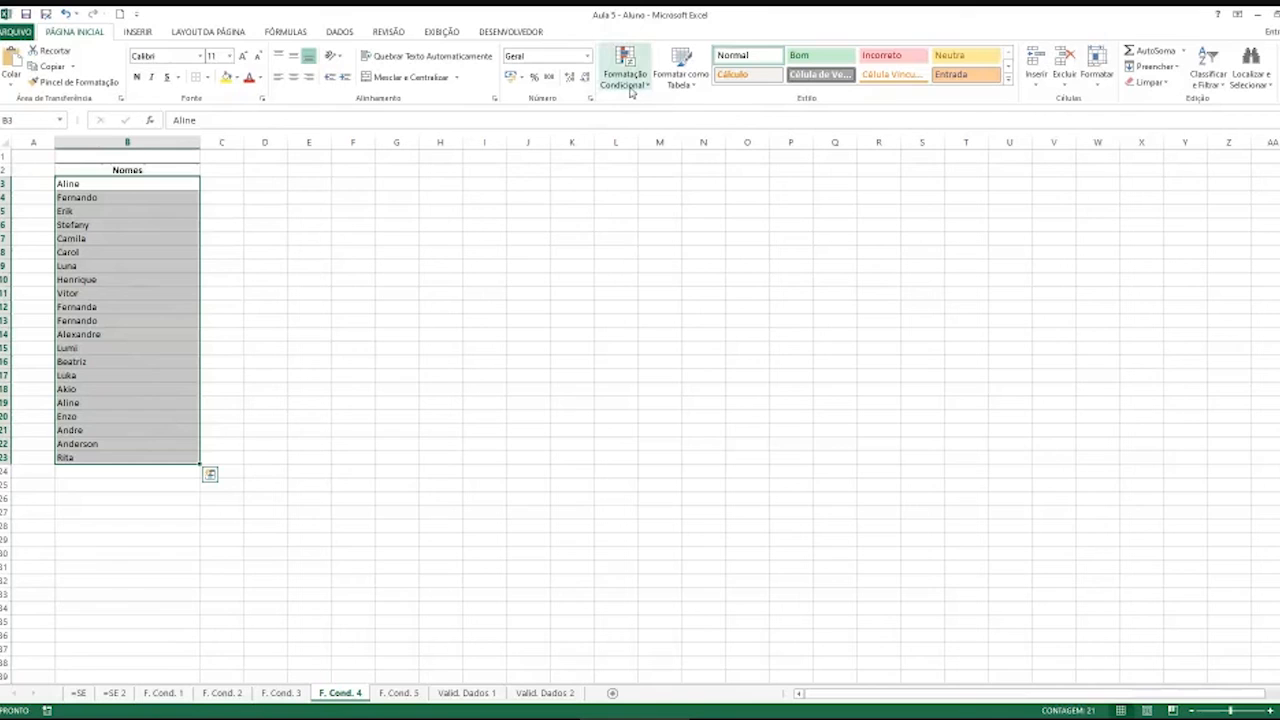
{"action": "left_click", "coordinate": [628, 78]}
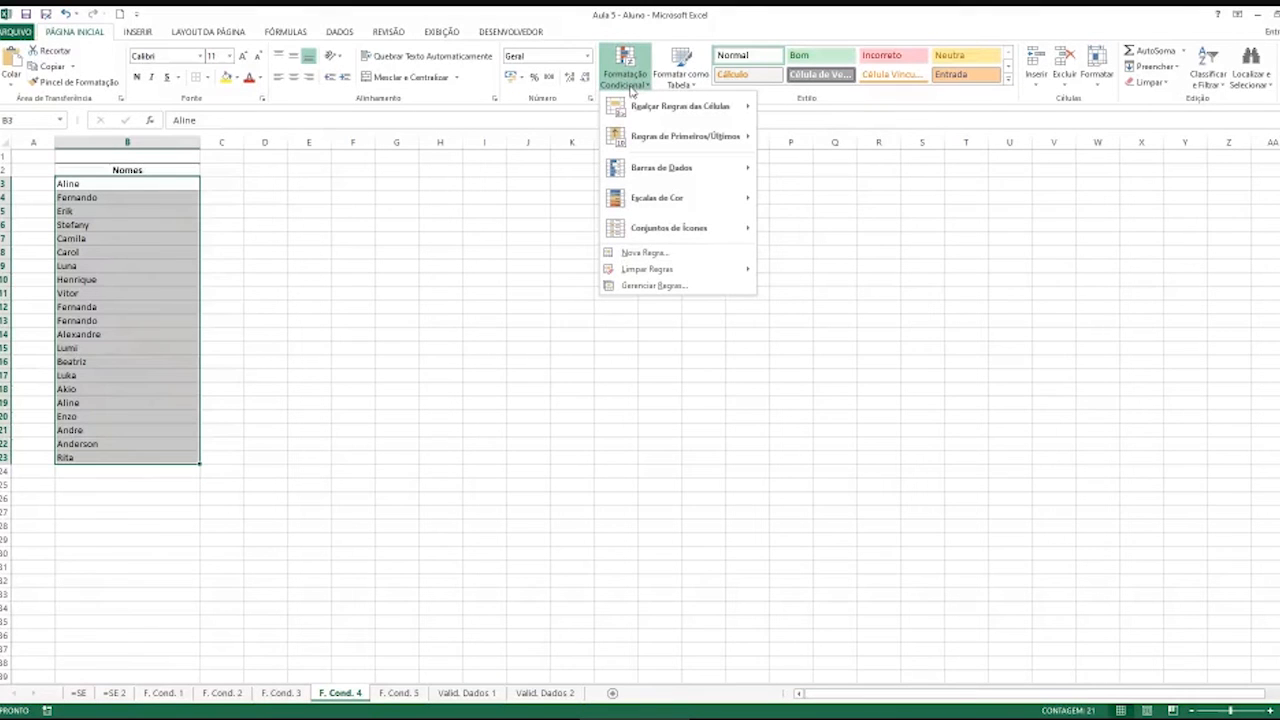
{"action": "left_click", "coordinate": [625, 286]}
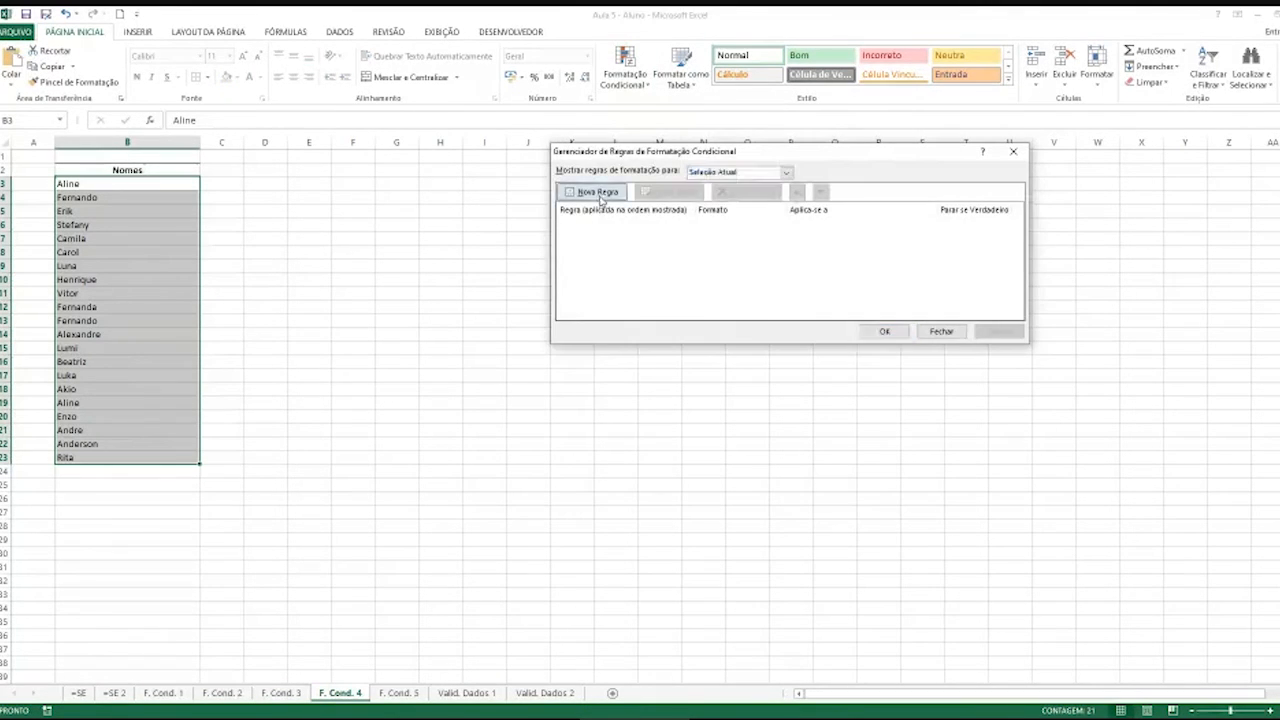
{"action": "left_click", "coordinate": [599, 192]}
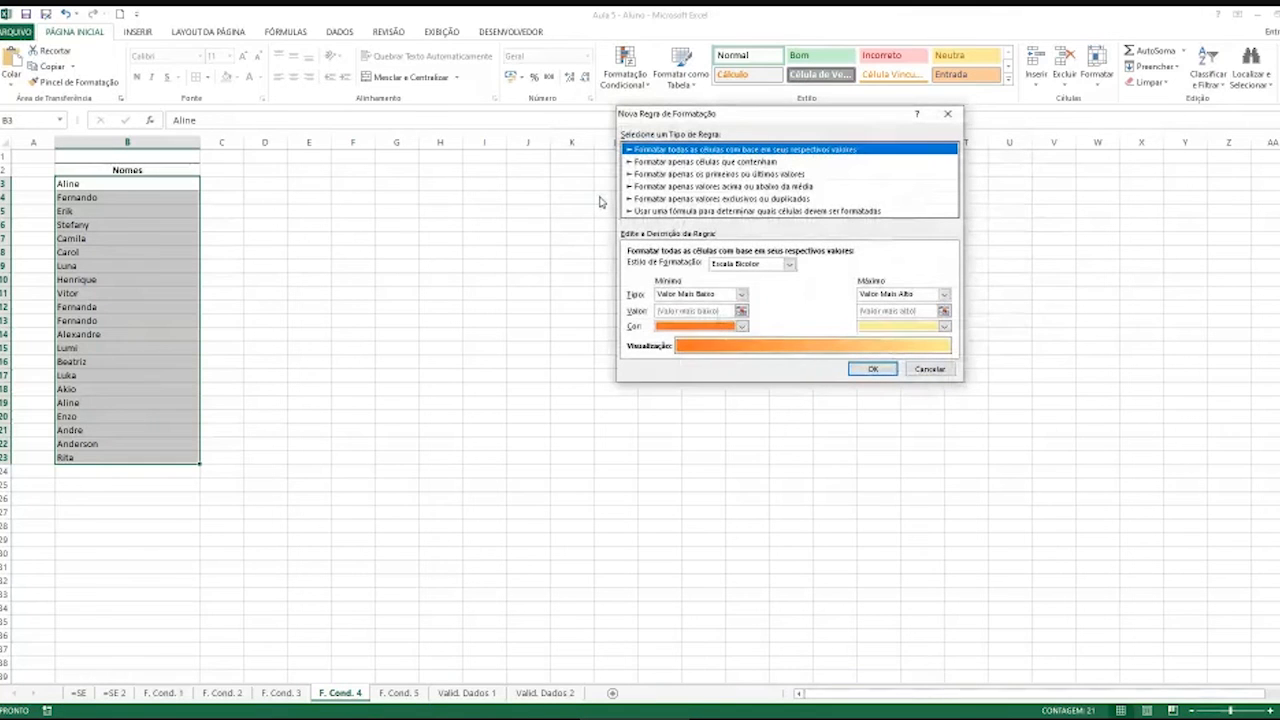
{"action": "left_click", "coordinate": [667, 199]}
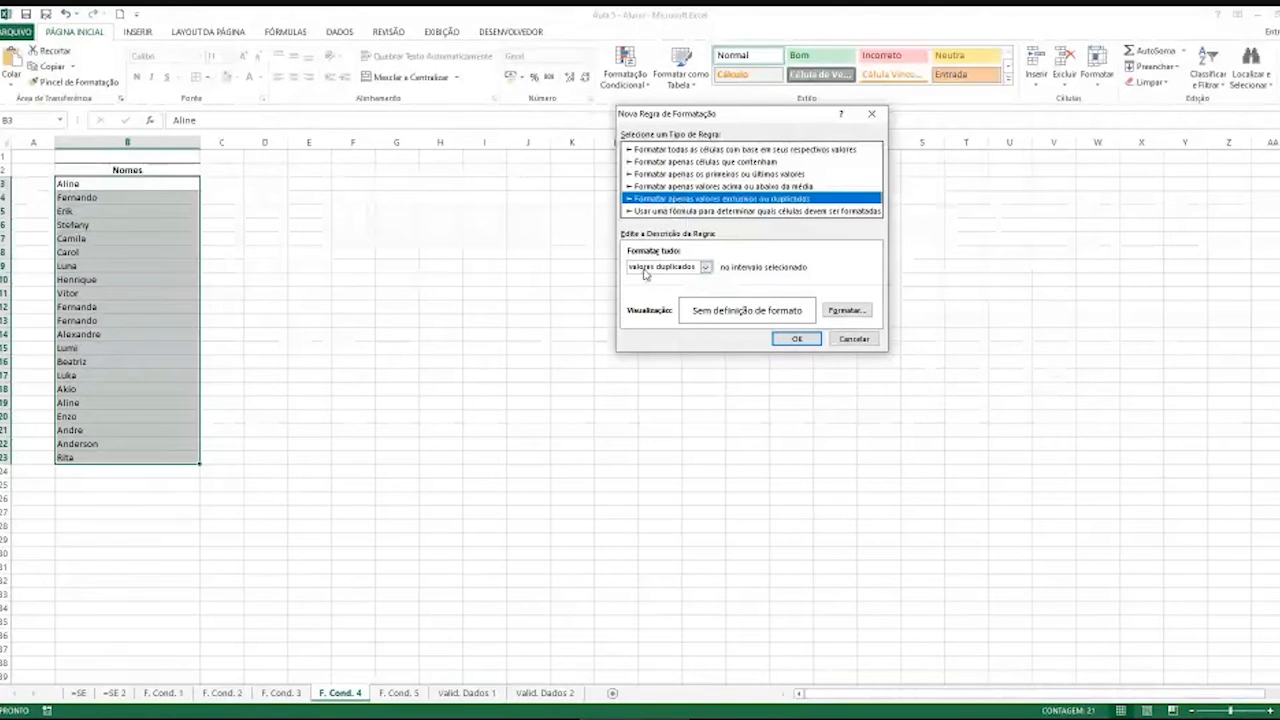
{"action": "left_click", "coordinate": [705, 268]}
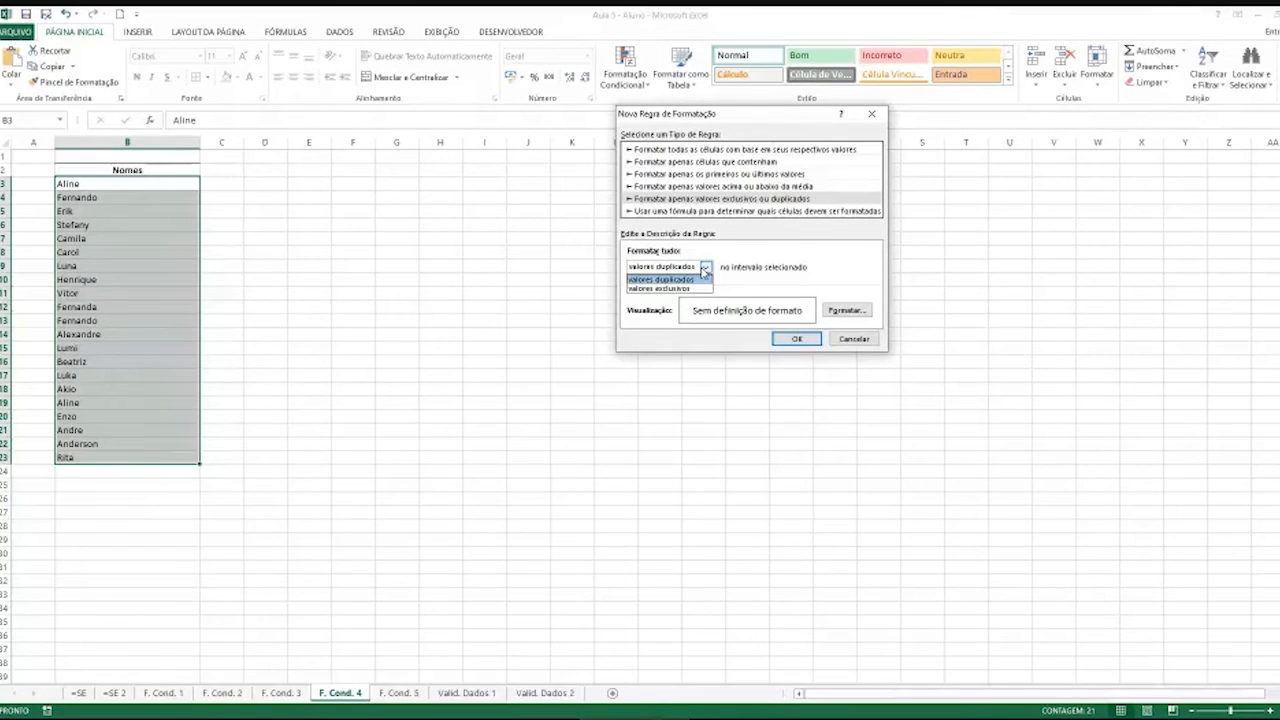
{"action": "left_click", "coordinate": [705, 270]}
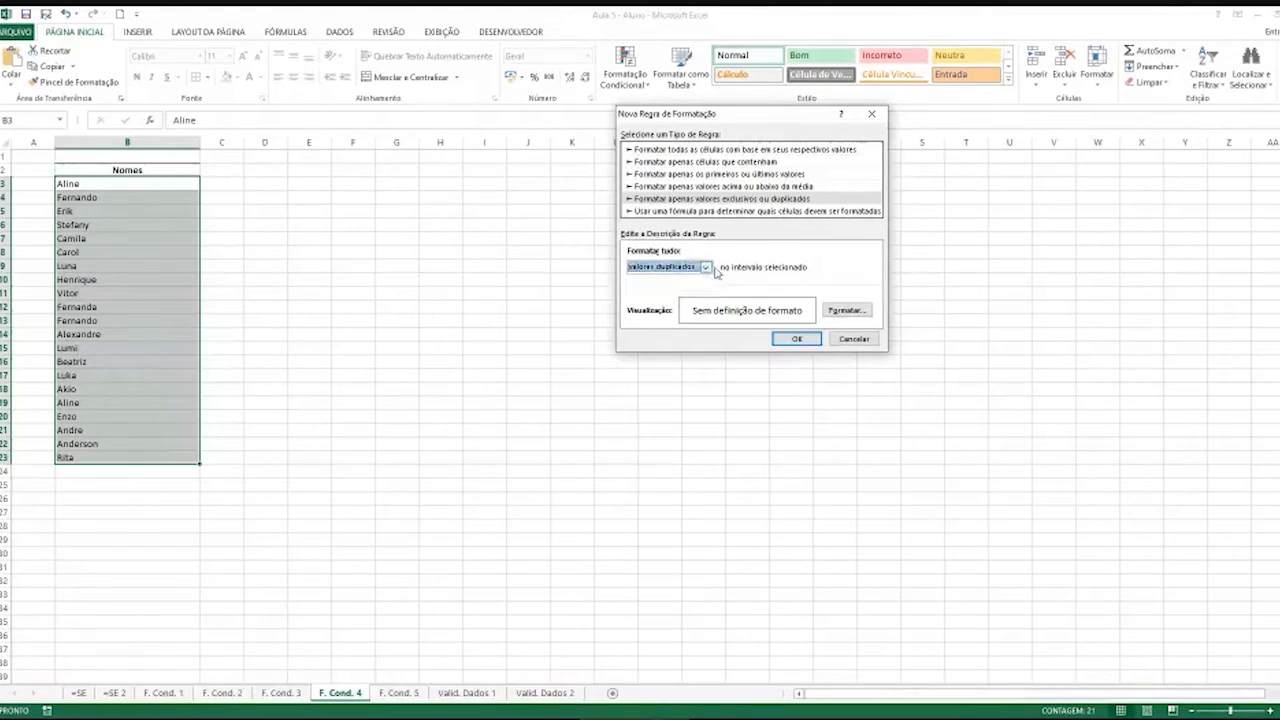
Give the duplicate-values rule a red fill and apply it to B3:B23
{"action": "left_click", "coordinate": [843, 311]}
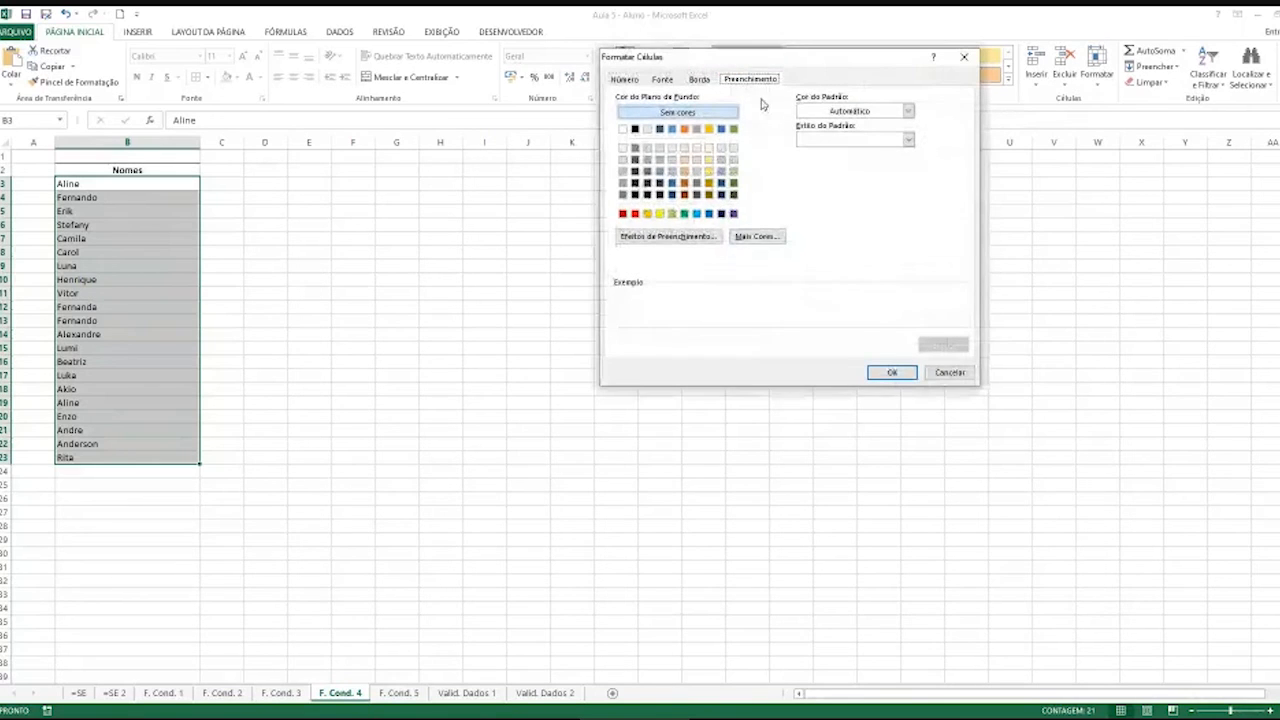
{"action": "left_click", "coordinate": [635, 214]}
{"action": "left_click", "coordinate": [878, 377]}
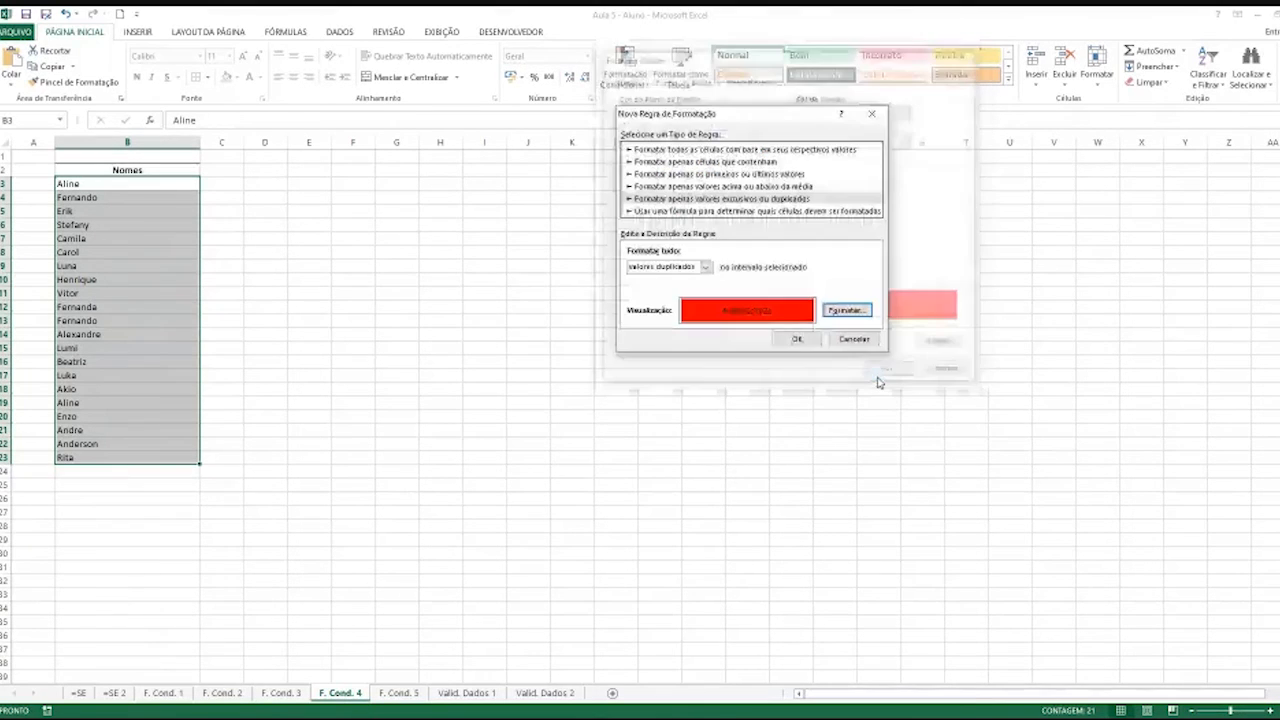
{"action": "left_click", "coordinate": [808, 339]}
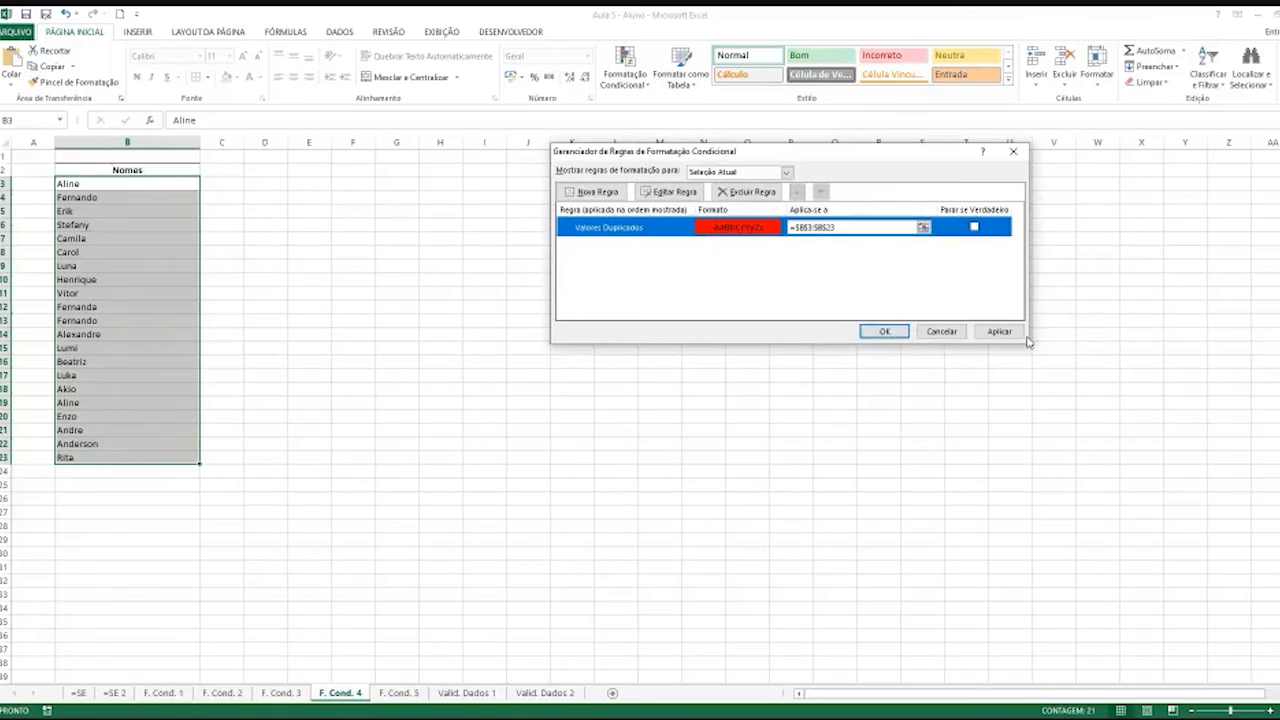
{"action": "left_click", "coordinate": [995, 332]}
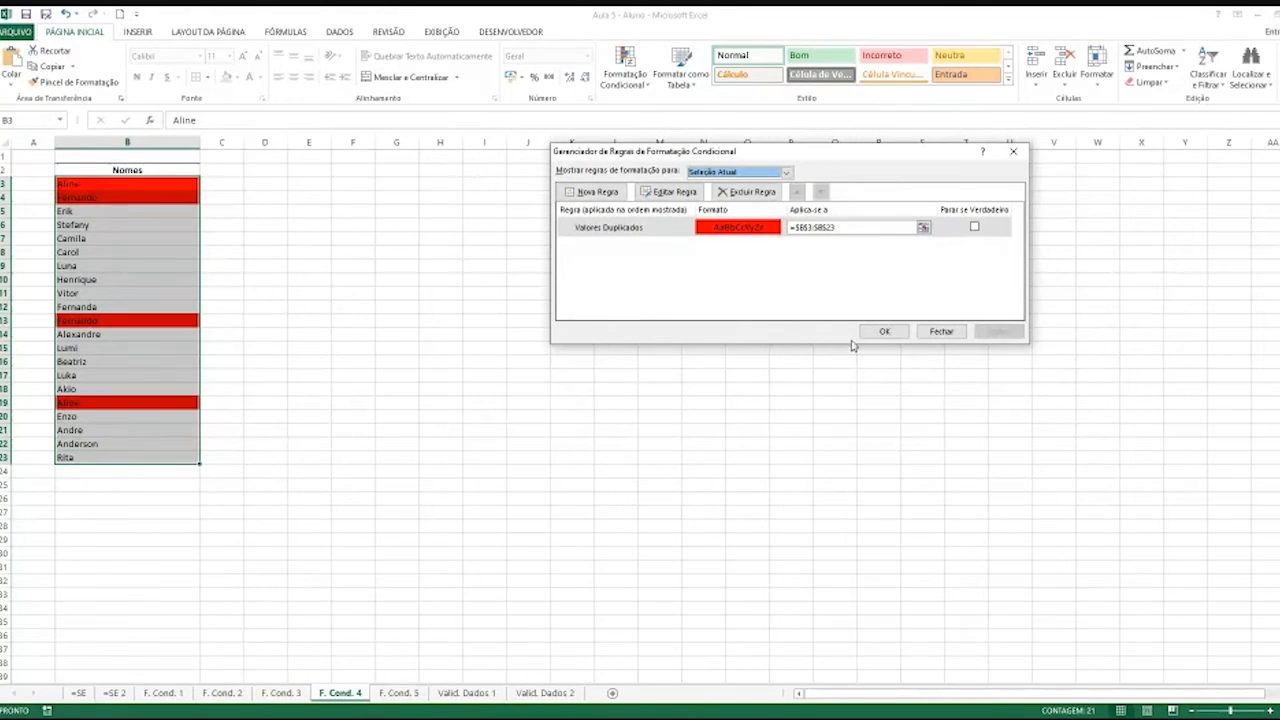
{"action": "key", "text": "Return"}
Check the duplicate highlighting throughout the name list B3:B23, including the similar name in B12
{"action": "left_click", "coordinate": [223, 212]}
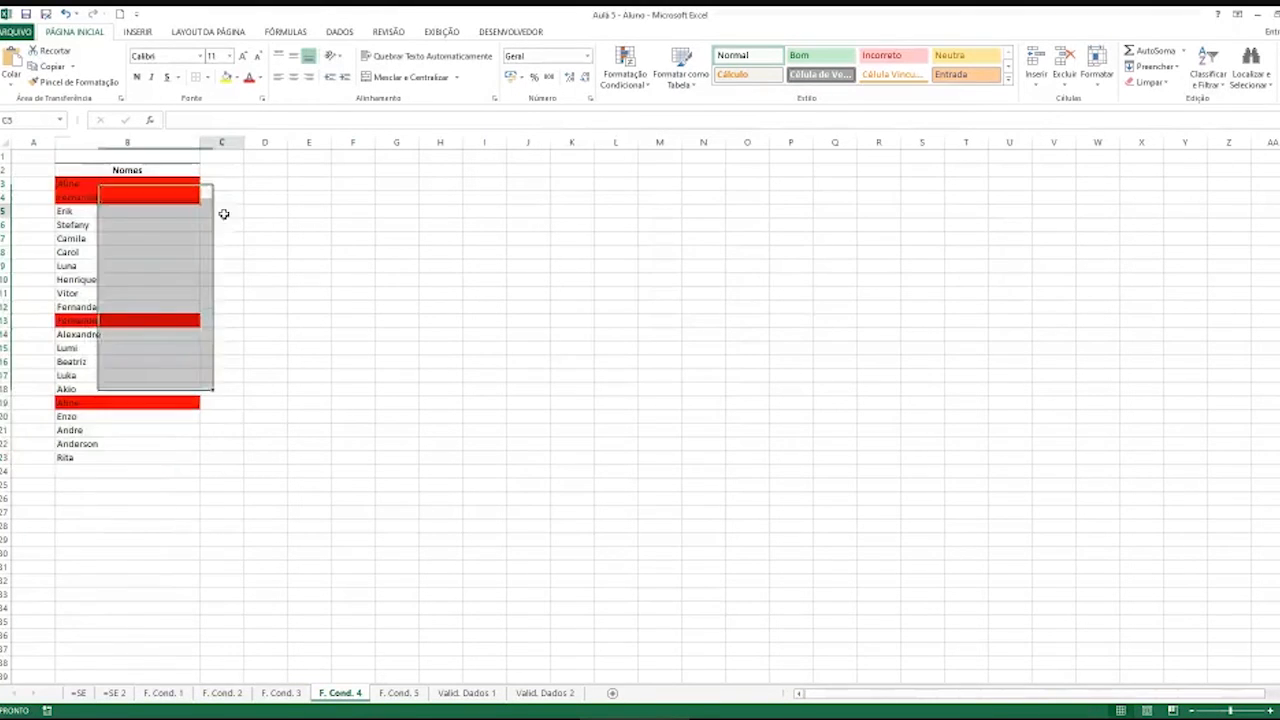
{"action": "left_click", "coordinate": [172, 175]}
{"action": "left_click", "coordinate": [172, 185]}
{"action": "left_click_drag", "start_coordinate": [172, 185], "coordinate": [170, 455]}
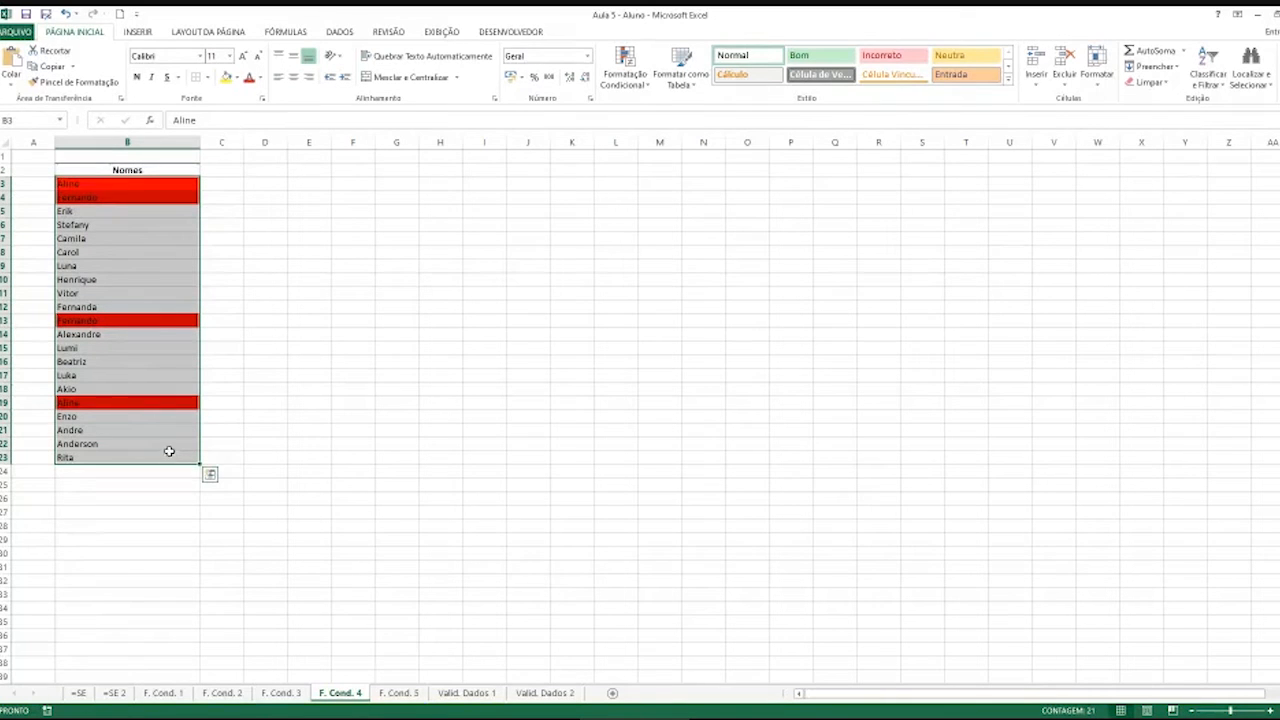
{"action": "left_click", "coordinate": [146, 310]}
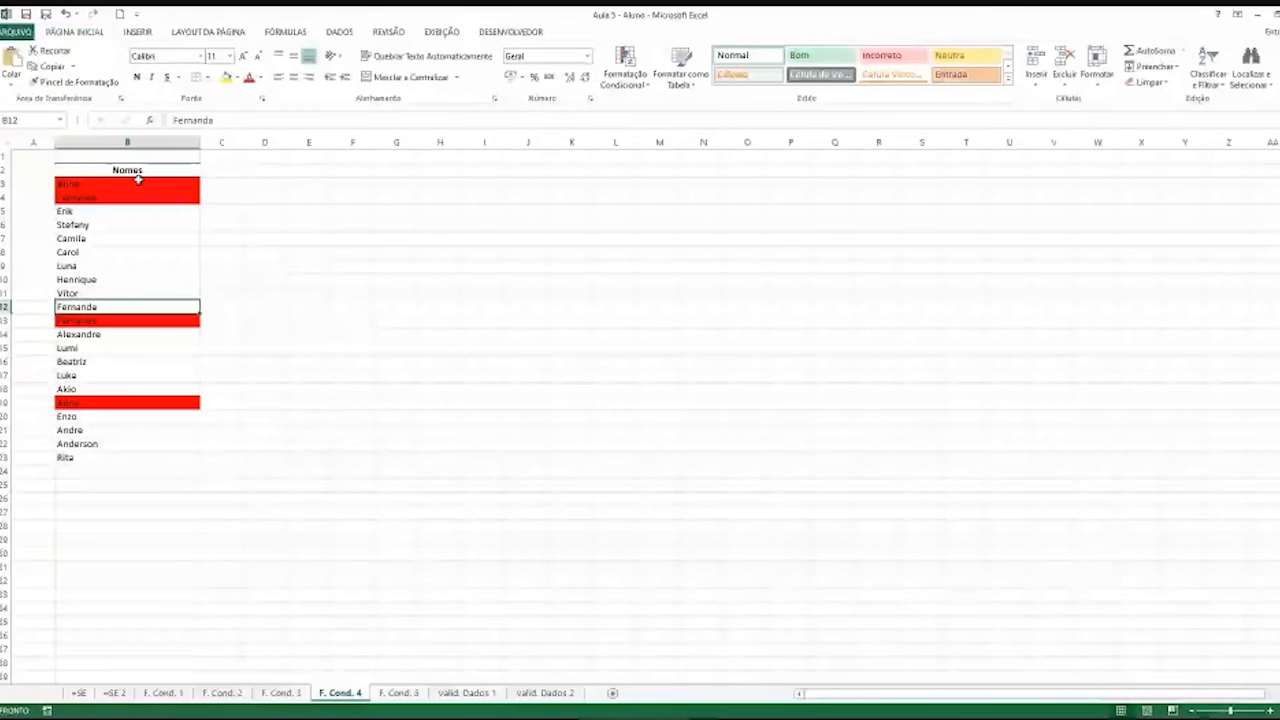
Test the duplicate rule by entering the name from B3 in cell B8 and the name from B4 in cell B10
{"action": "left_click", "coordinate": [105, 251]}
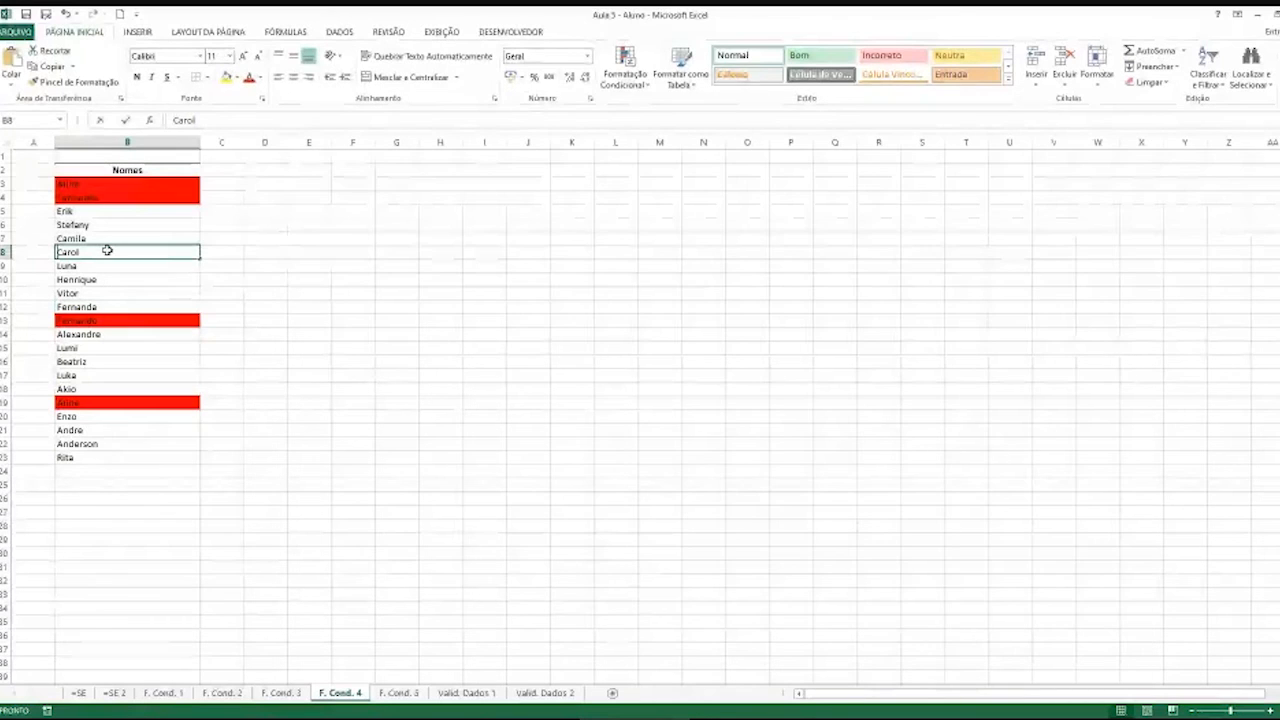
{"action": "type", "text": "Al"}
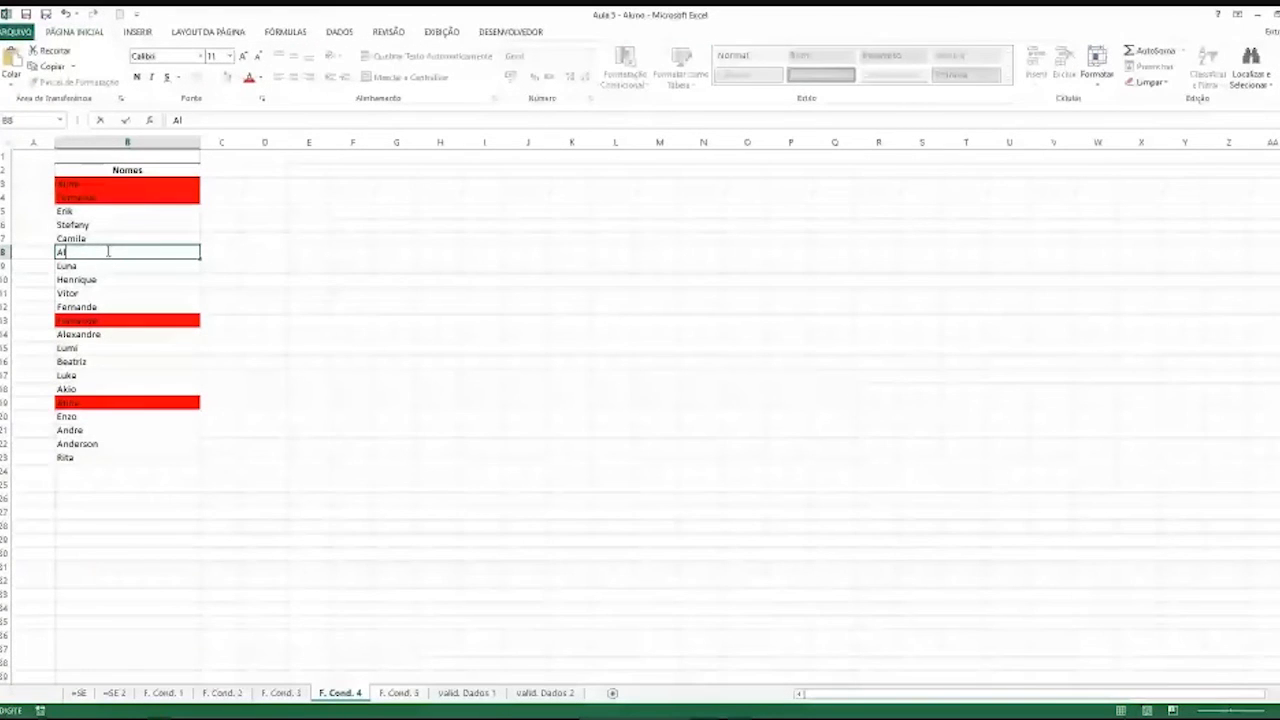
{"action": "key", "text": "Return"}
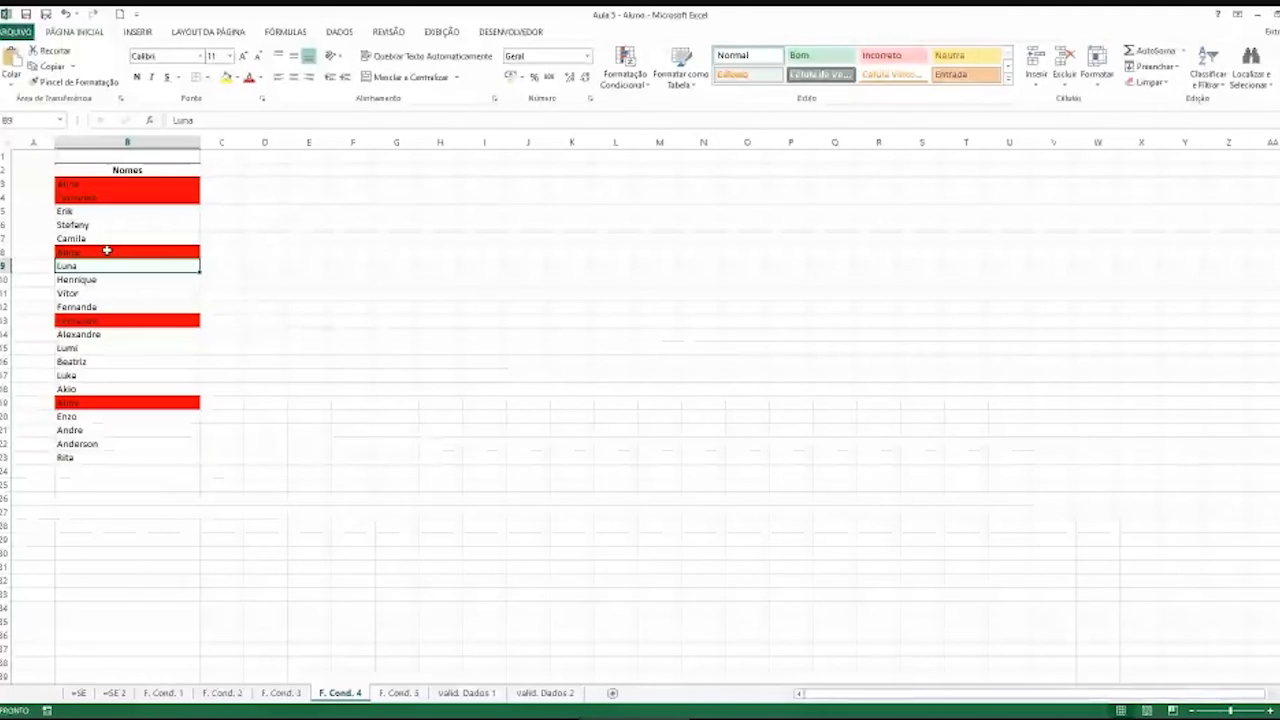
{"action": "key", "text": "Down"}
{"action": "type", "text": "Fernand"}
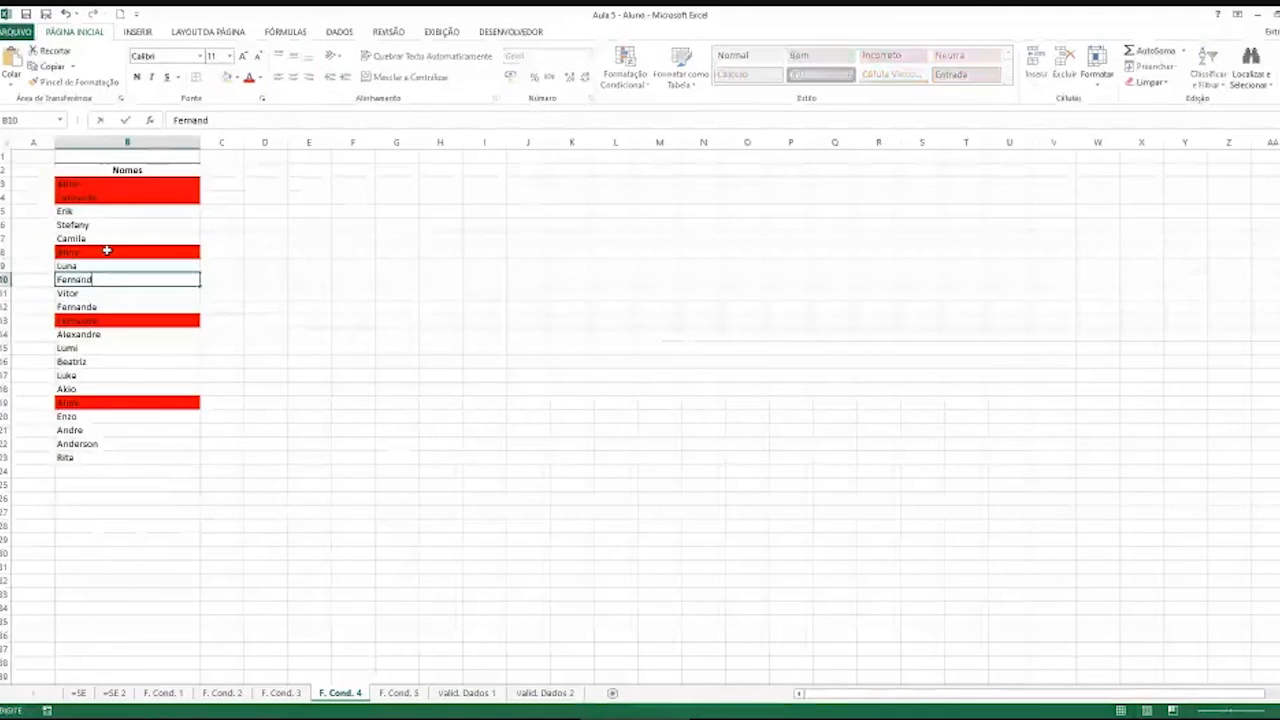
{"action": "type", "text": "o"}
{"action": "key", "text": "Return"}
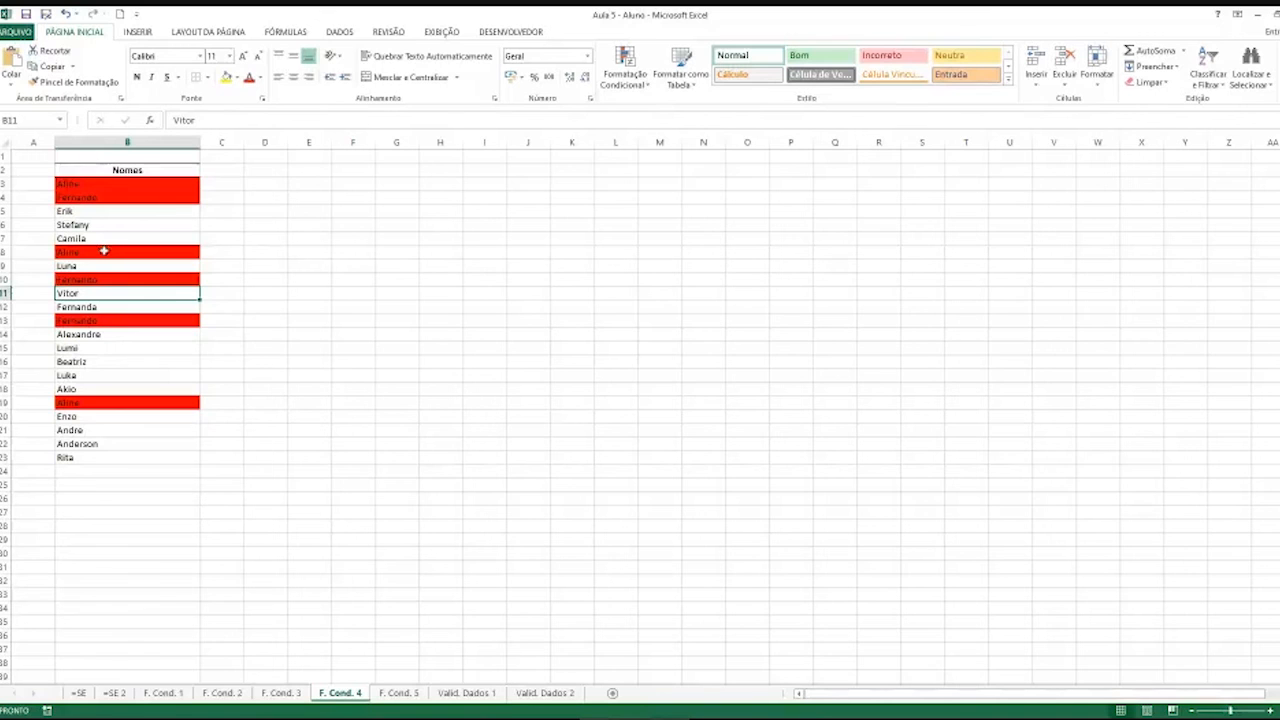
Open sheet F. Cond. 5, view the same sheet in Aula 5 - Professor, and return to the sales table in Aula 5 - Aluno
{"action": "left_click", "coordinate": [399, 692]}
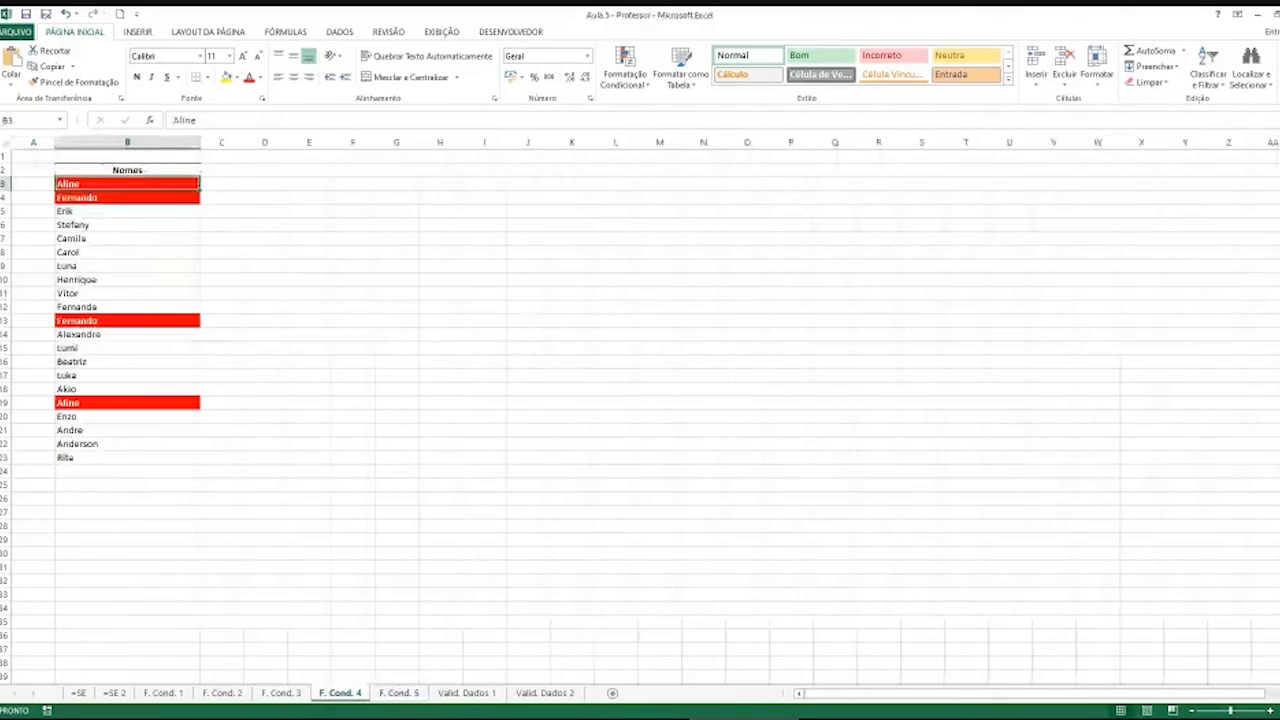
{"action": "left_click", "coordinate": [410, 694]}
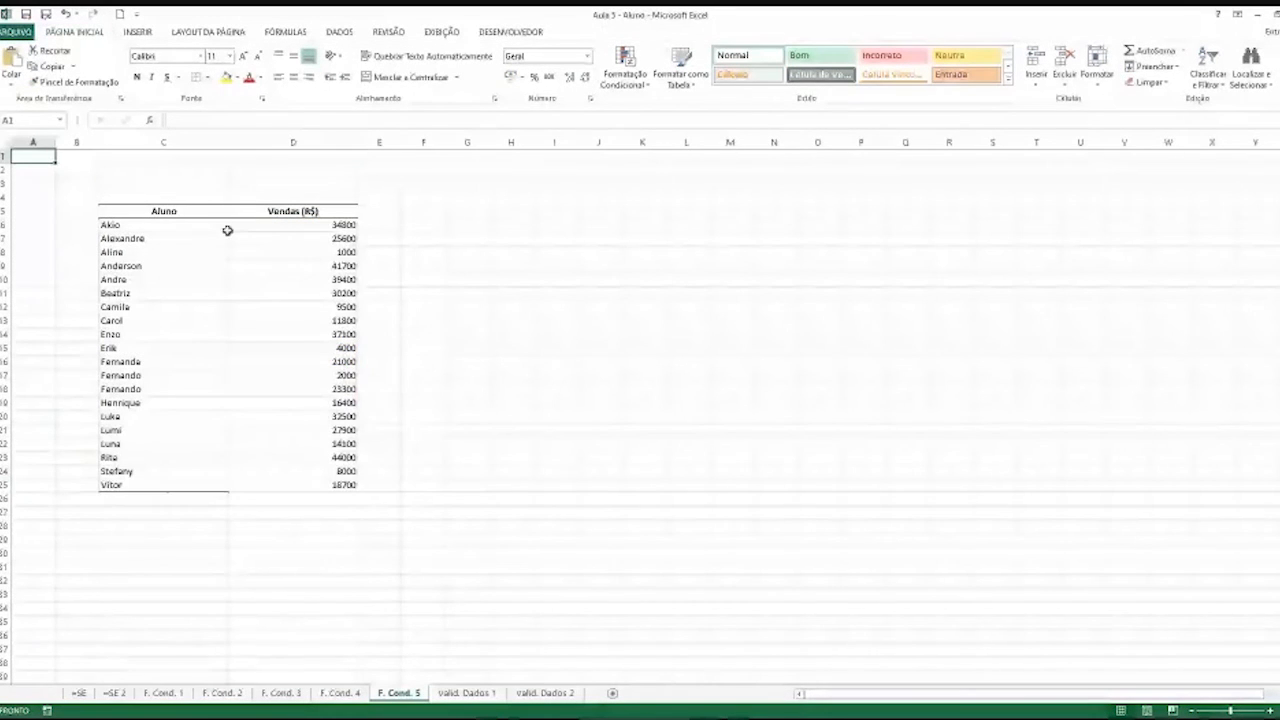
{"action": "left_click", "coordinate": [227, 229]}
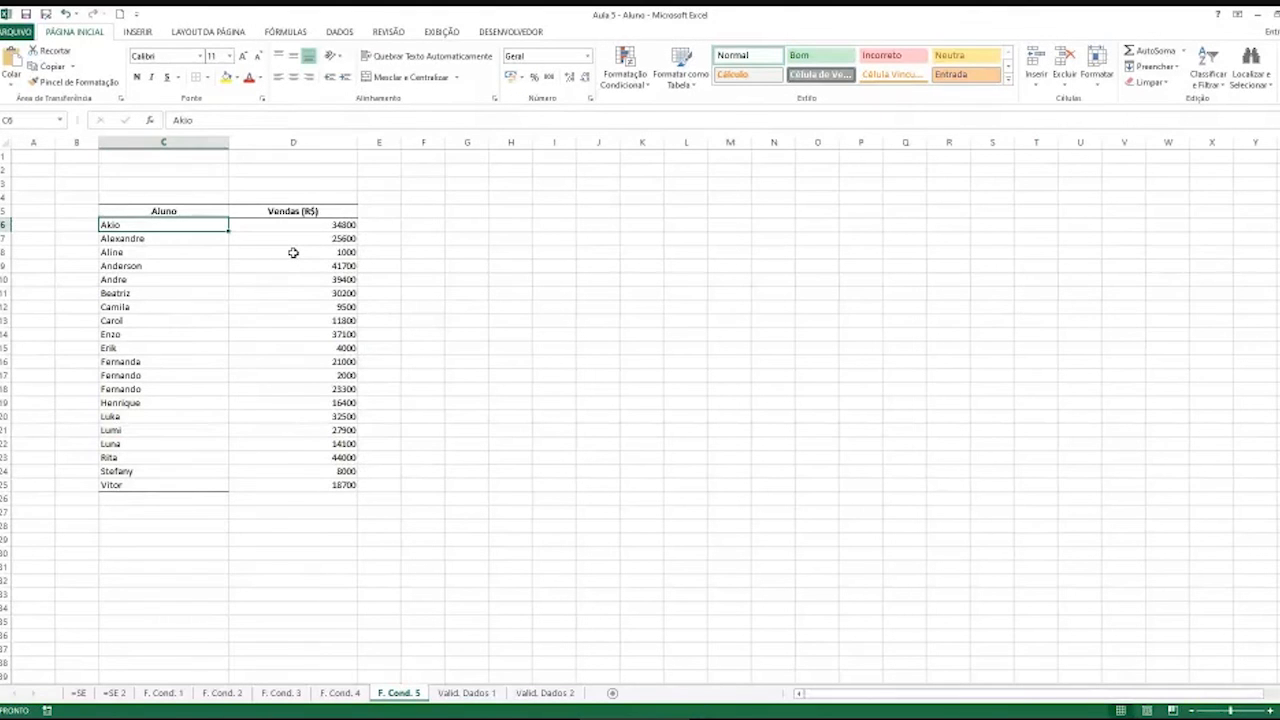
{"action": "left_click", "coordinate": [291, 251]}
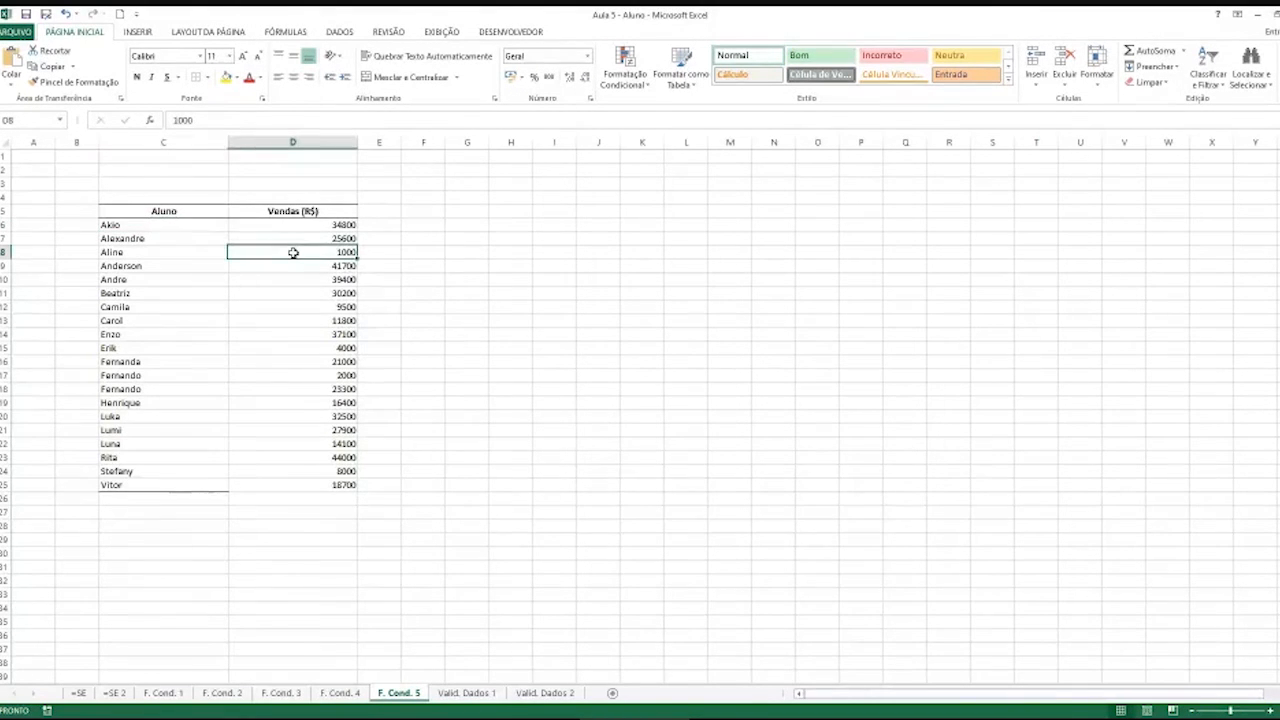
Apply the R$ accounting number format to the sales values in D6:D25
{"action": "left_click", "coordinate": [297, 226]}
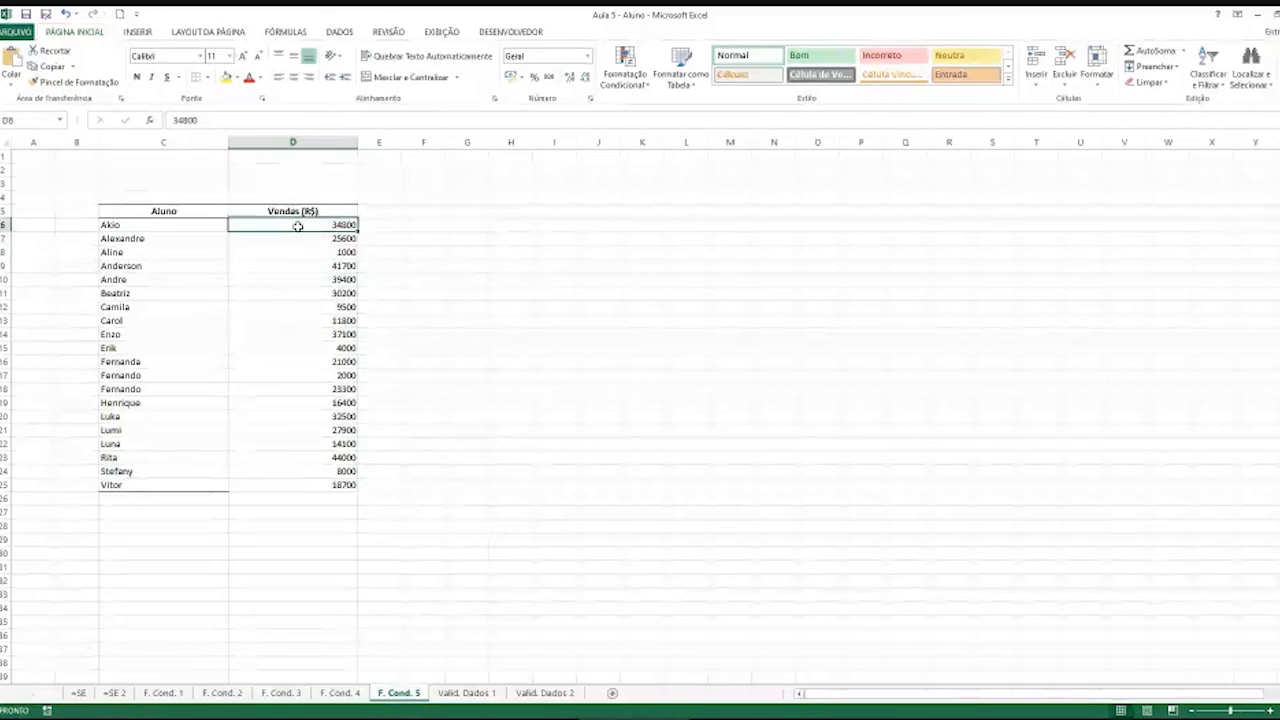
{"action": "left_click_drag", "start_coordinate": [297, 226], "coordinate": [300, 482]}
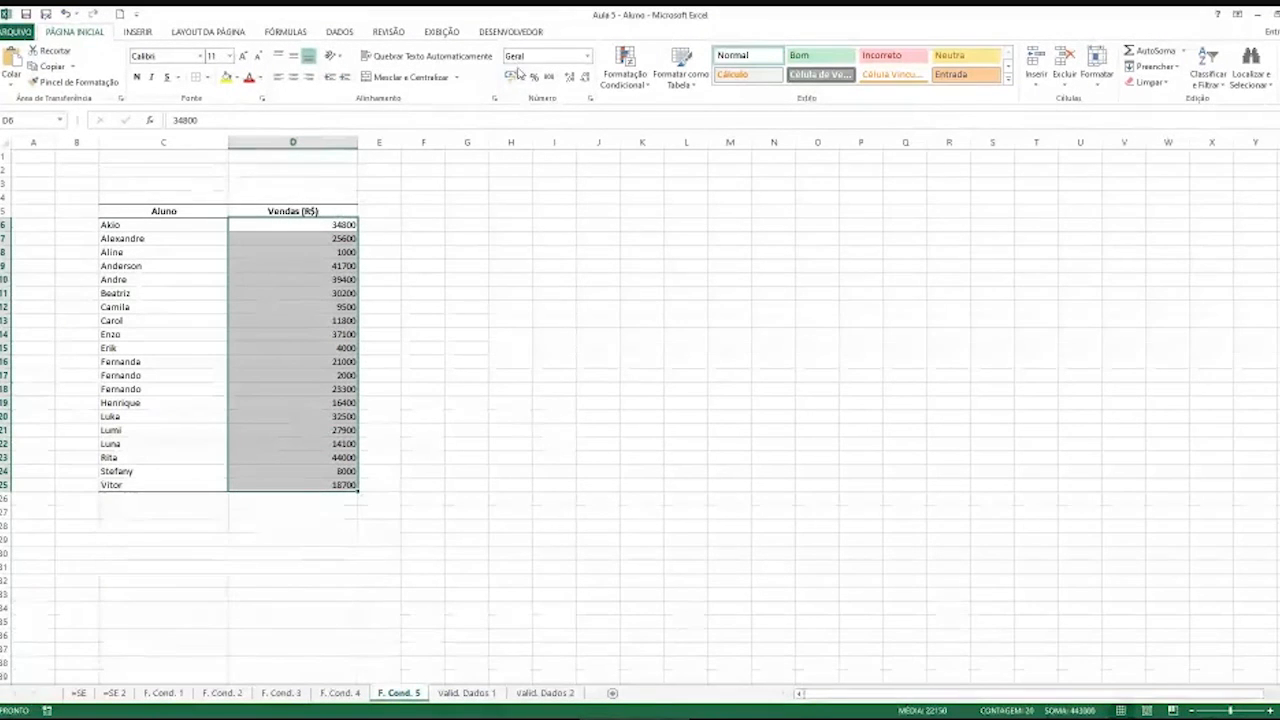
{"action": "left_click", "coordinate": [511, 77]}
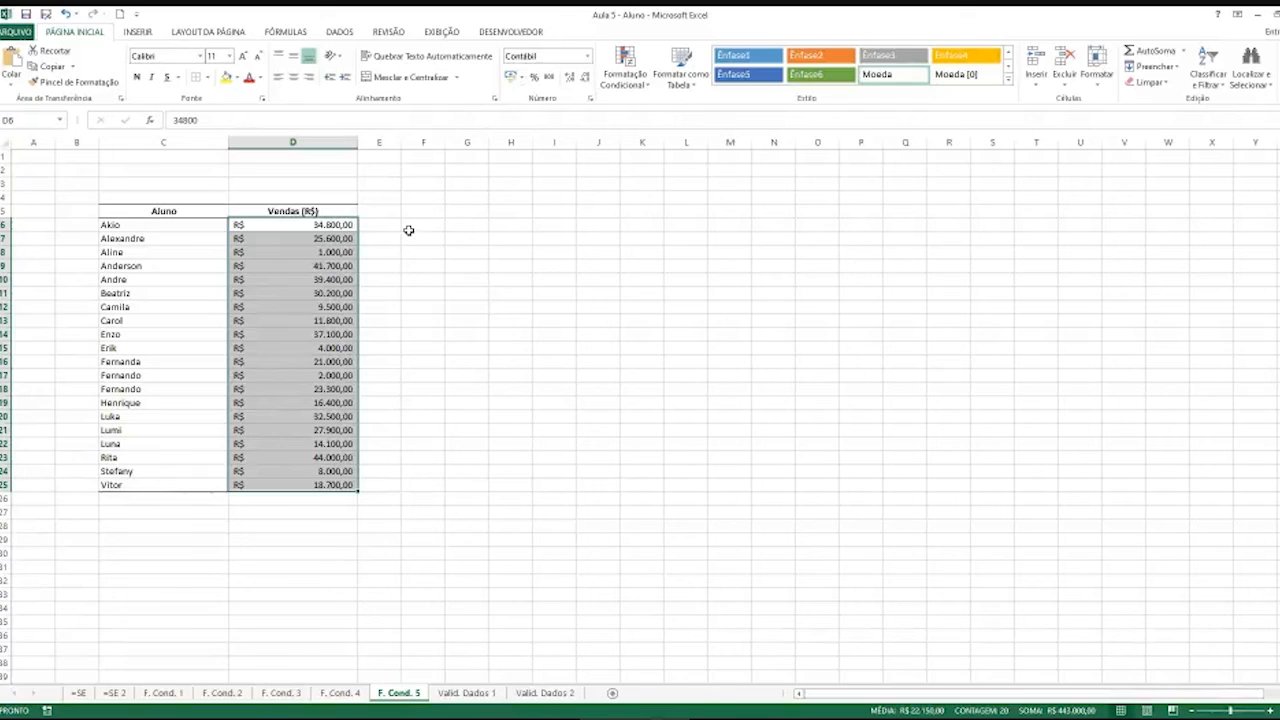
{"action": "left_click", "coordinate": [398, 228]}
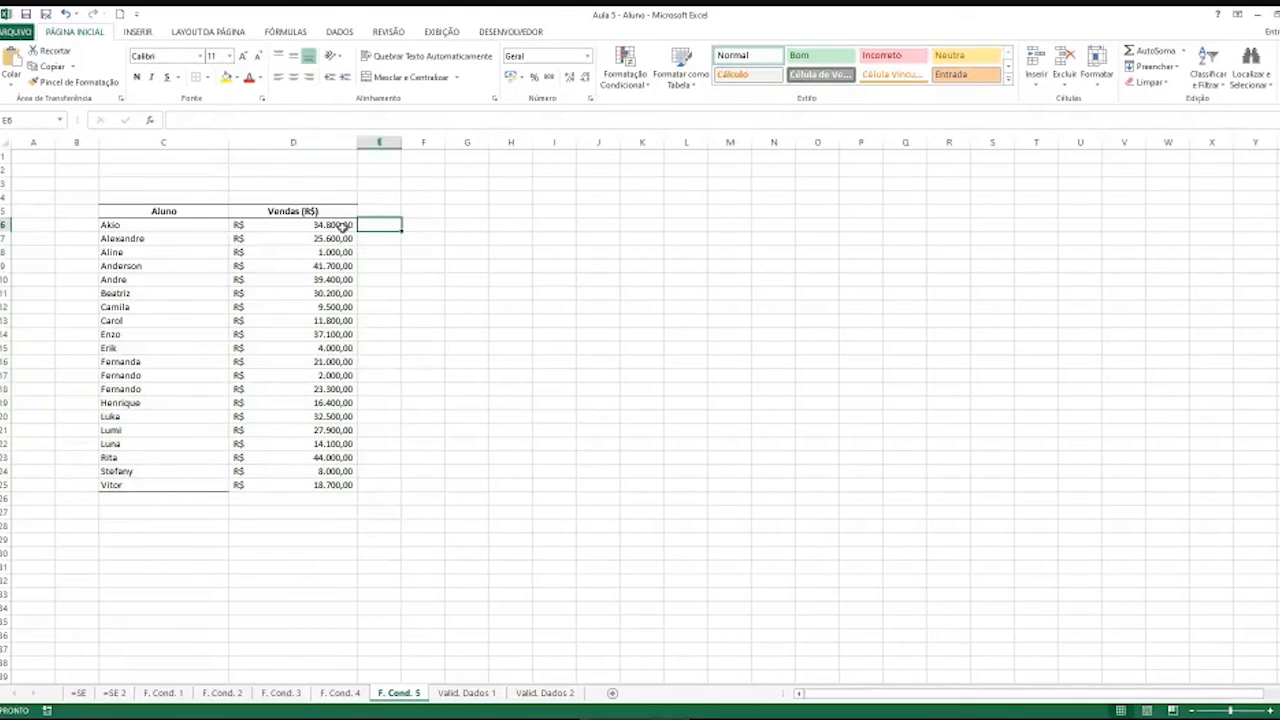
Add an Escala Tricolor conditional formatting rule in red, yellow and green to the sales values in D6:D25
{"action": "left_click_drag", "start_coordinate": [340, 224], "coordinate": [342, 482]}
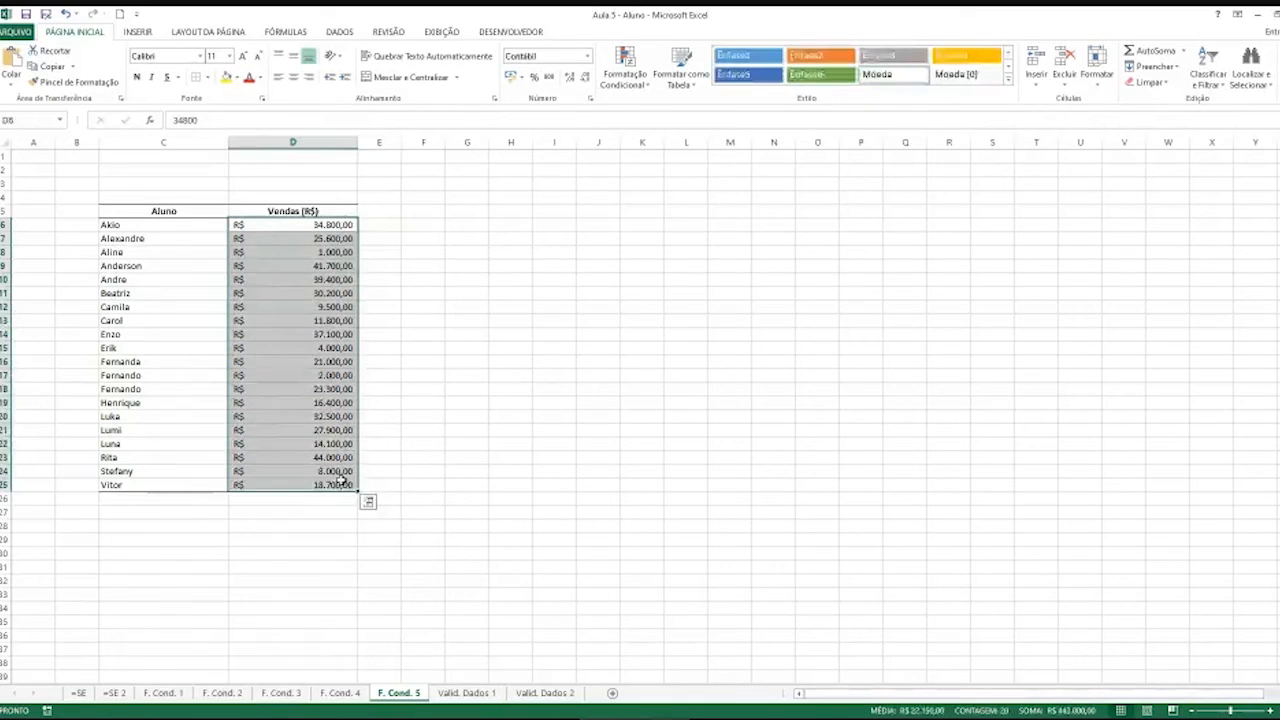
{"action": "left_click", "coordinate": [612, 90]}
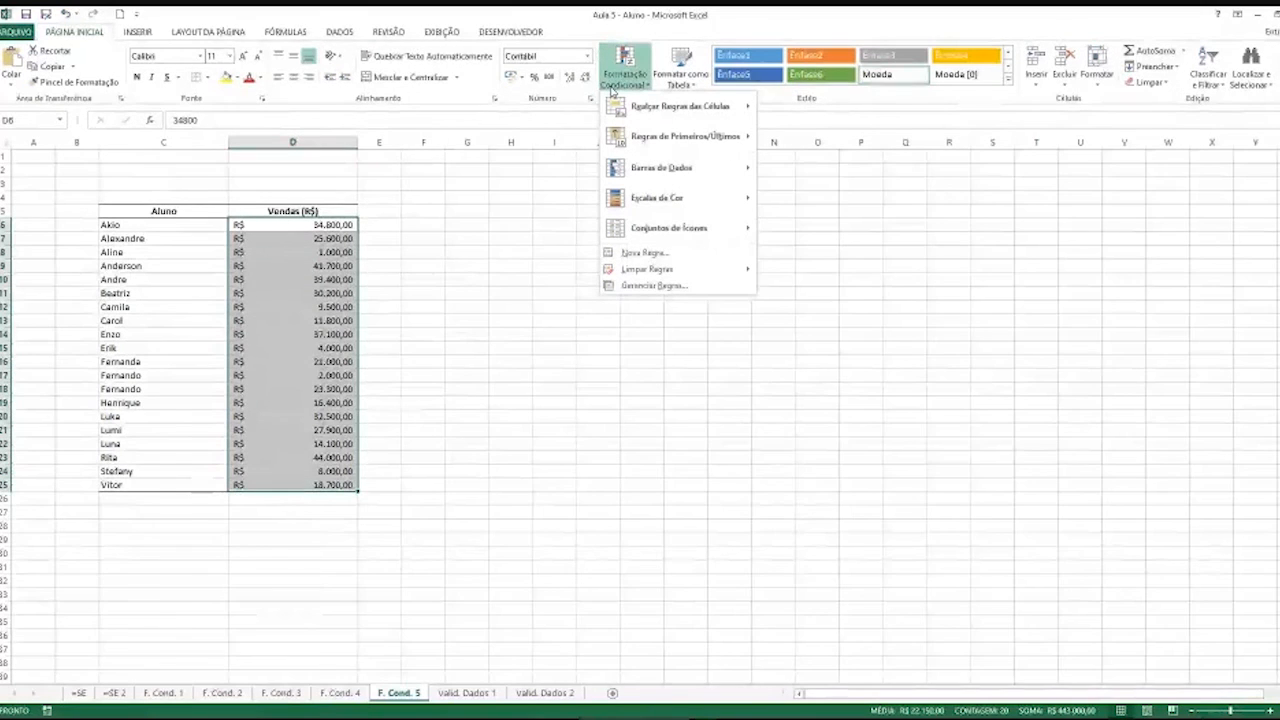
{"action": "left_click", "coordinate": [632, 288]}
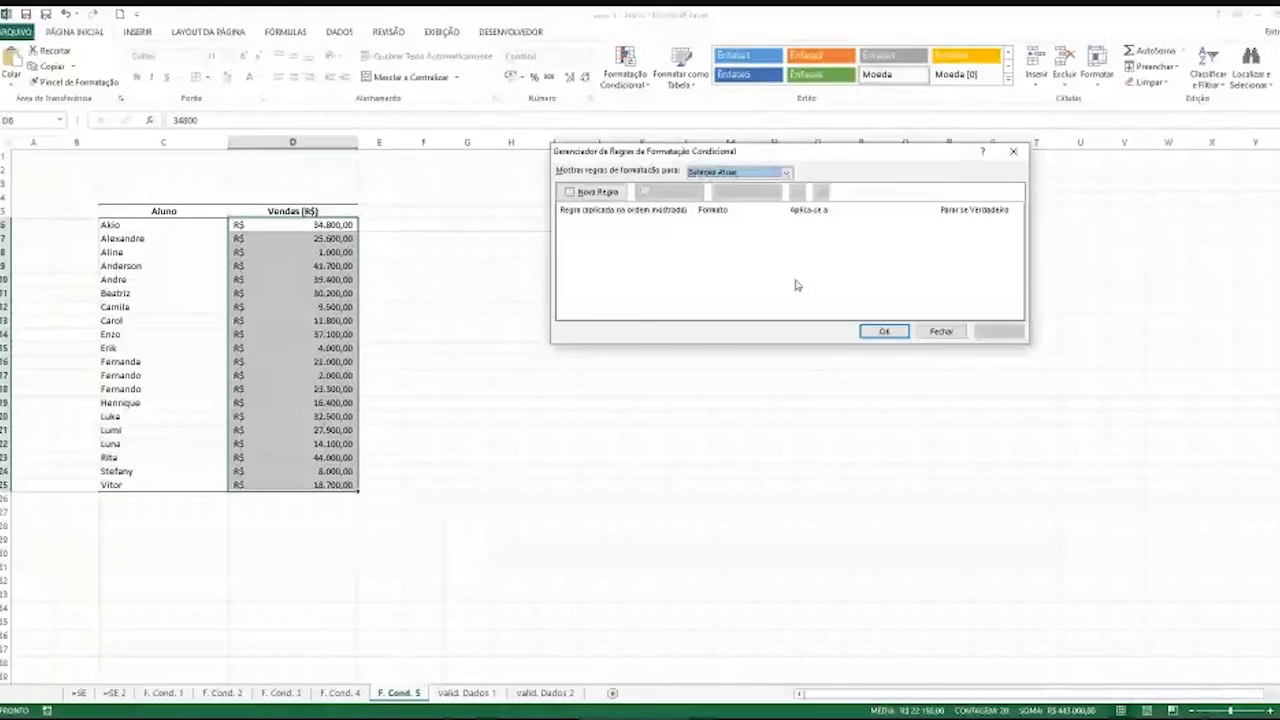
{"action": "left_click", "coordinate": [615, 197]}
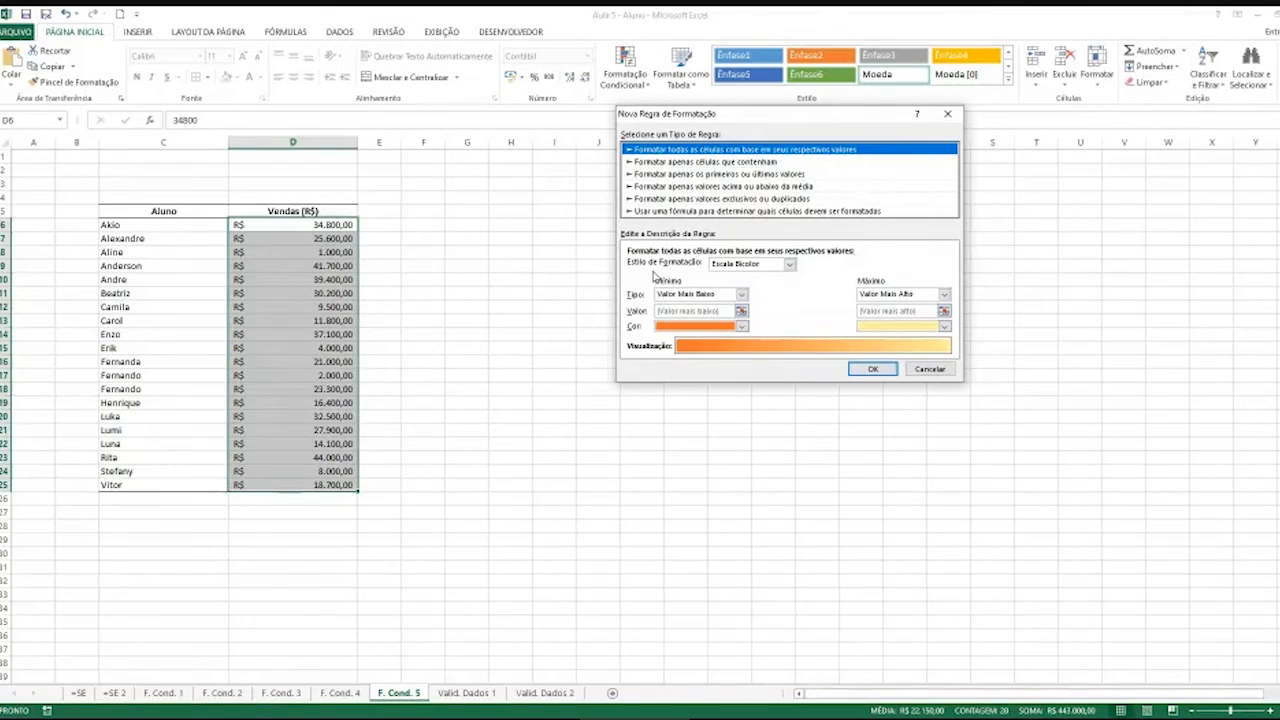
{"action": "left_click", "coordinate": [763, 266]}
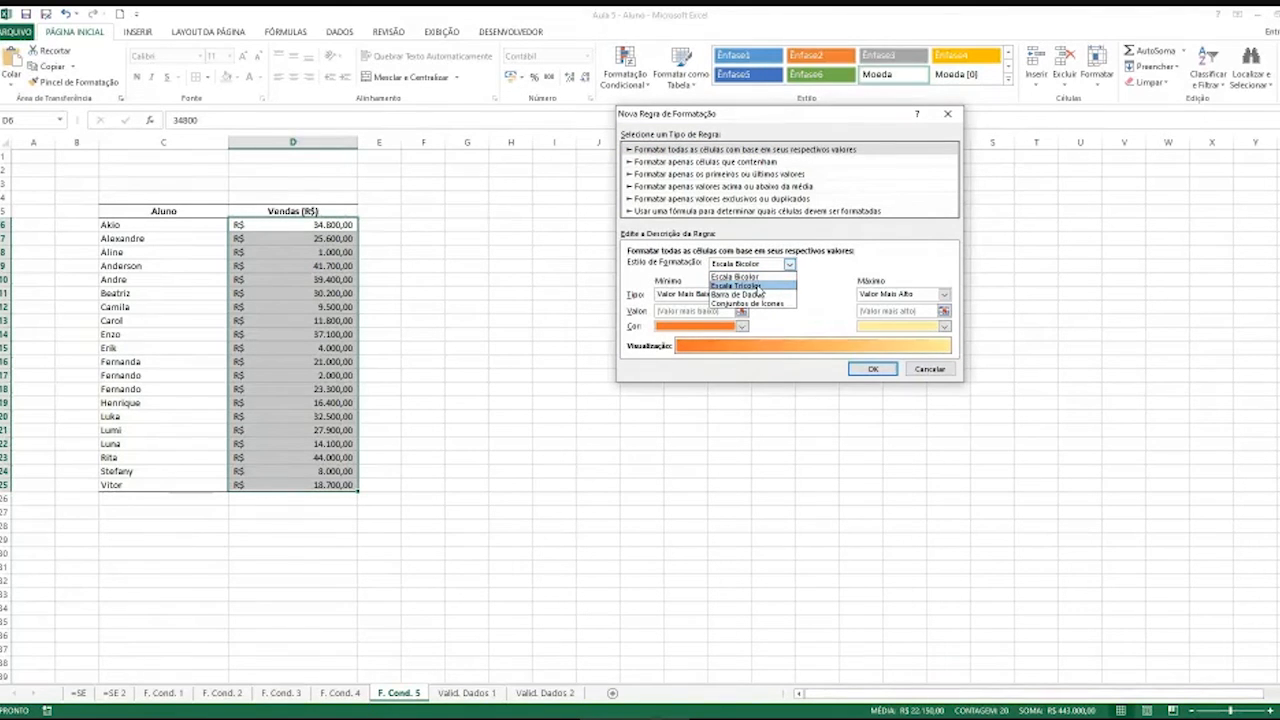
{"action": "left_click", "coordinate": [760, 287]}
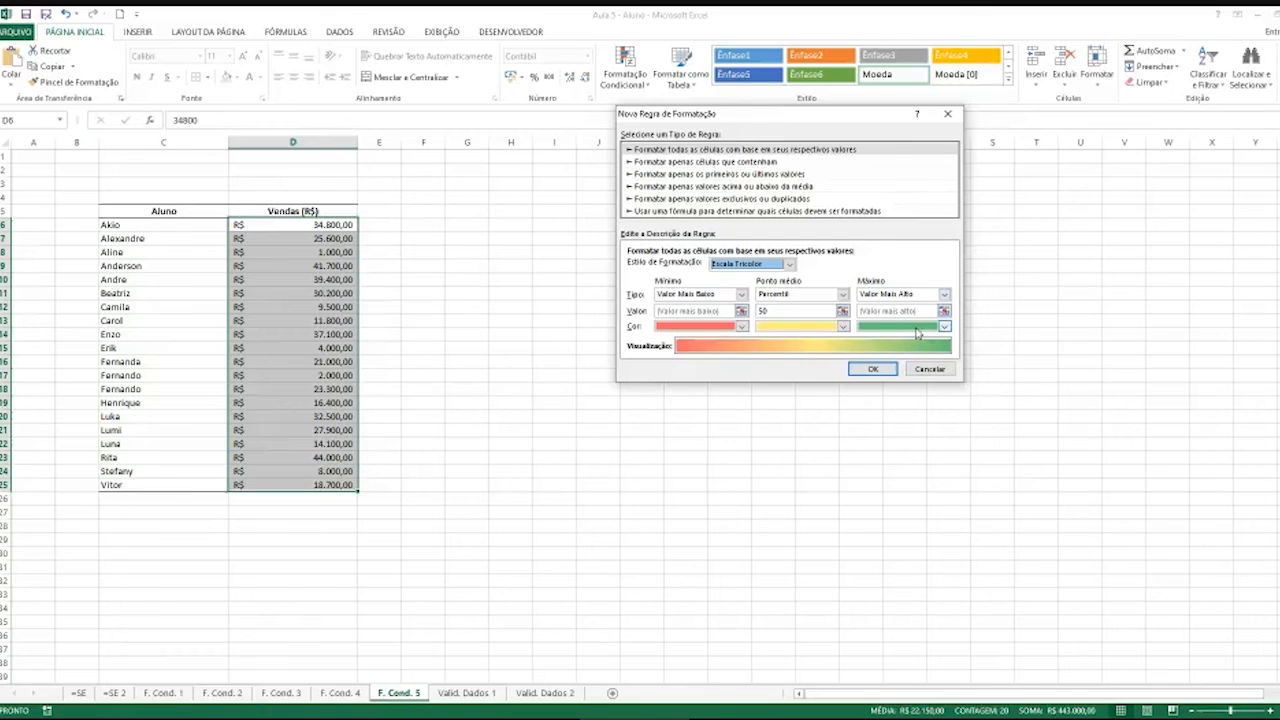
{"action": "left_click", "coordinate": [884, 371]}
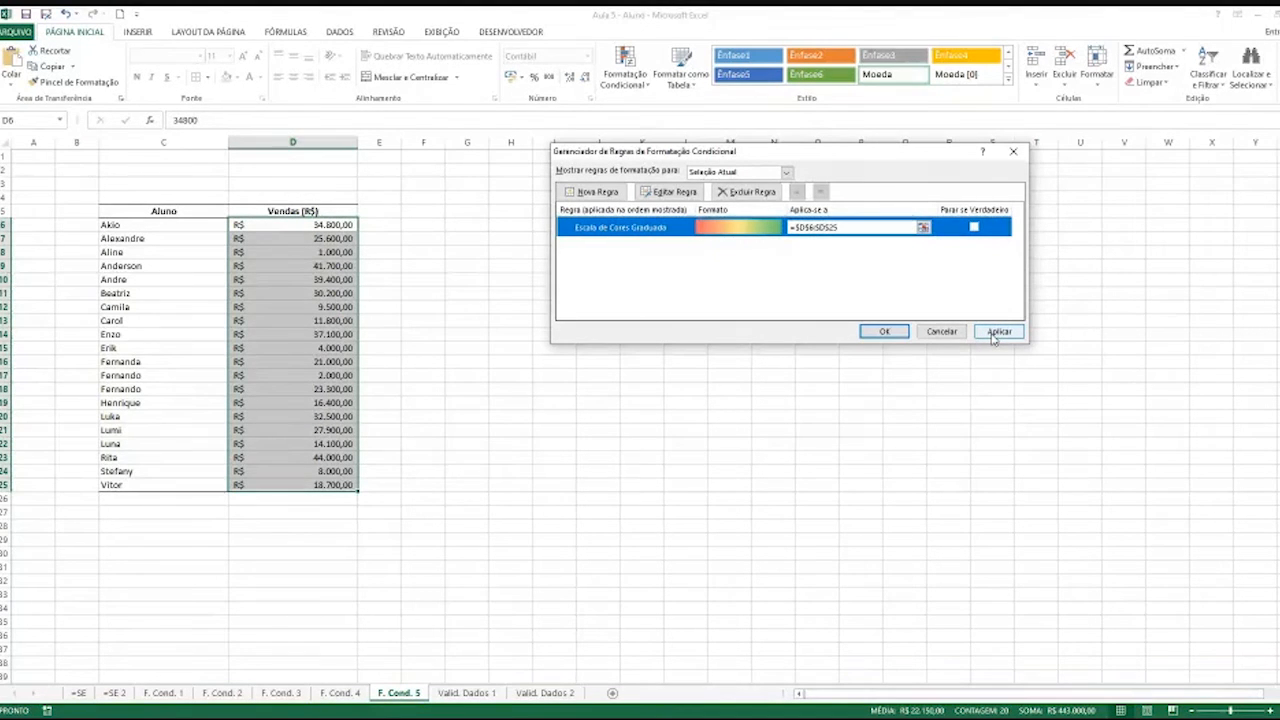
{"action": "left_click", "coordinate": [997, 334]}
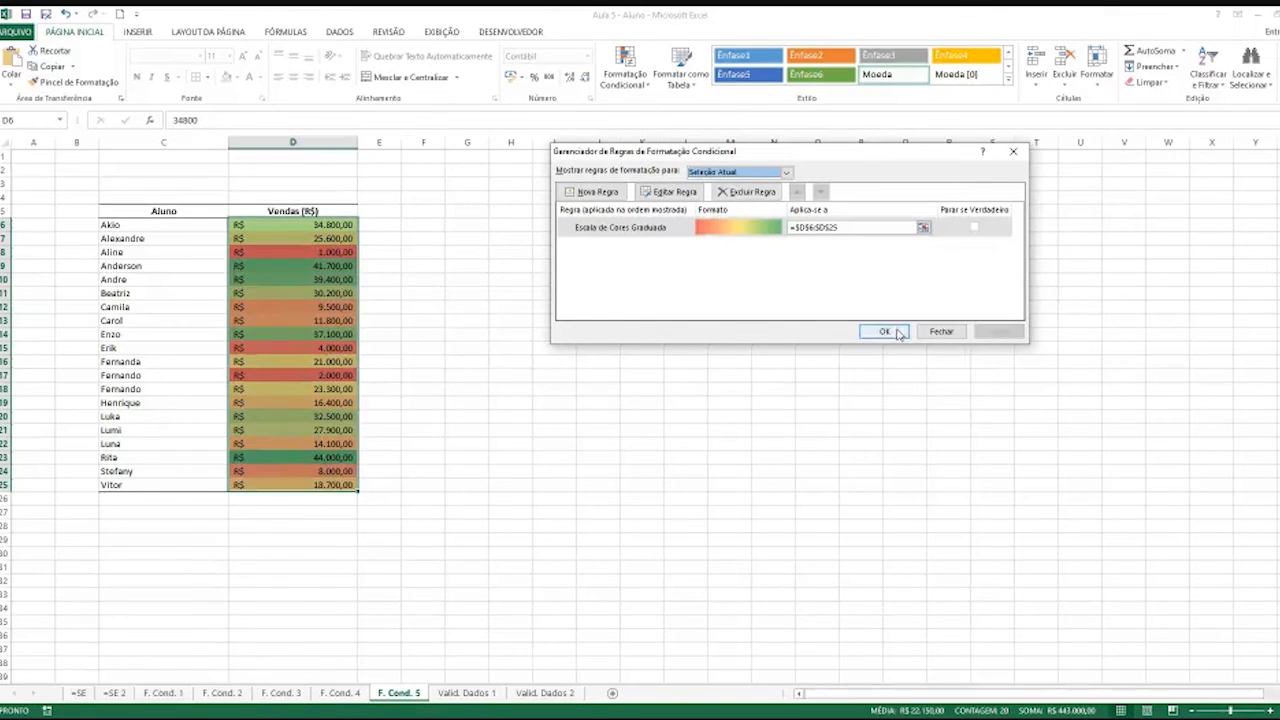
{"action": "left_click", "coordinate": [896, 331]}
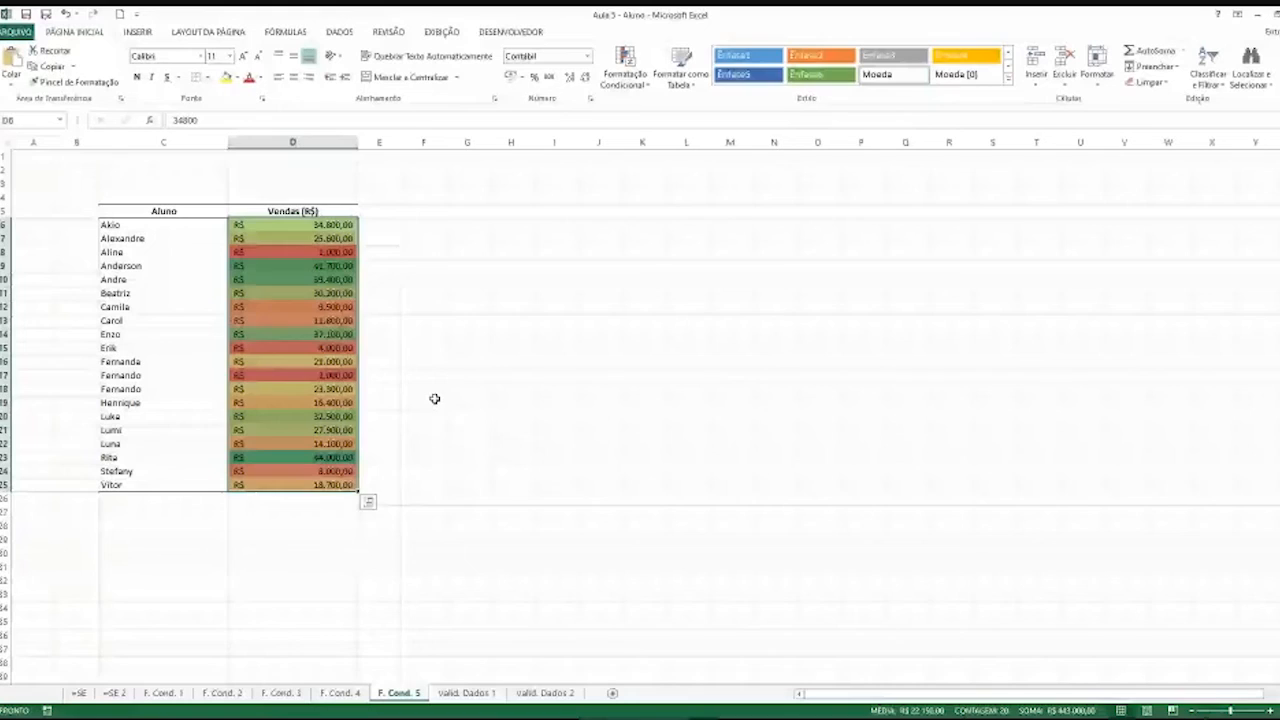
Check the scale colours on the lowest sale in D8 and the highest sale in D23
{"action": "left_click", "coordinate": [380, 375]}
{"action": "left_click", "coordinate": [232, 251]}
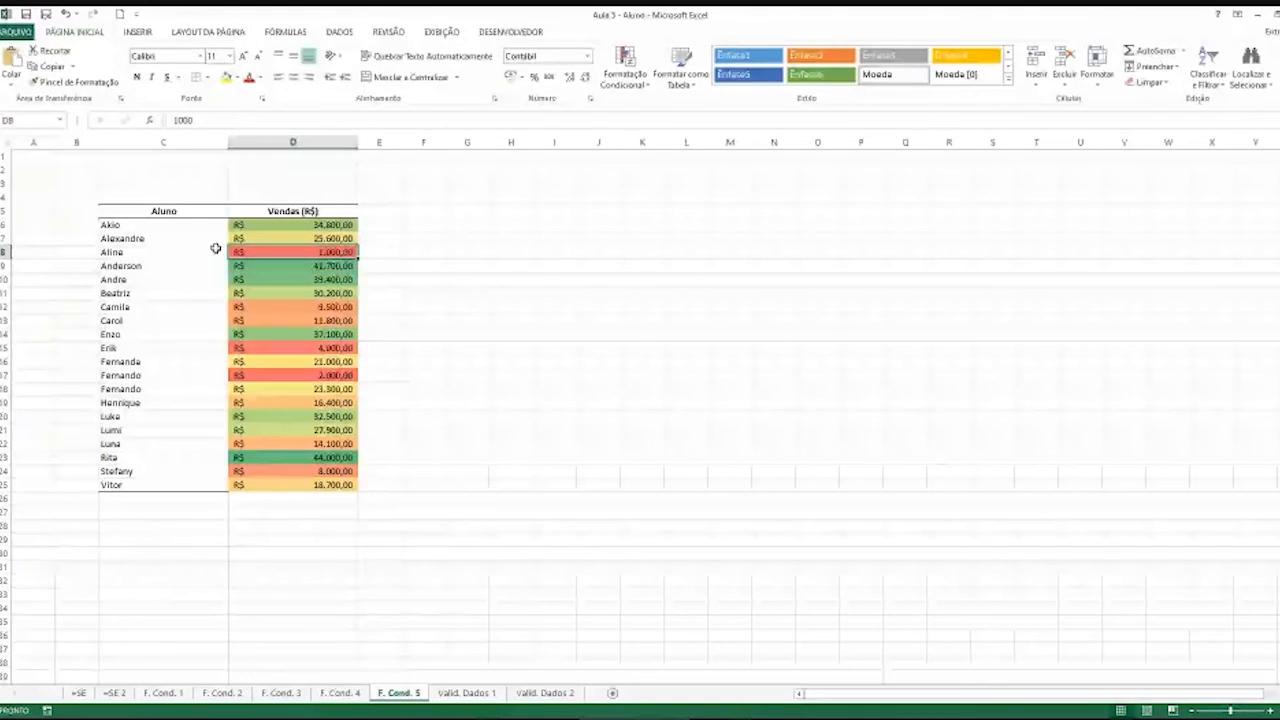
{"action": "left_click", "coordinate": [215, 248]}
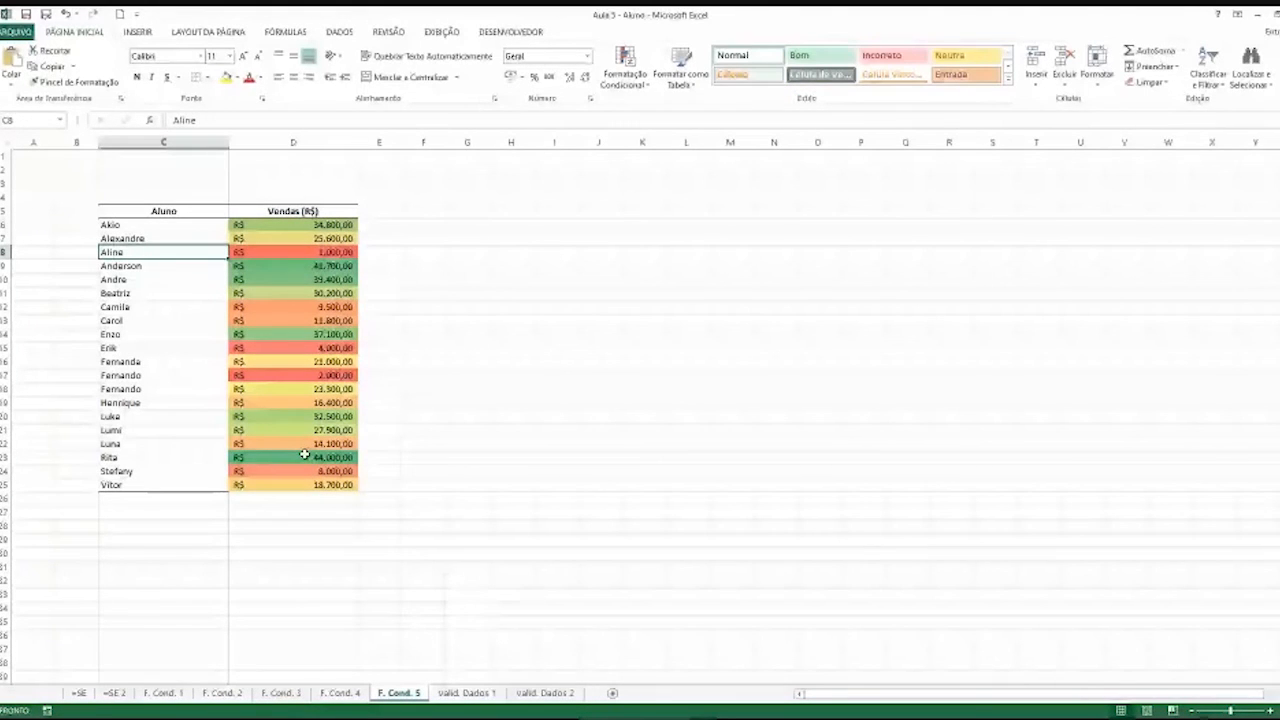
{"action": "left_click", "coordinate": [304, 456]}
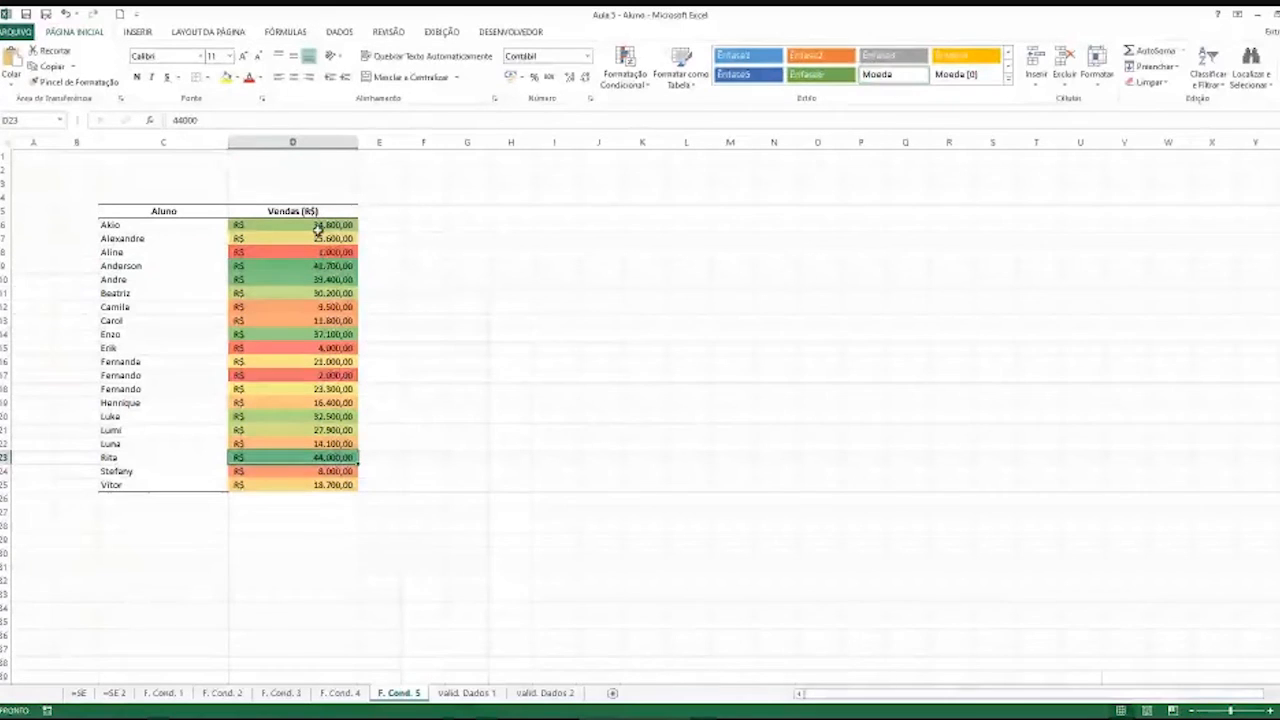
Sort the student and sales rows in C6:D25 by sales value from smallest to largest
{"action": "left_click_drag", "start_coordinate": [317, 229], "coordinate": [306, 484]}
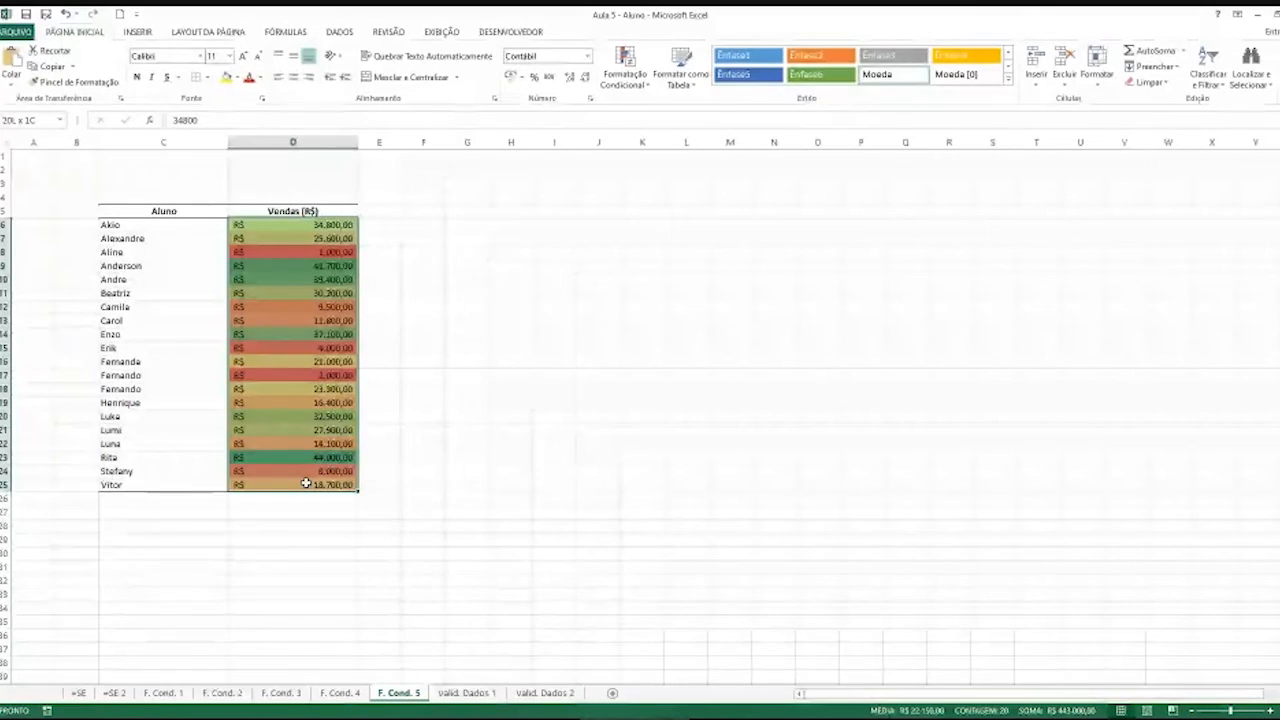
{"action": "left_click_drag", "start_coordinate": [253, 485], "coordinate": [183, 482]}
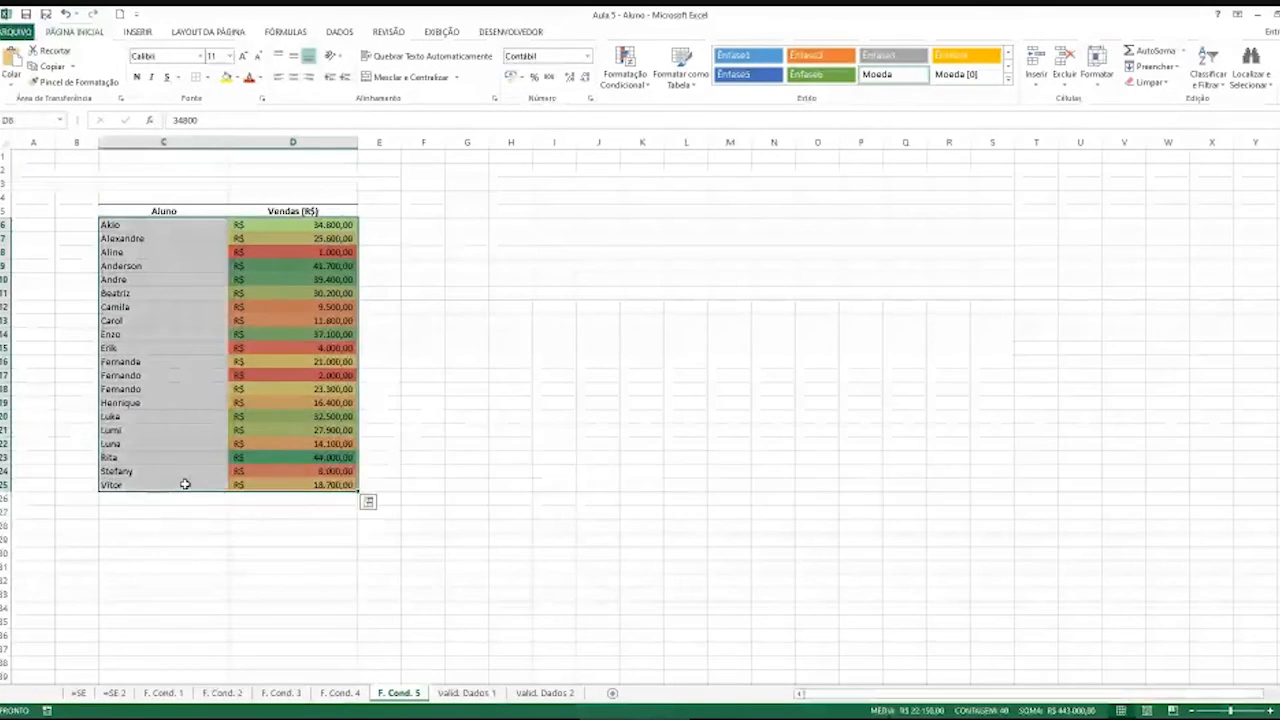
{"action": "right_click", "coordinate": [299, 321]}
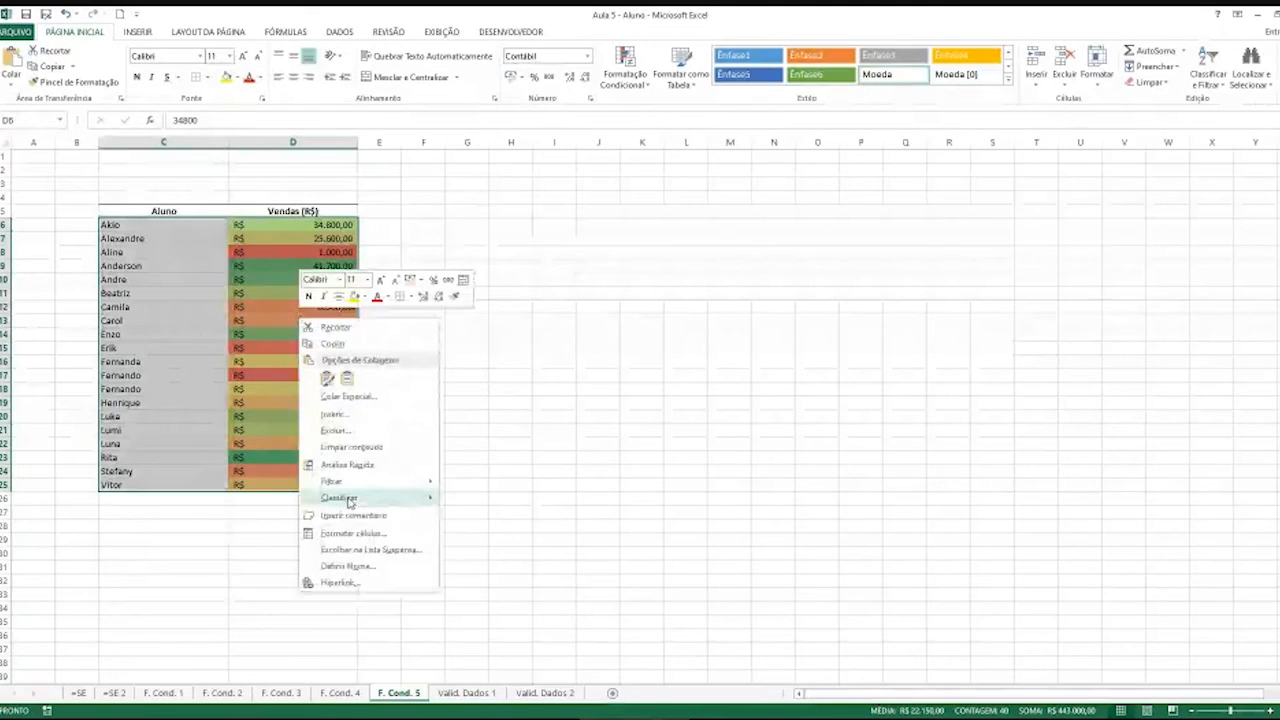
{"action": "mouse_move", "coordinate": [349, 500]}
{"action": "left_click", "coordinate": [490, 497]}
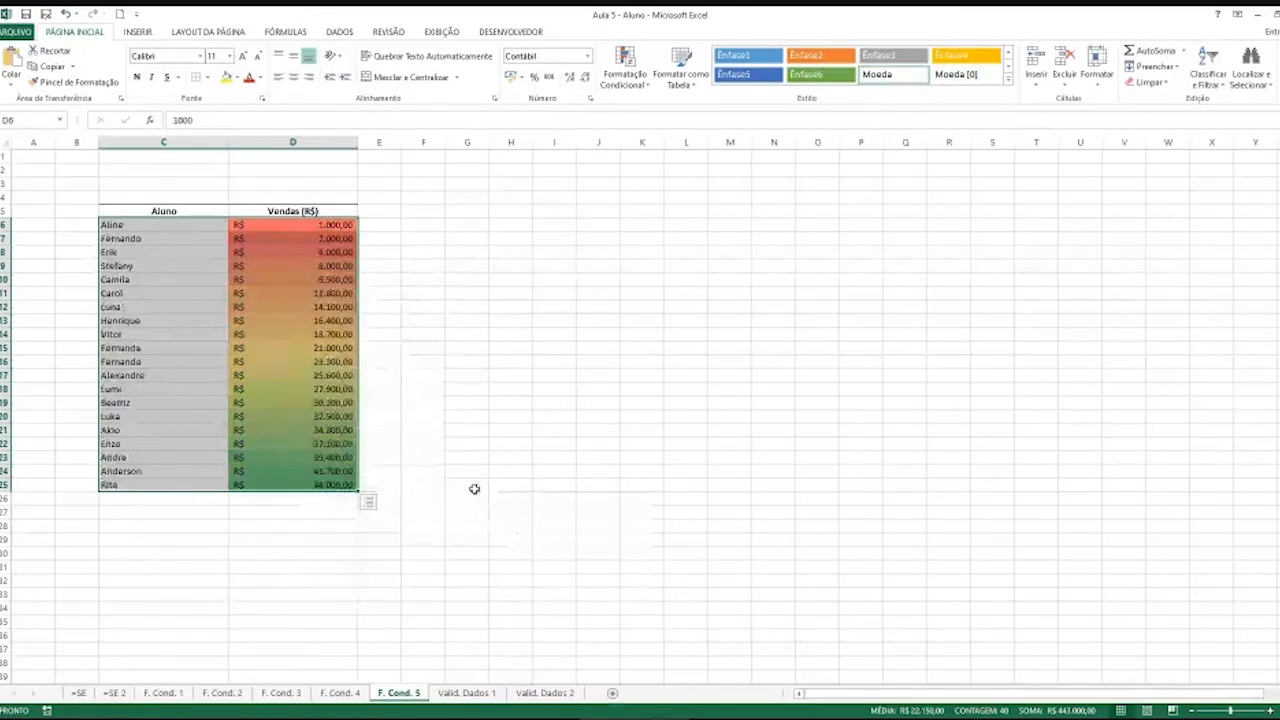
{"action": "left_click", "coordinate": [378, 220]}
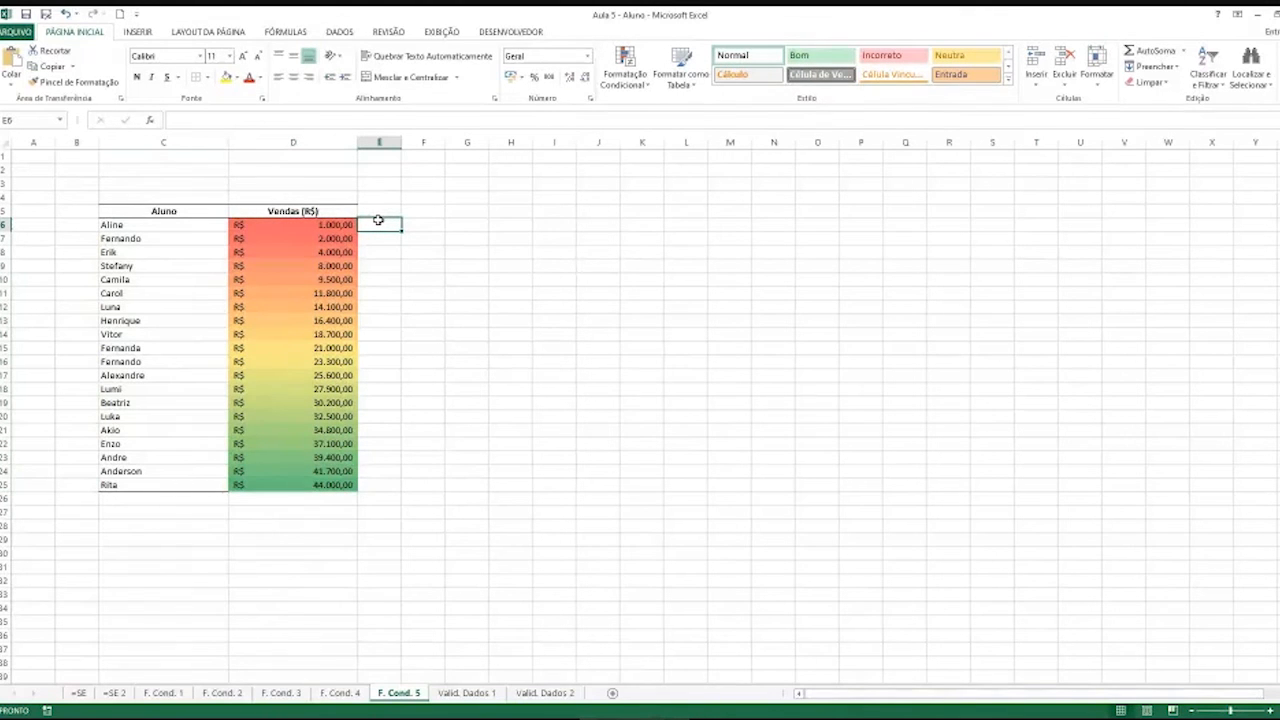
{"action": "left_click", "coordinate": [189, 224]}
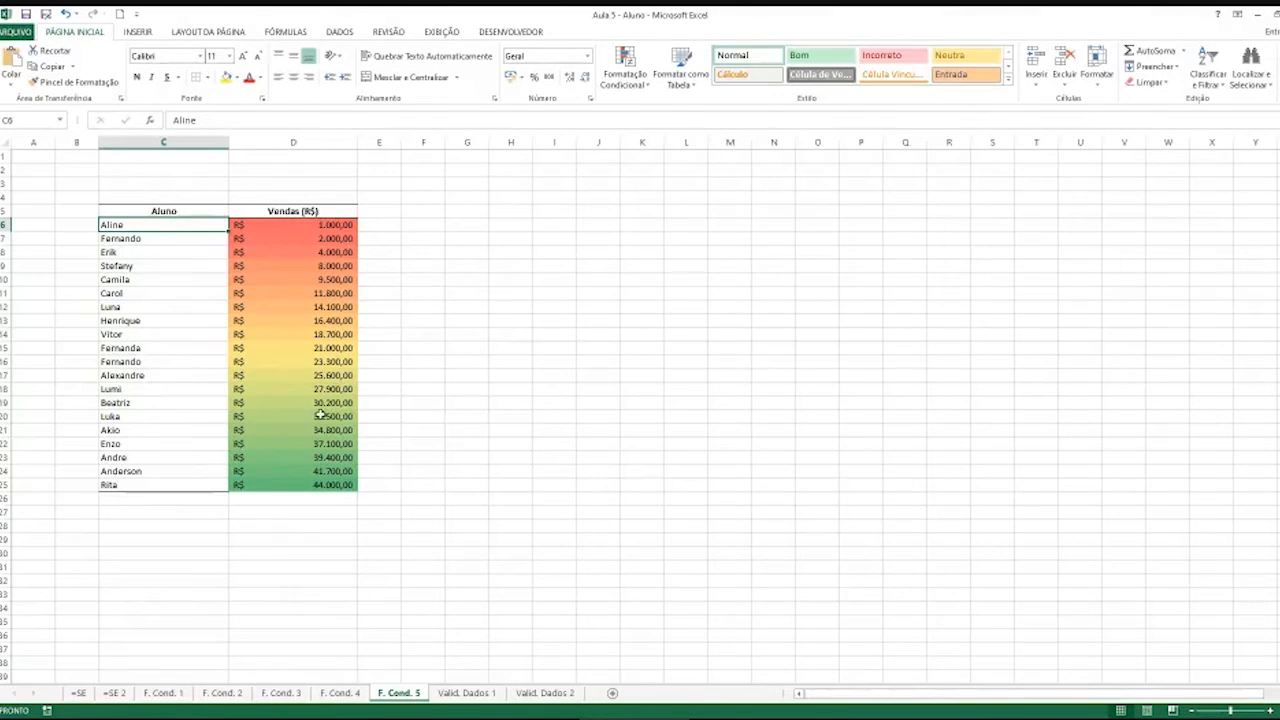
Edit the colour scale rule on D6:D25 to use purple as the minimum colour and apply it
{"action": "left_click", "coordinate": [336, 229]}
{"action": "left_click_drag", "start_coordinate": [336, 229], "coordinate": [330, 484]}
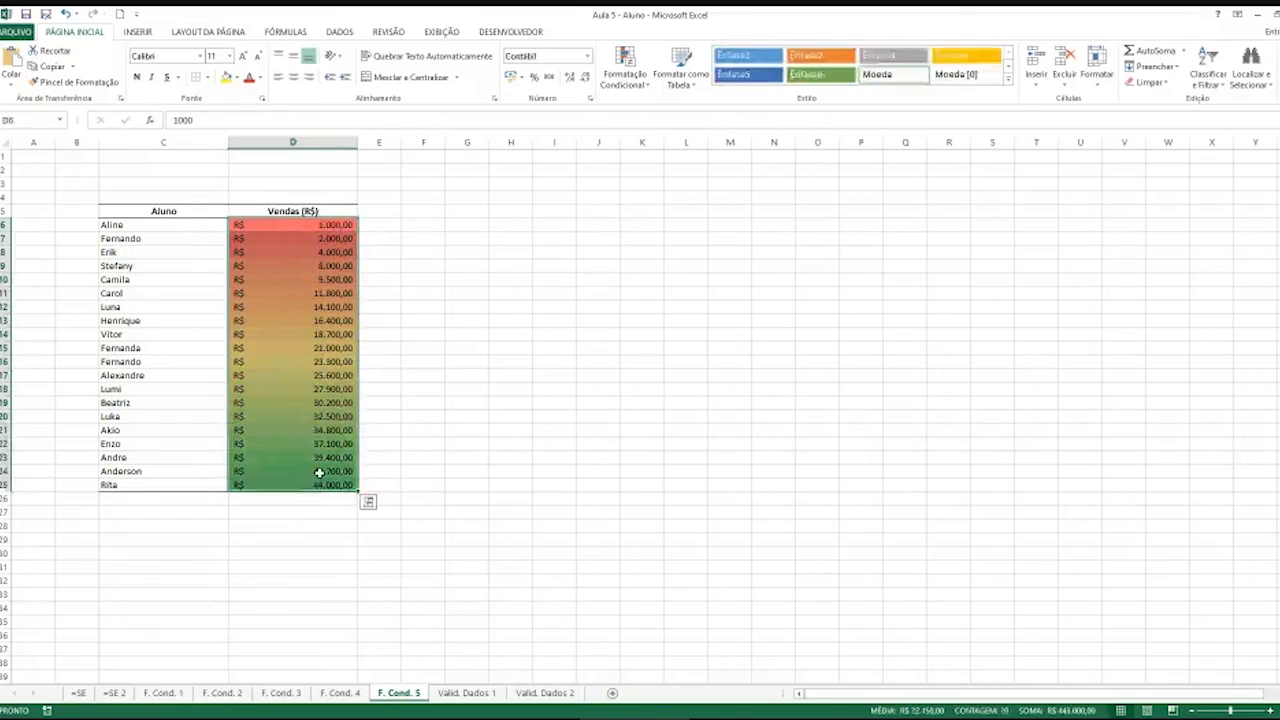
{"action": "left_click", "coordinate": [624, 78]}
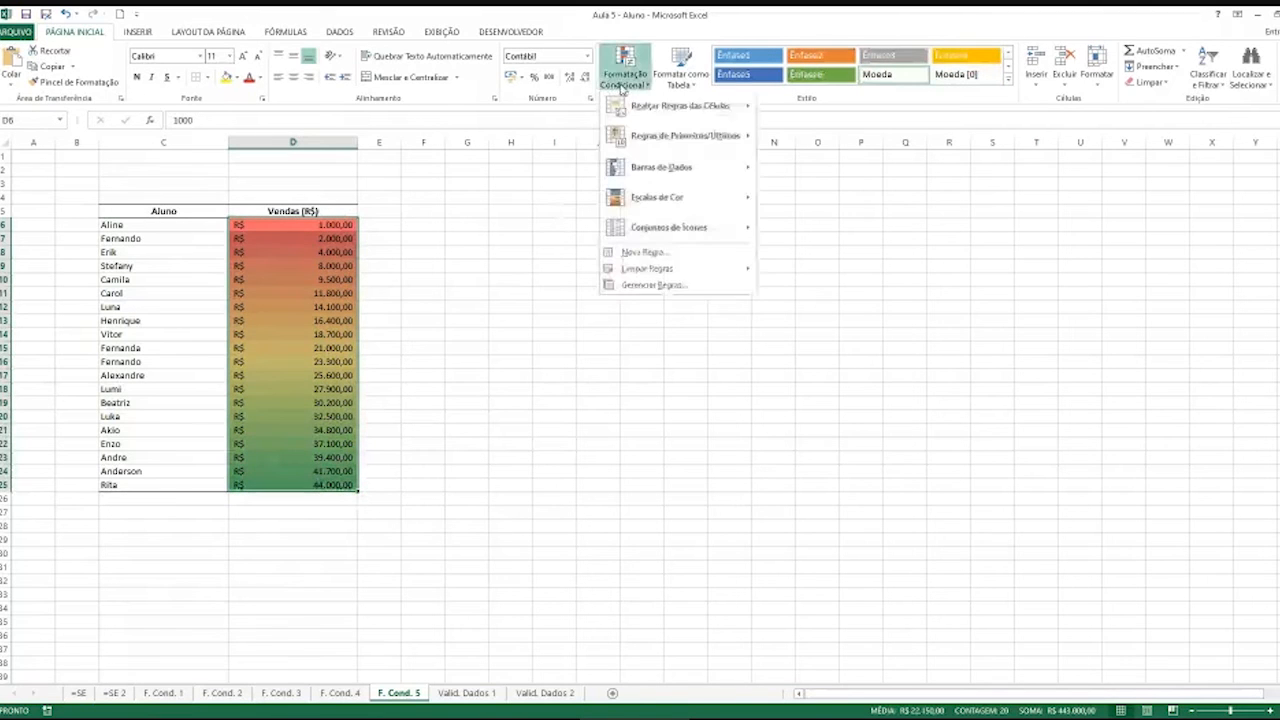
{"action": "left_click", "coordinate": [638, 290]}
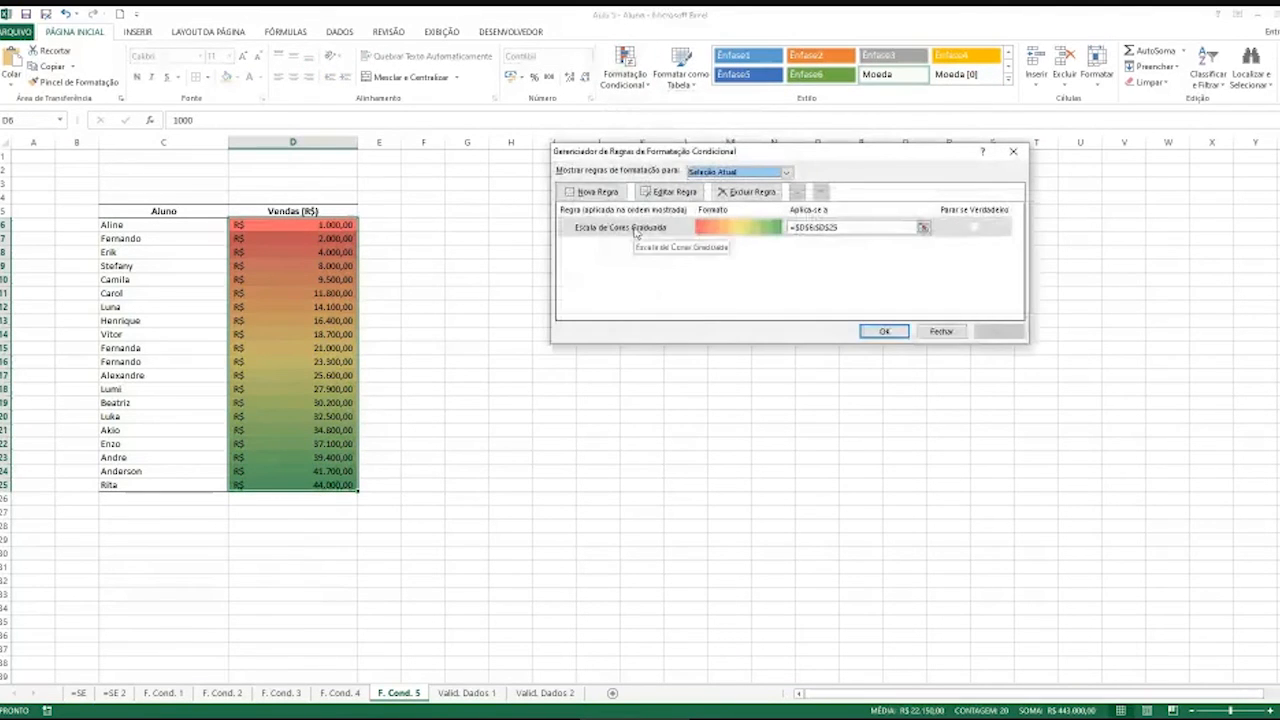
{"action": "double_click", "coordinate": [636, 229]}
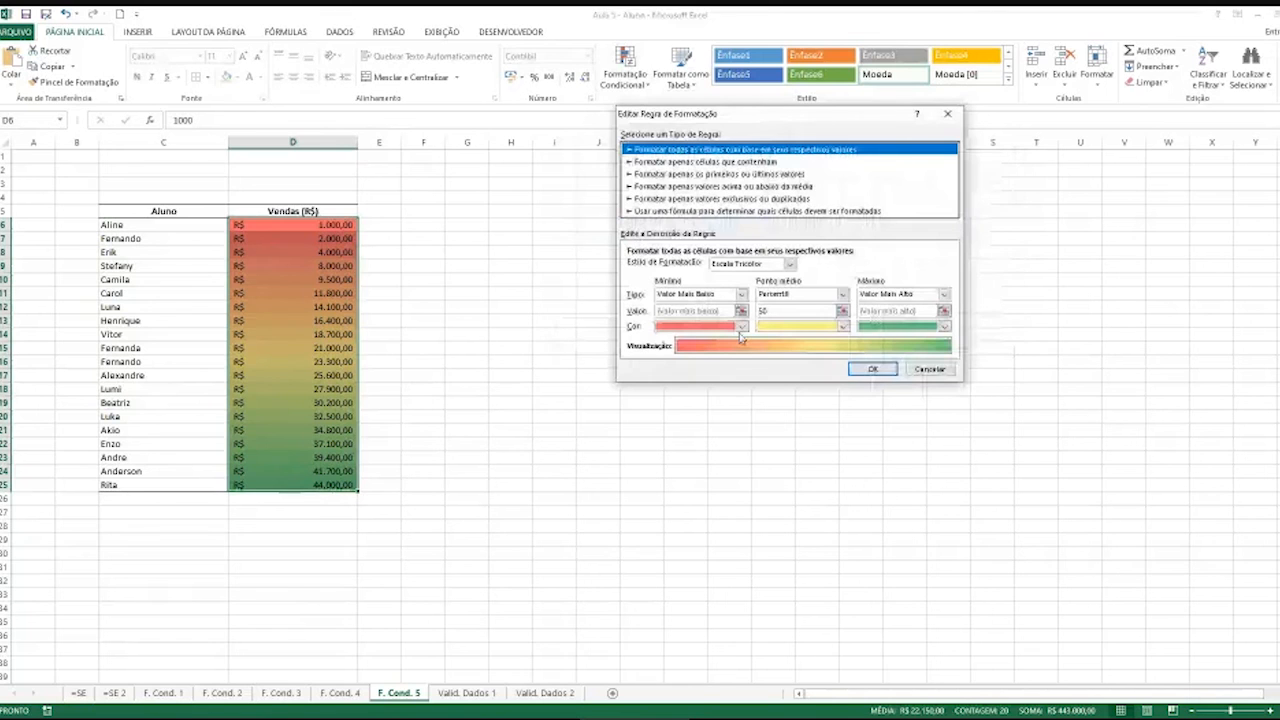
{"action": "left_click", "coordinate": [741, 327]}
{"action": "left_click", "coordinate": [765, 425]}
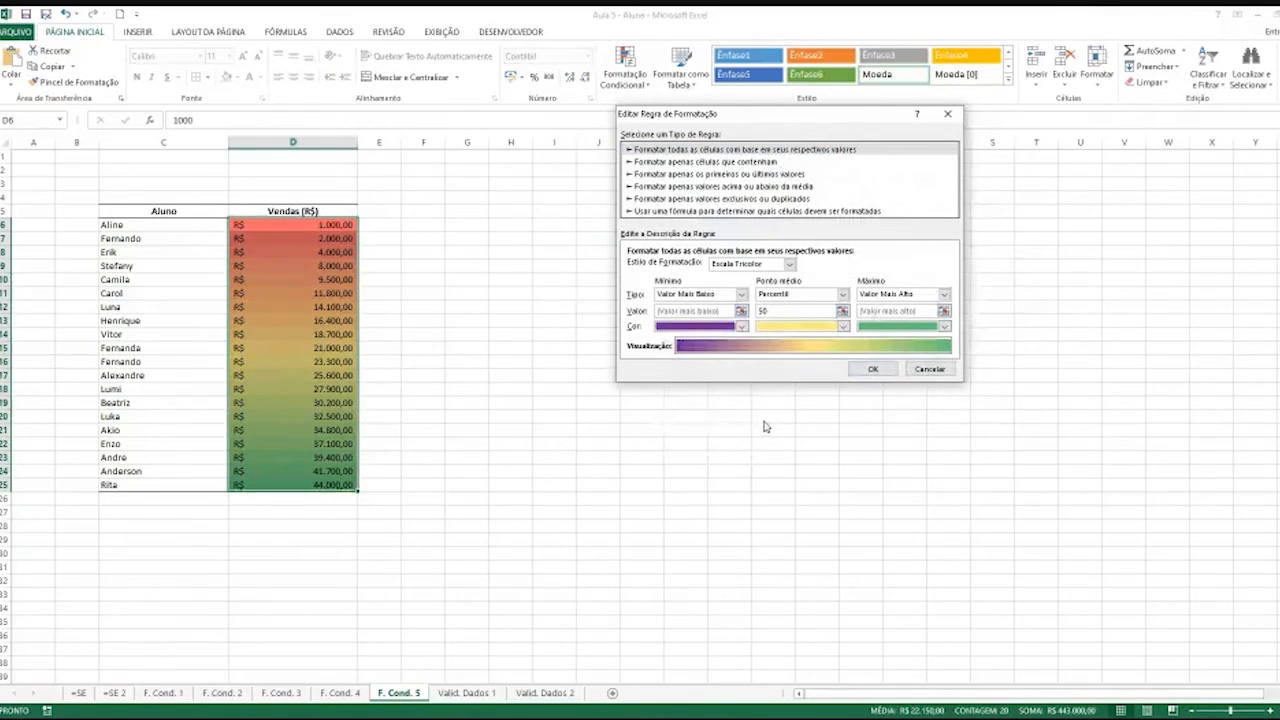
{"action": "left_click", "coordinate": [857, 370]}
{"action": "left_click", "coordinate": [994, 331]}
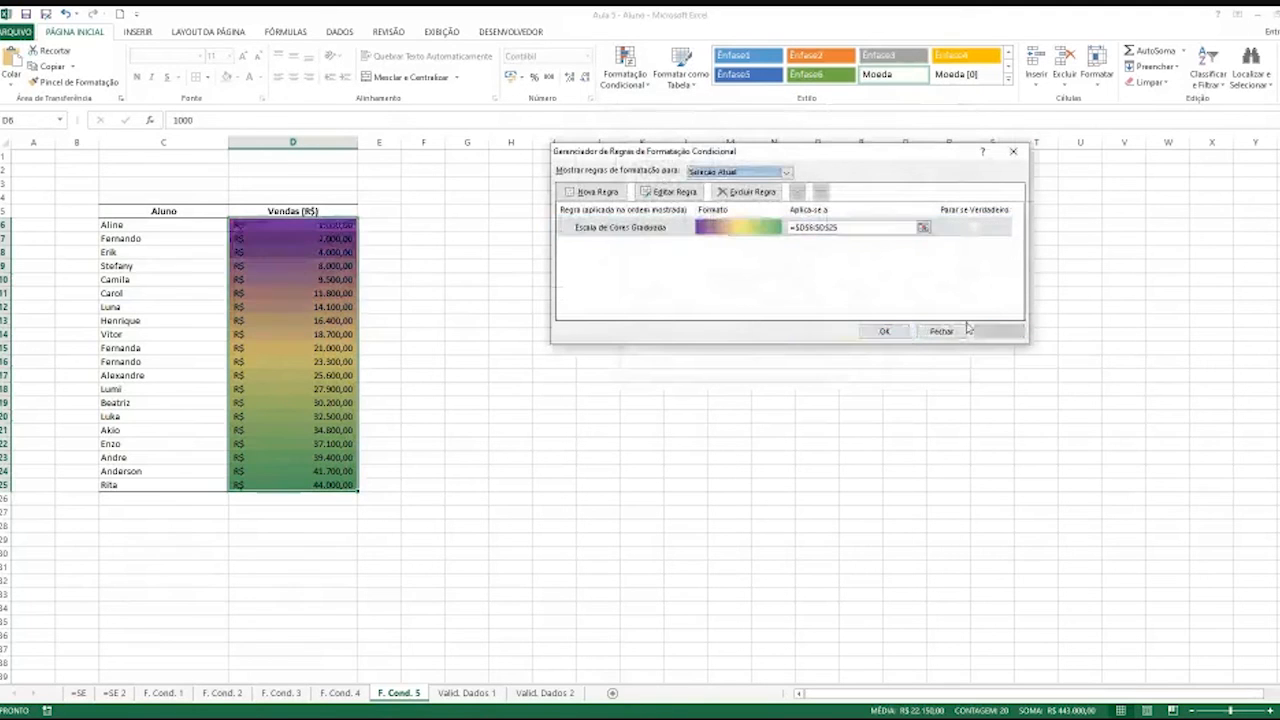
{"action": "left_click", "coordinate": [884, 331]}
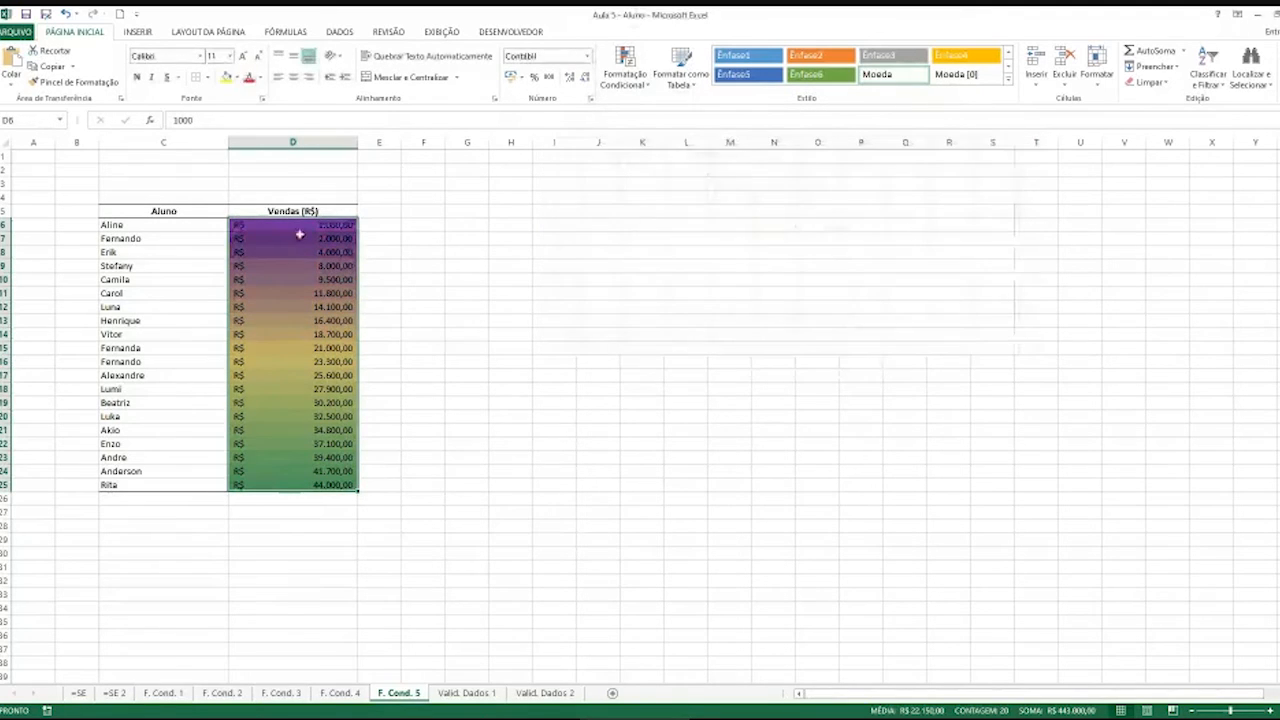
Look at the sort options for the sales column D6:D25 selected on its own
{"action": "left_click", "coordinate": [333, 224]}
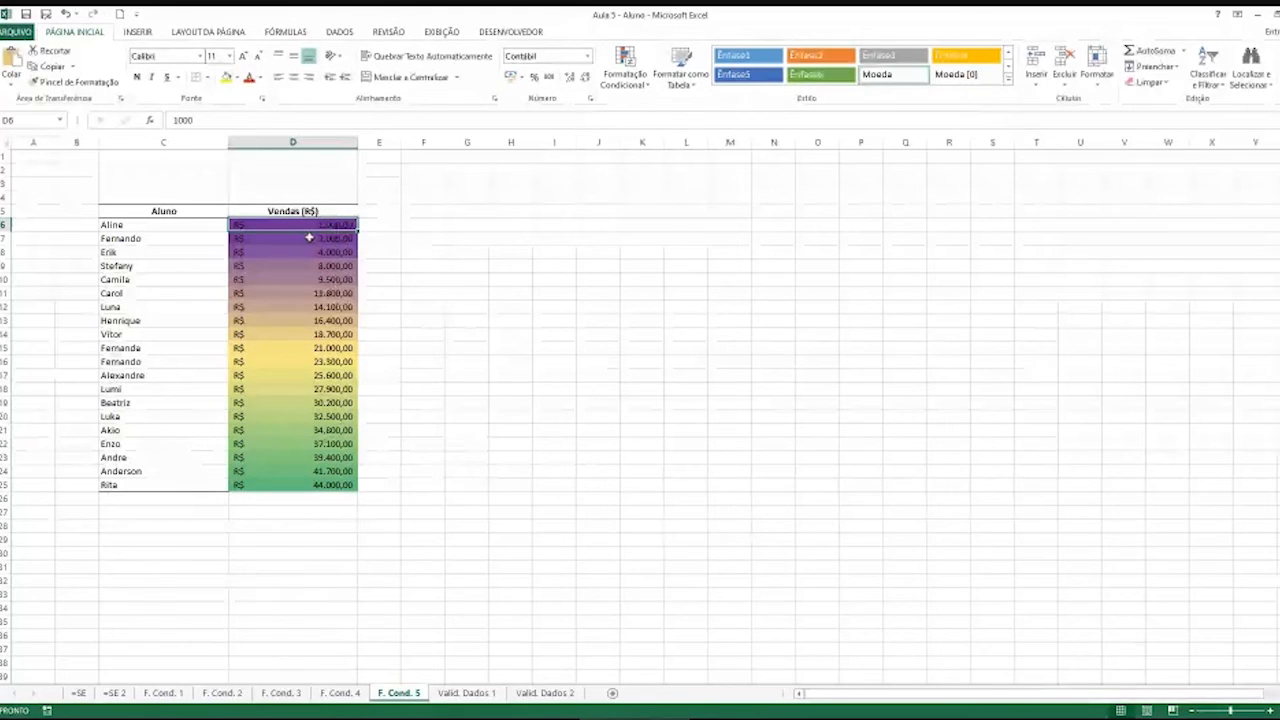
{"action": "left_click_drag", "start_coordinate": [305, 225], "coordinate": [295, 483]}
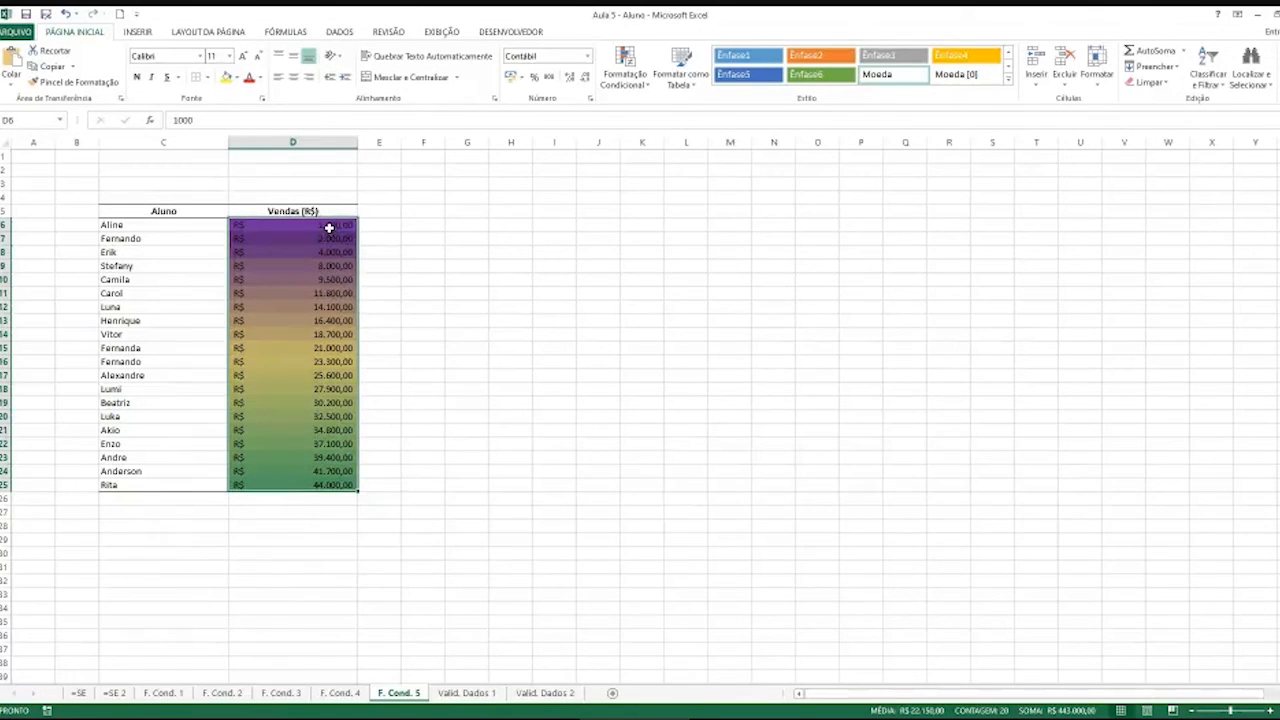
{"action": "left_click_drag", "start_coordinate": [329, 228], "coordinate": [317, 484]}
{"action": "right_click", "coordinate": [317, 334]}
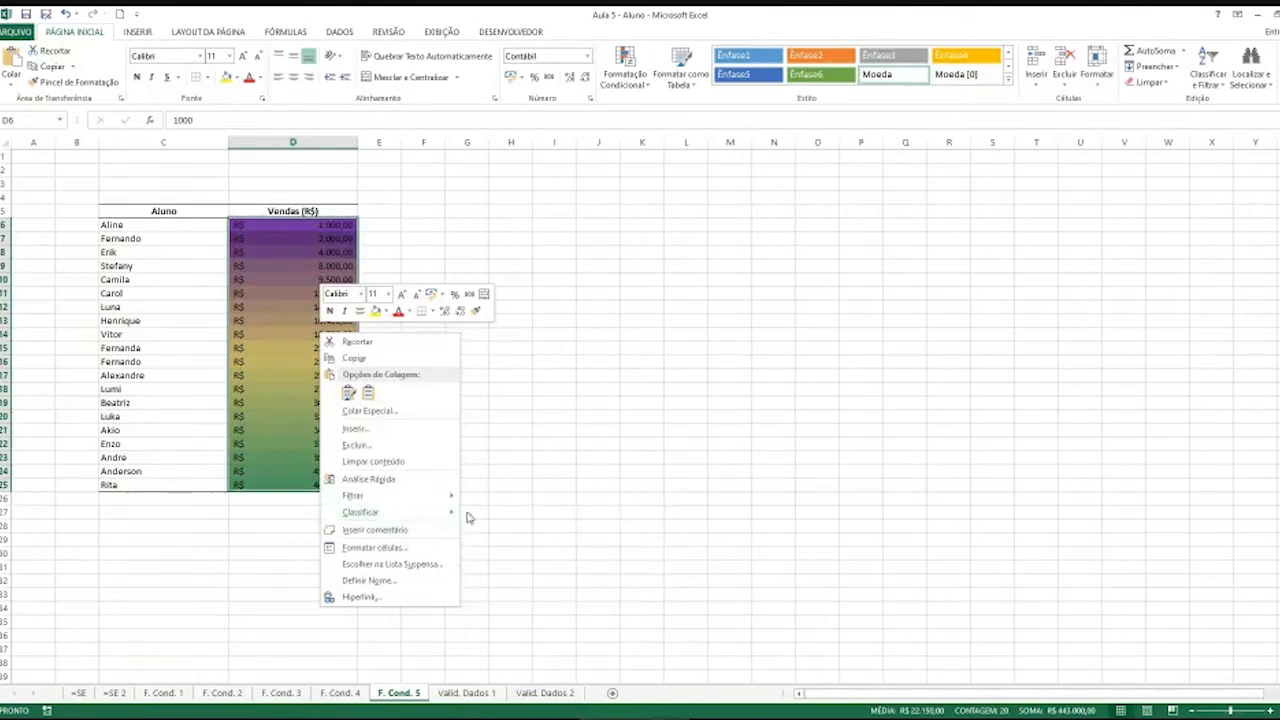
{"action": "mouse_move", "coordinate": [470, 518]}
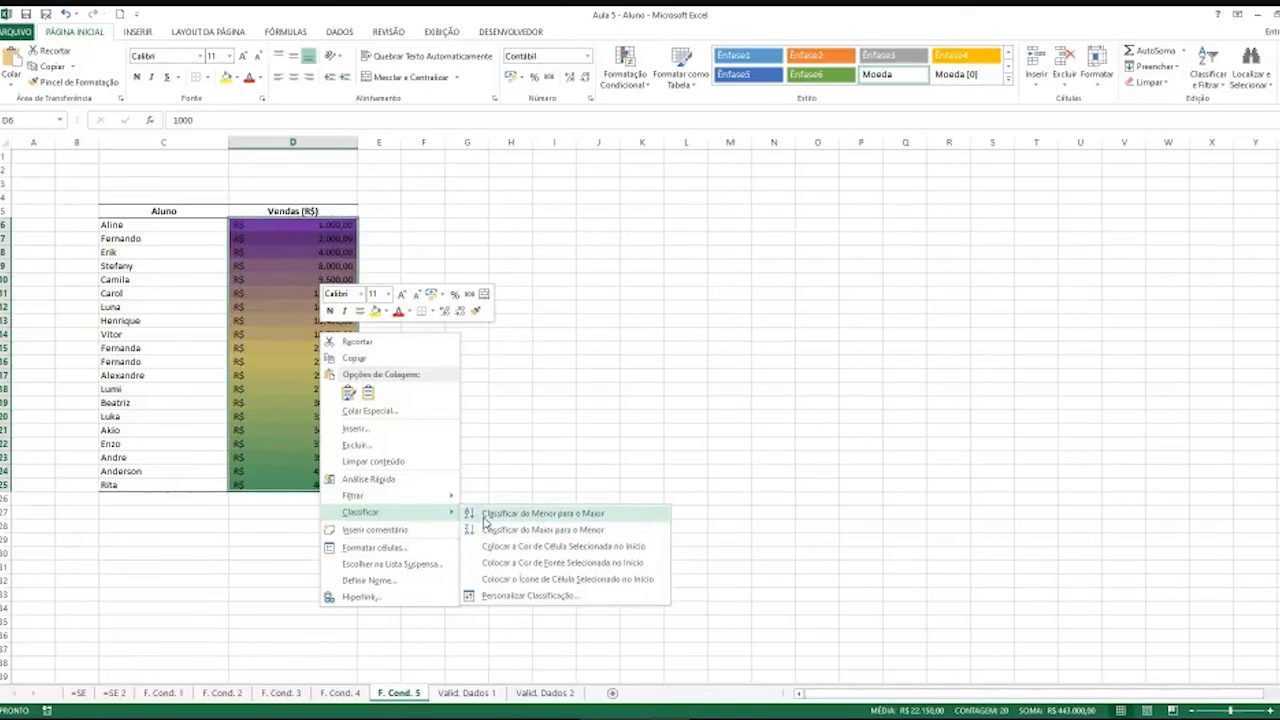
{"action": "left_click", "coordinate": [162, 283]}
Look at the alphabetical sort options for the student names C6:C25 selected on their own
{"action": "left_click_drag", "start_coordinate": [160, 226], "coordinate": [131, 491]}
{"action": "left_click_drag", "start_coordinate": [169, 222], "coordinate": [143, 483]}
{"action": "right_click", "coordinate": [142, 449]}
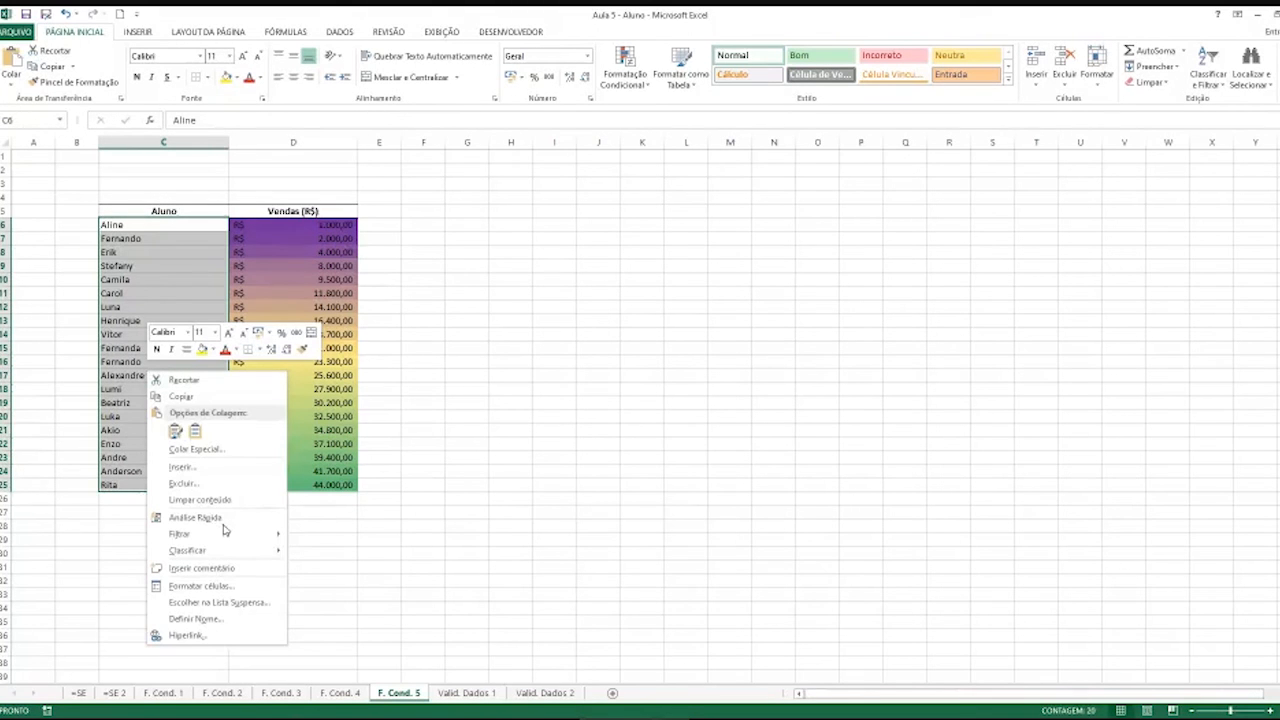
{"action": "mouse_move", "coordinate": [228, 551]}
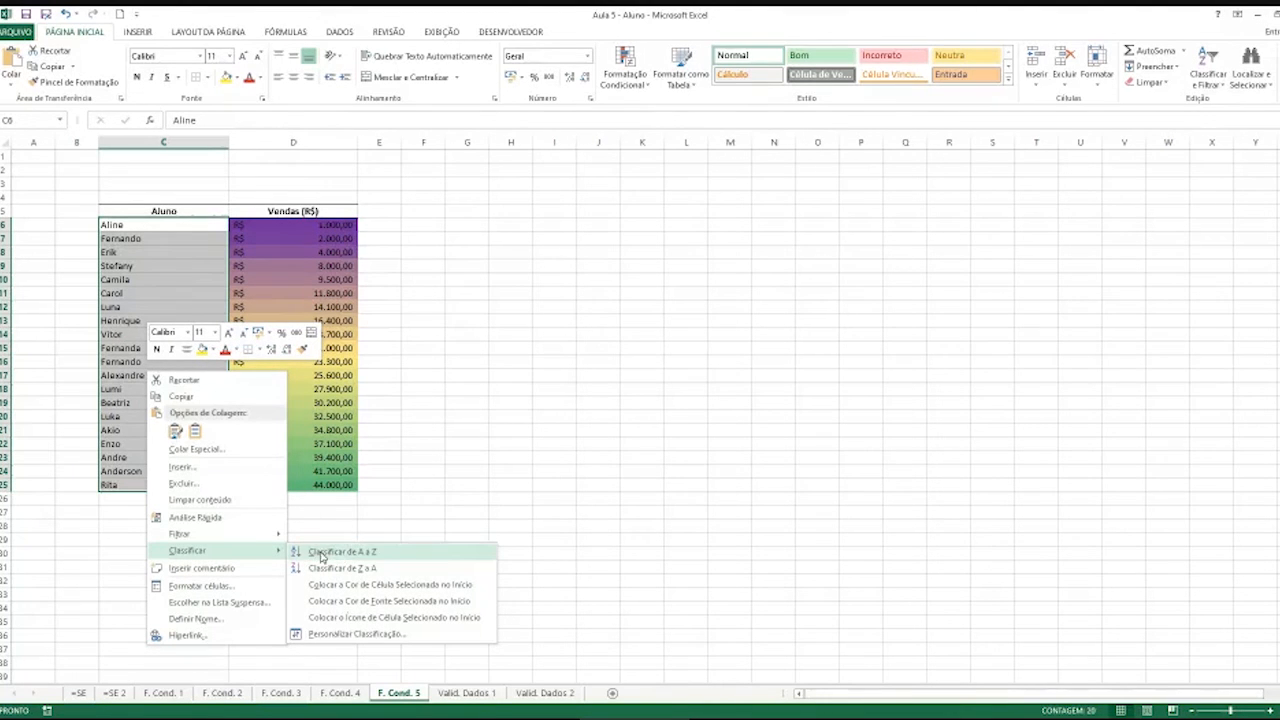
{"action": "left_click", "coordinate": [137, 223]}
{"action": "left_click", "coordinate": [136, 223]}
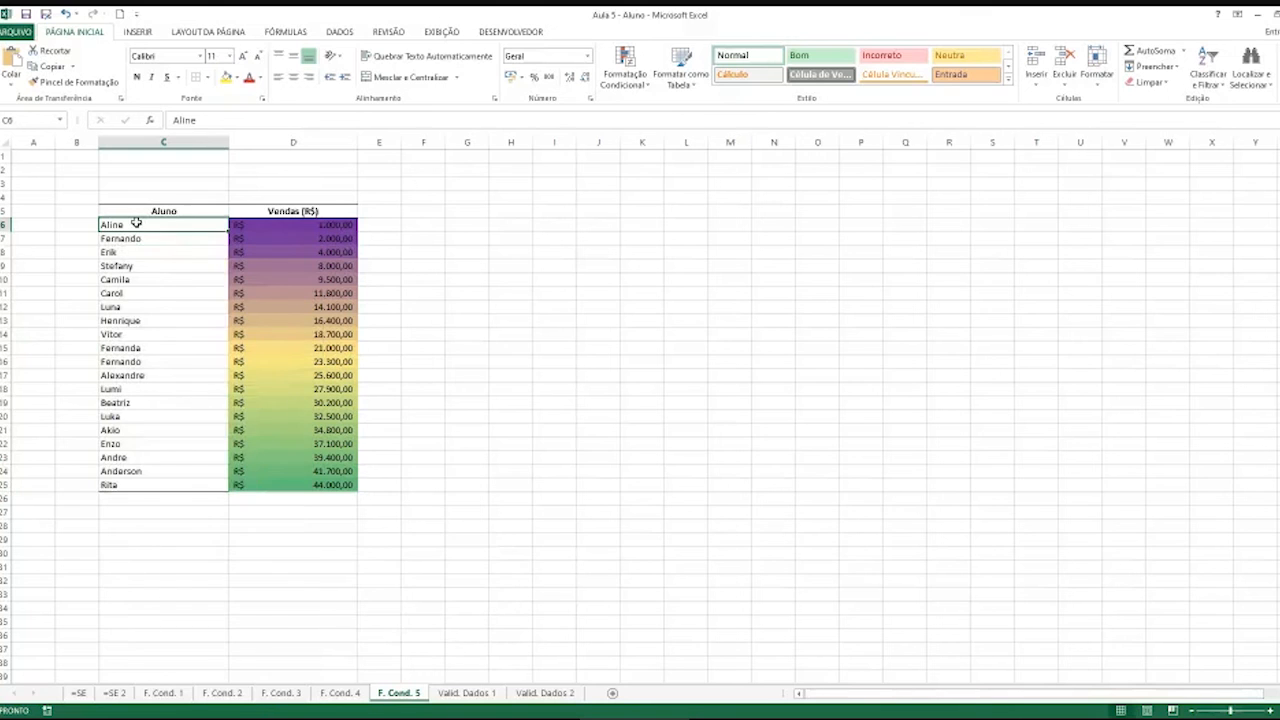
Look at the numeric sort options for the student and sales range C6:D25, selected starting from the sales column
{"action": "left_click_drag", "start_coordinate": [136, 223], "coordinate": [175, 482]}
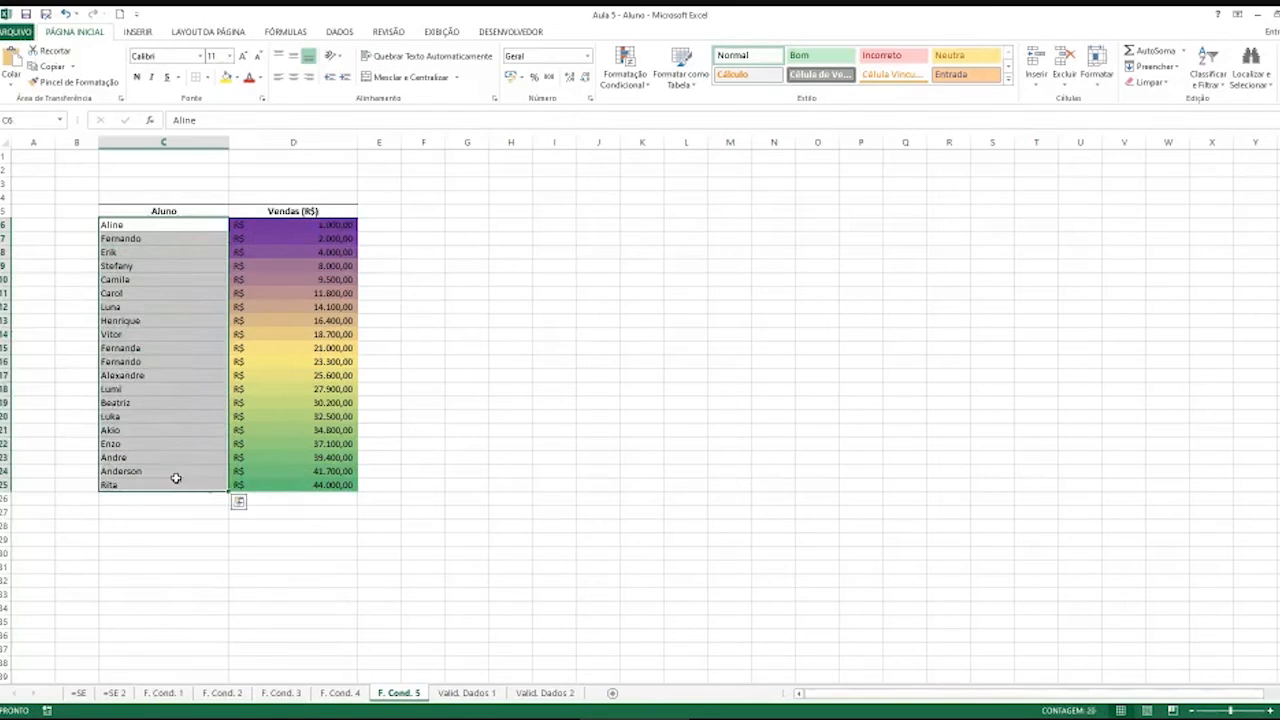
{"action": "left_click_drag", "start_coordinate": [329, 224], "coordinate": [316, 374]}
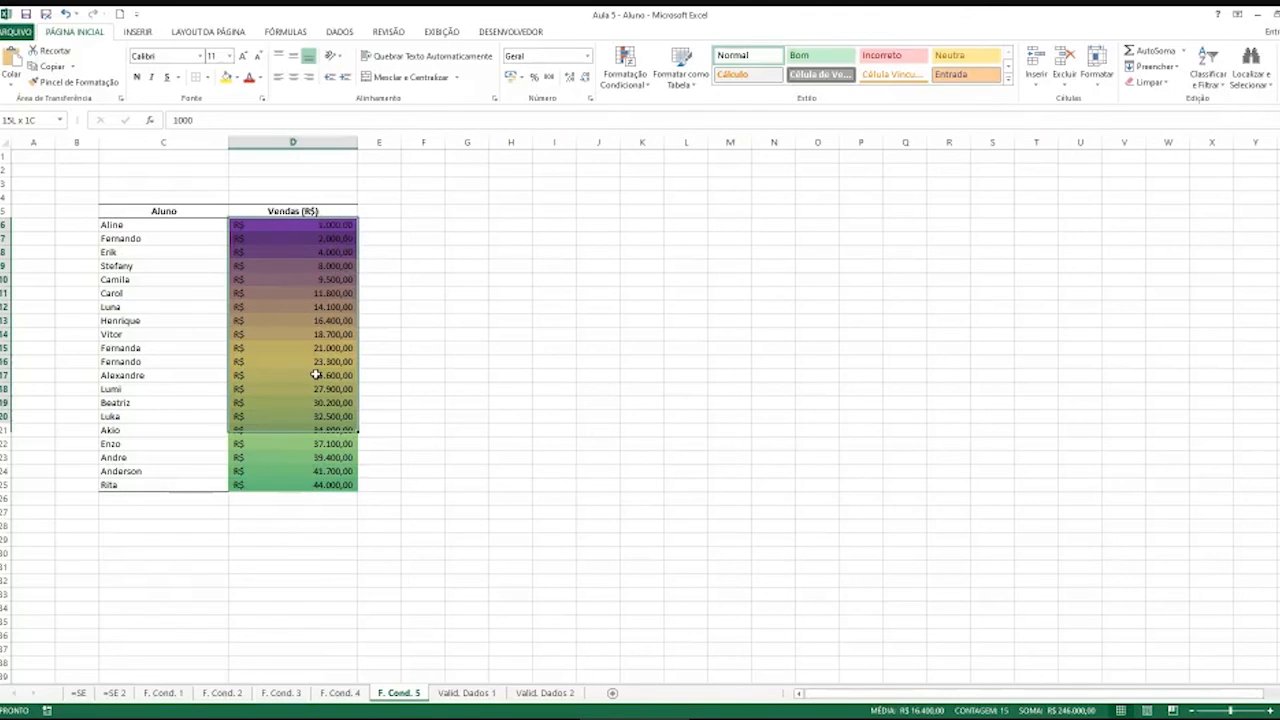
{"action": "left_click_drag", "start_coordinate": [316, 374], "coordinate": [190, 478]}
{"action": "right_click", "coordinate": [287, 331]}
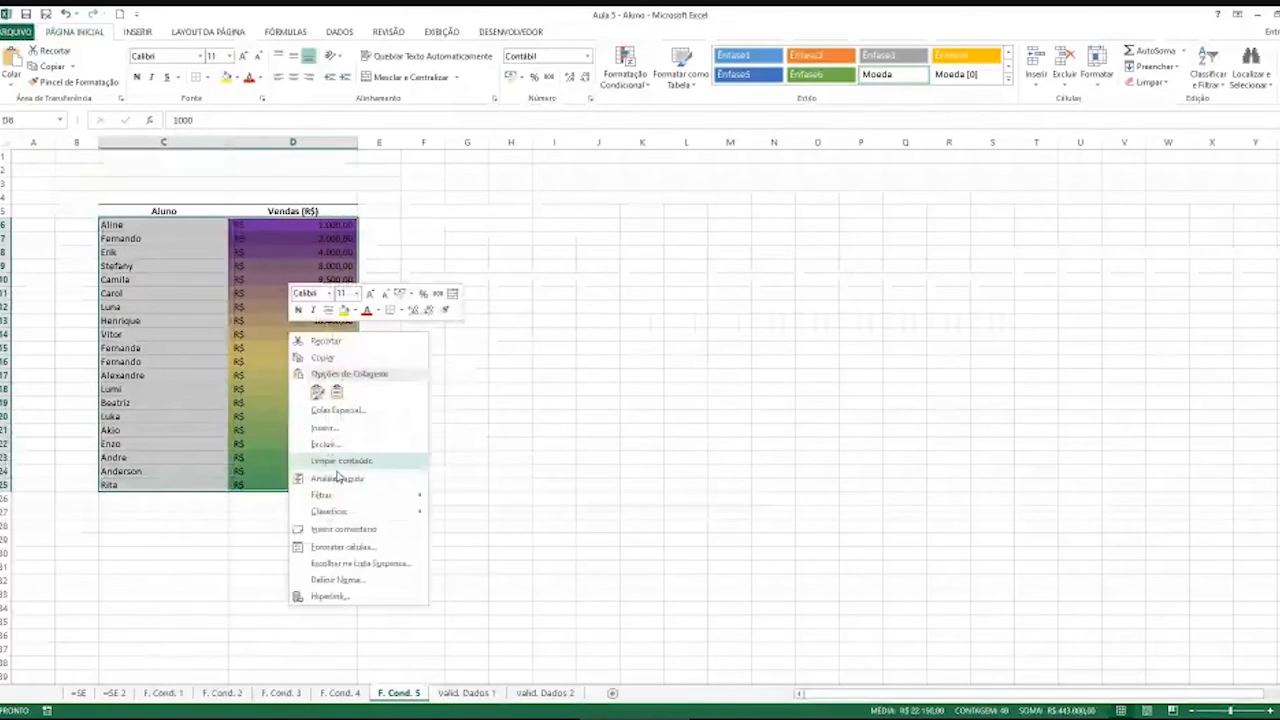
{"action": "mouse_move", "coordinate": [330, 511]}
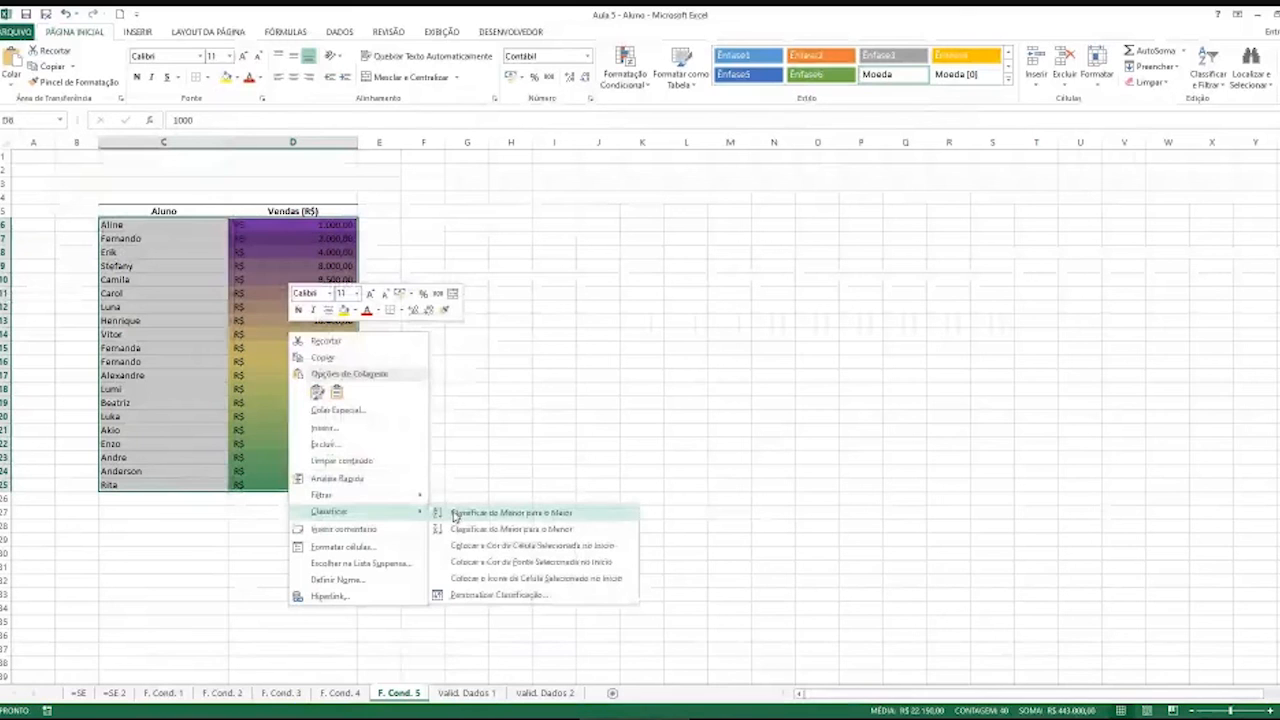
{"action": "left_click", "coordinate": [497, 384]}
{"action": "left_click", "coordinate": [166, 280]}
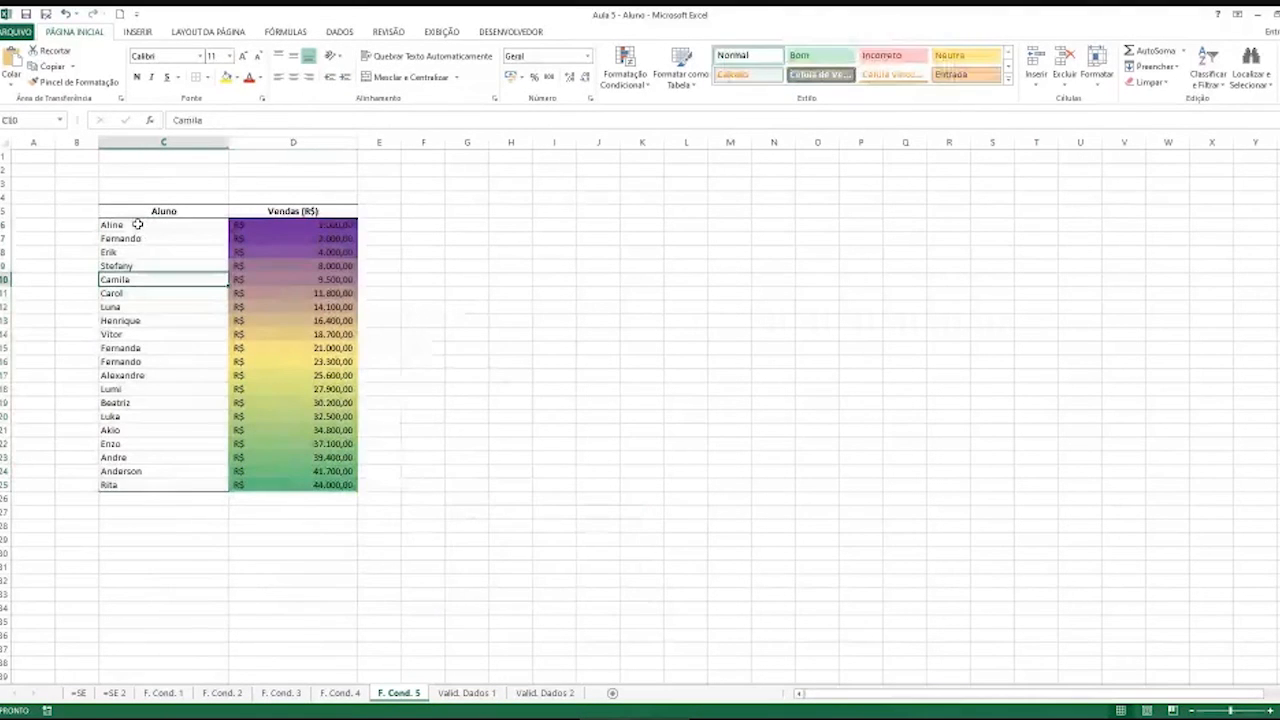
Sort the student and sales rows in C6:D25 alphabetically by student name from A to Z
{"action": "left_click_drag", "start_coordinate": [133, 237], "coordinate": [268, 484]}
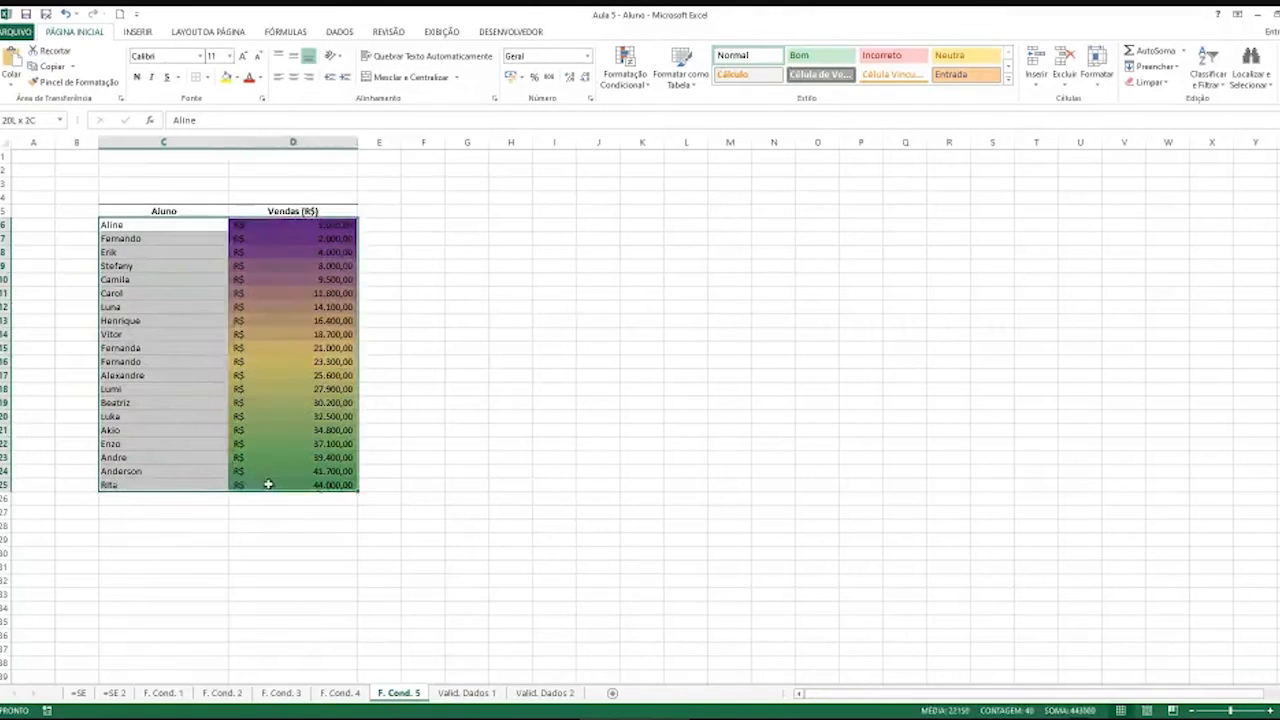
{"action": "right_click", "coordinate": [281, 376]}
{"action": "mouse_move", "coordinate": [352, 565]}
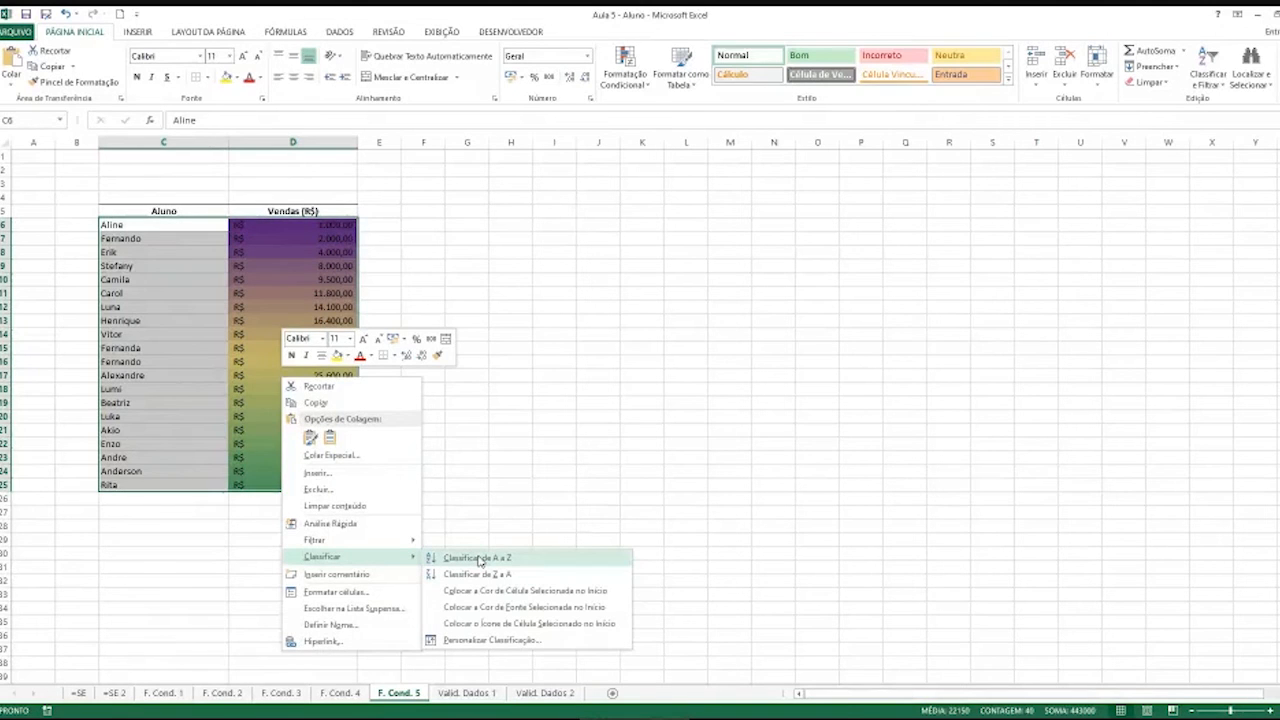
{"action": "left_click", "coordinate": [479, 560]}
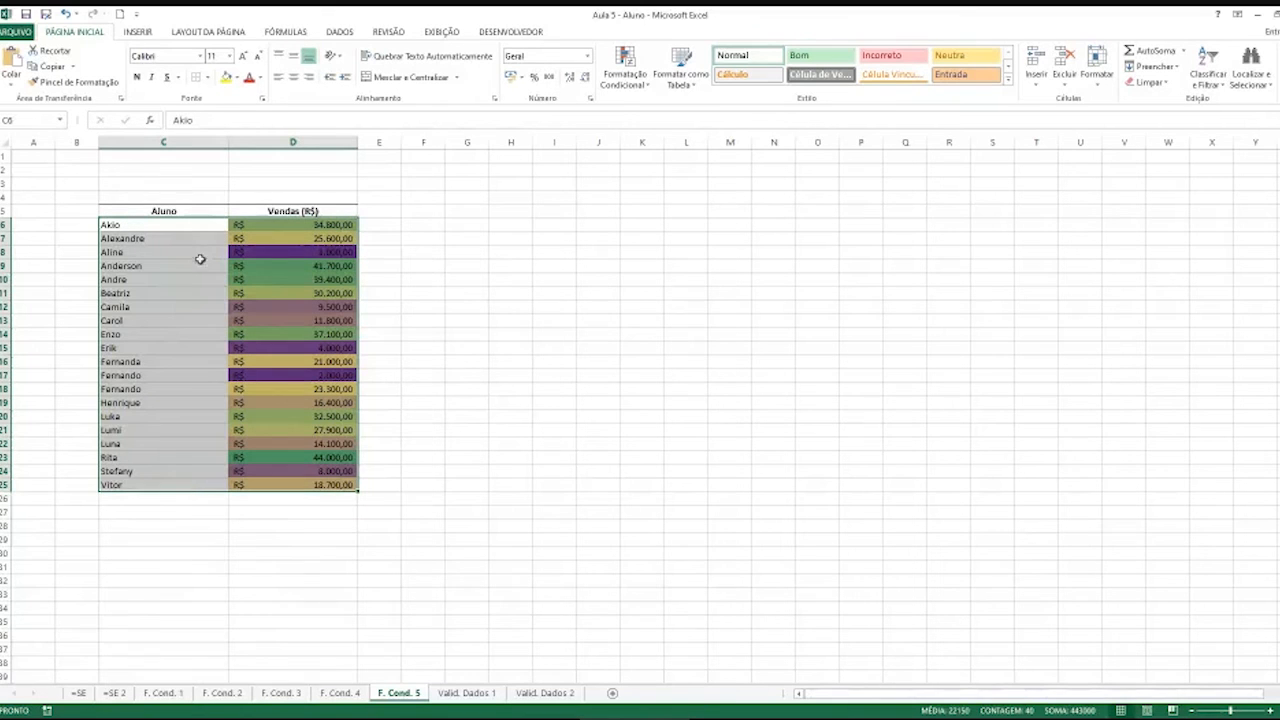
{"action": "left_click", "coordinate": [429, 318]}
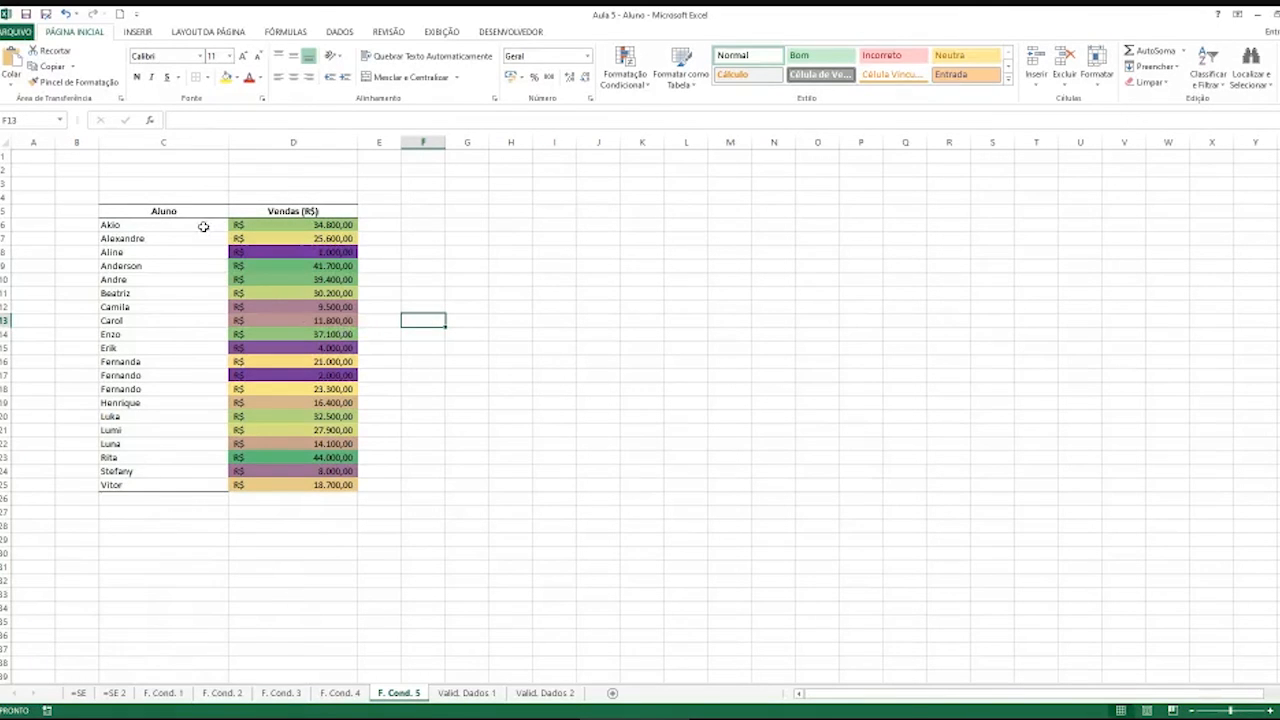
Add filters to the Aluno and Vendas (R$) headers of the table C5:D25
{"action": "left_click_drag", "start_coordinate": [196, 211], "coordinate": [320, 484]}
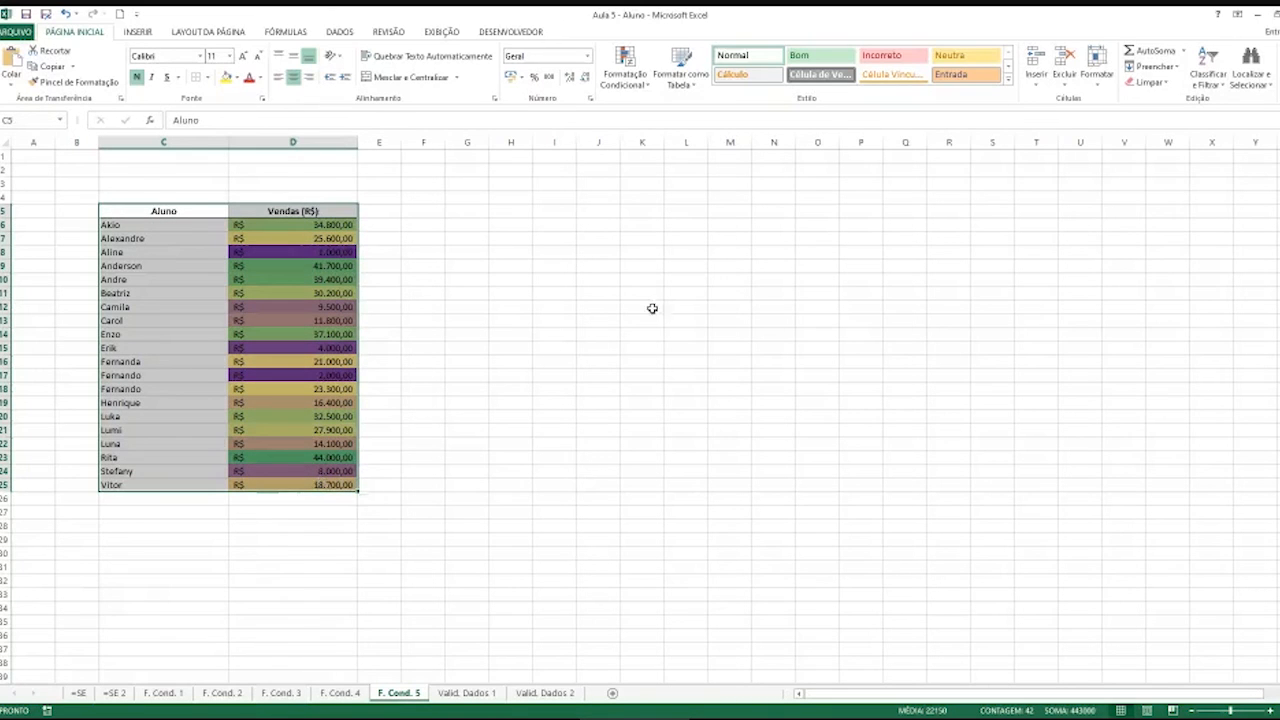
{"action": "left_click", "coordinate": [1217, 85]}
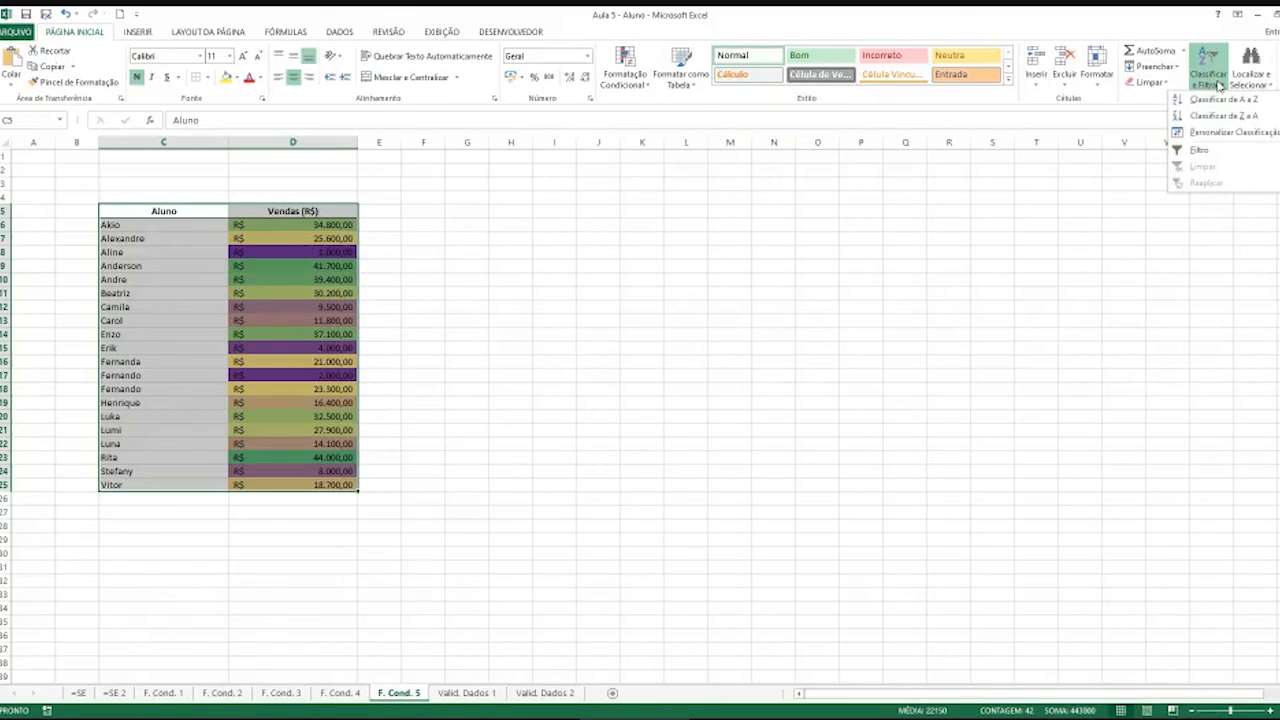
{"action": "left_click", "coordinate": [1200, 149]}
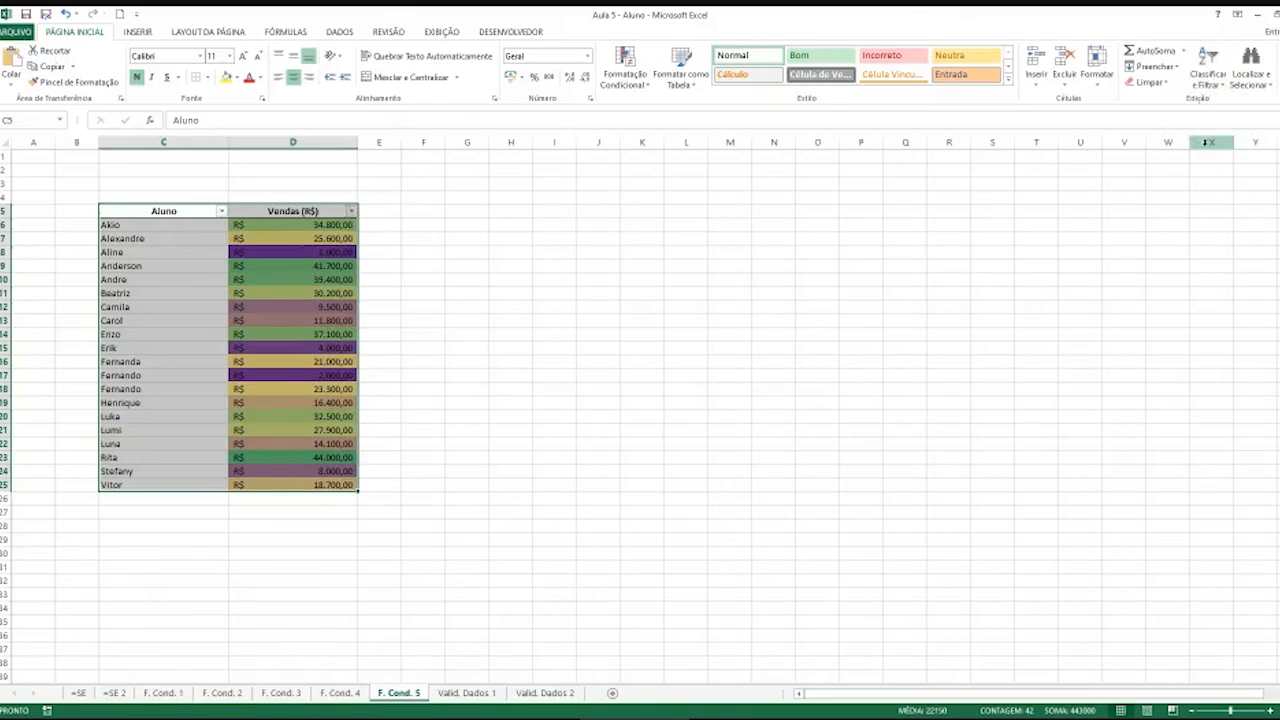
{"action": "left_click", "coordinate": [192, 225]}
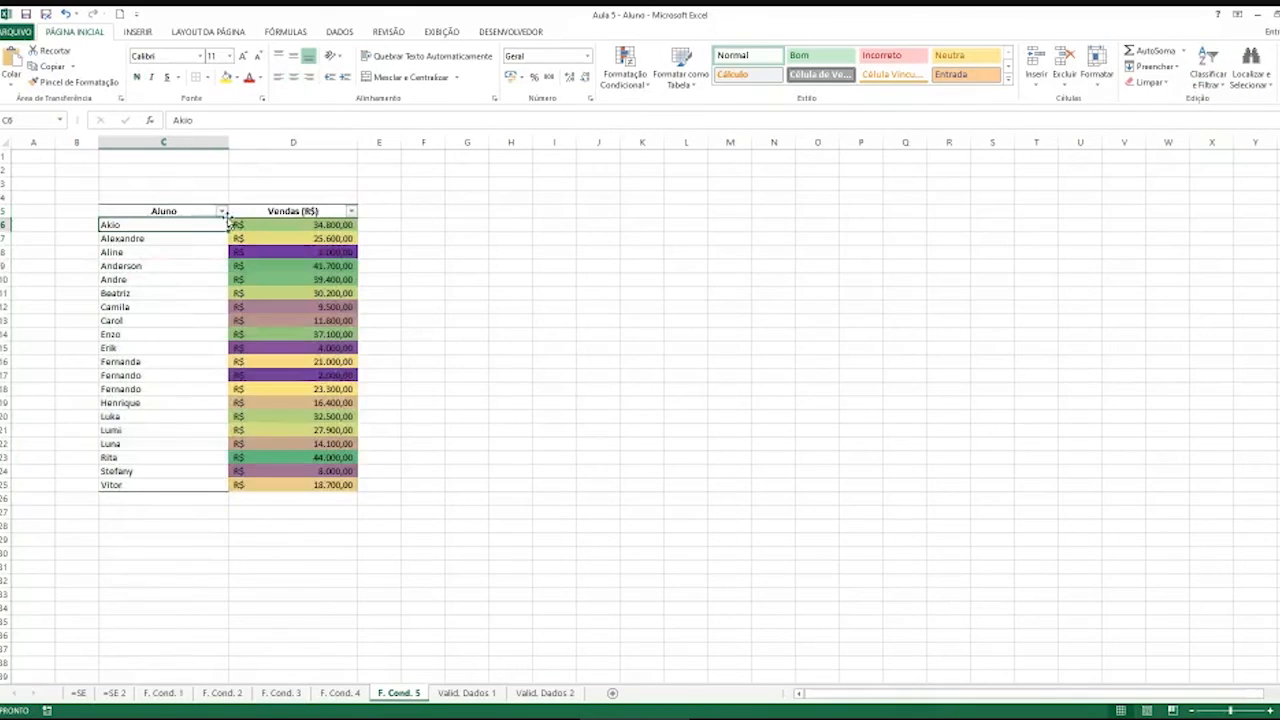
Use the header filters to sort the table by Vendas (R$) from largest to smallest, followed by Aluno from Z to A
{"action": "left_click", "coordinate": [352, 212]}
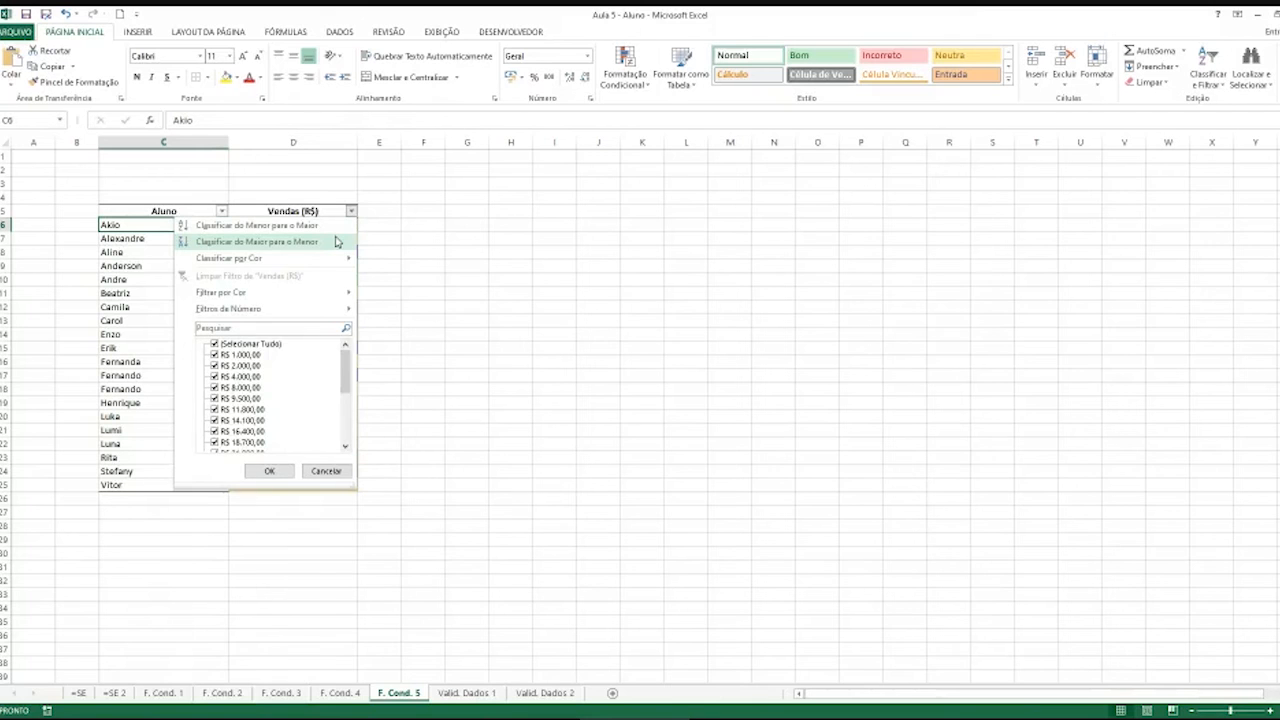
{"action": "left_click", "coordinate": [337, 242]}
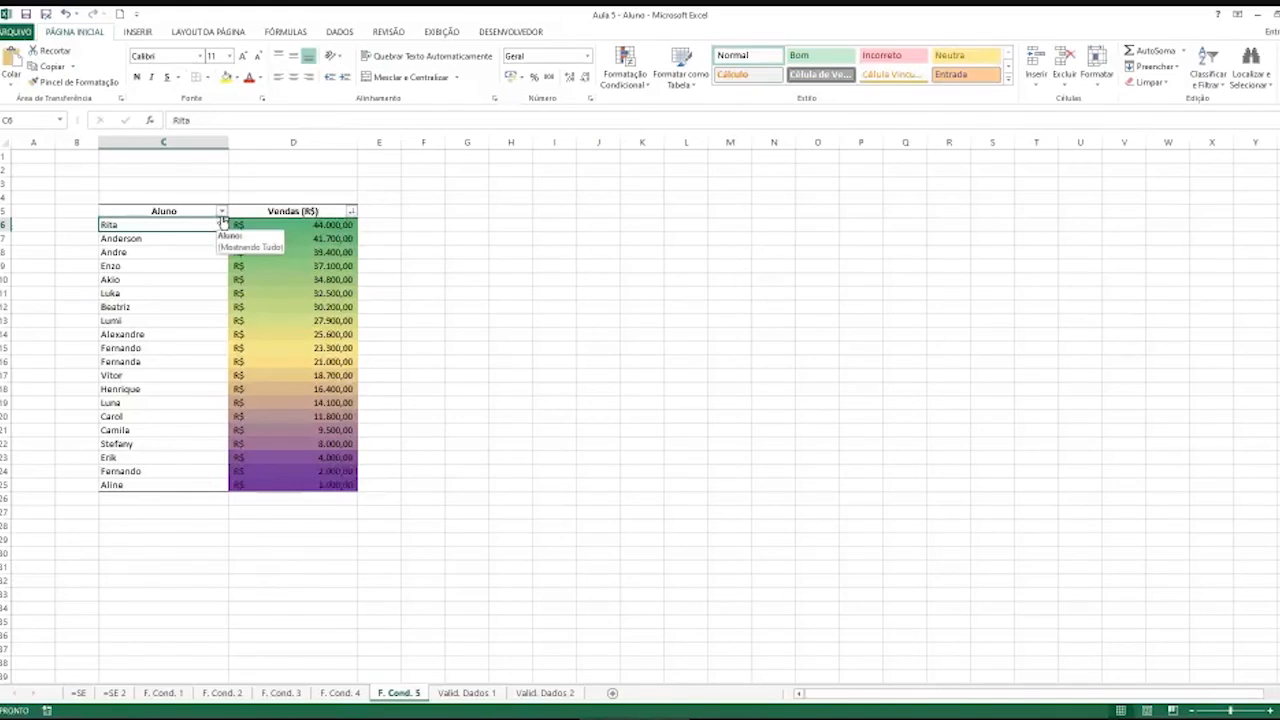
{"action": "left_click", "coordinate": [222, 212]}
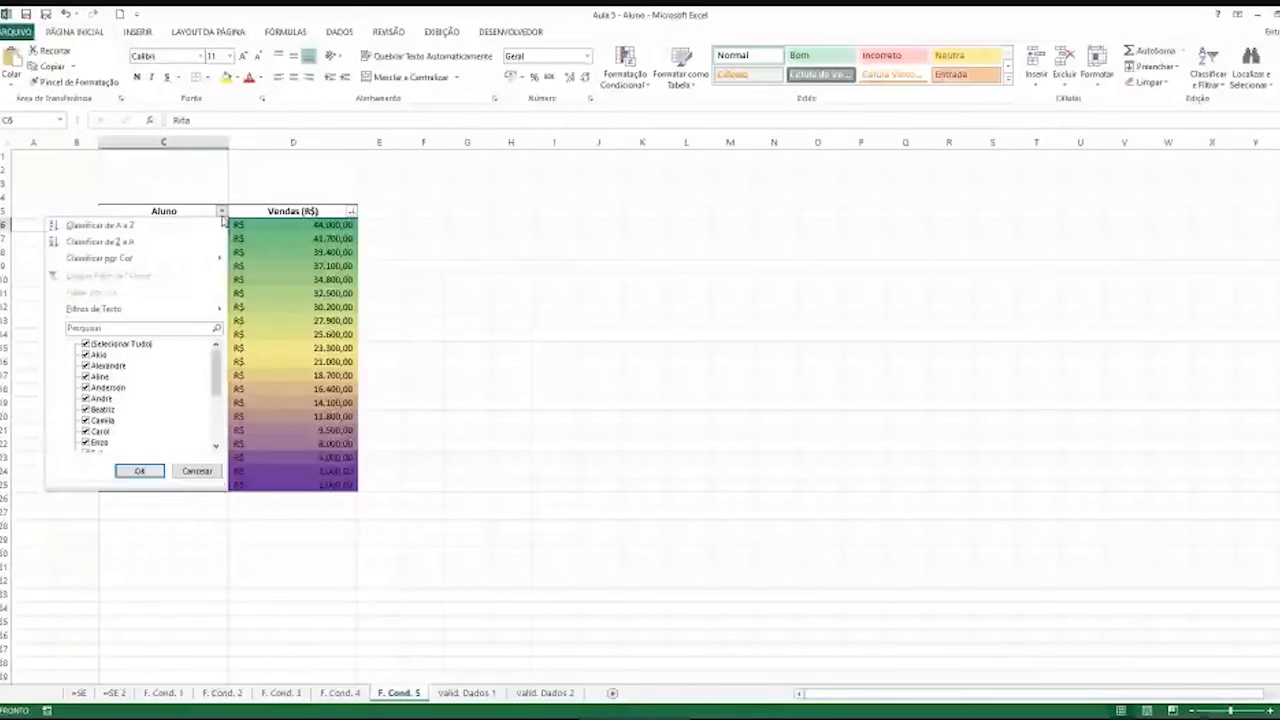
{"action": "left_click", "coordinate": [150, 241]}
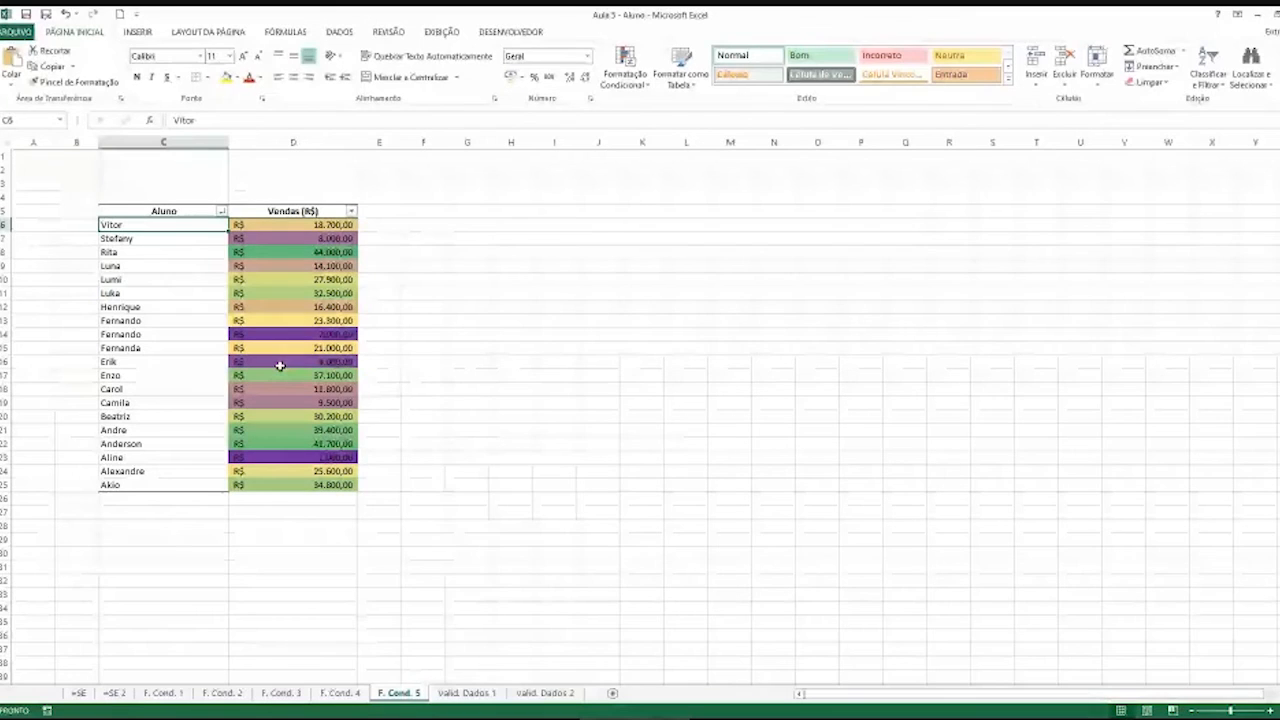
{"action": "left_click", "coordinate": [271, 225]}
{"action": "key", "text": "ctrl+a"}
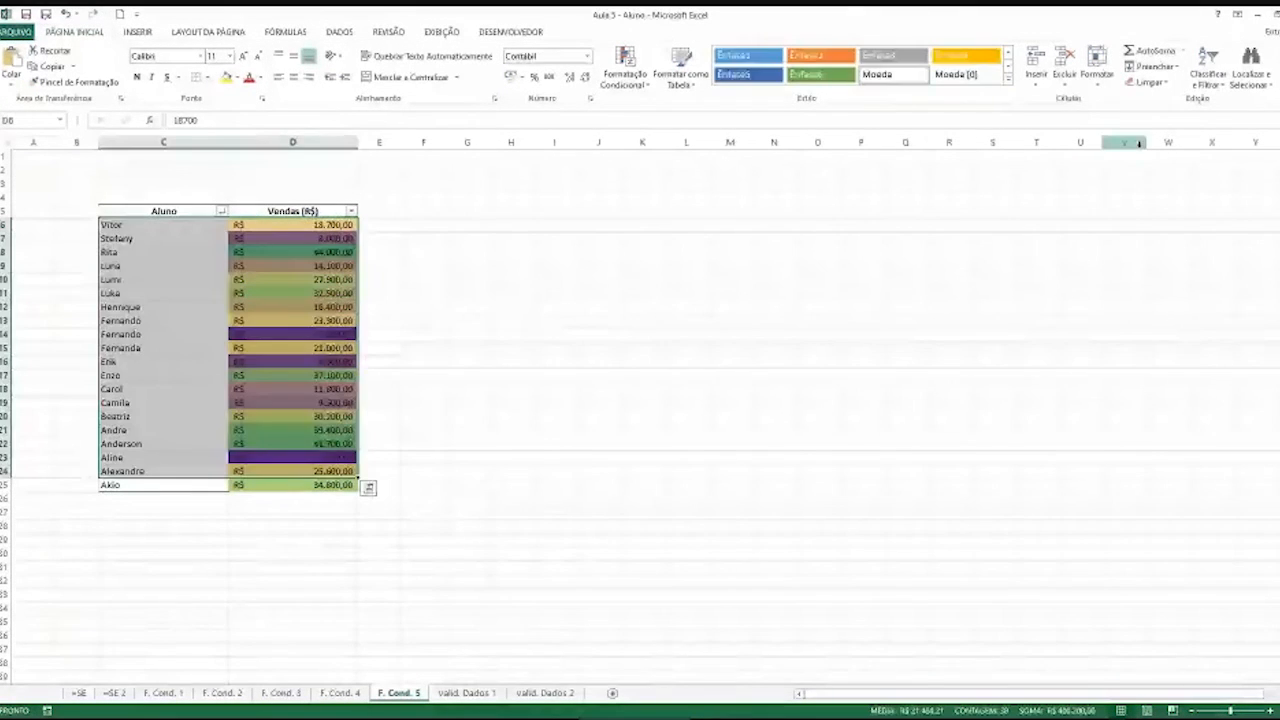
{"action": "left_click", "coordinate": [479, 187]}
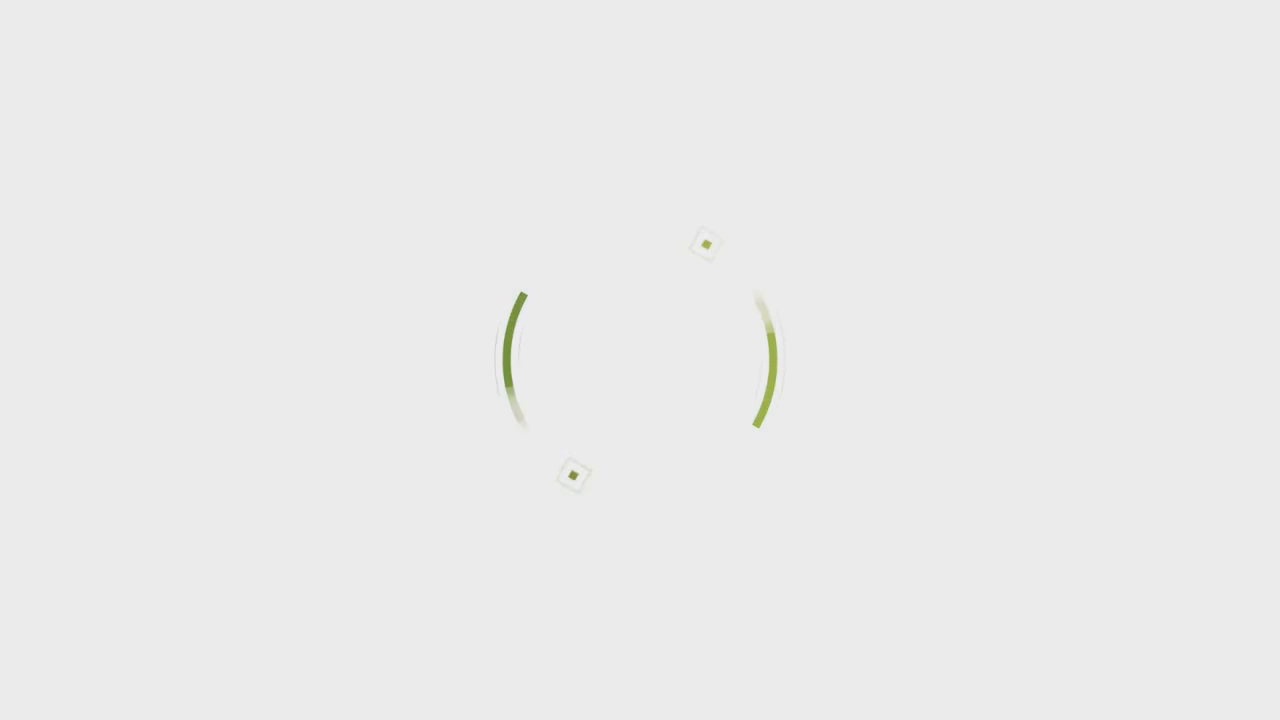